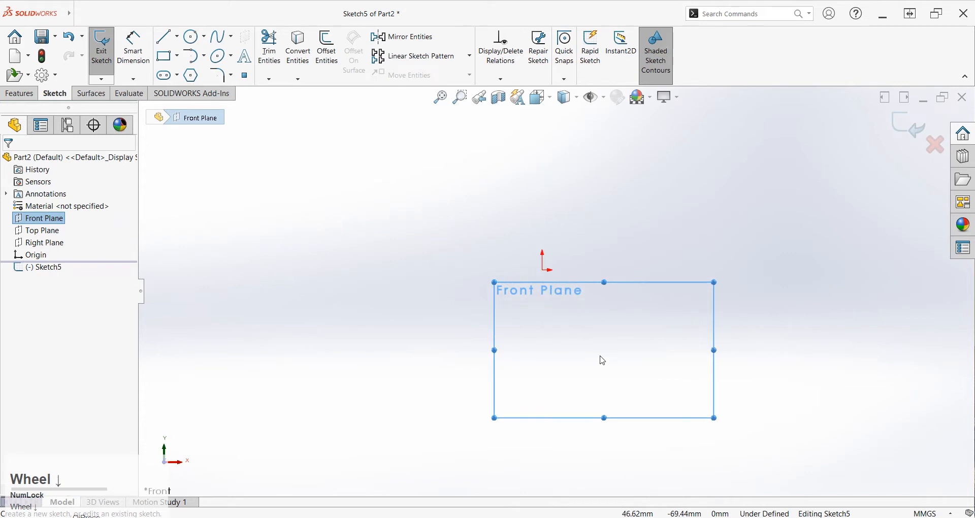
Step: Sketch a horizontal line about 135 mm long starting above the origin, and a vertical line from its end down to the origin's level
{"action": "left_click", "coordinate": [166, 36]}
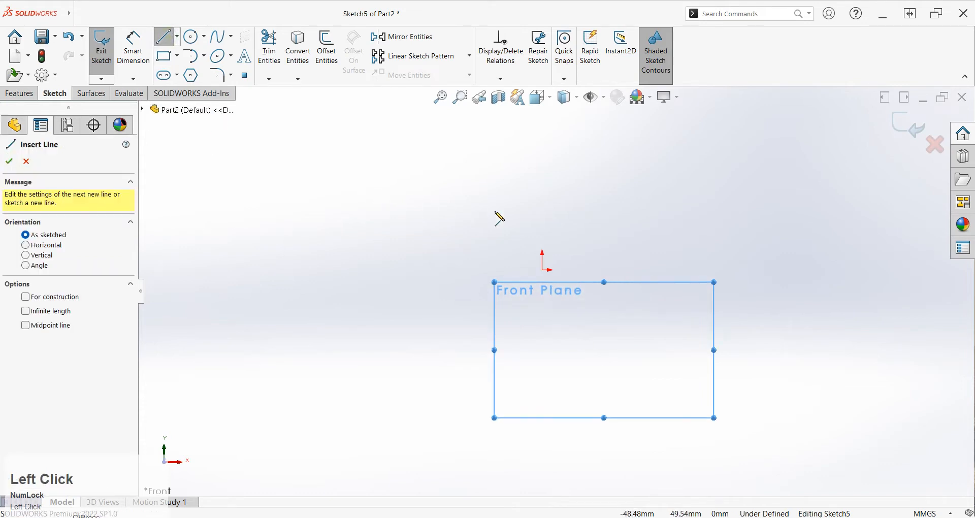
{"action": "left_click", "coordinate": [542, 135]}
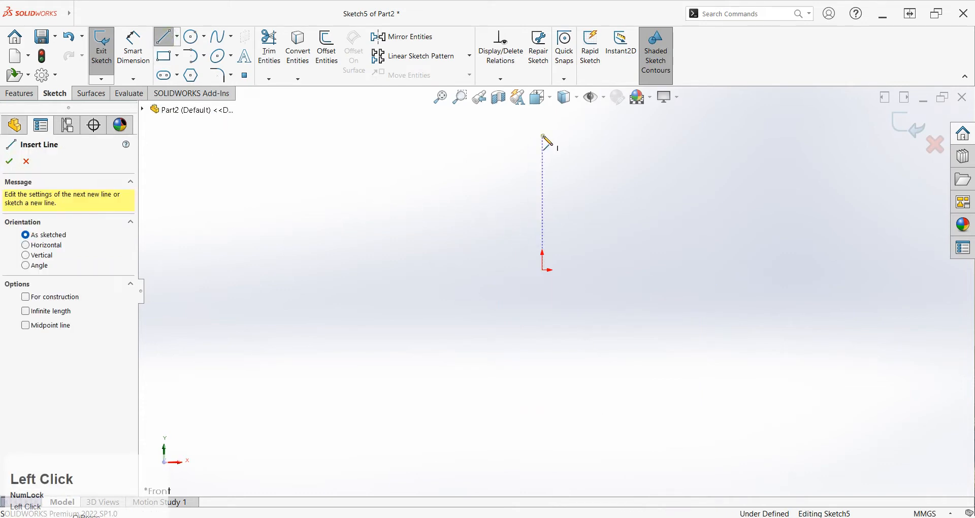
{"action": "left_click", "coordinate": [709, 136]}
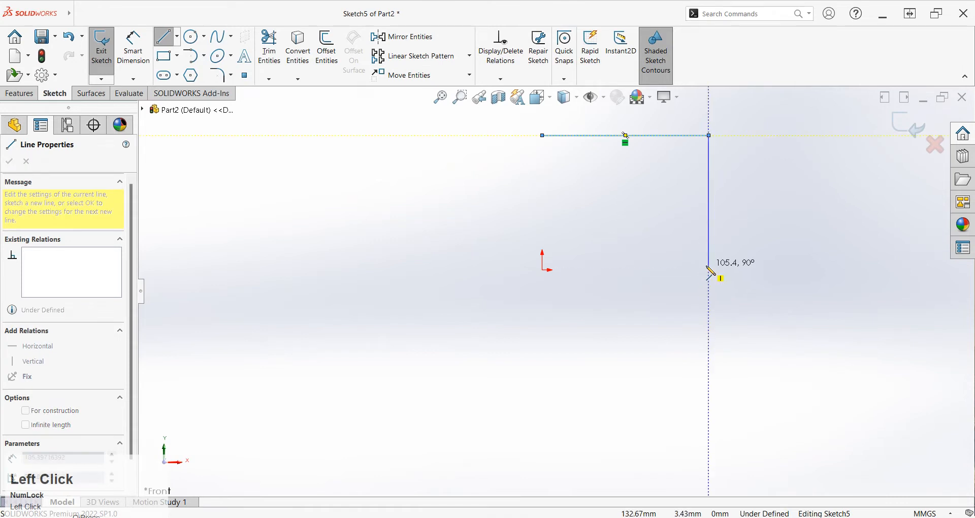
{"action": "left_click", "coordinate": [709, 270]}
{"action": "scroll", "coordinate": [676, 272], "scroll_direction": "up", "scroll_amount": 1}
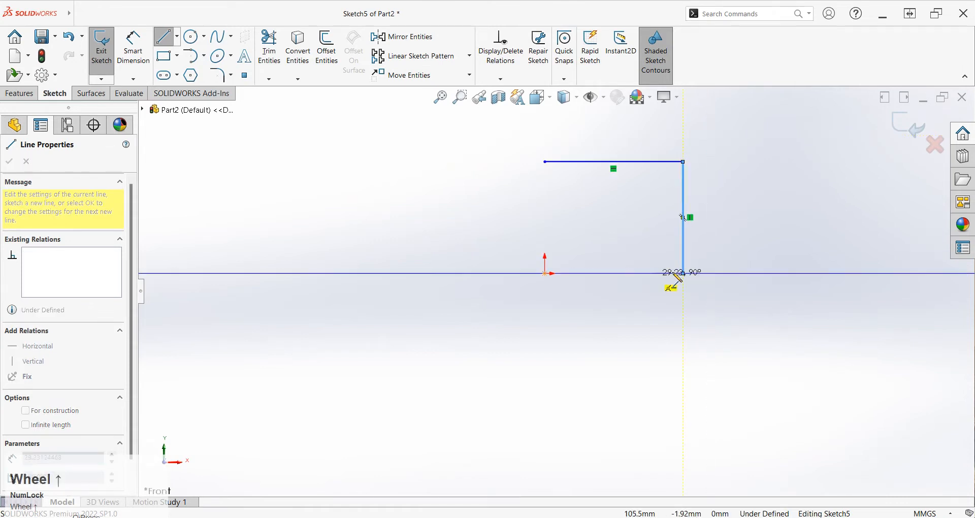
{"action": "key", "text": "Escape"}
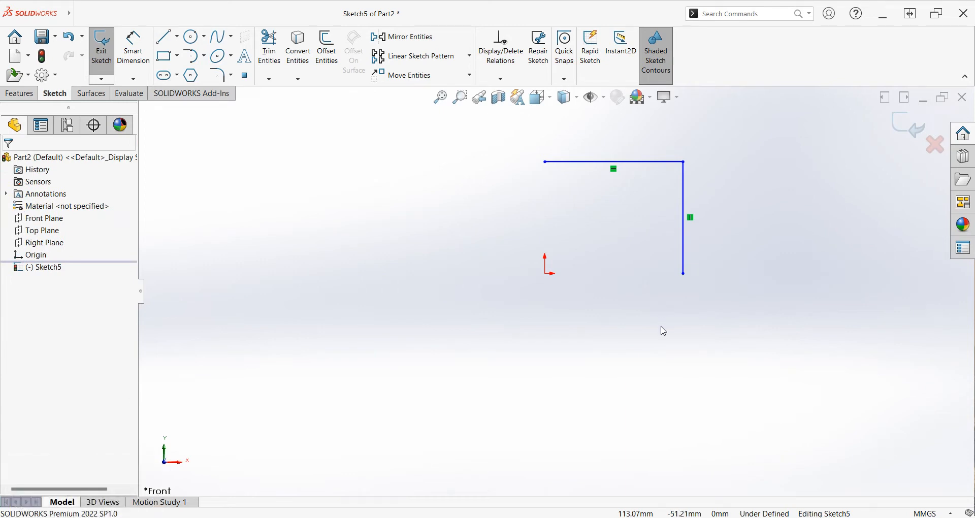
Step: Dimension the horizontal line's length as 100 mm
{"action": "left_click", "coordinate": [133, 48]}
{"action": "left_click", "coordinate": [582, 163]}
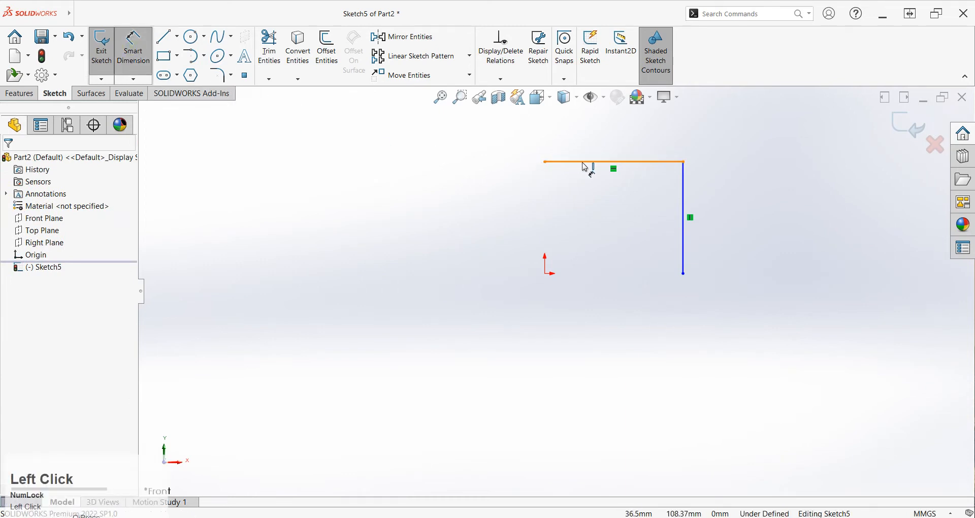
{"action": "left_click", "coordinate": [581, 133]}
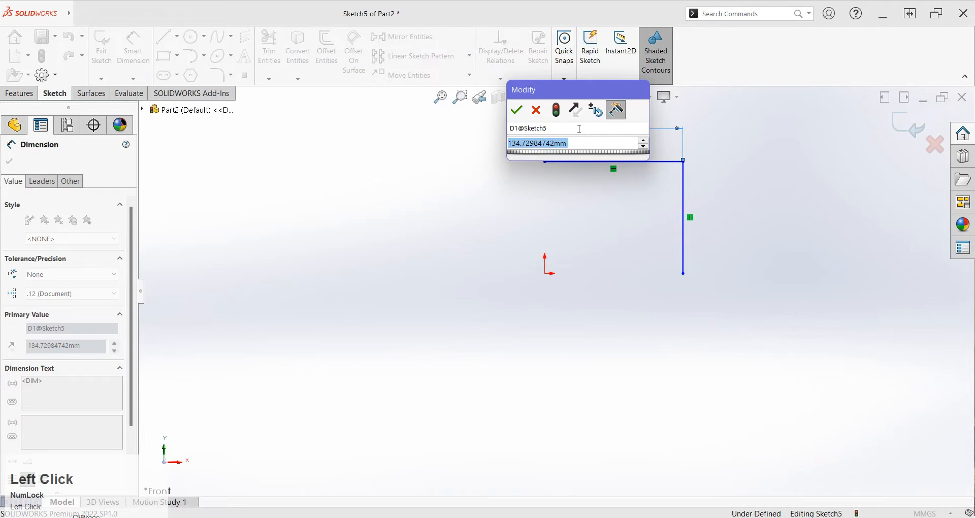
{"action": "type", "text": "100"}
{"action": "key", "text": "Return"}
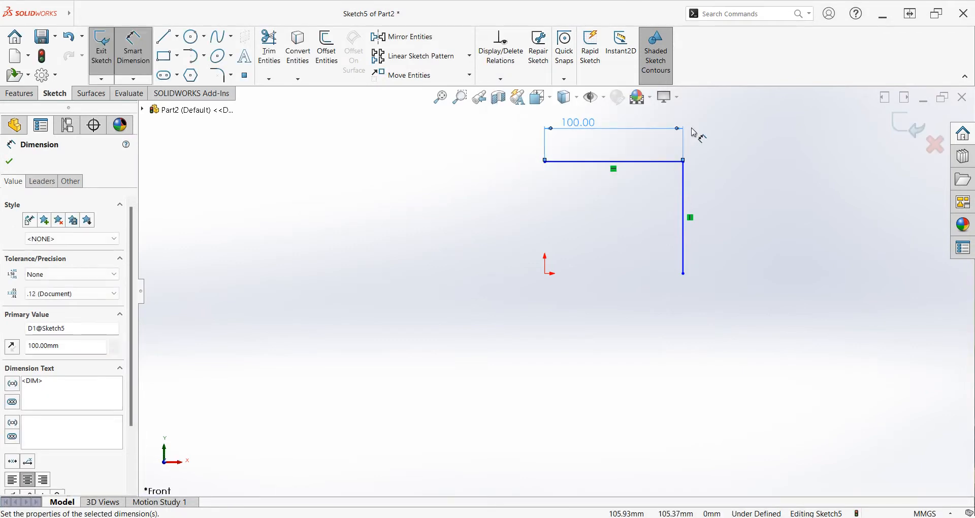
Step: Dimension the vertical line's length as 130 mm
{"action": "left_click", "coordinate": [683, 197]}
{"action": "left_click", "coordinate": [731, 199]}
{"action": "type", "text": "130"}
{"action": "key", "text": "Return"}
{"action": "right_click", "coordinate": [731, 274]}
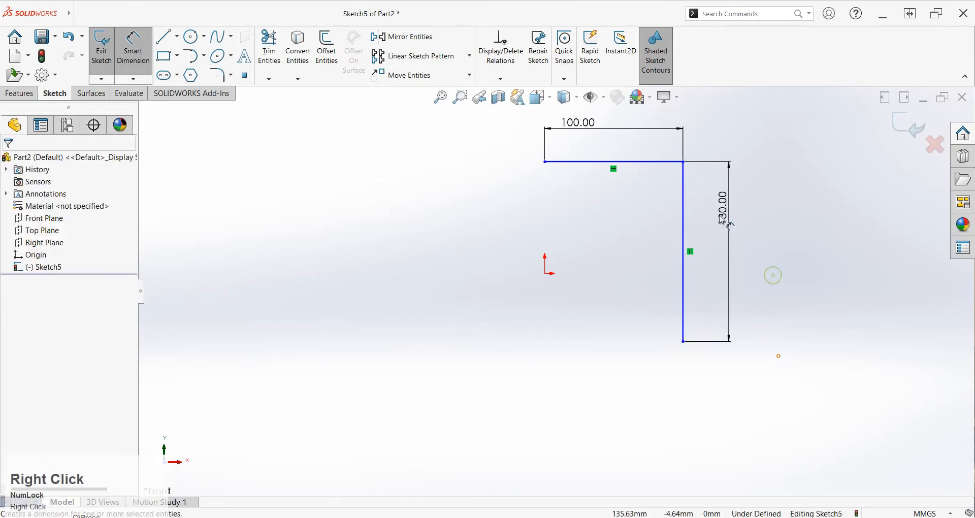
Step: Add a Horizontal relation between the vertical line's lower endpoint and the origin
{"action": "left_click", "coordinate": [686, 347]}
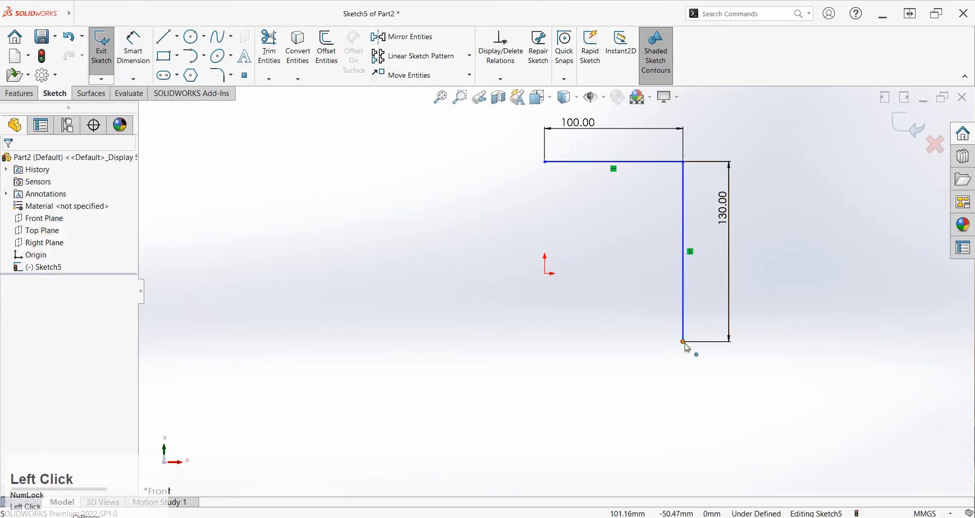
{"action": "left_click", "coordinate": [546, 275], "text": "ctrl"}
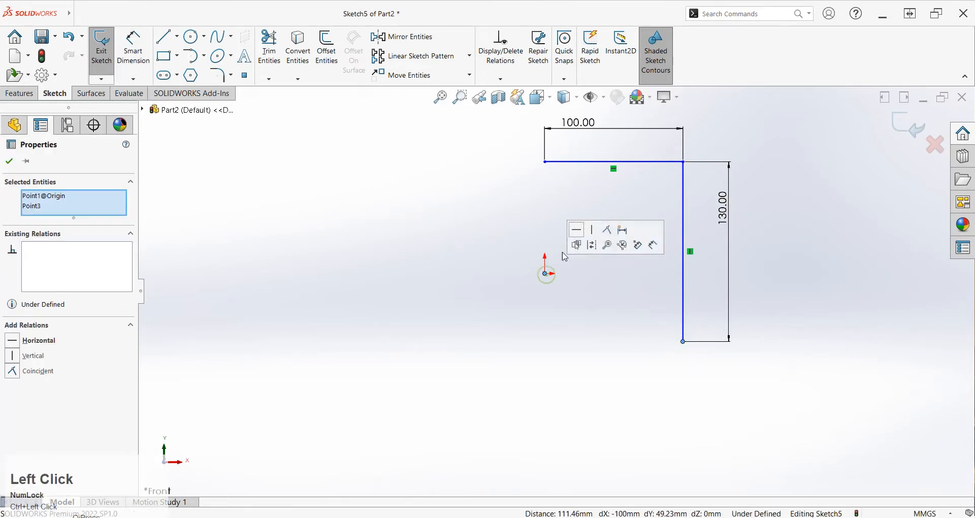
{"action": "left_click", "coordinate": [578, 239]}
{"action": "left_click", "coordinate": [614, 321]}
{"action": "scroll", "coordinate": [614, 321], "scroll_direction": "up", "scroll_amount": 2}
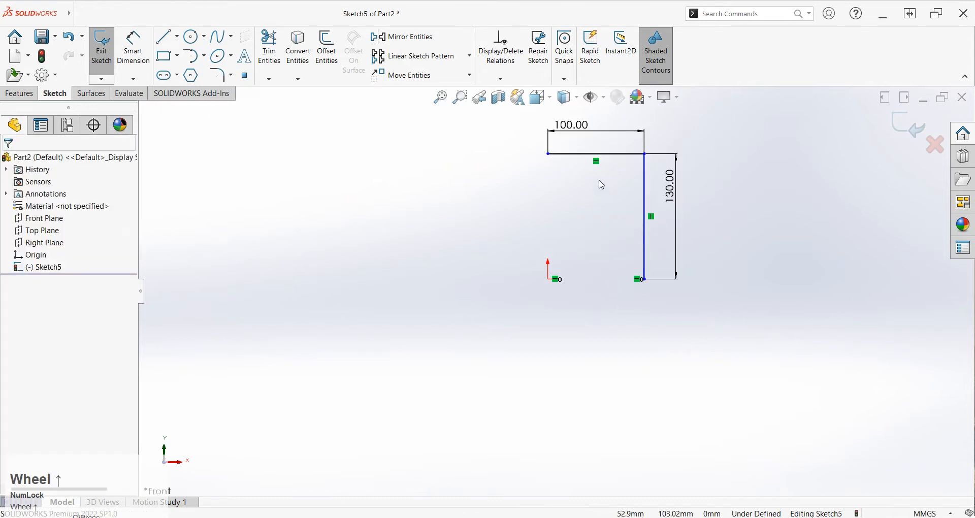
Step: Add a Vertical relation between the free endpoint of the horizontal line and the origin
{"action": "left_click", "coordinate": [549, 155]}
{"action": "left_click", "coordinate": [549, 279], "text": "ctrl"}
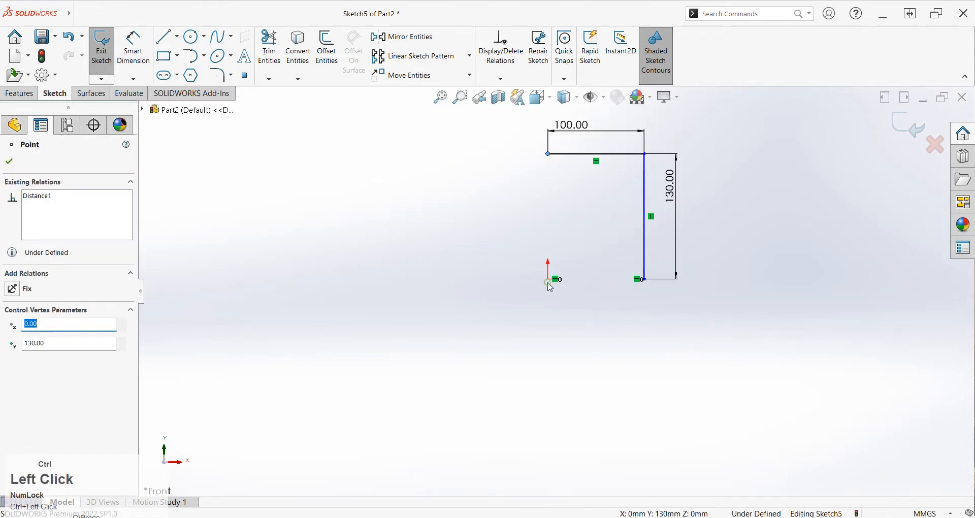
{"action": "left_click", "coordinate": [593, 234]}
{"action": "left_click", "coordinate": [595, 334]}
{"action": "scroll", "coordinate": [595, 211], "scroll_direction": "up", "scroll_amount": 1}
{"action": "scroll", "coordinate": [595, 211], "scroll_direction": "down", "scroll_amount": 2}
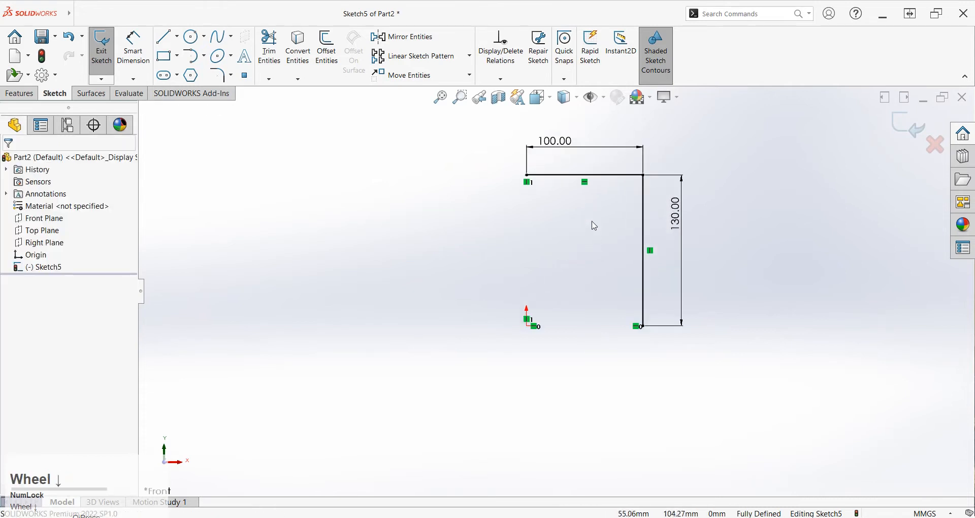
{"action": "scroll", "coordinate": [602, 287], "scroll_direction": "up", "scroll_amount": 1}
{"action": "scroll", "coordinate": [603, 229], "scroll_direction": "down", "scroll_amount": 1}
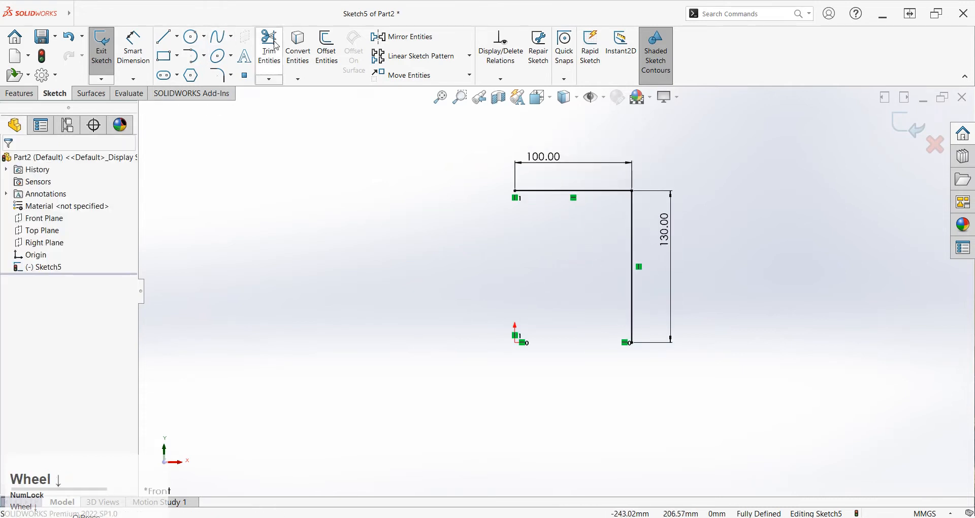
Step: Offset the chain of two lines 10 mm inward
{"action": "left_click", "coordinate": [325, 45]}
{"action": "left_click", "coordinate": [559, 192]}
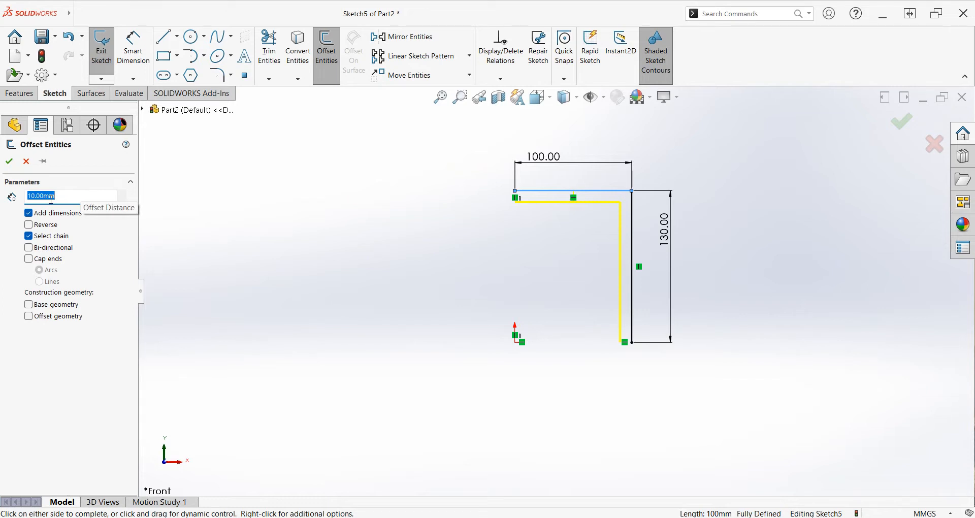
{"action": "left_click", "coordinate": [9, 161]}
Step: Close the L-shaped profile with short lines joining the original and offset endpoints at both ends
{"action": "right_click_drag", "start_coordinate": [557, 270], "coordinate": [507, 274]}
{"action": "scroll", "coordinate": [530, 190], "scroll_direction": "down", "scroll_amount": 3}
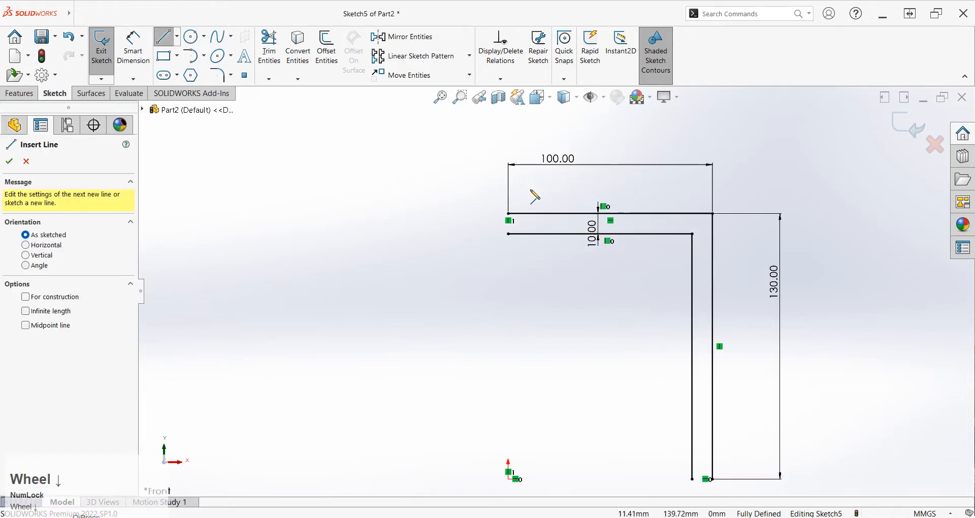
{"action": "left_click", "coordinate": [509, 214]}
{"action": "left_click", "coordinate": [508, 233]}
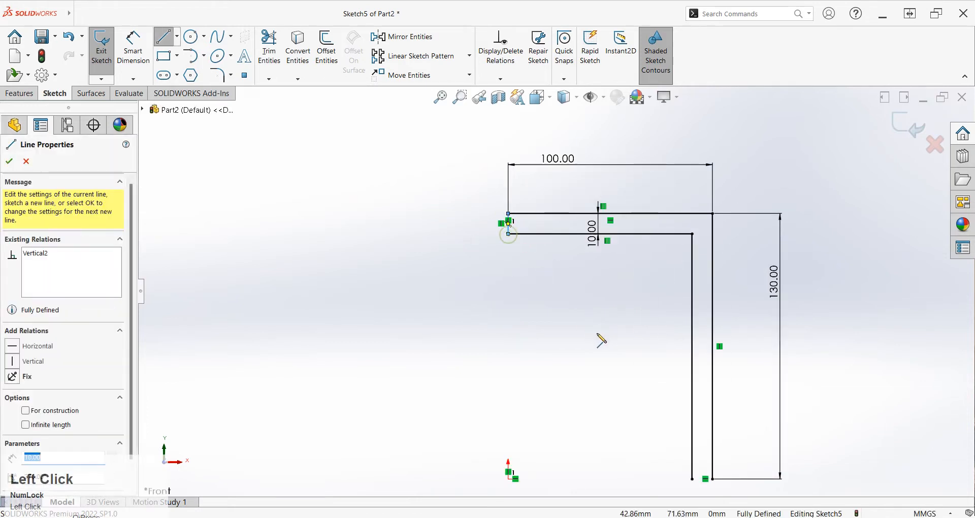
{"action": "left_click", "coordinate": [692, 479]}
{"action": "left_click", "coordinate": [713, 479]}
{"action": "scroll", "coordinate": [559, 298], "scroll_direction": "up", "scroll_amount": 2}
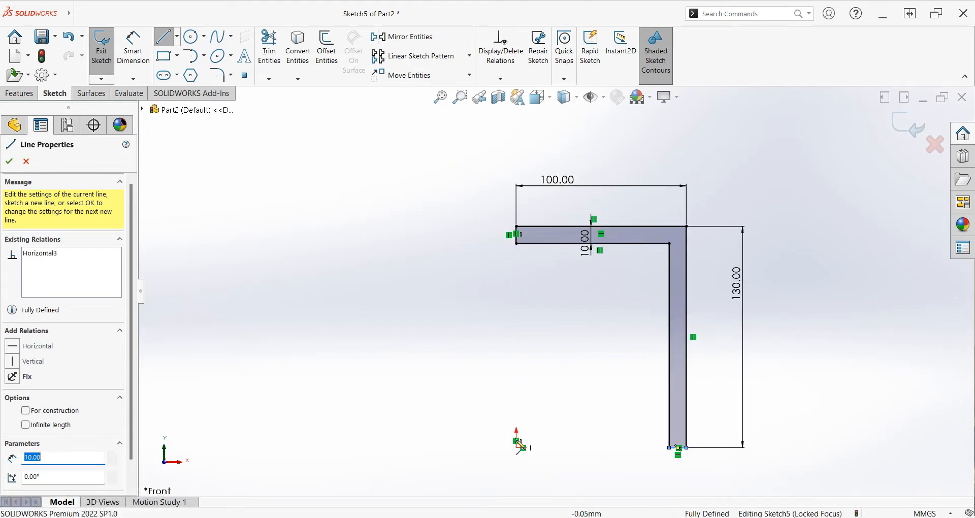
Step: Draw a vertical line about 85 mm long upward from the origin
{"action": "left_click", "coordinate": [517, 447]}
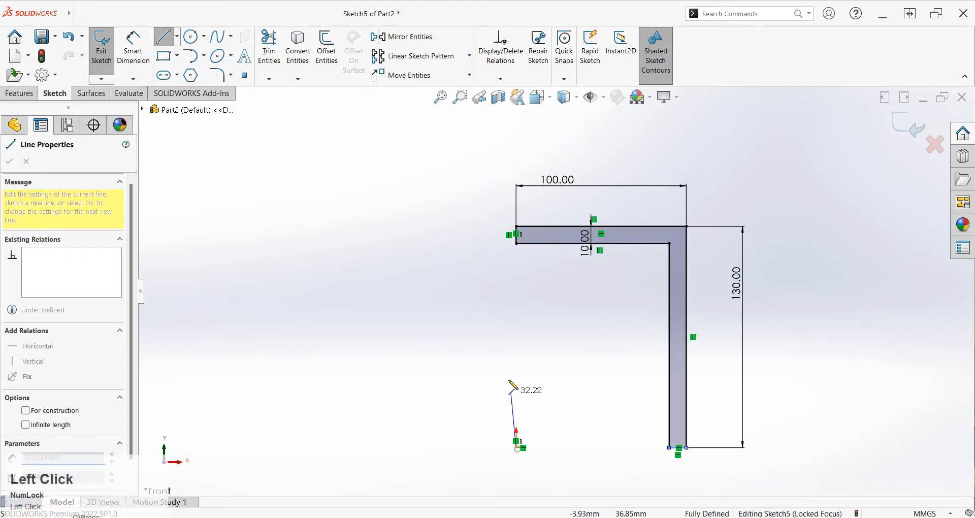
{"action": "left_click", "coordinate": [516, 302]}
{"action": "scroll", "coordinate": [528, 332], "scroll_direction": "up", "scroll_amount": 1}
{"action": "right_click", "coordinate": [514, 303]}
{"action": "right_click_drag", "start_coordinate": [517, 307], "coordinate": [515, 290]}
{"action": "right_click_drag", "start_coordinate": [568, 370], "coordinate": [563, 271]}
{"action": "left_click", "coordinate": [565, 337]}
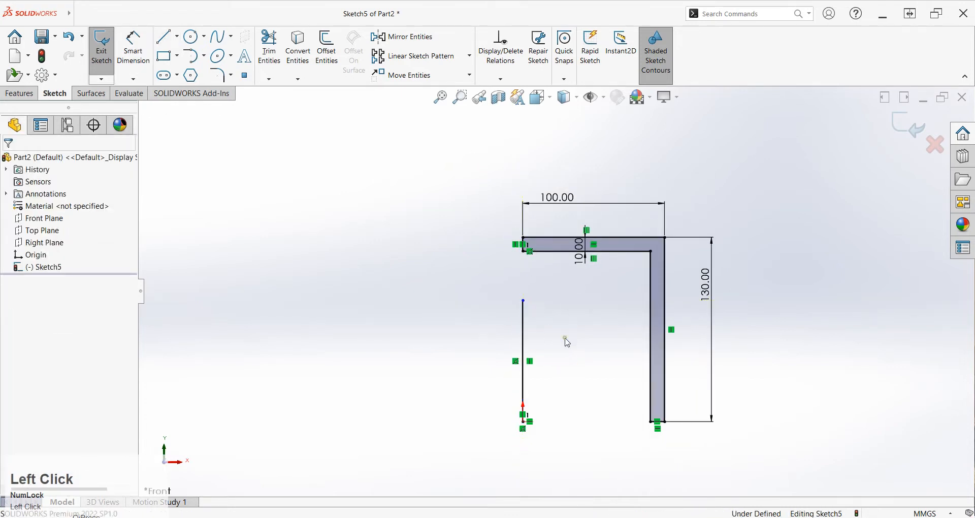
Step: Convert the vertical line at the origin to construction geometry
{"action": "left_click", "coordinate": [524, 326]}
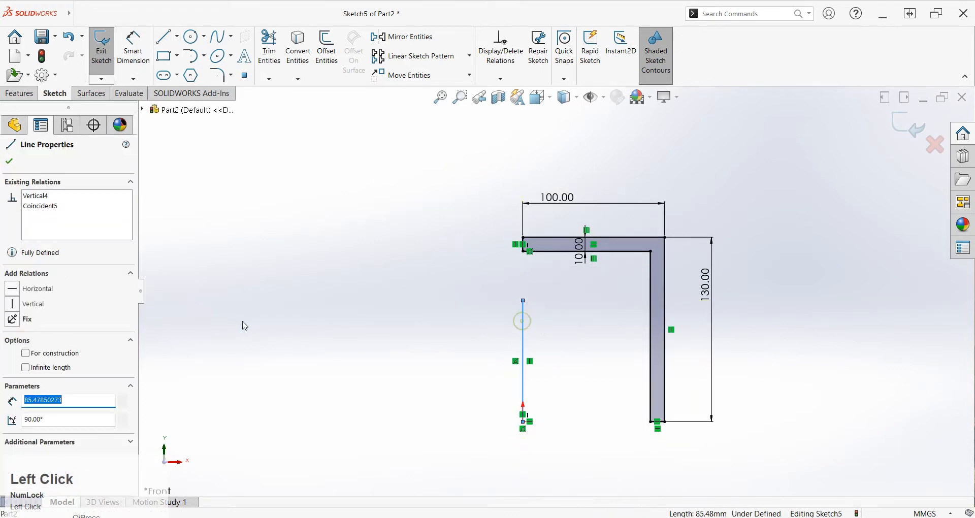
{"action": "left_click", "coordinate": [26, 354]}
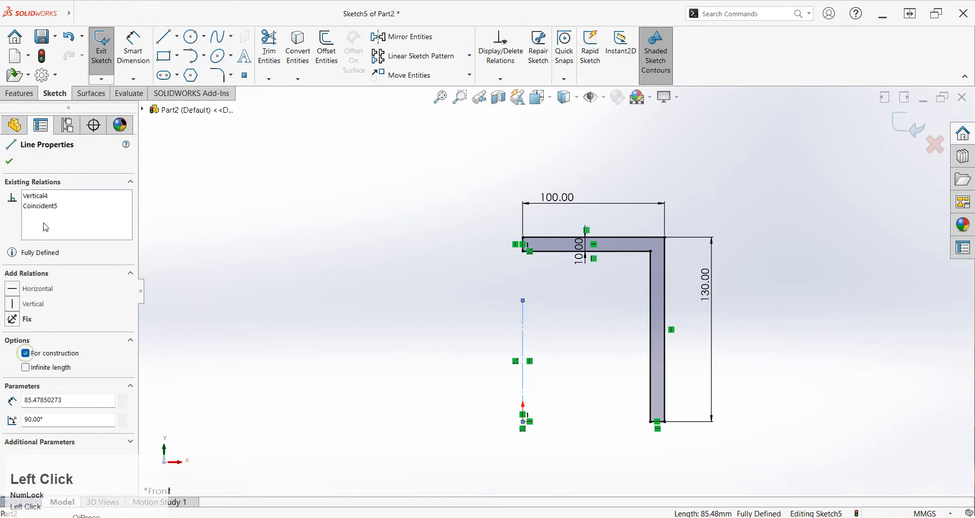
{"action": "left_click", "coordinate": [9, 163]}
{"action": "scroll", "coordinate": [556, 329], "scroll_direction": "up", "scroll_amount": 1}
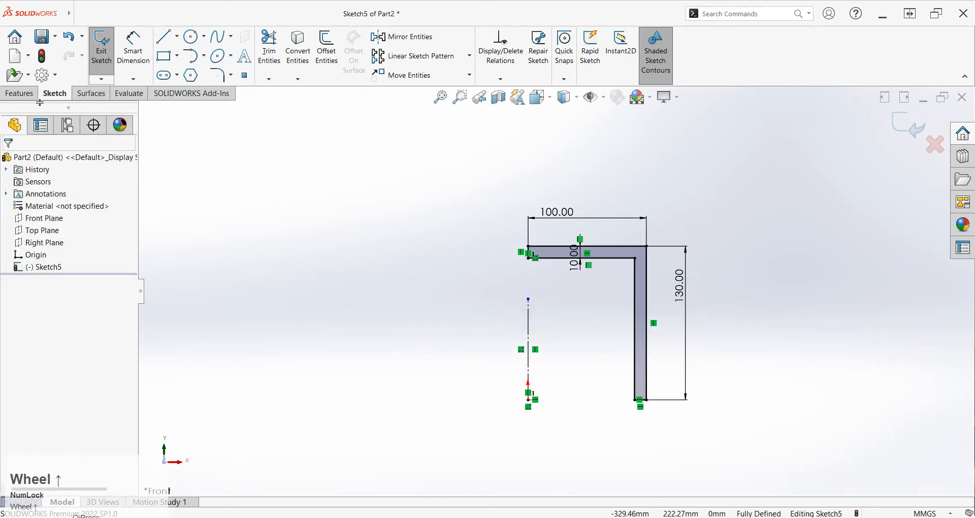
Step: Revolve the closed L profile 360 degrees about the vertical construction line
{"action": "left_click", "coordinate": [21, 94]}
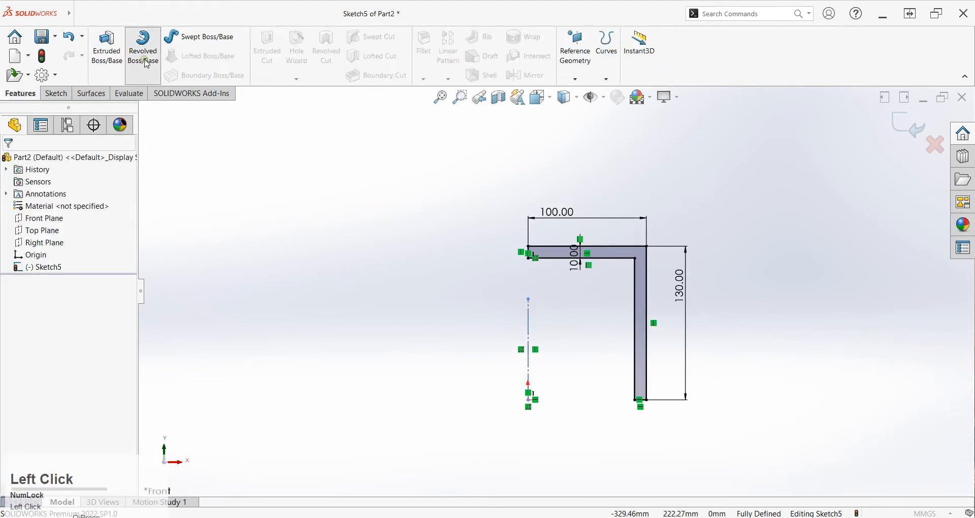
{"action": "left_click", "coordinate": [144, 50]}
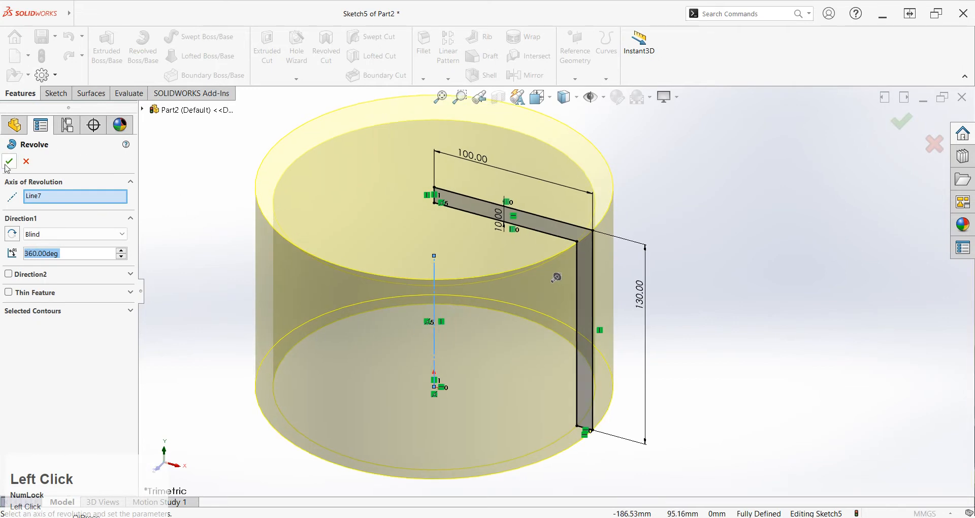
{"action": "left_click", "coordinate": [9, 162]}
{"action": "scroll", "coordinate": [612, 414], "scroll_direction": "up", "scroll_amount": 2}
{"action": "left_click", "coordinate": [642, 308]}
{"action": "mouse_move", "coordinate": [643, 307]}
{"action": "middle_mouse_down"}
{"action": "mouse_move", "coordinate": [653, 231]}
{"action": "mouse_move", "coordinate": [697, 222]}
{"action": "mouse_move", "coordinate": [674, 243]}
{"action": "middle_mouse_up"}
{"action": "middle_click_drag", "start_coordinate": [674, 281], "coordinate": [645, 279]}
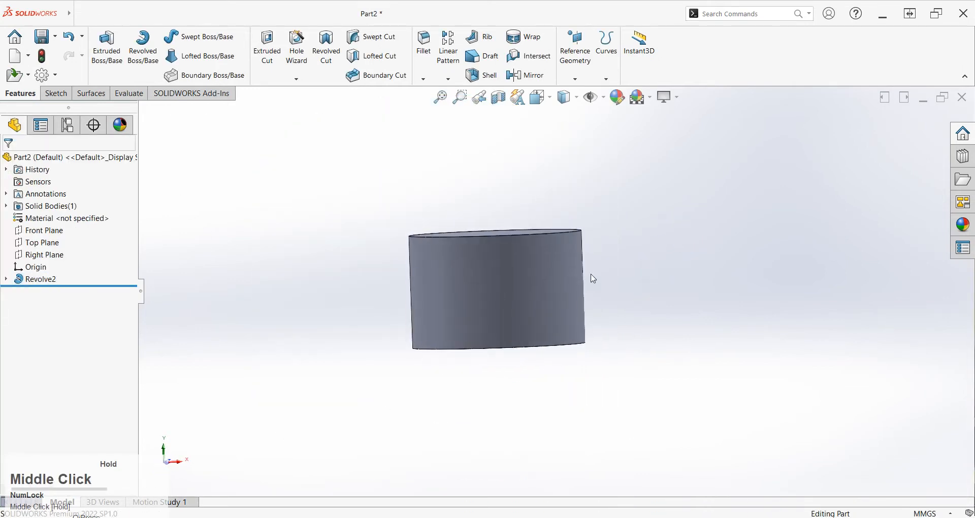
Step: On the Right Plane, sketch a corner rectangle about 100 mm wide and 82 mm high, standing on the cylinder's bottom edge
{"action": "left_click", "coordinate": [47, 256]}
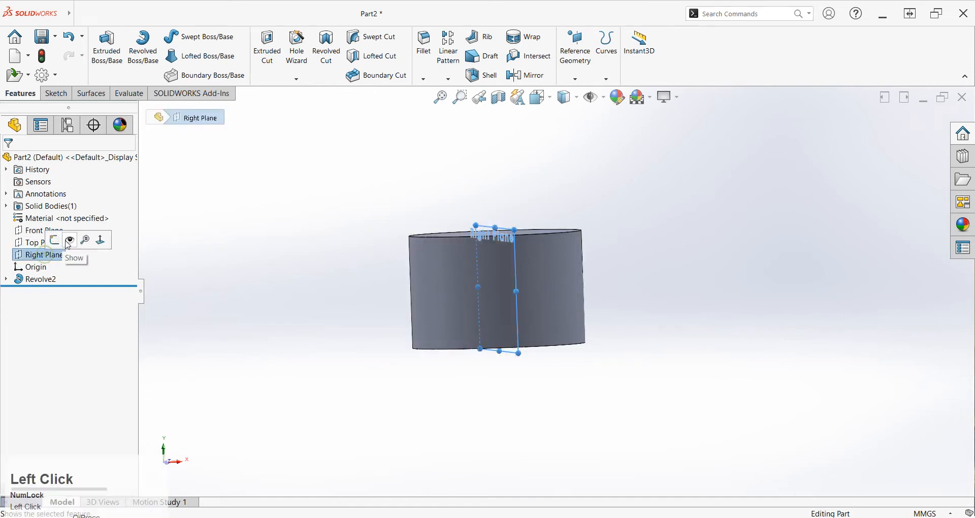
{"action": "left_click", "coordinate": [81, 241]}
{"action": "scroll", "coordinate": [555, 290], "scroll_direction": "up", "scroll_amount": 3}
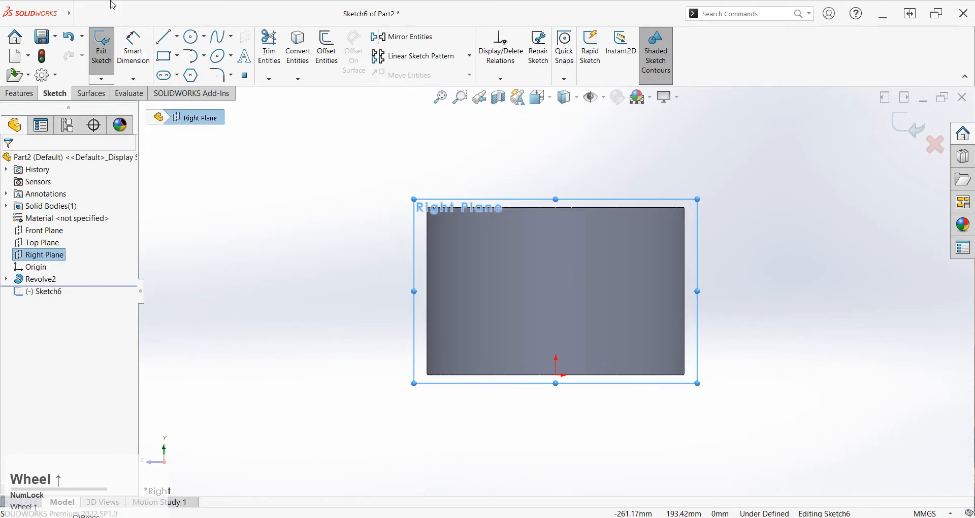
{"action": "left_click", "coordinate": [164, 55]}
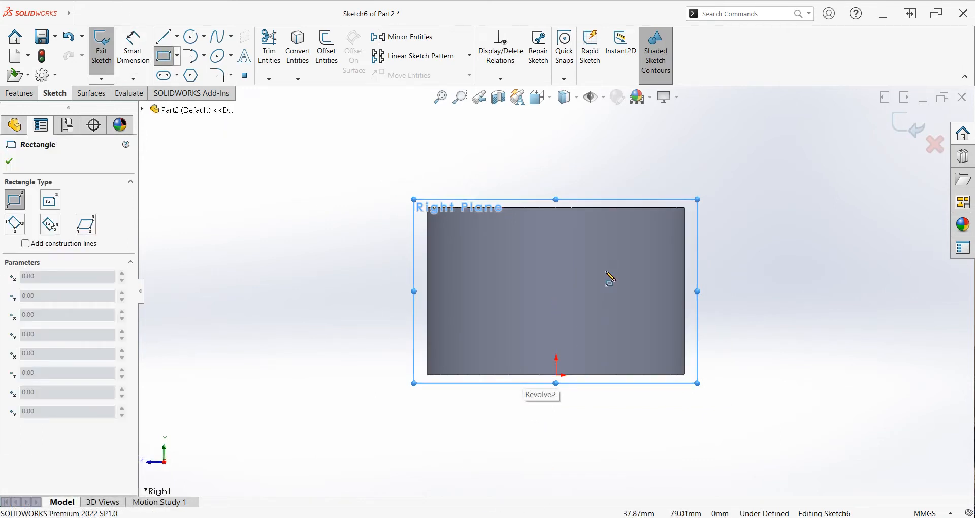
{"action": "left_click", "coordinate": [618, 271]}
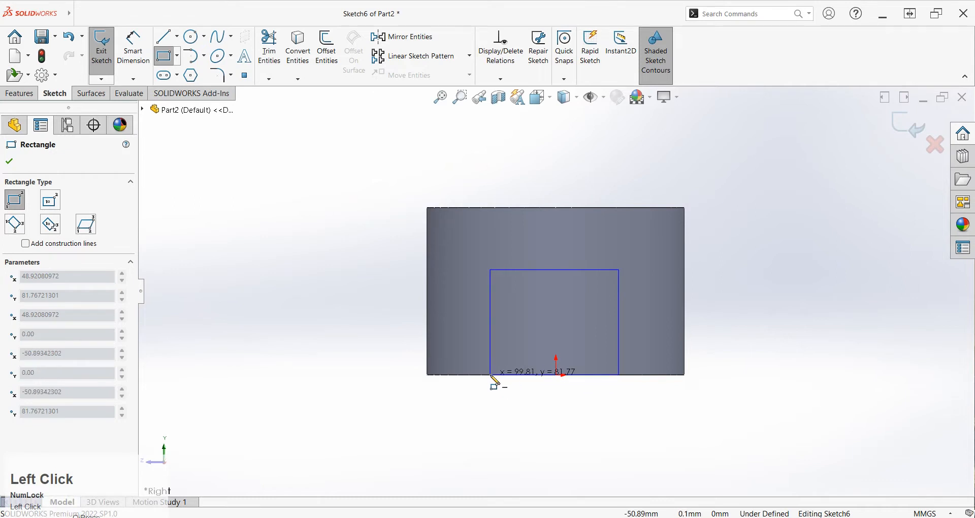
{"action": "left_click", "coordinate": [490, 375]}
{"action": "mouse_move", "coordinate": [570, 431]}
{"action": "right_mouse_down"}
{"action": "mouse_move", "coordinate": [586, 334]}
{"action": "mouse_move", "coordinate": [556, 368]}
{"action": "right_mouse_up"}
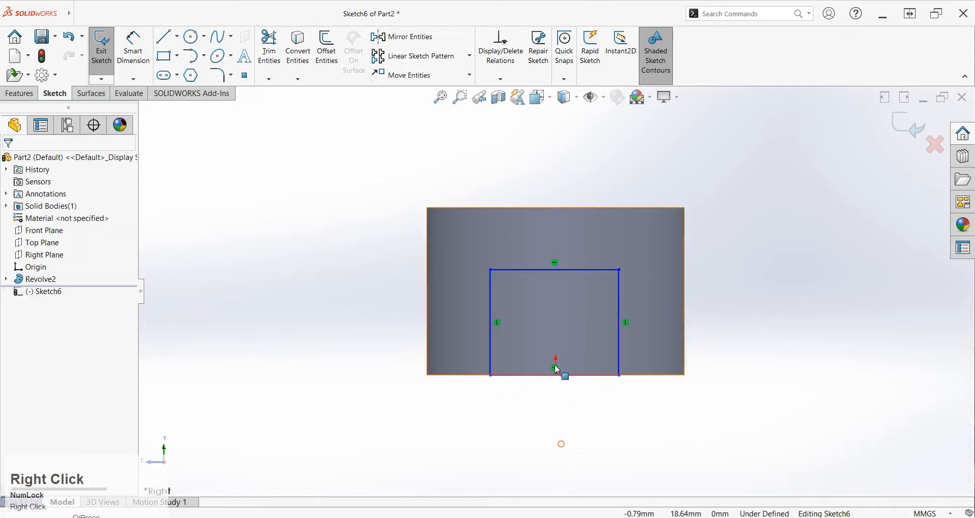
Step: Make a lower corner of the rectangle coincident with the cylinder's bottom edge
{"action": "scroll", "coordinate": [520, 394], "scroll_direction": "down", "scroll_amount": 4}
{"action": "left_click", "coordinate": [426, 269]}
{"action": "left_click", "coordinate": [439, 269], "text": "ctrl"}
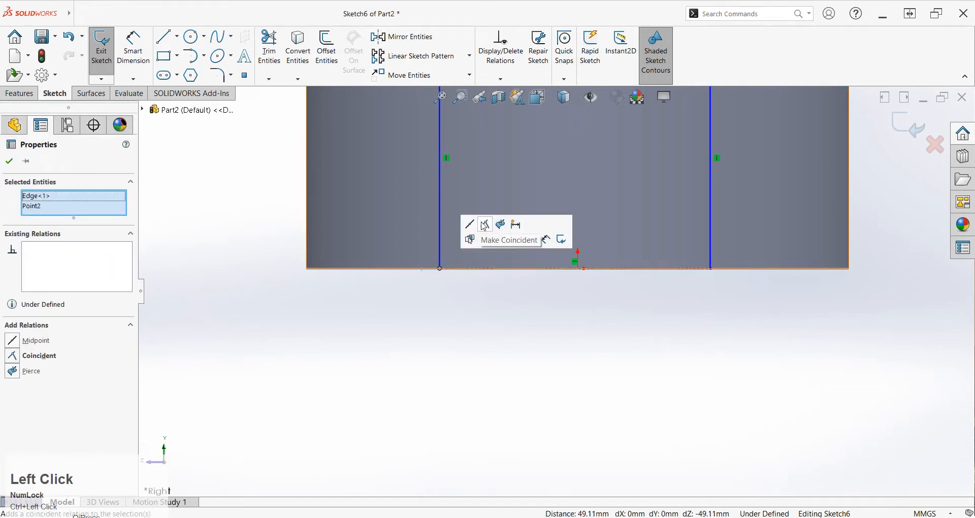
{"action": "left_click", "coordinate": [484, 226]}
{"action": "scroll", "coordinate": [583, 217], "scroll_direction": "up", "scroll_amount": 3}
{"action": "scroll", "coordinate": [584, 216], "scroll_direction": "down", "scroll_amount": 1}
Step: Align the midpoint of the rectangle's top line vertically with the origin
{"action": "right_click_drag", "start_coordinate": [624, 389], "coordinate": [557, 239]}
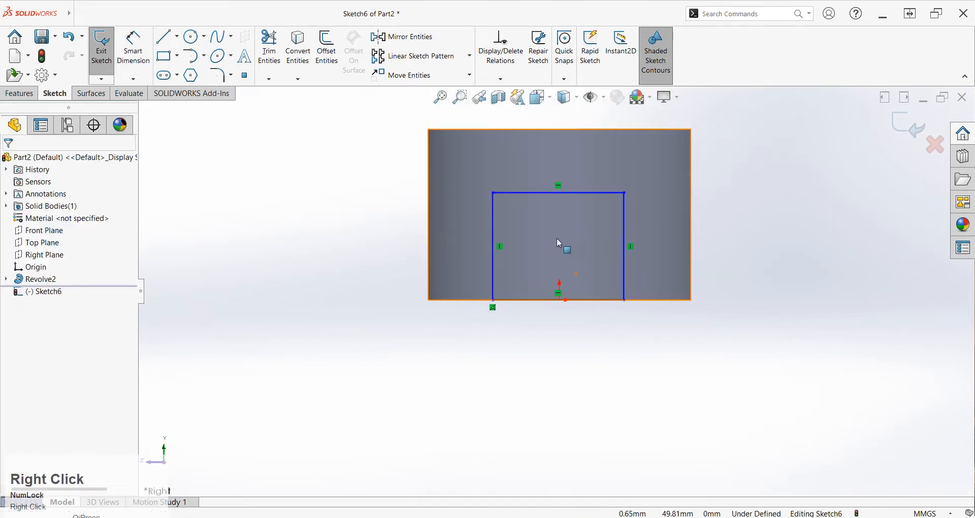
{"action": "left_click", "coordinate": [562, 195]}
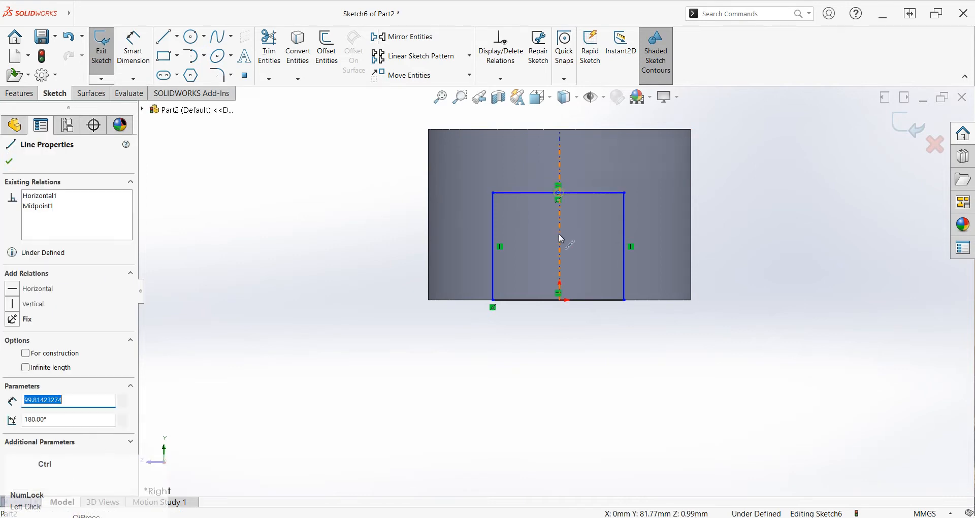
{"action": "left_click", "coordinate": [563, 302]}
{"action": "left_click", "coordinate": [561, 299], "text": "ctrl"}
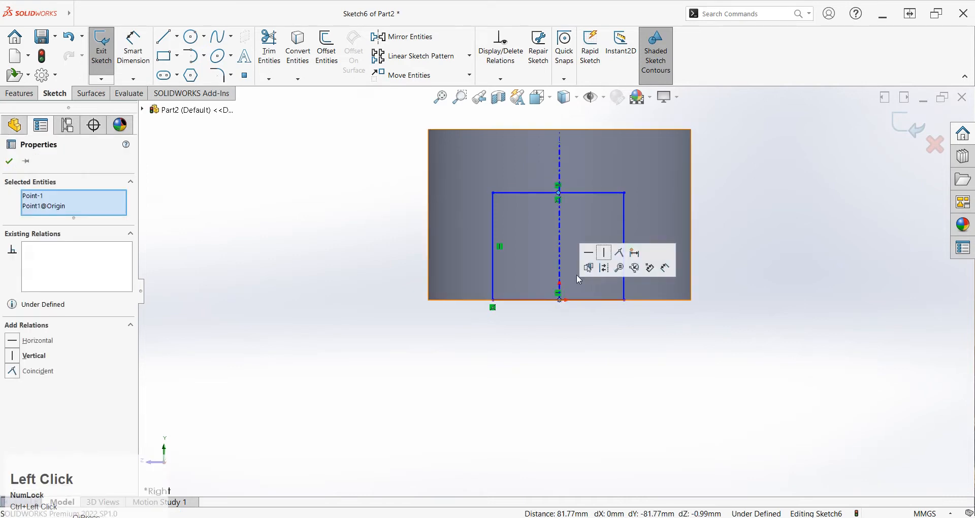
{"action": "left_click", "coordinate": [609, 256]}
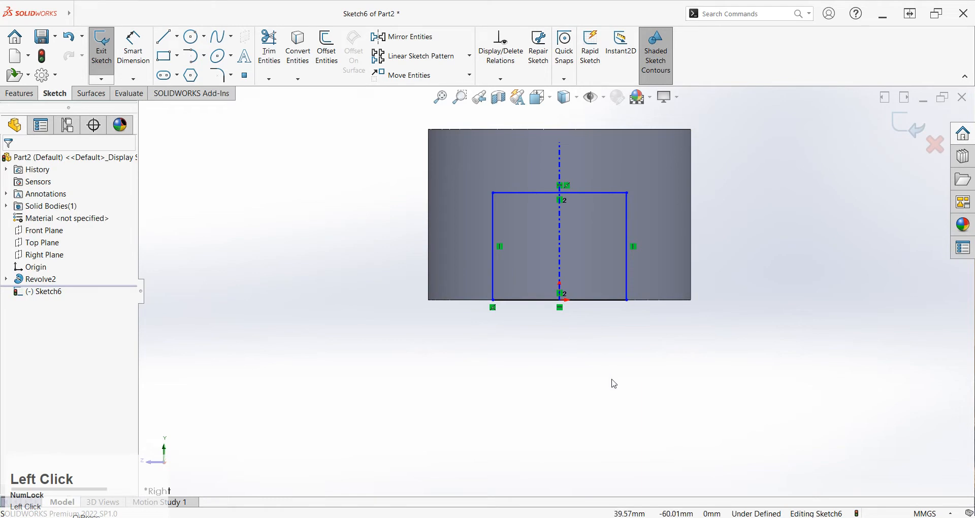
Step: Dimension the centred rectangle 100 mm wide and 75 mm high
{"action": "right_click_drag", "start_coordinate": [611, 383], "coordinate": [611, 377]}
{"action": "left_click", "coordinate": [589, 193]}
{"action": "left_click", "coordinate": [565, 115]}
{"action": "type", "text": "100"}
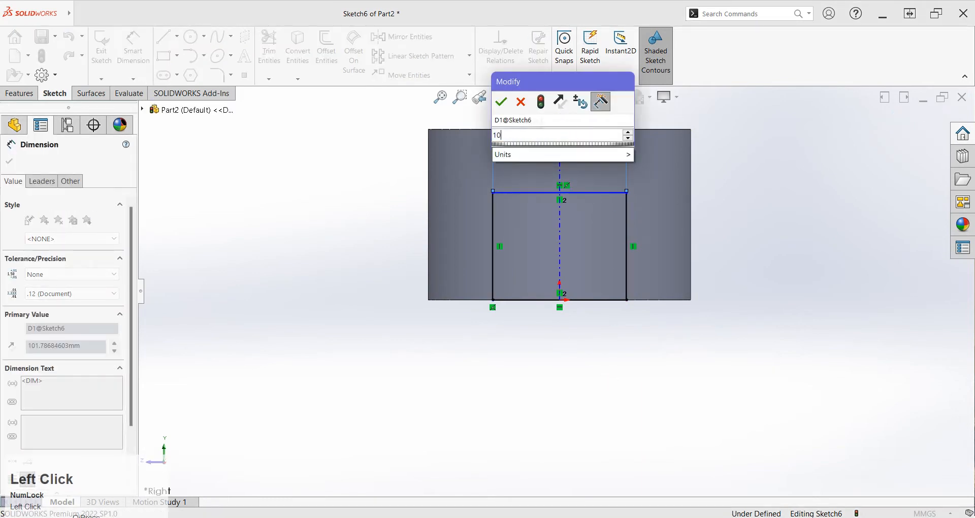
{"action": "key", "text": "Return"}
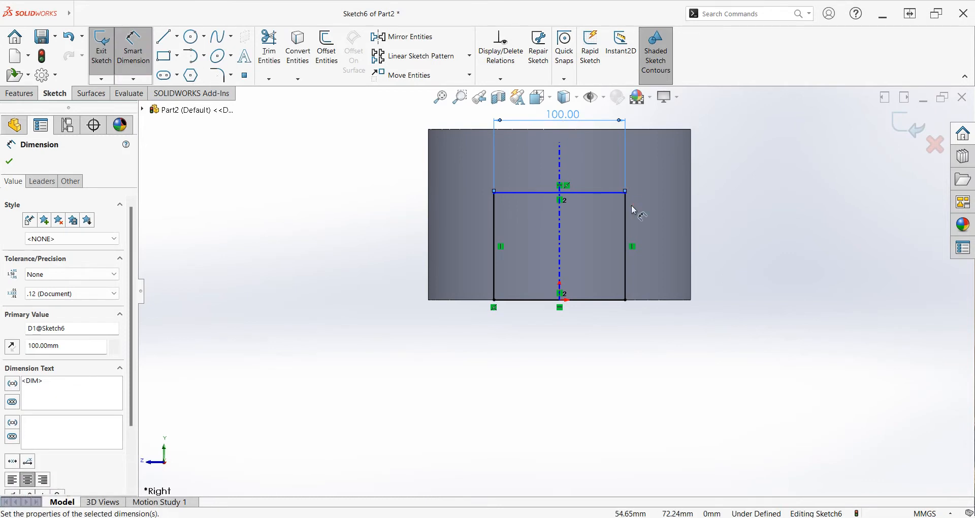
{"action": "left_click", "coordinate": [630, 212]}
{"action": "left_click", "coordinate": [798, 229]}
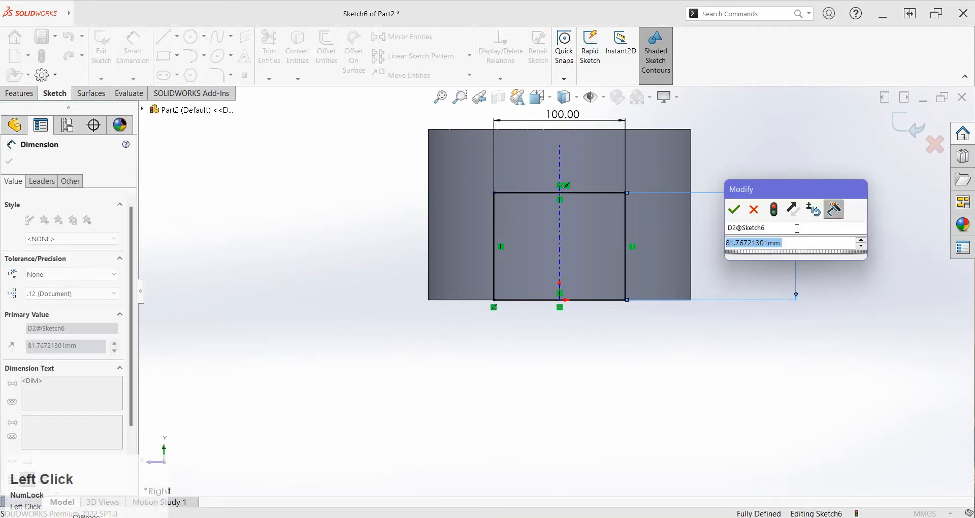
{"action": "type", "text": "75"}
{"action": "key", "text": "Return"}
Step: Cut-extrude the rectangle through the cylinder using Through All - Both
{"action": "mouse_move", "coordinate": [757, 282]}
{"action": "middle_mouse_down"}
{"action": "mouse_move", "coordinate": [696, 295]}
{"action": "mouse_move", "coordinate": [692, 342]}
{"action": "middle_mouse_up"}
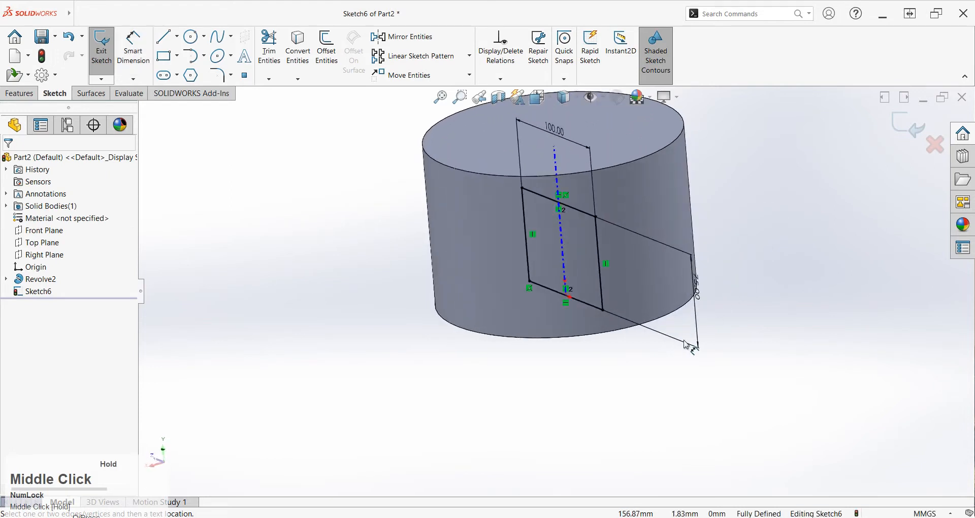
{"action": "left_click", "coordinate": [10, 95]}
{"action": "left_click", "coordinate": [267, 51]}
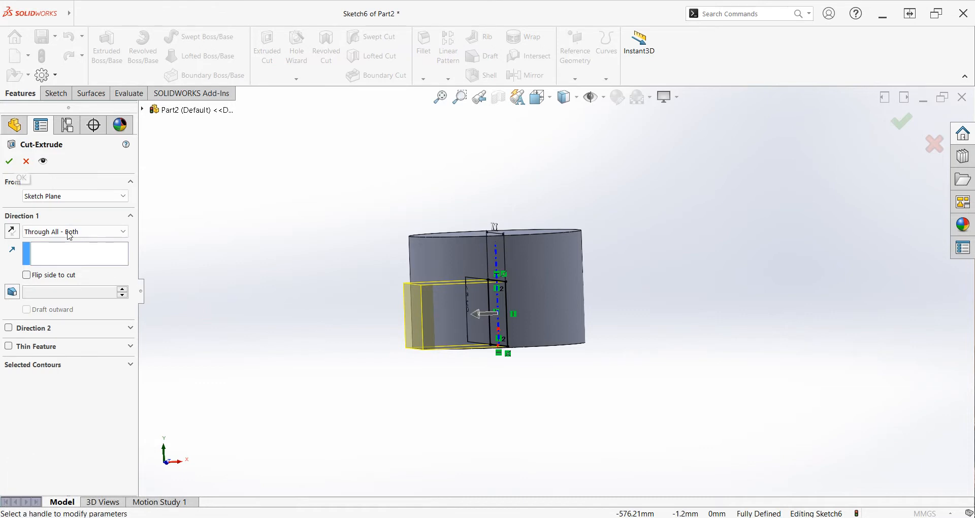
{"action": "left_click", "coordinate": [56, 232]}
{"action": "left_click", "coordinate": [59, 258]}
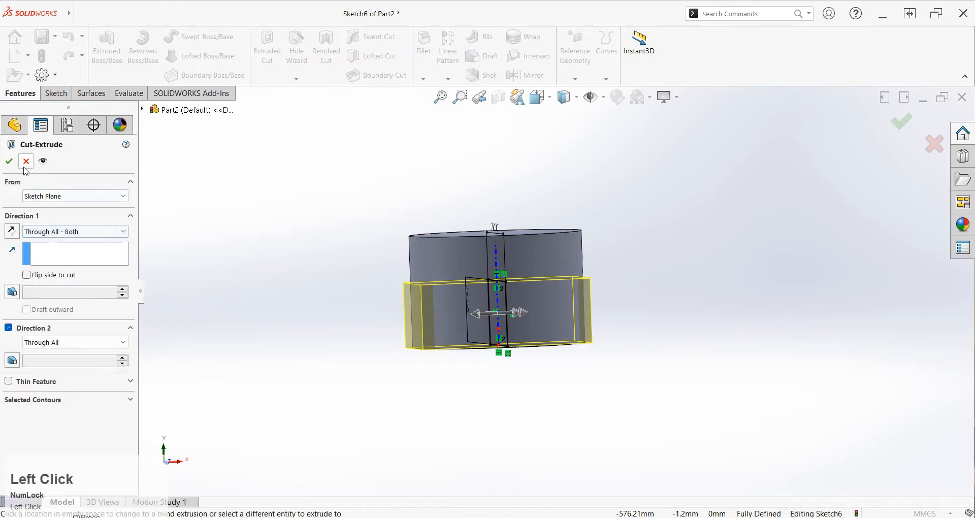
{"action": "left_click", "coordinate": [8, 162]}
{"action": "middle_click_drag", "start_coordinate": [268, 324], "coordinate": [506, 350]}
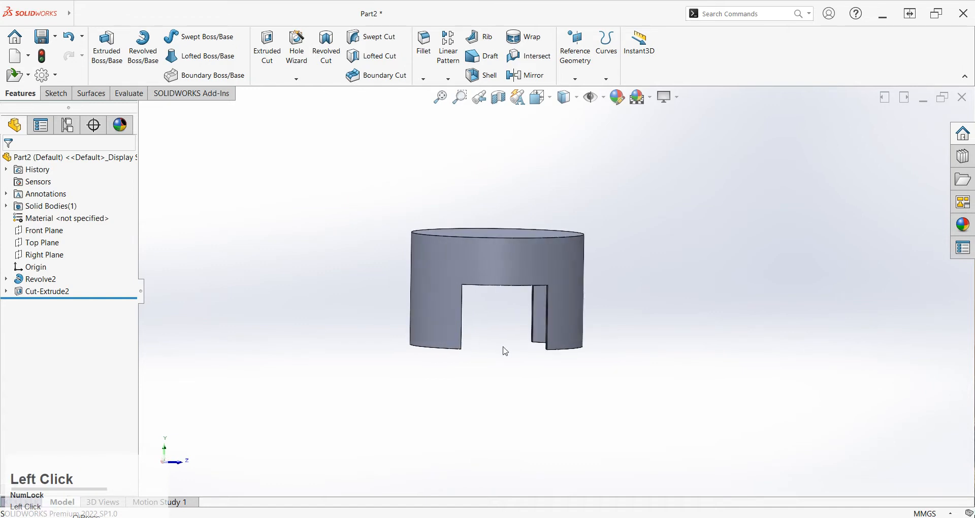
Step: On the Front Plane, sketch a corner rectangle about 5.3 mm wide and 7.9 mm high inside the cylinder's left outer edge, near its top
{"action": "left_click", "coordinate": [44, 230]}
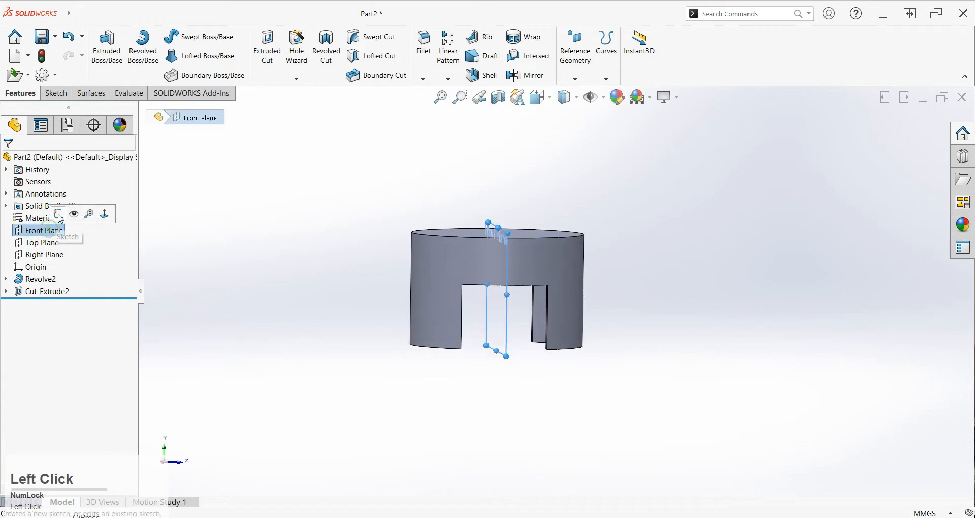
{"action": "left_click", "coordinate": [58, 215]}
{"action": "scroll", "coordinate": [445, 252], "scroll_direction": "up", "scroll_amount": 2}
{"action": "left_click", "coordinate": [348, 224]}
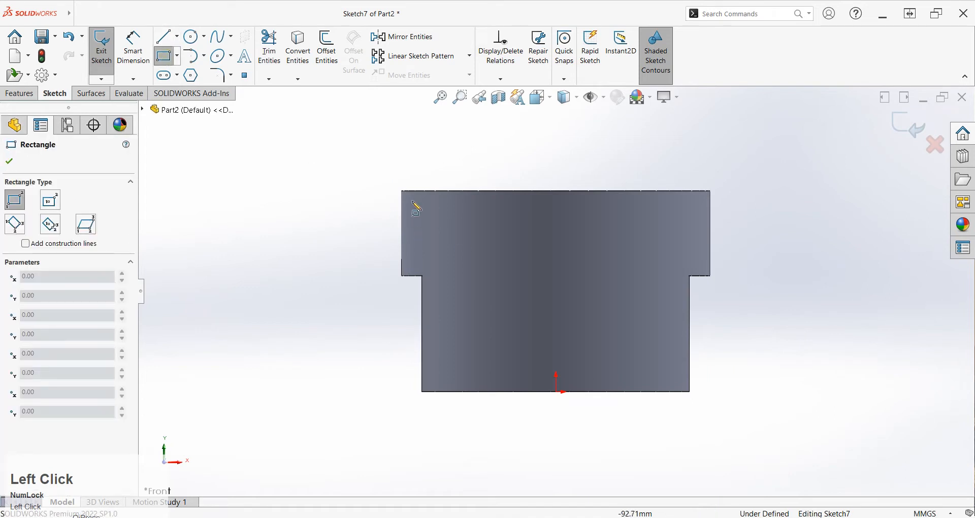
{"action": "left_click", "coordinate": [401, 202]}
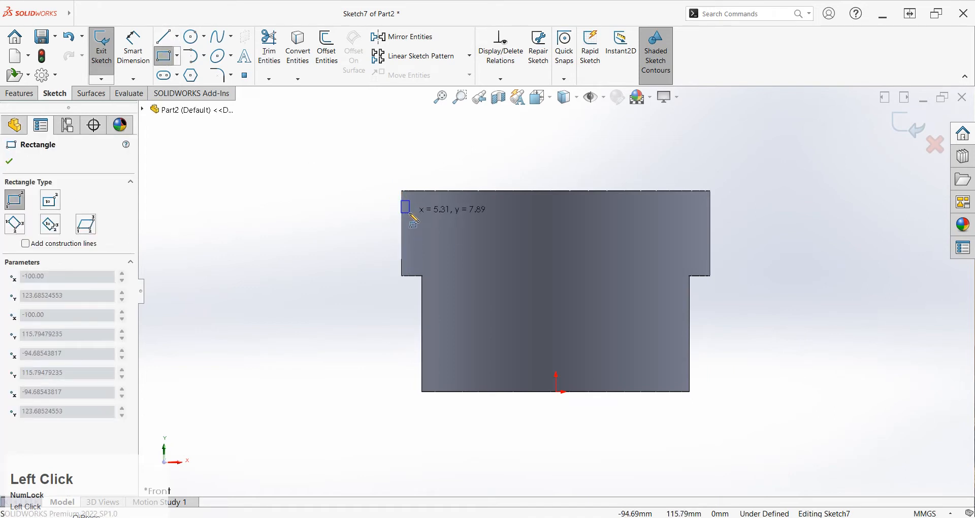
{"action": "left_click", "coordinate": [412, 217]}
Step: Dimension the small rectangle's height as 7.5 mm
{"action": "scroll", "coordinate": [394, 206], "scroll_direction": "down", "scroll_amount": 3}
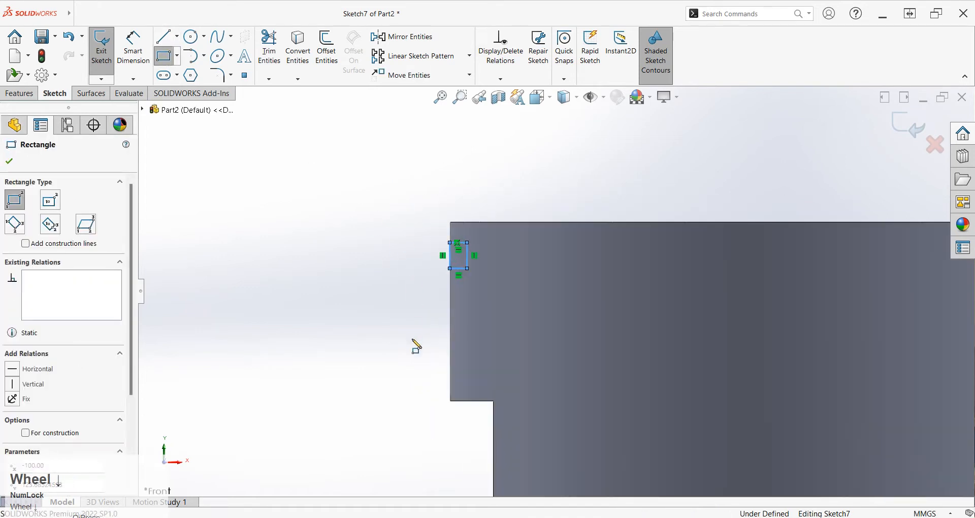
{"action": "right_click_drag", "start_coordinate": [410, 339], "coordinate": [451, 236]}
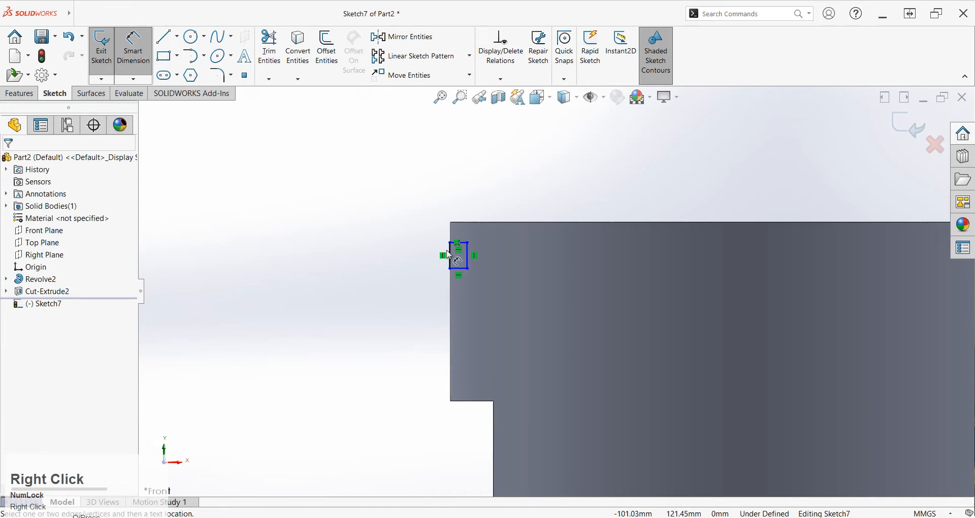
{"action": "left_click", "coordinate": [450, 256]}
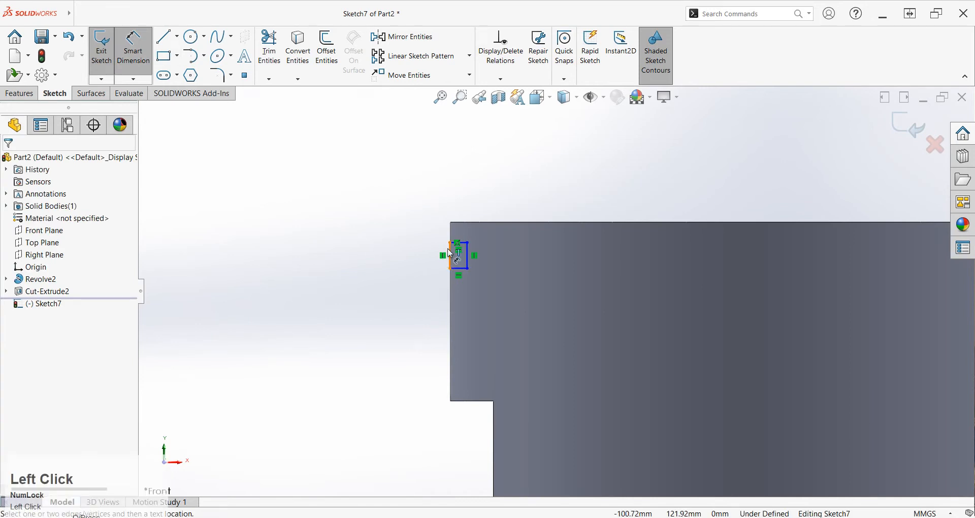
{"action": "left_click", "coordinate": [388, 258]}
{"action": "type", "text": "7.5"}
{"action": "key", "text": "Return"}
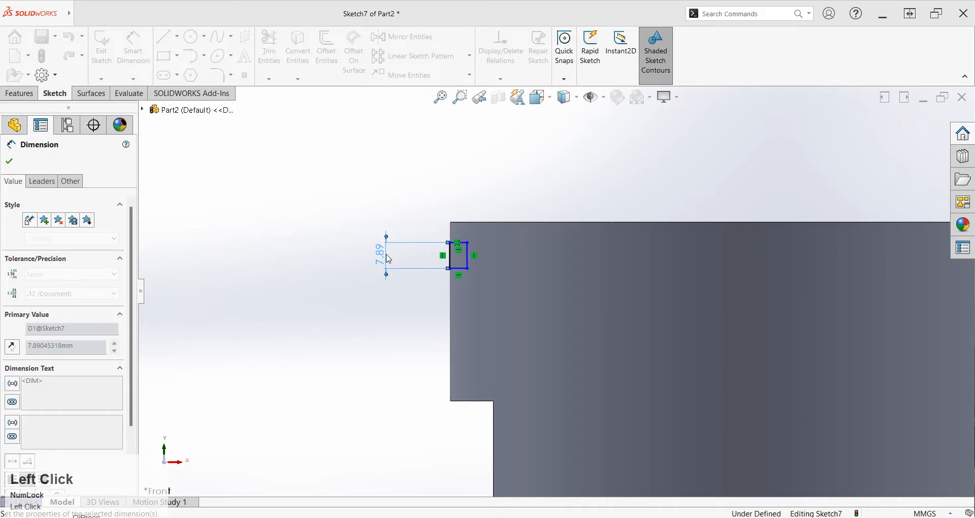
Step: Dimension the small rectangle's upper corner 10 mm below the cylinder's top edge
{"action": "scroll", "coordinate": [467, 229], "scroll_direction": "down", "scroll_amount": 3}
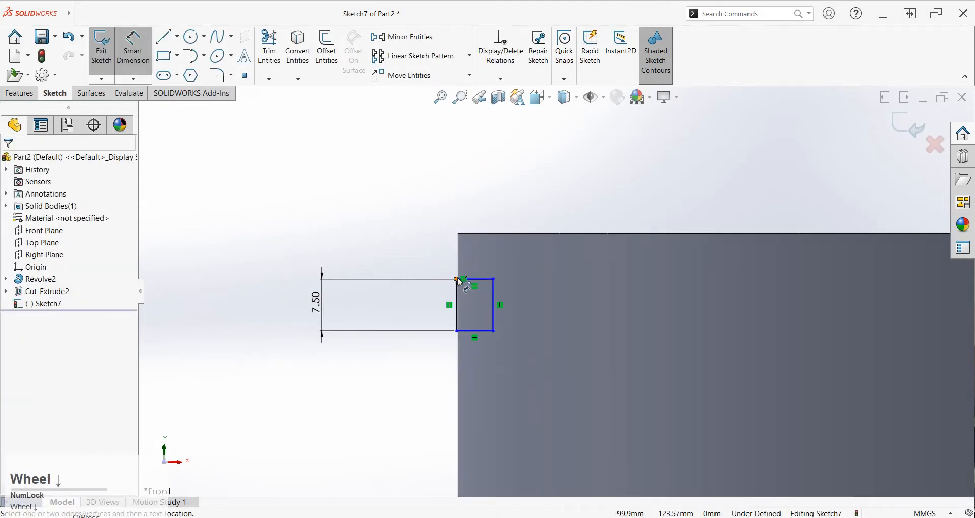
{"action": "left_click", "coordinate": [457, 279]}
{"action": "left_click", "coordinate": [460, 233]}
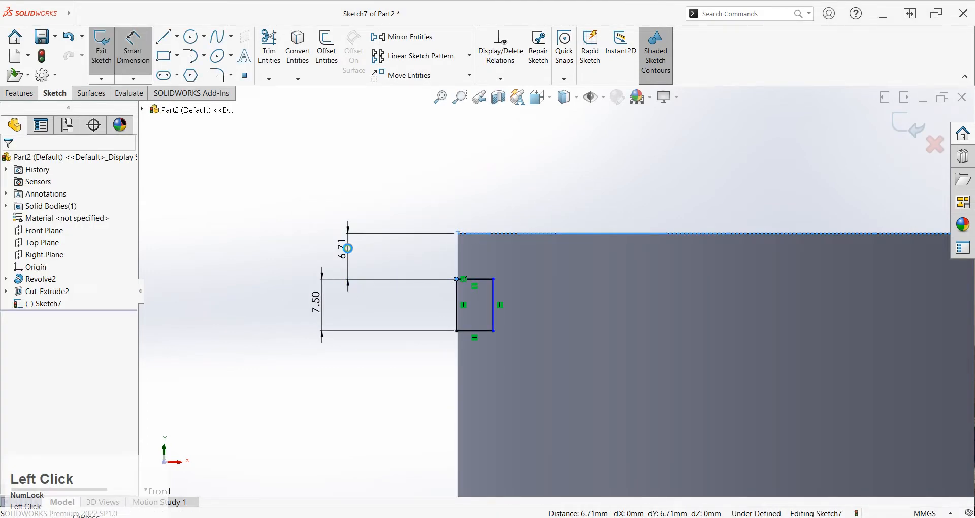
{"action": "left_click", "coordinate": [348, 248]}
{"action": "type", "text": "10.0"}
{"action": "key", "text": "BackSpace"}
{"action": "key", "text": "Return"}
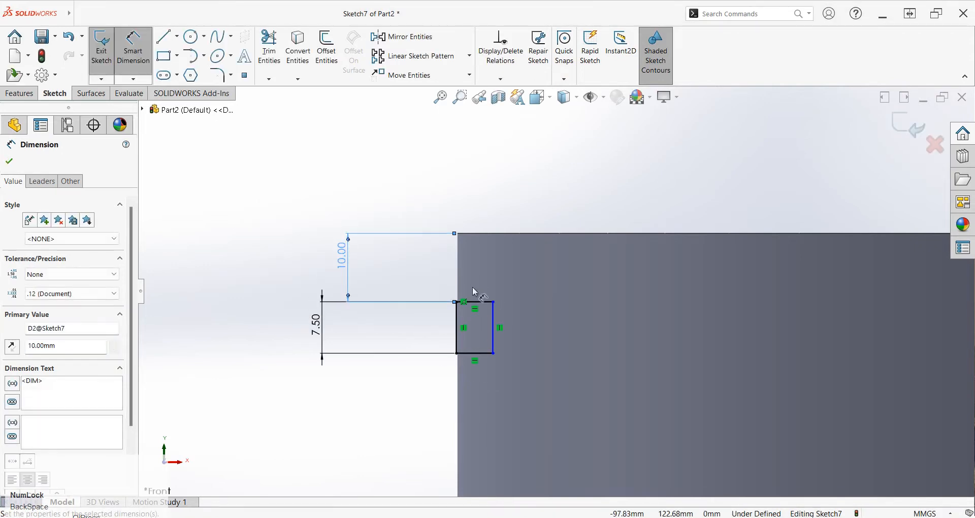
Step: Dimension the small rectangle's width as 2.5 mm
{"action": "left_click", "coordinate": [475, 302]}
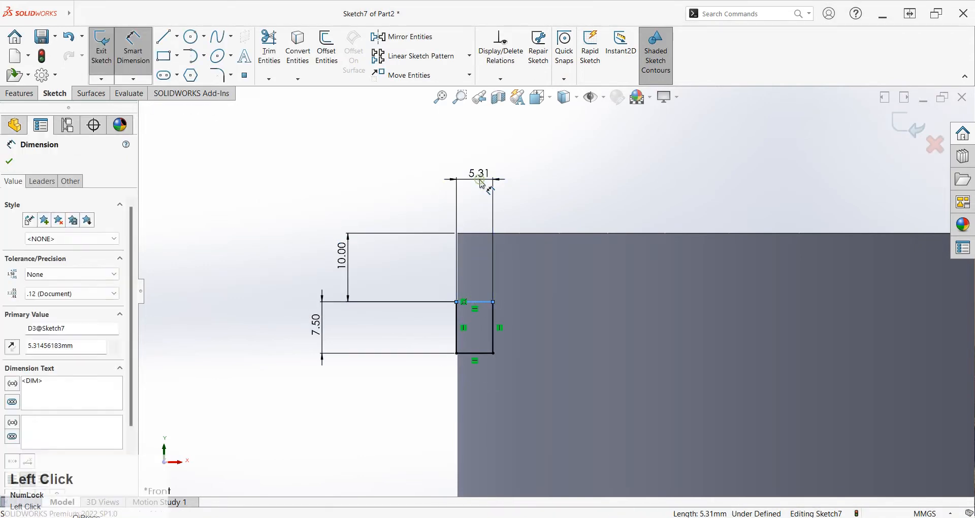
{"action": "left_click", "coordinate": [482, 183]}
{"action": "type", "text": "2.5"}
{"action": "key", "text": "Return"}
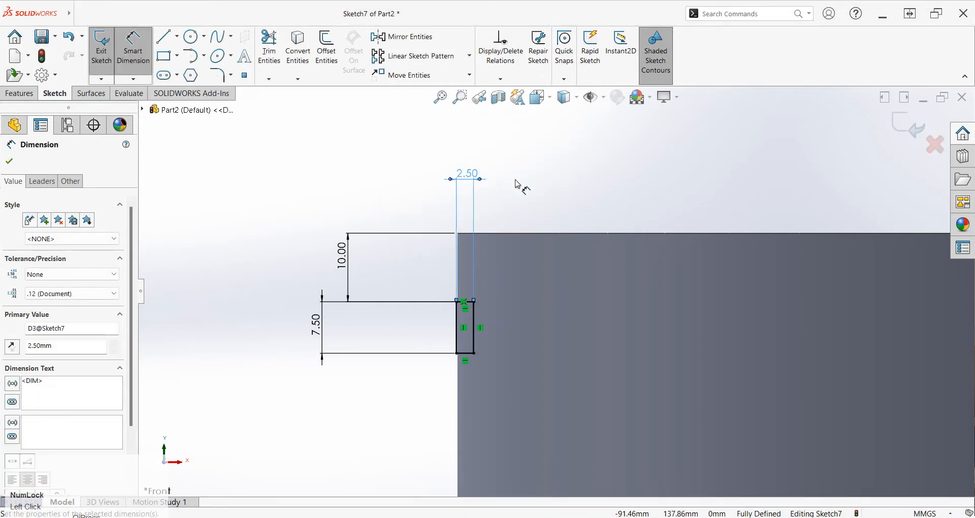
{"action": "left_click", "coordinate": [405, 395]}
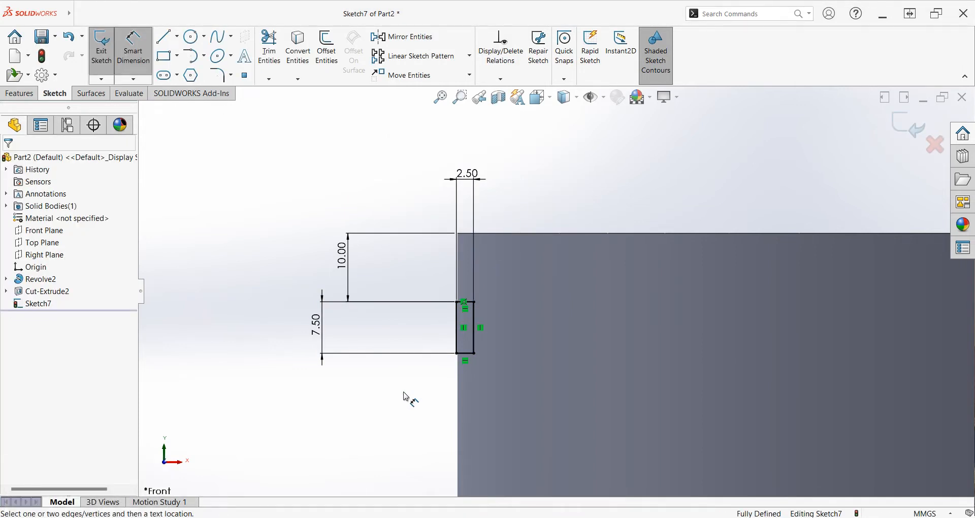
Step: Show the temporary axes and revolve-cut the small rectangle 360 degrees about the cylinder's central axis
{"action": "scroll", "coordinate": [407, 398], "scroll_direction": "up", "scroll_amount": 6}
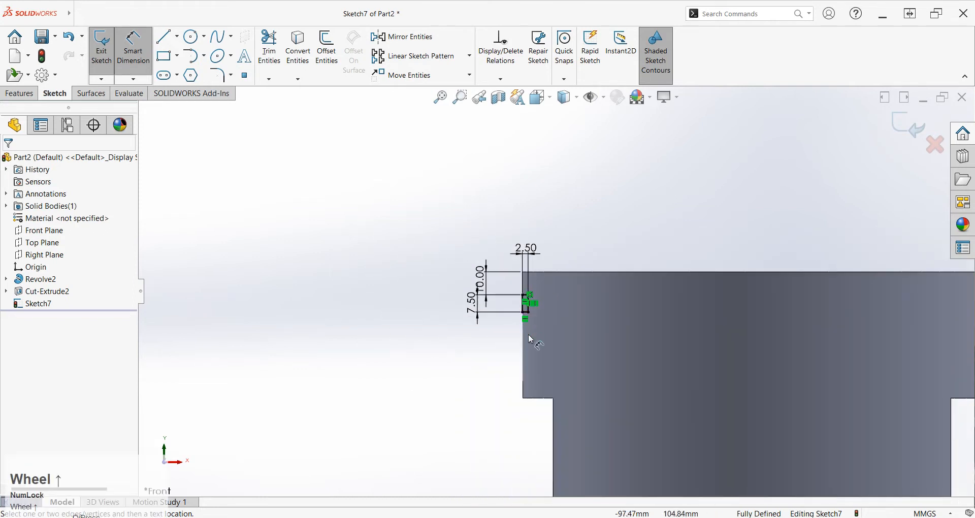
{"action": "scroll", "coordinate": [532, 334], "scroll_direction": "down", "scroll_amount": 2}
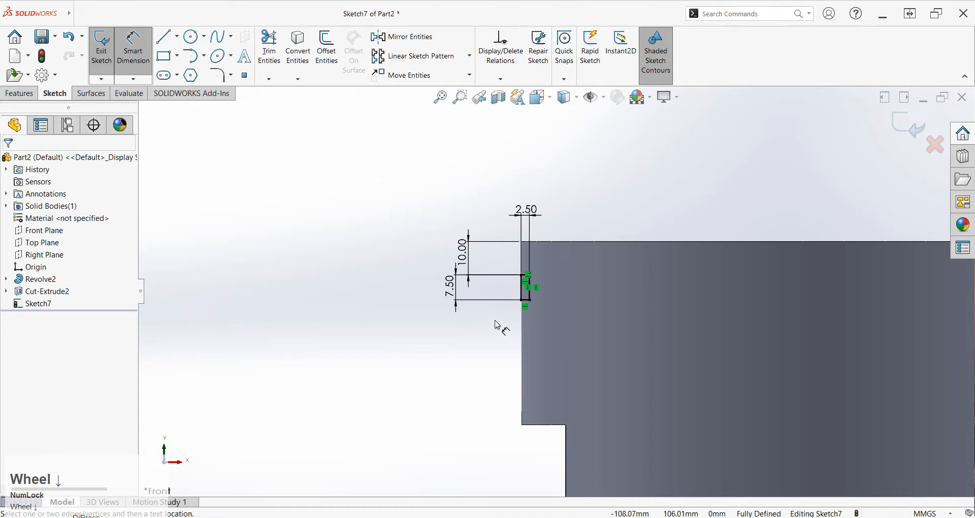
{"action": "scroll", "coordinate": [548, 312], "scroll_direction": "up", "scroll_amount": 2}
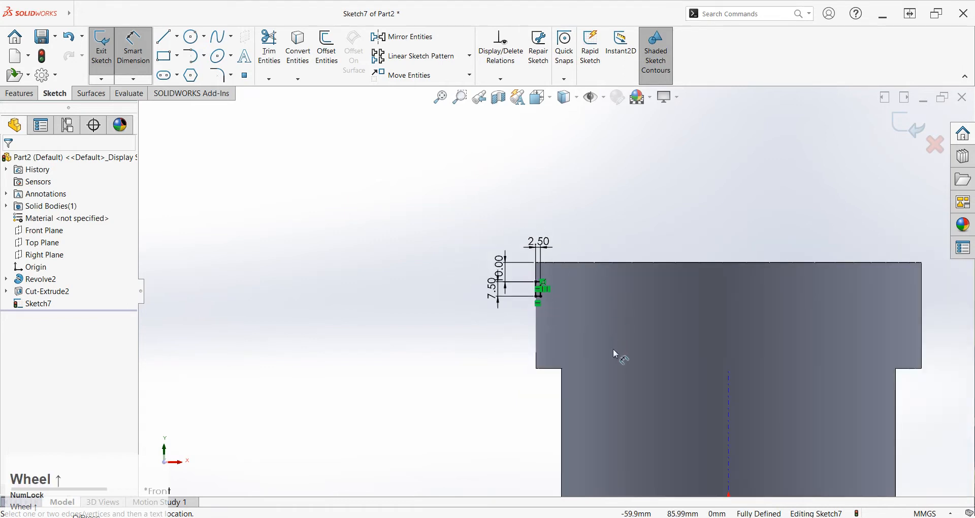
{"action": "scroll", "coordinate": [614, 351], "scroll_direction": "up", "scroll_amount": 2}
{"action": "scroll", "coordinate": [648, 347], "scroll_direction": "down", "scroll_amount": 2}
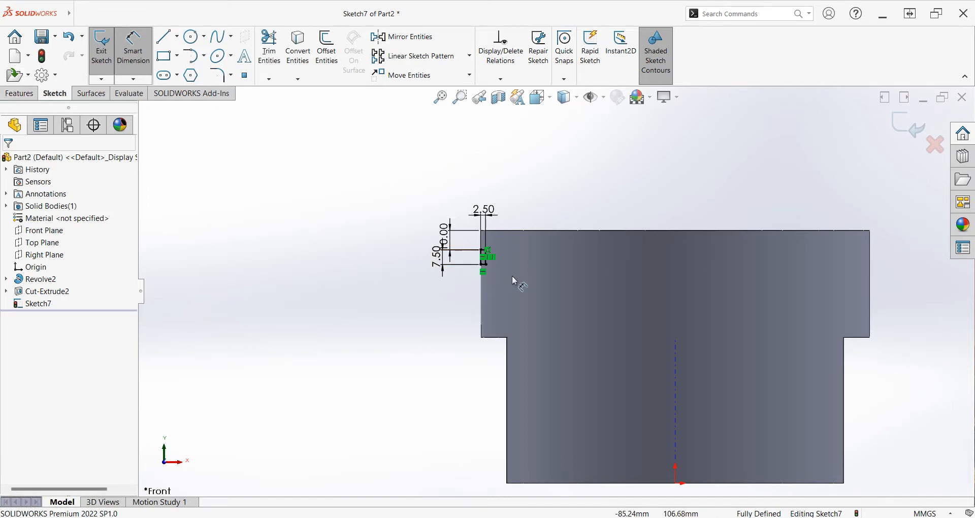
{"action": "left_click", "coordinate": [19, 93]}
{"action": "left_click", "coordinate": [326, 48]}
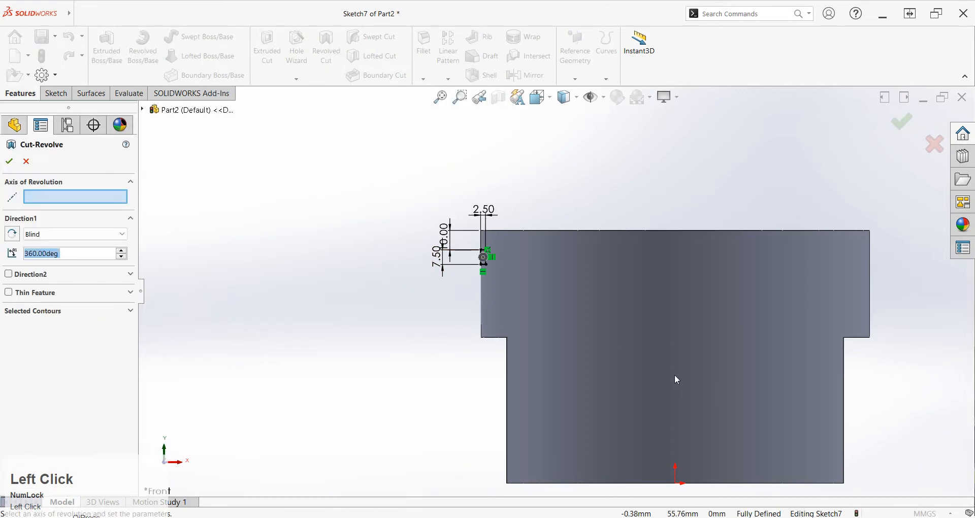
{"action": "left_click", "coordinate": [592, 97]}
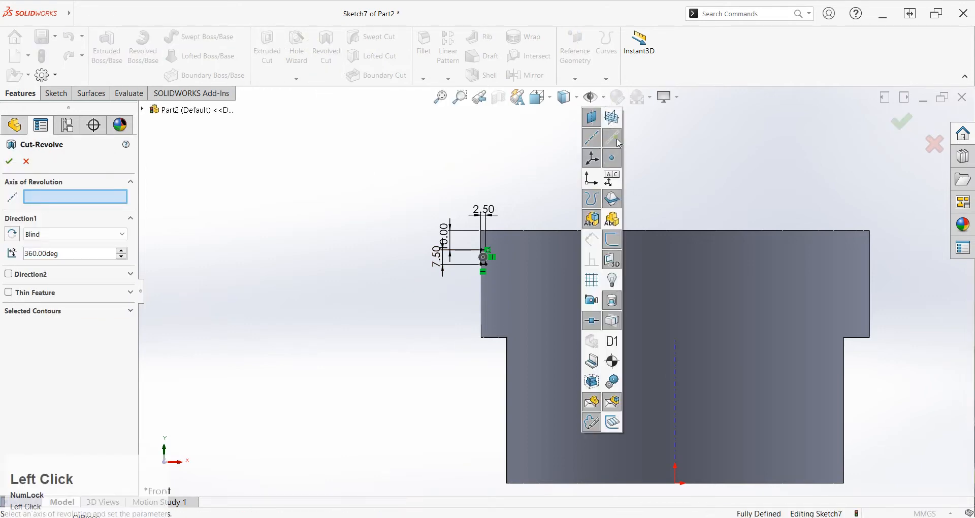
{"action": "left_click", "coordinate": [678, 391]}
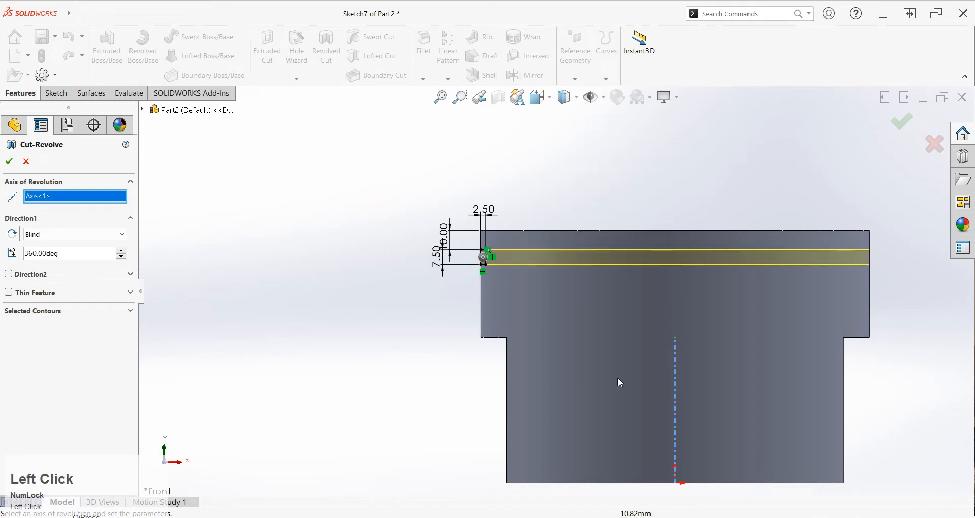
{"action": "left_click", "coordinate": [10, 161]}
Step: Set up a linear pattern of the revolved groove along the central axis, defined by spacing and instances
{"action": "scroll", "coordinate": [558, 292], "scroll_direction": "up", "scroll_amount": 3}
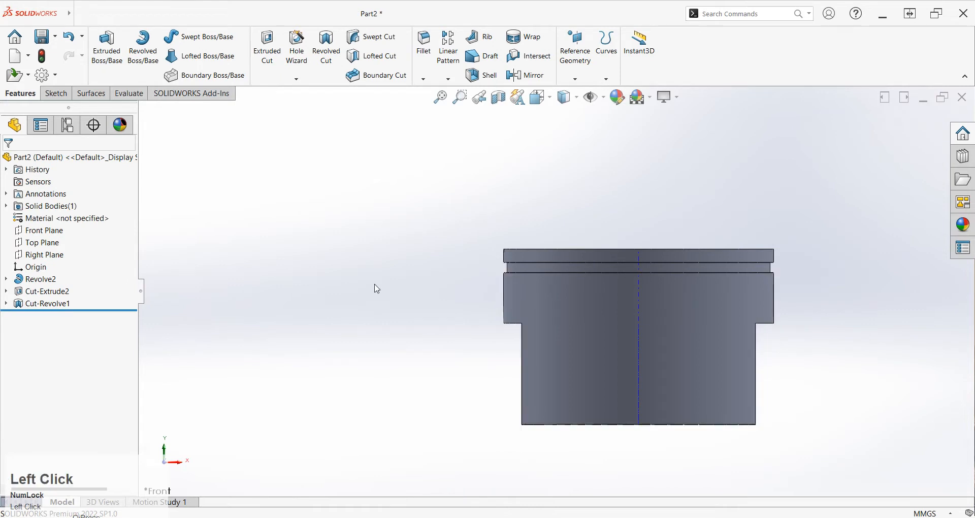
{"action": "left_click", "coordinate": [448, 46]}
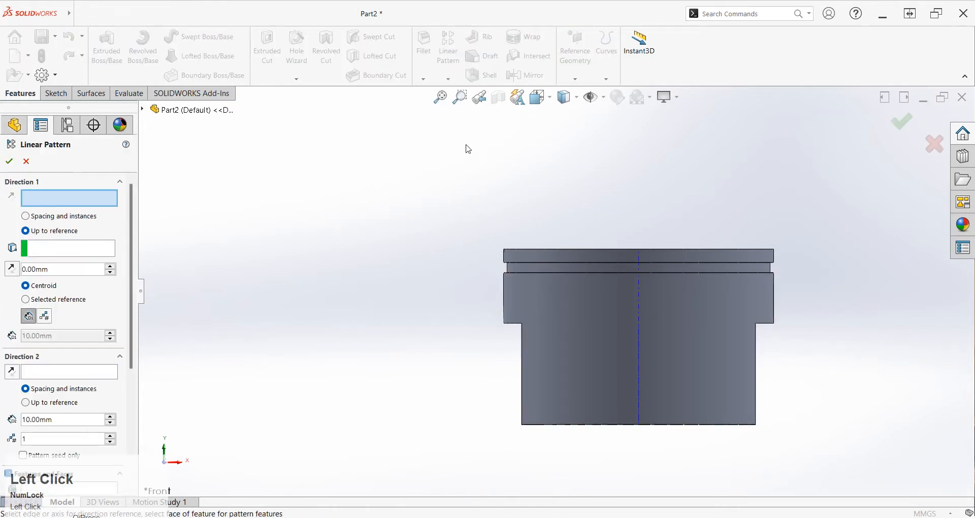
{"action": "left_click", "coordinate": [639, 300]}
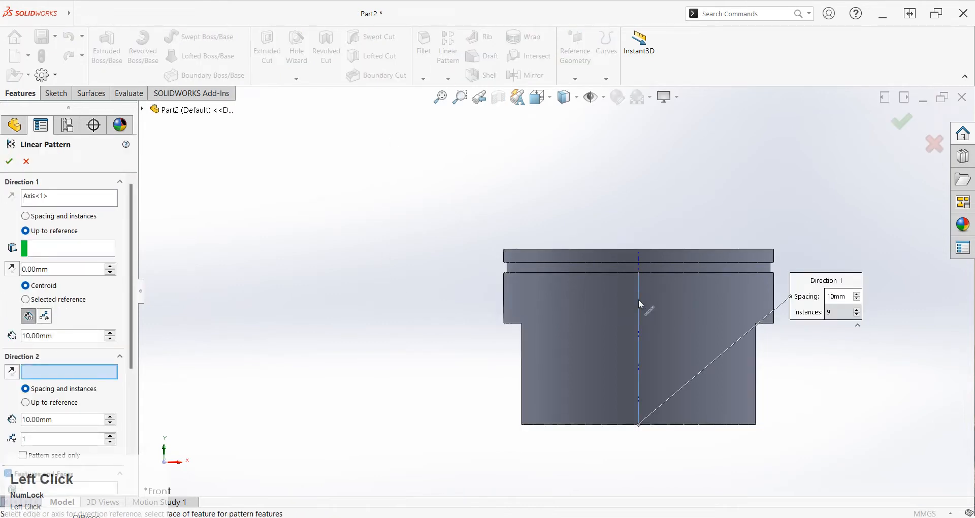
{"action": "scroll", "coordinate": [638, 300], "scroll_direction": "down", "scroll_amount": 2}
{"action": "scroll", "coordinate": [137, 354], "scroll_direction": "down", "scroll_amount": 3}
{"action": "left_click", "coordinate": [69, 294]}
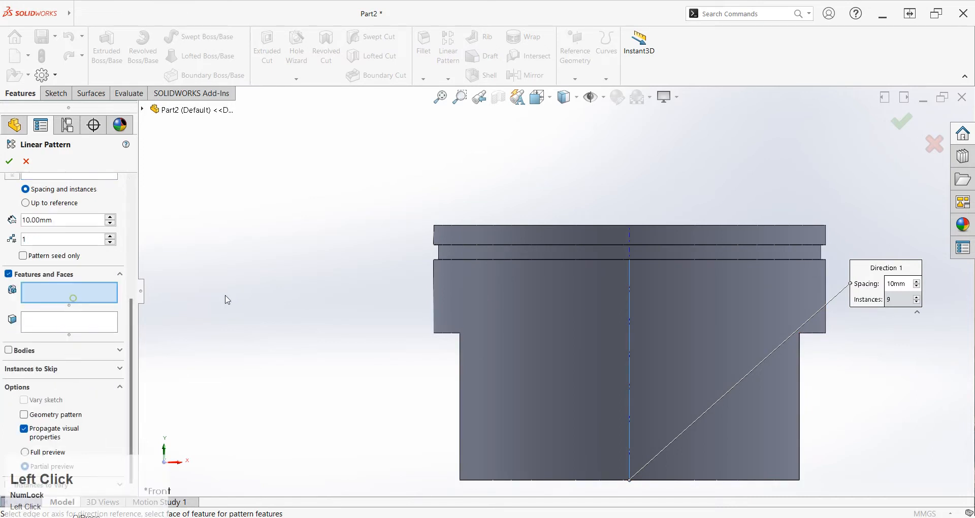
{"action": "scroll", "coordinate": [556, 249], "scroll_direction": "down", "scroll_amount": 2}
{"action": "left_click", "coordinate": [555, 248]}
{"action": "scroll", "coordinate": [554, 260], "scroll_direction": "up", "scroll_amount": 3}
{"action": "scroll", "coordinate": [554, 260], "scroll_direction": "up", "scroll_amount": 1}
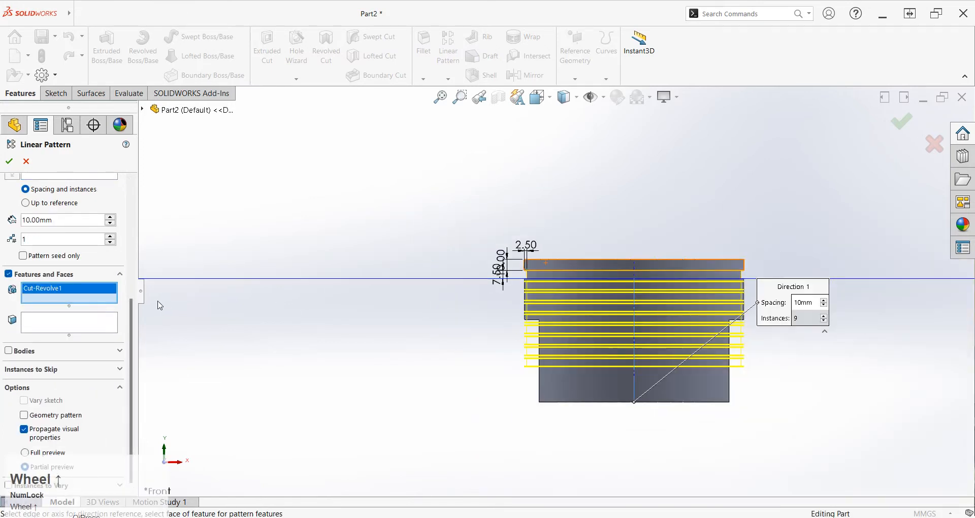
{"action": "scroll", "coordinate": [137, 323], "scroll_direction": "up", "scroll_amount": 3}
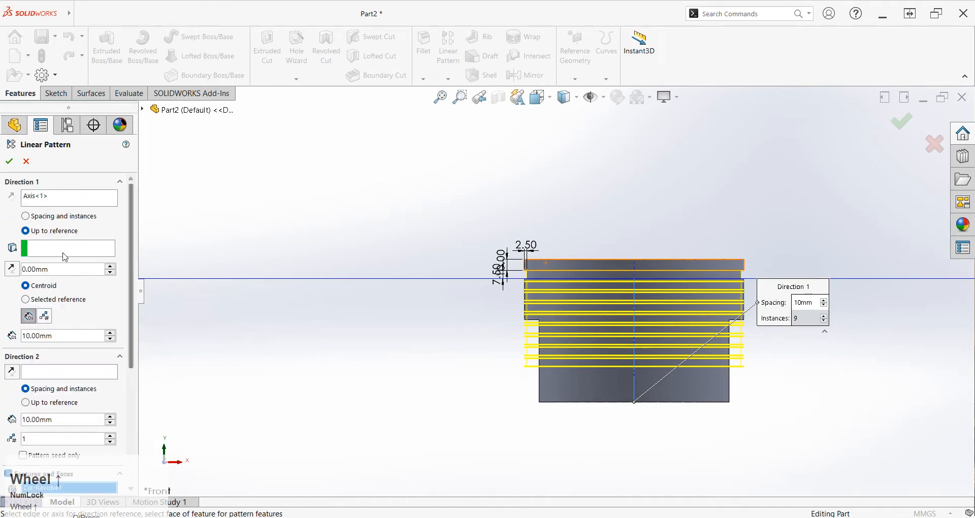
{"action": "left_click", "coordinate": [25, 216]}
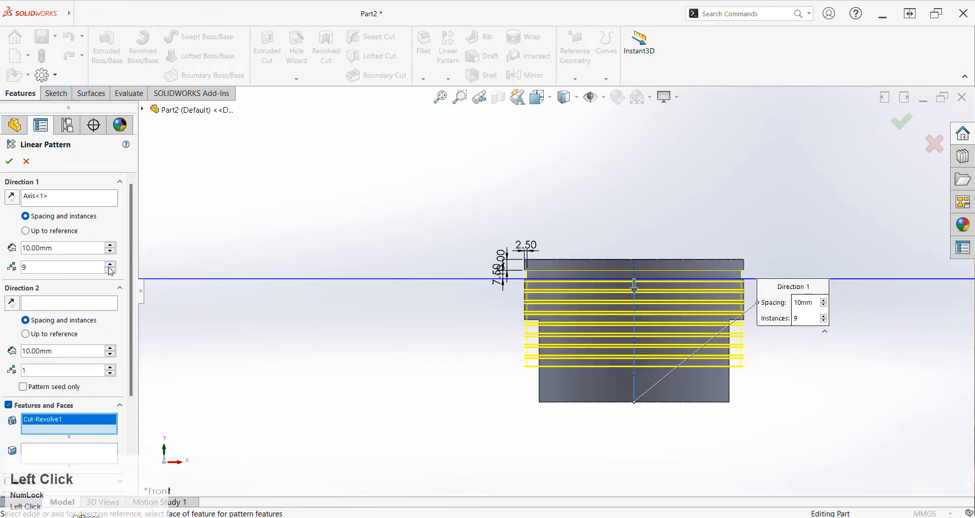
{"action": "left_click", "coordinate": [110, 265]}
{"action": "left_click", "coordinate": [110, 265]}
{"action": "left_click", "coordinate": [110, 265]}
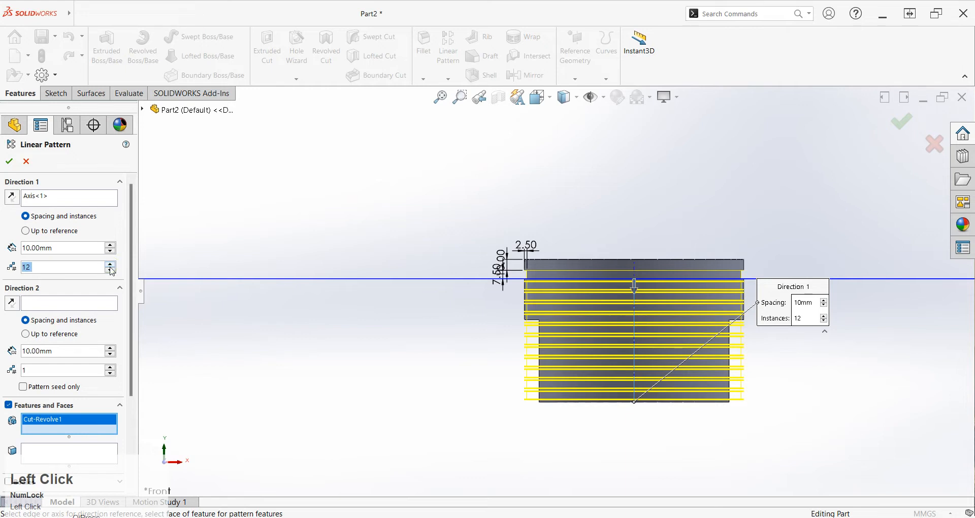
{"action": "left_click", "coordinate": [110, 271]}
{"action": "left_click", "coordinate": [110, 271]}
{"action": "left_click", "coordinate": [110, 270]}
Step: Set the groove pattern to 3 instances and apply it
{"action": "double_click", "coordinate": [54, 268]}
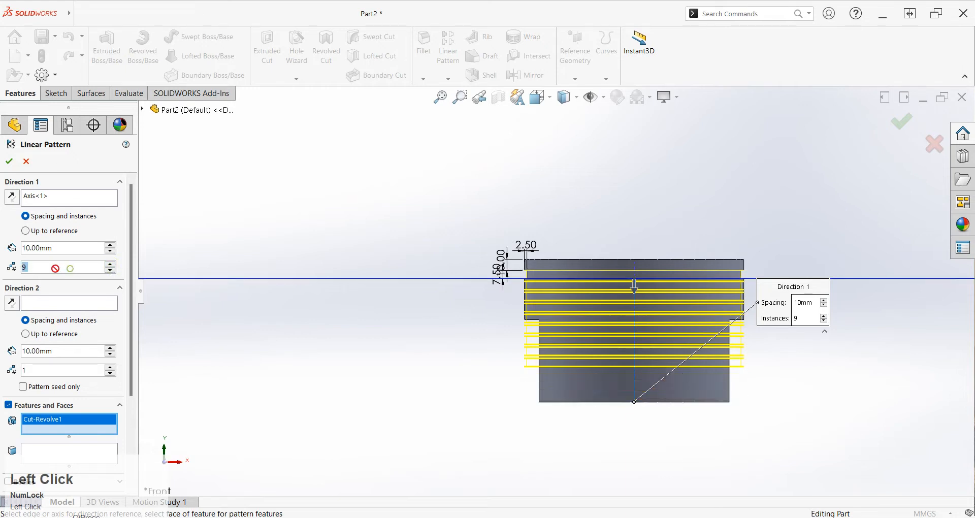
{"action": "type", "text": "3"}
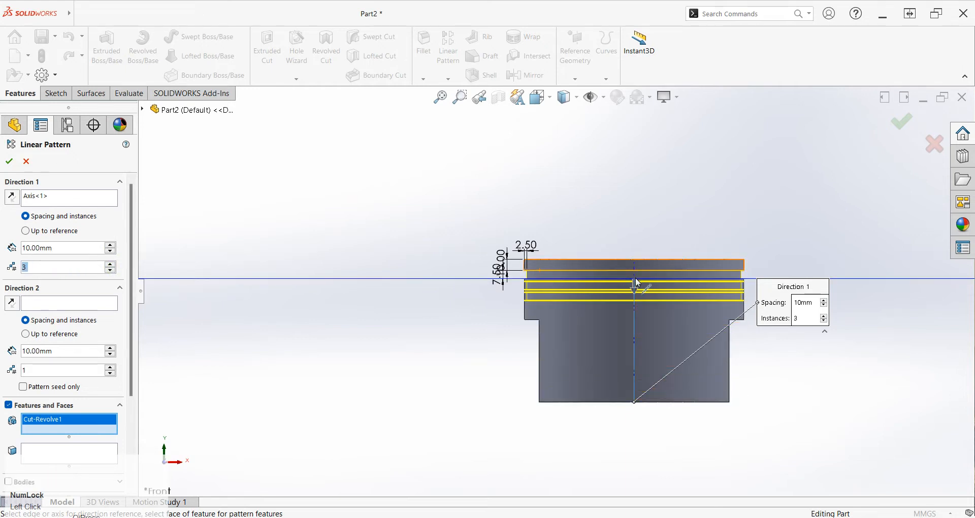
{"action": "scroll", "coordinate": [622, 307], "scroll_direction": "down", "scroll_amount": 4}
{"action": "scroll", "coordinate": [451, 278], "scroll_direction": "down", "scroll_amount": 2}
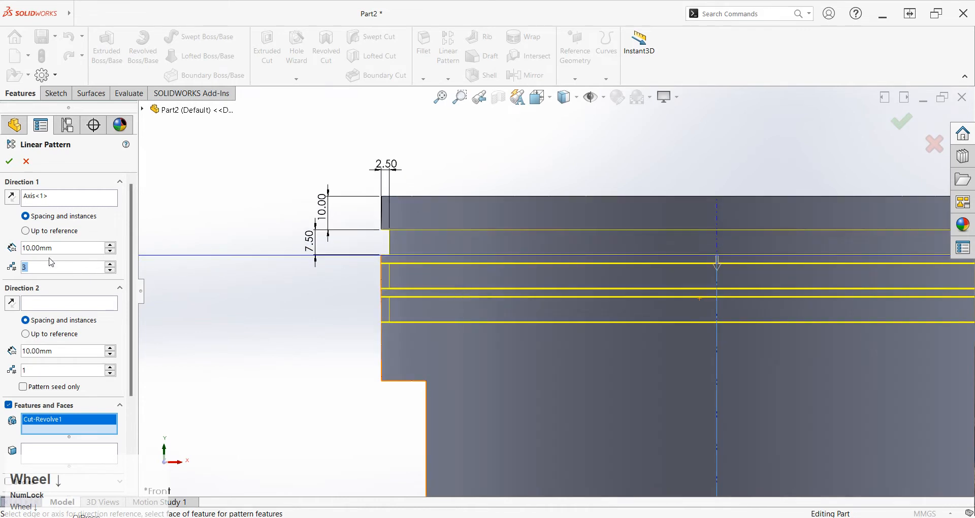
{"action": "left_click", "coordinate": [10, 161]}
Step: Edit the groove's linear pattern and set its spacing to 15 mm
{"action": "scroll", "coordinate": [553, 313], "scroll_direction": "down", "scroll_amount": 5}
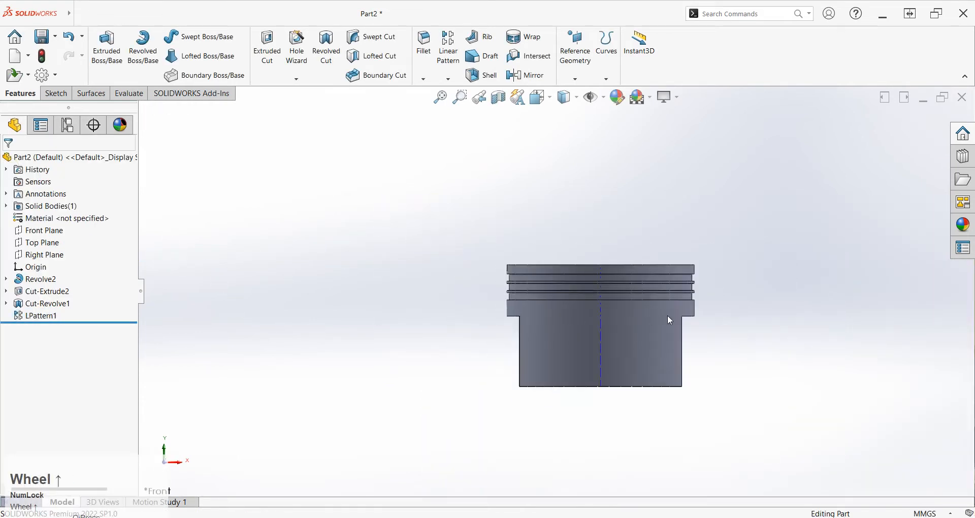
{"action": "scroll", "coordinate": [321, 249], "scroll_direction": "down", "scroll_amount": 2}
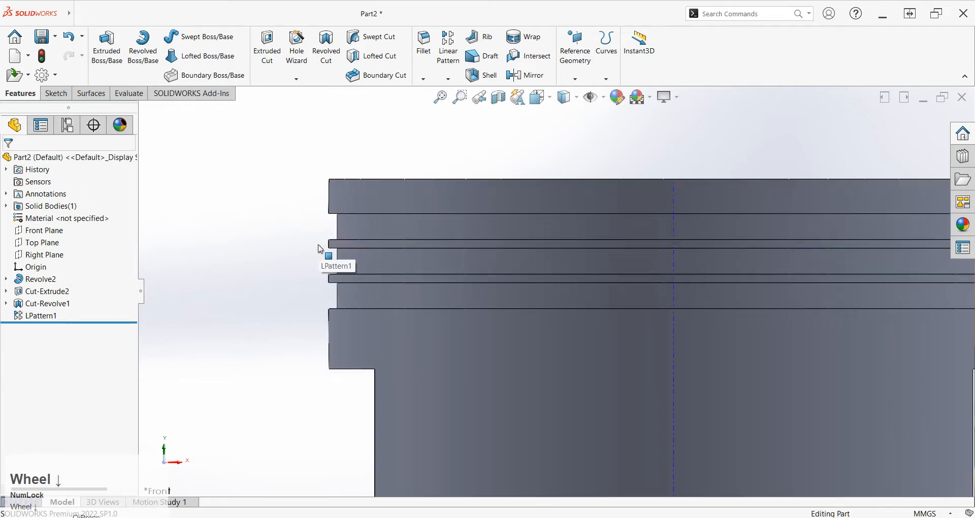
{"action": "left_click", "coordinate": [356, 265]}
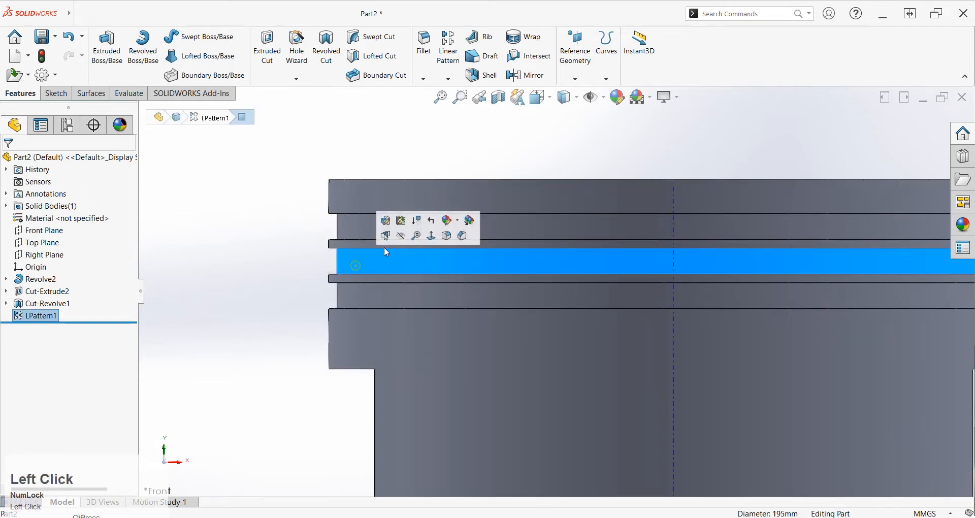
{"action": "left_click", "coordinate": [383, 221]}
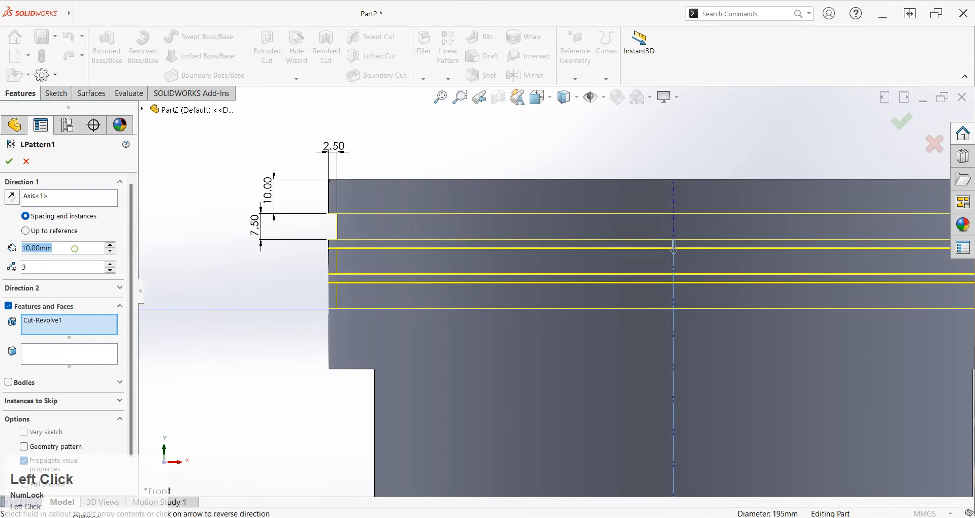
{"action": "type", "text": "12.5"}
{"action": "key", "text": "Return"}
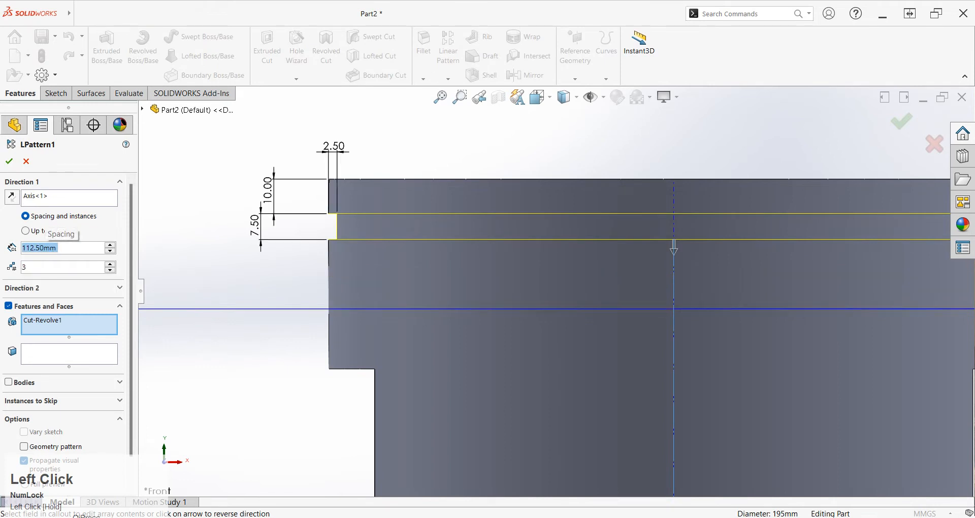
{"action": "left_click", "coordinate": [192, 259]}
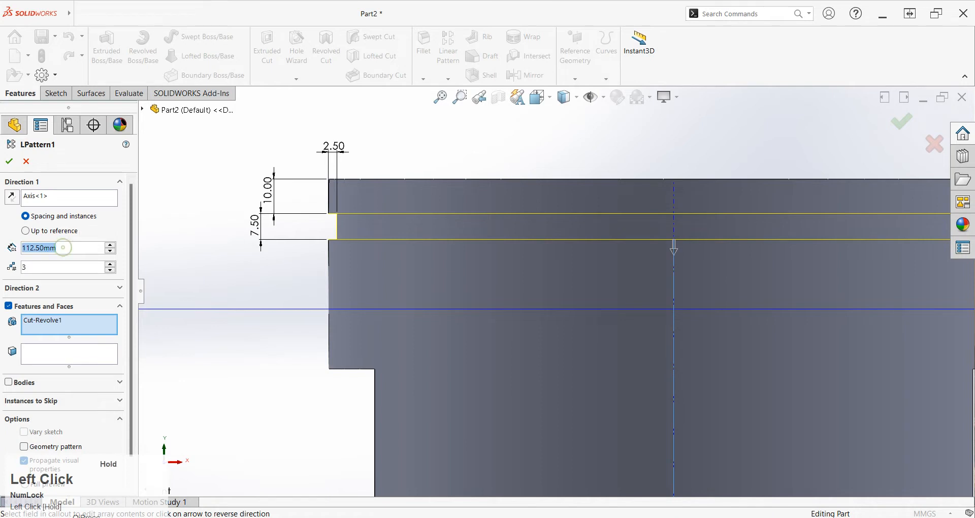
{"action": "type", "text": "12.5"}
{"action": "key", "text": "Return"}
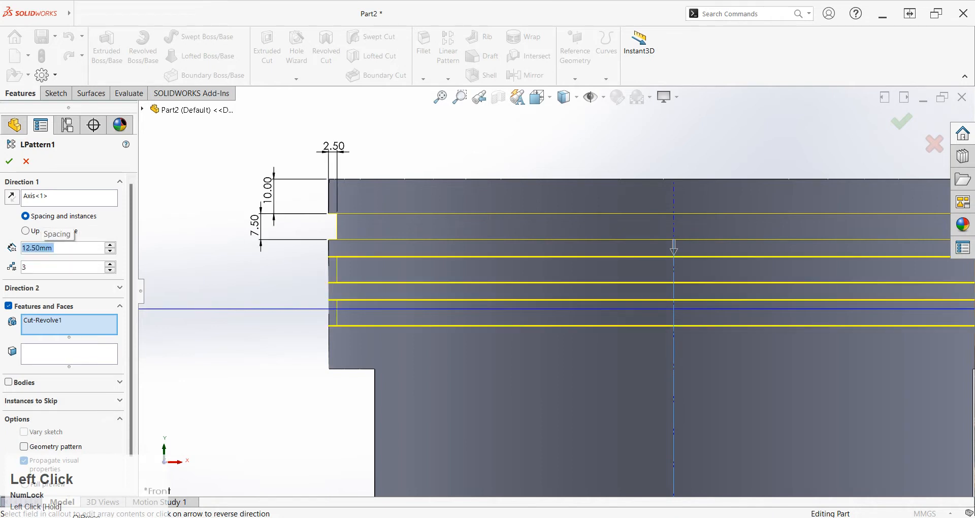
{"action": "type", "text": "15"}
{"action": "key", "text": "Return"}
{"action": "left_click", "coordinate": [9, 161]}
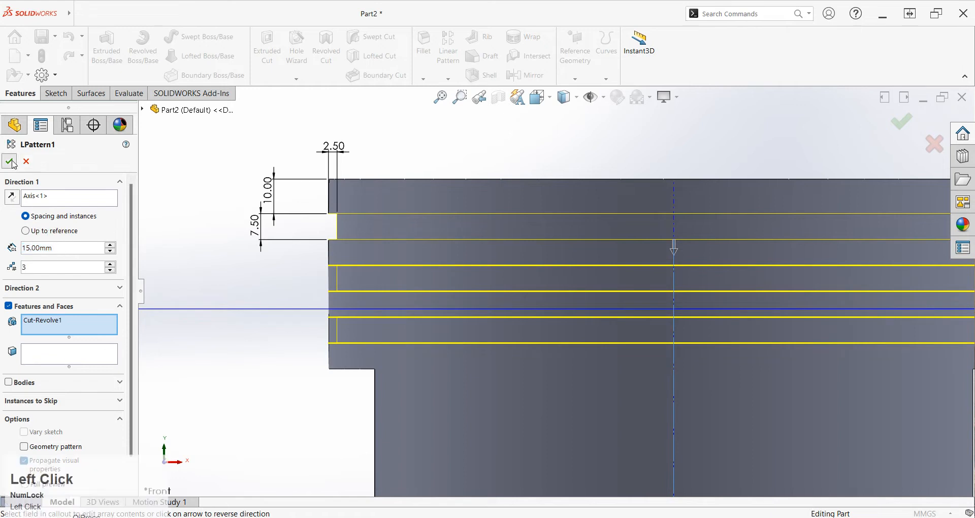
Step: Fillet the eight corner edges of the rectangular cutout on both sides of the part with a 25 mm radius
{"action": "scroll", "coordinate": [533, 300], "scroll_direction": "up", "scroll_amount": 5}
{"action": "left_click", "coordinate": [749, 371]}
{"action": "middle_click_drag", "start_coordinate": [749, 371], "coordinate": [598, 397]}
{"action": "left_click", "coordinate": [610, 399]}
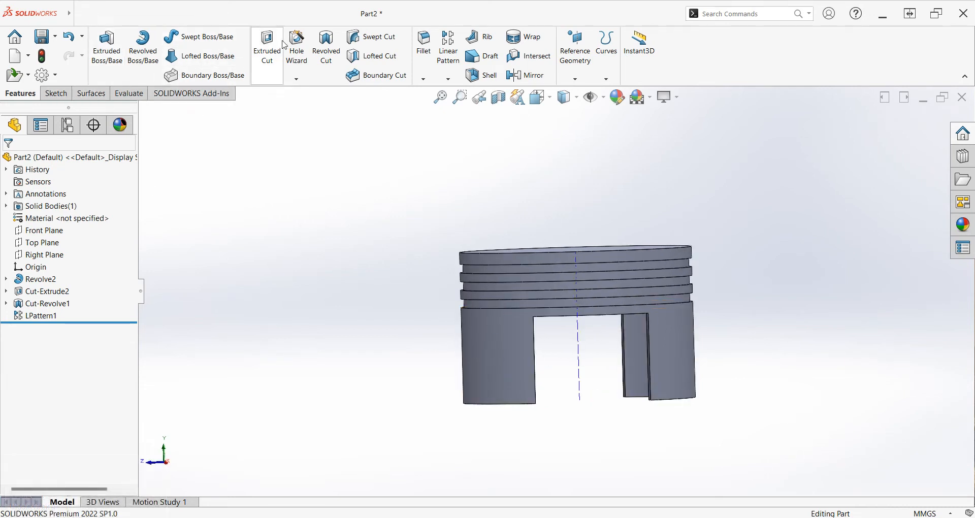
{"action": "left_click", "coordinate": [425, 43]}
{"action": "scroll", "coordinate": [525, 409], "scroll_direction": "down", "scroll_amount": 3}
{"action": "middle_click_drag", "start_coordinate": [526, 409], "coordinate": [505, 407]}
{"action": "scroll", "coordinate": [516, 304], "scroll_direction": "down", "scroll_amount": 3}
{"action": "middle_click_drag", "start_coordinate": [516, 305], "coordinate": [517, 233]}
{"action": "scroll", "coordinate": [516, 185], "scroll_direction": "up", "scroll_amount": 2}
{"action": "scroll", "coordinate": [516, 185], "scroll_direction": "down", "scroll_amount": 2}
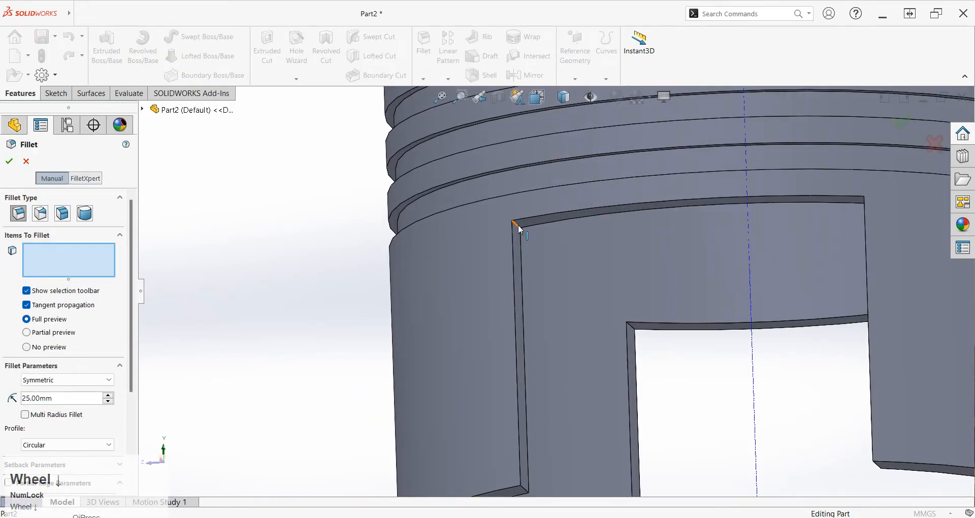
{"action": "left_click", "coordinate": [519, 227]}
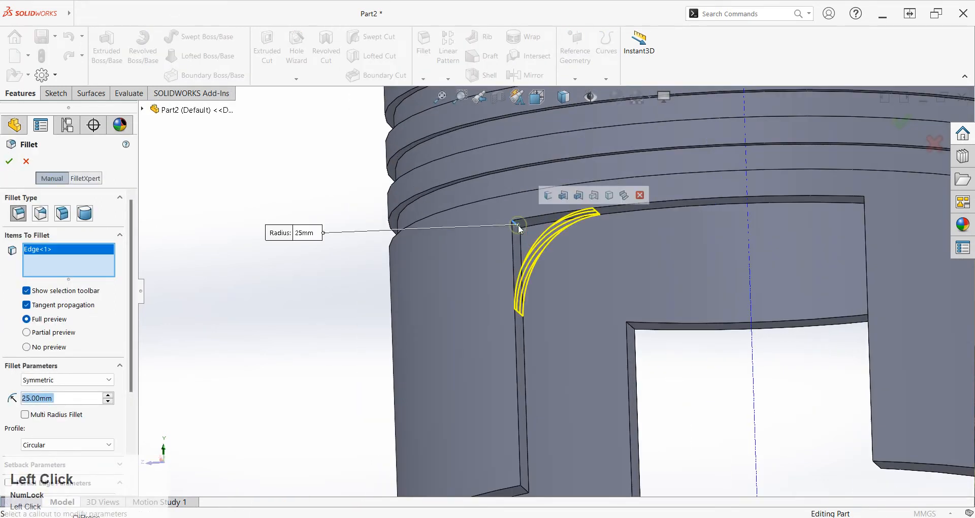
{"action": "left_click", "coordinate": [553, 200]}
{"action": "scroll", "coordinate": [664, 375], "scroll_direction": "up", "scroll_amount": 3}
{"action": "middle_click_drag", "start_coordinate": [702, 366], "coordinate": [695, 339]}
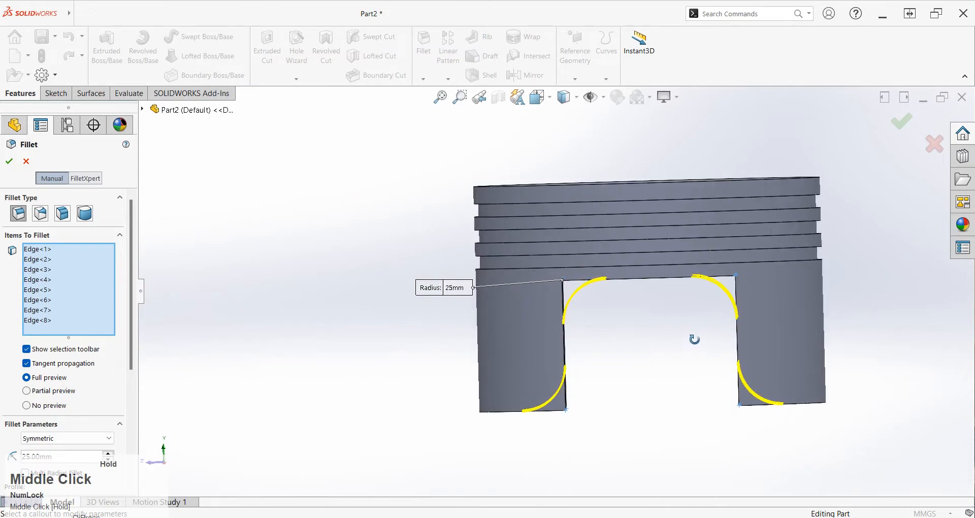
{"action": "left_click", "coordinate": [56, 457]}
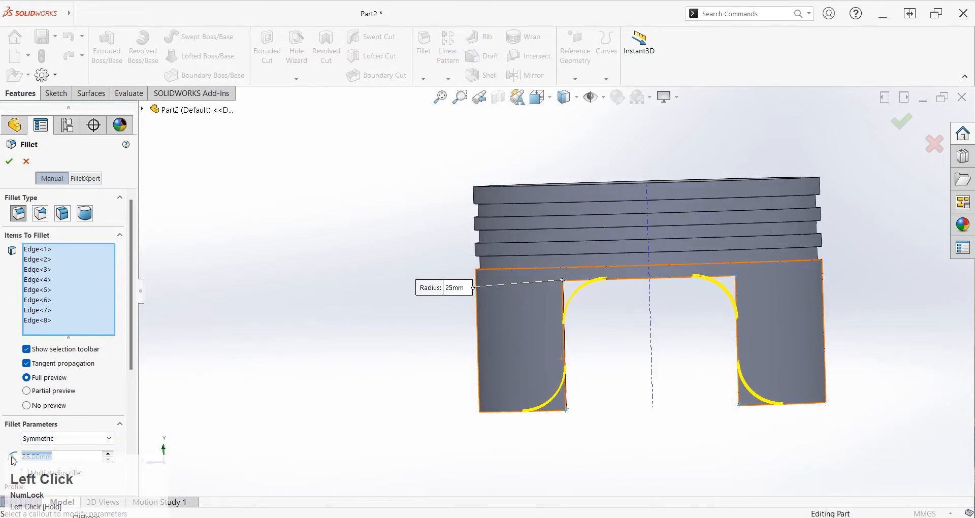
{"action": "scroll", "coordinate": [136, 357], "scroll_direction": "down", "scroll_amount": 3}
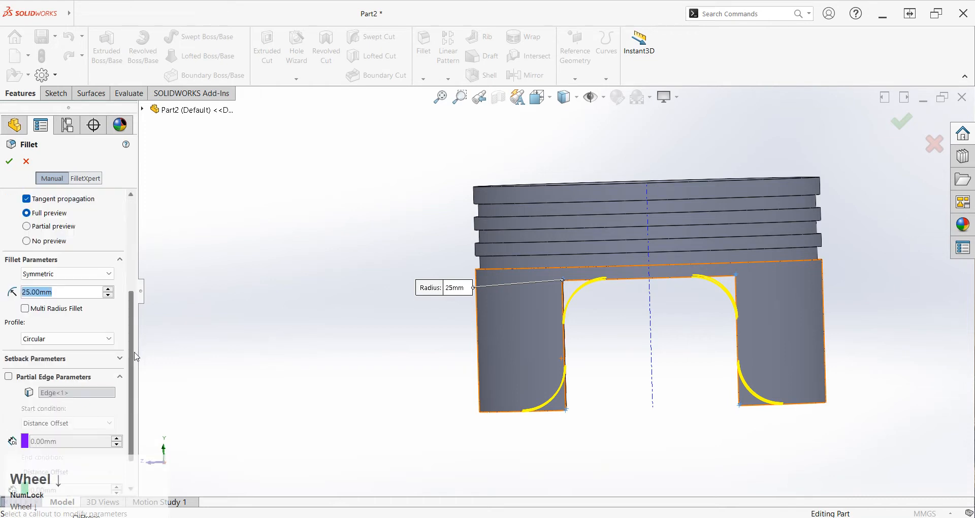
{"action": "left_click", "coordinate": [9, 161]}
Step: Fillet the inner edge chain running around the rounded cutout with a 10 mm radius
{"action": "scroll", "coordinate": [331, 359], "scroll_direction": "down", "scroll_amount": 2}
{"action": "middle_click_drag", "start_coordinate": [366, 398], "coordinate": [604, 395]}
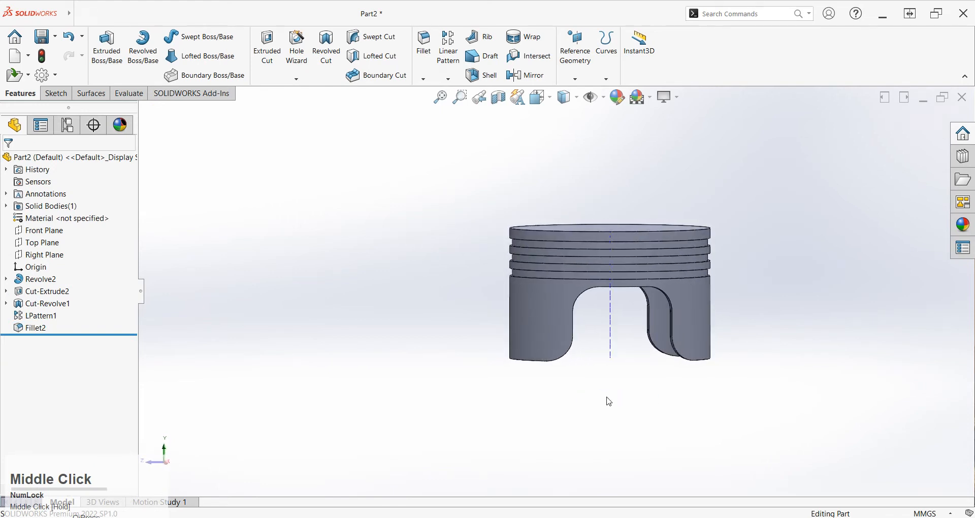
{"action": "middle_click_drag", "start_coordinate": [677, 398], "coordinate": [639, 399]}
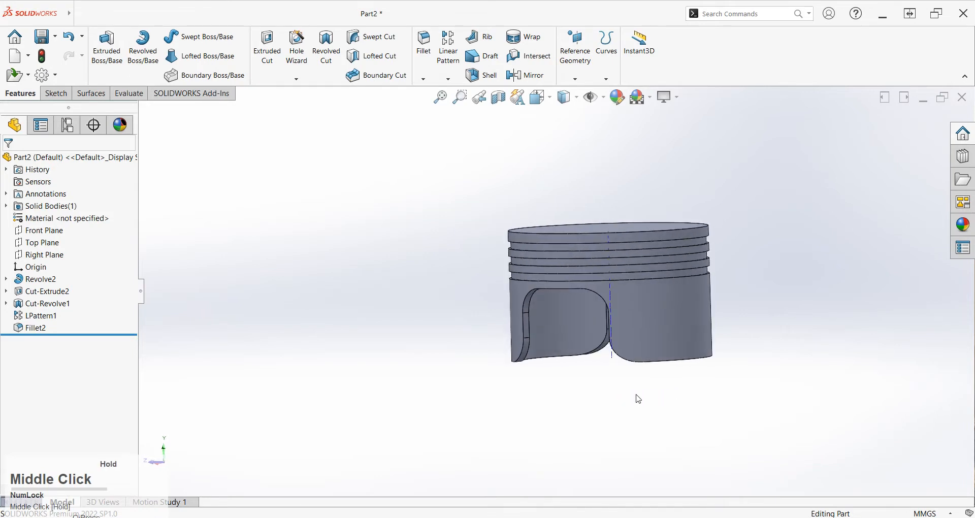
{"action": "scroll", "coordinate": [544, 340], "scroll_direction": "down", "scroll_amount": 4}
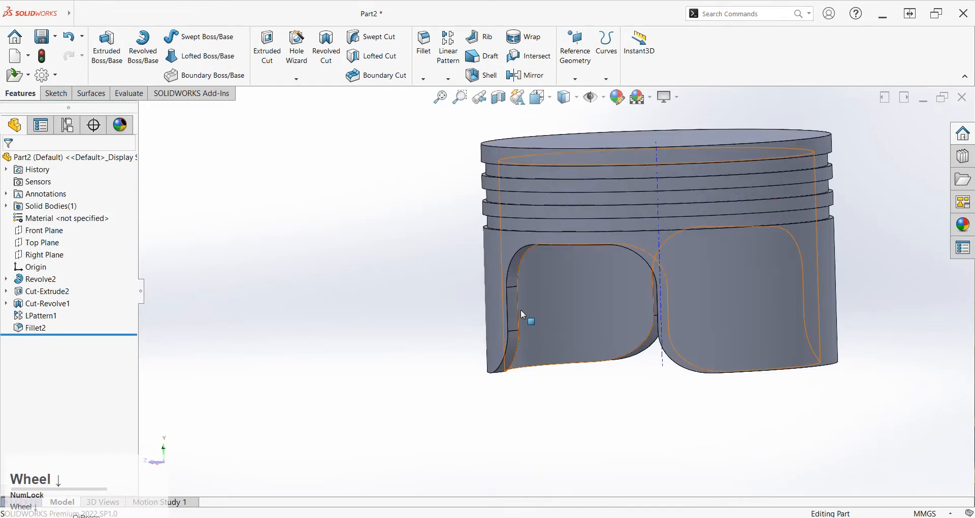
{"action": "left_click", "coordinate": [423, 43]}
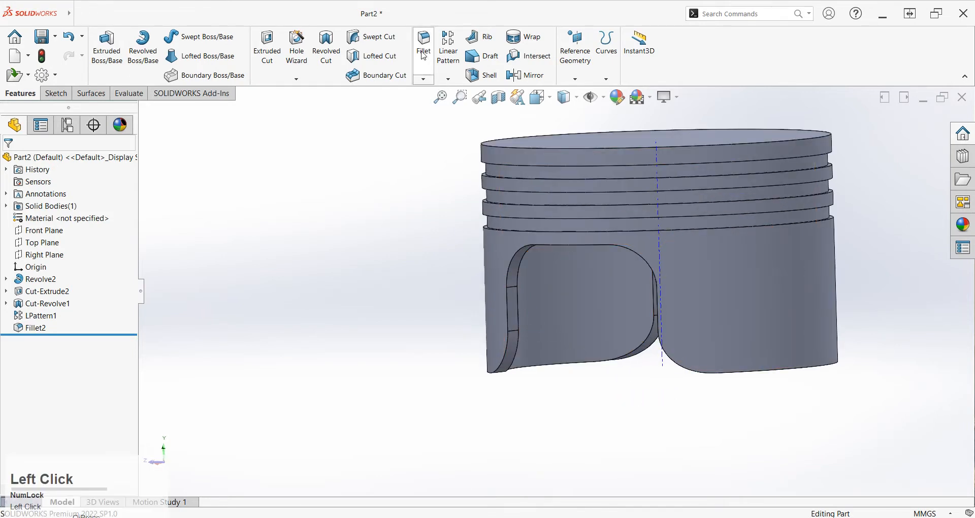
{"action": "left_click", "coordinate": [518, 303]}
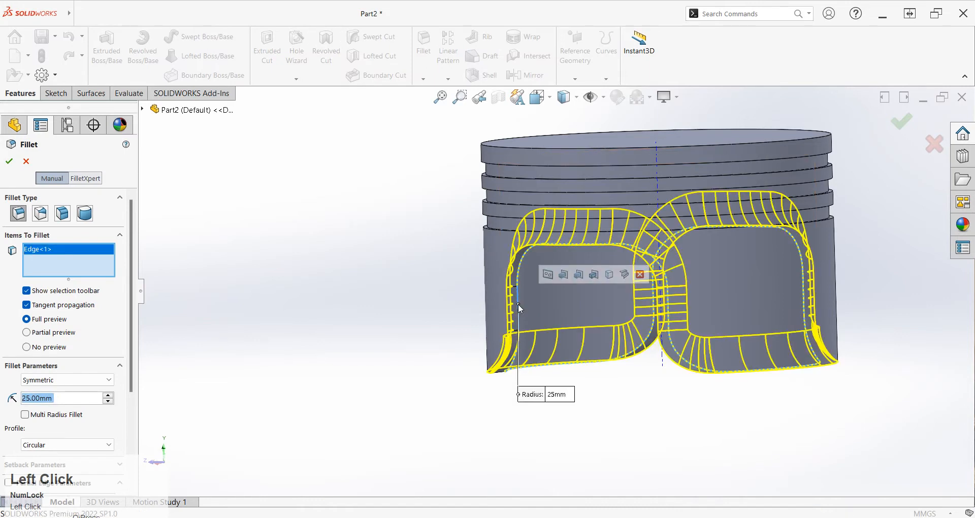
{"action": "type", "text": "10"}
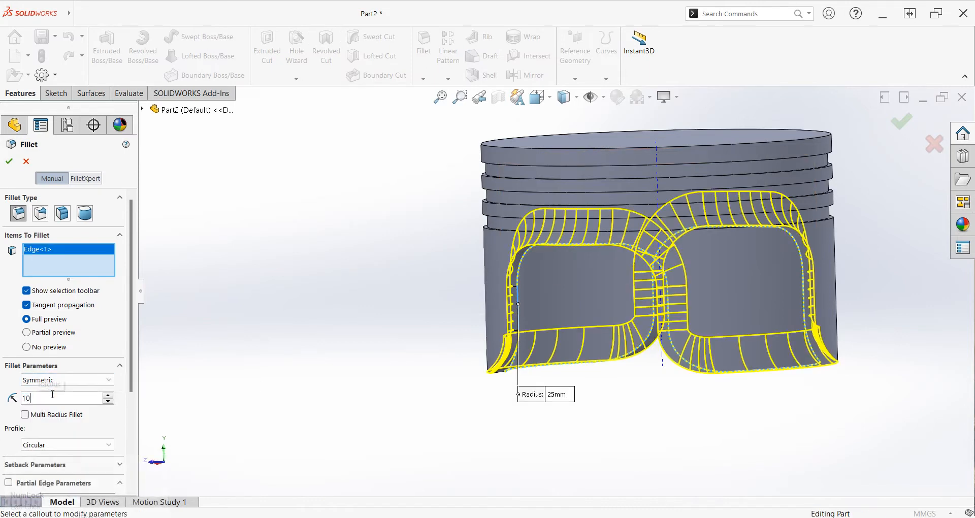
{"action": "key", "text": "Return"}
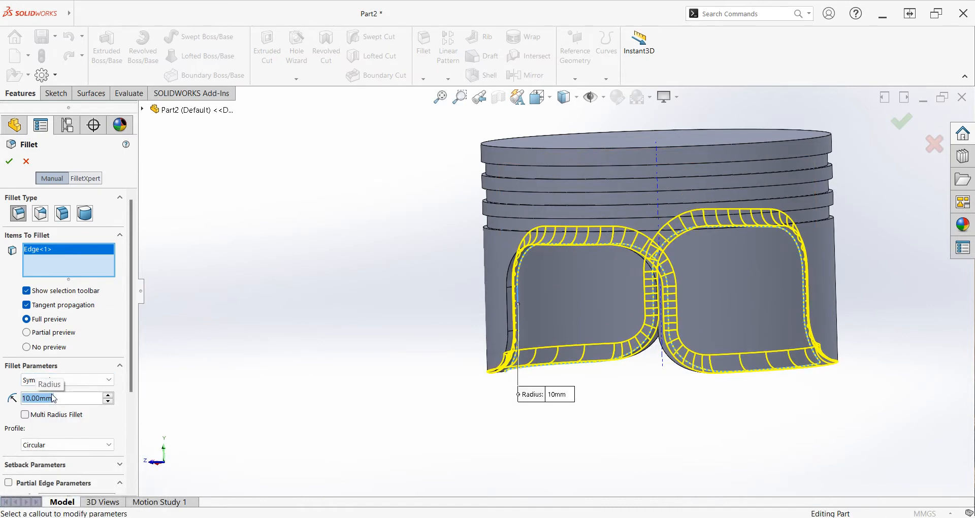
{"action": "left_click", "coordinate": [11, 162]}
Step: Start a sketch on the Right Plane
{"action": "middle_click_drag", "start_coordinate": [315, 361], "coordinate": [368, 354]}
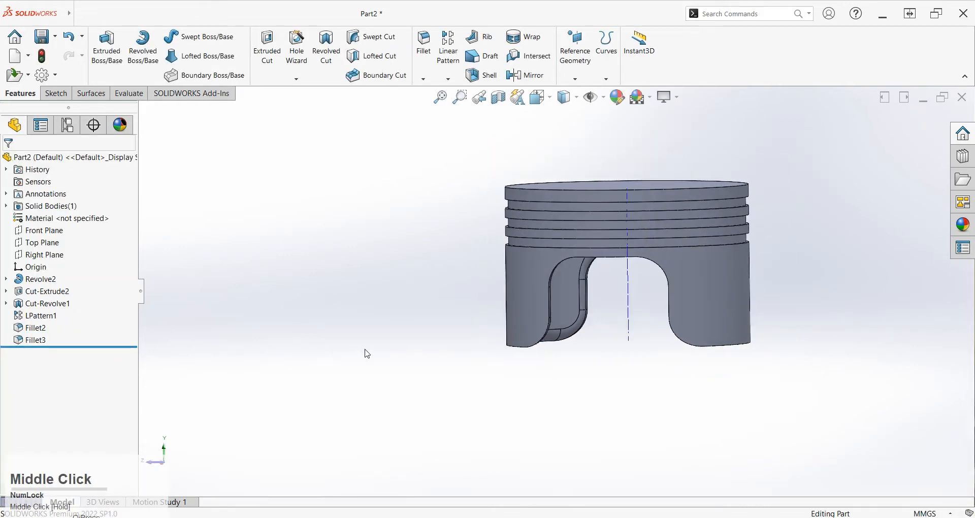
{"action": "scroll", "coordinate": [501, 294], "scroll_direction": "up", "scroll_amount": 2}
{"action": "scroll", "coordinate": [601, 284], "scroll_direction": "down", "scroll_amount": 2}
{"action": "middle_click_drag", "start_coordinate": [601, 283], "coordinate": [612, 288]}
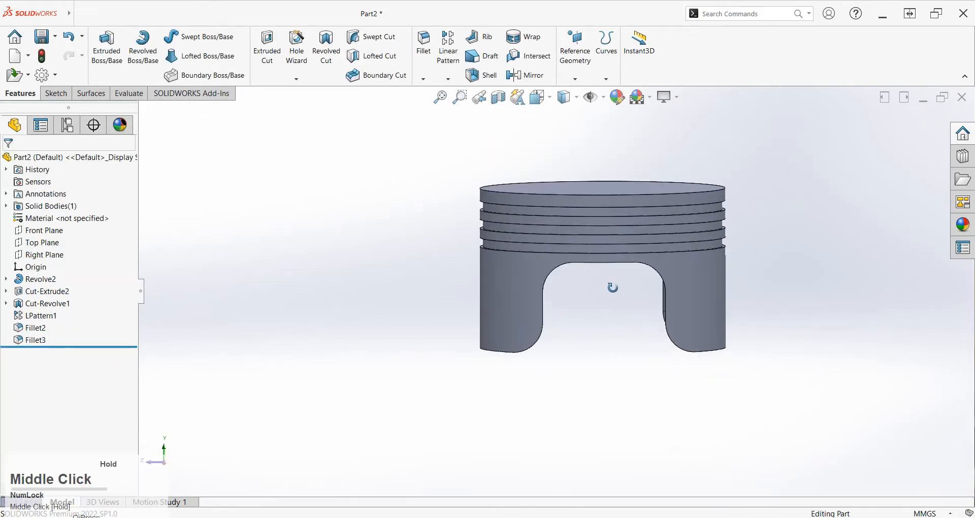
{"action": "left_click", "coordinate": [43, 231]}
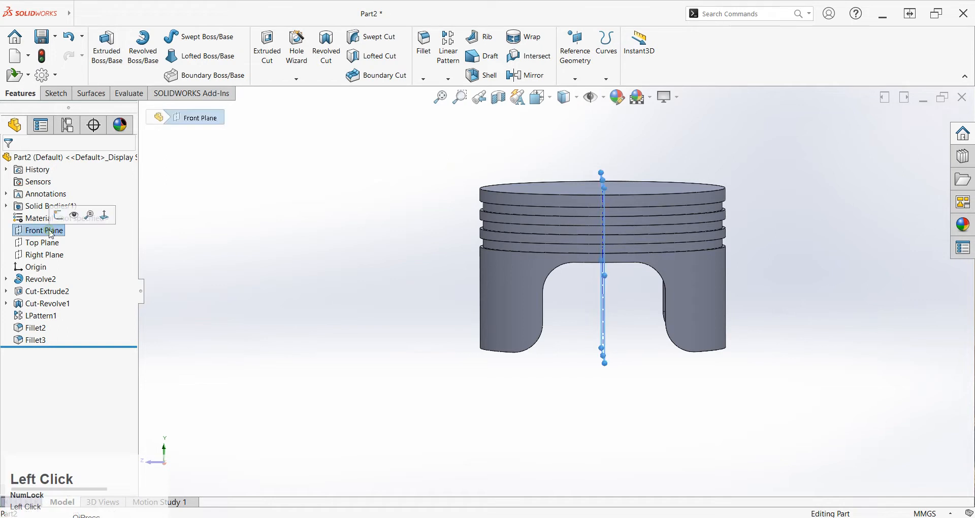
{"action": "left_click", "coordinate": [44, 254]}
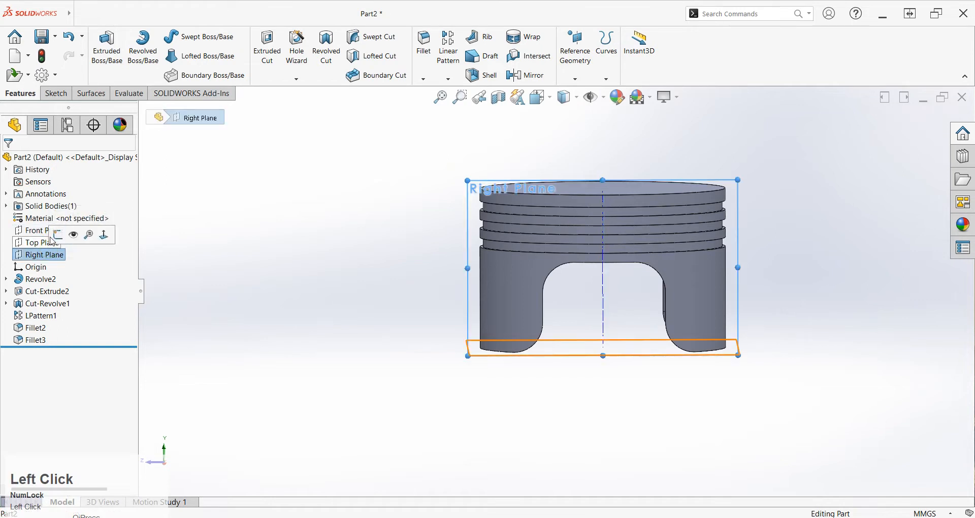
{"action": "left_click", "coordinate": [60, 235]}
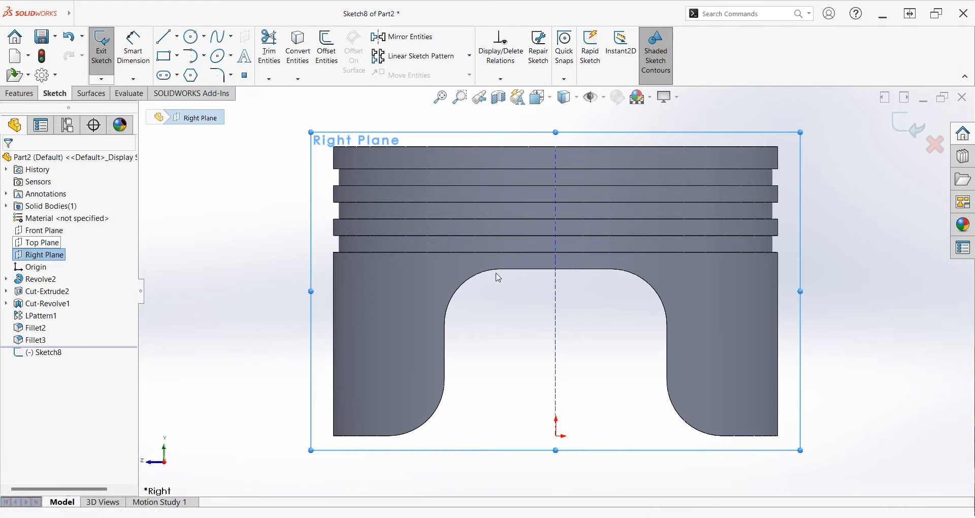
Step: Sketch a corner rectangle about 98 mm wide and 106 mm high, from the top groove's upper edge down through the rounded cutout
{"action": "left_click", "coordinate": [168, 60]}
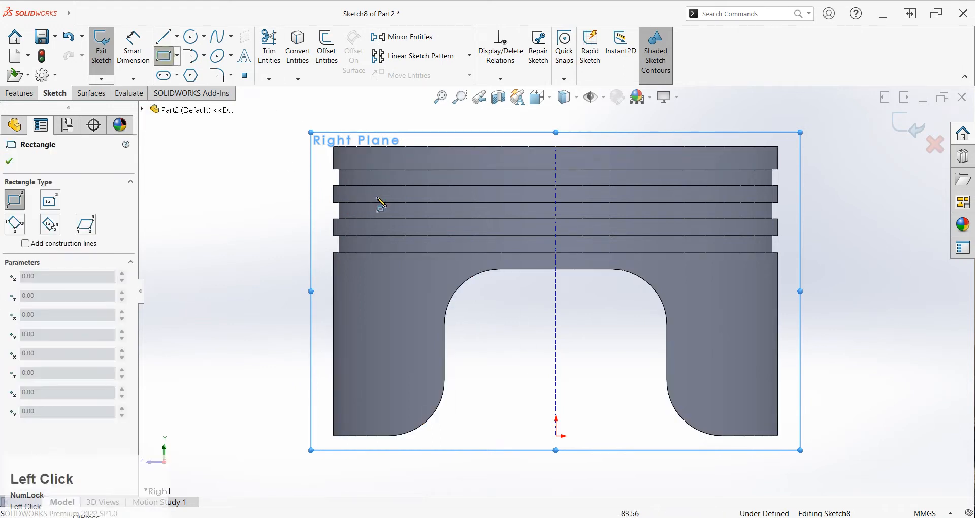
{"action": "left_click", "coordinate": [446, 169]}
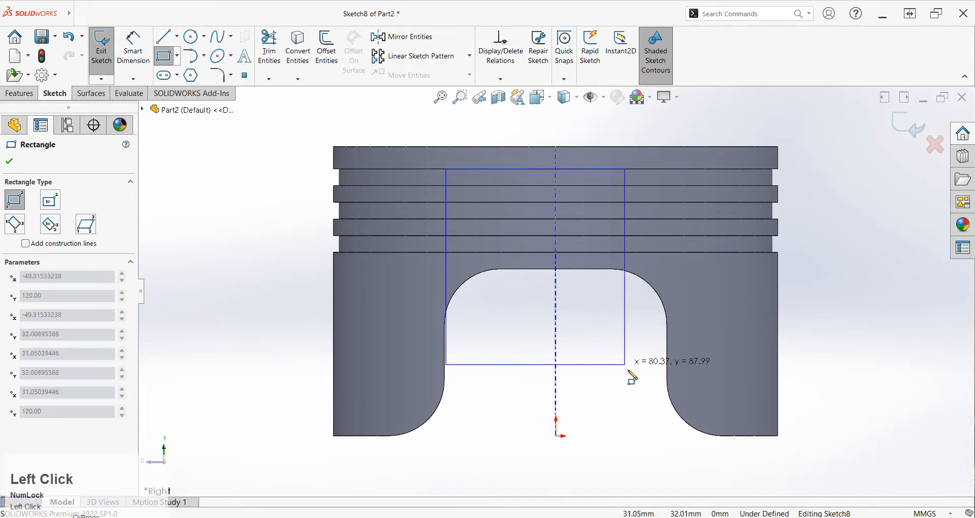
{"action": "left_click", "coordinate": [665, 406]}
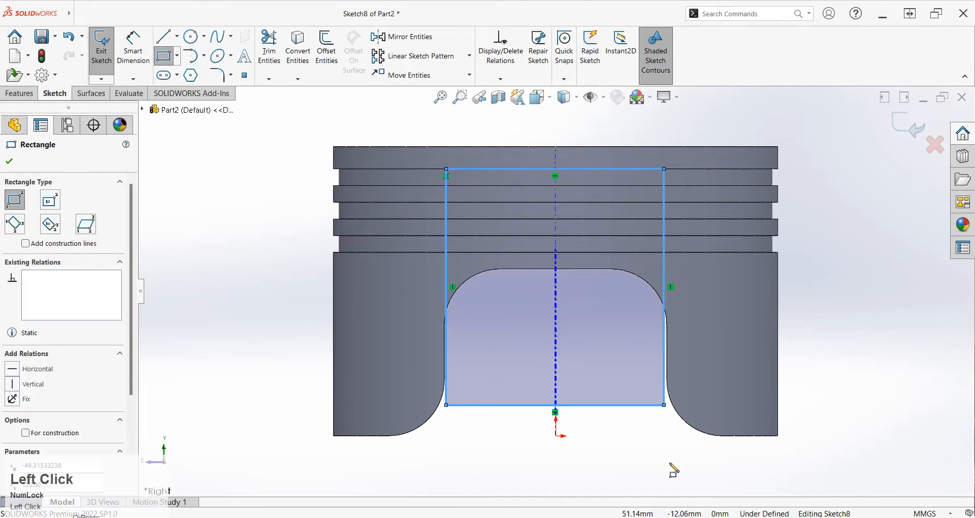
{"action": "right_click_drag", "start_coordinate": [672, 466], "coordinate": [638, 395]}
{"action": "key", "text": "Escape"}
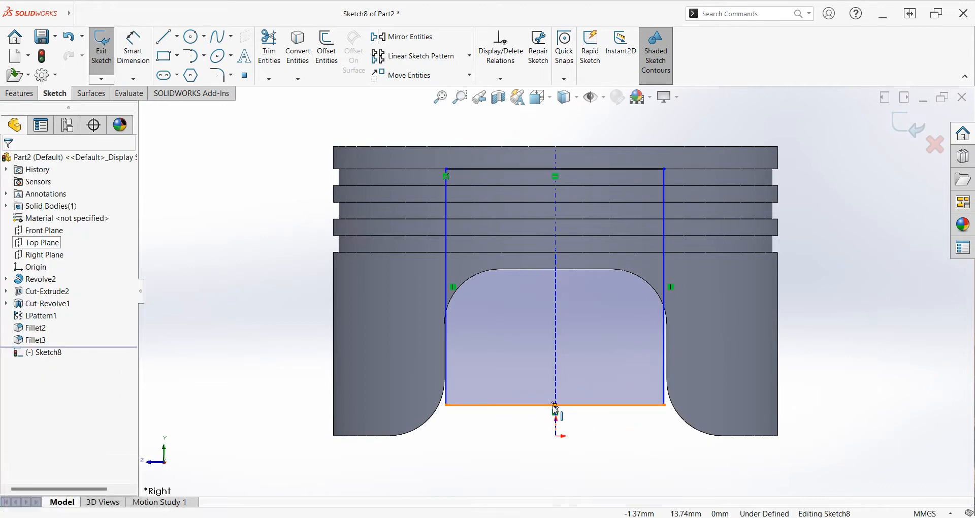
Step: Add a vertical relation between the midpoint of the rectangle's lower edge and the origin
{"action": "left_click", "coordinate": [555, 406]}
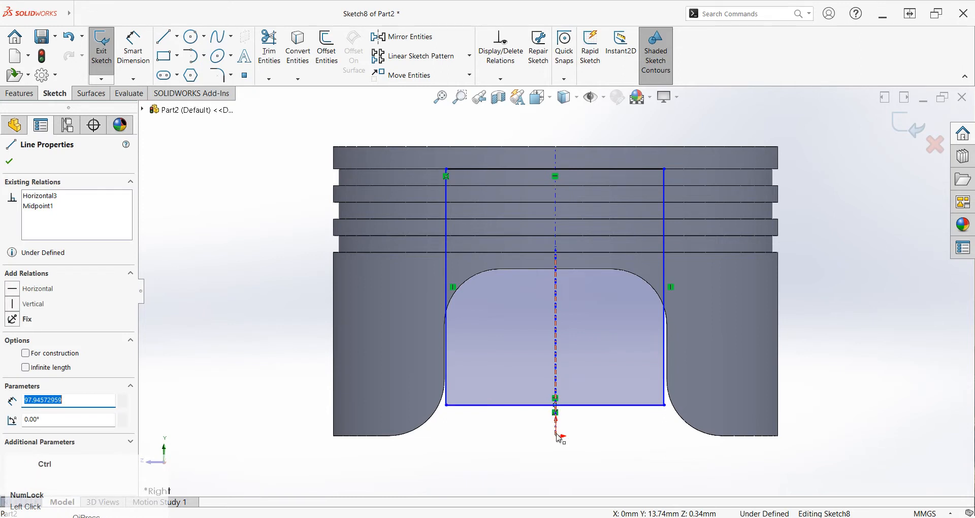
{"action": "left_click", "coordinate": [557, 436], "text": "ctrl"}
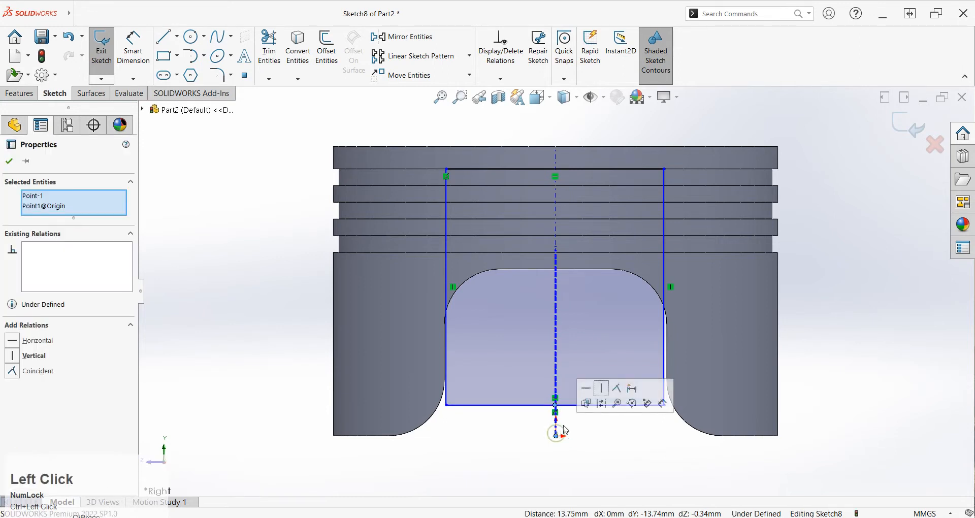
{"action": "left_click", "coordinate": [608, 394]}
{"action": "left_click", "coordinate": [475, 438]}
Step: Dimension the rectangle's width at 85 mm
{"action": "right_click_drag", "start_coordinate": [639, 445], "coordinate": [577, 145]}
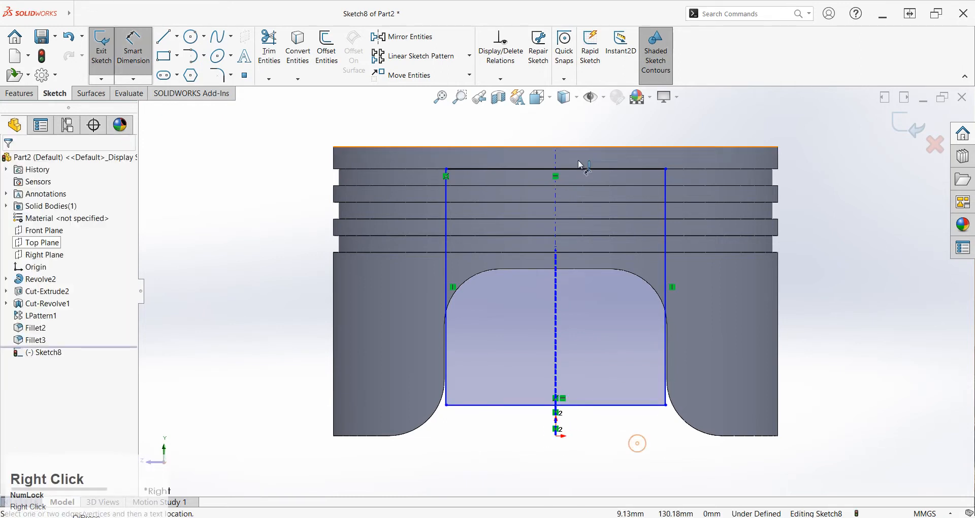
{"action": "left_click", "coordinate": [588, 169]}
{"action": "left_click", "coordinate": [588, 125]}
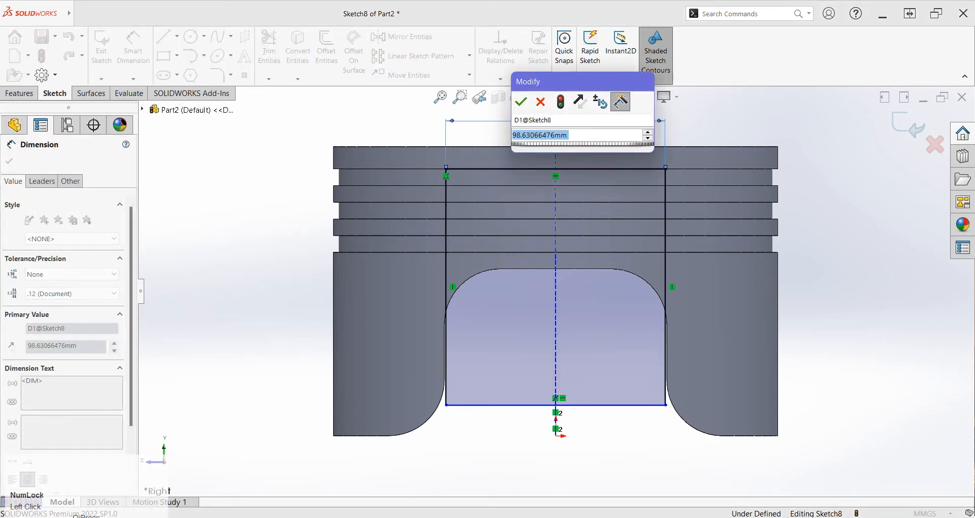
{"action": "type", "text": "85"}
{"action": "key", "text": "Return"}
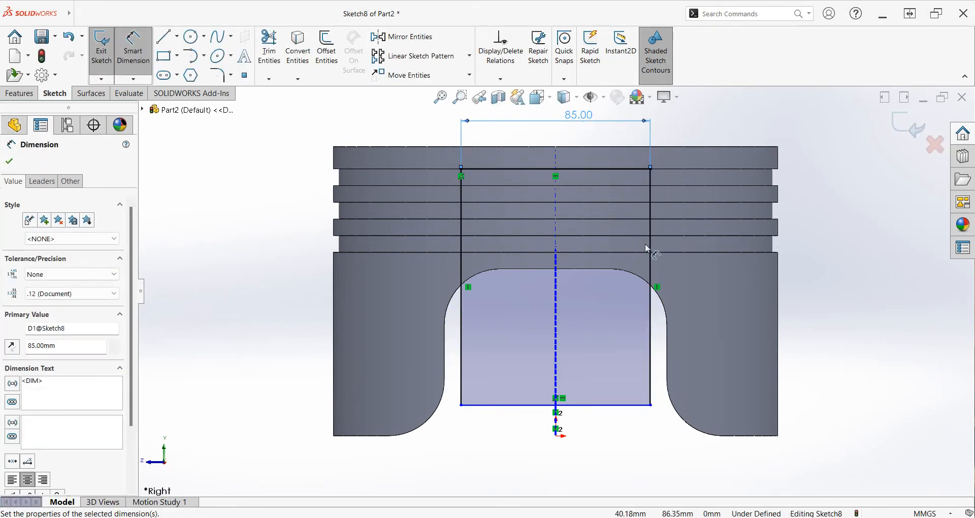
Step: Dimension the rectangle's height at 110 mm
{"action": "left_click", "coordinate": [650, 249]}
{"action": "left_click", "coordinate": [879, 283]}
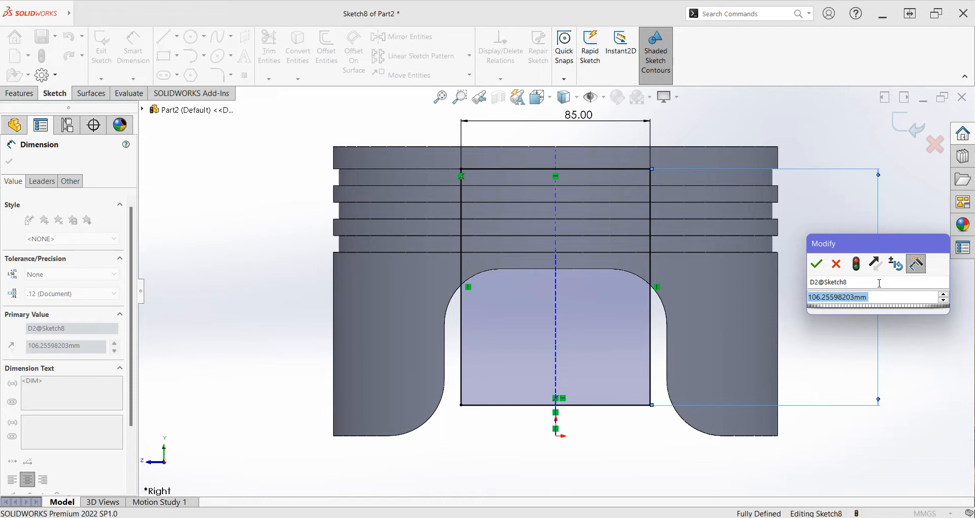
{"action": "type", "text": "110"}
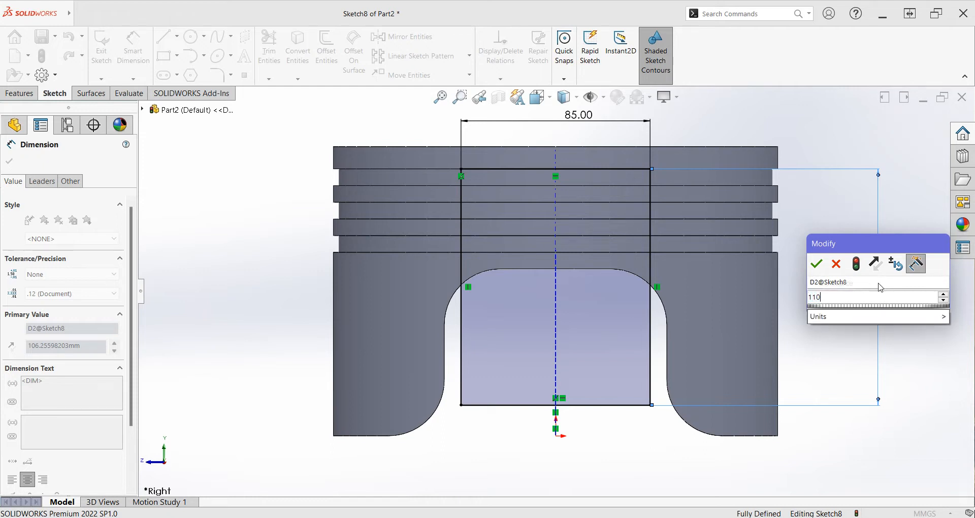
{"action": "key", "text": "Return"}
Step: Change the rectangle's height dimension to 100 mm
{"action": "left_click", "coordinate": [870, 291]}
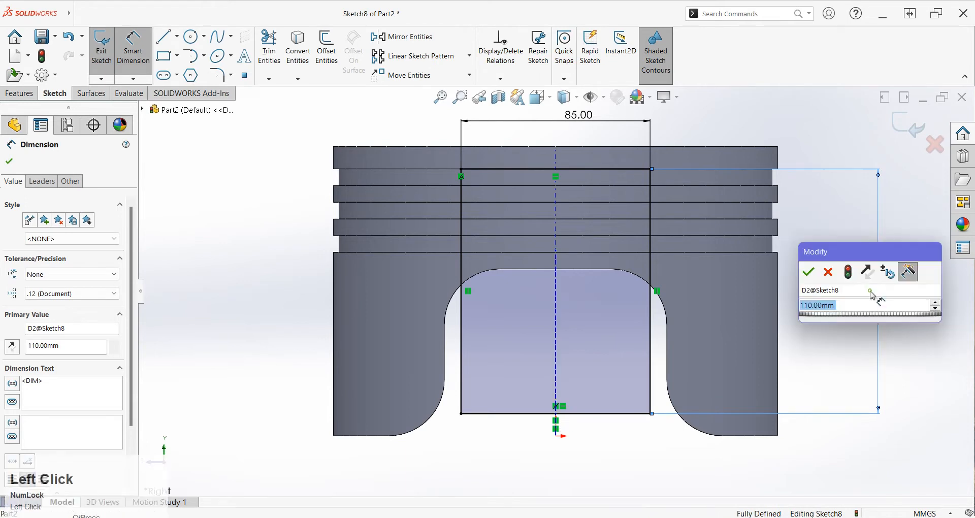
{"action": "type", "text": "70"}
{"action": "key", "text": "Return"}
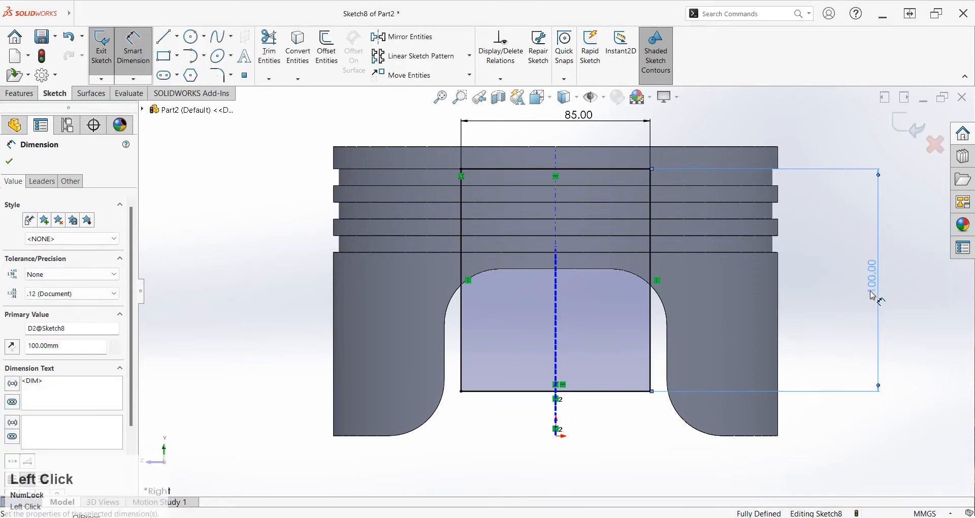
{"action": "left_click", "coordinate": [649, 457]}
Step: Sketch a circle about 45 mm in diameter inside the rectangle, centred on the part's vertical axis
{"action": "right_click_drag", "start_coordinate": [490, 454], "coordinate": [558, 447]}
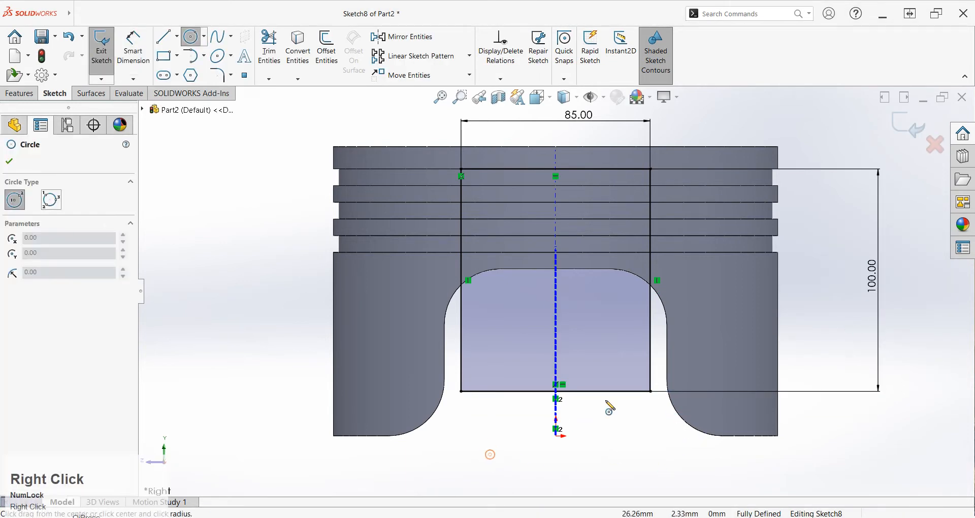
{"action": "left_click", "coordinate": [557, 312]}
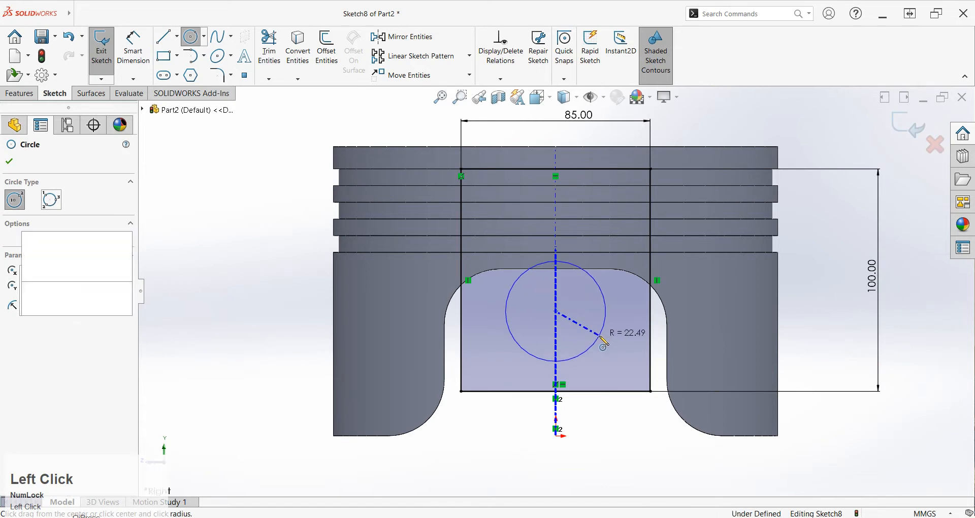
{"action": "left_click", "coordinate": [593, 340]}
Step: Dimension the circle's diameter at 50 mm
{"action": "right_click_drag", "start_coordinate": [514, 420], "coordinate": [557, 311]}
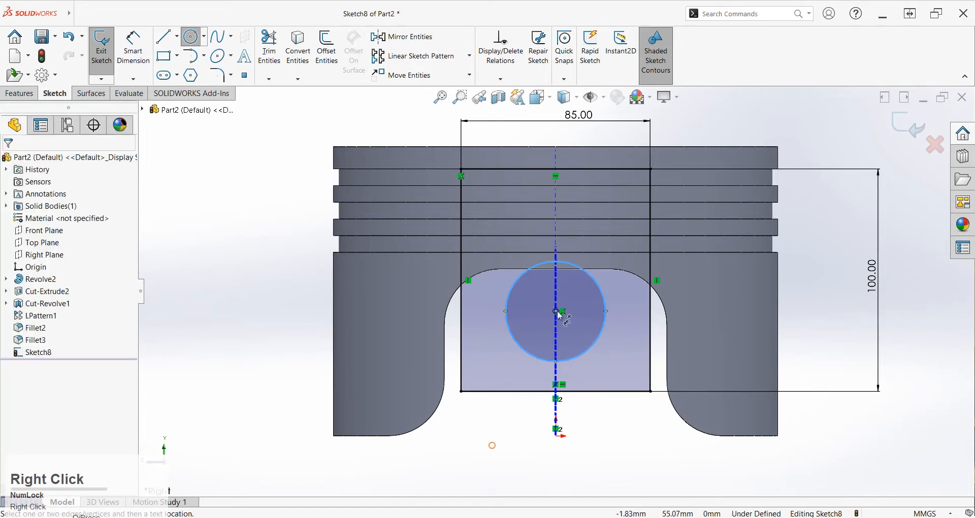
{"action": "left_click", "coordinate": [609, 337]}
{"action": "left_click", "coordinate": [627, 338]}
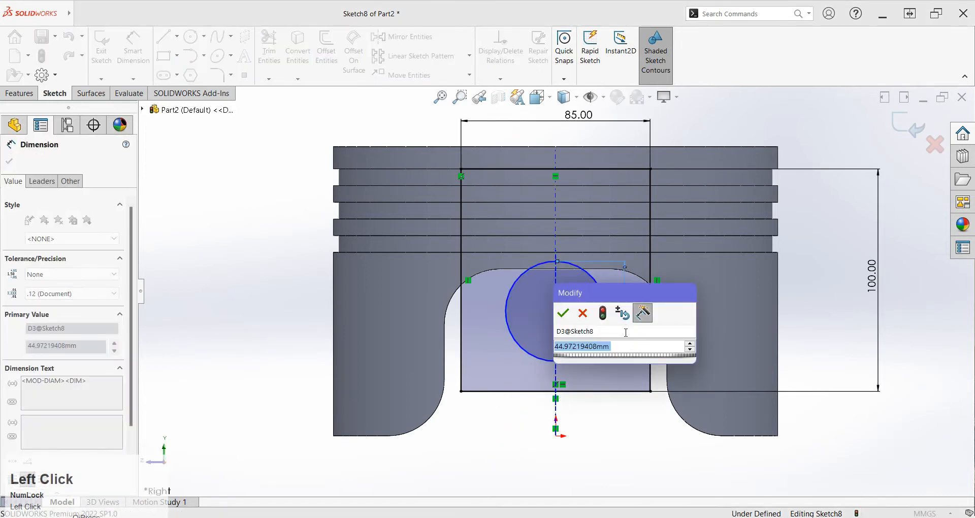
{"action": "type", "text": "50"}
{"action": "key", "text": "Return"}
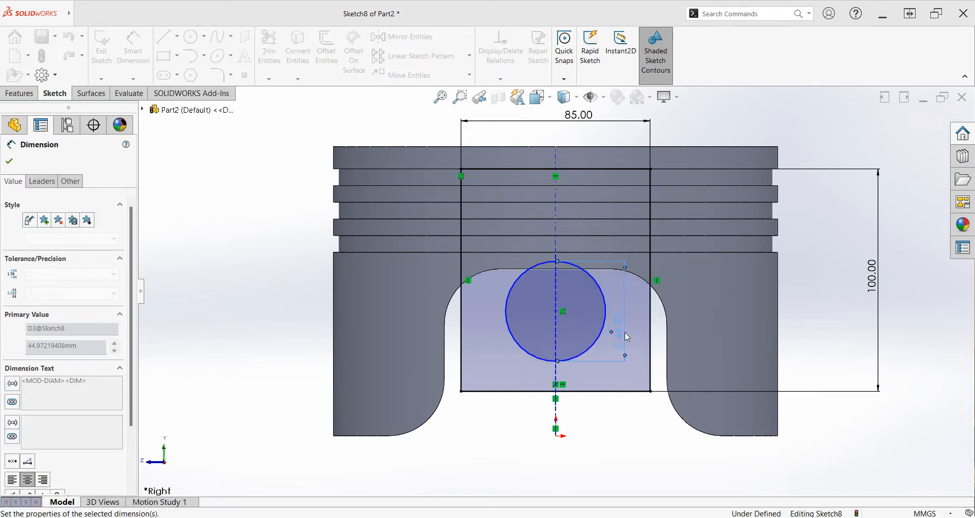
Step: Dimension the vertical distance from the origin to the circle's centre at 50 mm
{"action": "scroll", "coordinate": [578, 315], "scroll_direction": "up", "scroll_amount": 2}
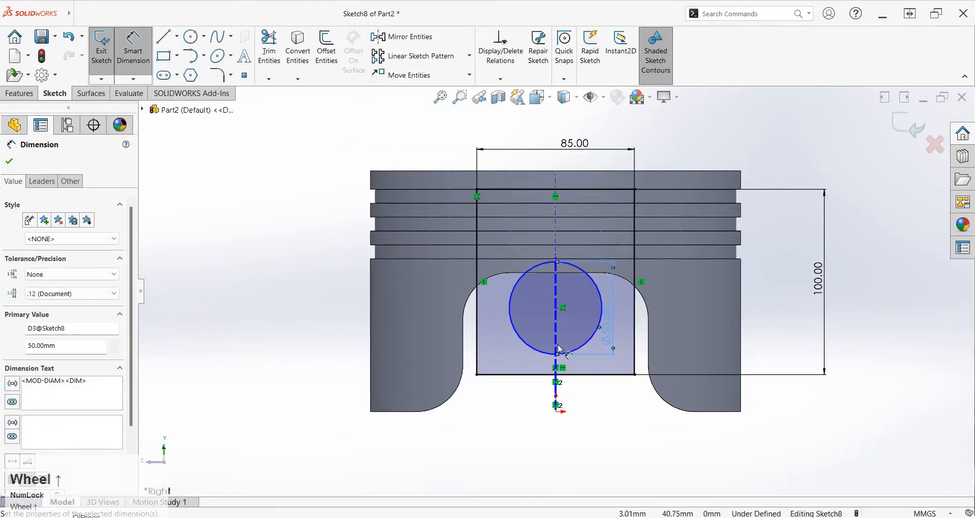
{"action": "left_click", "coordinate": [557, 411]}
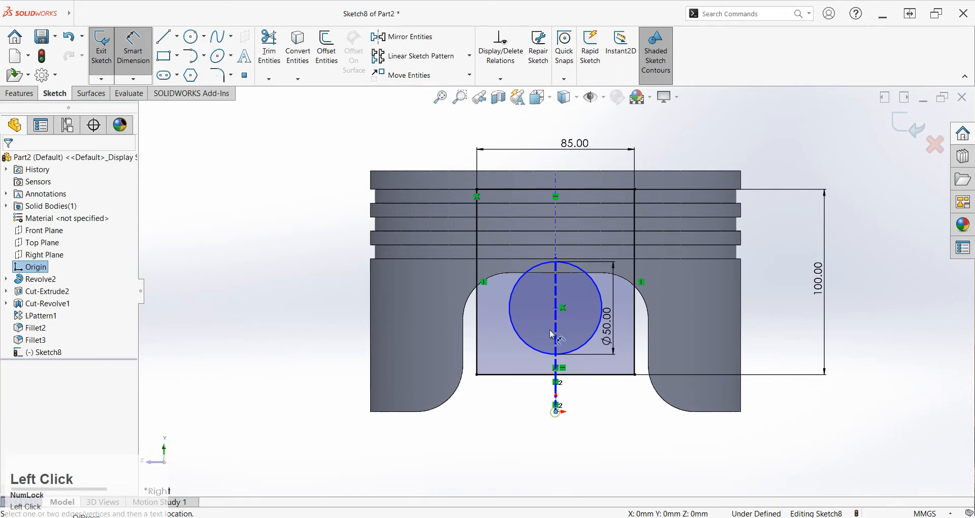
{"action": "left_click", "coordinate": [558, 311]}
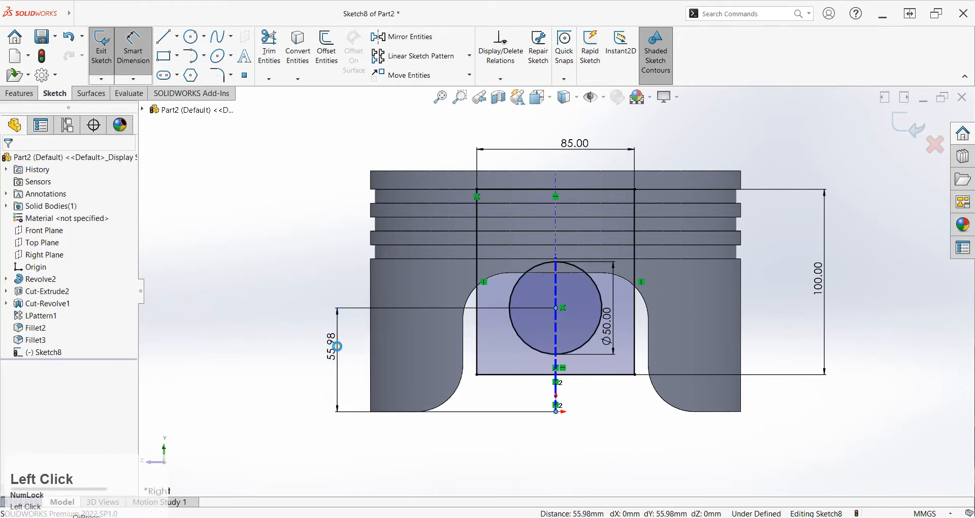
{"action": "left_click", "coordinate": [338, 348]}
{"action": "type", "text": "50"}
{"action": "key", "text": "Return"}
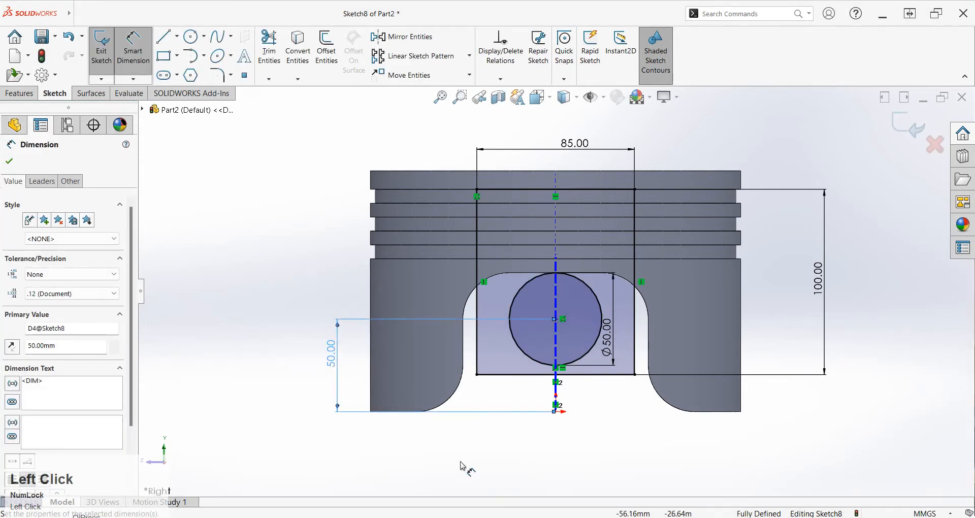
{"action": "left_click", "coordinate": [598, 454]}
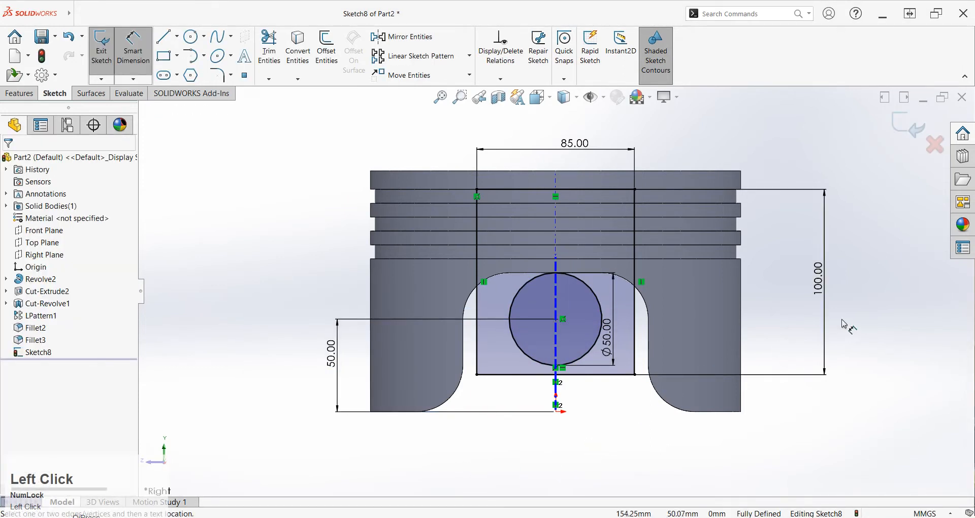
Step: Set the rectangle's height back to 110 mm
{"action": "double_click", "coordinate": [824, 283]}
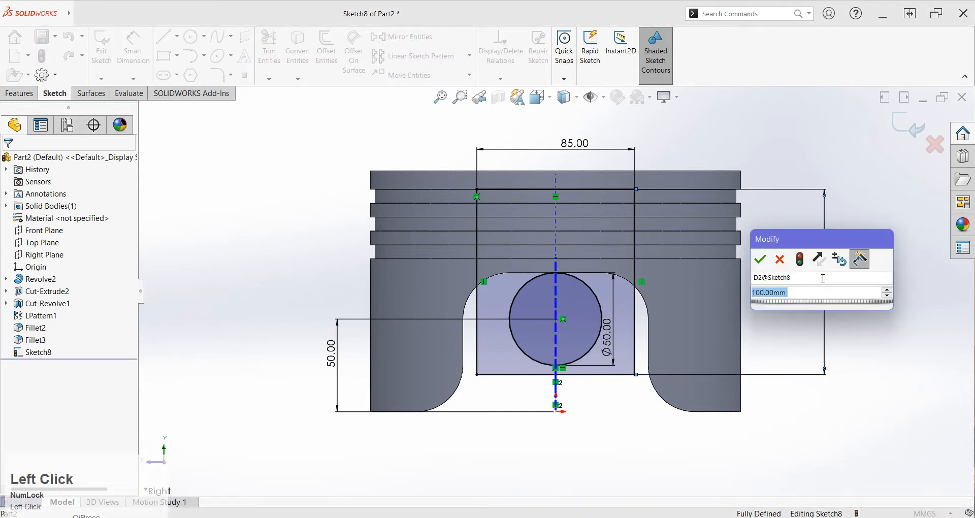
{"action": "type", "text": "110"}
{"action": "key", "text": "Return"}
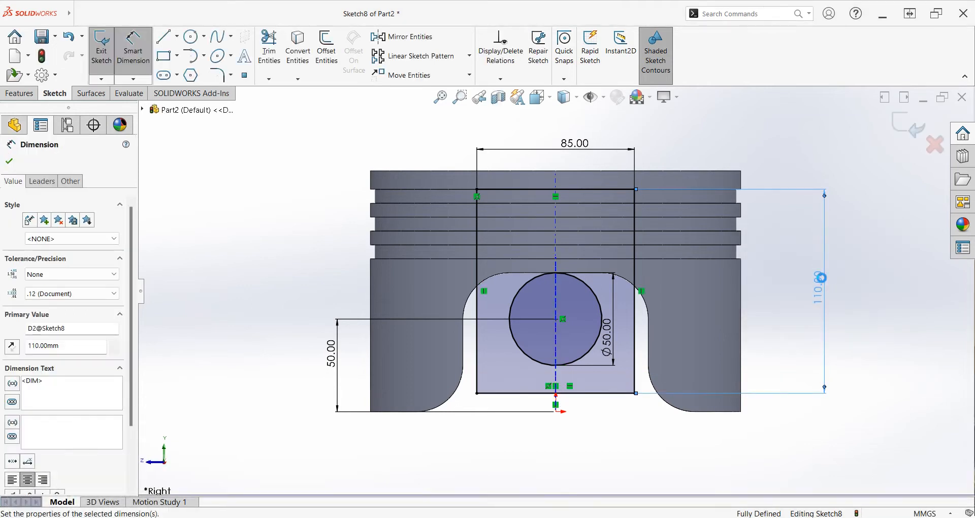
Step: Set the circle centre's height above the origin to 40 mm
{"action": "double_click", "coordinate": [330, 353]}
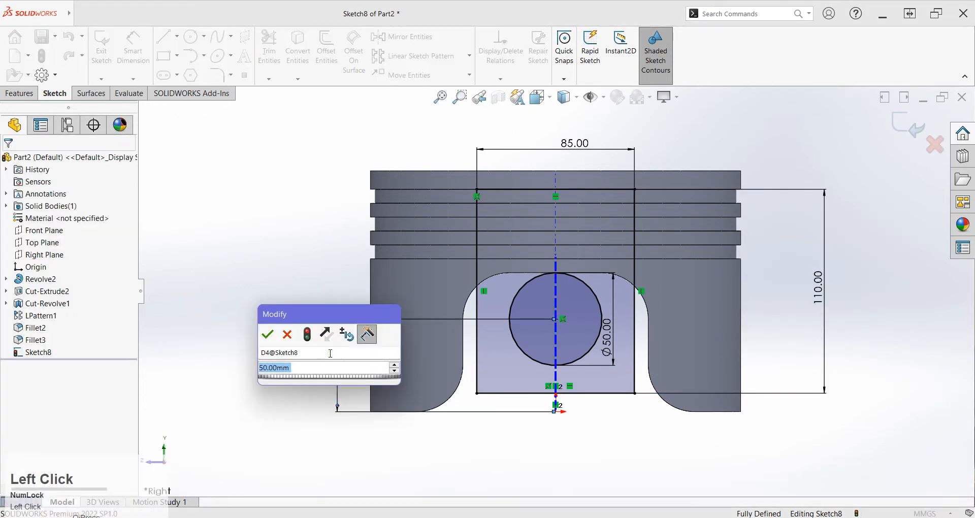
{"action": "type", "text": "40"}
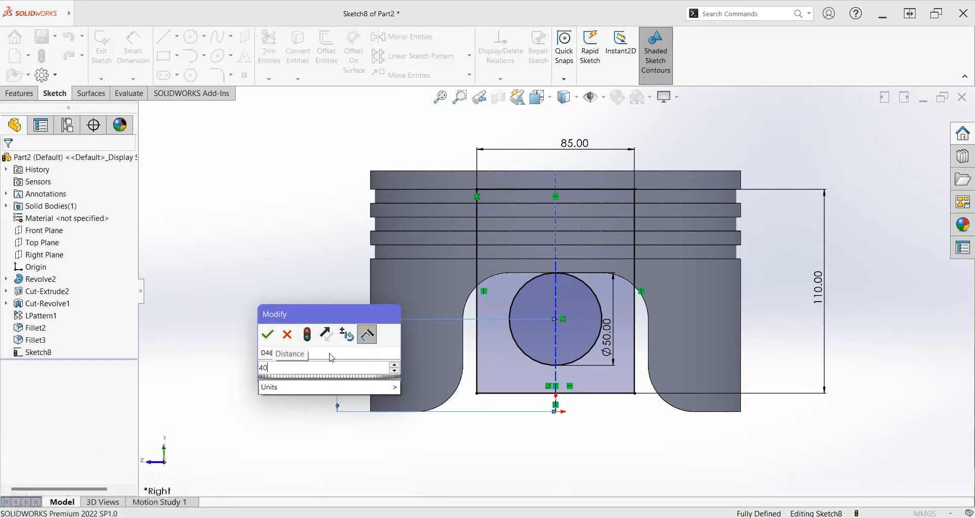
{"action": "key", "text": "Return"}
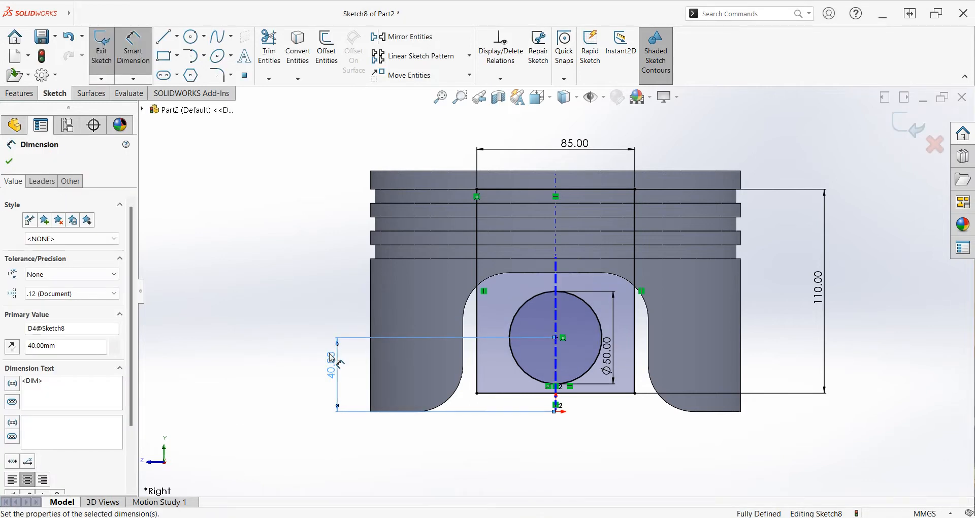
Step: Set the circle centre's height above the origin to 45 mm
{"action": "double_click", "coordinate": [327, 367]}
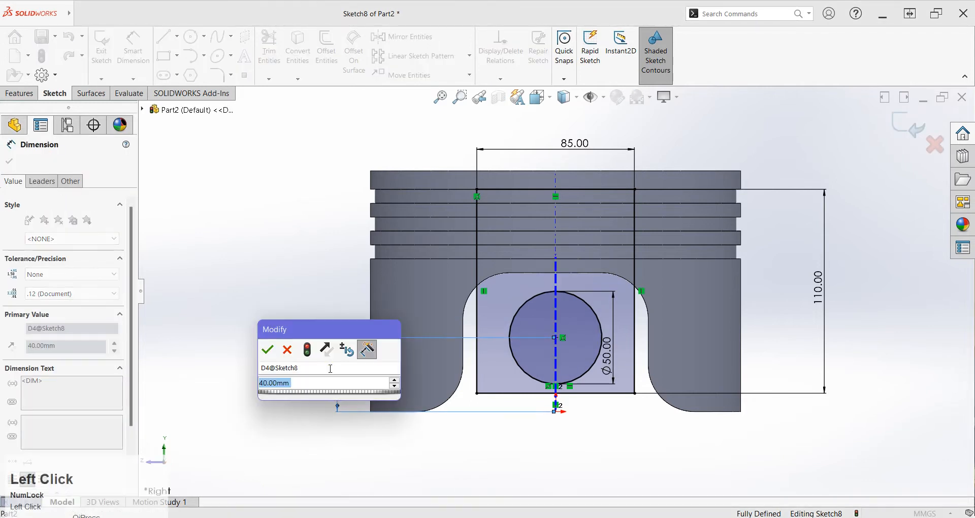
{"action": "type", "text": "45"}
{"action": "key", "text": "Return"}
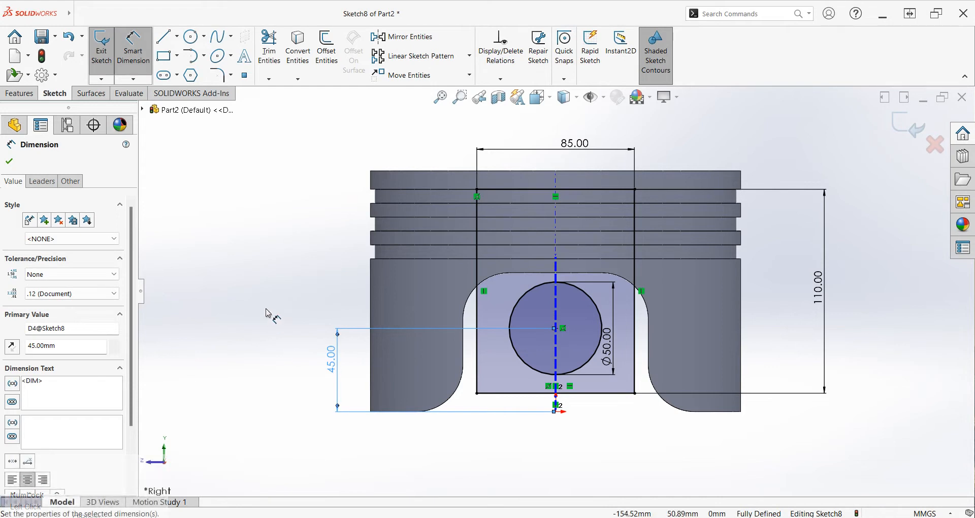
Step: Extrude the rectangle-and-circle profile 10 mm blind, starting at a 50 mm offset from the sketch plane
{"action": "left_click", "coordinate": [268, 308]}
{"action": "scroll", "coordinate": [597, 325], "scroll_direction": "down", "scroll_amount": 2}
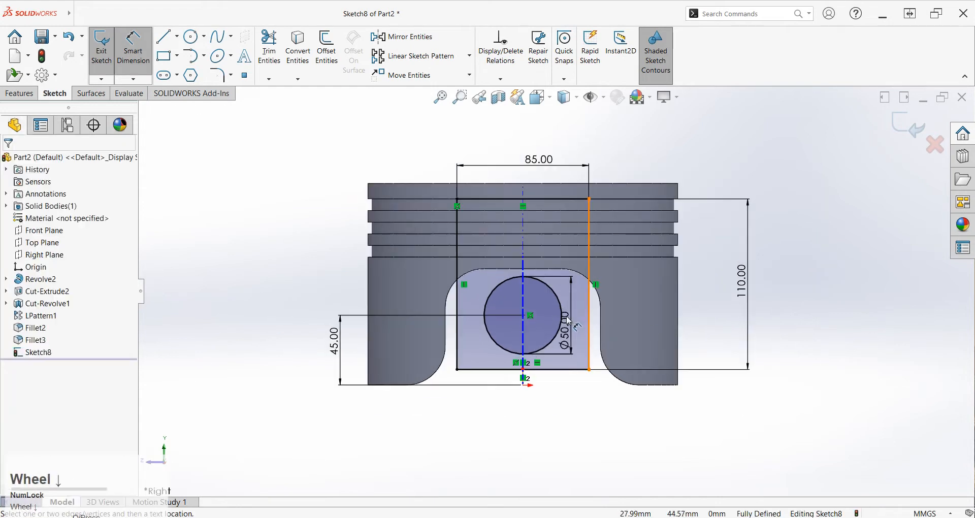
{"action": "left_click", "coordinate": [20, 94]}
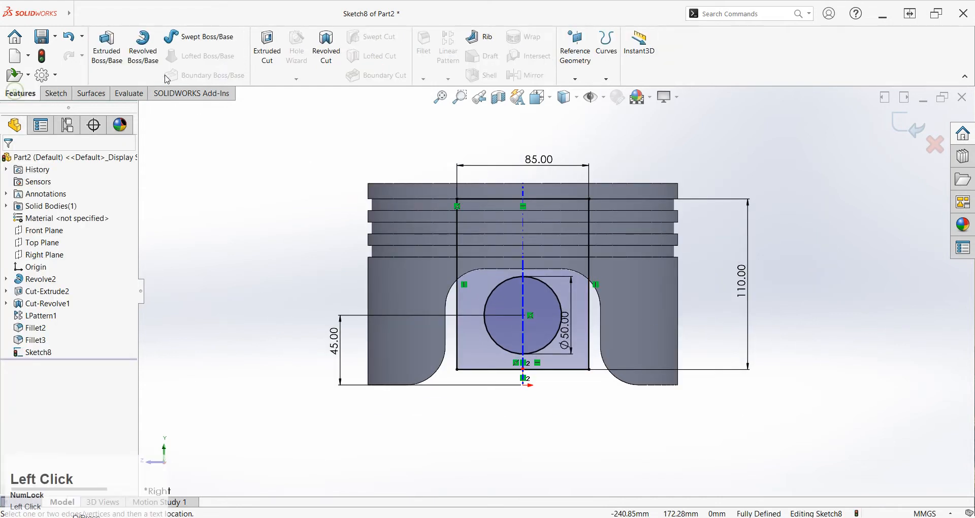
{"action": "left_click", "coordinate": [107, 49]}
{"action": "scroll", "coordinate": [595, 299], "scroll_direction": "down", "scroll_amount": 1}
{"action": "middle_click_drag", "start_coordinate": [596, 298], "coordinate": [570, 307]}
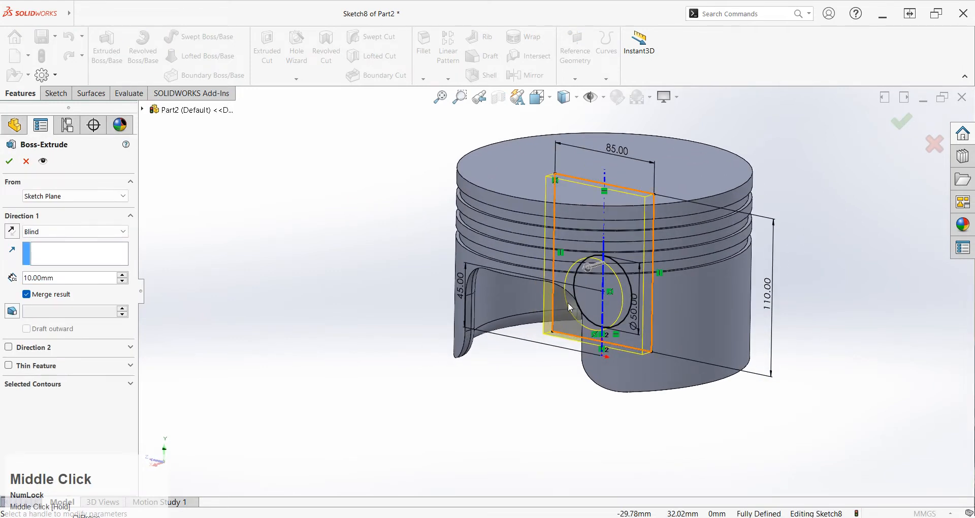
{"action": "left_click", "coordinate": [76, 196]}
{"action": "left_click", "coordinate": [56, 234]}
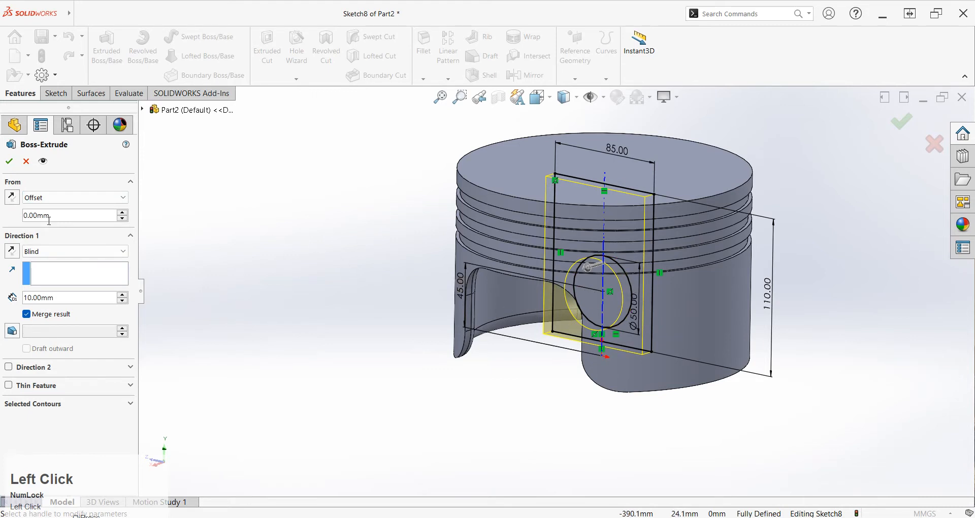
{"action": "left_click", "coordinate": [125, 214]}
{"action": "left_click", "coordinate": [125, 213]}
{"action": "left_click", "coordinate": [125, 214]}
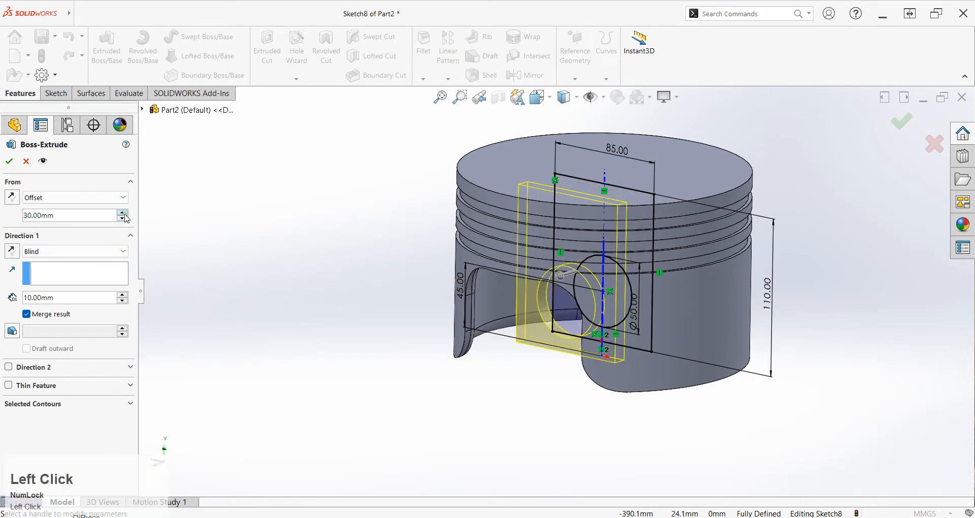
{"action": "left_click", "coordinate": [125, 214]}
{"action": "left_click", "coordinate": [125, 214]}
{"action": "middle_click_drag", "start_coordinate": [334, 373], "coordinate": [579, 347]}
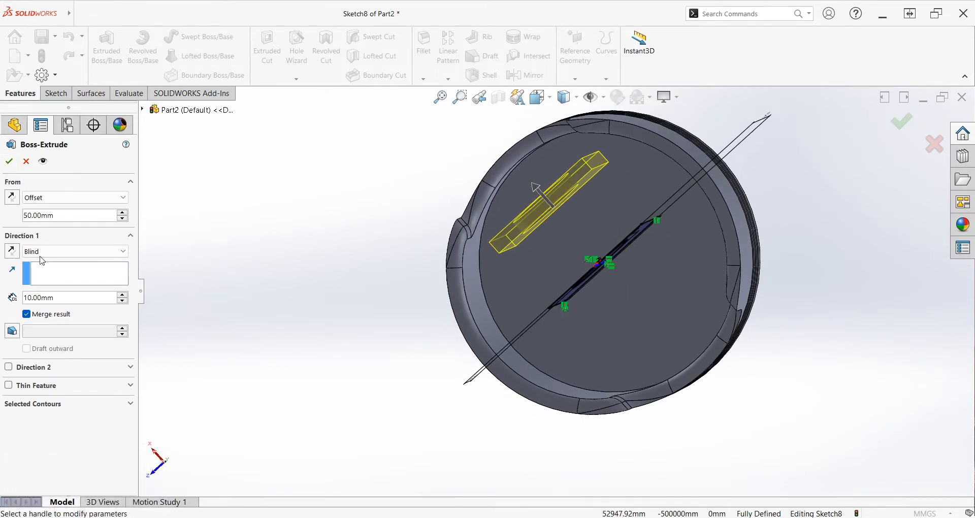
{"action": "left_click", "coordinate": [11, 165]}
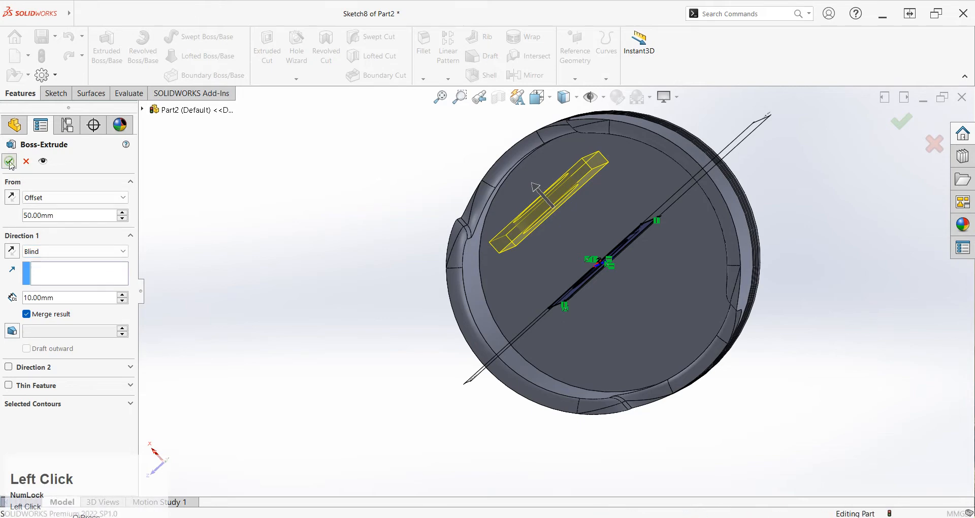
Step: Fillet the two lower corner edges of the pin boss with a 20 mm radius
{"action": "middle_click_drag", "start_coordinate": [402, 328], "coordinate": [575, 422]}
{"action": "left_click", "coordinate": [575, 420]}
{"action": "left_click", "coordinate": [435, 48]}
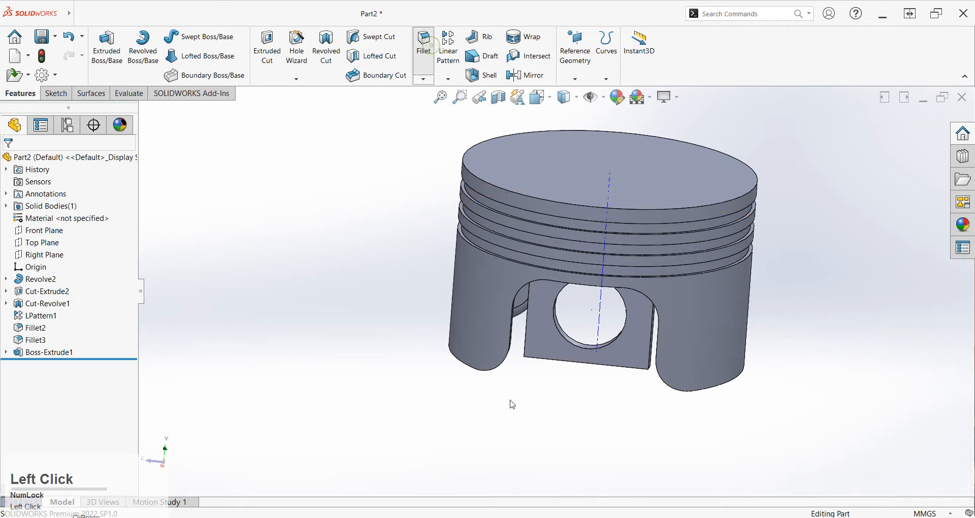
{"action": "scroll", "coordinate": [555, 340], "scroll_direction": "down", "scroll_amount": 5}
{"action": "middle_click_drag", "start_coordinate": [555, 340], "coordinate": [475, 319]}
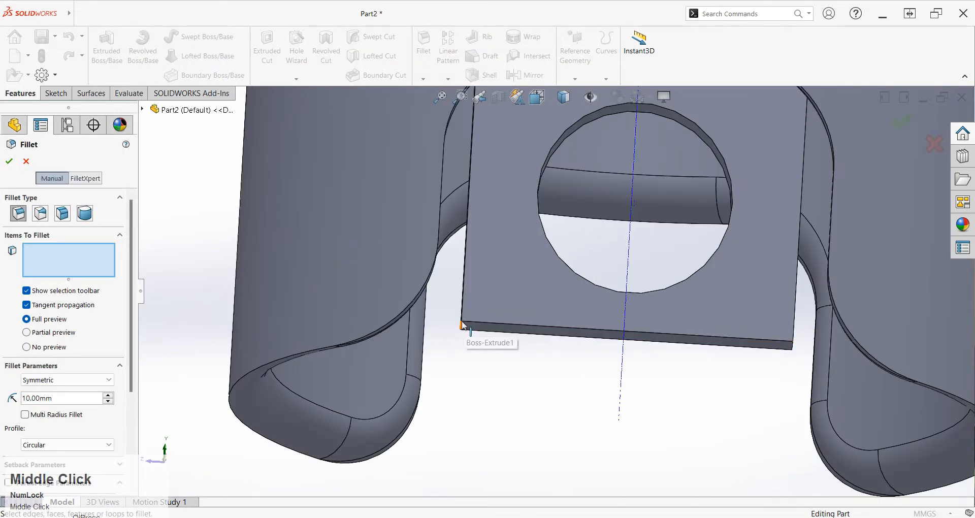
{"action": "left_click", "coordinate": [466, 331]}
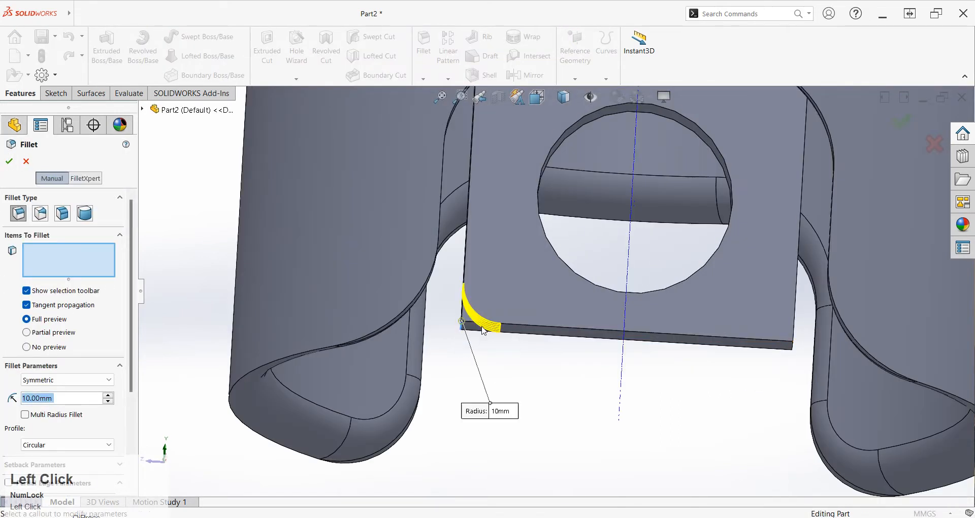
{"action": "left_click", "coordinate": [794, 348]}
{"action": "scroll", "coordinate": [731, 290], "scroll_direction": "up", "scroll_amount": 5}
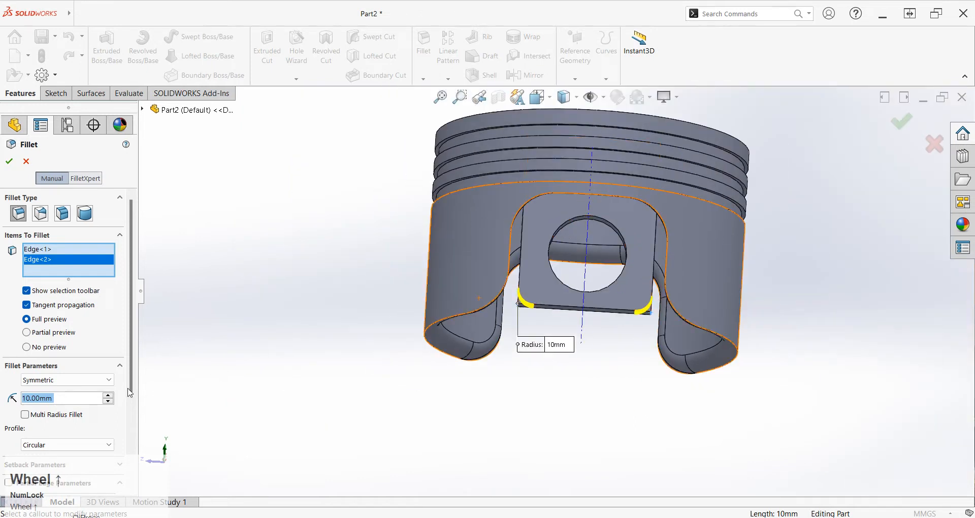
{"action": "scroll", "coordinate": [60, 404], "scroll_direction": "up", "scroll_amount": 15}
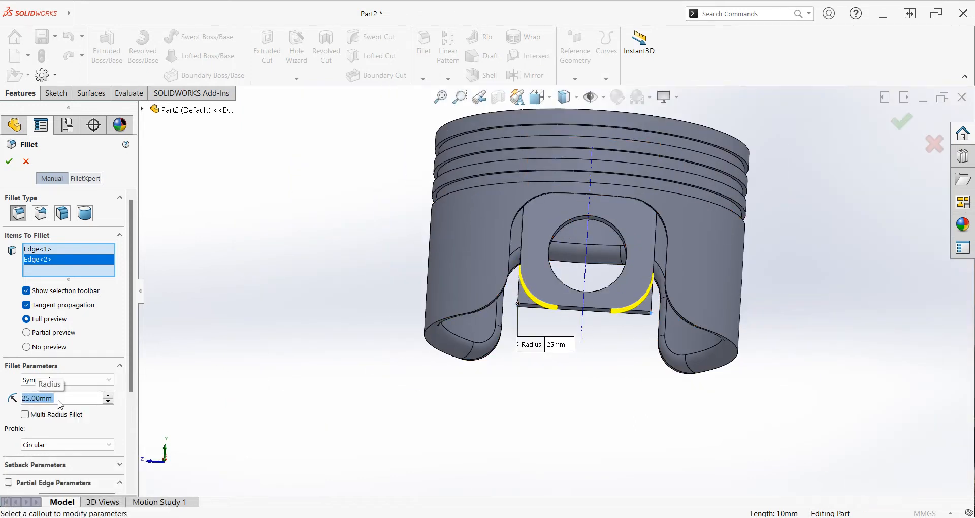
{"action": "scroll", "coordinate": [60, 403], "scroll_direction": "down", "scroll_amount": 5}
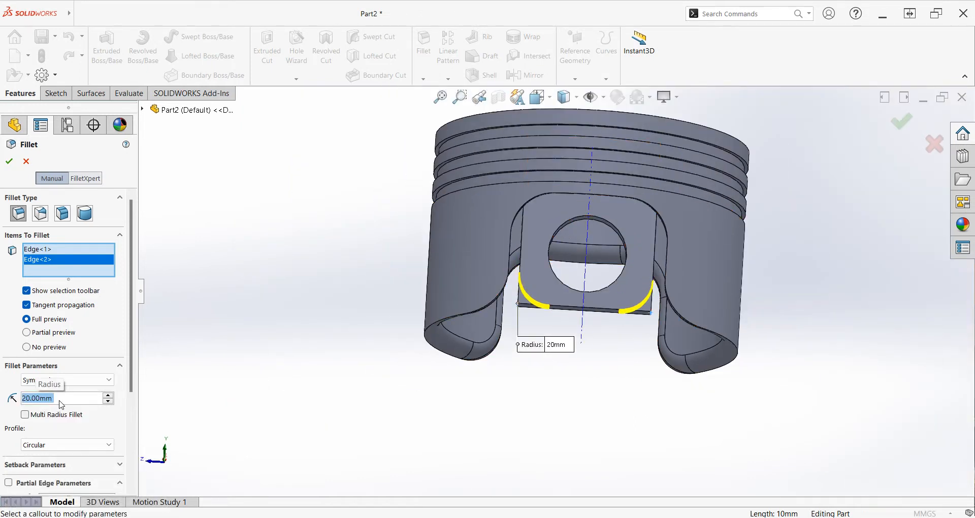
{"action": "left_click", "coordinate": [9, 159]}
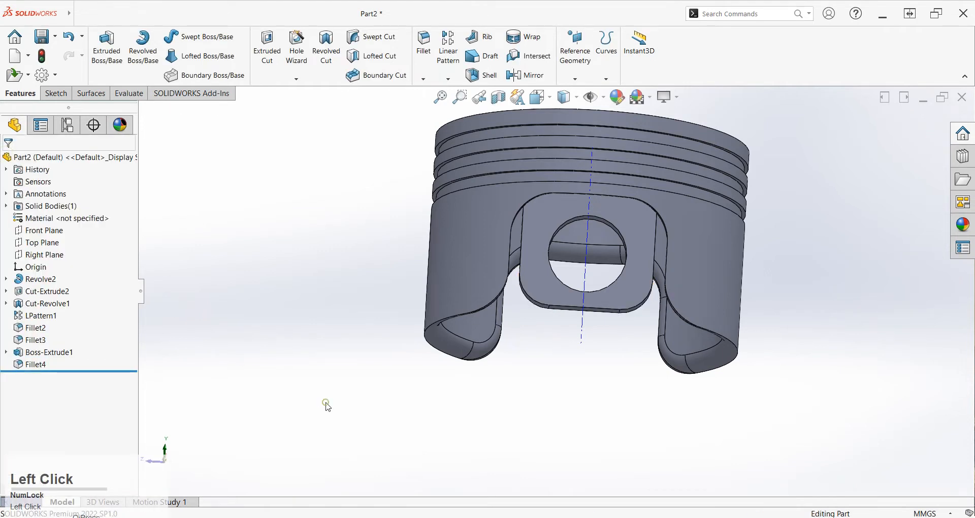
Step: Fillet the four edges where the pin boss meets the underside of the piston crown with a 10 mm radius
{"action": "scroll", "coordinate": [635, 248], "scroll_direction": "up", "scroll_amount": 2}
{"action": "middle_click_drag", "start_coordinate": [635, 248], "coordinate": [536, 217]}
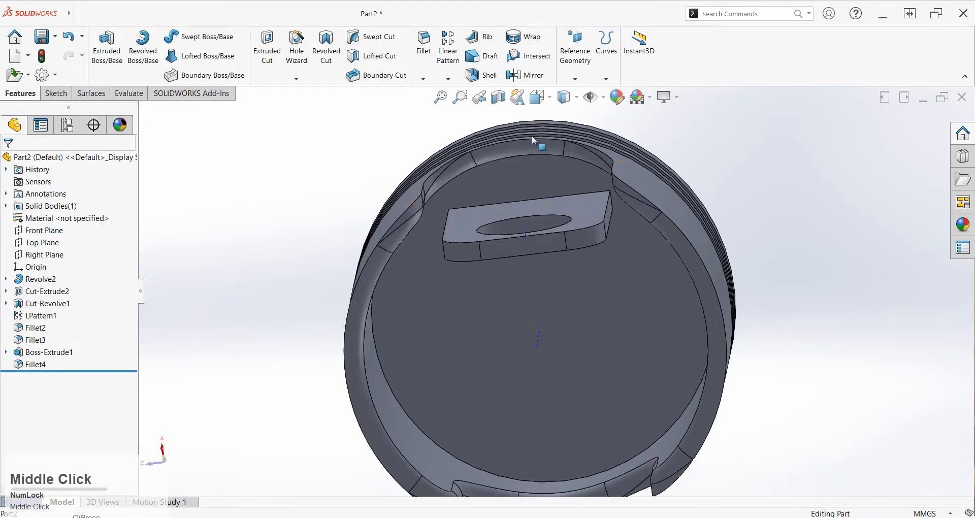
{"action": "scroll", "coordinate": [536, 218], "scroll_direction": "down", "scroll_amount": 5}
{"action": "left_click", "coordinate": [423, 43]}
{"action": "left_click", "coordinate": [535, 203]}
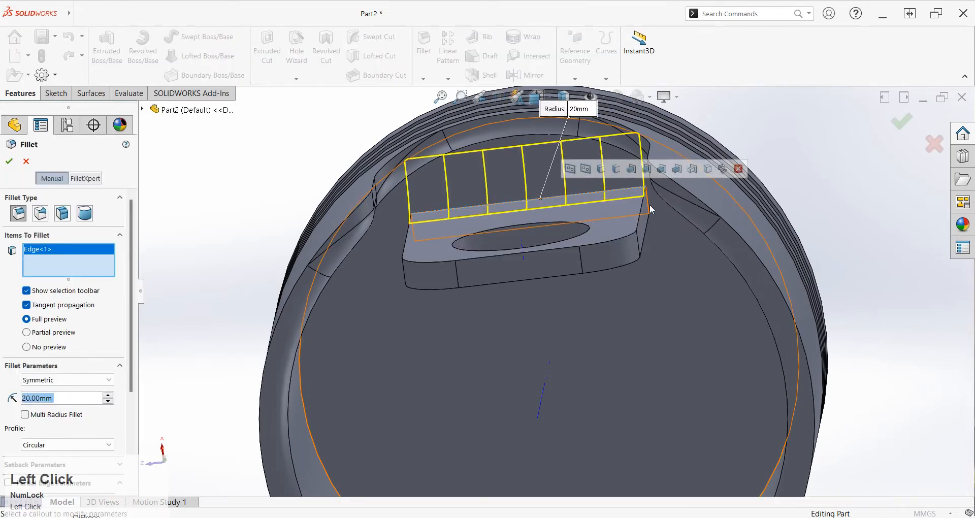
{"action": "left_click", "coordinate": [570, 169]}
{"action": "middle_click_drag", "start_coordinate": [571, 246], "coordinate": [556, 209]}
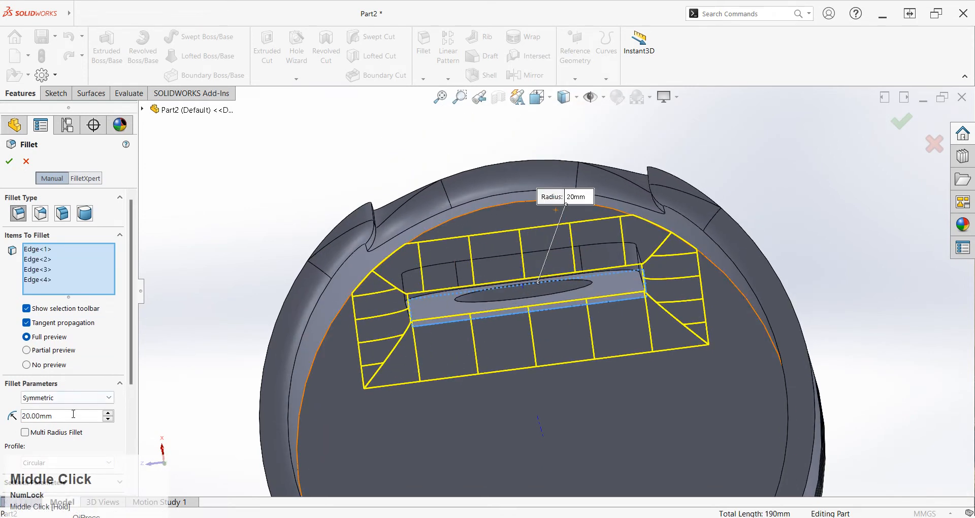
{"action": "left_click", "coordinate": [33, 443]}
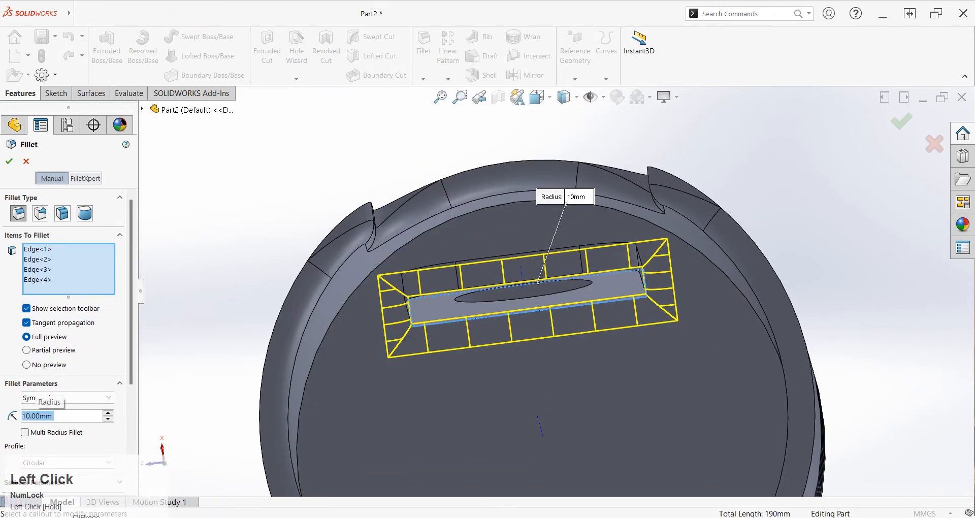
{"action": "left_click", "coordinate": [10, 161]}
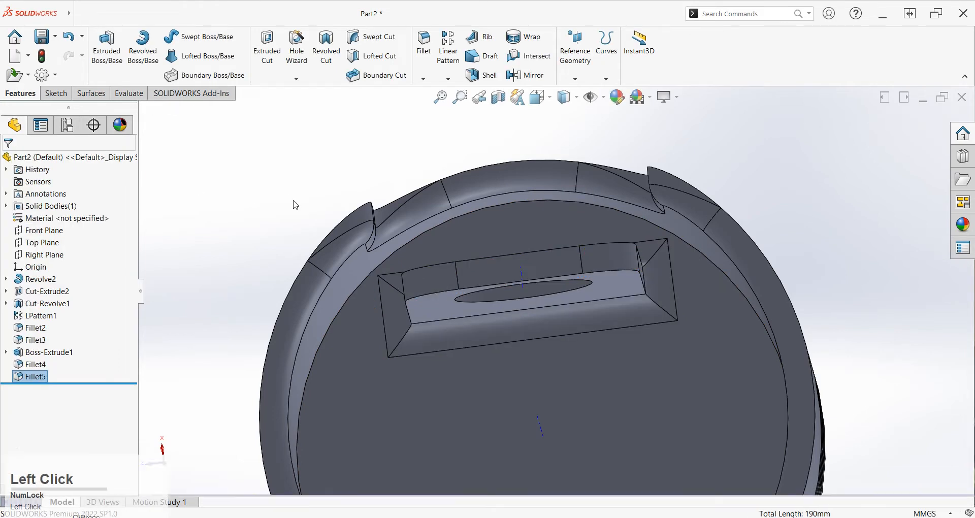
Step: Set up a fillet with a 2.5 mm radius on the outline edges of the pin boss's two flat faces
{"action": "scroll", "coordinate": [481, 262], "scroll_direction": "up", "scroll_amount": 3}
{"action": "middle_click_drag", "start_coordinate": [480, 262], "coordinate": [482, 398]}
{"action": "scroll", "coordinate": [482, 397], "scroll_direction": "down", "scroll_amount": 1}
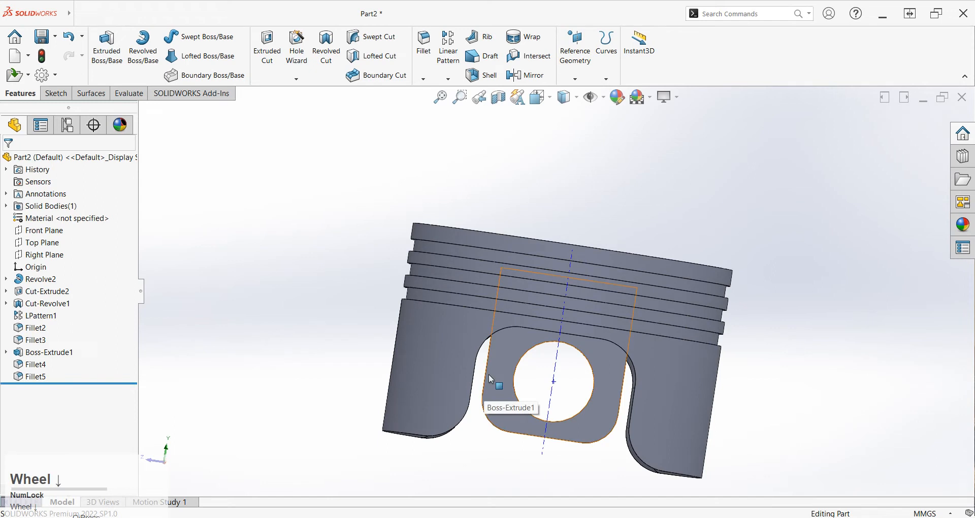
{"action": "left_click", "coordinate": [489, 376]}
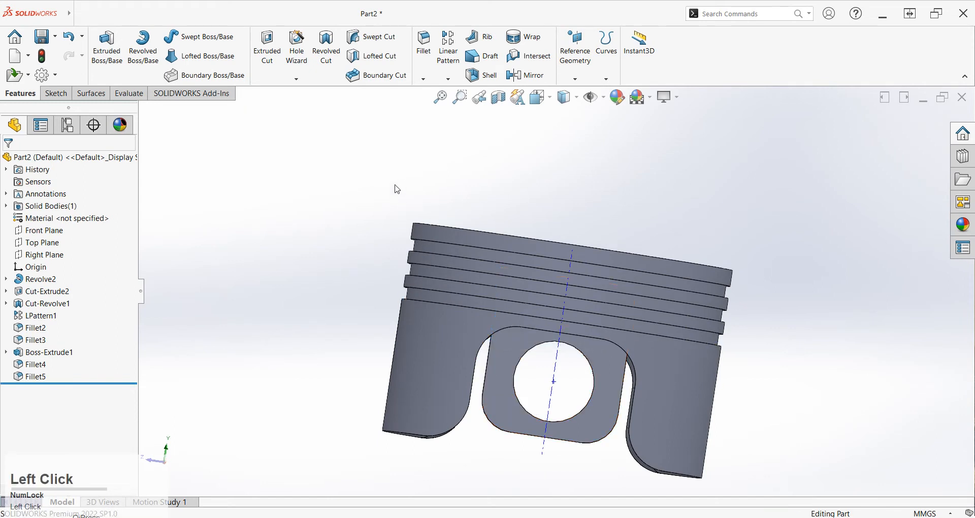
{"action": "left_click", "coordinate": [488, 375]}
{"action": "middle_click_drag", "start_coordinate": [488, 406], "coordinate": [488, 283]}
{"action": "scroll", "coordinate": [511, 262], "scroll_direction": "down", "scroll_amount": 3}
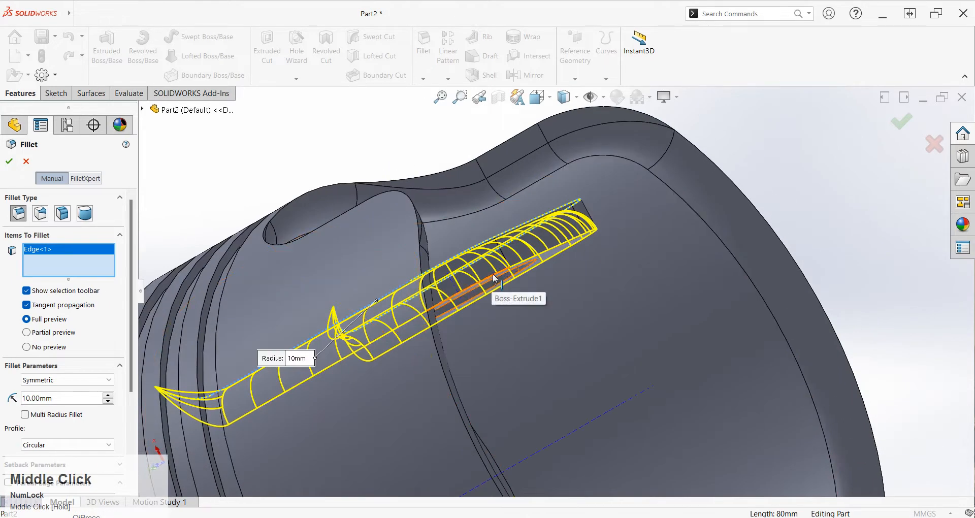
{"action": "left_click", "coordinate": [559, 254]}
{"action": "middle_click_drag", "start_coordinate": [559, 254], "coordinate": [534, 245]}
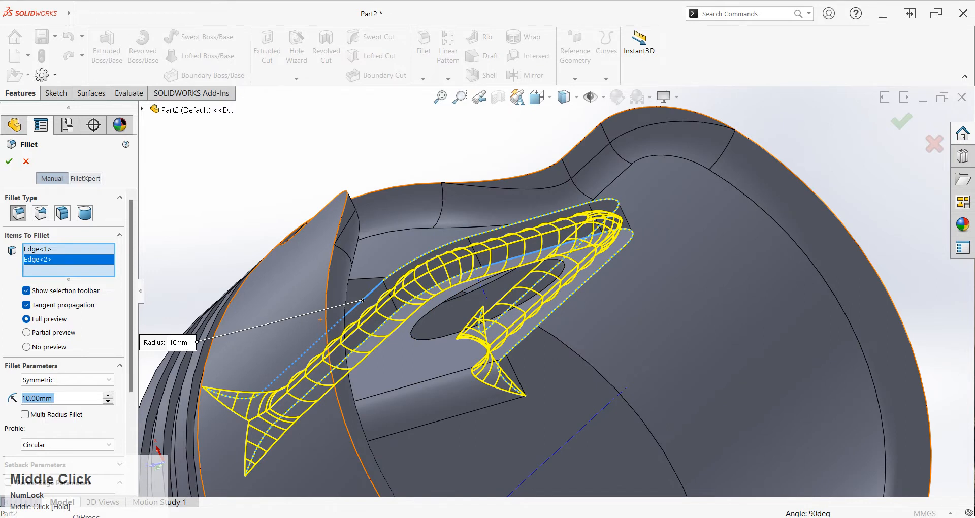
{"action": "type", "text": "2.5"}
{"action": "key", "text": "Return"}
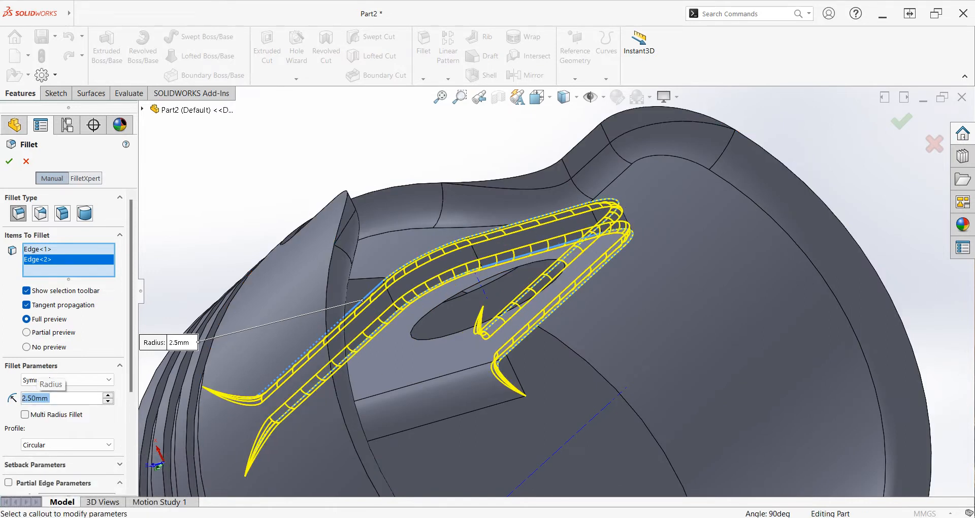
Step: Try a 5 mm radius on the boss outline fillet and complete it with 3 mm
{"action": "type", "text": "5"}
{"action": "key", "text": "Return"}
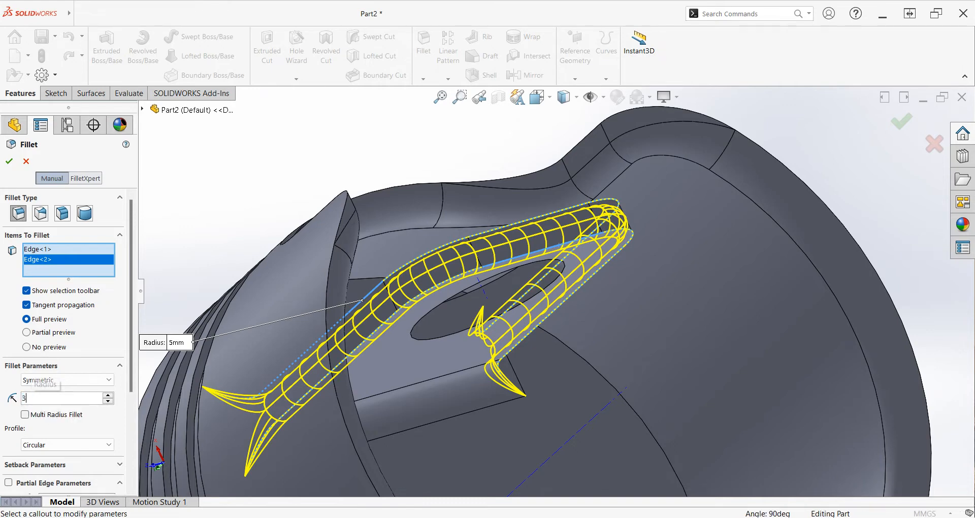
{"action": "type", "text": "3"}
{"action": "key", "text": "Return"}
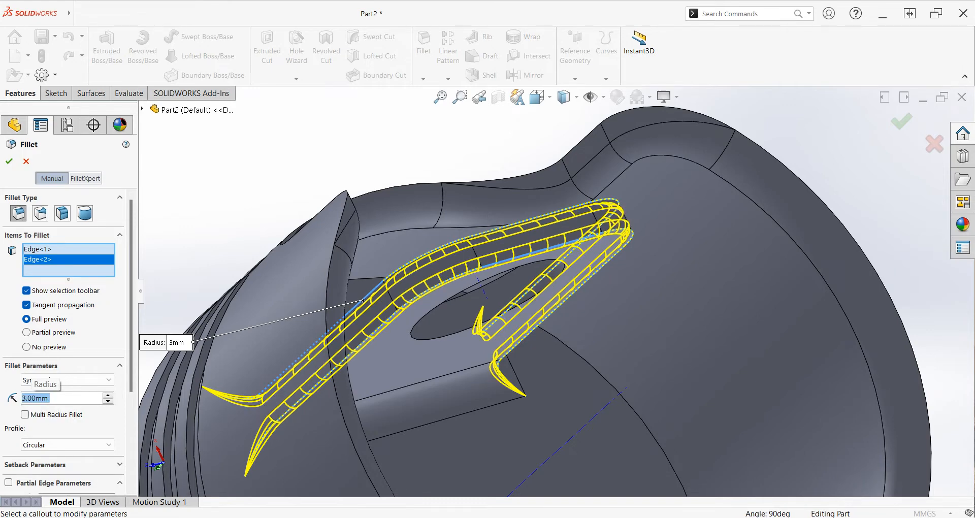
{"action": "left_click", "coordinate": [9, 162]}
Step: Start a Mirror feature with the Right Plane as the mirror plane
{"action": "scroll", "coordinate": [348, 174], "scroll_direction": "up", "scroll_amount": 3}
{"action": "middle_click_drag", "start_coordinate": [348, 174], "coordinate": [502, 277]}
{"action": "scroll", "coordinate": [572, 216], "scroll_direction": "up", "scroll_amount": 2}
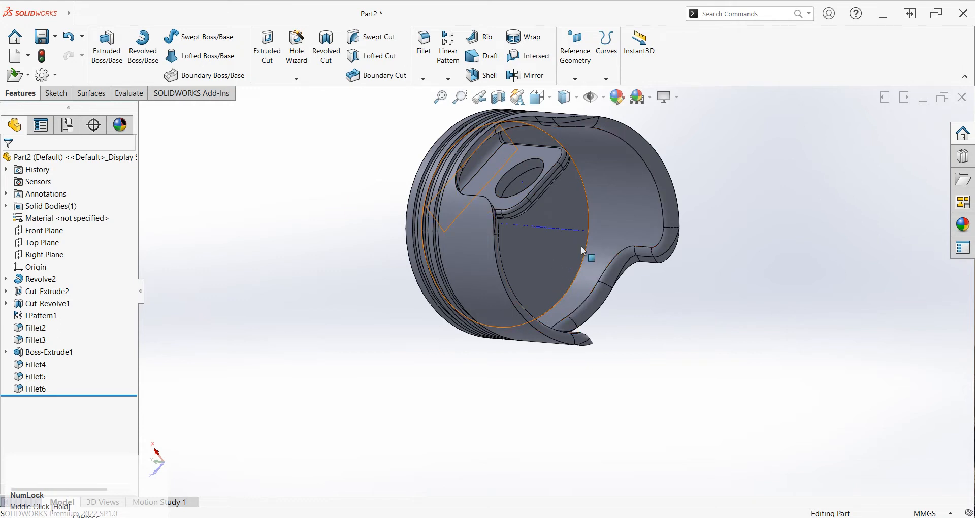
{"action": "middle_click_drag", "start_coordinate": [566, 248], "coordinate": [529, 398]}
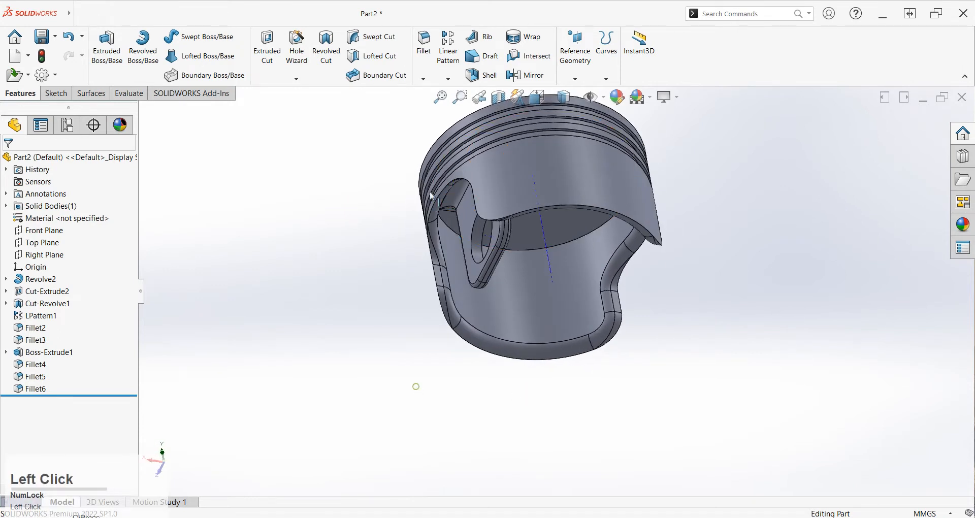
{"action": "left_click", "coordinate": [530, 74]}
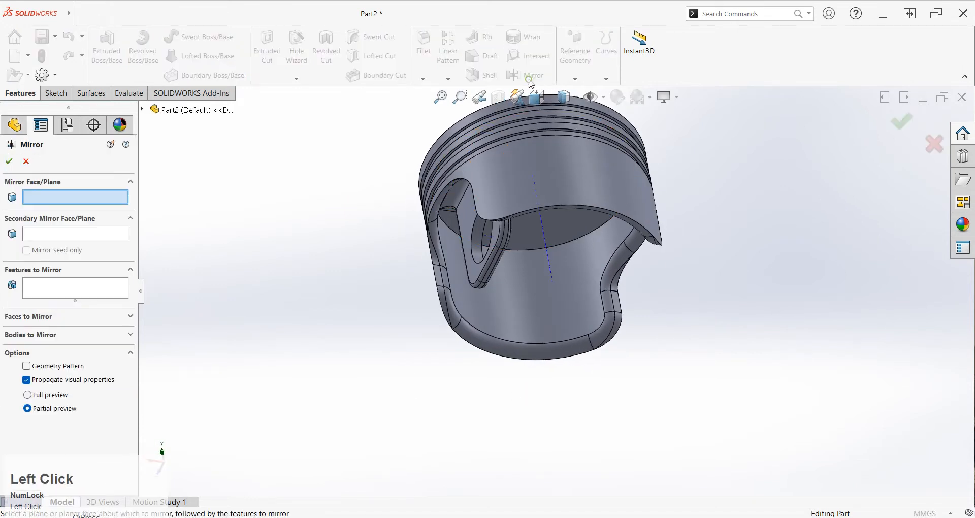
{"action": "left_click", "coordinate": [143, 109]}
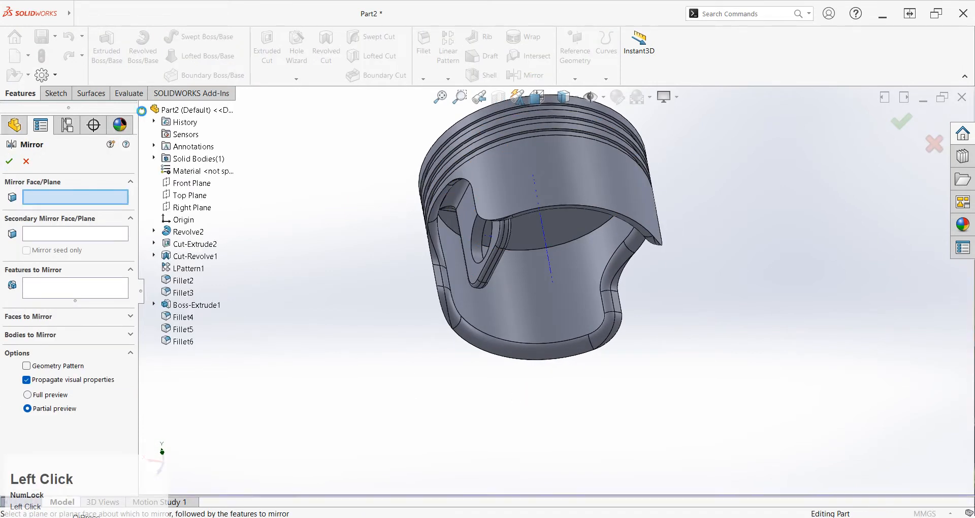
{"action": "left_click", "coordinate": [186, 207]}
Step: Select Boss-Extrude1, Fillet4, Fillet5 and Fillet6 as the features to mirror and complete the pin boss mirror across the Right Plane
{"action": "middle_click_drag", "start_coordinate": [315, 333], "coordinate": [290, 257]}
{"action": "left_click", "coordinate": [421, 279]}
{"action": "scroll", "coordinate": [450, 188], "scroll_direction": "down", "scroll_amount": 5}
{"action": "left_click", "coordinate": [437, 161]}
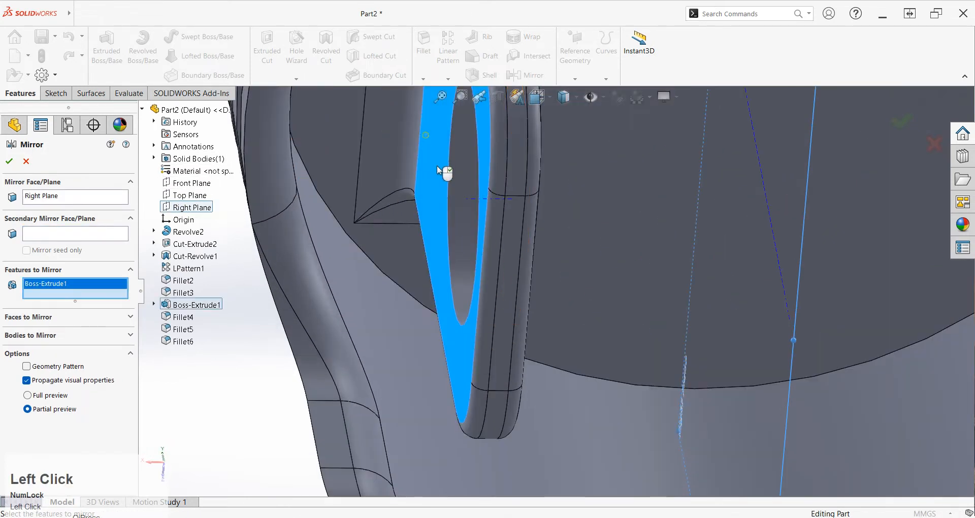
{"action": "left_click", "coordinate": [395, 144]}
{"action": "scroll", "coordinate": [473, 254], "scroll_direction": "up", "scroll_amount": 3}
{"action": "left_click", "coordinate": [522, 185]}
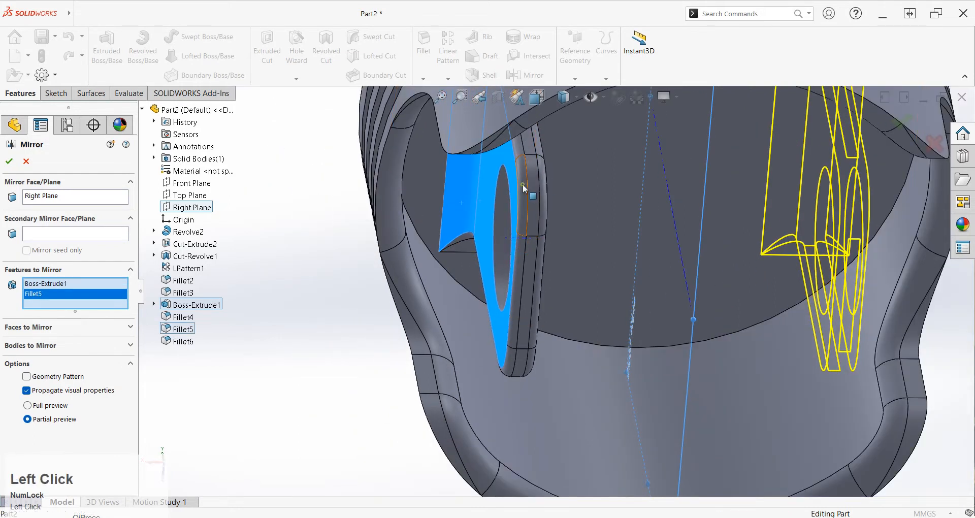
{"action": "scroll", "coordinate": [521, 366], "scroll_direction": "down", "scroll_amount": 2}
{"action": "left_click", "coordinate": [512, 352]}
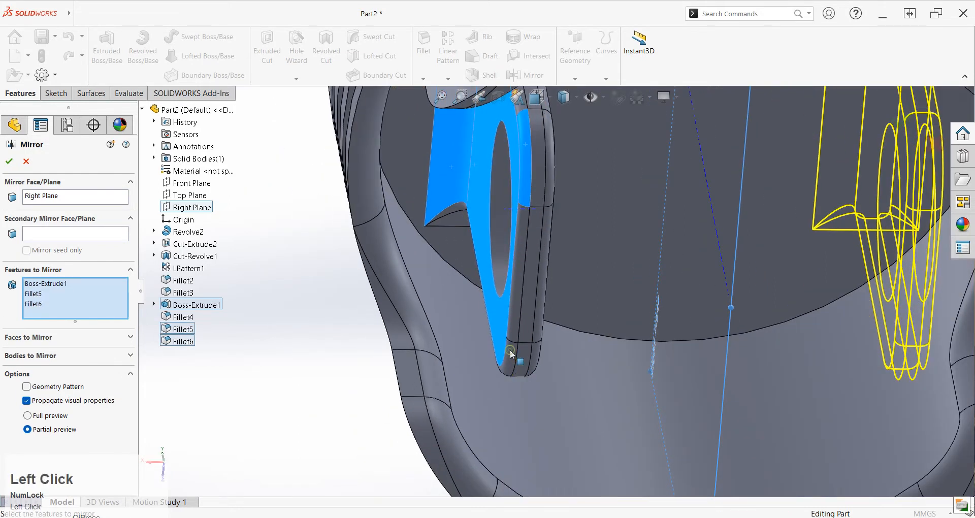
{"action": "scroll", "coordinate": [516, 344], "scroll_direction": "up", "scroll_amount": 4}
{"action": "middle_click_drag", "start_coordinate": [716, 247], "coordinate": [711, 183]}
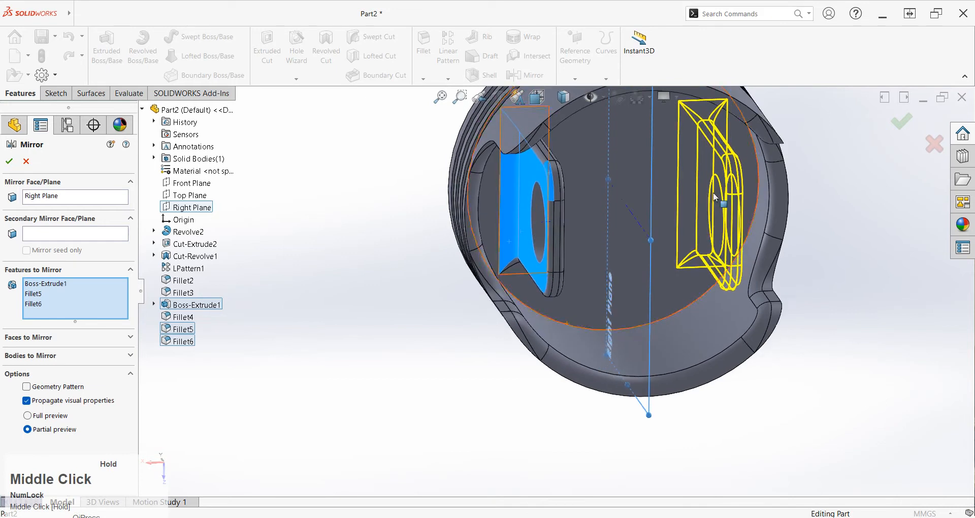
{"action": "left_click", "coordinate": [184, 318]}
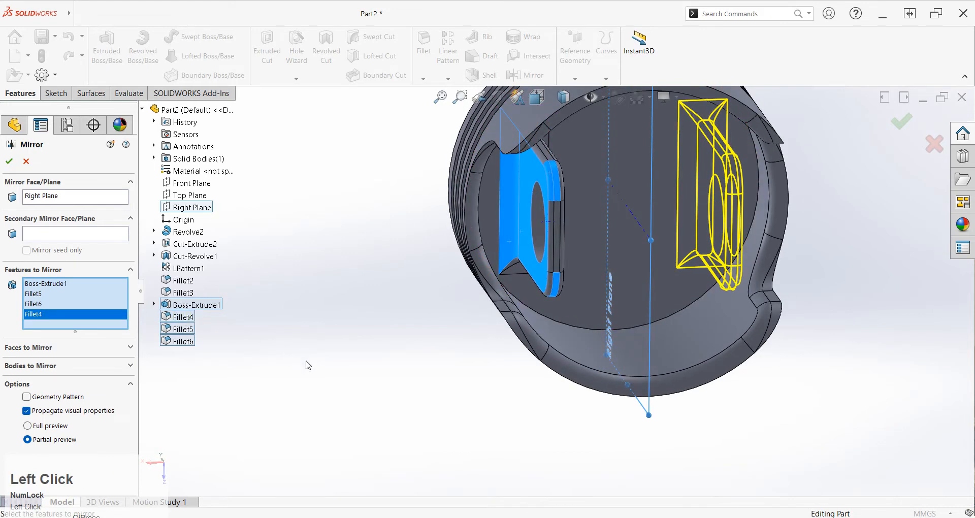
{"action": "left_click", "coordinate": [10, 162]}
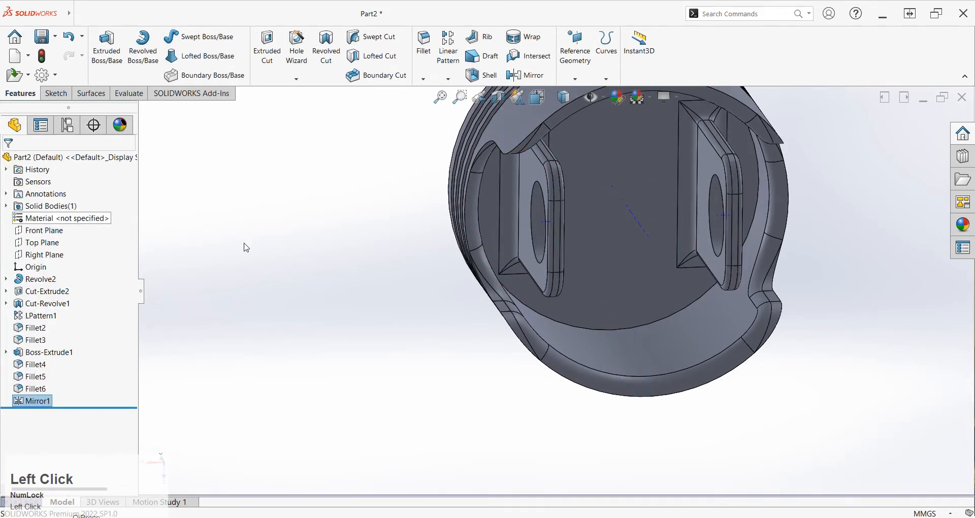
Step: Assign the 1060 Alloy material to the piston part
{"action": "scroll", "coordinate": [349, 255], "scroll_direction": "up", "scroll_amount": 3}
{"action": "middle_click_drag", "start_coordinate": [348, 255], "coordinate": [637, 244]}
{"action": "scroll", "coordinate": [637, 244], "scroll_direction": "up", "scroll_amount": 3}
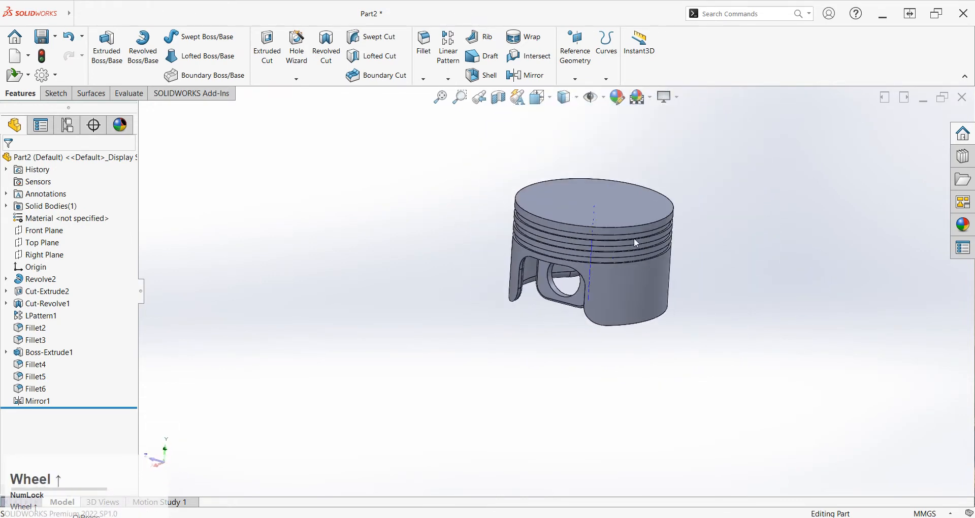
{"action": "right_click", "coordinate": [40, 218]}
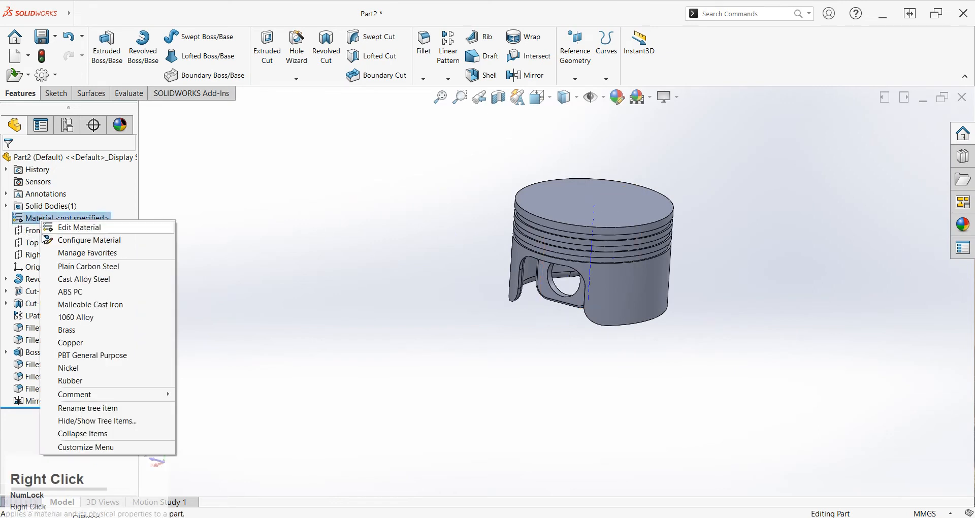
{"action": "left_click", "coordinate": [84, 317]}
{"action": "scroll", "coordinate": [709, 303], "scroll_direction": "down", "scroll_amount": 2}
{"action": "middle_click_drag", "start_coordinate": [710, 303], "coordinate": [555, 363]}
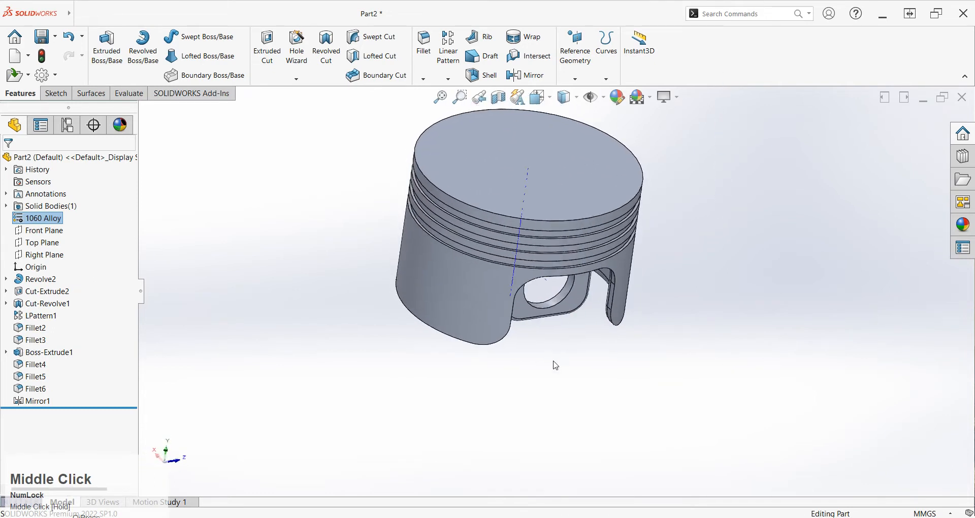
{"action": "left_click", "coordinate": [553, 360]}
Step: Start saving the part and browse to the Youtube Videos folder on New Volume (D:)
{"action": "left_click", "coordinate": [40, 37]}
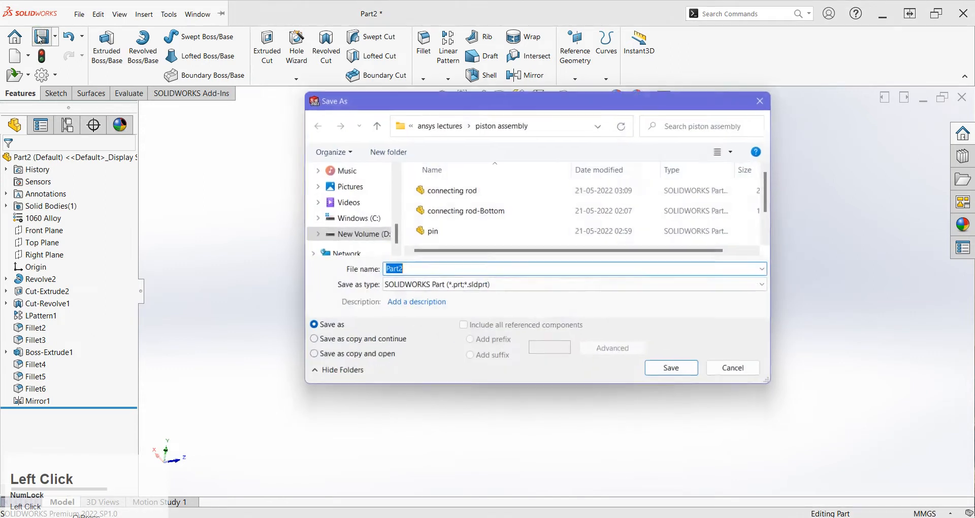
{"action": "scroll", "coordinate": [350, 223], "scroll_direction": "down", "scroll_amount": 1}
{"action": "left_click", "coordinate": [356, 218]}
{"action": "scroll", "coordinate": [451, 221], "scroll_direction": "down", "scroll_amount": 3}
{"action": "double_click", "coordinate": [451, 237]}
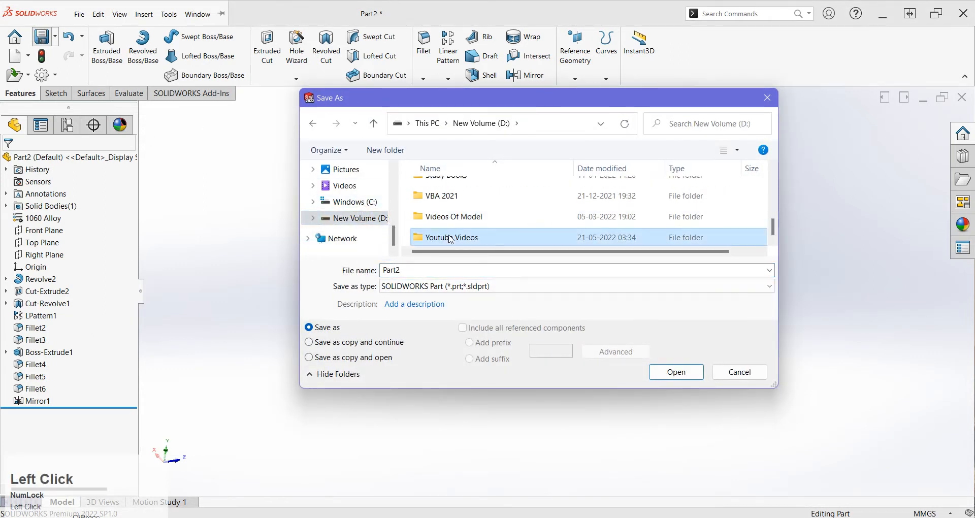
Step: Create a folder named "piston assembly" inside Youtube Videos and save the part in it as "piston"
{"action": "right_click", "coordinate": [640, 219]}
{"action": "mouse_move", "coordinate": [675, 358]}
{"action": "left_click", "coordinate": [807, 361]}
{"action": "key", "text": "BackSpace"}
{"action": "type", "text": "piston assembly"}
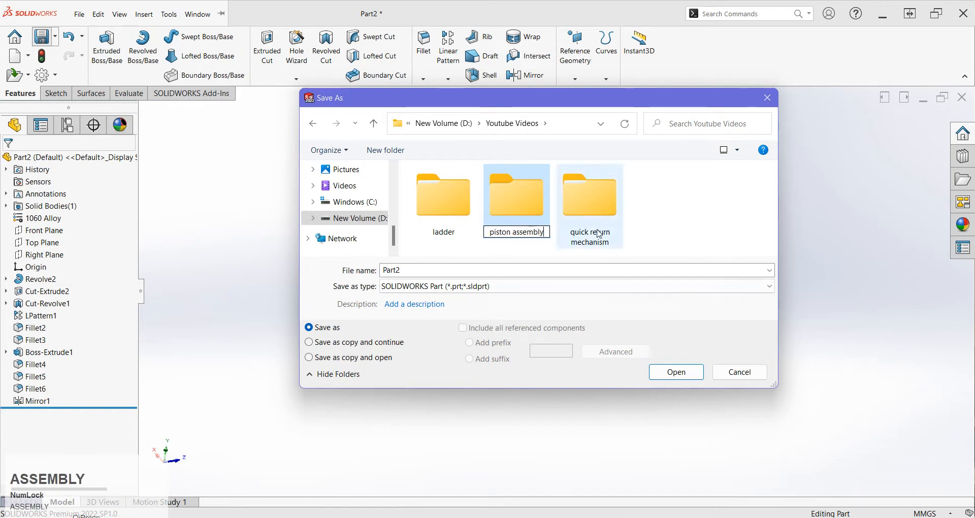
{"action": "left_click", "coordinate": [530, 210]}
{"action": "double_click", "coordinate": [534, 199]}
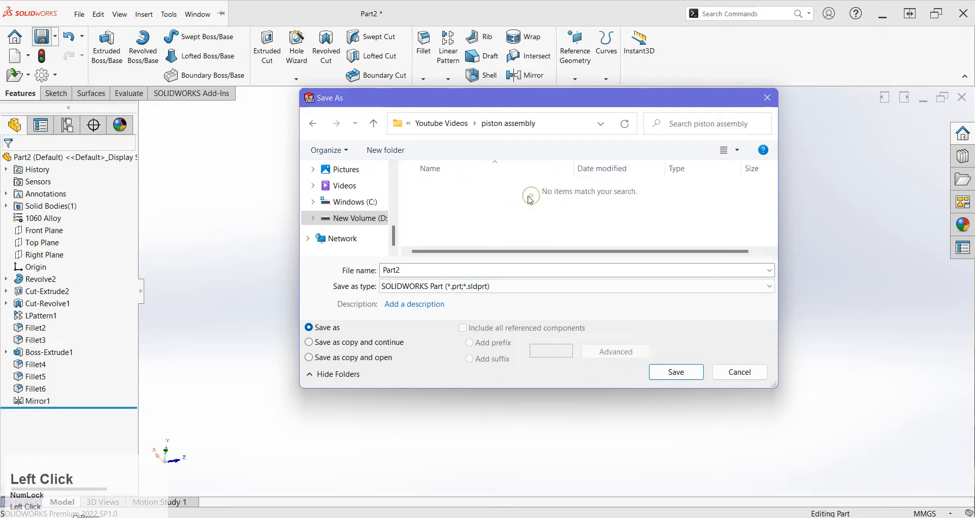
{"action": "left_click", "coordinate": [432, 270]}
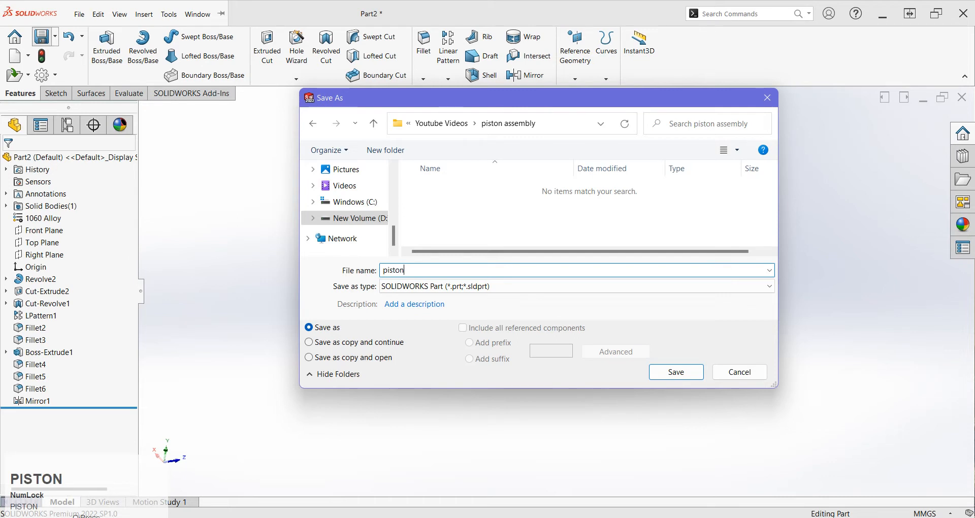
{"action": "left_click", "coordinate": [674, 372]}
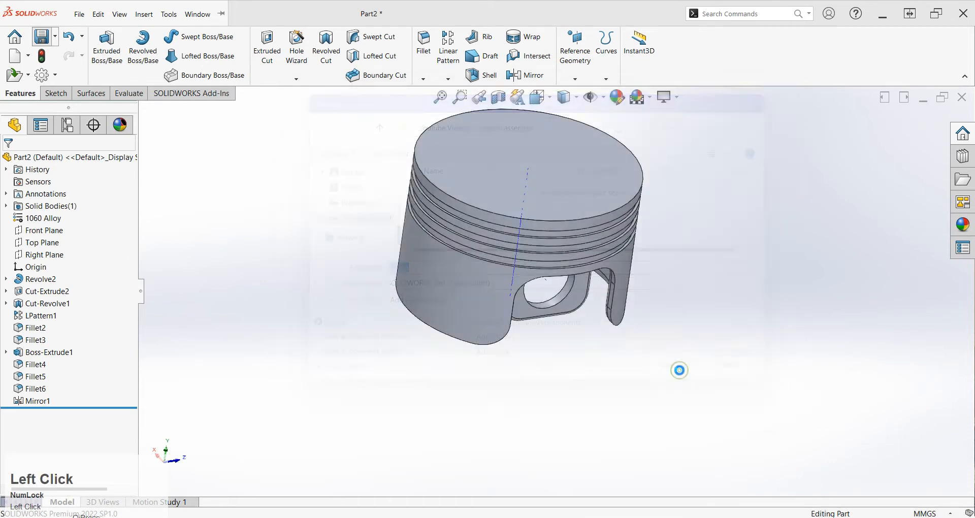
{"action": "middle_click_drag", "start_coordinate": [606, 361], "coordinate": [597, 335]}
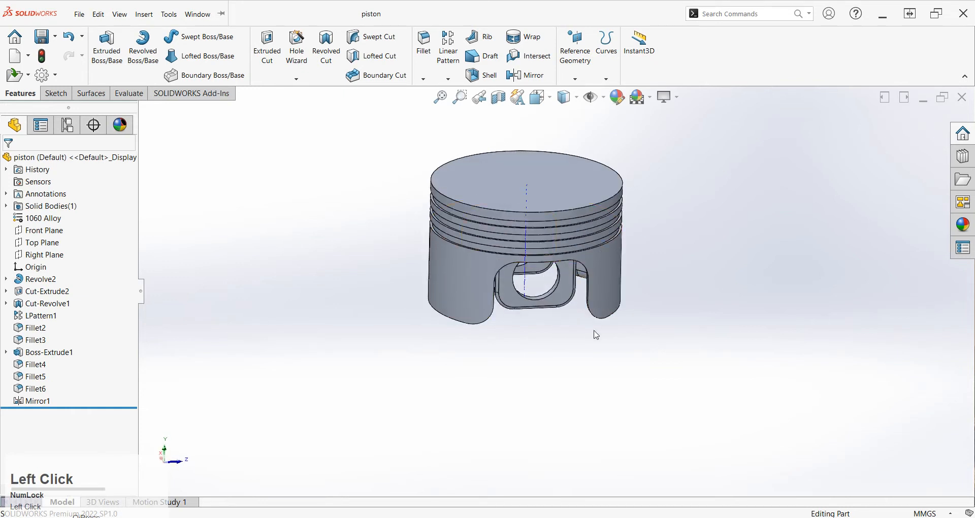
{"action": "scroll", "coordinate": [582, 267], "scroll_direction": "down", "scroll_amount": 2}
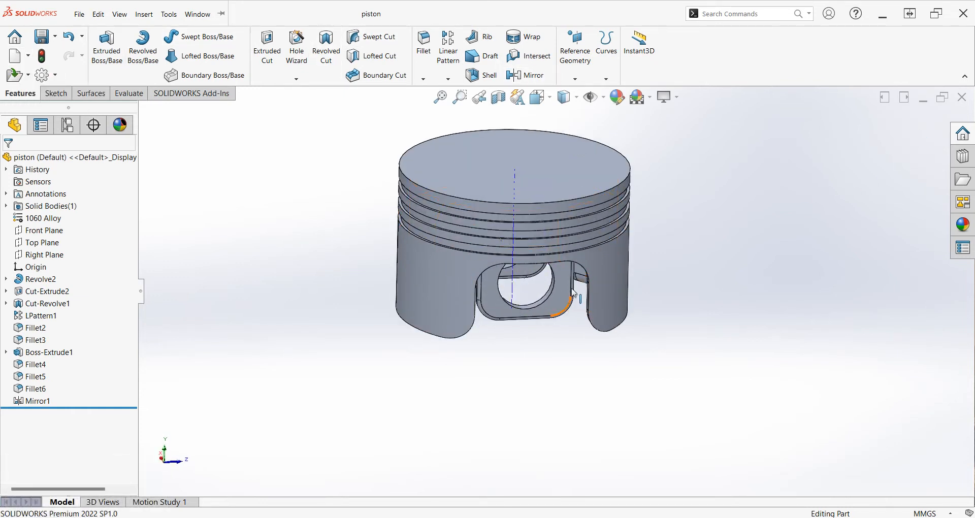
{"action": "scroll", "coordinate": [577, 353], "scroll_direction": "up", "scroll_amount": 2}
{"action": "middle_click_drag", "start_coordinate": [569, 333], "coordinate": [585, 310]}
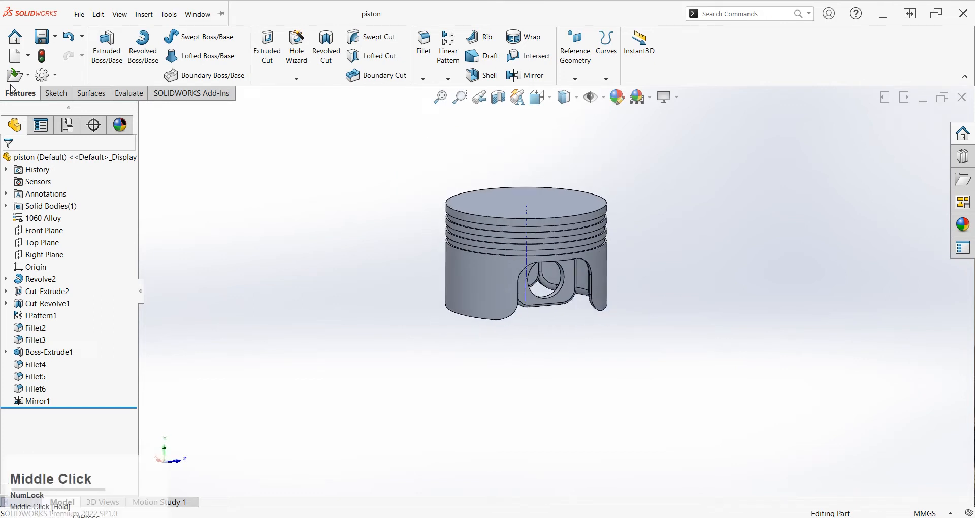
{"action": "left_click", "coordinate": [403, 352]}
{"action": "scroll", "coordinate": [574, 307], "scroll_direction": "down", "scroll_amount": 3}
{"action": "middle_click_drag", "start_coordinate": [549, 274], "coordinate": [571, 362]}
{"action": "left_click", "coordinate": [197, 14]}
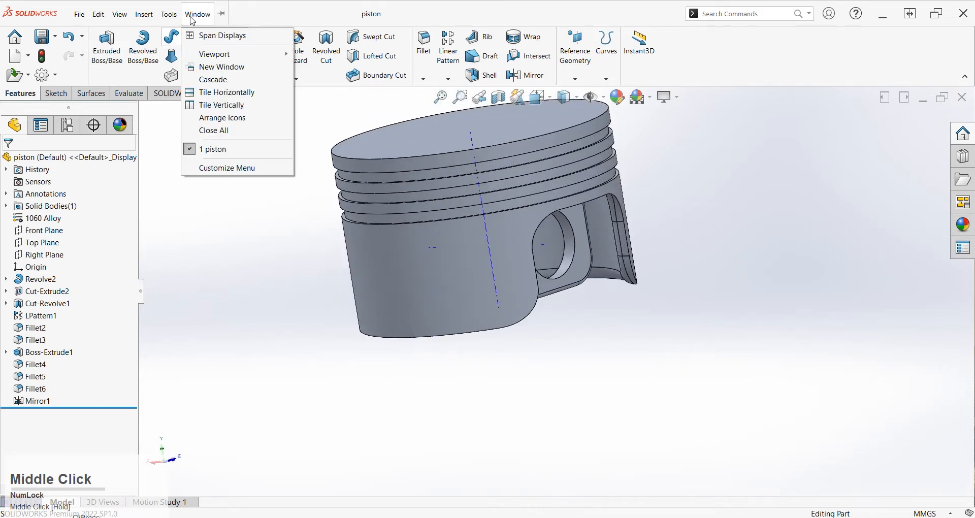
Step: Measure between the flat faces of the two opposite pin bosses, and close the measurement
{"action": "left_click", "coordinate": [129, 94]}
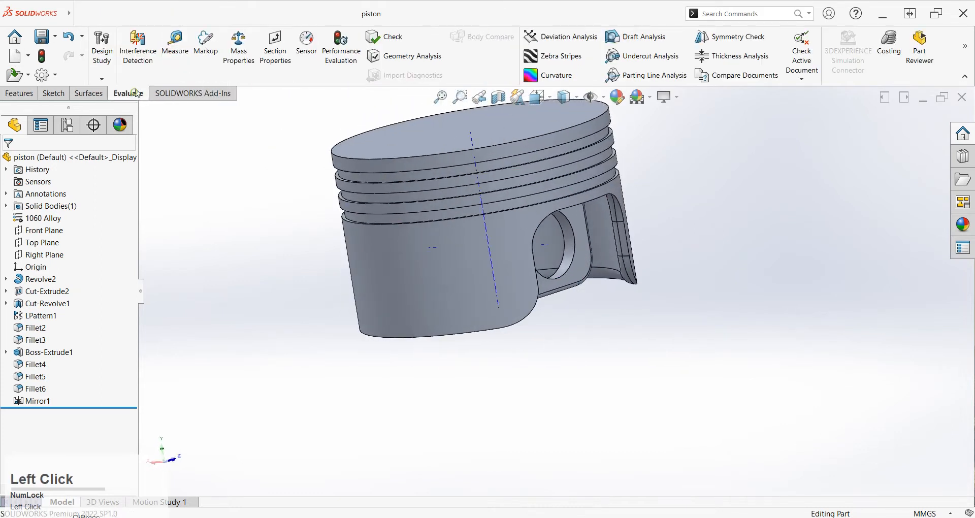
{"action": "left_click", "coordinate": [175, 48]}
{"action": "left_click", "coordinate": [581, 263]}
{"action": "middle_click_drag", "start_coordinate": [583, 264], "coordinate": [681, 271]}
{"action": "scroll", "coordinate": [674, 270], "scroll_direction": "up", "scroll_amount": 2}
{"action": "scroll", "coordinate": [575, 275], "scroll_direction": "down", "scroll_amount": 3}
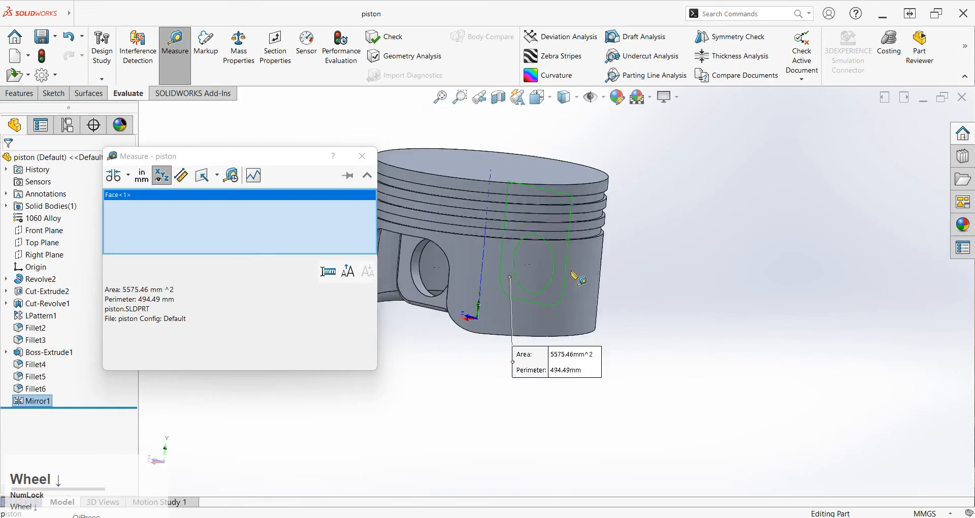
{"action": "scroll", "coordinate": [427, 300], "scroll_direction": "up", "scroll_amount": 1}
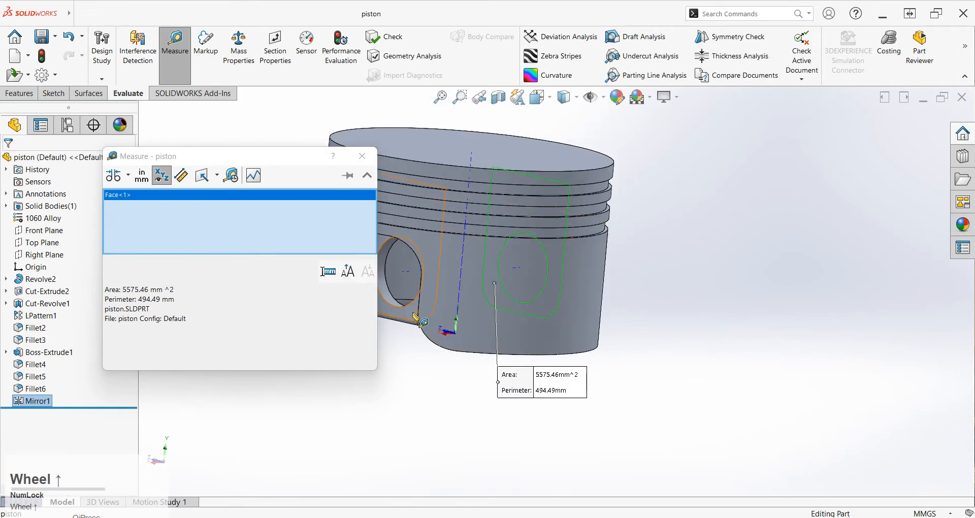
{"action": "left_click", "coordinate": [413, 312]}
{"action": "middle_click_drag", "start_coordinate": [568, 388], "coordinate": [536, 384]}
{"action": "left_click", "coordinate": [375, 156]}
Step: Check the diameter of the hole in the pin boss
{"action": "scroll", "coordinate": [394, 381], "scroll_direction": "up", "scroll_amount": 2}
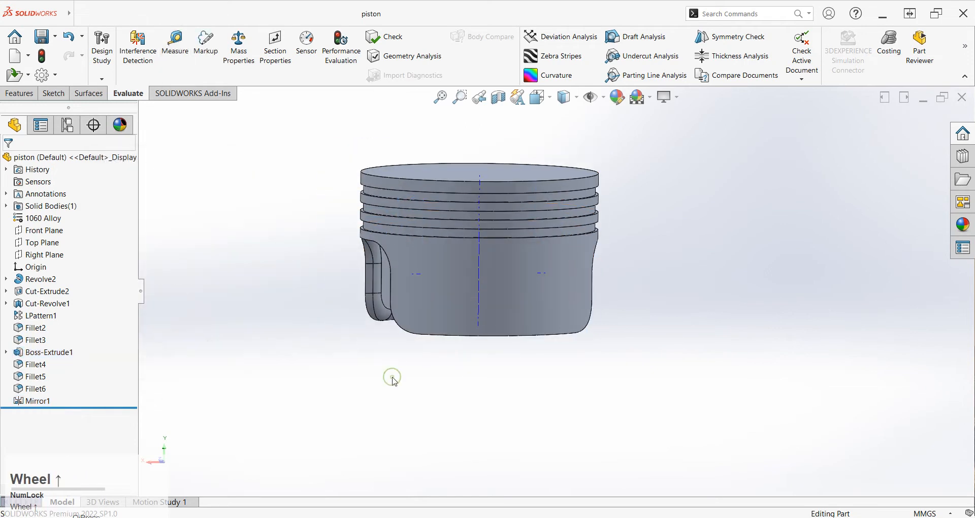
{"action": "middle_click_drag", "start_coordinate": [231, 362], "coordinate": [312, 376]}
{"action": "scroll", "coordinate": [421, 294], "scroll_direction": "down", "scroll_amount": 2}
{"action": "left_click", "coordinate": [427, 284]}
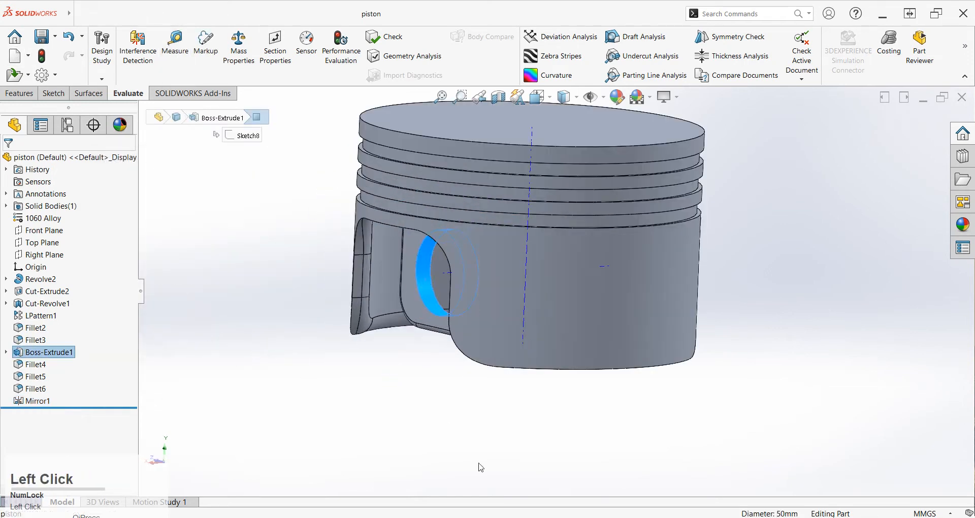
{"action": "left_click", "coordinate": [394, 403]}
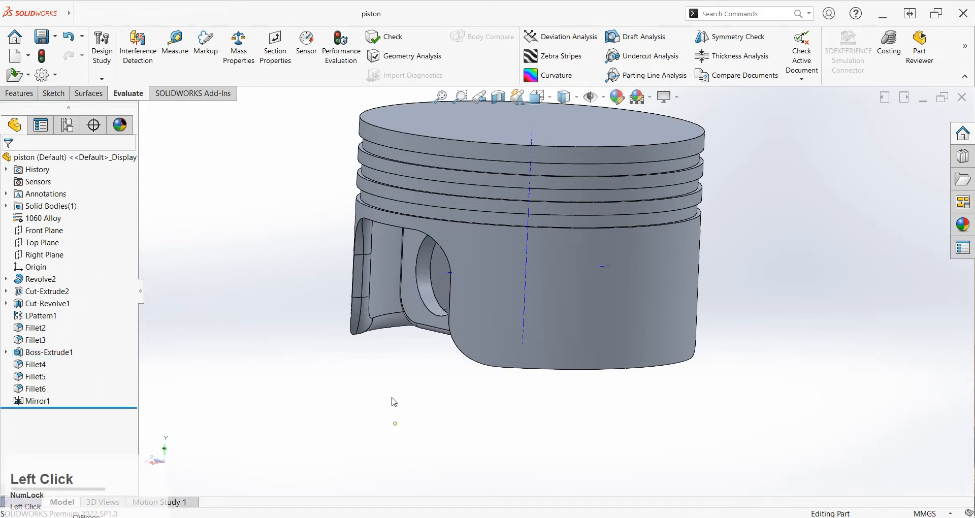
Step: Create a new part document and open a sketch on the Front Plane
{"action": "left_click", "coordinate": [20, 60]}
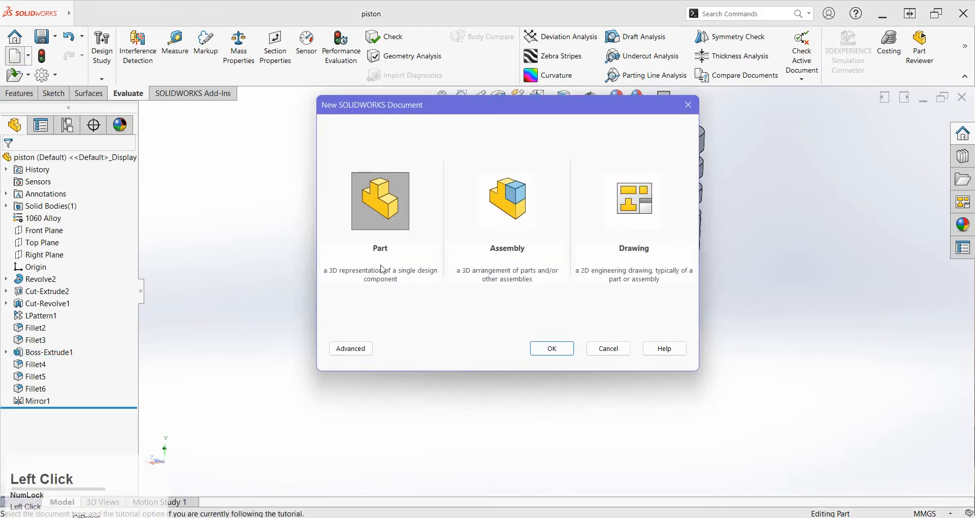
{"action": "left_click", "coordinate": [548, 343]}
{"action": "scroll", "coordinate": [550, 338], "scroll_direction": "up", "scroll_amount": 1}
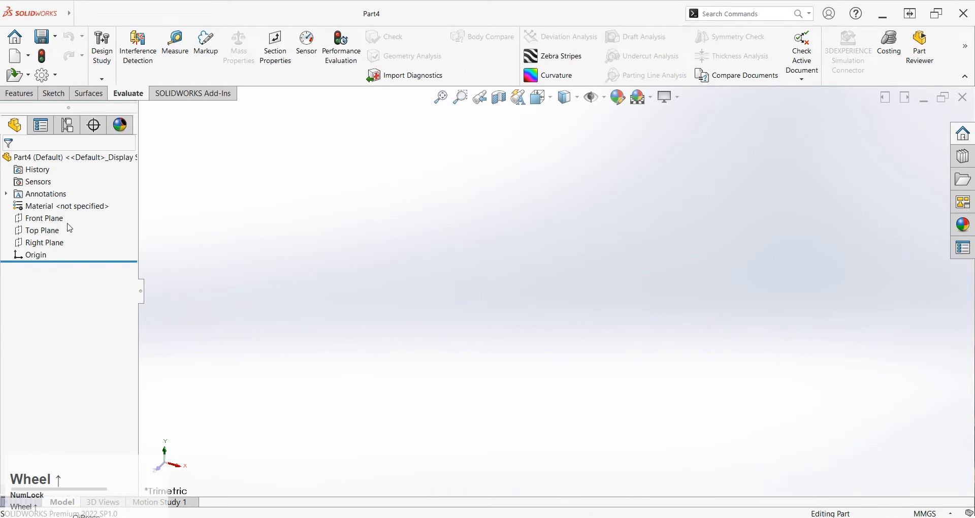
{"action": "left_click", "coordinate": [45, 218]}
{"action": "left_click", "coordinate": [67, 198]}
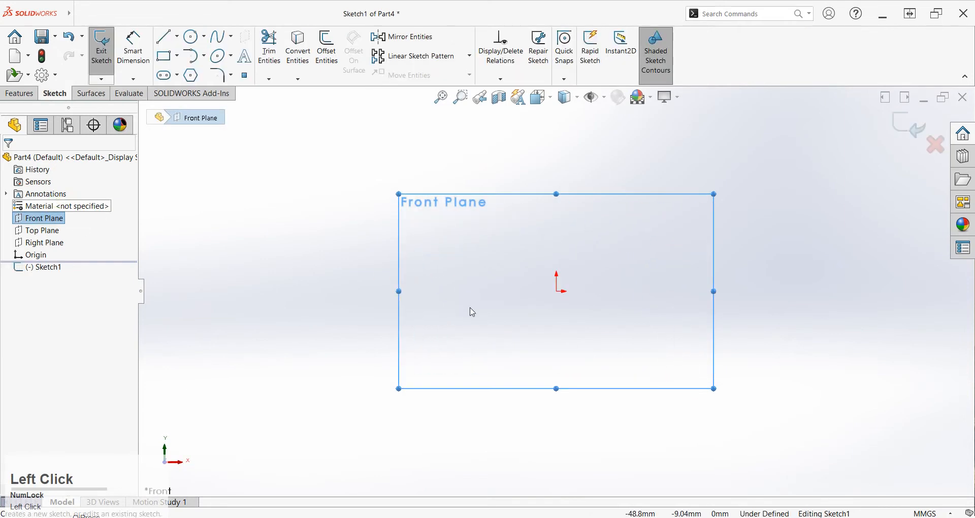
Step: Sketch a circle centred on the origin and set its diameter to 50 mm
{"action": "right_click_drag", "start_coordinate": [473, 312], "coordinate": [597, 305]}
{"action": "left_click", "coordinate": [557, 291]}
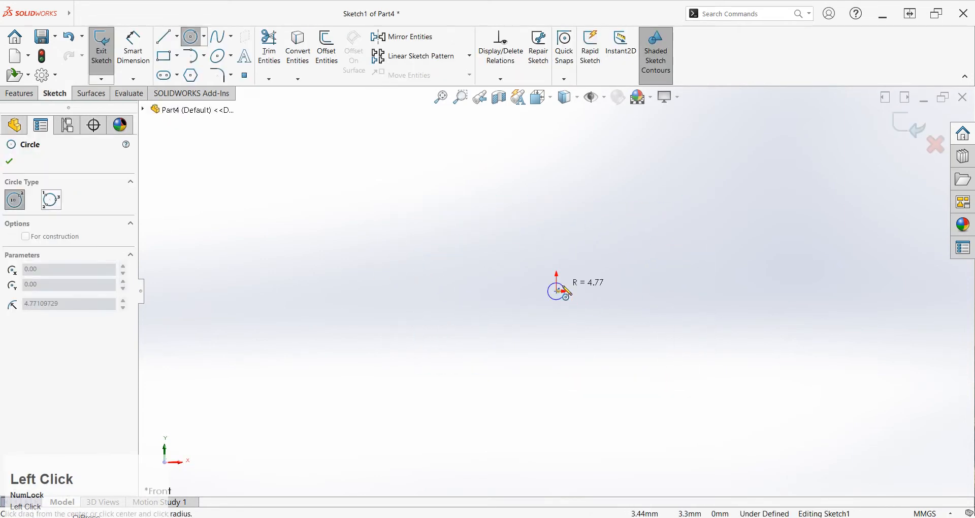
{"action": "left_click", "coordinate": [593, 242]}
{"action": "right_click_drag", "start_coordinate": [698, 390], "coordinate": [666, 196]}
{"action": "left_click", "coordinate": [621, 283]}
{"action": "left_click", "coordinate": [693, 279]}
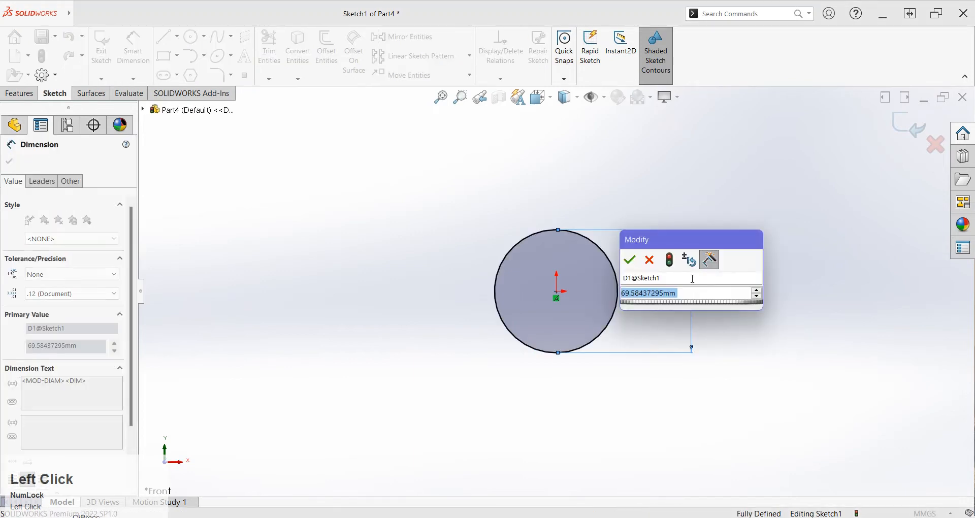
{"action": "type", "text": "50"}
{"action": "key", "text": "Return"}
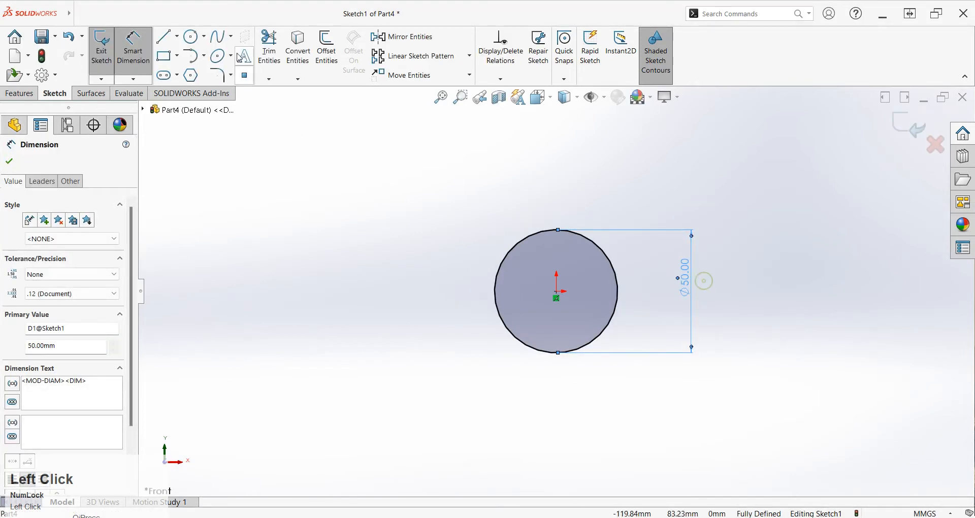
Step: Add a smaller concentric circle at the origin and set its diameter to 30 mm
{"action": "left_click", "coordinate": [196, 44]}
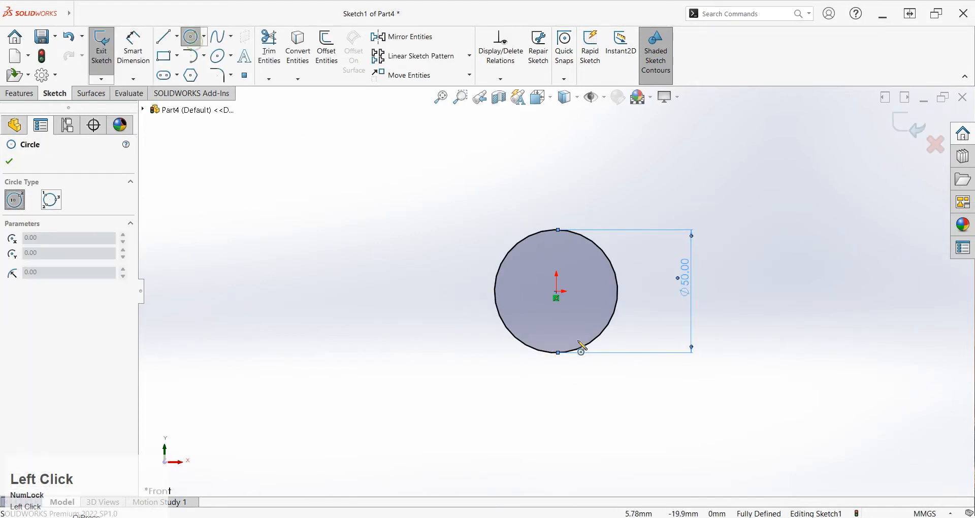
{"action": "left_click", "coordinate": [558, 291]}
{"action": "left_click", "coordinate": [585, 280]}
{"action": "right_click_drag", "start_coordinate": [393, 352], "coordinate": [401, 310]}
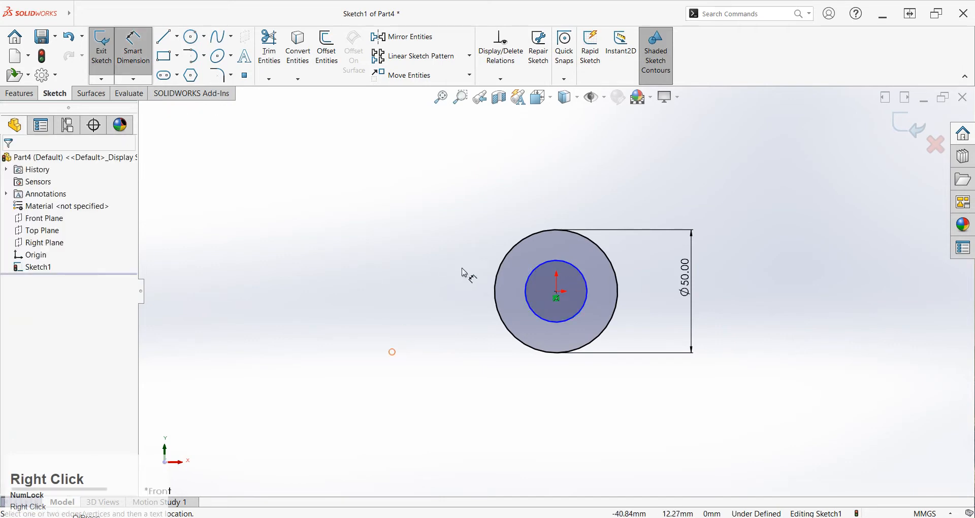
{"action": "left_click", "coordinate": [532, 292]}
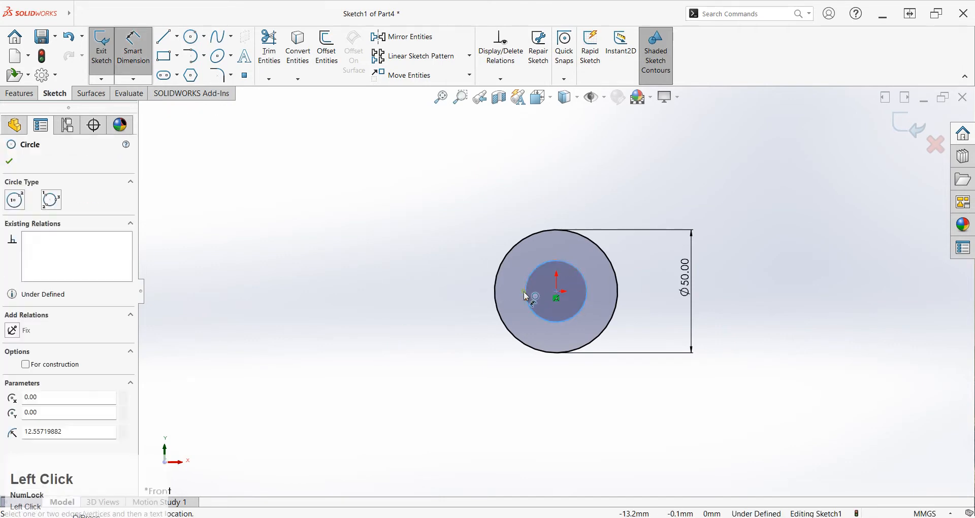
{"action": "left_click", "coordinate": [432, 328]}
{"action": "type", "text": "30"}
{"action": "key", "text": "Return"}
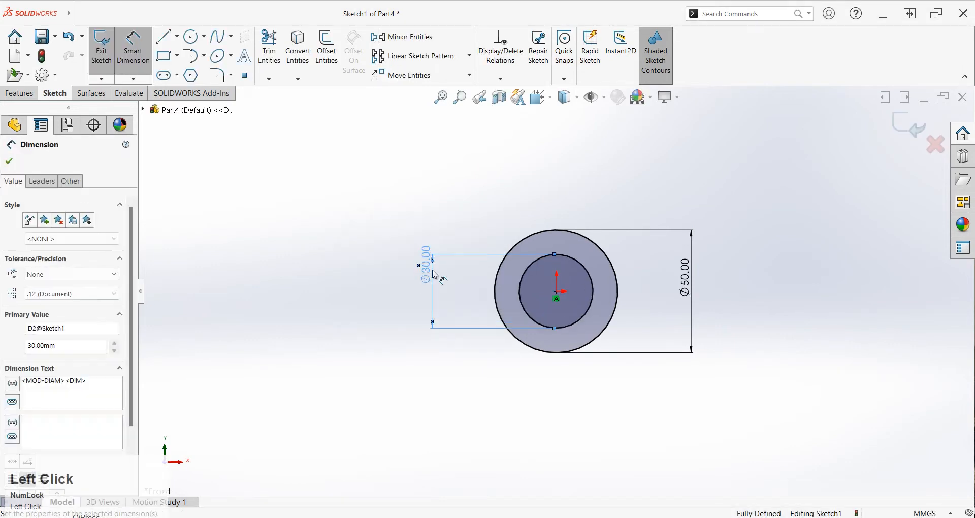
Step: Extrude the ring profile as a boss with a Mid Plane end condition and a depth of 120 mm
{"action": "left_click", "coordinate": [413, 274]}
{"action": "scroll", "coordinate": [401, 285], "scroll_direction": "up", "scroll_amount": 3}
{"action": "mouse_move", "coordinate": [666, 310]}
{"action": "middle_mouse_down"}
{"action": "mouse_move", "coordinate": [636, 316]}
{"action": "mouse_move", "coordinate": [588, 294]}
{"action": "middle_mouse_up"}
{"action": "scroll", "coordinate": [587, 293], "scroll_direction": "down", "scroll_amount": 1}
{"action": "left_click", "coordinate": [24, 94]}
{"action": "left_click", "coordinate": [107, 48]}
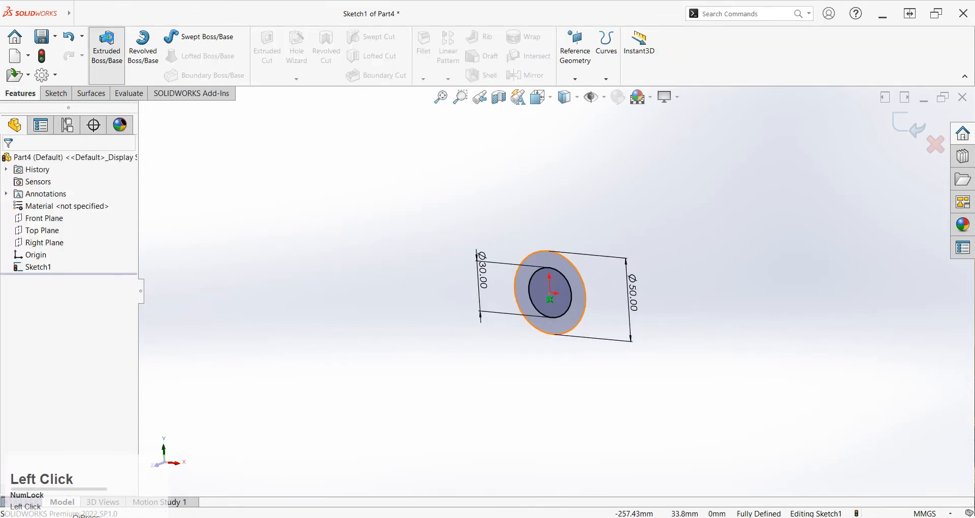
{"action": "left_click", "coordinate": [60, 239]}
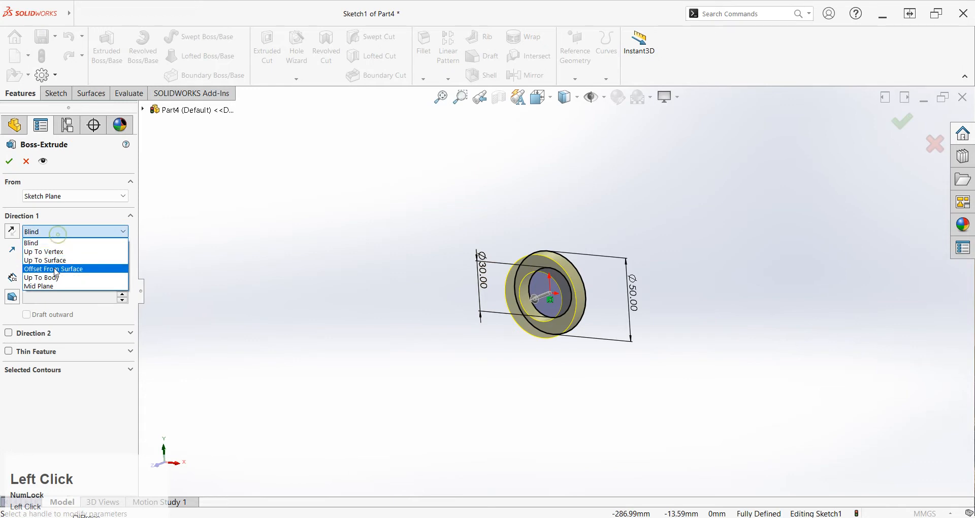
{"action": "left_click", "coordinate": [60, 295]}
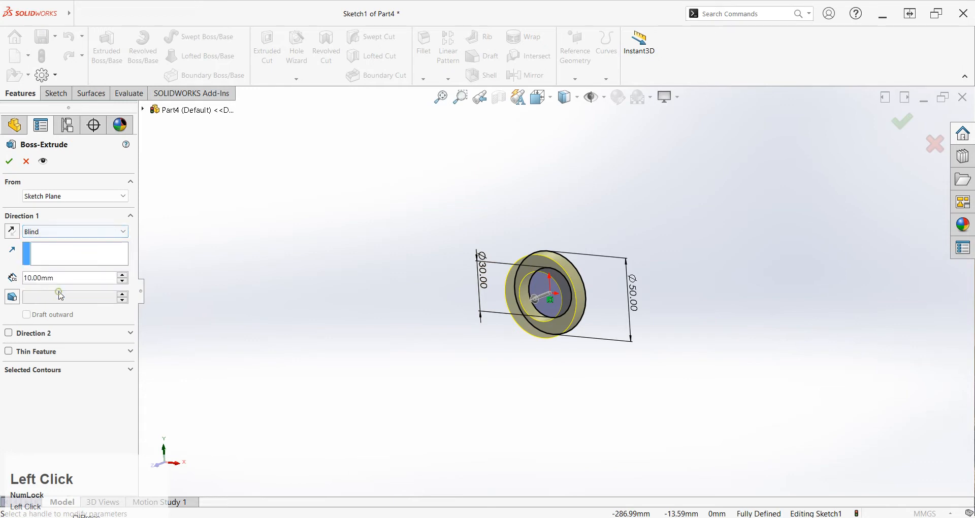
{"action": "left_click", "coordinate": [59, 231]}
{"action": "left_click", "coordinate": [59, 282]}
{"action": "type", "text": "120"}
{"action": "key", "text": "Return"}
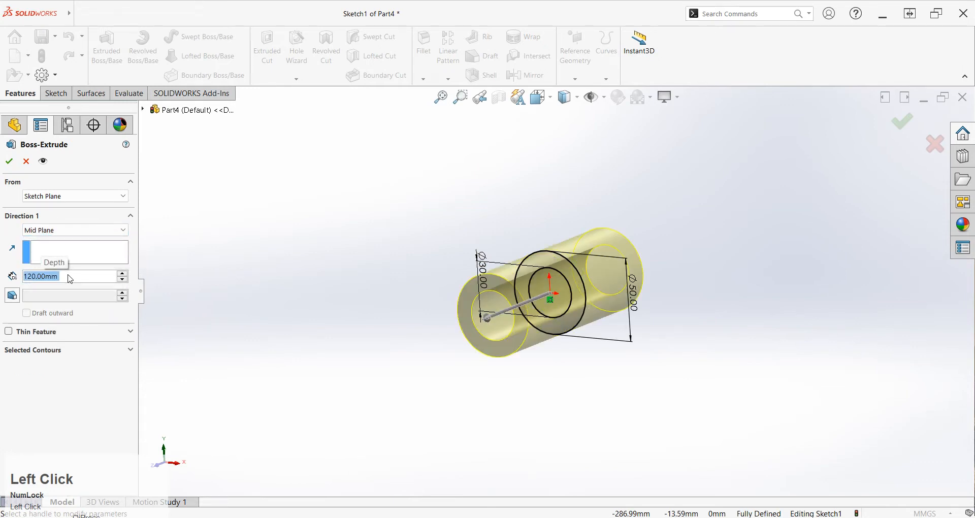
{"action": "left_click", "coordinate": [9, 163]}
{"action": "scroll", "coordinate": [301, 301], "scroll_direction": "down", "scroll_amount": 2}
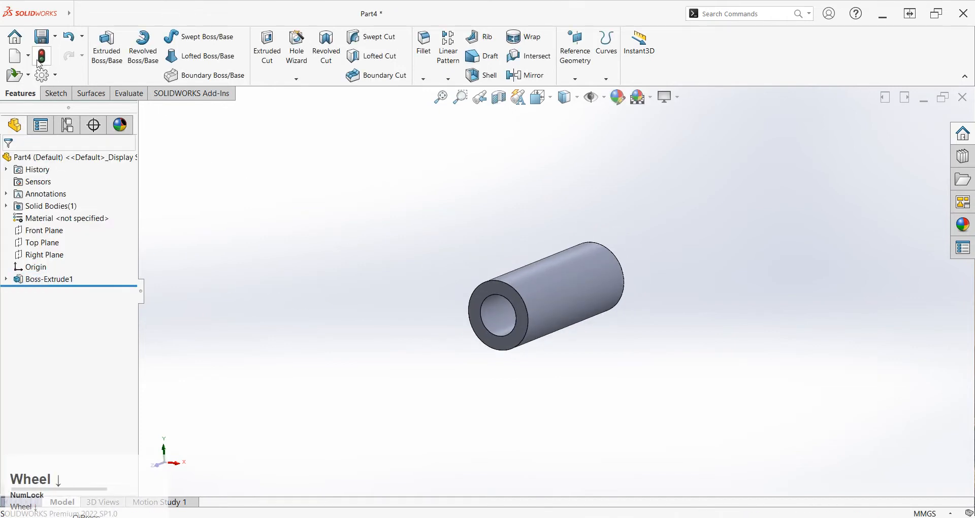
Step: Save the part as "piston pin" in the piston assembly folder and close it
{"action": "left_click", "coordinate": [43, 37]}
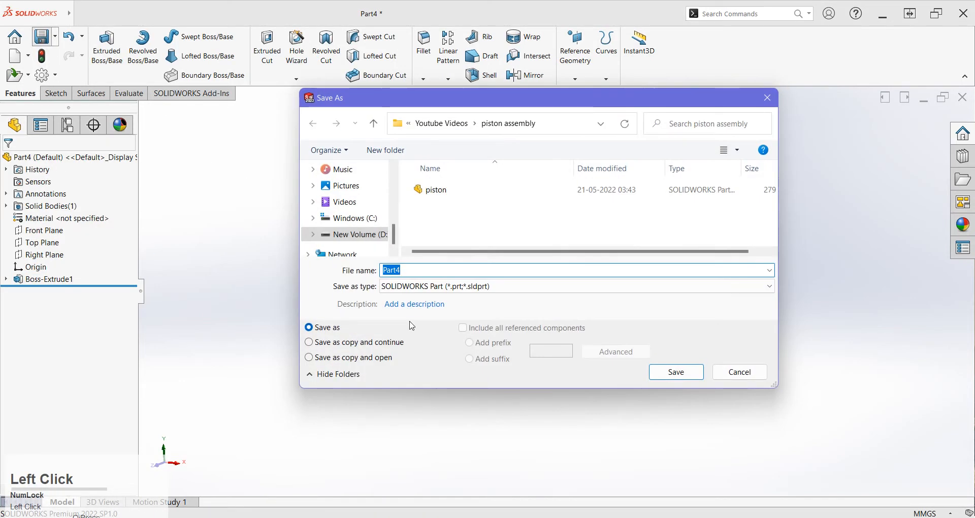
{"action": "type", "text": "piston"}
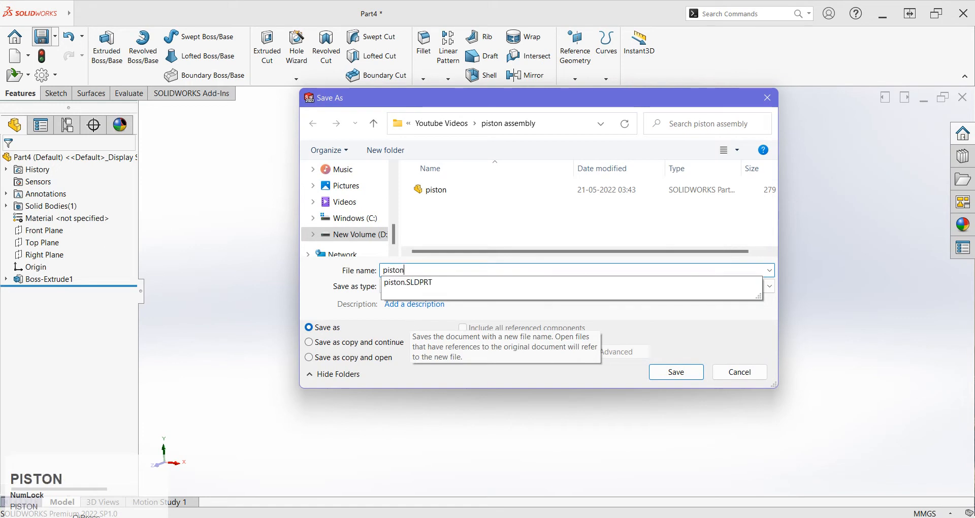
{"action": "type", "text": " pin"}
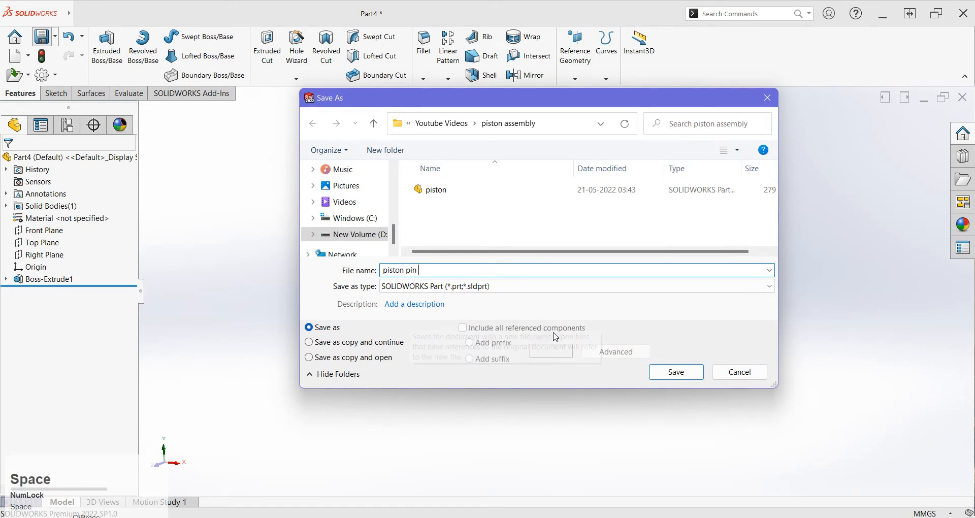
{"action": "left_click", "coordinate": [681, 371]}
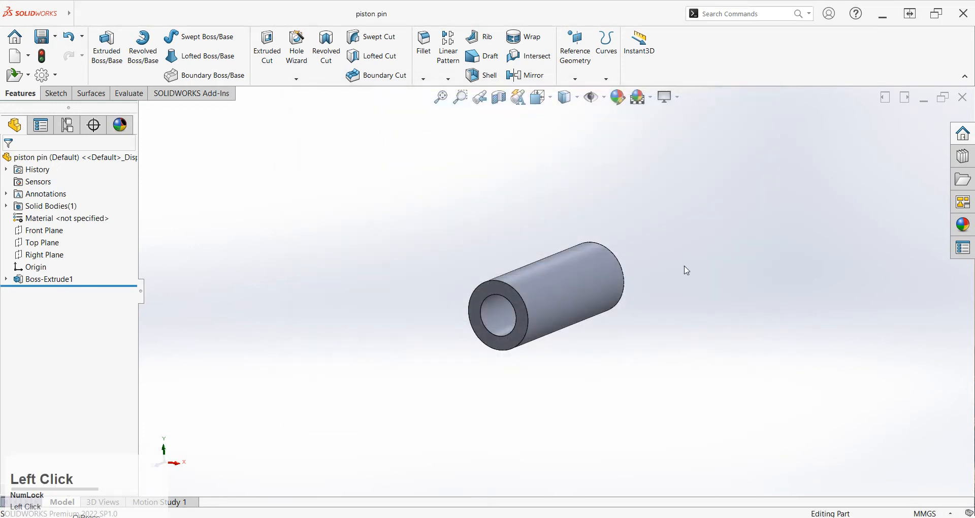
{"action": "middle_click_drag", "start_coordinate": [687, 265], "coordinate": [696, 303]}
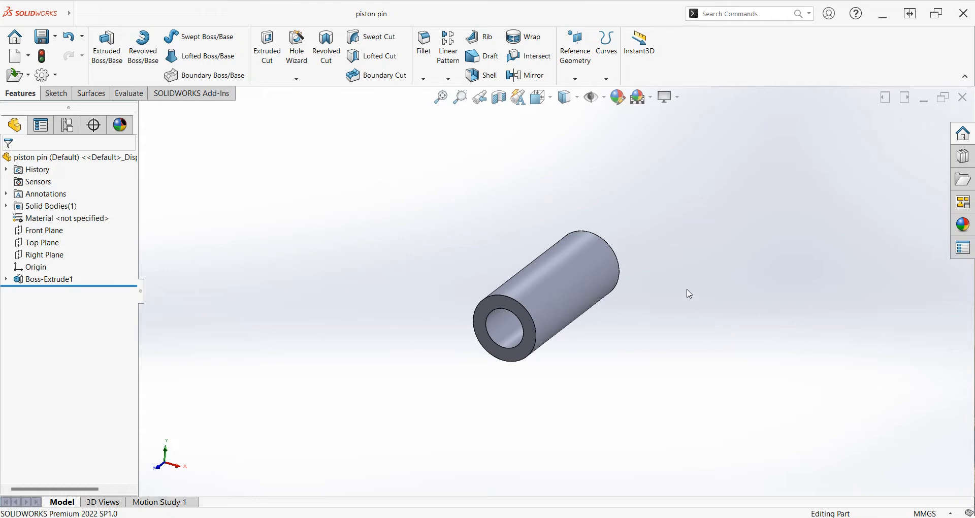
{"action": "left_click", "coordinate": [683, 280]}
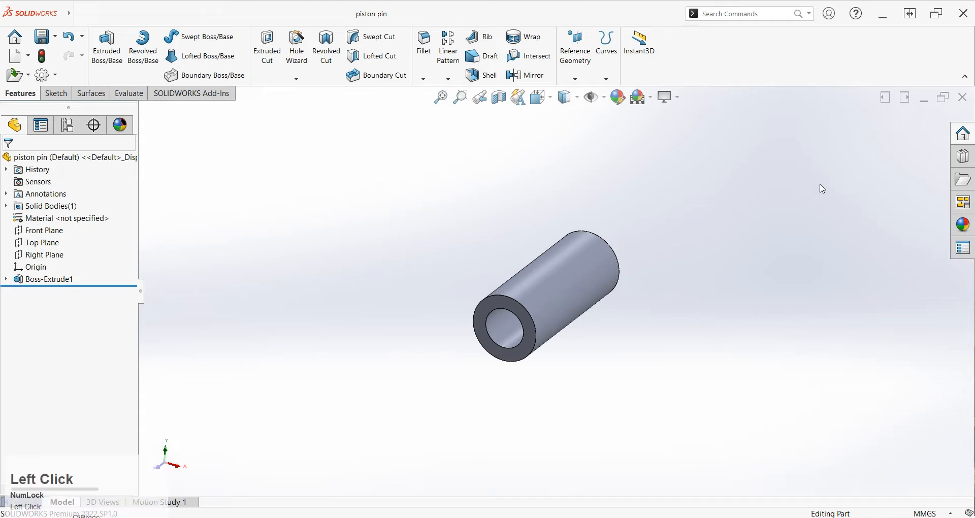
{"action": "left_click", "coordinate": [964, 100]}
Step: Measure the distance between the two pin bosses inside the piston
{"action": "scroll", "coordinate": [447, 355], "scroll_direction": "up", "scroll_amount": 2}
{"action": "middle_click_drag", "start_coordinate": [457, 353], "coordinate": [314, 301]}
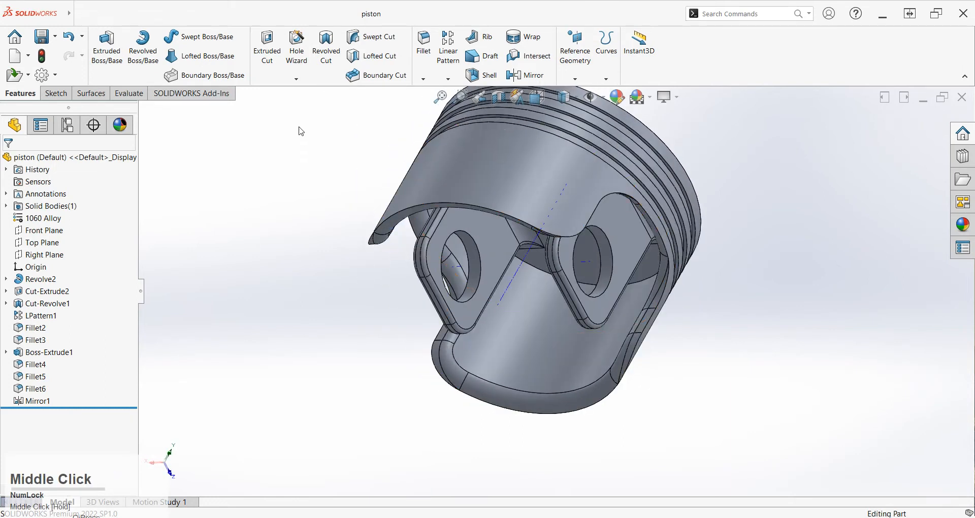
{"action": "left_click", "coordinate": [129, 93]}
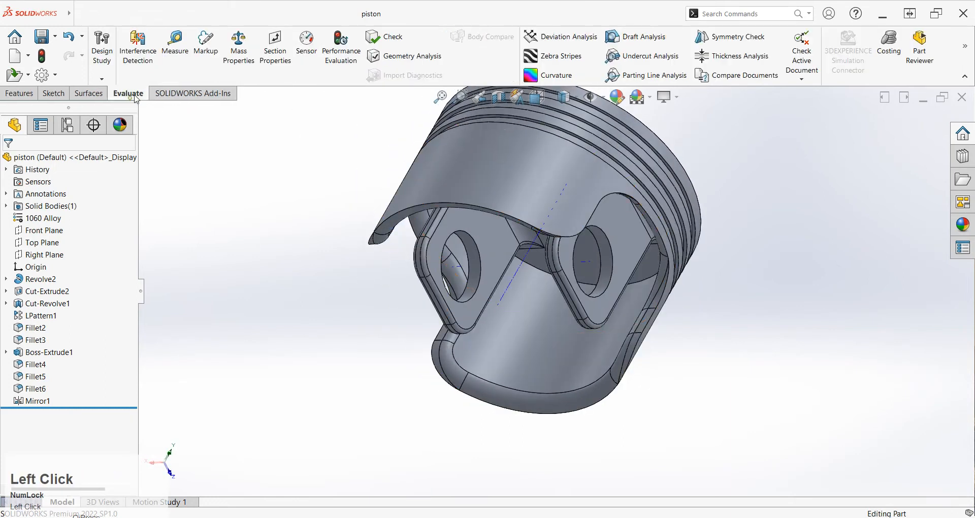
{"action": "left_click", "coordinate": [174, 46]}
{"action": "left_click", "coordinate": [495, 246]}
{"action": "middle_click_drag", "start_coordinate": [496, 246], "coordinate": [628, 384]}
{"action": "left_click", "coordinate": [586, 239]}
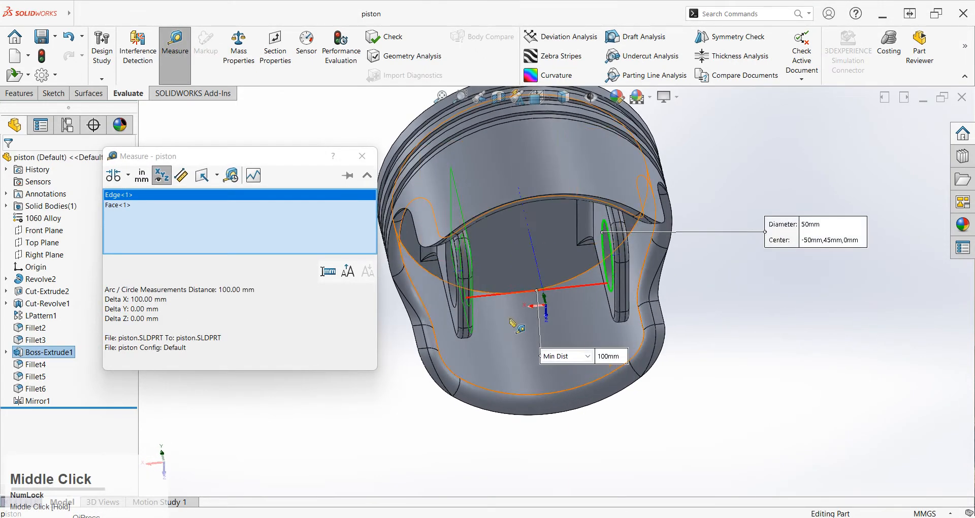
{"action": "left_click", "coordinate": [362, 157]}
Step: Edit the pin boss extrusion to a depth of 15 mm with a start offset of 45 mm
{"action": "scroll", "coordinate": [365, 369], "scroll_direction": "up", "scroll_amount": 2}
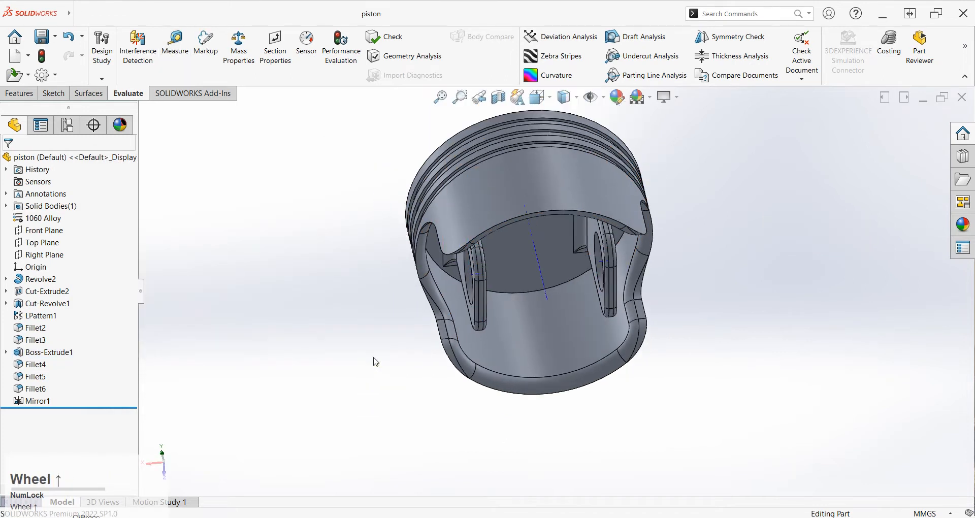
{"action": "scroll", "coordinate": [465, 261], "scroll_direction": "down", "scroll_amount": 2}
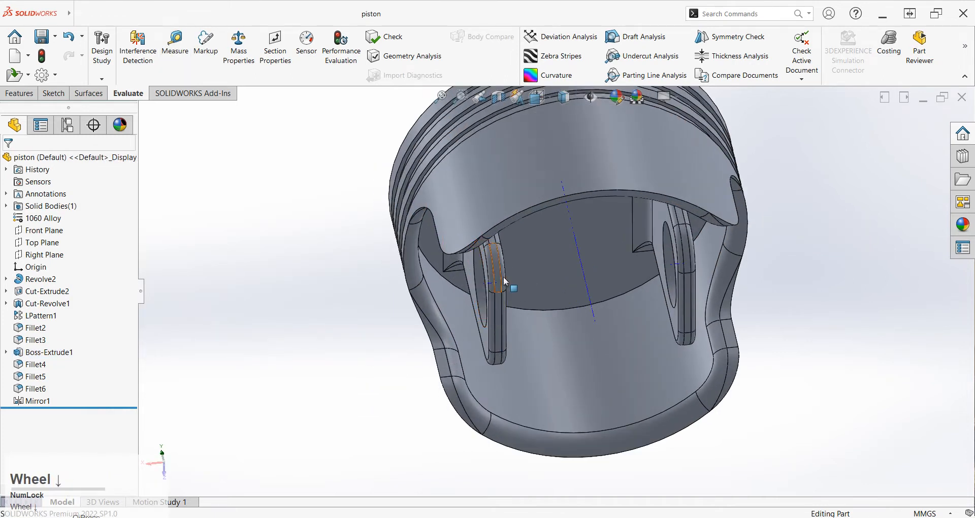
{"action": "left_click", "coordinate": [43, 353]}
{"action": "left_click", "coordinate": [53, 326]}
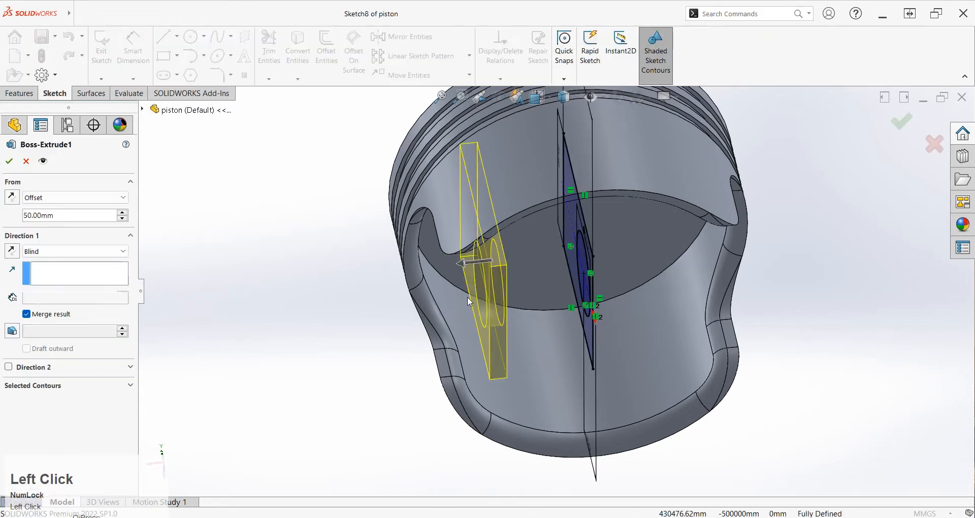
{"action": "type", "text": "15"}
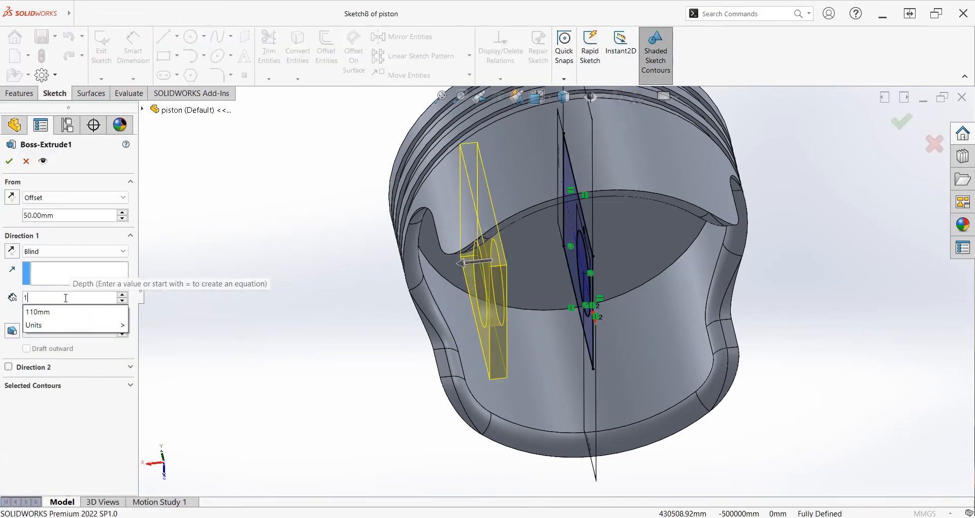
{"action": "key", "text": "Return"}
{"action": "left_click", "coordinate": [71, 218]}
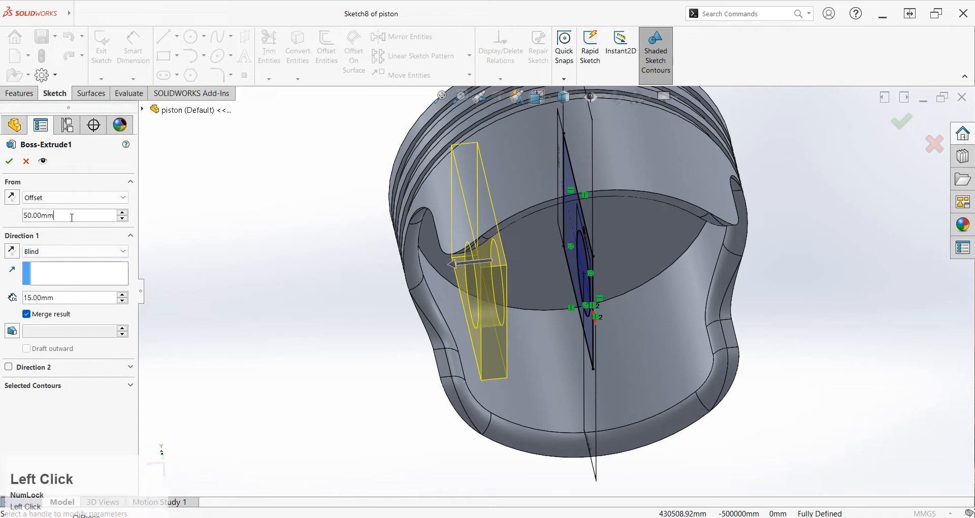
{"action": "type", "text": "45"}
{"action": "key", "text": "Return"}
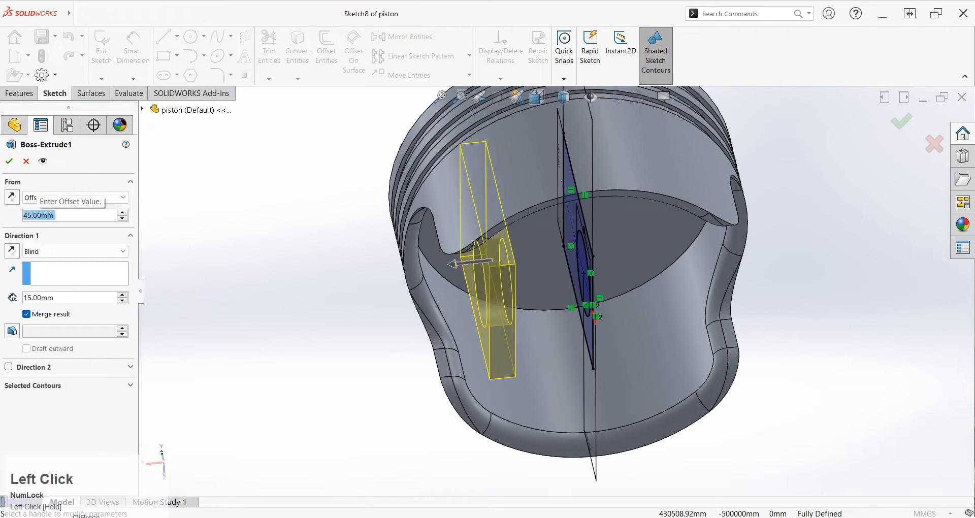
{"action": "left_click", "coordinate": [10, 161]}
Step: Set the radius of the fillet around the pin boss's outer edges to 5 mm
{"action": "scroll", "coordinate": [266, 318], "scroll_direction": "up", "scroll_amount": 3}
{"action": "middle_click_drag", "start_coordinate": [266, 318], "coordinate": [508, 330]}
{"action": "scroll", "coordinate": [596, 336], "scroll_direction": "down", "scroll_amount": 2}
{"action": "middle_click_drag", "start_coordinate": [596, 337], "coordinate": [598, 293]}
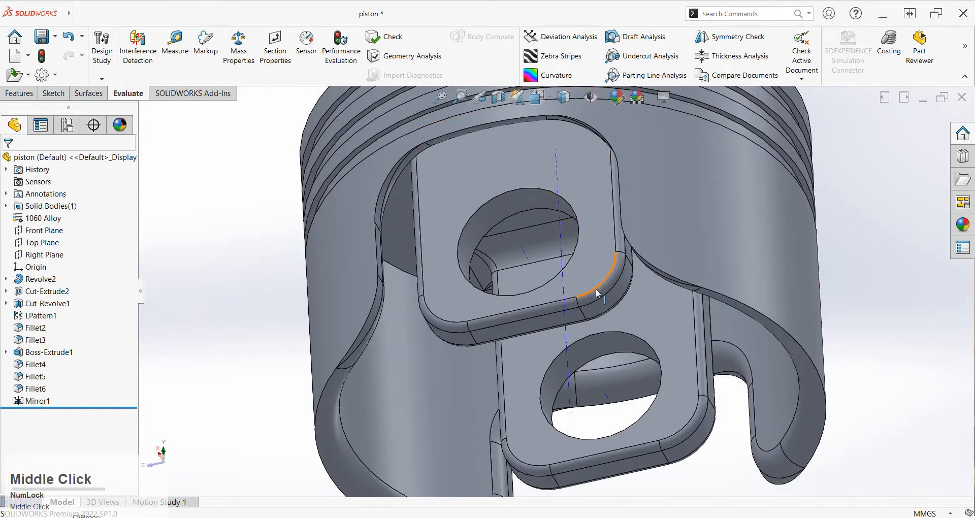
{"action": "left_click", "coordinate": [597, 293]}
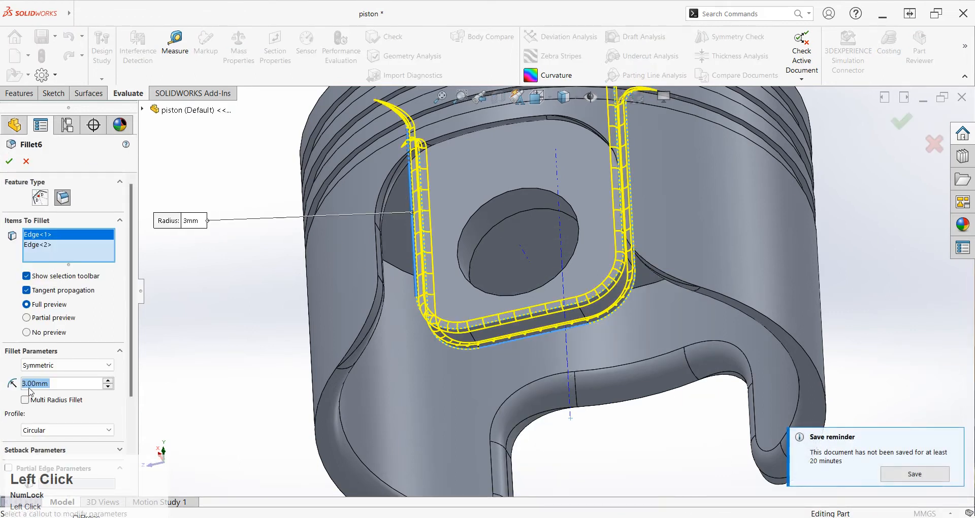
{"action": "left_click", "coordinate": [9, 162]}
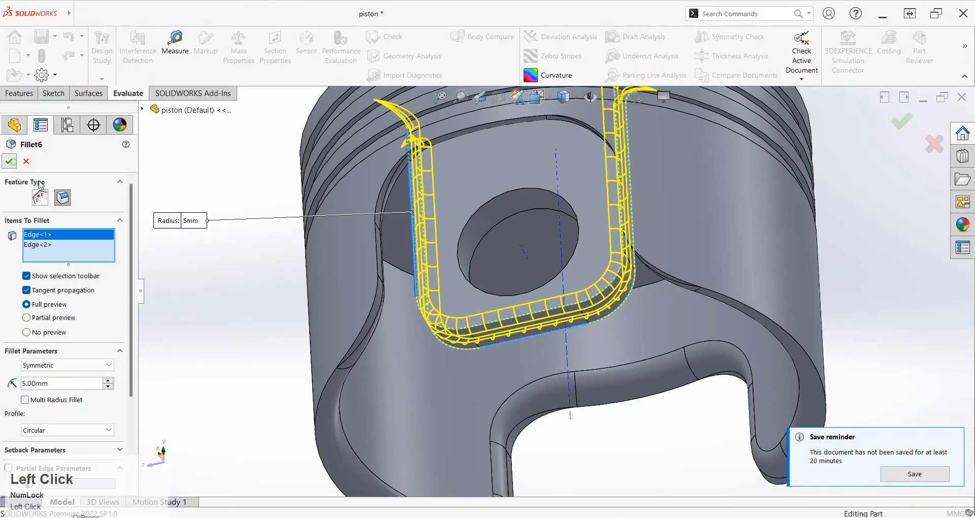
Step: Examine the modified pin bosses and the overall piston shape from several sides
{"action": "scroll", "coordinate": [664, 276], "scroll_direction": "up", "scroll_amount": 4}
{"action": "middle_click_drag", "start_coordinate": [664, 276], "coordinate": [464, 389]}
{"action": "left_click", "coordinate": [428, 399]}
{"action": "mouse_move", "coordinate": [479, 331]}
{"action": "middle_mouse_down"}
{"action": "mouse_move", "coordinate": [511, 224]}
{"action": "mouse_move", "coordinate": [528, 325]}
{"action": "mouse_move", "coordinate": [503, 269]}
{"action": "mouse_move", "coordinate": [502, 280]}
{"action": "mouse_move", "coordinate": [620, 273]}
{"action": "middle_mouse_up"}
{"action": "left_click", "coordinate": [501, 279]}
{"action": "left_click", "coordinate": [591, 281]}
{"action": "left_click", "coordinate": [740, 375]}
{"action": "middle_click_drag", "start_coordinate": [740, 374], "coordinate": [771, 345]}
{"action": "left_click", "coordinate": [773, 306]}
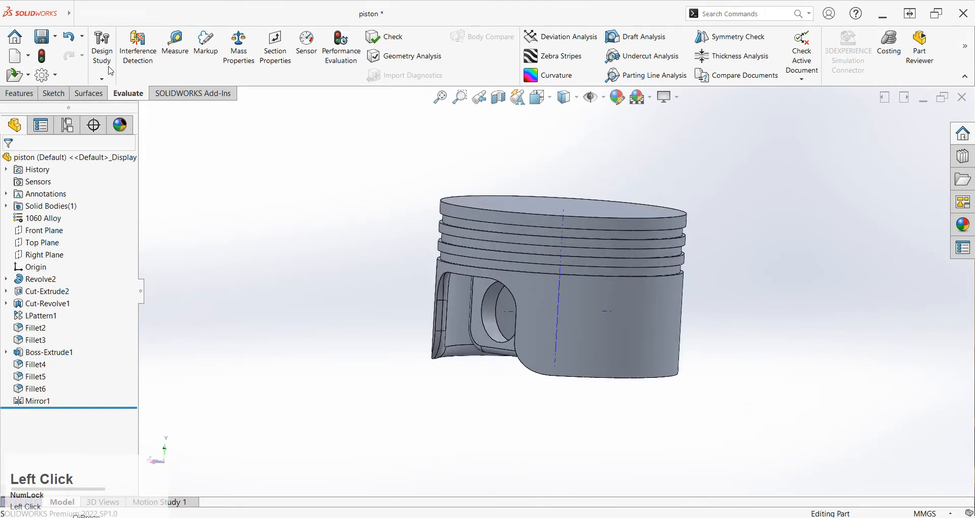
Step: Close the piston document and start a new part with a sketch on the Front Plane
{"action": "left_click", "coordinate": [220, 245]}
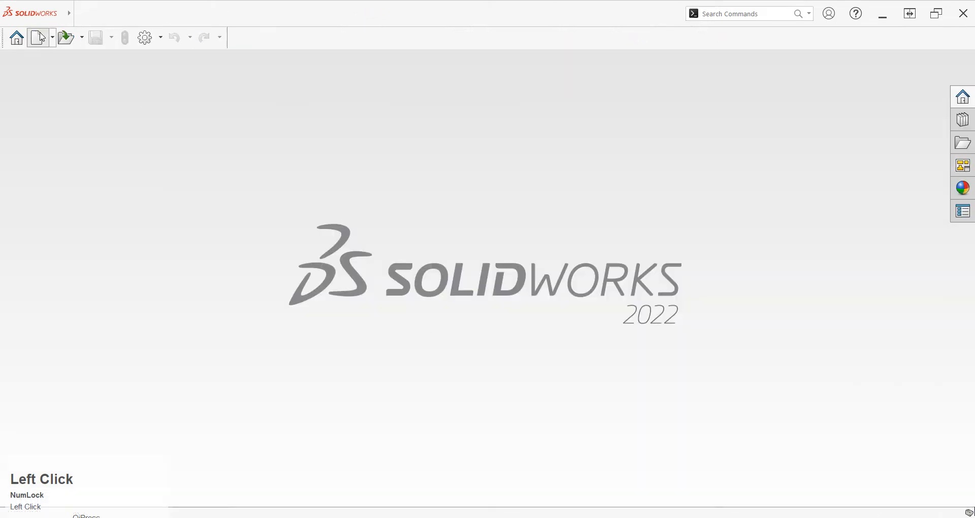
{"action": "left_click", "coordinate": [42, 37]}
{"action": "left_click", "coordinate": [556, 349]}
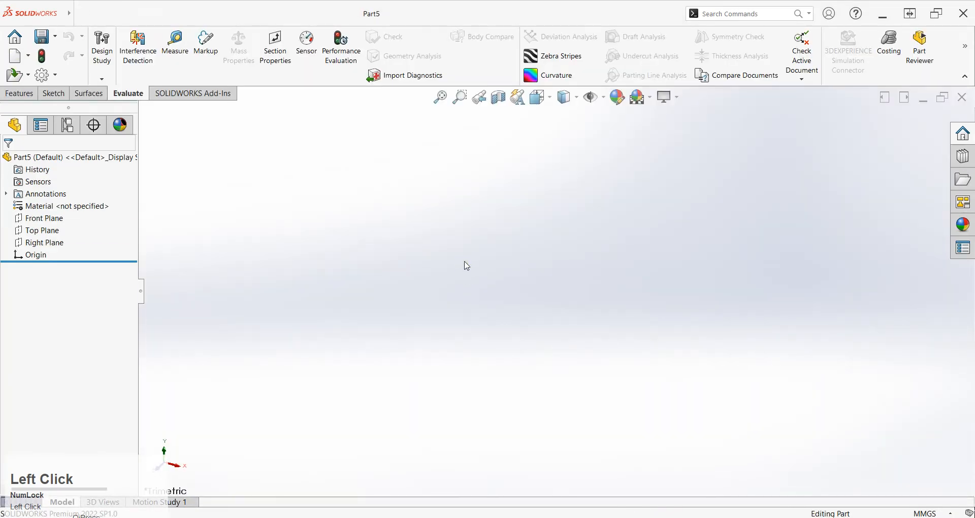
{"action": "left_click", "coordinate": [36, 216]}
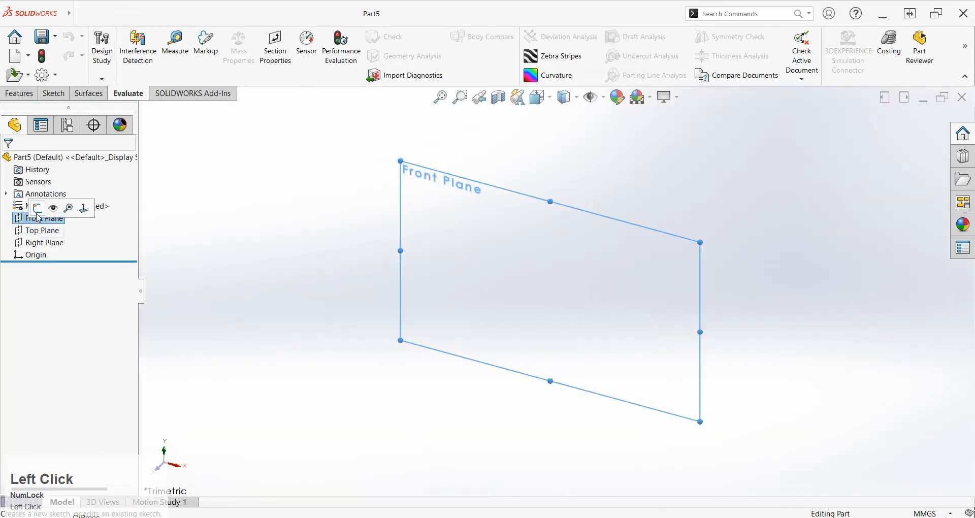
Step: Sketch two concentric circles centred on the origin, the inner one with a radius of about 93 mm
{"action": "scroll", "coordinate": [571, 311], "scroll_direction": "up", "scroll_amount": 2}
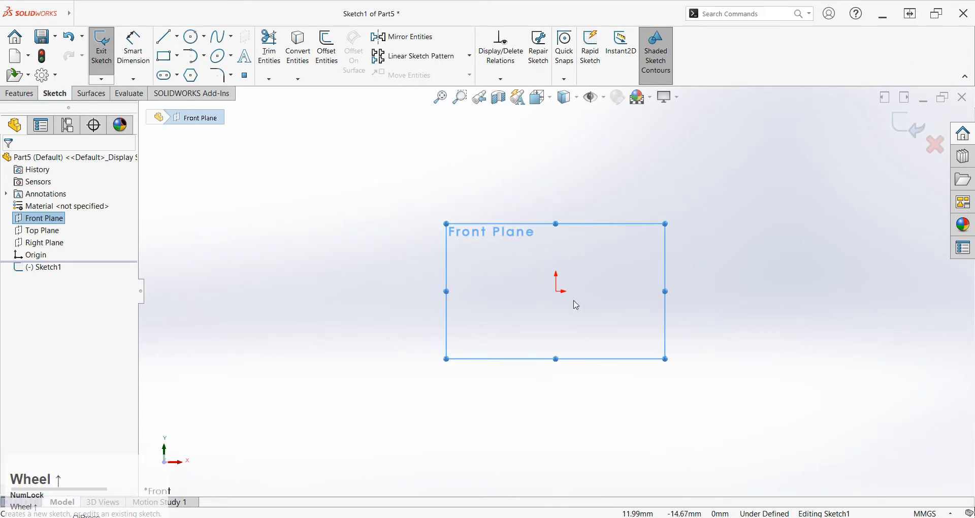
{"action": "scroll", "coordinate": [588, 282], "scroll_direction": "down", "scroll_amount": 1}
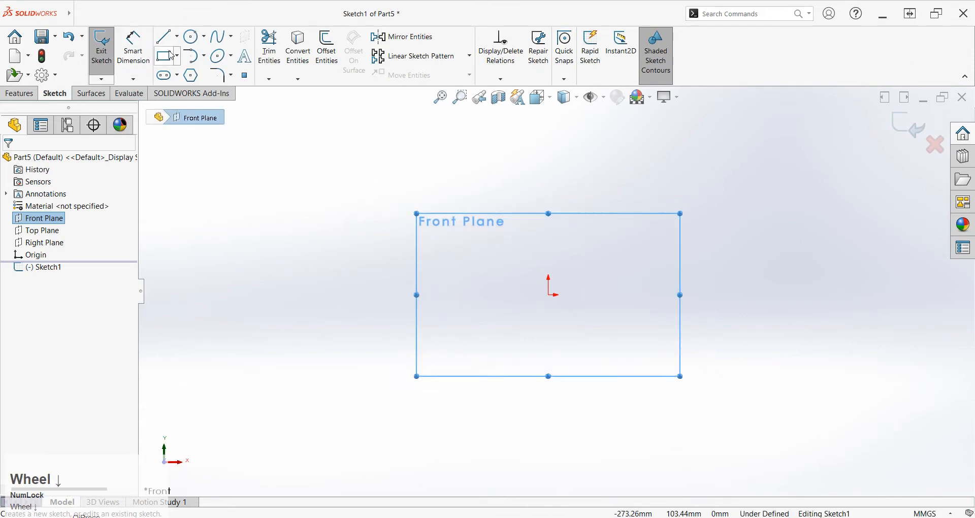
{"action": "left_click", "coordinate": [193, 37]}
{"action": "left_click", "coordinate": [551, 295]}
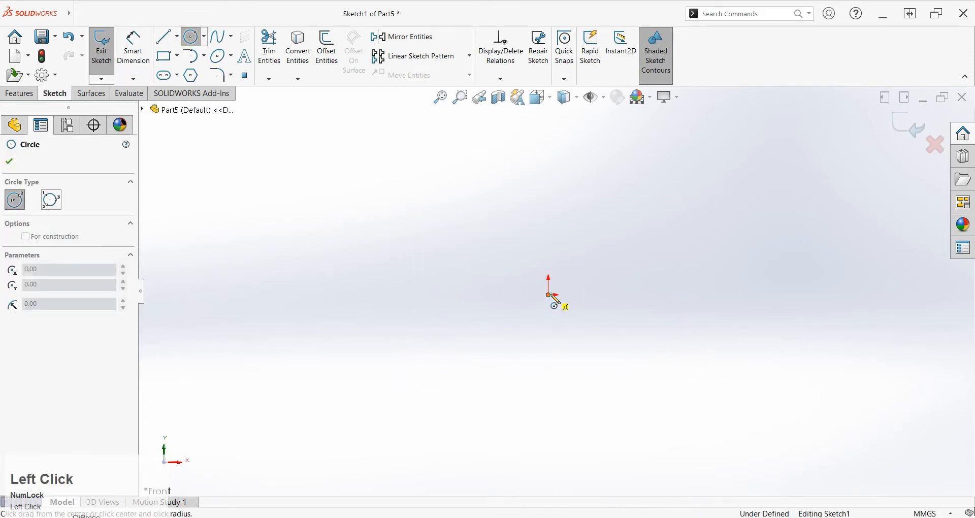
{"action": "left_click", "coordinate": [725, 235]}
{"action": "left_click", "coordinate": [550, 297]}
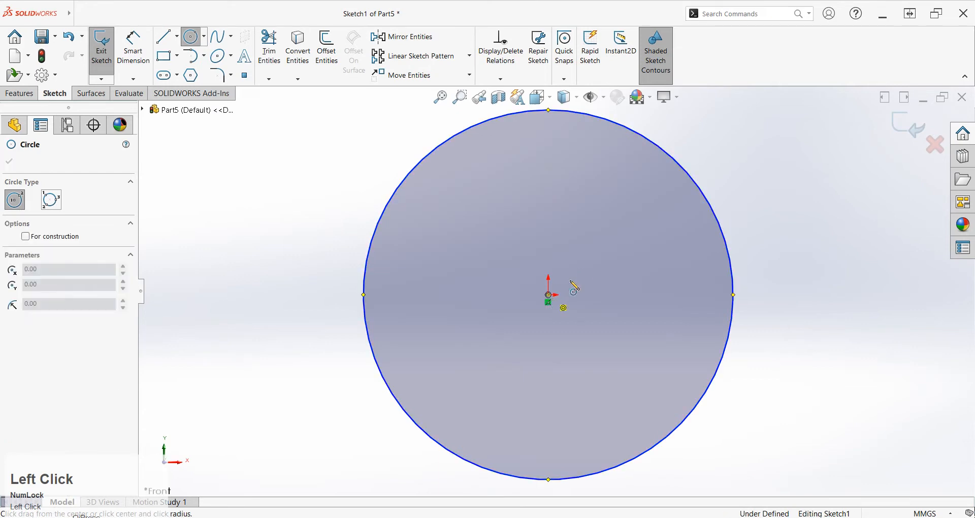
{"action": "left_click", "coordinate": [675, 231]}
{"action": "scroll", "coordinate": [603, 278], "scroll_direction": "up", "scroll_amount": 2}
{"action": "scroll", "coordinate": [594, 262], "scroll_direction": "up", "scroll_amount": 2}
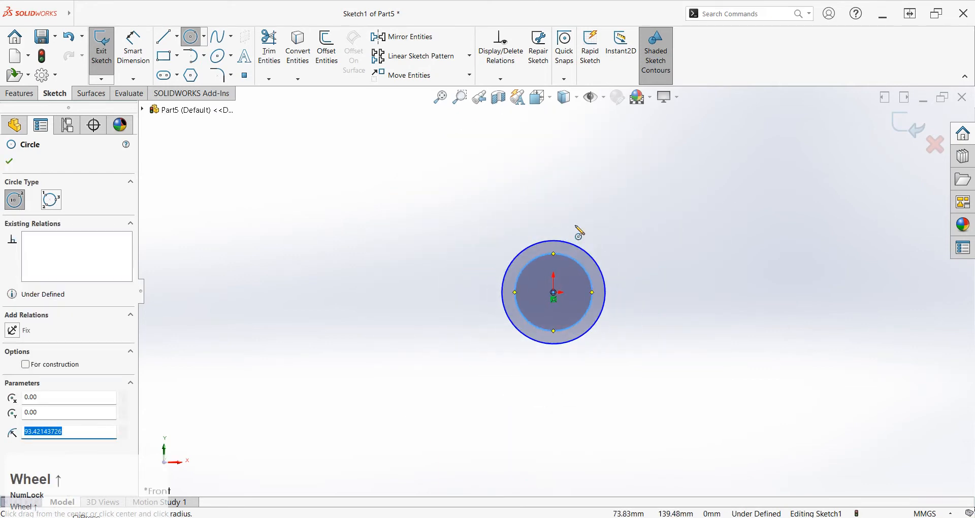
Step: Sketch two smaller concentric circles about 377 mm straight above the origin, the inner one with a radius of about 54 mm
{"action": "scroll", "coordinate": [549, 159], "scroll_direction": "down", "scroll_amount": 2}
{"action": "left_click", "coordinate": [562, 131]}
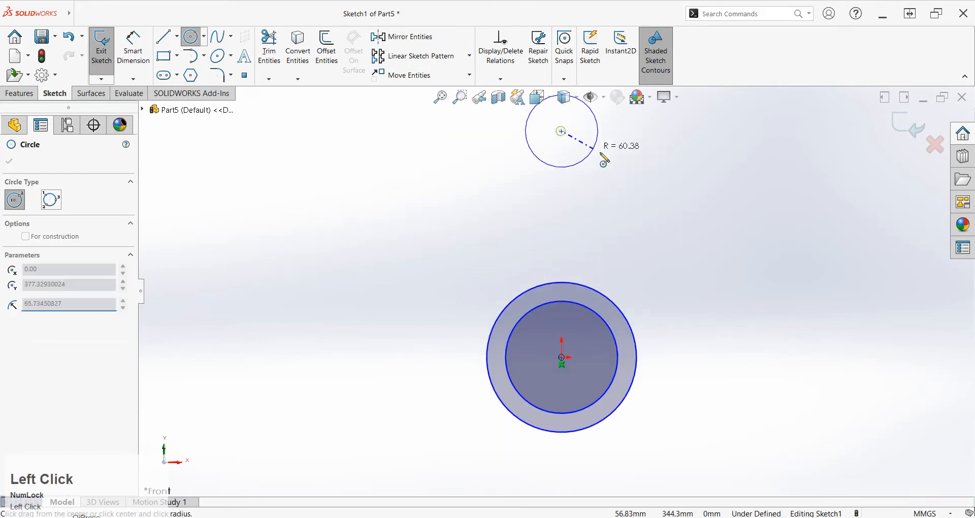
{"action": "left_click", "coordinate": [611, 158]}
{"action": "left_click", "coordinate": [561, 131]}
{"action": "left_click", "coordinate": [589, 147]}
{"action": "scroll", "coordinate": [584, 284], "scroll_direction": "up", "scroll_amount": 2}
{"action": "scroll", "coordinate": [630, 332], "scroll_direction": "down", "scroll_amount": 1}
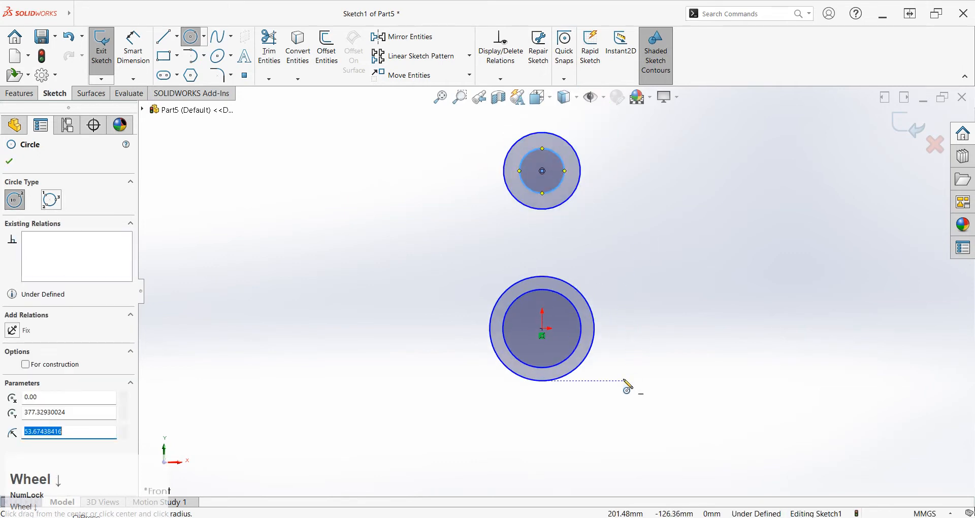
{"action": "right_click_drag", "start_coordinate": [627, 387], "coordinate": [594, 331]}
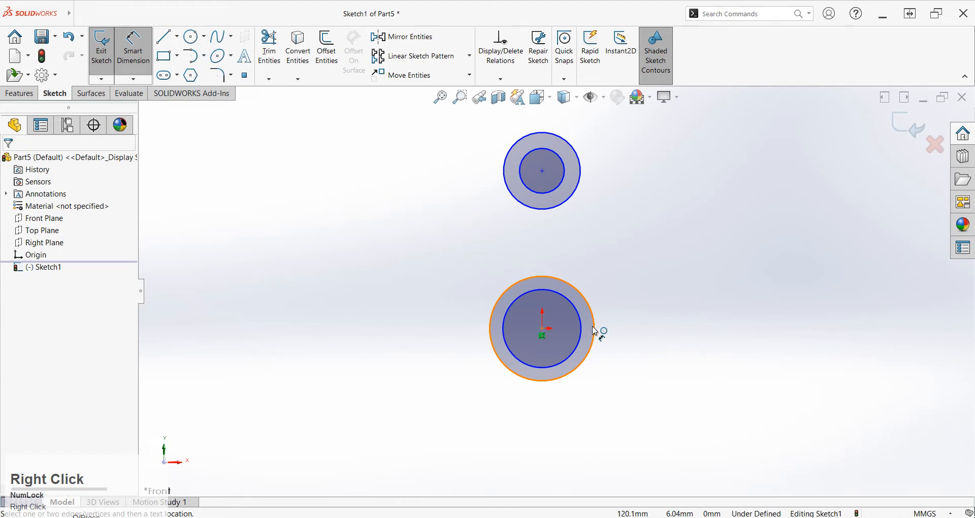
Step: Dimension the lower pair of circles, setting the outer diameter to 150 mm and the inner diameter to 100 mm
{"action": "left_click", "coordinate": [596, 331]}
{"action": "left_click", "coordinate": [669, 331]}
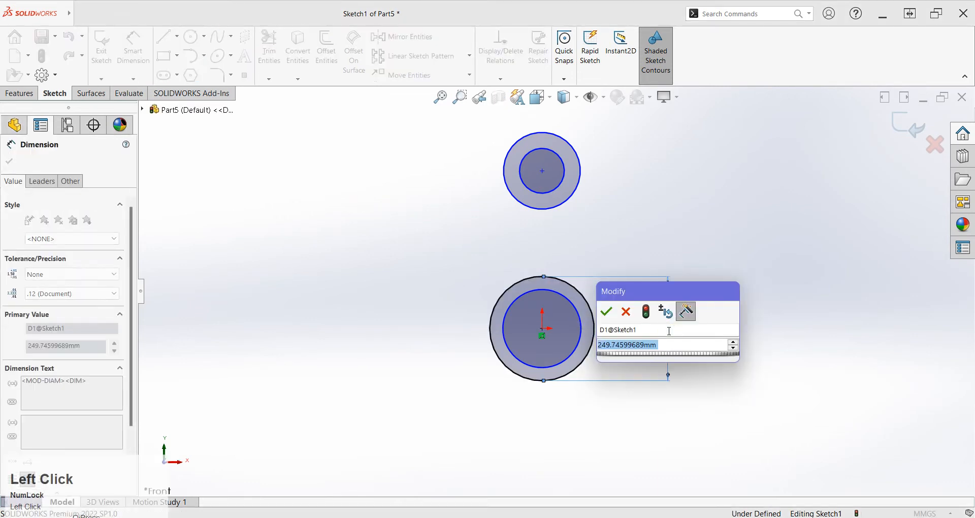
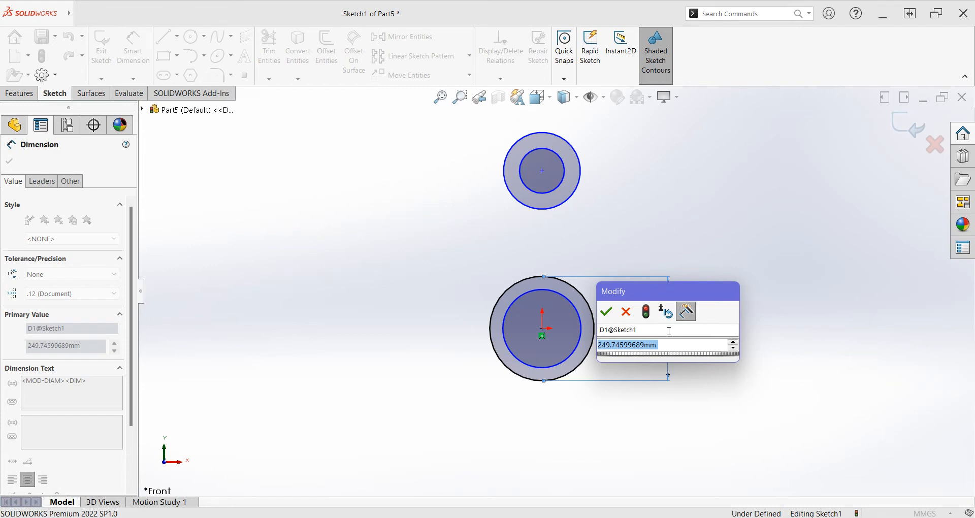
{"action": "type", "text": "150"}
{"action": "key", "text": "Return"}
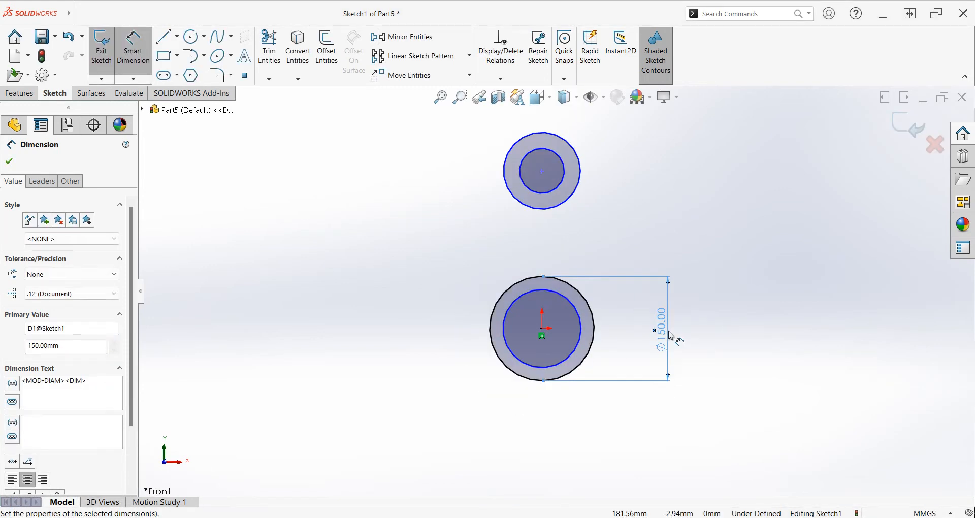
{"action": "left_click", "coordinate": [572, 319]}
{"action": "left_click", "coordinate": [425, 330]}
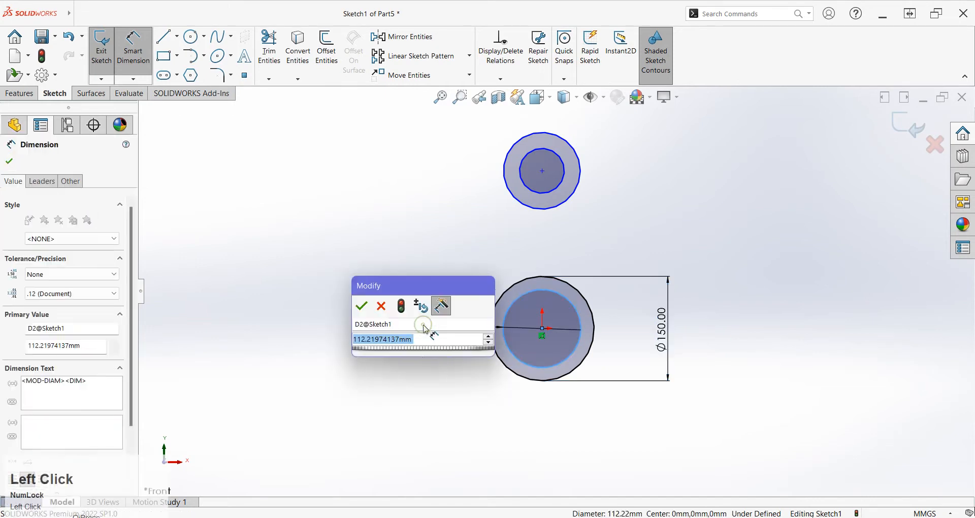
{"action": "type", "text": "100"}
{"action": "key", "text": "Return"}
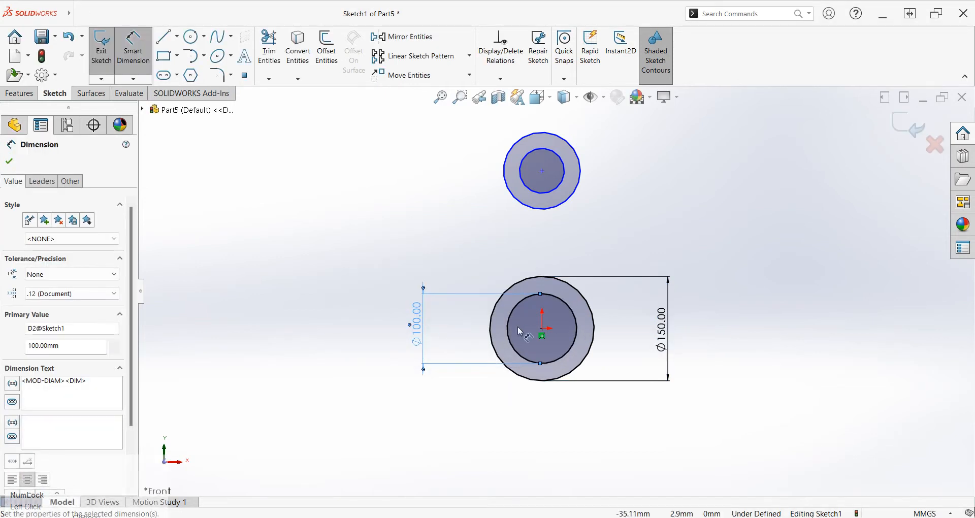
Step: Dimension the upper pair of circles, setting the outer diameter to 100 mm and the inner diameter to 50 mm
{"action": "left_click", "coordinate": [583, 176]}
{"action": "left_click", "coordinate": [692, 175]}
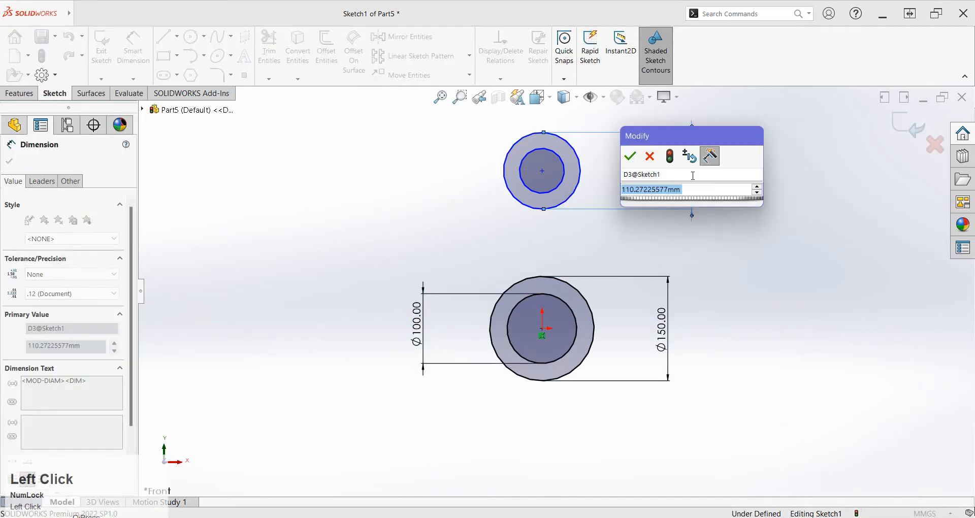
{"action": "type", "text": "100"}
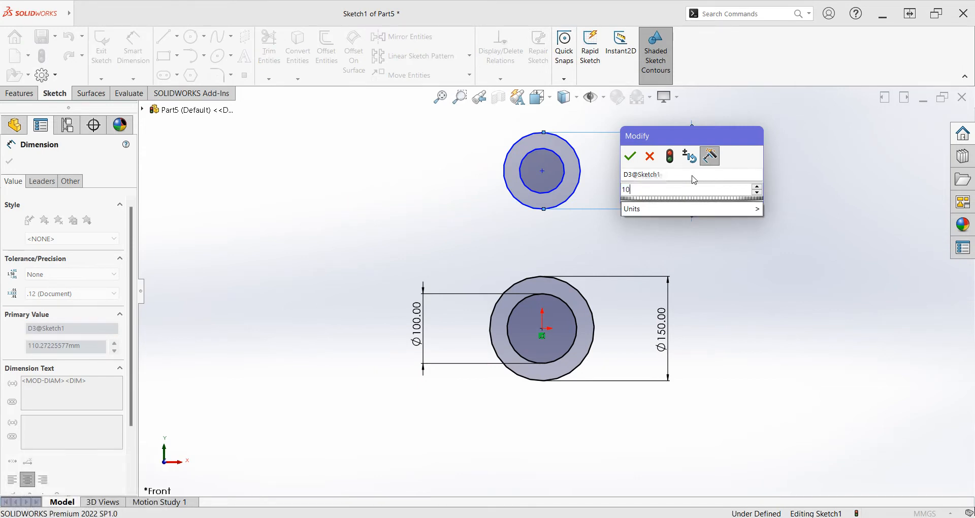
{"action": "key", "text": "Return"}
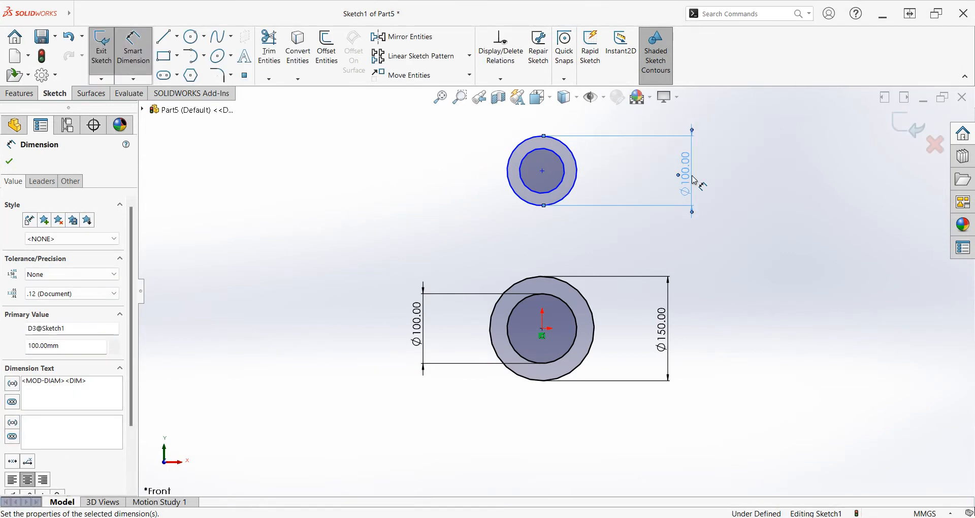
{"action": "left_click", "coordinate": [567, 173]}
{"action": "left_click", "coordinate": [461, 175]}
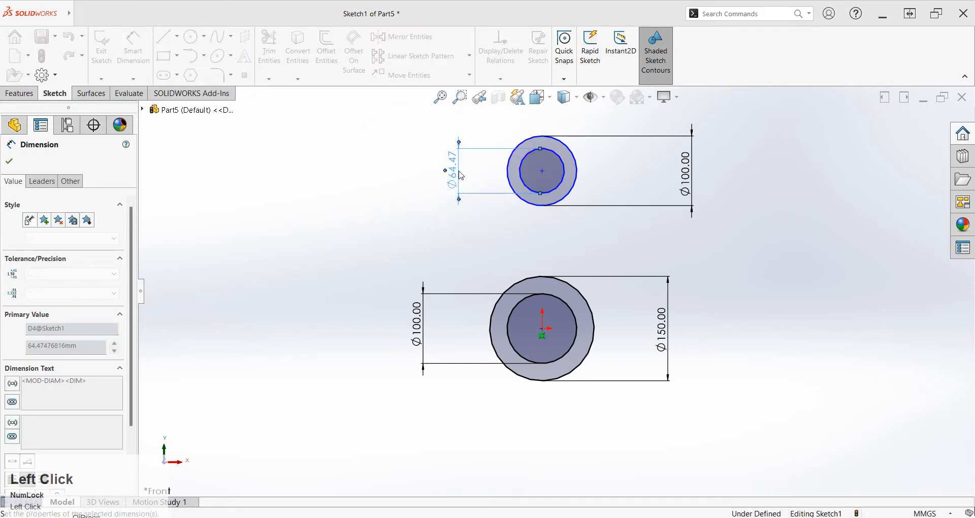
{"action": "type", "text": "50"}
{"action": "key", "text": "Return"}
{"action": "left_click", "coordinate": [479, 242]}
{"action": "right_click_drag", "start_coordinate": [604, 266], "coordinate": [599, 161]}
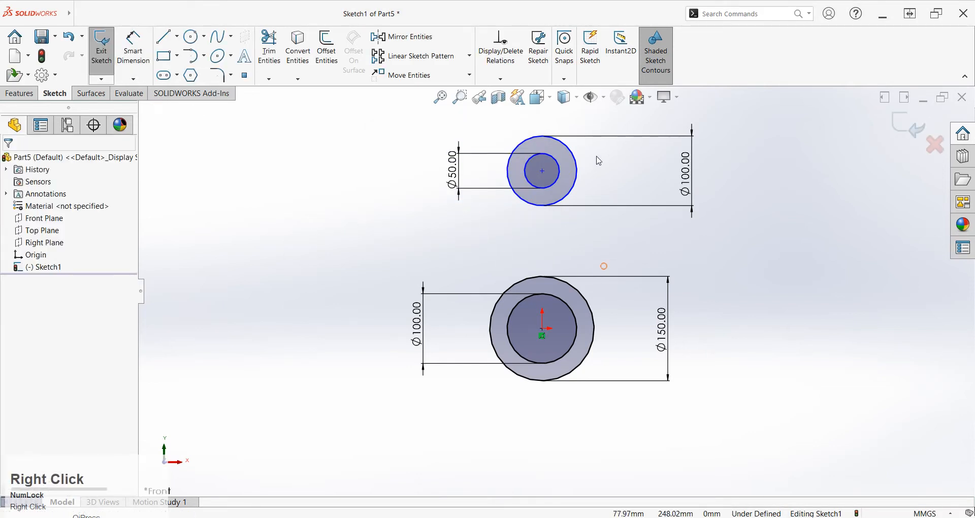
Step: Align the upper circles' centre vertically with the origin and set the distance between the centres to 350 mm
{"action": "left_click", "coordinate": [543, 172]}
{"action": "left_click", "coordinate": [541, 329], "text": "ctrl"}
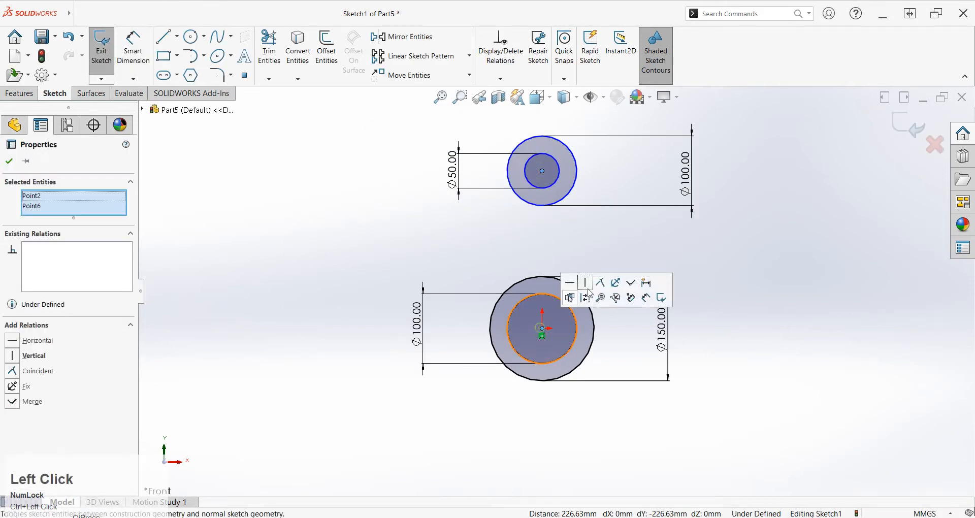
{"action": "left_click", "coordinate": [586, 283]}
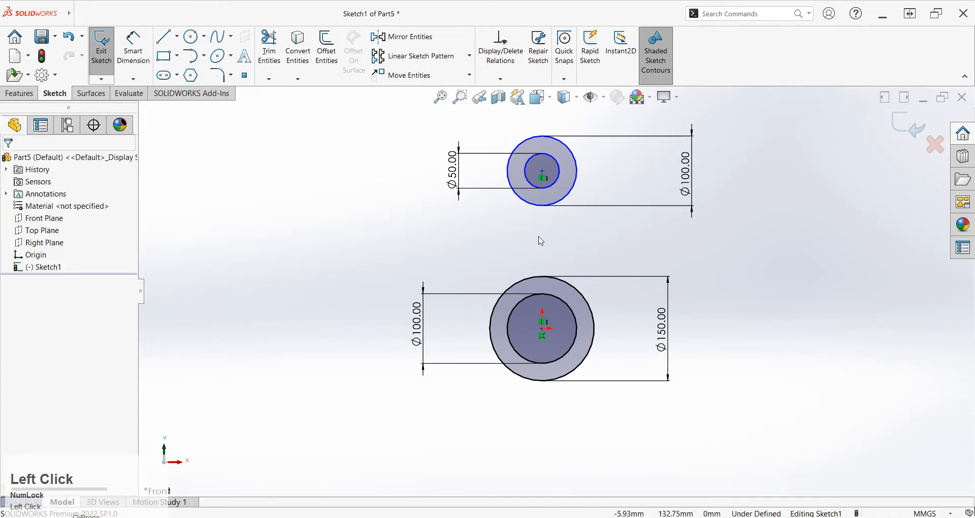
{"action": "right_click_drag", "start_coordinate": [541, 241], "coordinate": [543, 126]}
{"action": "left_click", "coordinate": [550, 174]}
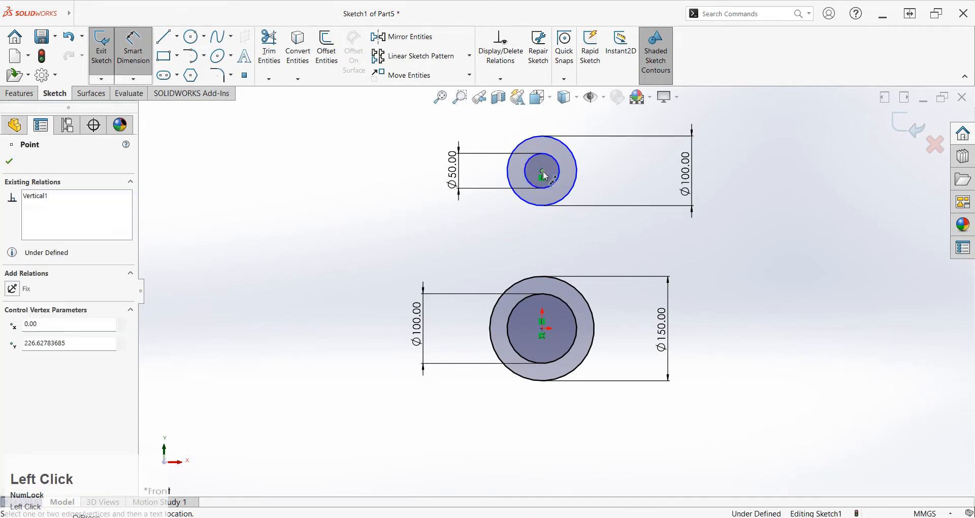
{"action": "left_click", "coordinate": [543, 329]}
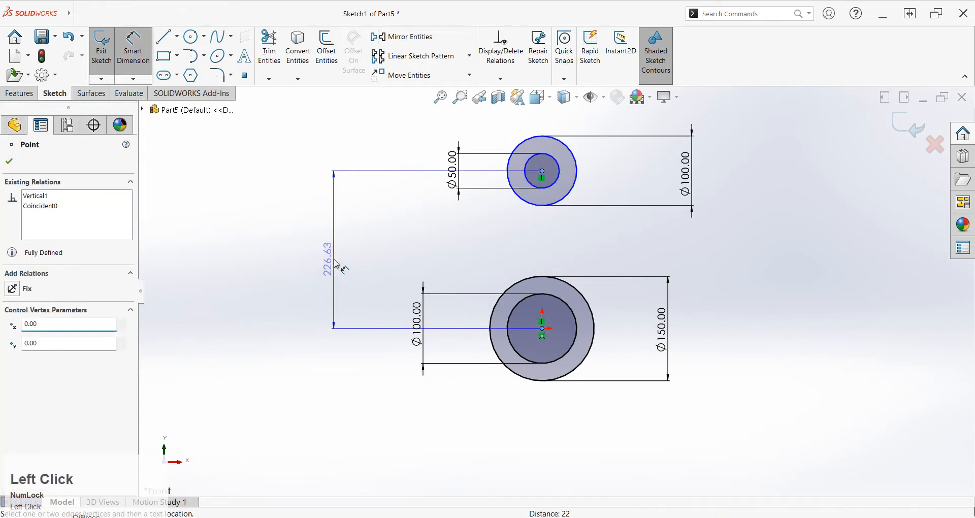
{"action": "left_click", "coordinate": [335, 260]}
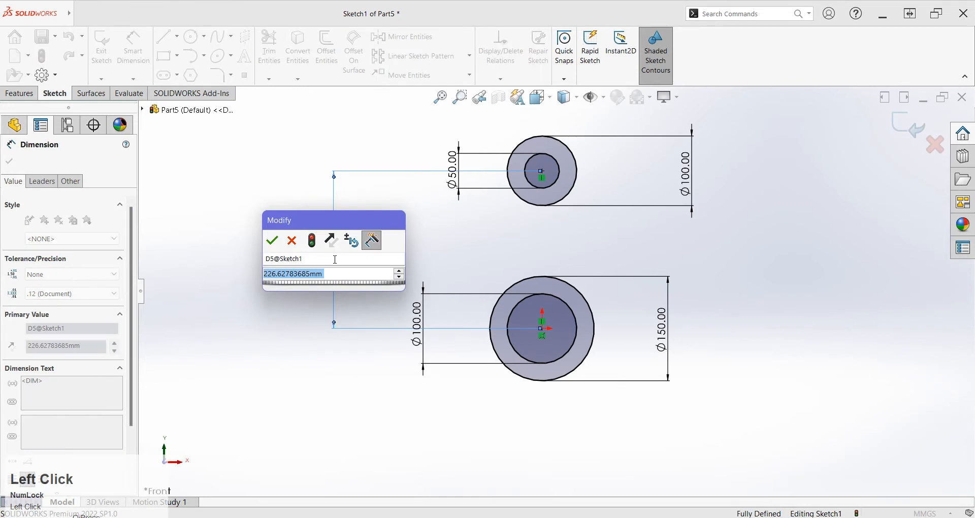
{"action": "type", "text": "350"}
{"action": "key", "text": "Return"}
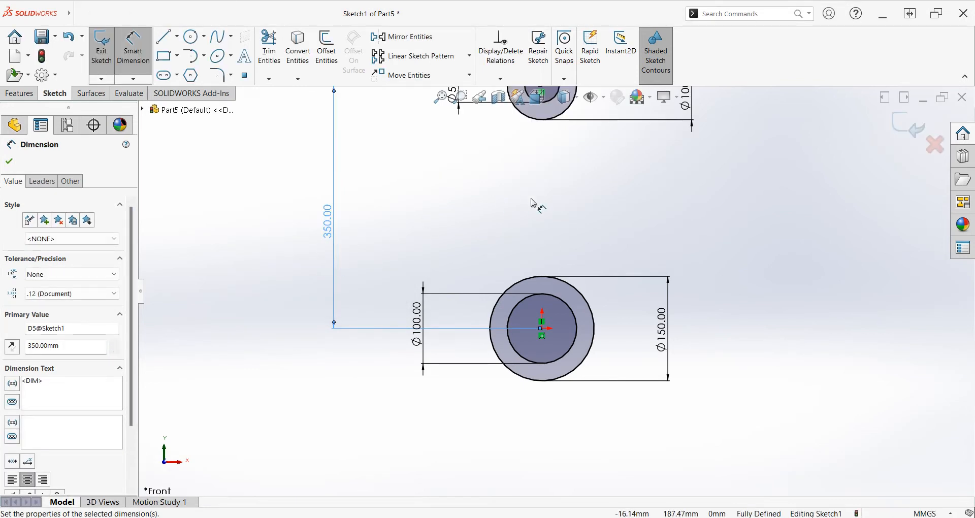
{"action": "scroll", "coordinate": [534, 204], "scroll_direction": "up", "scroll_amount": 2}
{"action": "left_click", "coordinate": [668, 256]}
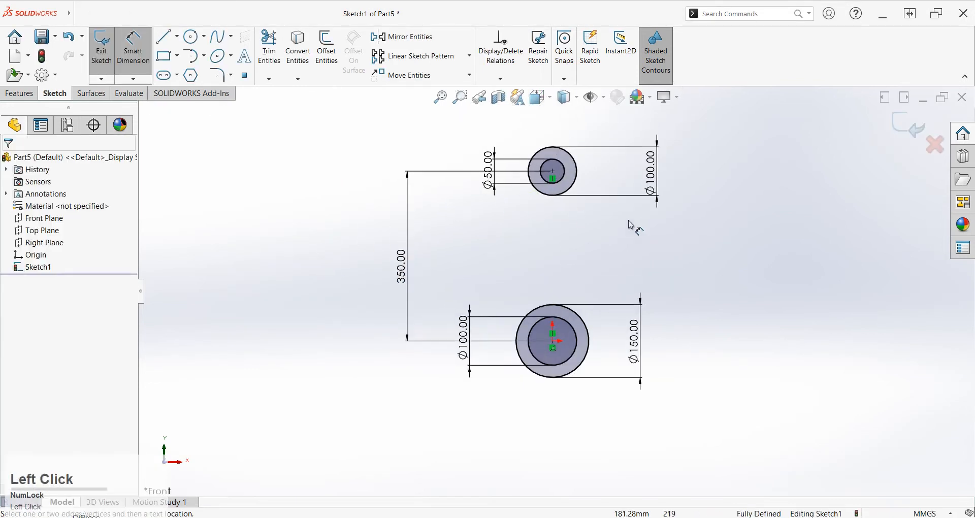
Step: Draw a horizontal line across the lower ring through its centre, trim away the lower half and the segment inside the bore, and exit the sketch
{"action": "mouse_move", "coordinate": [518, 257]}
{"action": "middle_mouse_down"}
{"action": "mouse_move", "coordinate": [597, 239]}
{"action": "mouse_move", "coordinate": [558, 279]}
{"action": "mouse_move", "coordinate": [491, 319]}
{"action": "mouse_move", "coordinate": [535, 260]}
{"action": "middle_mouse_up"}
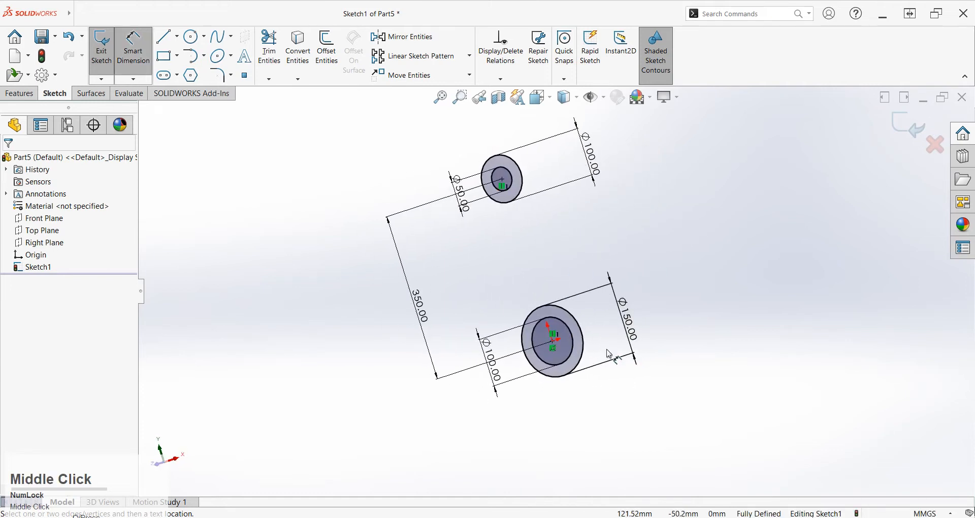
{"action": "key", "text": "ctrl+8"}
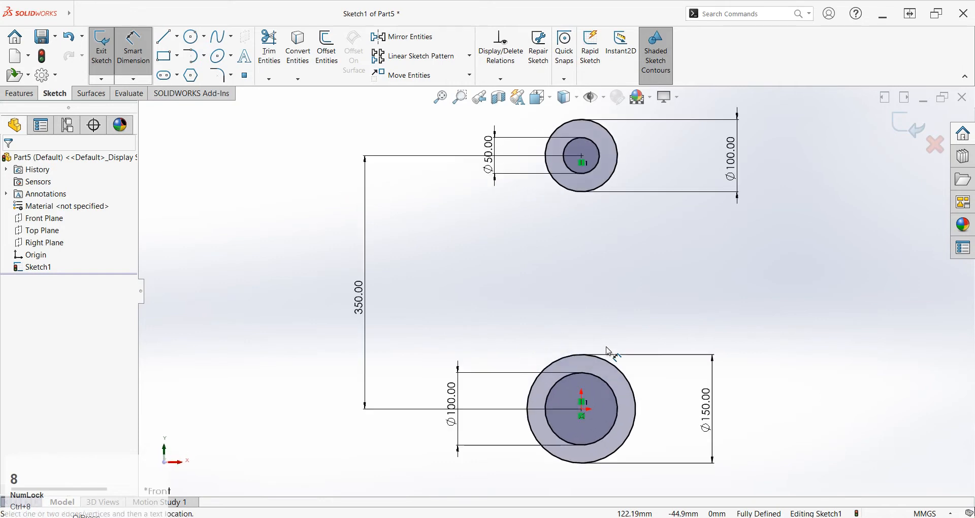
{"action": "right_click_drag", "start_coordinate": [690, 389], "coordinate": [616, 392]}
{"action": "left_click", "coordinate": [636, 408]}
{"action": "left_click", "coordinate": [529, 409]}
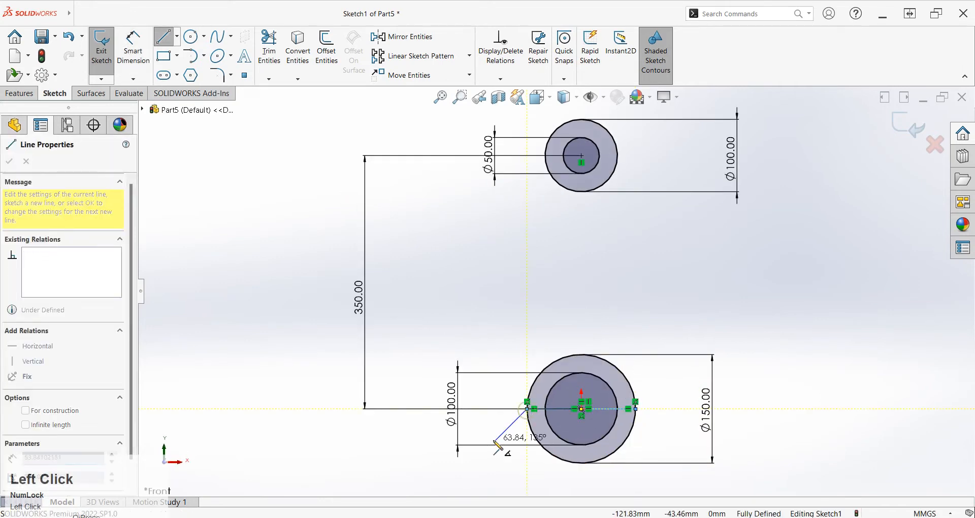
{"action": "left_click", "coordinate": [270, 48]}
{"action": "mouse_move", "coordinate": [547, 468]}
{"action": "left_mouse_down"}
{"action": "mouse_move", "coordinate": [544, 459]}
{"action": "mouse_move", "coordinate": [588, 446]}
{"action": "left_mouse_up"}
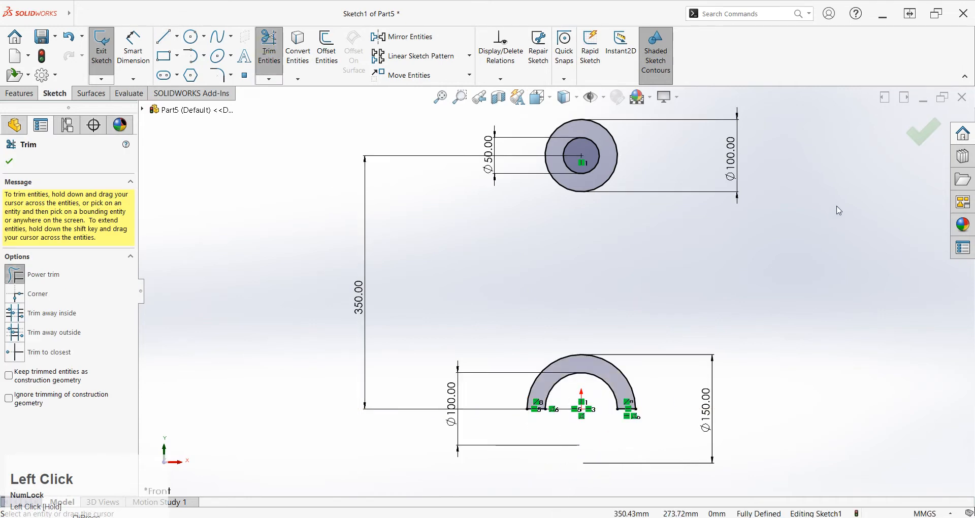
{"action": "left_click", "coordinate": [924, 131]}
{"action": "left_click", "coordinate": [910, 134]}
{"action": "left_click", "coordinate": [791, 294]}
Step: Extrude both the full ring and the half ring 50 mm with the Mid Plane end condition
{"action": "left_click", "coordinate": [600, 364]}
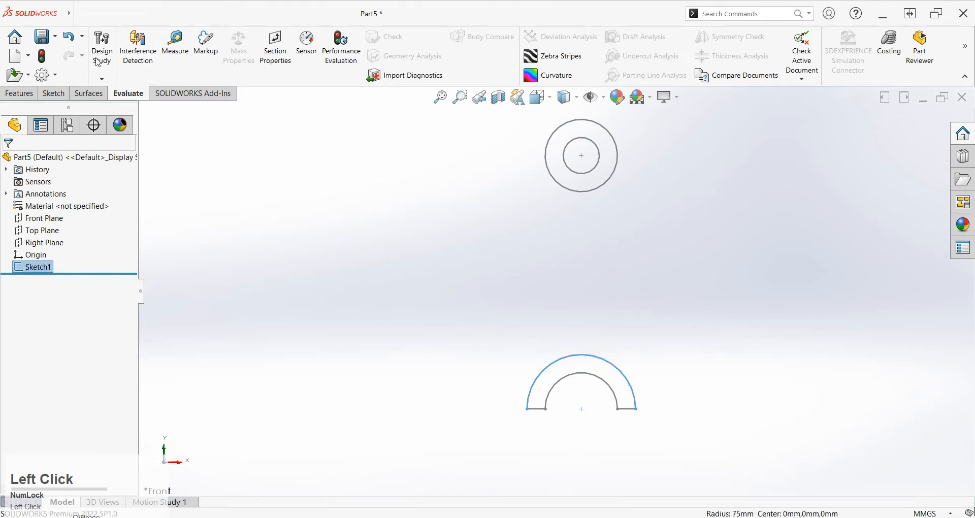
{"action": "left_click", "coordinate": [20, 93]}
{"action": "left_click", "coordinate": [107, 48]}
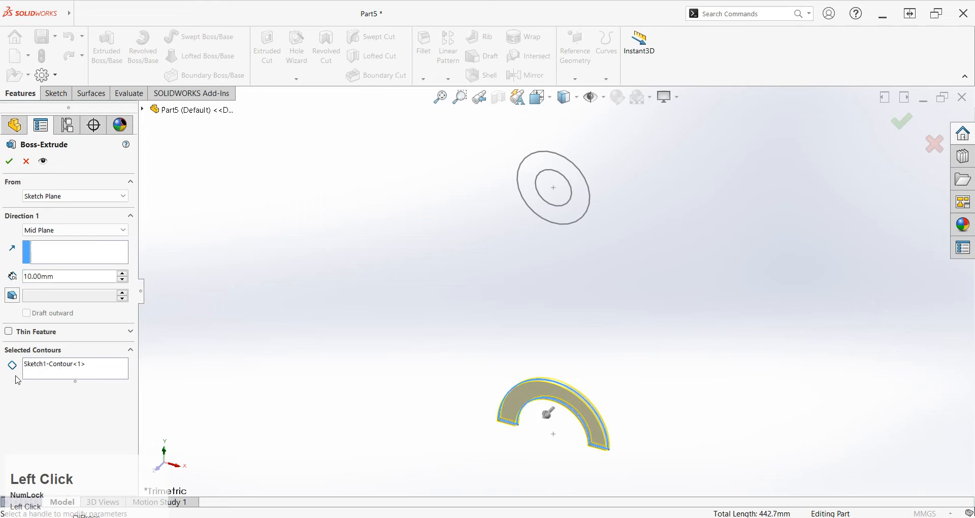
{"action": "right_click", "coordinate": [48, 371]}
{"action": "left_click", "coordinate": [91, 377]}
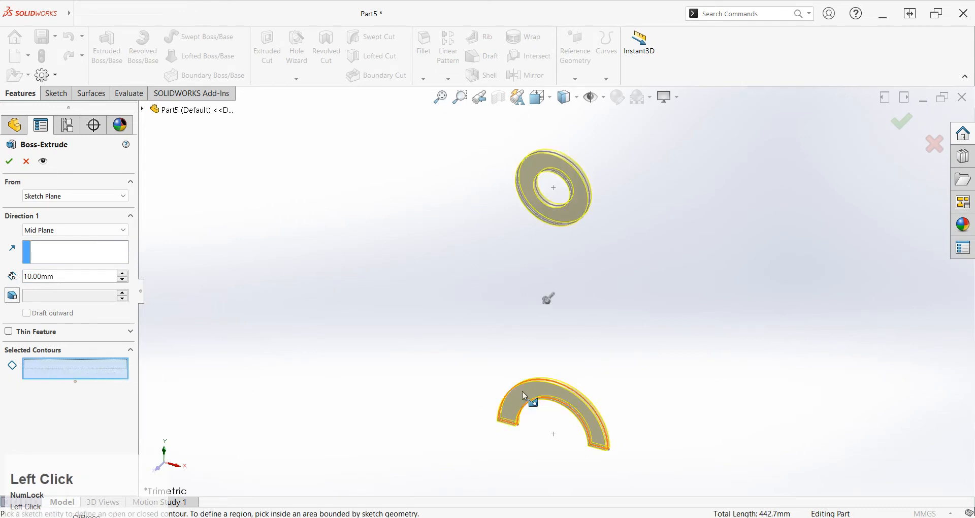
{"action": "left_click", "coordinate": [56, 277]}
{"action": "type", "text": "50"}
{"action": "key", "text": "Return"}
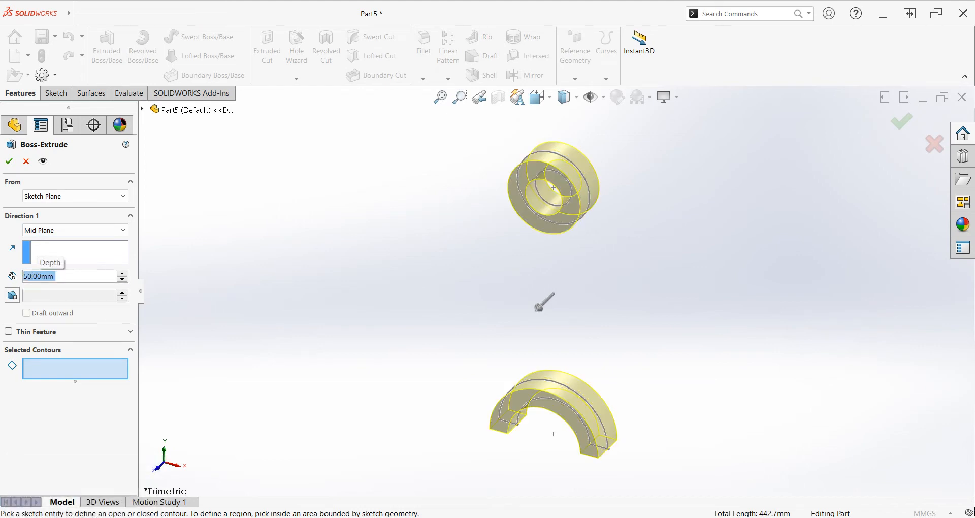
{"action": "left_click", "coordinate": [16, 161]}
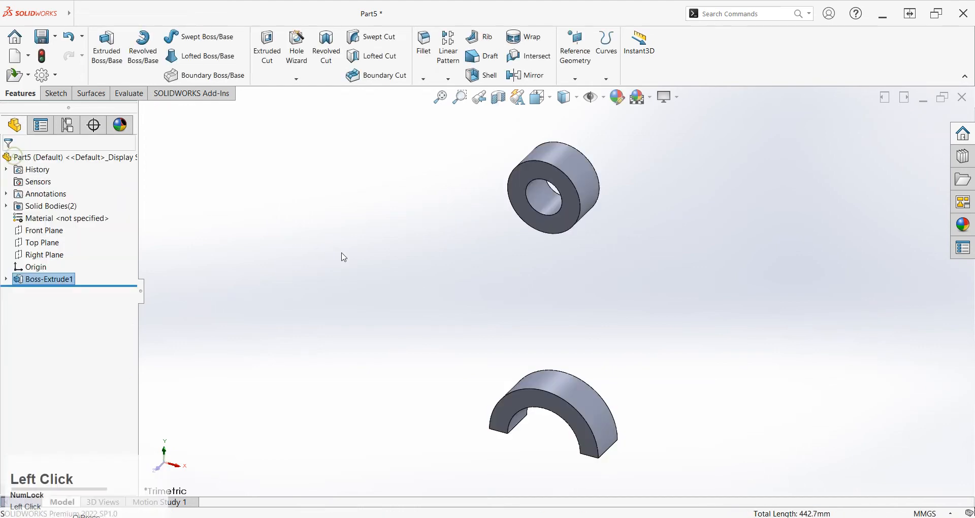
Step: Start a sketch on the Front Plane and draw a line from the upper ring's left outer edge to the origin
{"action": "middle_click_drag", "start_coordinate": [340, 255], "coordinate": [571, 262]}
{"action": "scroll", "coordinate": [573, 285], "scroll_direction": "down", "scroll_amount": 1}
{"action": "left_click", "coordinate": [44, 230]}
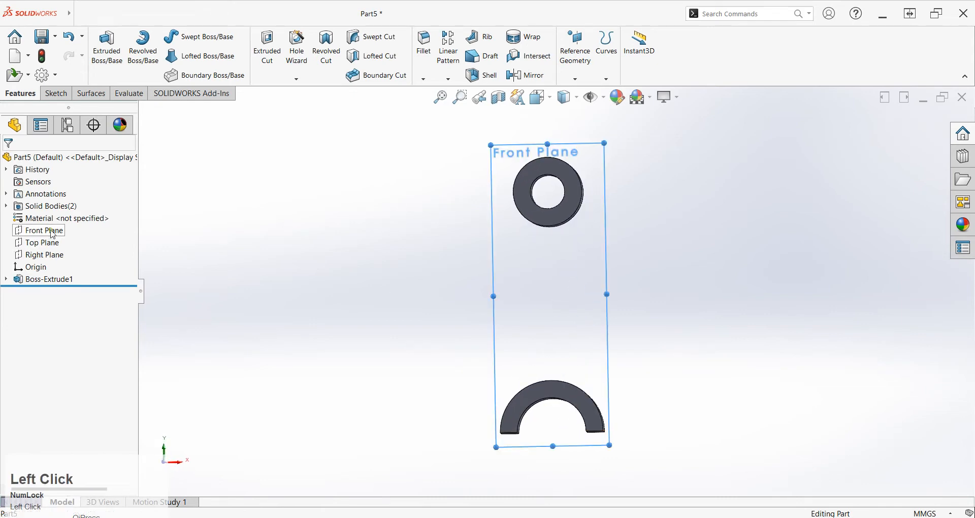
{"action": "left_click", "coordinate": [79, 214]}
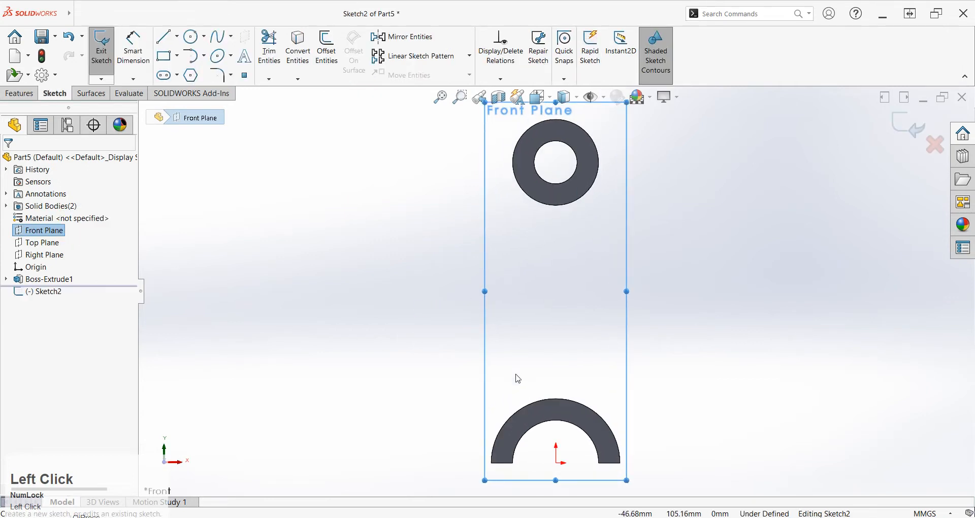
{"action": "left_click", "coordinate": [417, 259]}
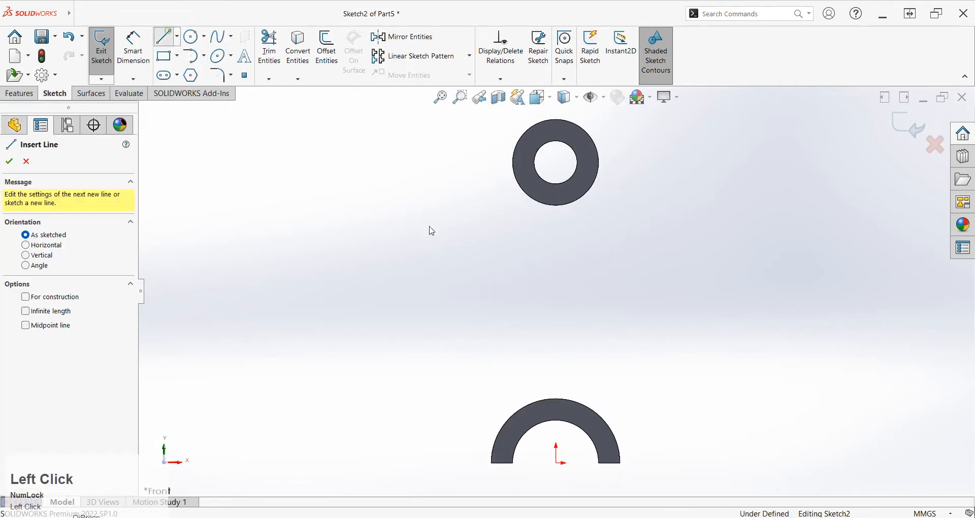
{"action": "left_click", "coordinate": [527, 196]}
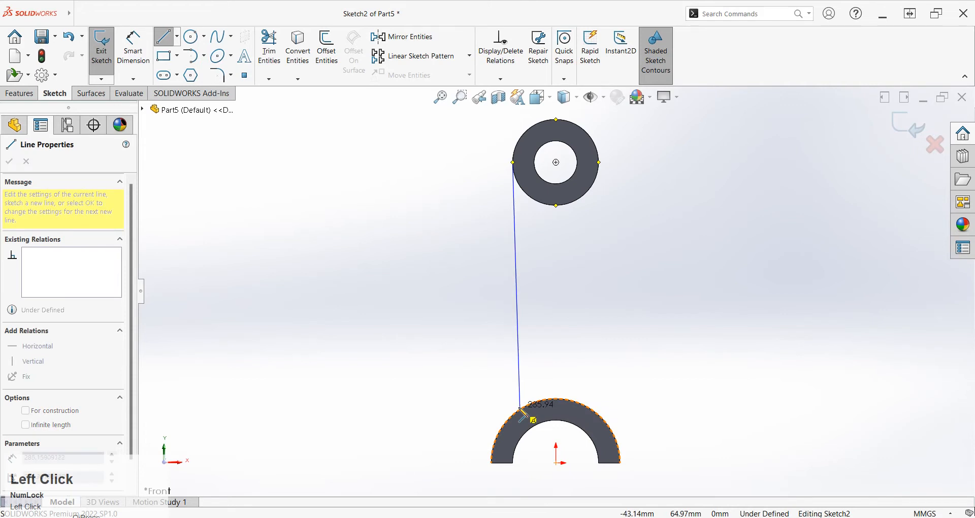
{"action": "left_click", "coordinate": [556, 463]}
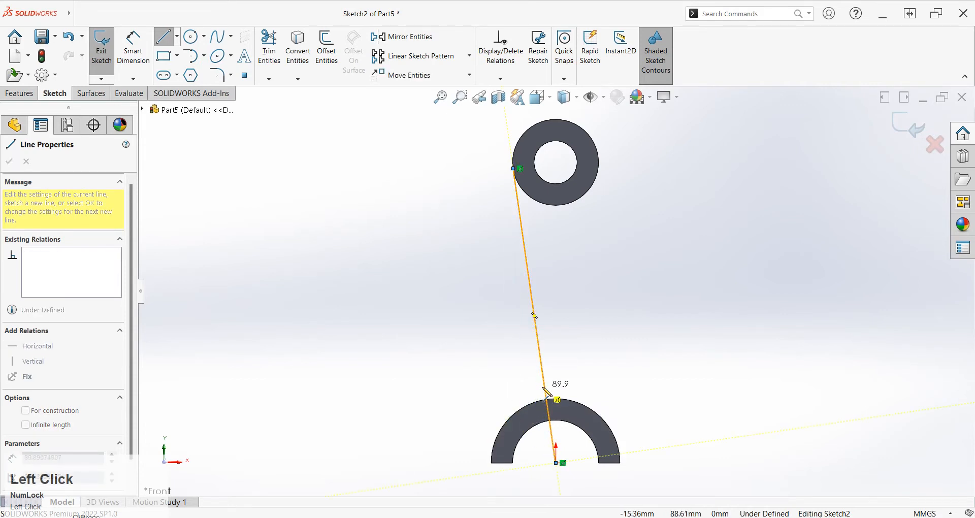
Step: Remove the line's coincident relation at the origin and move its lower endpoint to the left side of the half ring
{"action": "key", "text": "Escape"}
{"action": "key", "text": "Escape"}
{"action": "left_click", "coordinate": [563, 464]}
{"action": "key", "text": "Delete"}
{"action": "left_click_drag", "start_coordinate": [560, 467], "coordinate": [508, 413]}
Step: Draw a second line joining the right sides of the half ring and the upper ring
{"action": "right_click_drag", "start_coordinate": [771, 323], "coordinate": [664, 325]}
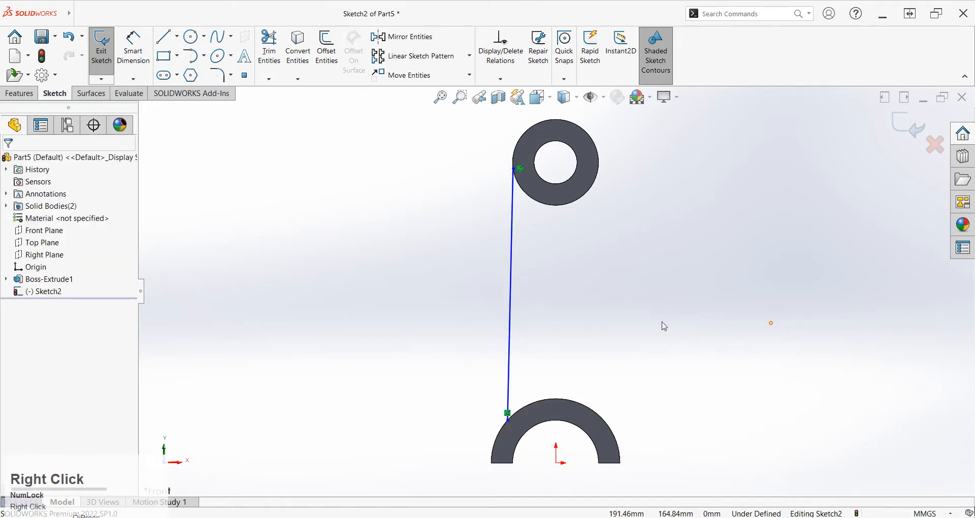
{"action": "left_click", "coordinate": [606, 416]}
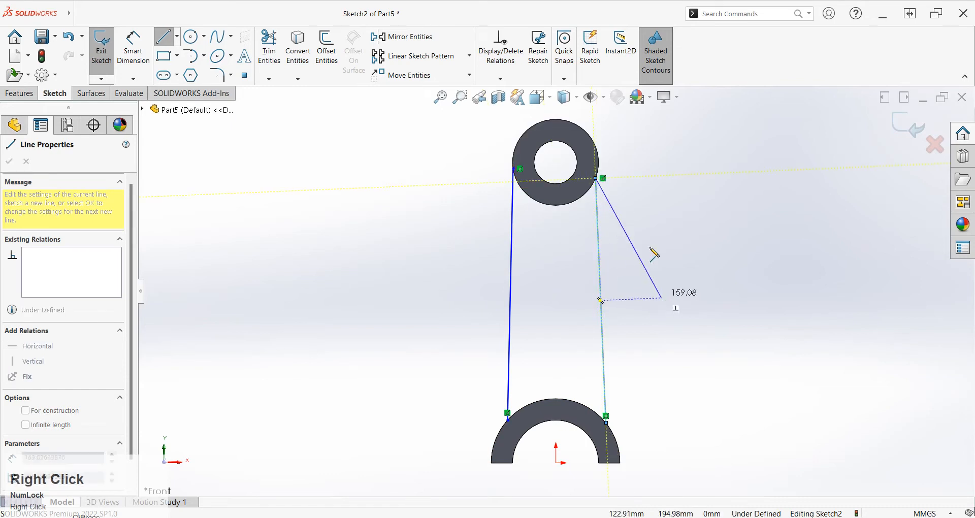
{"action": "right_click_drag", "start_coordinate": [665, 300], "coordinate": [637, 237]}
{"action": "right_click_drag", "start_coordinate": [641, 273], "coordinate": [641, 239]}
{"action": "left_click", "coordinate": [662, 287]}
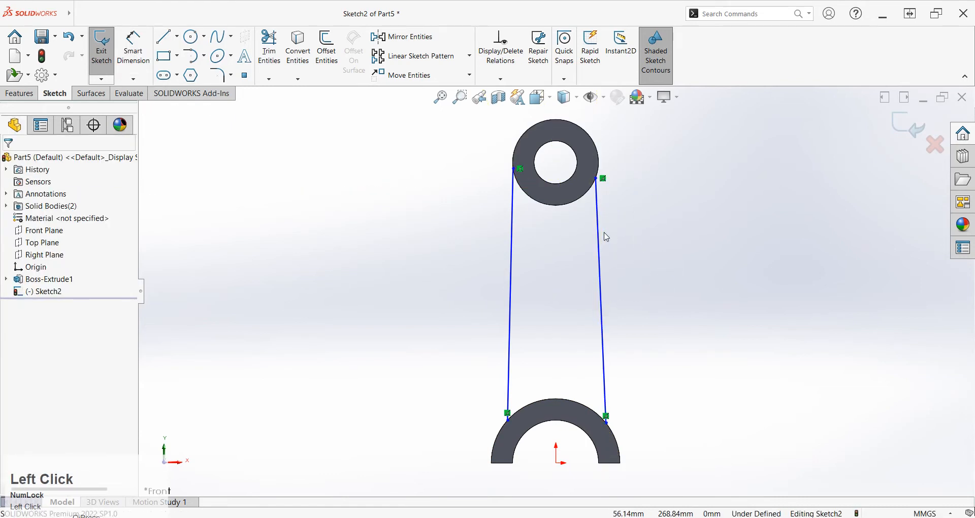
Step: Add an equal relation between the two slanted side lines of the shank sketch
{"action": "left_click", "coordinate": [599, 232]}
{"action": "left_click", "coordinate": [512, 255], "text": "ctrl"}
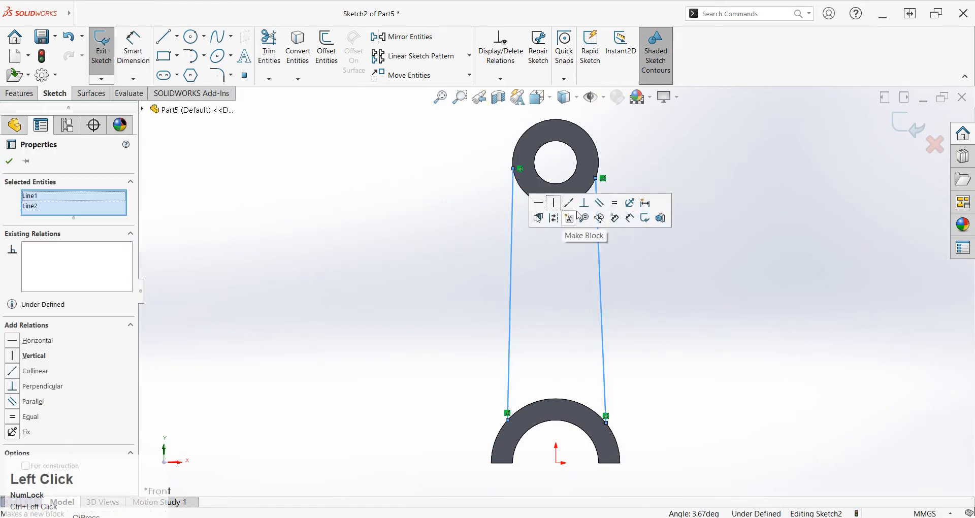
{"action": "left_click", "coordinate": [615, 203]}
{"action": "left_click", "coordinate": [653, 297]}
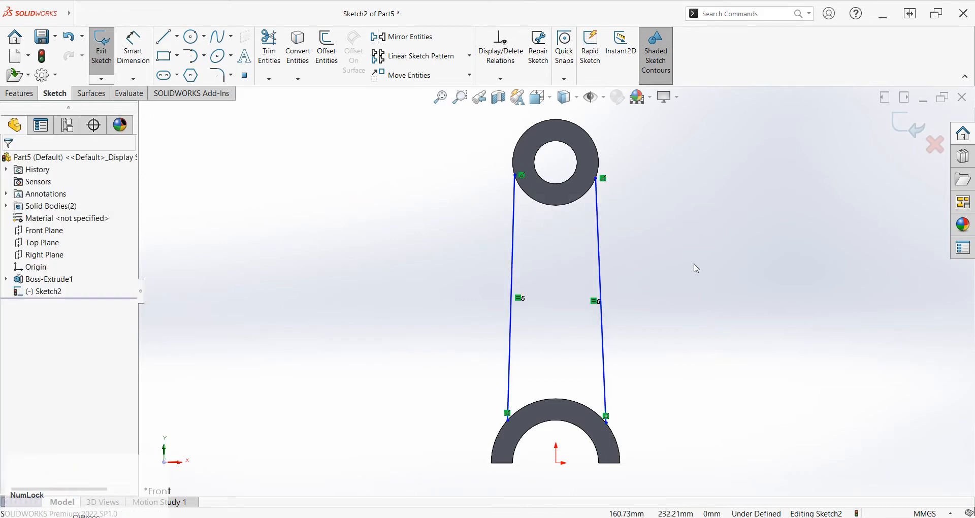
Step: Draw one line joining the upper ends of the two side lines and another joining their lower ends
{"action": "right_click_drag", "start_coordinate": [697, 269], "coordinate": [675, 239]}
{"action": "left_click", "coordinate": [598, 178]}
{"action": "left_click", "coordinate": [516, 175]}
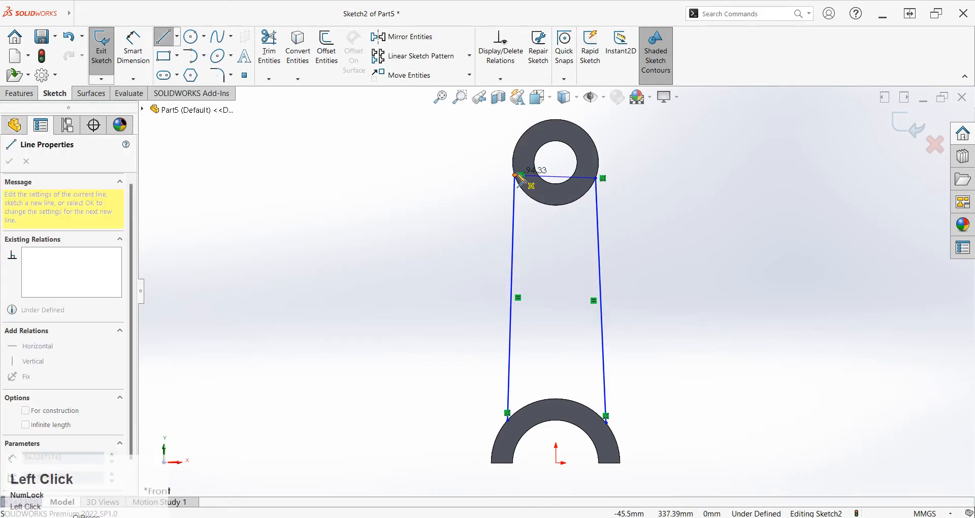
{"action": "left_click", "coordinate": [516, 176]}
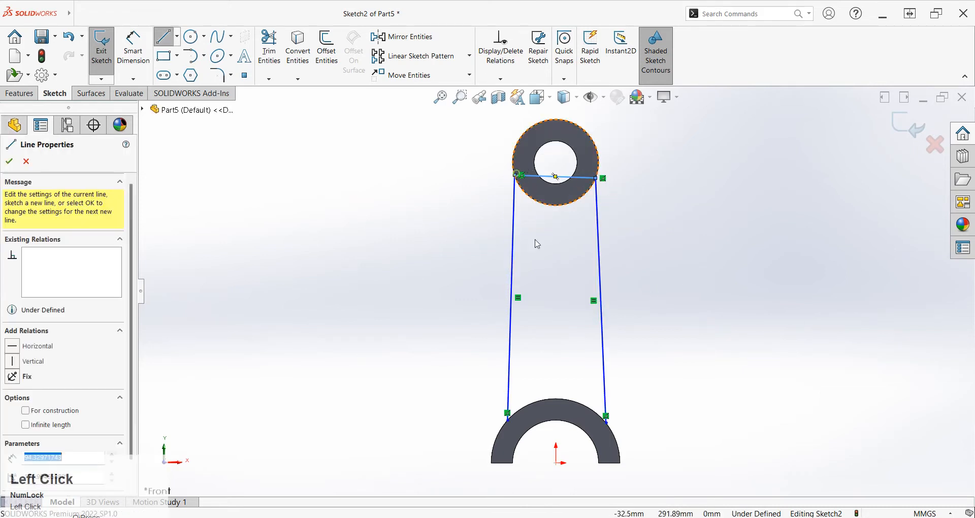
{"action": "left_click", "coordinate": [605, 420]}
{"action": "left_click", "coordinate": [508, 421]}
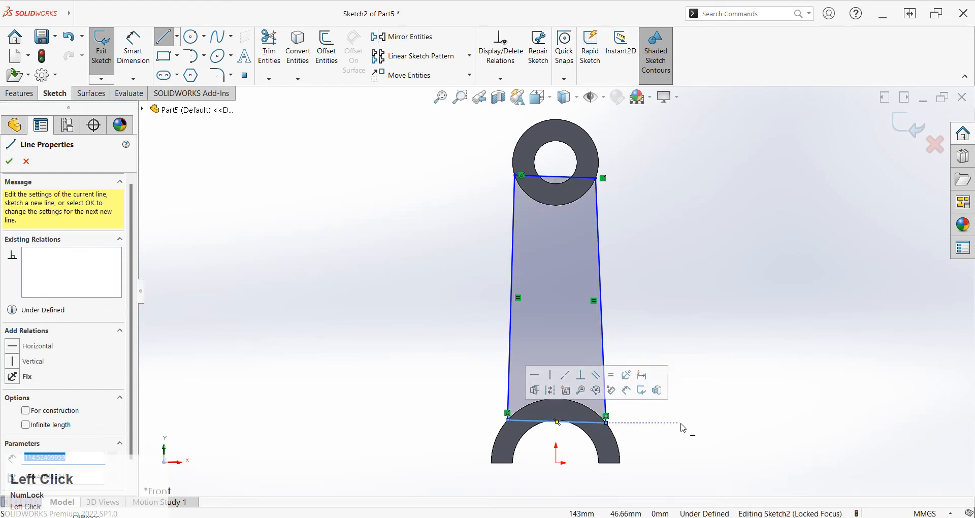
{"action": "right_click", "coordinate": [681, 429]}
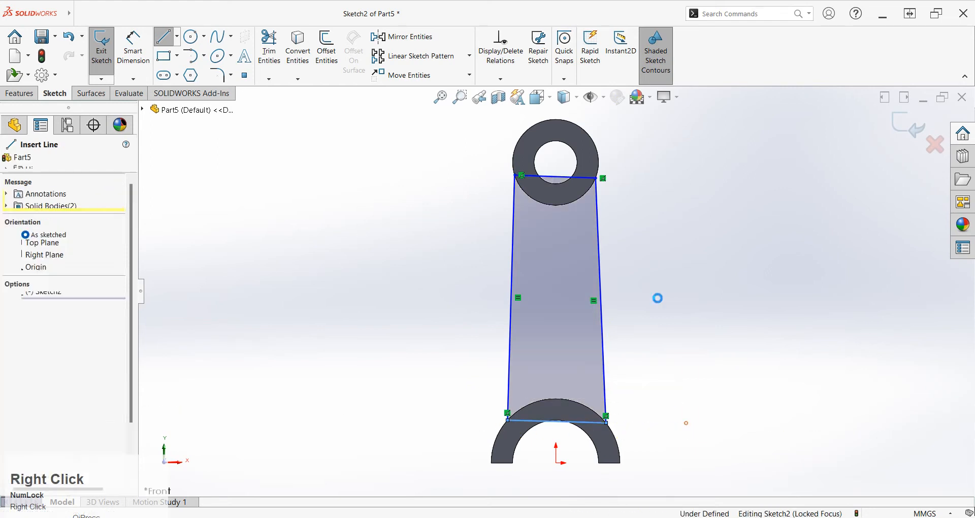
Step: Apply a horizontal relation to the lower and the upper connecting lines of the shank profile
{"action": "left_click", "coordinate": [592, 423]}
{"action": "left_click", "coordinate": [618, 377]}
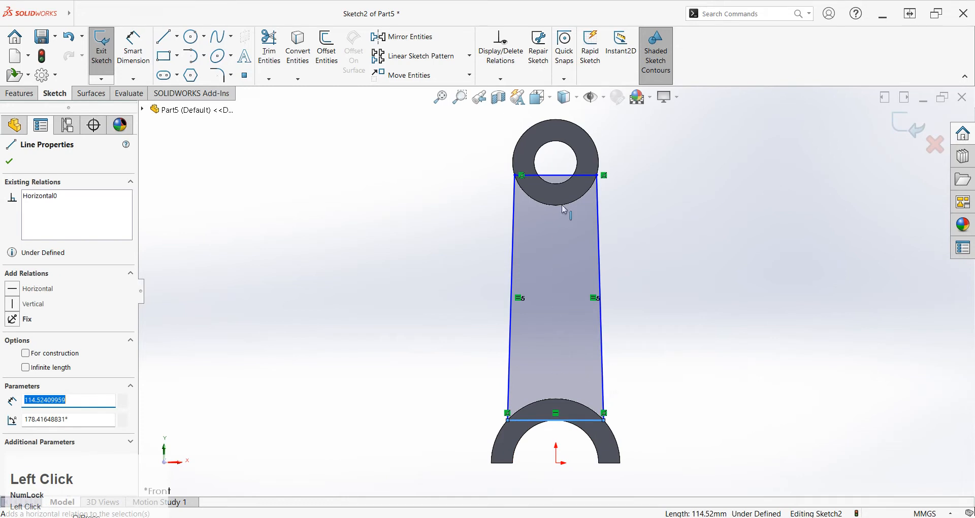
{"action": "left_click", "coordinate": [572, 174]}
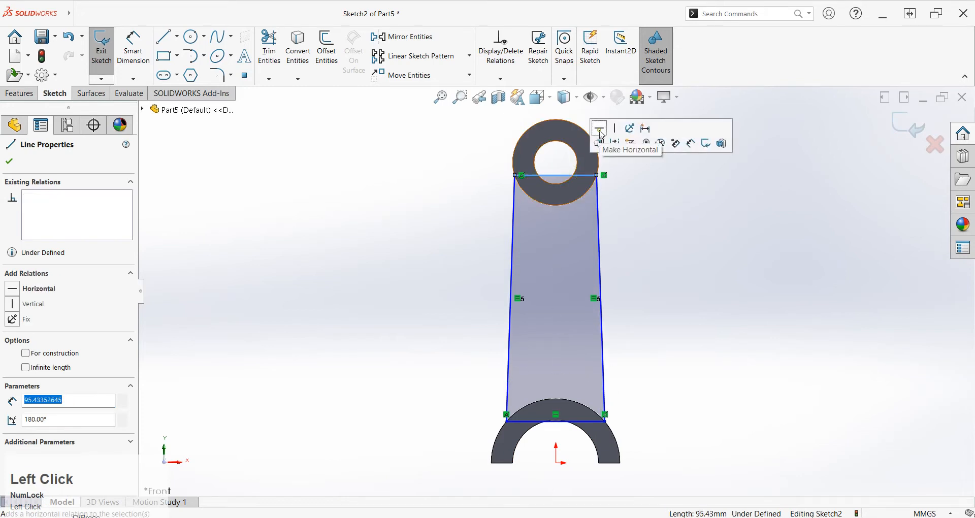
{"action": "left_click", "coordinate": [600, 127]}
Step: Convert the upper and the lower connecting lines to construction geometry
{"action": "left_click", "coordinate": [570, 175]}
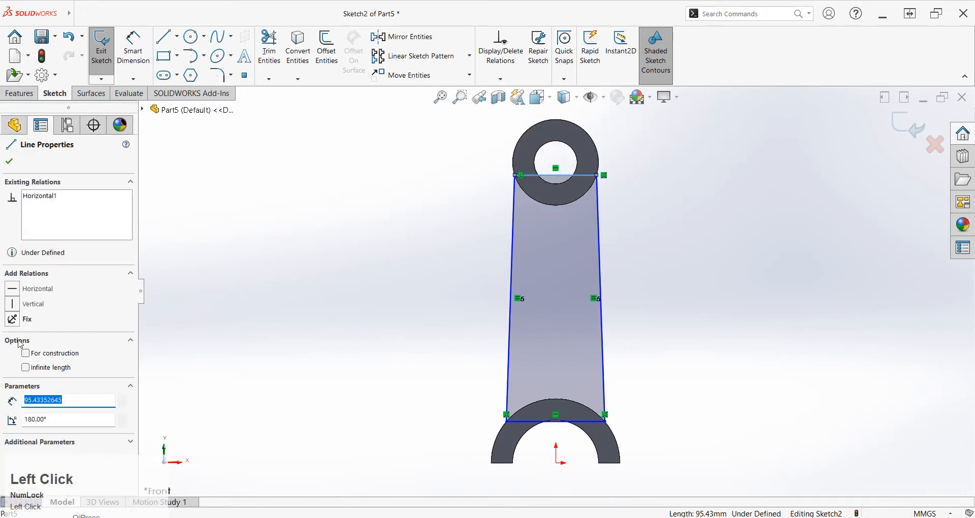
{"action": "left_click", "coordinate": [25, 354]}
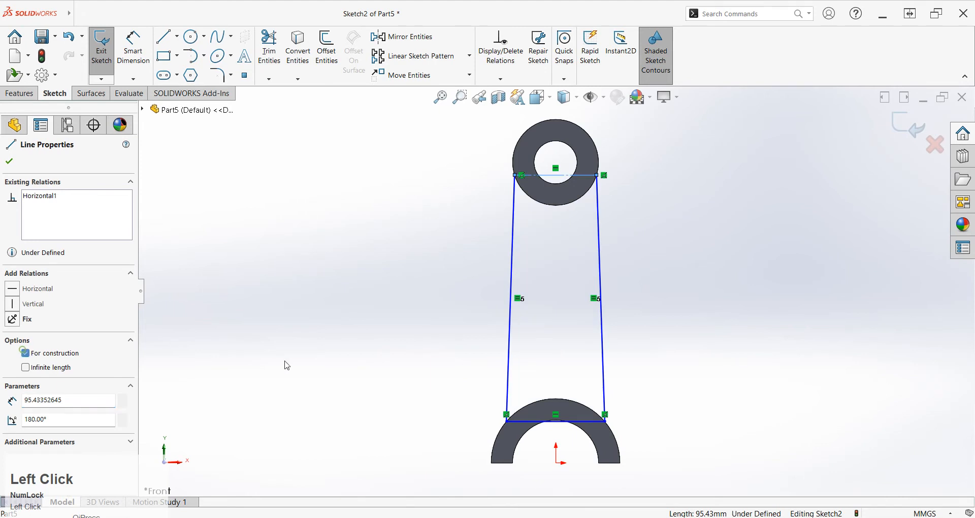
{"action": "left_click", "coordinate": [570, 421]}
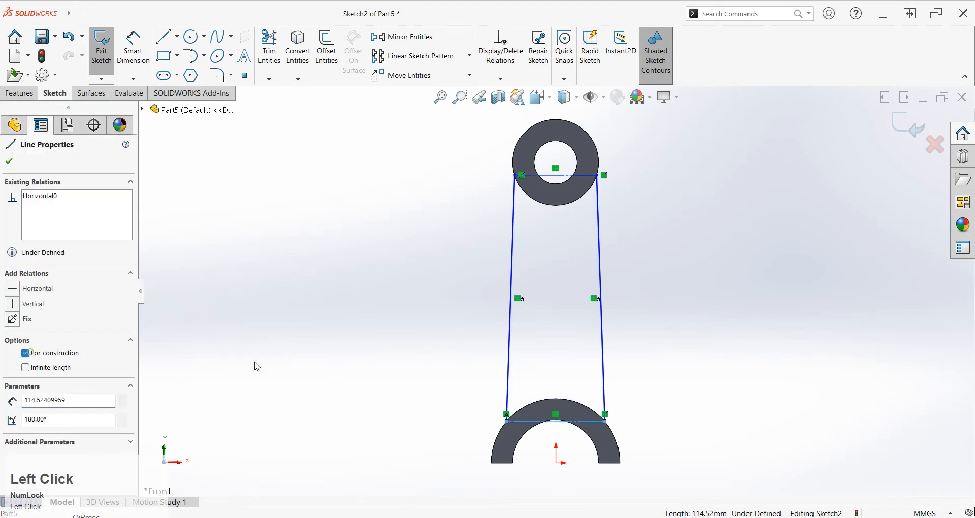
{"action": "left_click", "coordinate": [280, 362]}
Step: Dimension the lower construction line's length as 100 mm
{"action": "right_click_drag", "start_coordinate": [734, 403], "coordinate": [666, 229]}
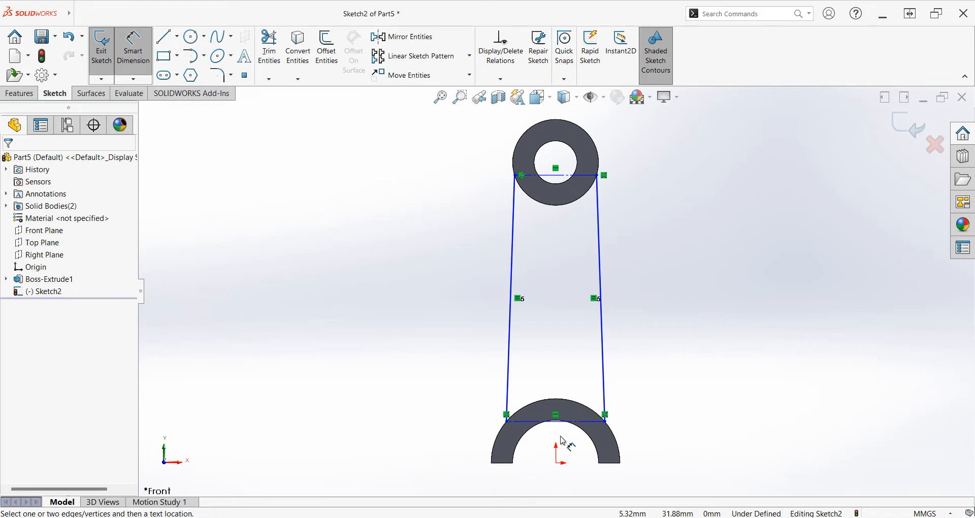
{"action": "left_click", "coordinate": [579, 422]}
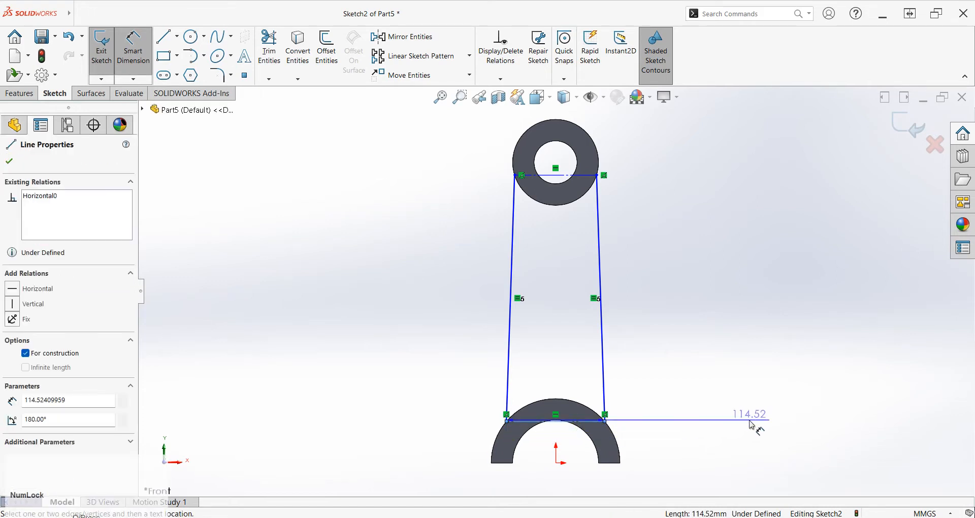
{"action": "left_click", "coordinate": [750, 421]}
{"action": "type", "text": "100"}
{"action": "key", "text": "Return"}
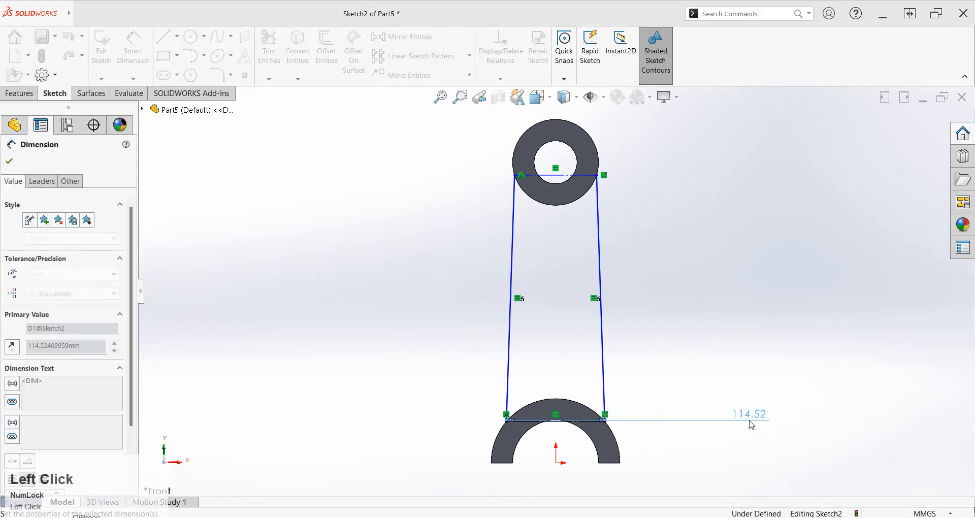
{"action": "left_click", "coordinate": [720, 316]}
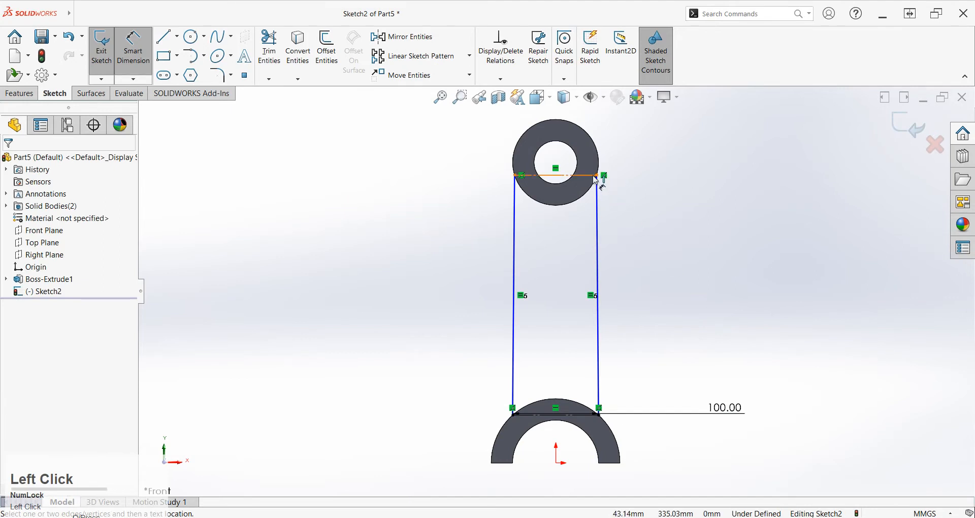
Step: Try to dimension the vertical distance from the origin to the upper construction line's right endpoint as 350 mm
{"action": "left_click", "coordinate": [597, 175]}
{"action": "left_click", "coordinate": [558, 464]}
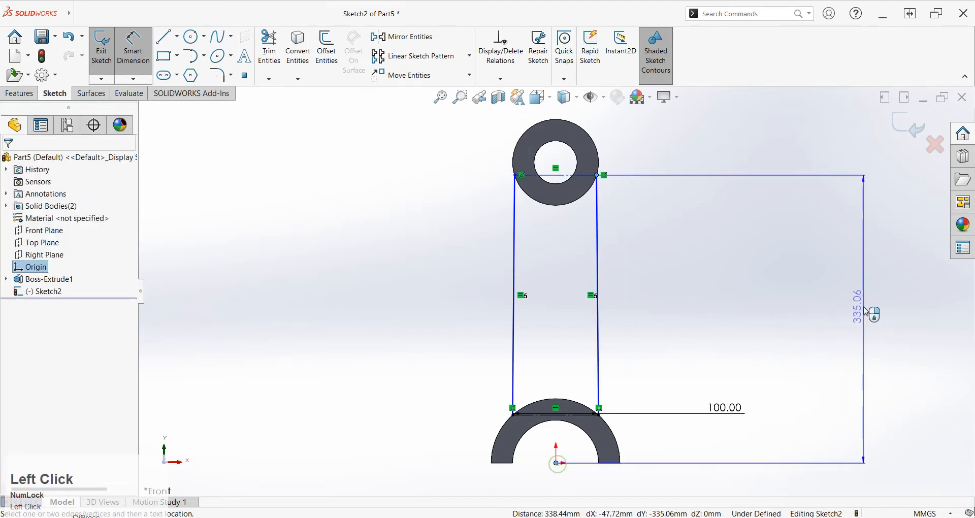
{"action": "left_click", "coordinate": [824, 309]}
{"action": "type", "text": "350"}
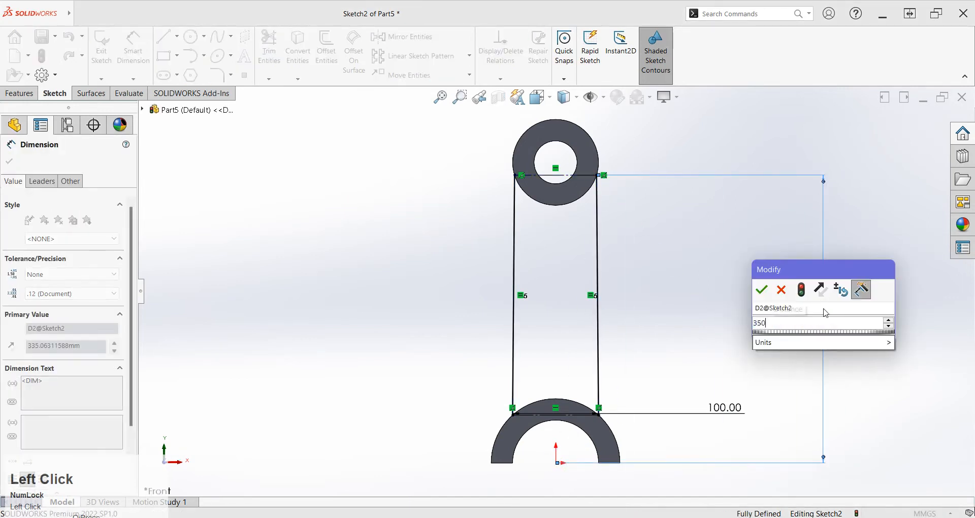
{"action": "key", "text": "Return"}
Step: Try to change the 350 mm vertical dimension to 310 mm and delete that dimension
{"action": "left_click", "coordinate": [819, 309]}
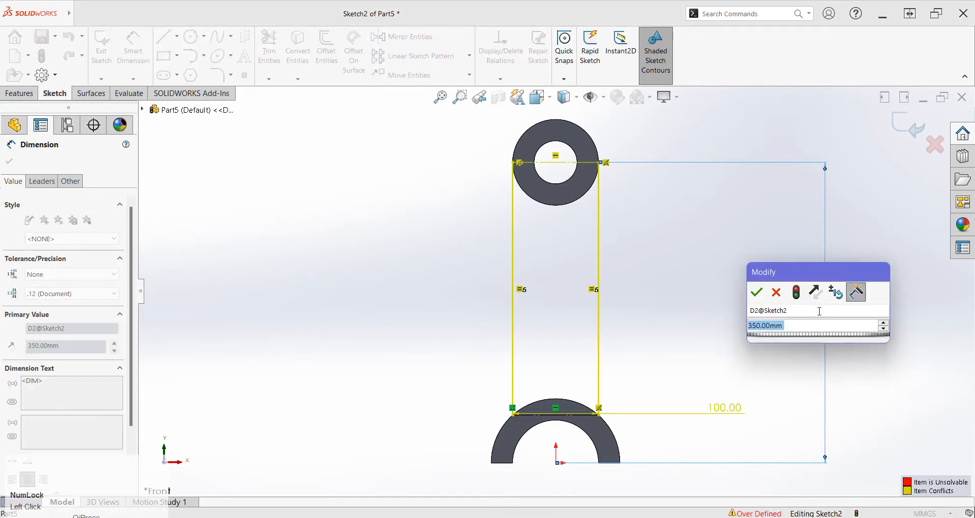
{"action": "type", "text": "310"}
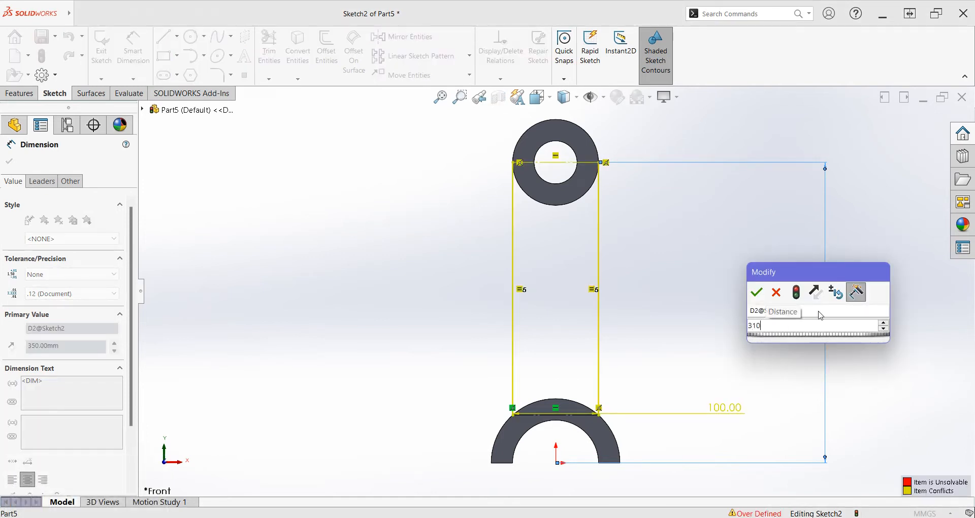
{"action": "key", "text": "Return"}
{"action": "left_click", "coordinate": [729, 328]}
{"action": "right_click", "coordinate": [711, 341]}
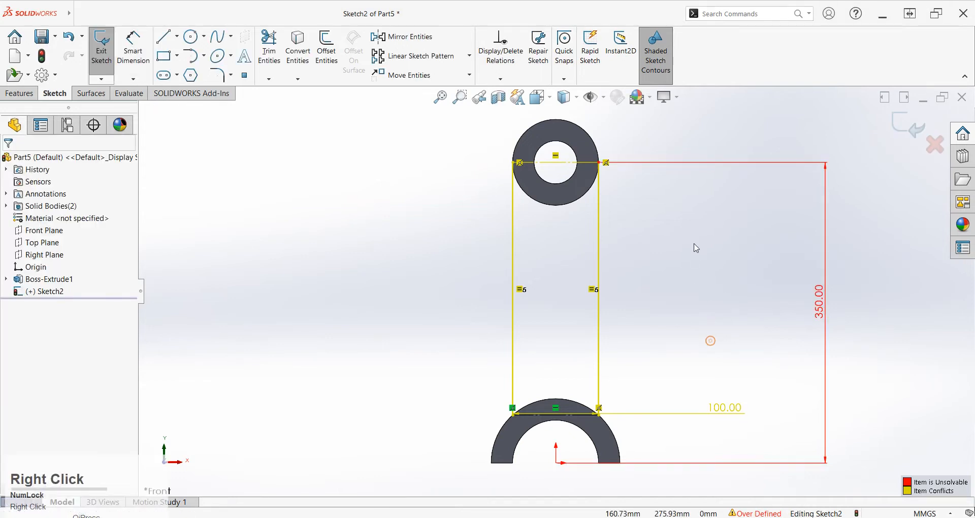
{"action": "left_click", "coordinate": [819, 304]}
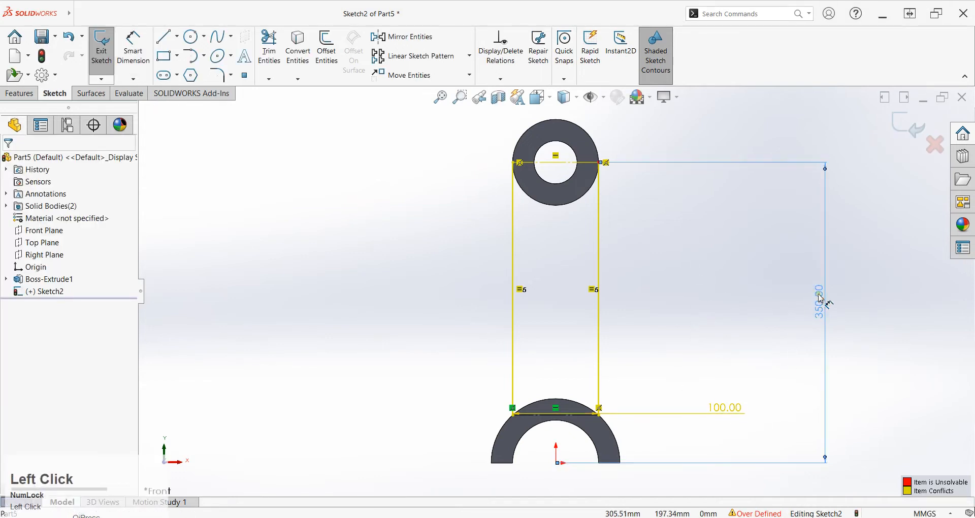
{"action": "key", "text": "Delete"}
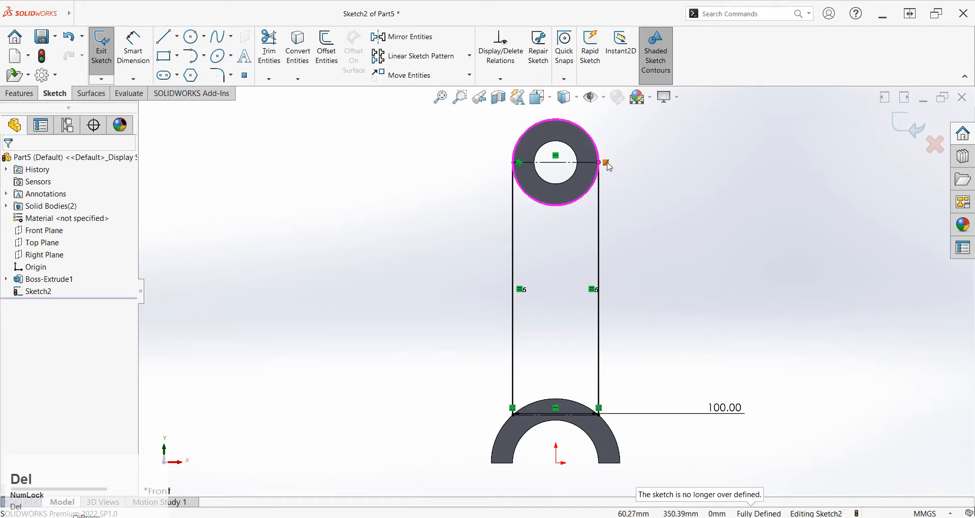
Step: Delete the coincident relations at both upper line endpoints and move the upper construction line below the full ring
{"action": "left_click", "coordinate": [523, 166]}
{"action": "key", "text": "Delete"}
{"action": "left_click", "coordinate": [608, 163]}
{"action": "key", "text": "Delete"}
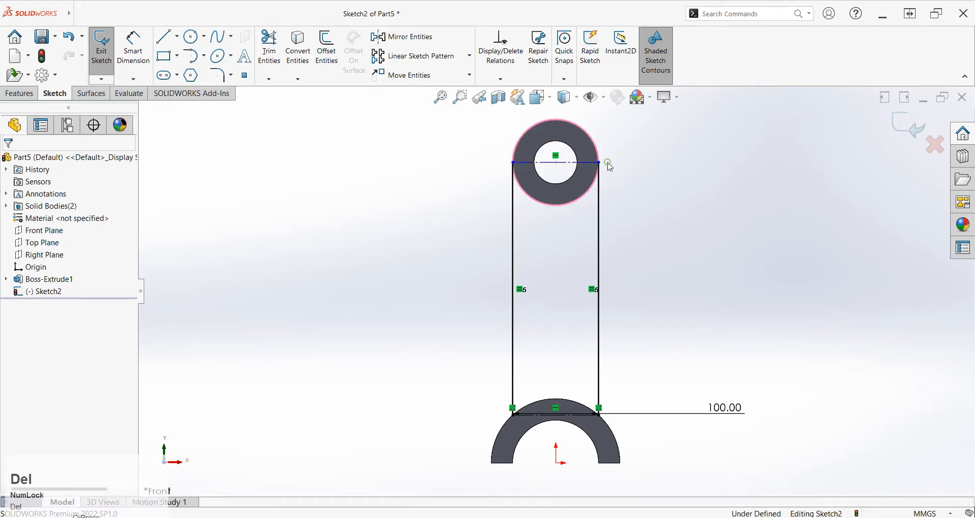
{"action": "left_click_drag", "start_coordinate": [601, 162], "coordinate": [617, 226]}
Step: Delete the equal relation between the two side lines
{"action": "left_click", "coordinate": [577, 242]}
{"action": "left_click", "coordinate": [588, 251]}
{"action": "left_click", "coordinate": [599, 260]}
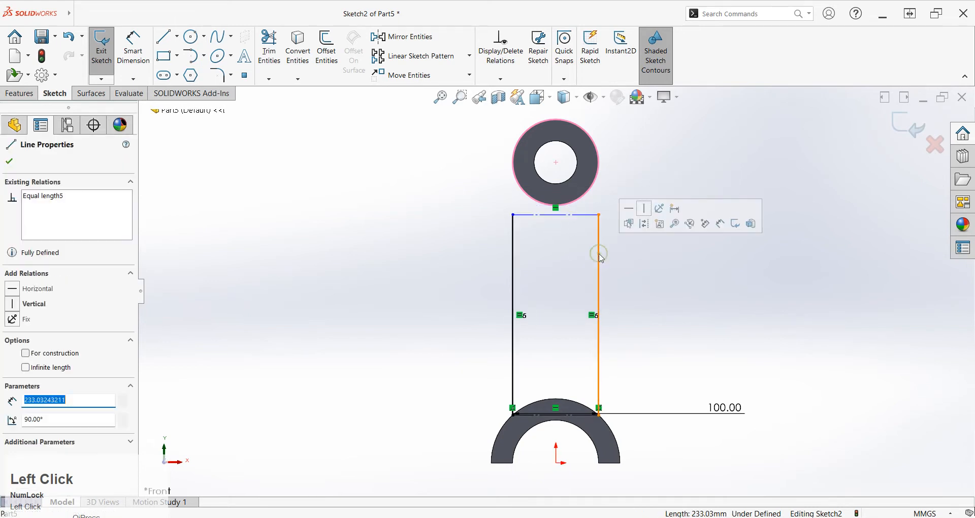
{"action": "left_click", "coordinate": [577, 281]}
{"action": "left_click", "coordinate": [595, 315]}
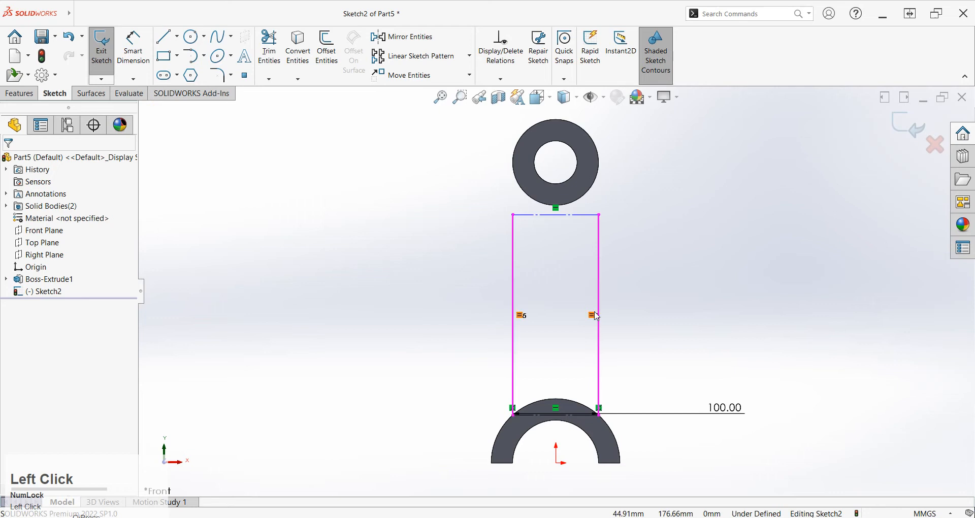
{"action": "key", "text": "Delete"}
{"action": "left_click", "coordinate": [559, 301]}
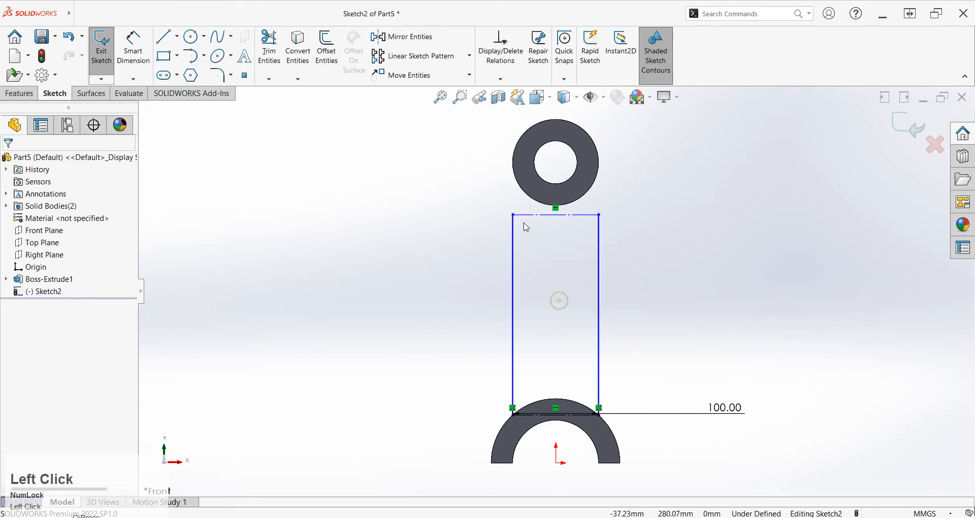
Step: Move the upper endpoints of both side lines onto the lower part of the full ring's outer edge
{"action": "left_click_drag", "start_coordinate": [513, 215], "coordinate": [527, 187]}
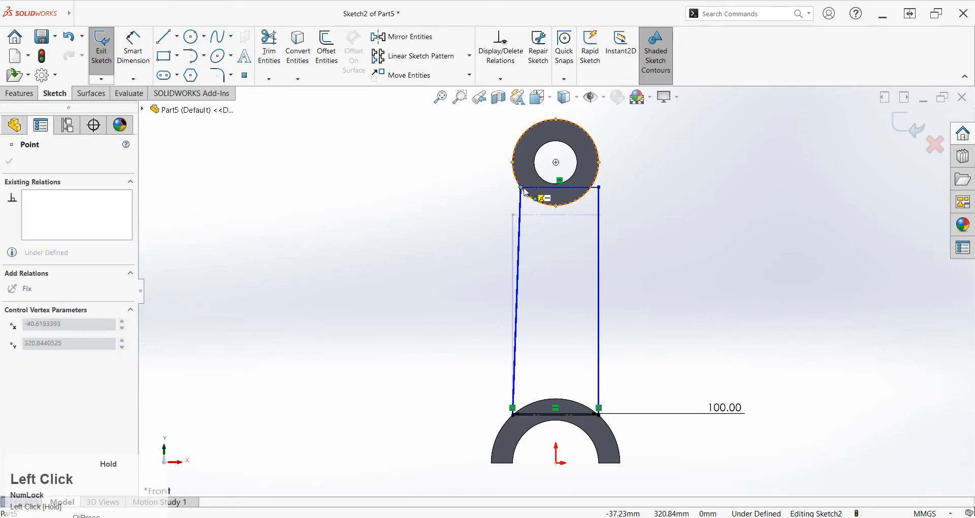
{"action": "left_click", "coordinate": [570, 259]}
{"action": "left_click", "coordinate": [599, 189]}
{"action": "left_click_drag", "start_coordinate": [591, 190], "coordinate": [585, 194]}
{"action": "left_click", "coordinate": [581, 246]}
Step: Dimension the vertical distance from the origin to the upper construction line as 310 mm
{"action": "right_click_drag", "start_coordinate": [597, 287], "coordinate": [616, 136]}
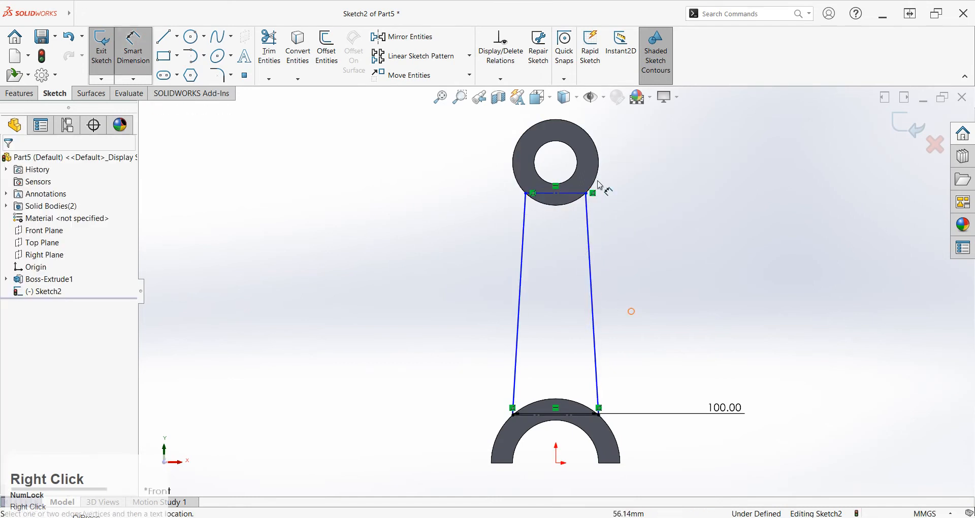
{"action": "left_click", "coordinate": [556, 462]}
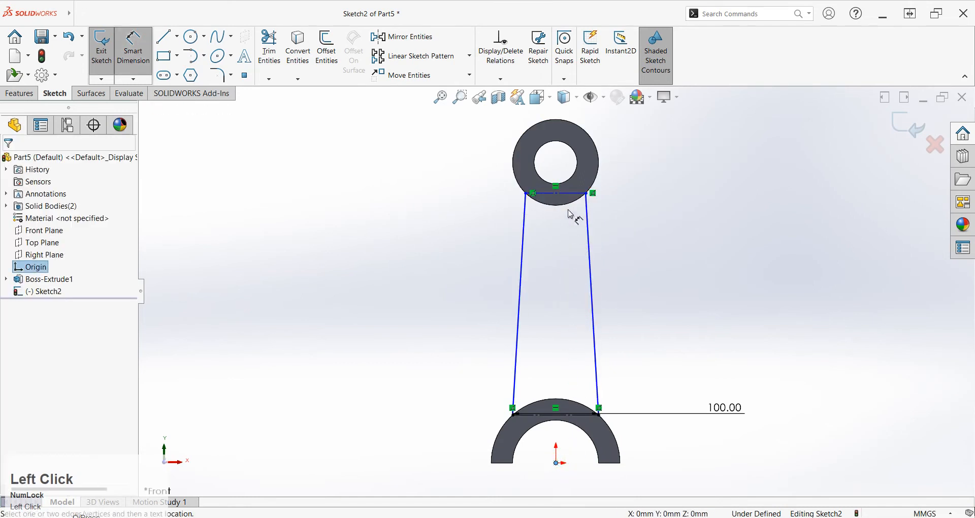
{"action": "left_click", "coordinate": [577, 193]}
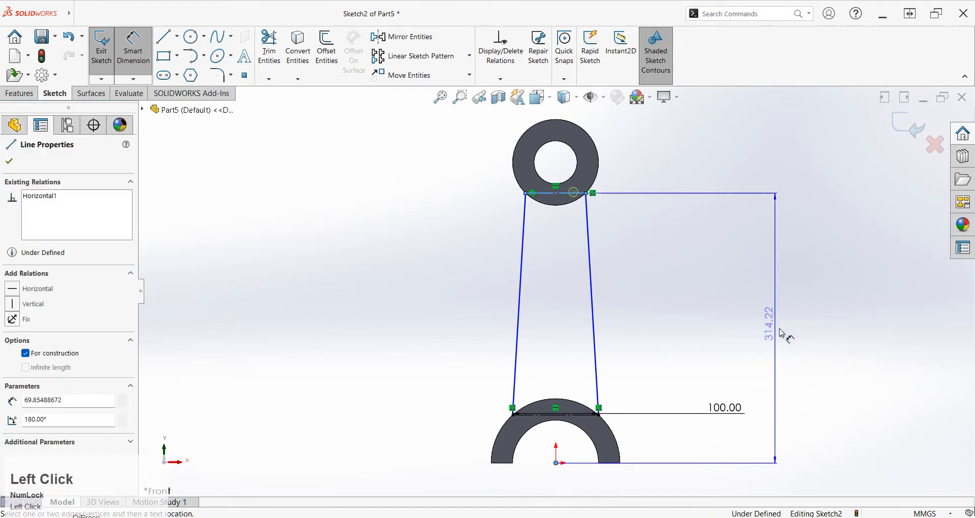
{"action": "left_click", "coordinate": [792, 334]}
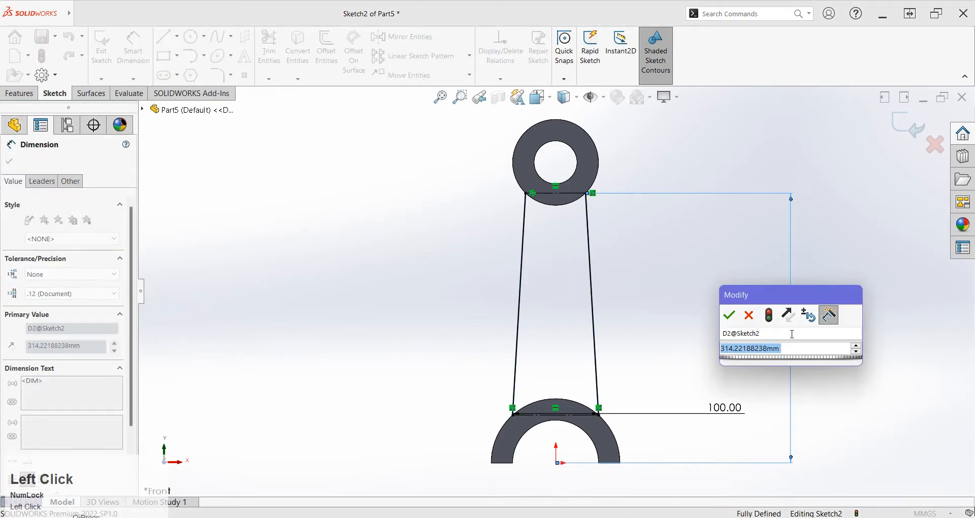
{"action": "type", "text": "310"}
{"action": "key", "text": "Return"}
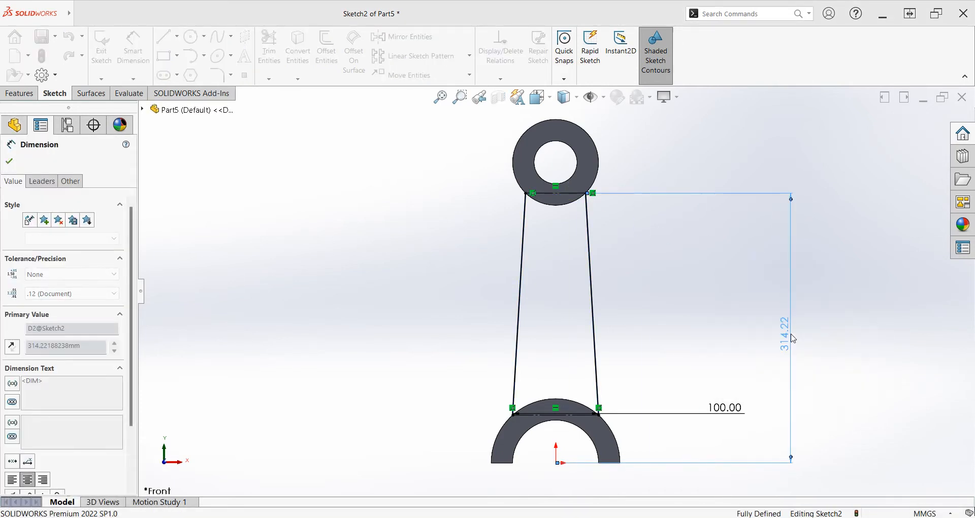
{"action": "left_click", "coordinate": [676, 376]}
Step: Convert the outer edges of the full ring and the half ring into sketch entities
{"action": "left_click", "coordinate": [570, 207]}
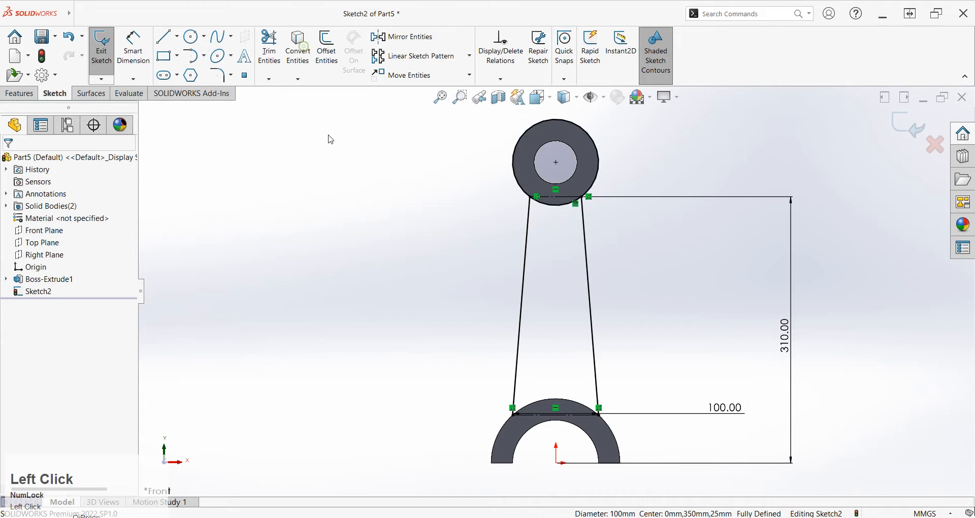
{"action": "left_click", "coordinate": [568, 405]}
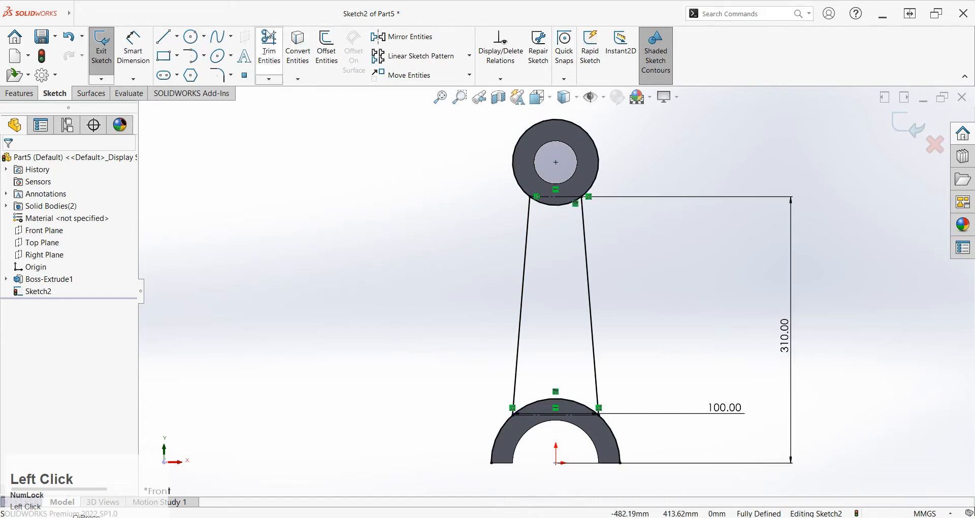
Step: Trim the converted ring arcs outside the two side lines so the sketch forms a closed shank profile
{"action": "left_click", "coordinate": [277, 58]}
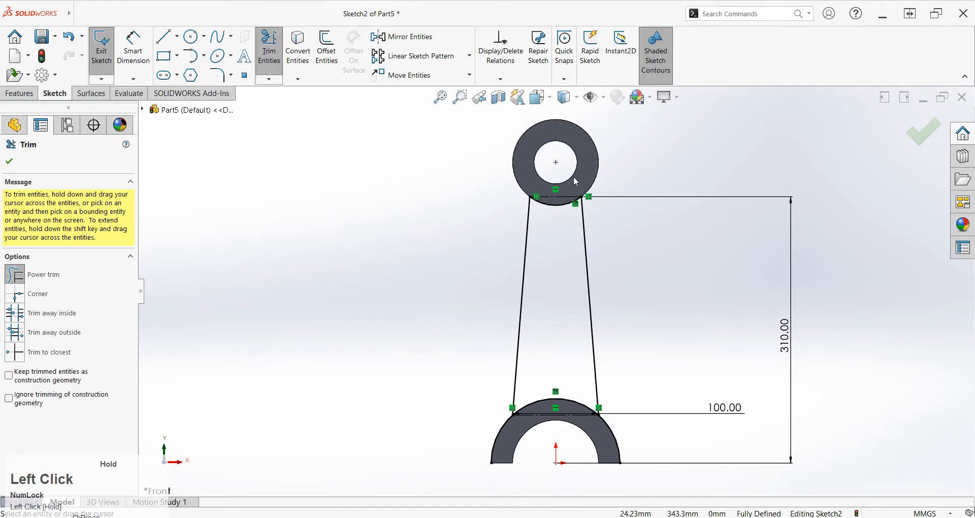
{"action": "scroll", "coordinate": [557, 391], "scroll_direction": "down", "scroll_amount": 3}
{"action": "left_click_drag", "start_coordinate": [554, 385], "coordinate": [422, 331]}
{"action": "left_click_drag", "start_coordinate": [641, 392], "coordinate": [689, 346]}
{"action": "scroll", "coordinate": [695, 350], "scroll_direction": "down", "scroll_amount": 3}
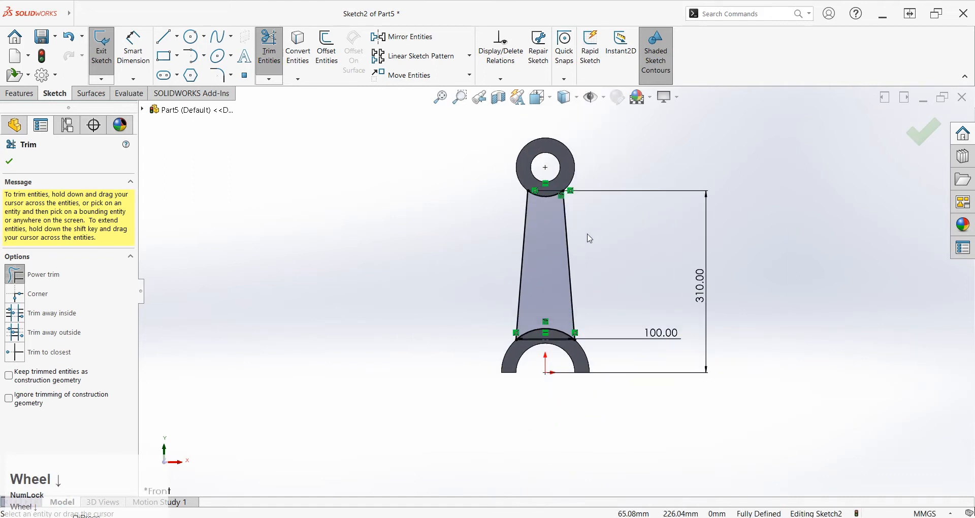
{"action": "left_click", "coordinate": [9, 162]}
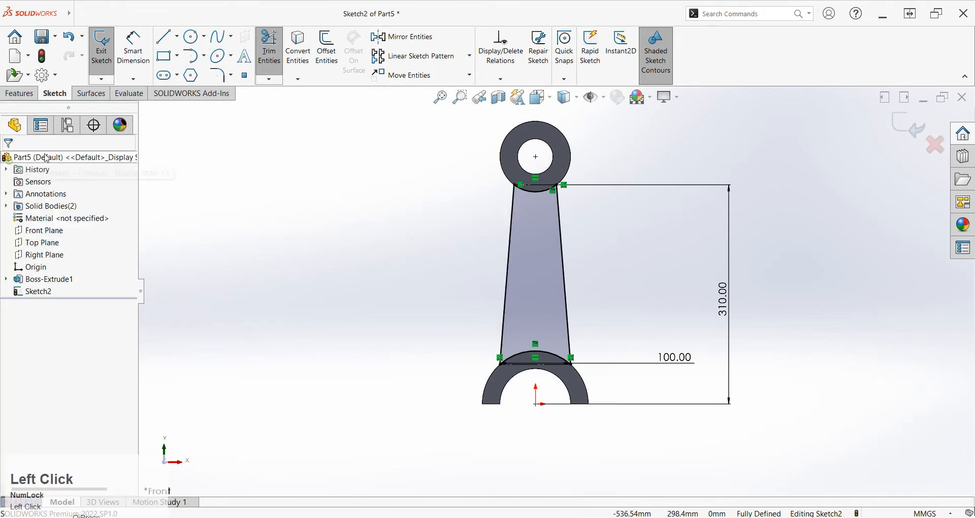
Step: Extrude the shank profile 50 mm from the mid plane, merged with the full ring and half ring
{"action": "left_click", "coordinate": [21, 93]}
{"action": "left_click", "coordinate": [106, 51]}
{"action": "middle_click_drag", "start_coordinate": [505, 244], "coordinate": [492, 286]}
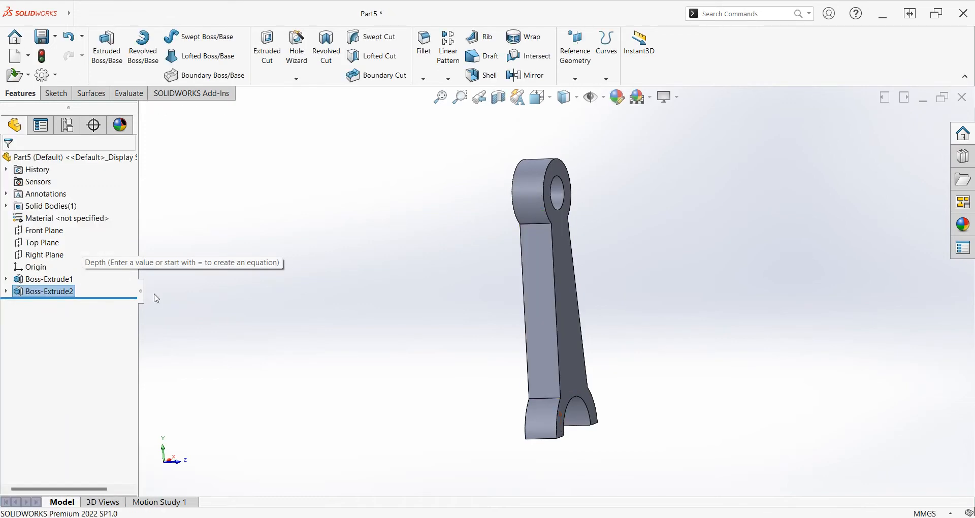
Step: Set the depth of the shank's mid-plane extrusion to 25 mm
{"action": "left_click", "coordinate": [63, 294]}
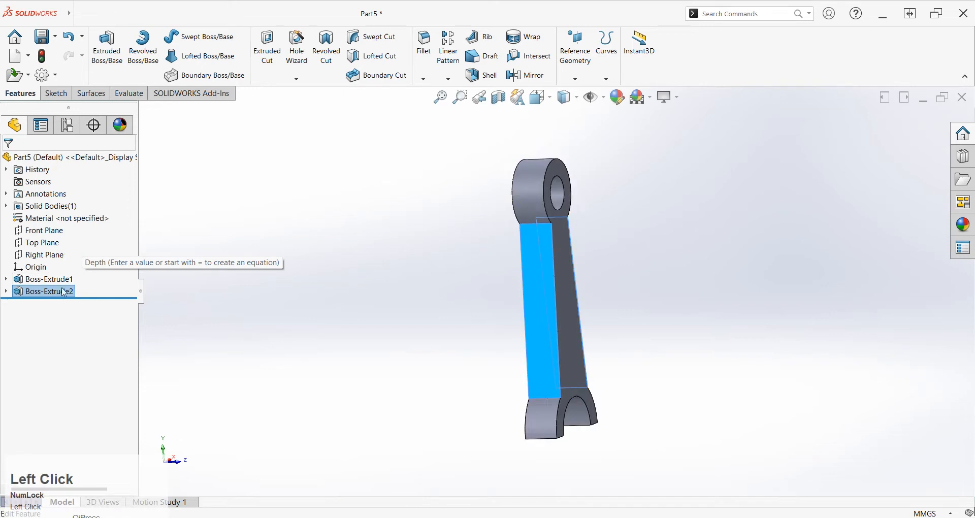
{"action": "left_click", "coordinate": [65, 265]}
{"action": "left_click", "coordinate": [269, 308]}
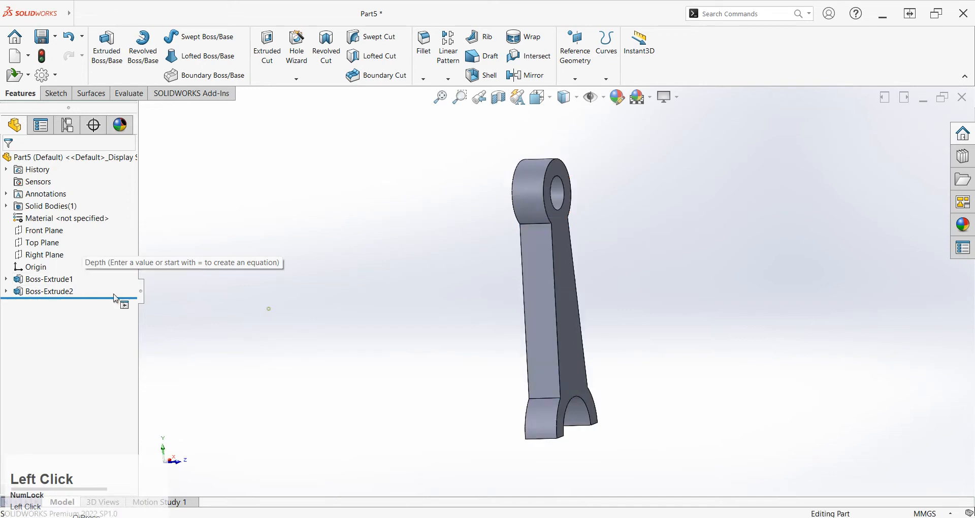
{"action": "left_click", "coordinate": [37, 293]}
{"action": "left_click", "coordinate": [50, 258]}
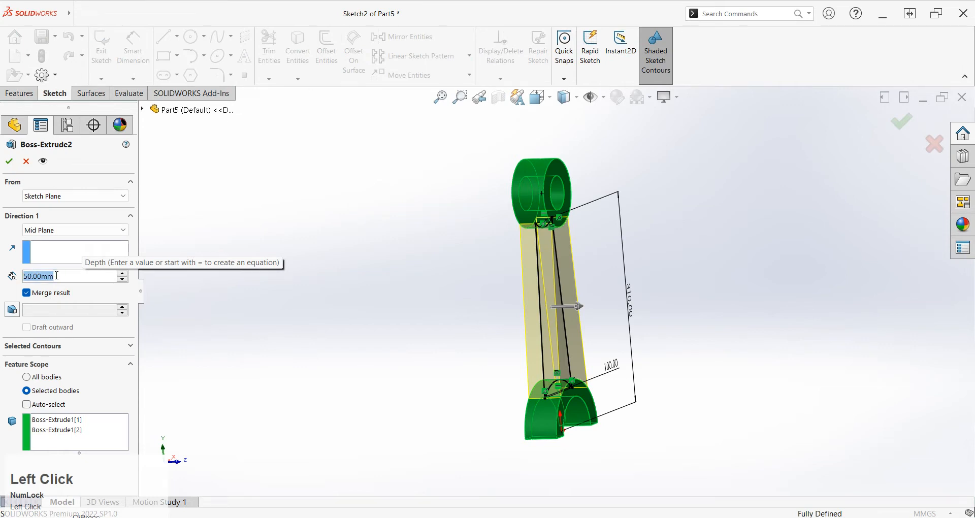
{"action": "type", "text": "25"}
{"action": "key", "text": "Return"}
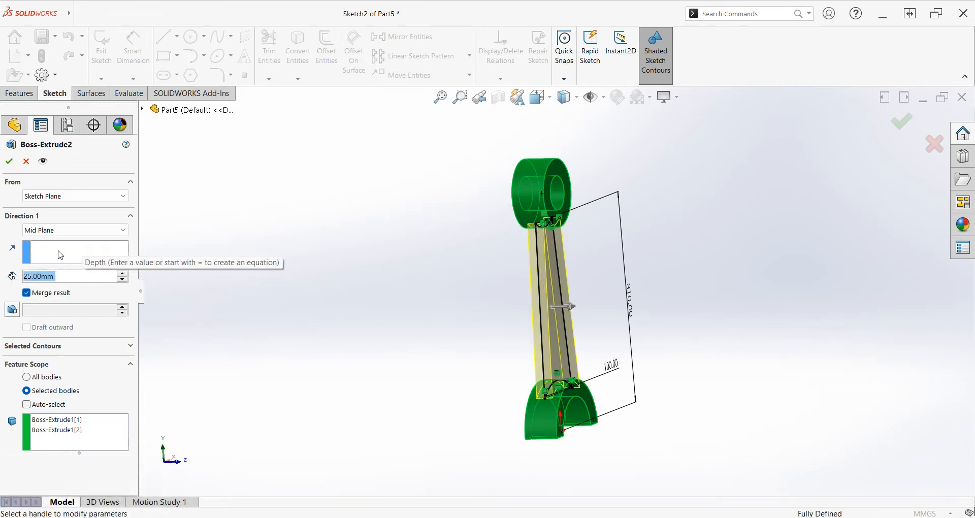
{"action": "left_click", "coordinate": [17, 164]}
Step: Start a sketch on the shank's front face and offset the face outline 17.5 mm inward
{"action": "scroll", "coordinate": [466, 311], "scroll_direction": "up", "scroll_amount": 2}
{"action": "middle_click_drag", "start_coordinate": [465, 312], "coordinate": [543, 304]}
{"action": "left_click", "coordinate": [554, 294]}
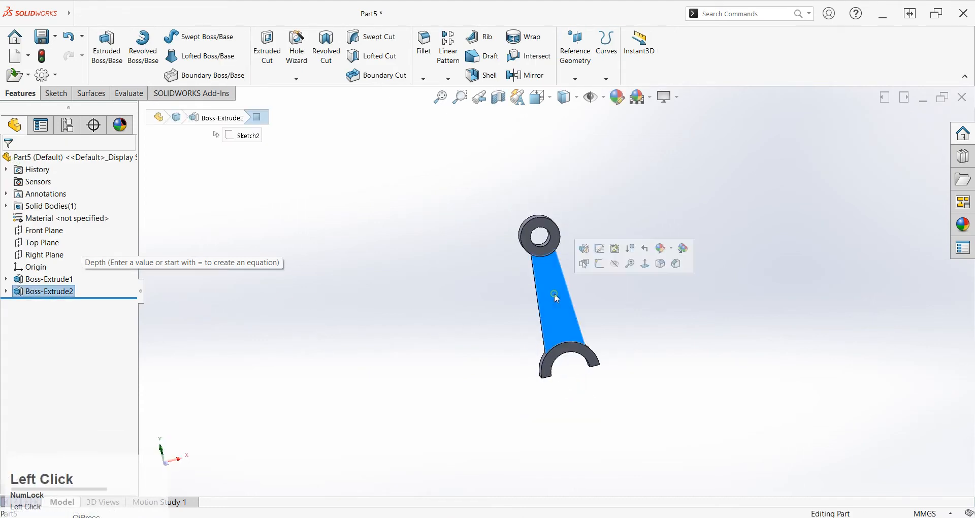
{"action": "left_click", "coordinate": [601, 274]}
{"action": "left_click", "coordinate": [554, 261]}
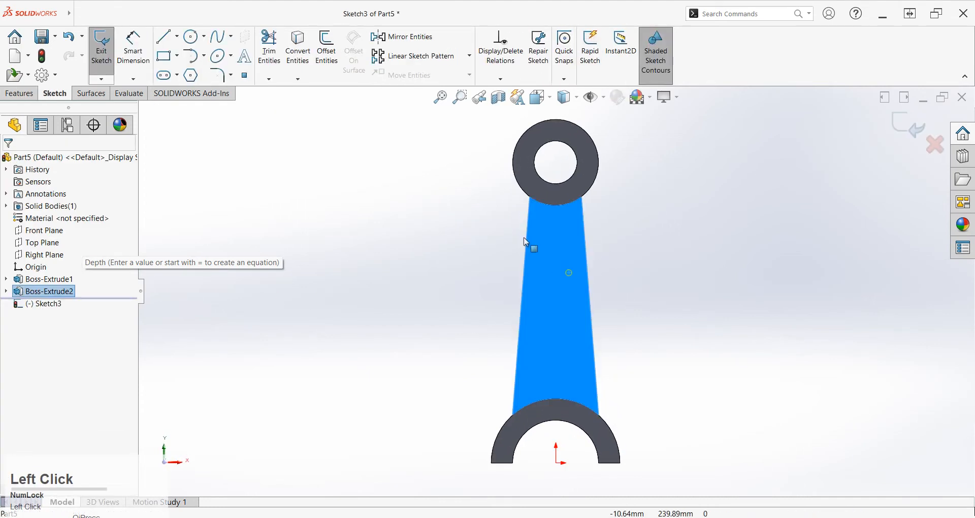
{"action": "left_click", "coordinate": [333, 51]}
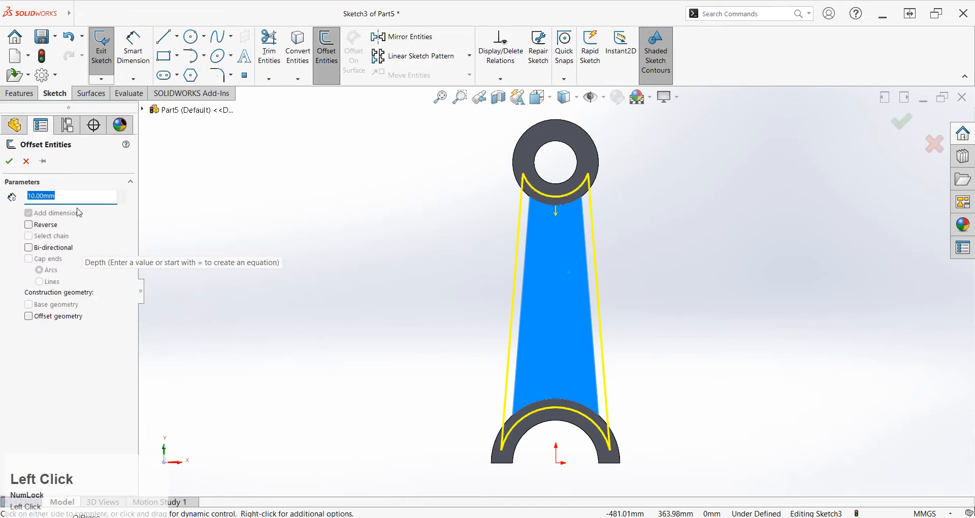
{"action": "left_click", "coordinate": [29, 226]}
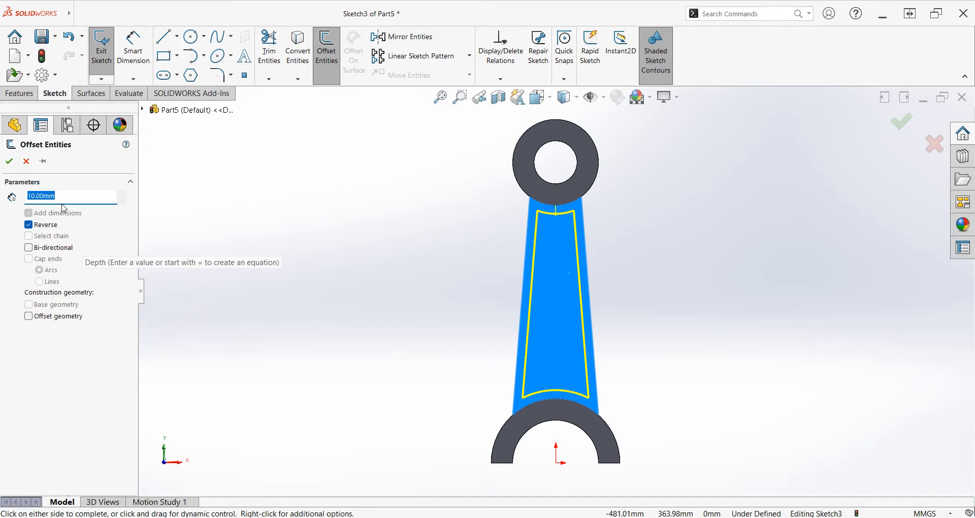
{"action": "type", "text": "17.5"}
{"action": "key", "text": "Return"}
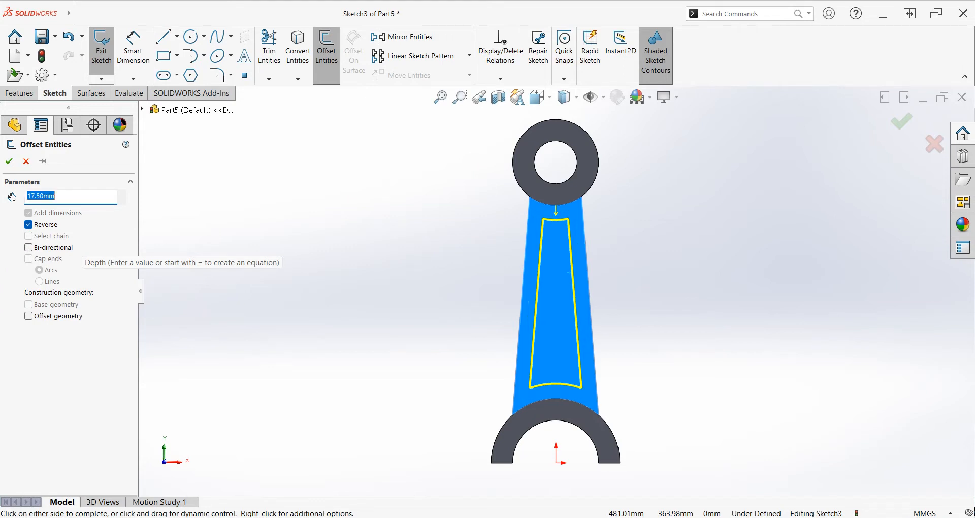
{"action": "left_click", "coordinate": [9, 161]}
Step: Try to extrude the offset profile as a blind boss in the reversed direction, with a depth of 15 mm
{"action": "middle_click_drag", "start_coordinate": [386, 285], "coordinate": [495, 344]}
{"action": "scroll", "coordinate": [480, 340], "scroll_direction": "up", "scroll_amount": 1}
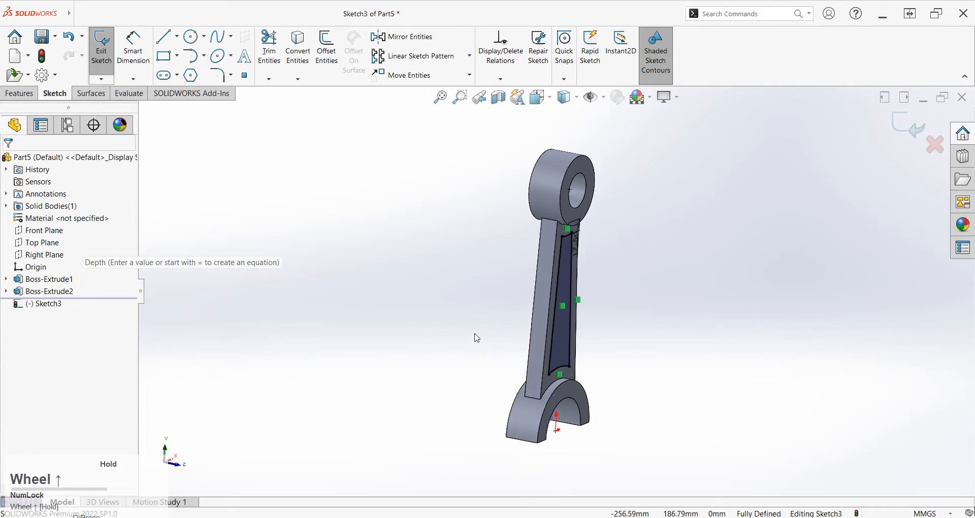
{"action": "left_click", "coordinate": [20, 94]}
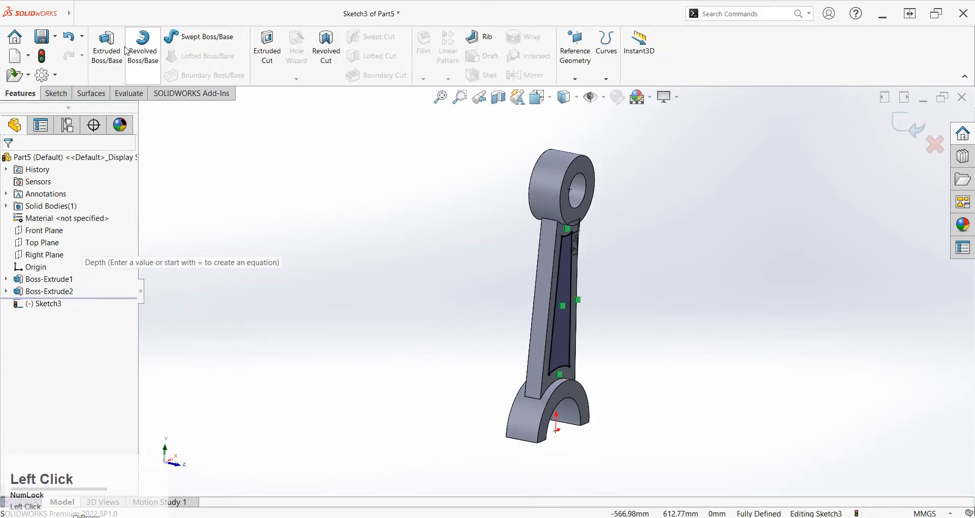
{"action": "left_click", "coordinate": [106, 48]}
{"action": "middle_click_drag", "start_coordinate": [588, 292], "coordinate": [633, 240]}
{"action": "left_click", "coordinate": [81, 233]}
{"action": "left_click", "coordinate": [40, 238]}
{"action": "left_click", "coordinate": [12, 233]}
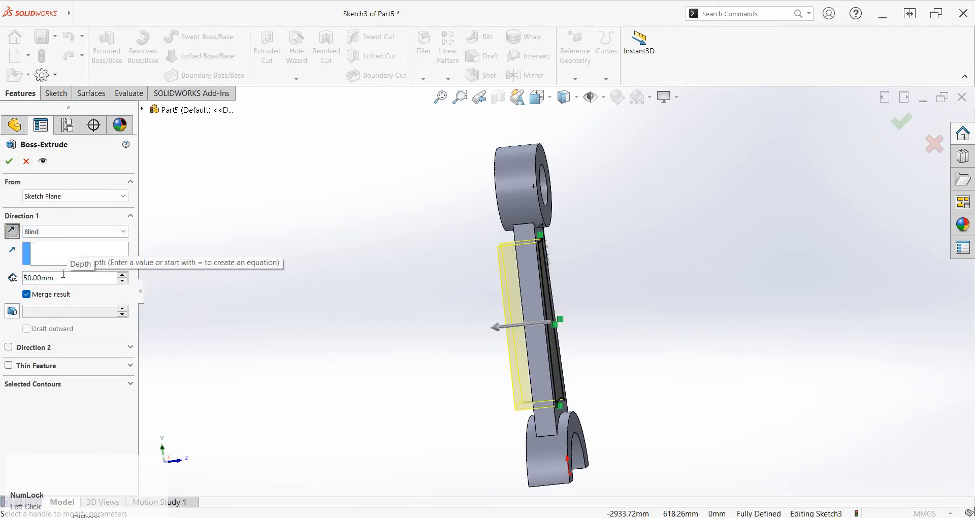
{"action": "left_click", "coordinate": [63, 274]}
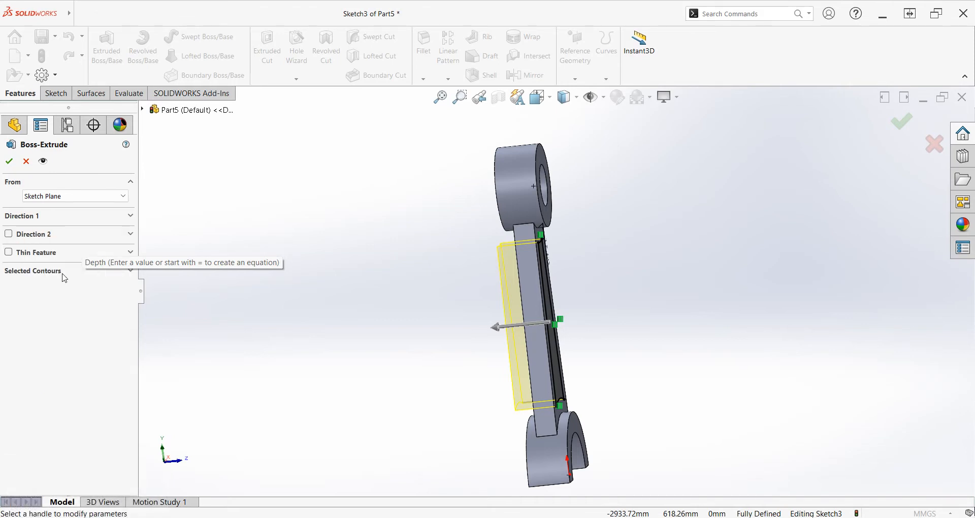
{"action": "left_click", "coordinate": [127, 216]}
{"action": "left_click_drag", "start_coordinate": [55, 279], "coordinate": [17, 279]}
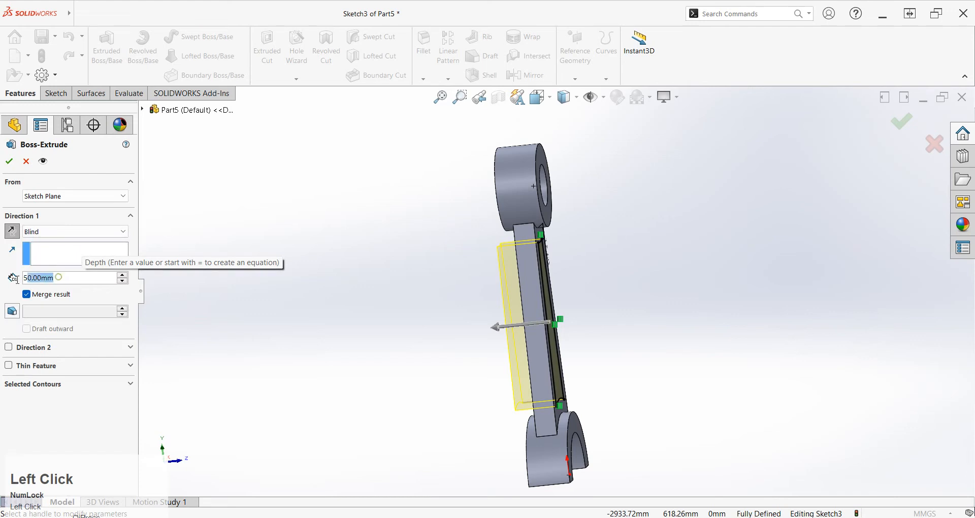
{"action": "type", "text": "15"}
{"action": "key", "text": "Return"}
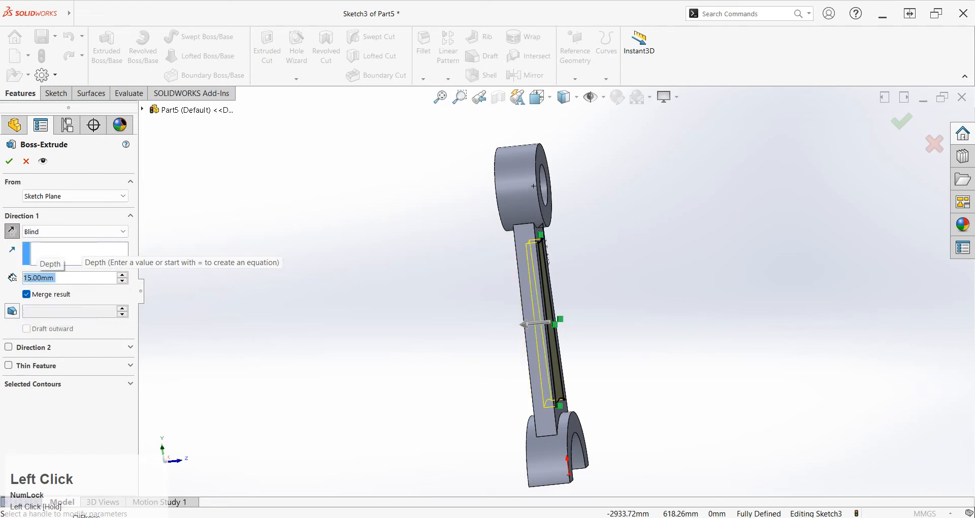
Step: Set the reversed boss extrusion's depth to 10 mm and create it
{"action": "middle_click_drag", "start_coordinate": [490, 270], "coordinate": [332, 282]}
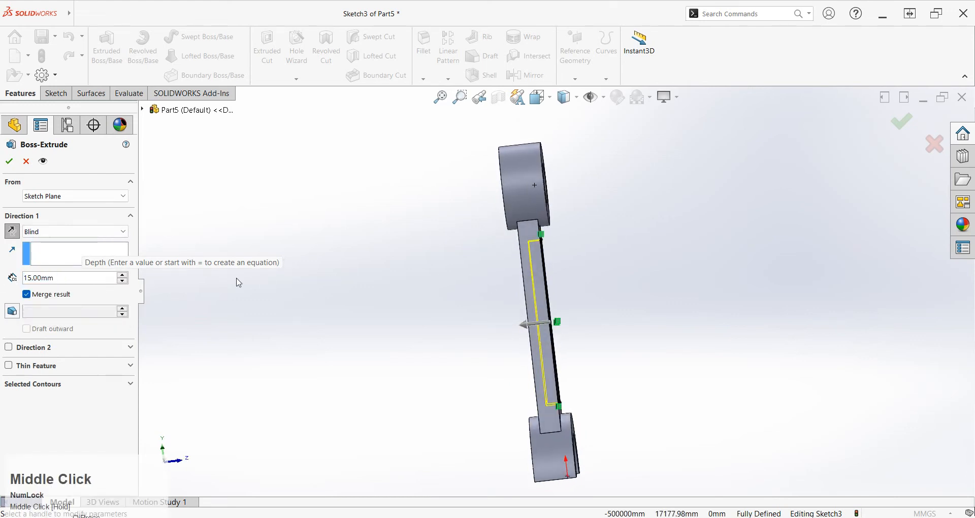
{"action": "left_click", "coordinate": [60, 279]}
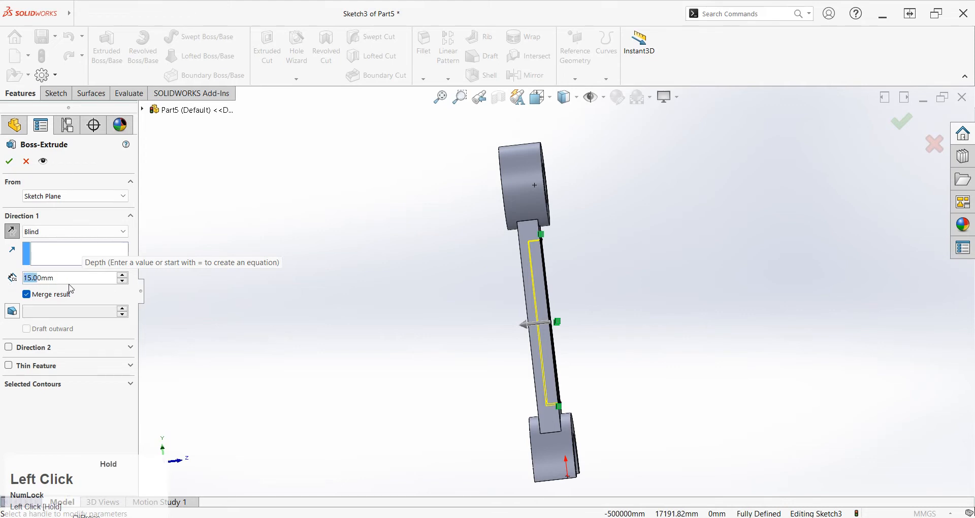
{"action": "type", "text": "10"}
{"action": "key", "text": "Return"}
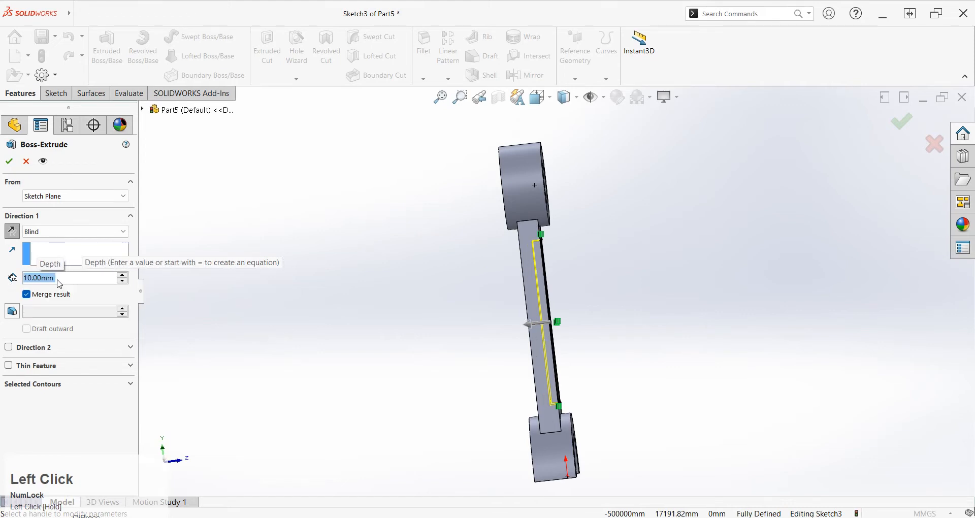
{"action": "left_click", "coordinate": [10, 161]}
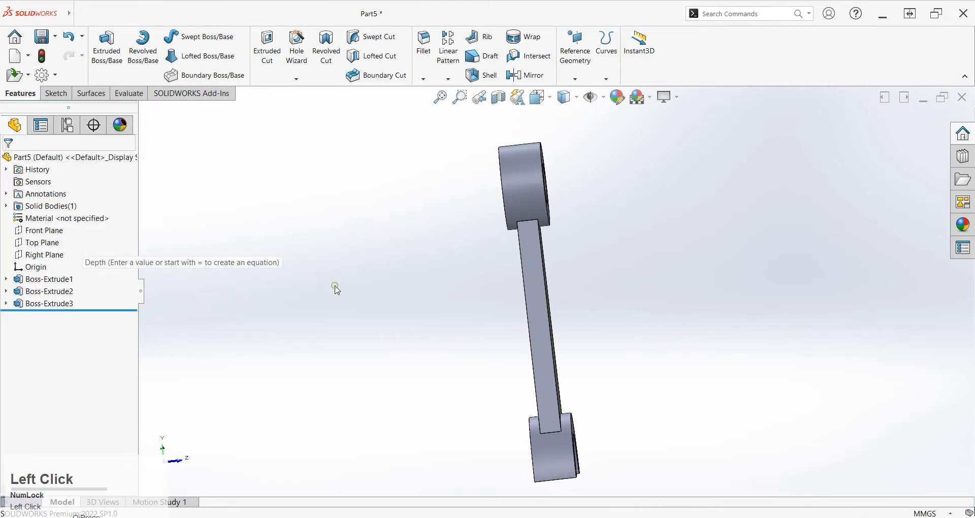
Step: Delete the boss extrusion made from the offset sketch, keeping the sketch
{"action": "scroll", "coordinate": [420, 280], "scroll_direction": "up", "scroll_amount": 1}
{"action": "middle_click_drag", "start_coordinate": [422, 284], "coordinate": [476, 339]}
{"action": "left_click", "coordinate": [476, 339]}
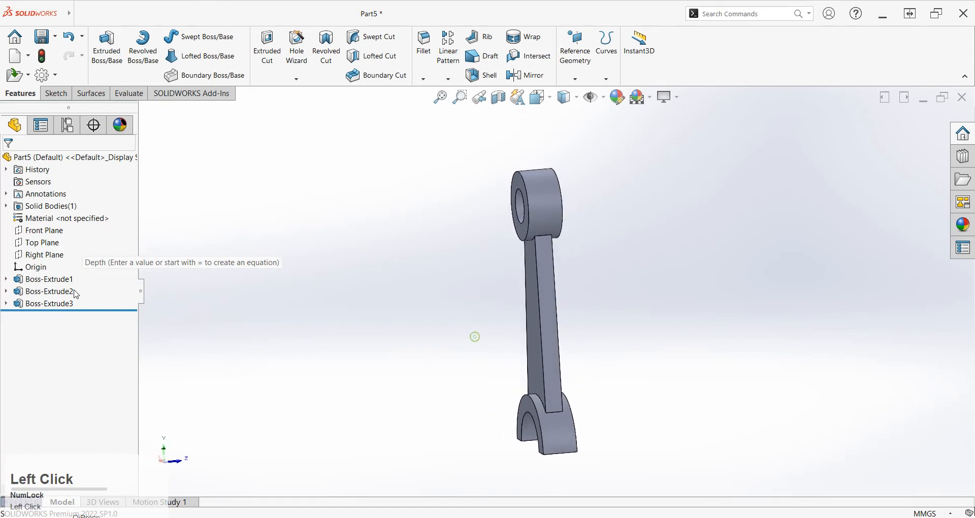
{"action": "left_click", "coordinate": [42, 303]}
{"action": "left_click", "coordinate": [49, 272]}
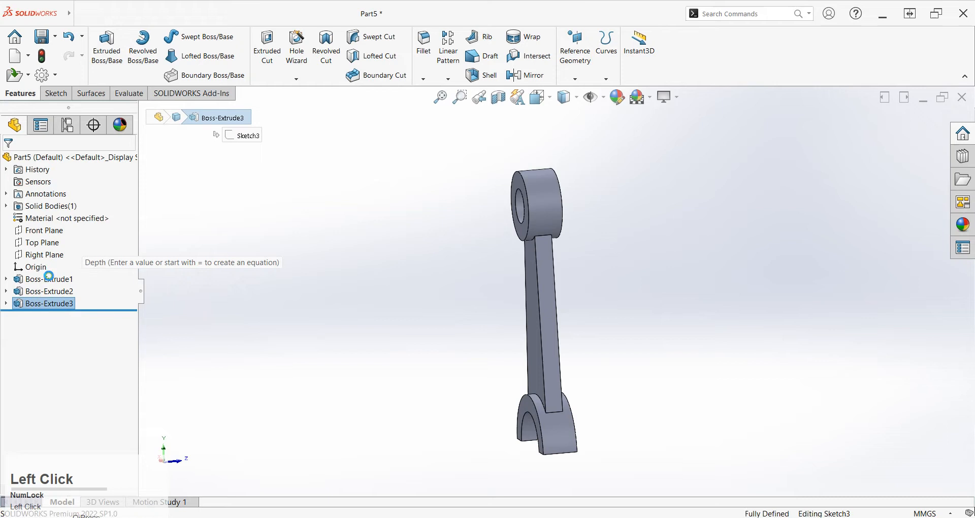
{"action": "left_click", "coordinate": [25, 162]}
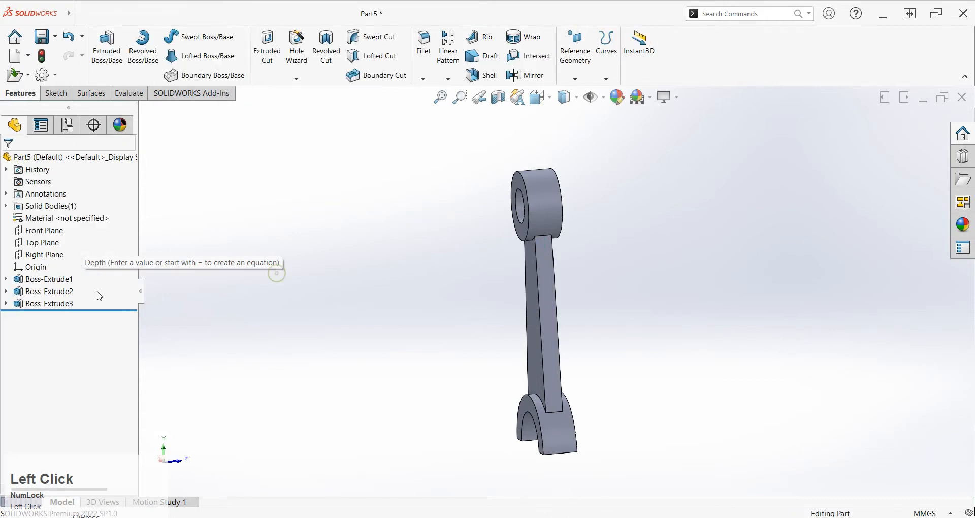
{"action": "right_click", "coordinate": [55, 308]}
{"action": "left_click", "coordinate": [82, 362]}
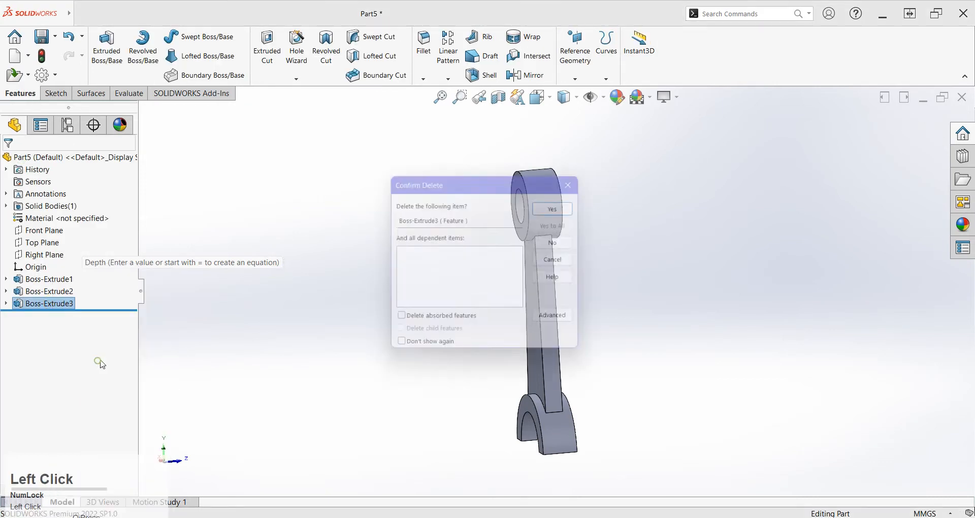
{"action": "left_click", "coordinate": [557, 201]}
Step: Cut the offset profile 10 mm deep into the shank's front face as a blind extruded cut
{"action": "mouse_move", "coordinate": [554, 213]}
{"action": "middle_mouse_down"}
{"action": "mouse_move", "coordinate": [620, 273]}
{"action": "mouse_move", "coordinate": [562, 279]}
{"action": "mouse_move", "coordinate": [544, 258]}
{"action": "middle_mouse_up"}
{"action": "left_click", "coordinate": [543, 254]}
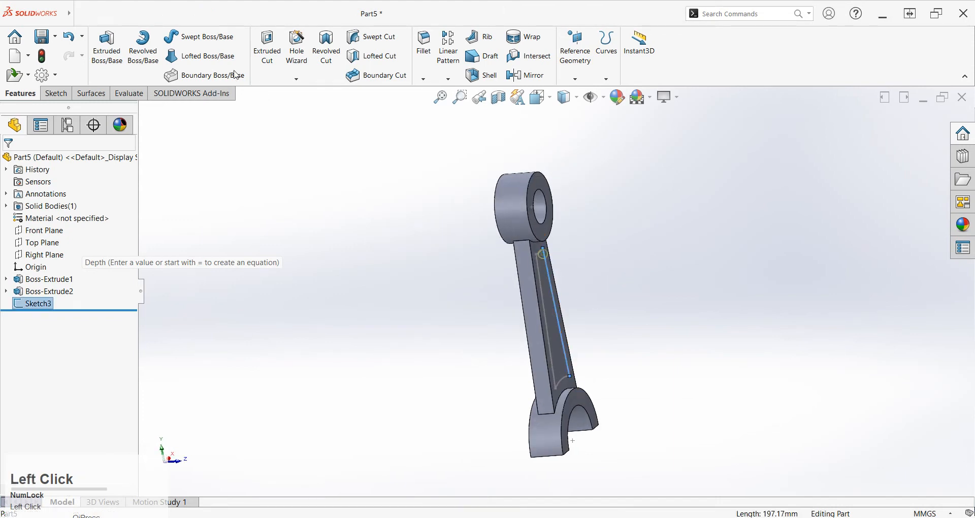
{"action": "left_click", "coordinate": [270, 55]}
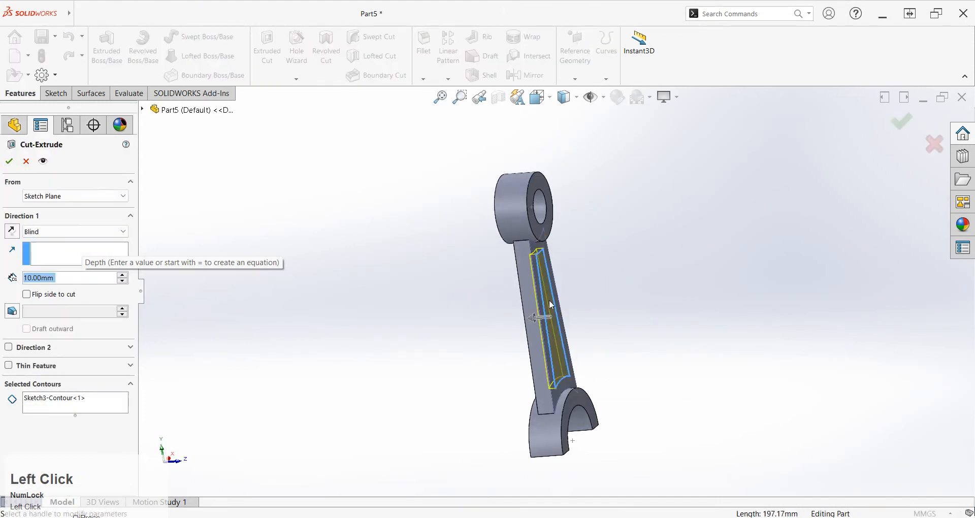
{"action": "scroll", "coordinate": [548, 307], "scroll_direction": "down", "scroll_amount": 2}
{"action": "left_click", "coordinate": [9, 161]}
{"action": "middle_click_drag", "start_coordinate": [409, 283], "coordinate": [583, 340]}
{"action": "left_click", "coordinate": [678, 317]}
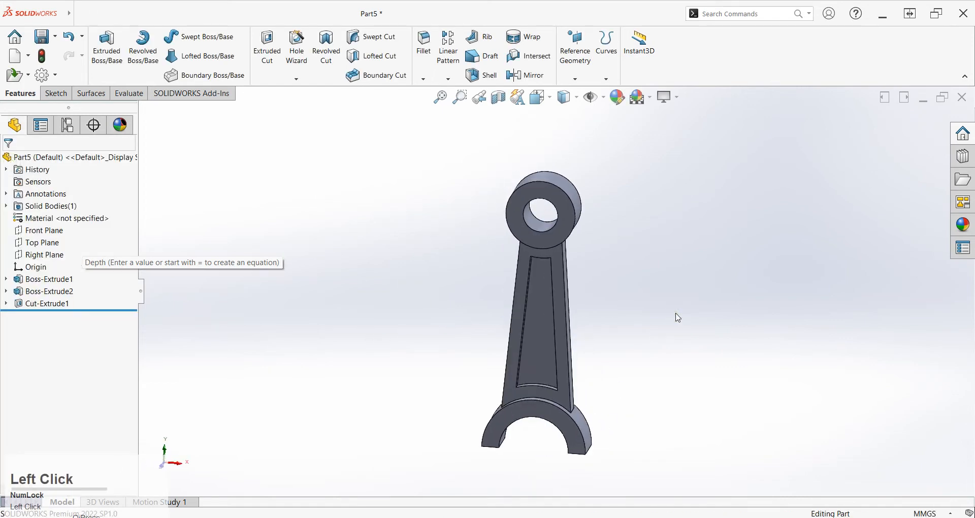
Step: Fillet the two edges where the shank's narrow sides meet the full ring with a 50 mm radius
{"action": "left_click", "coordinate": [427, 65]}
{"action": "scroll", "coordinate": [551, 250], "scroll_direction": "down", "scroll_amount": 3}
{"action": "middle_click_drag", "start_coordinate": [551, 251], "coordinate": [697, 243]}
{"action": "left_click", "coordinate": [567, 234]}
{"action": "left_click", "coordinate": [528, 239]}
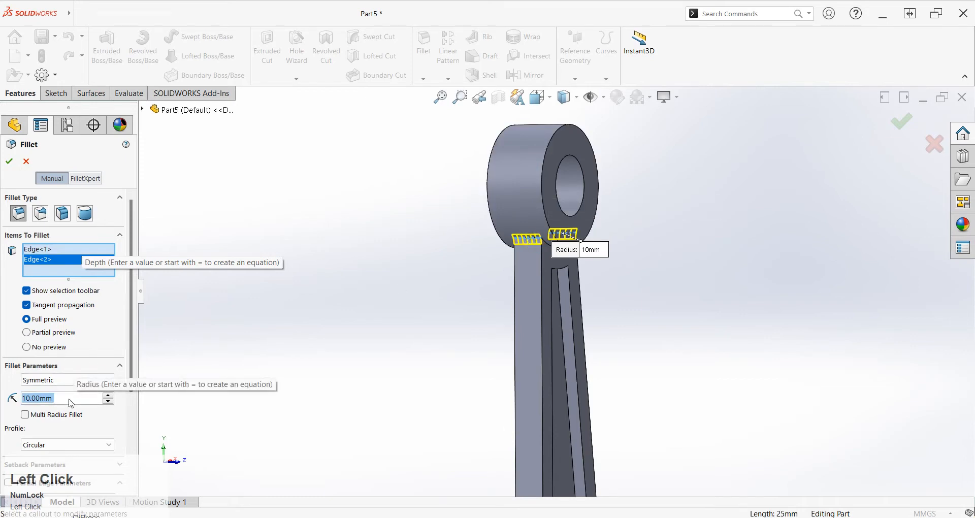
{"action": "type", "text": "50"}
{"action": "key", "text": "Return"}
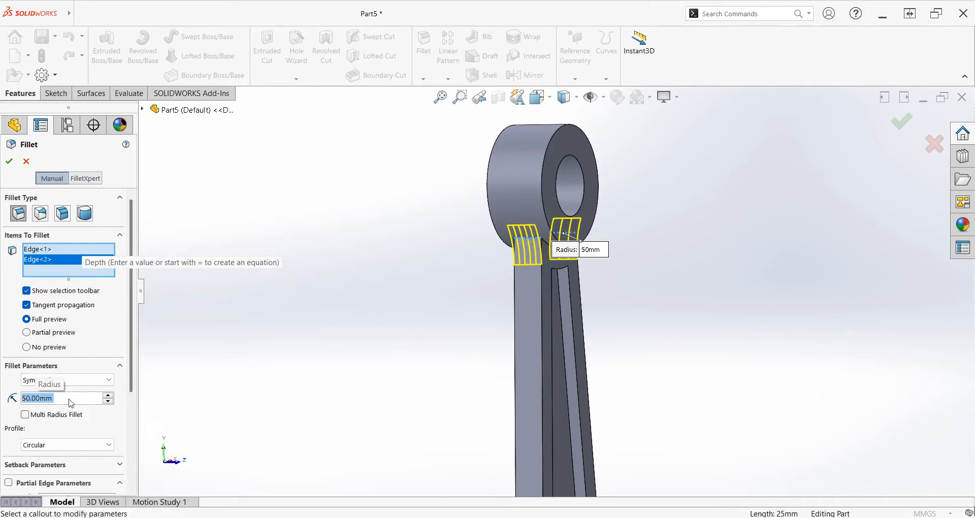
{"action": "left_click", "coordinate": [10, 161]}
Step: Fillet the two edges where the shank's narrow sides meet the half ring with a 250 mm radius
{"action": "scroll", "coordinate": [273, 309], "scroll_direction": "up", "scroll_amount": 5}
{"action": "scroll", "coordinate": [318, 344], "scroll_direction": "down", "scroll_amount": 3}
{"action": "left_click", "coordinate": [424, 44]}
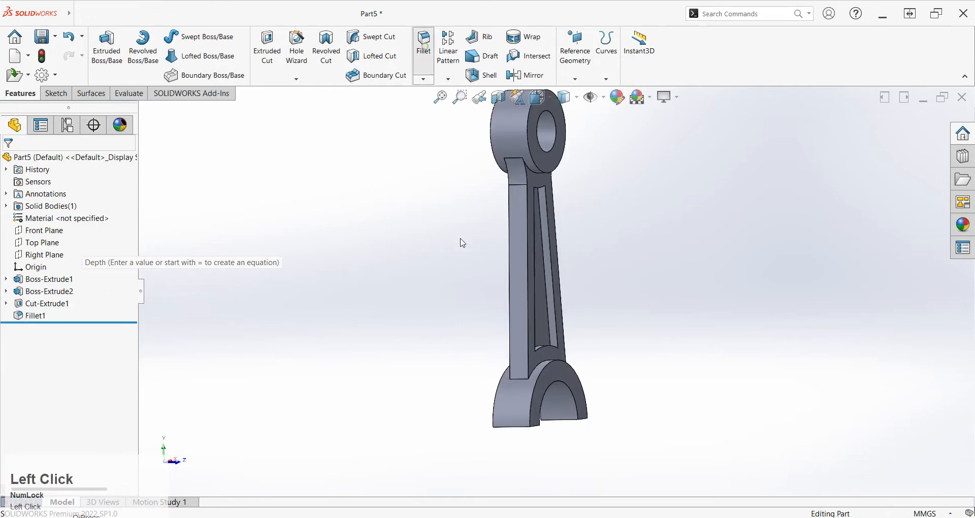
{"action": "left_click", "coordinate": [525, 384]}
{"action": "middle_click_drag", "start_coordinate": [524, 378], "coordinate": [399, 442]}
{"action": "left_click", "coordinate": [558, 377]}
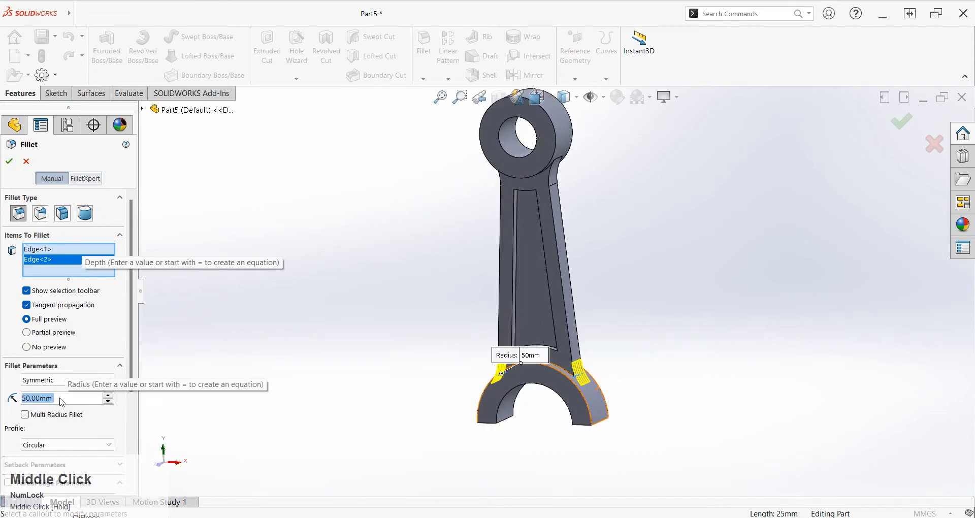
{"action": "type", "text": "250"}
{"action": "key", "text": "Return"}
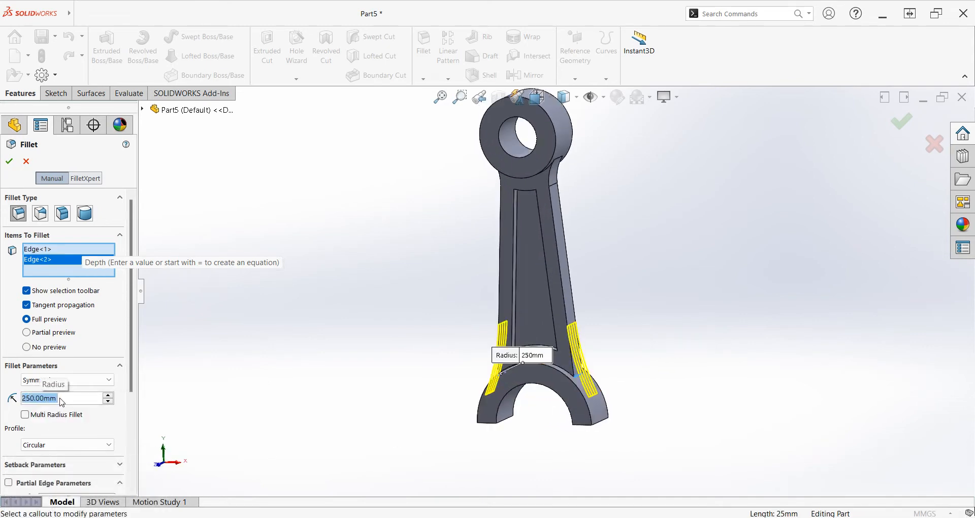
{"action": "left_click", "coordinate": [9, 161]}
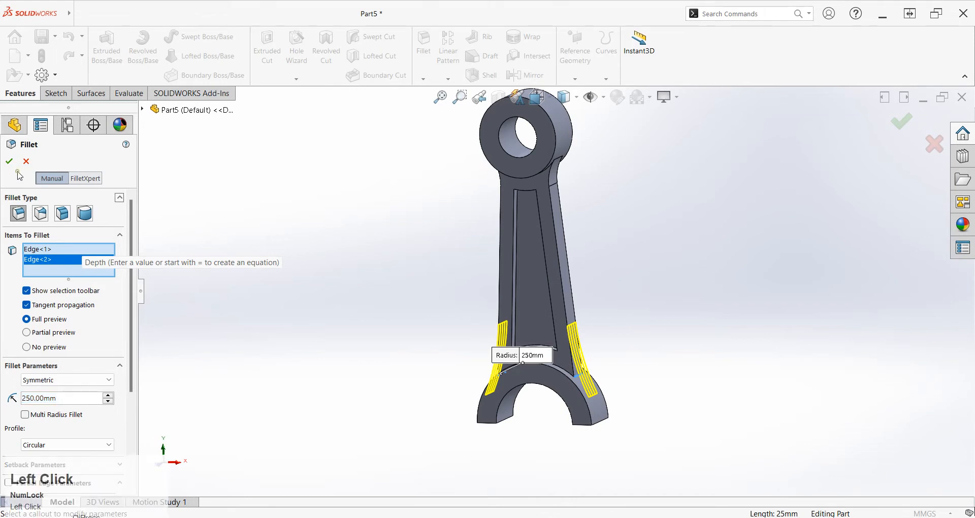
Step: Round the four corner edges of the shank's tapered recess with a 10 mm fillet
{"action": "scroll", "coordinate": [453, 345], "scroll_direction": "up", "scroll_amount": 2}
{"action": "scroll", "coordinate": [545, 277], "scroll_direction": "down", "scroll_amount": 4}
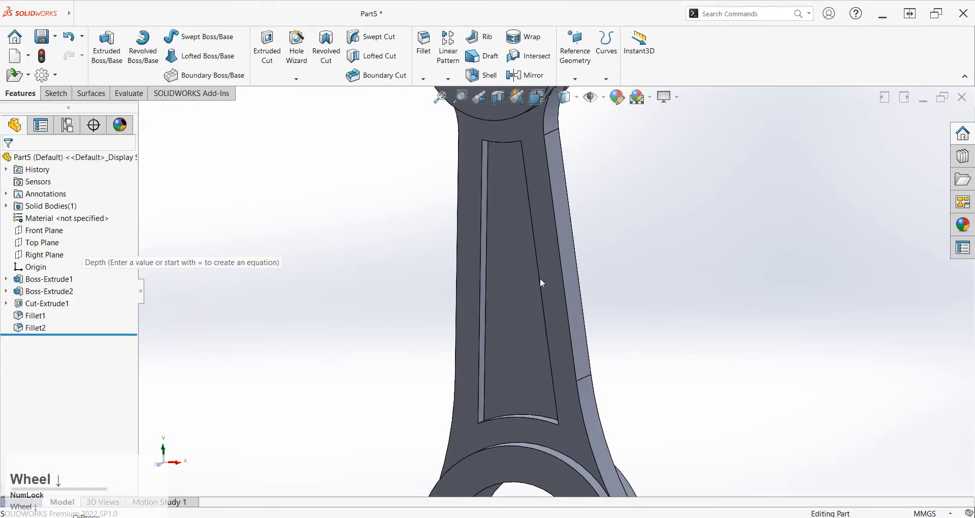
{"action": "scroll", "coordinate": [521, 168], "scroll_direction": "down", "scroll_amount": 1}
{"action": "middle_click_drag", "start_coordinate": [518, 169], "coordinate": [522, 117]}
{"action": "left_click", "coordinate": [426, 51]}
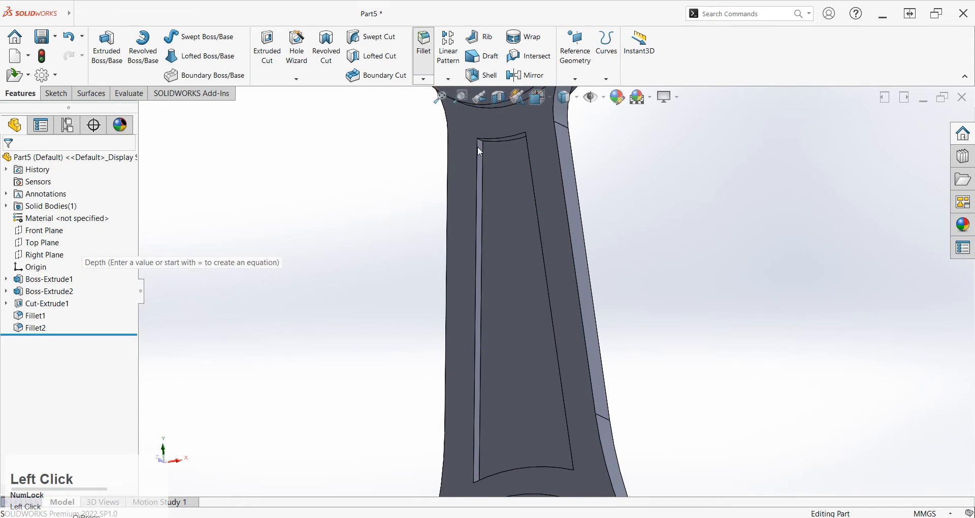
{"action": "scroll", "coordinate": [481, 142], "scroll_direction": "down", "scroll_amount": 2}
{"action": "left_click", "coordinate": [497, 171]}
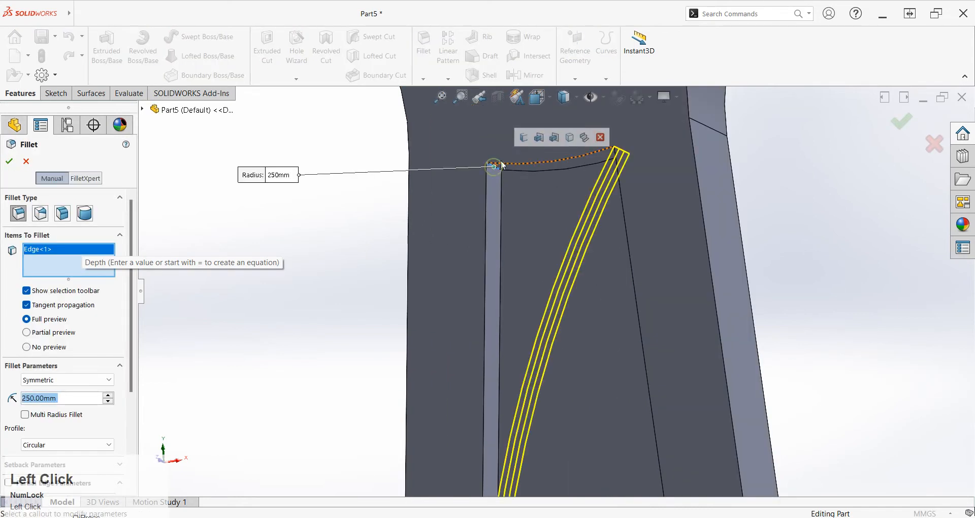
{"action": "scroll", "coordinate": [564, 321], "scroll_direction": "up", "scroll_amount": 3}
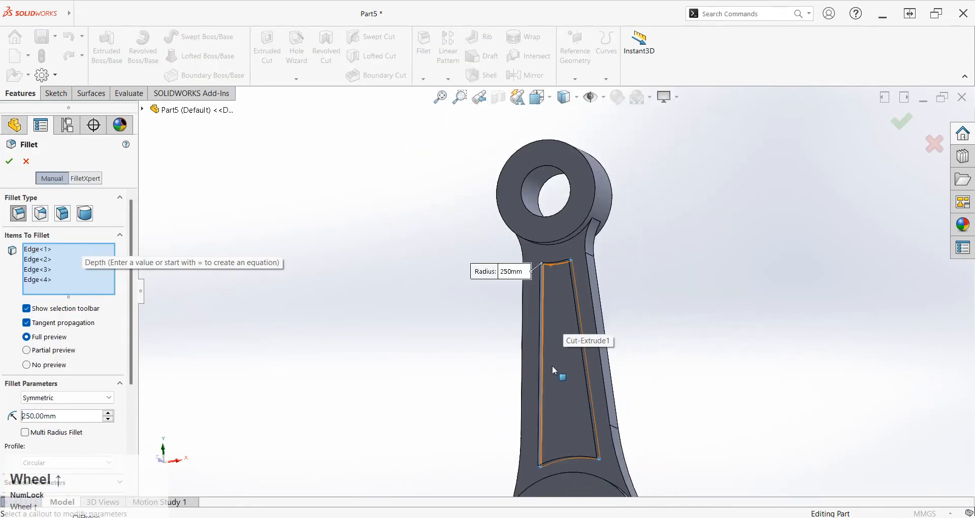
{"action": "middle_click_drag", "start_coordinate": [552, 363], "coordinate": [568, 396]}
{"action": "left_click", "coordinate": [60, 417]}
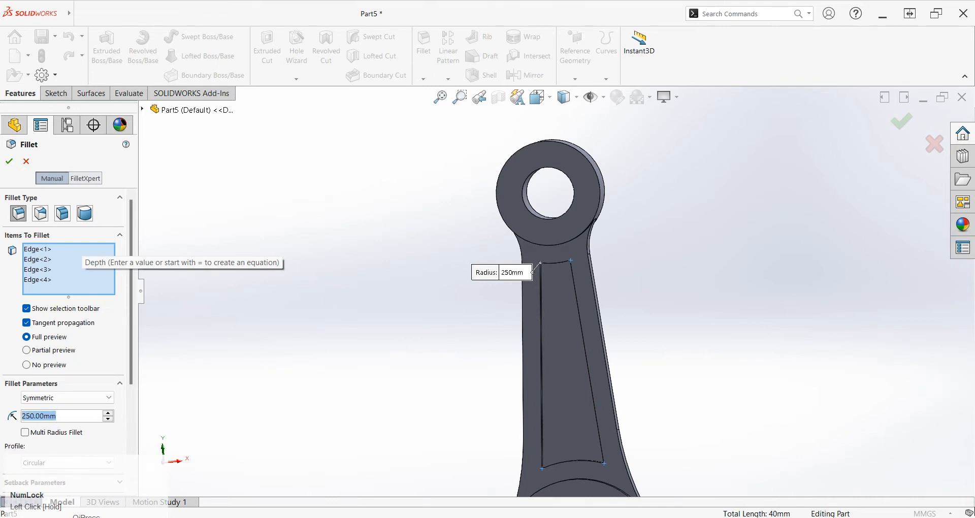
{"action": "type", "text": "10"}
{"action": "key", "text": "Return"}
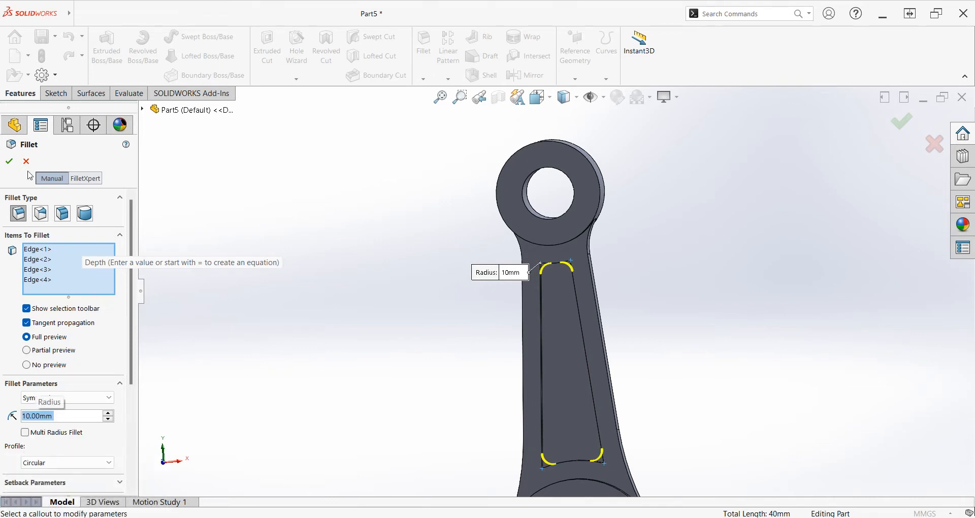
{"action": "left_click", "coordinate": [9, 163]}
Step: On the half ring's flat end face, sketch circles about 33 mm and 28 mm in diameter, centred on the two outer edges' midpoints
{"action": "scroll", "coordinate": [479, 413], "scroll_direction": "up", "scroll_amount": 3}
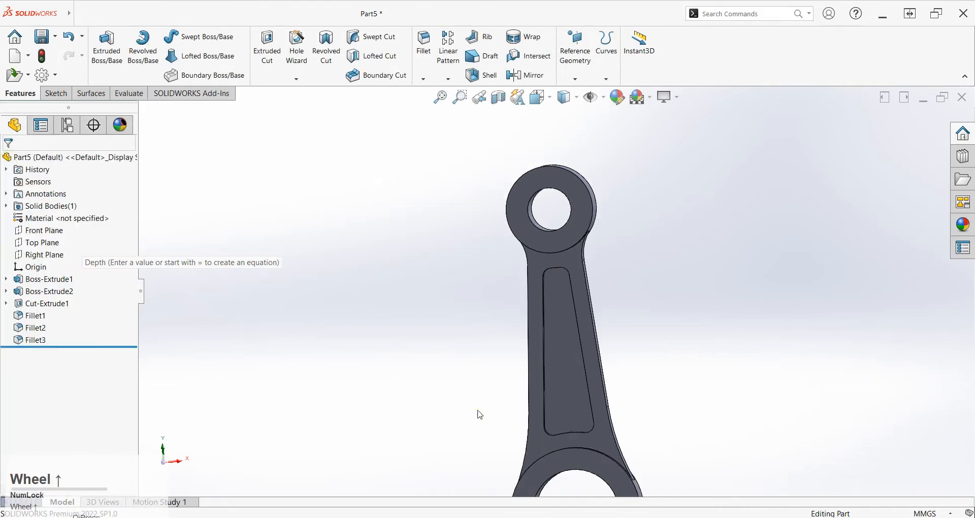
{"action": "middle_click_drag", "start_coordinate": [639, 369], "coordinate": [569, 410]}
{"action": "left_click", "coordinate": [527, 434]}
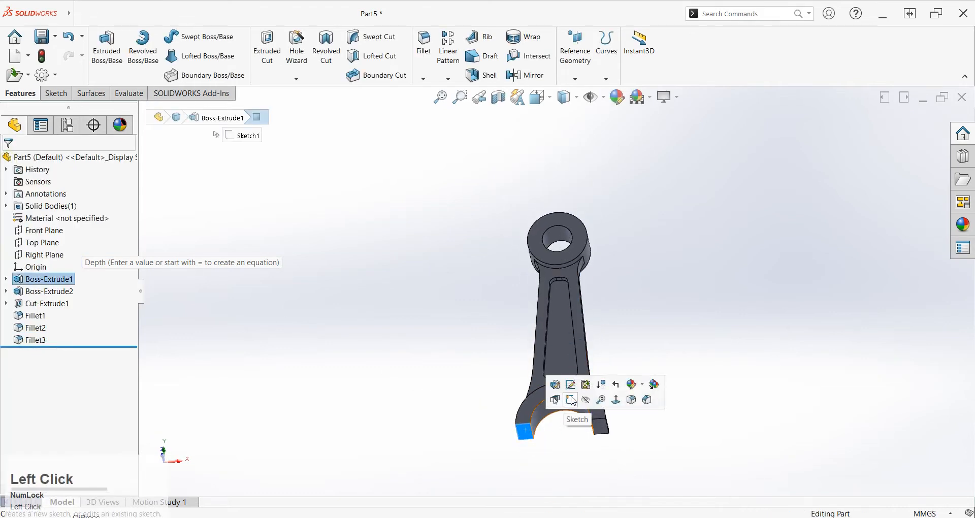
{"action": "left_click", "coordinate": [564, 404]}
{"action": "left_click", "coordinate": [284, 333]}
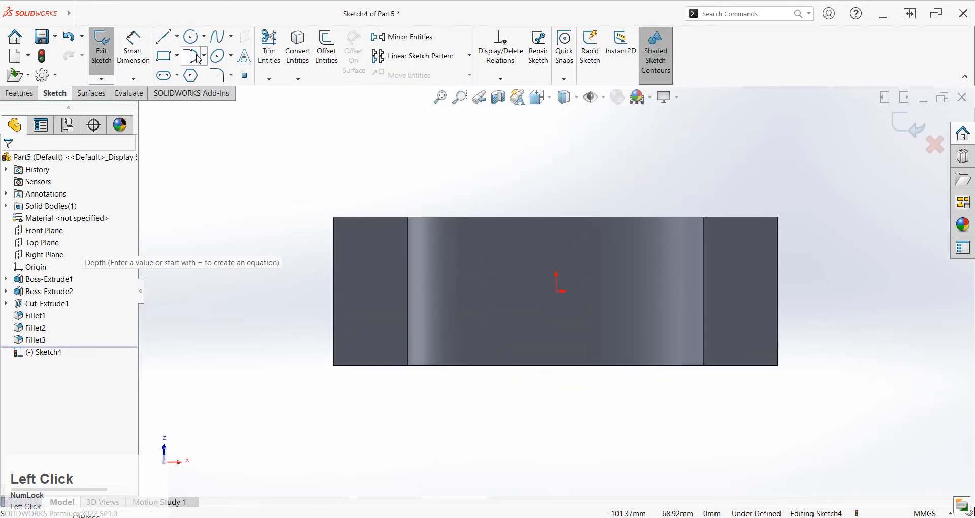
{"action": "left_click", "coordinate": [189, 39]}
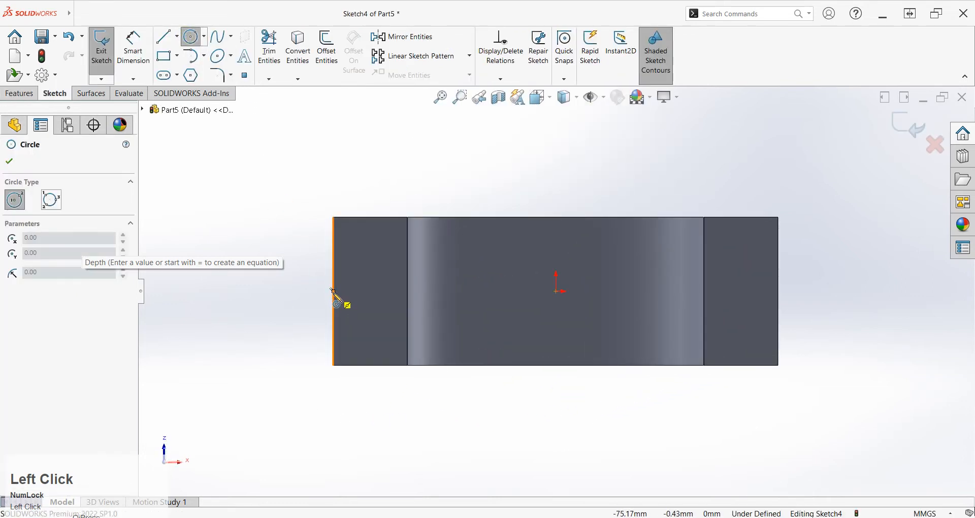
{"action": "left_click", "coordinate": [333, 292]}
{"action": "left_click", "coordinate": [380, 310]}
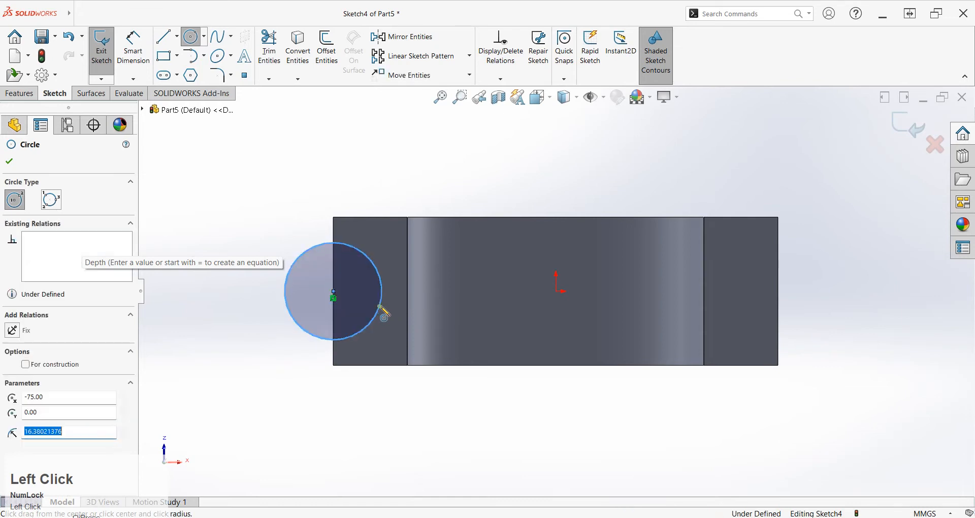
{"action": "left_click", "coordinate": [778, 298]}
{"action": "left_click", "coordinate": [751, 326]}
{"action": "right_click", "coordinate": [833, 267]}
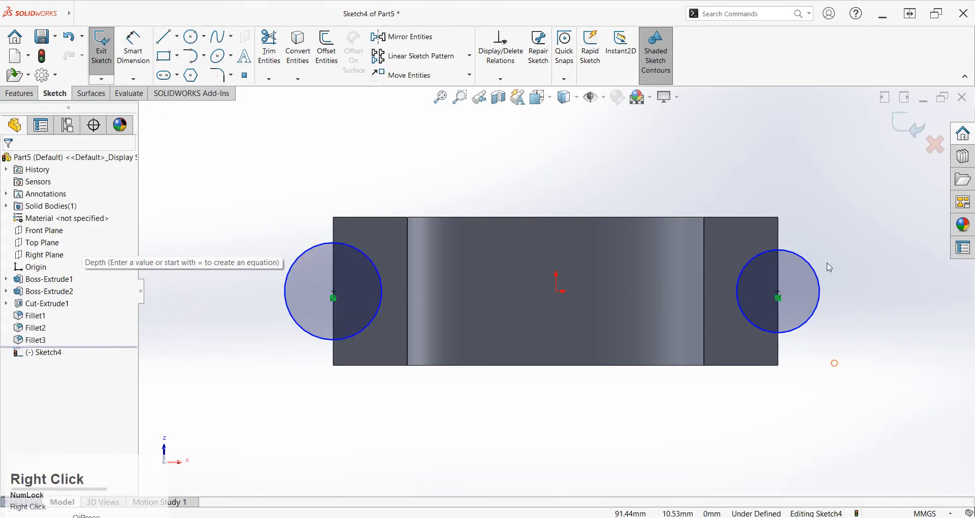
Step: Make the two circles equal and dimension their diameter as 40 mm
{"action": "left_click", "coordinate": [820, 292]}
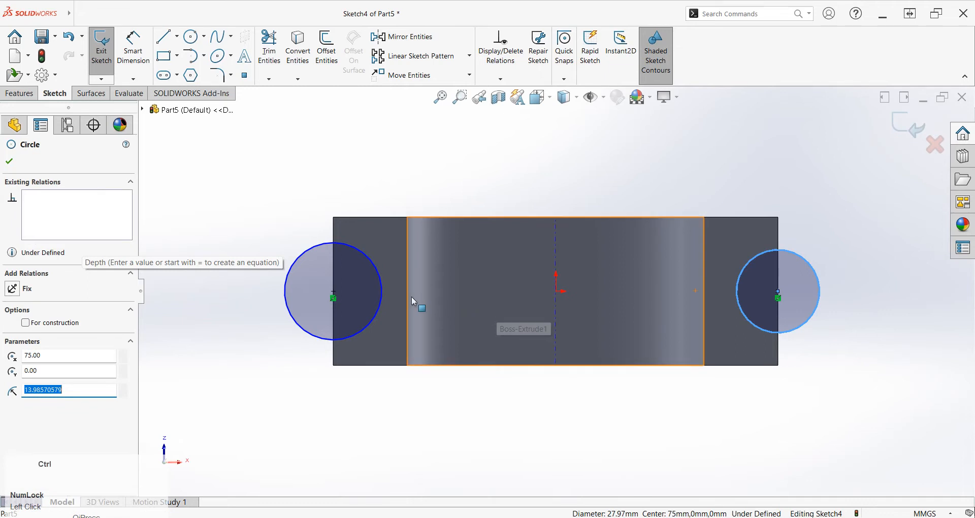
{"action": "left_click", "coordinate": [382, 293], "text": "ctrl"}
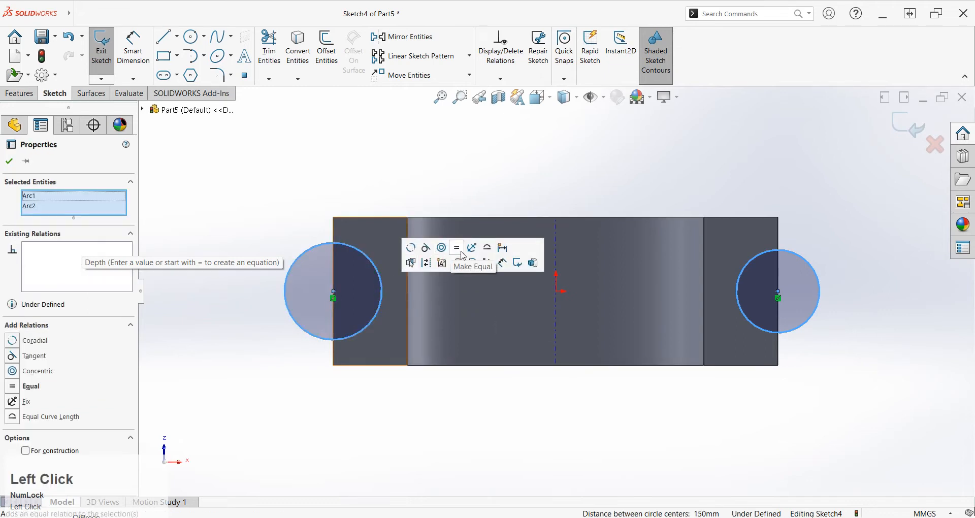
{"action": "left_click", "coordinate": [458, 249]}
{"action": "right_click_drag", "start_coordinate": [309, 396], "coordinate": [331, 326]}
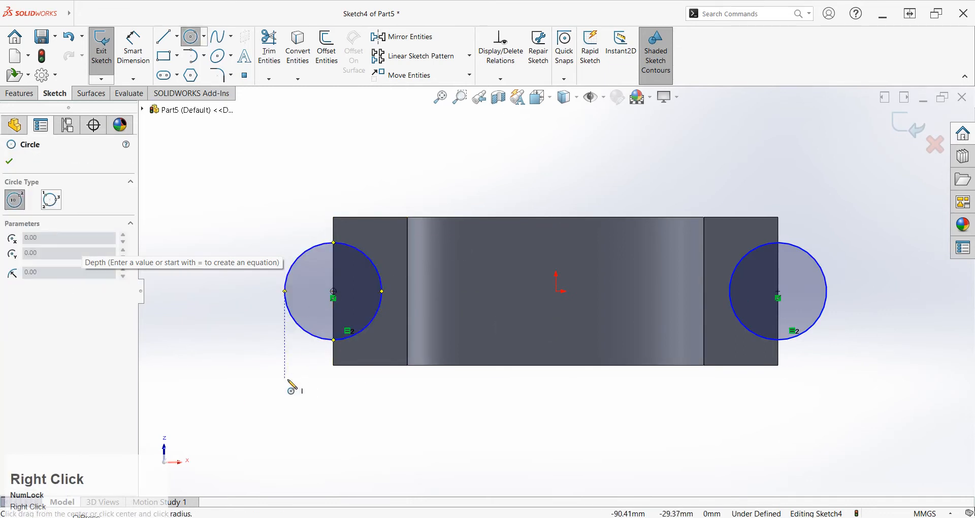
{"action": "left_click", "coordinate": [294, 298]}
{"action": "left_click", "coordinate": [231, 292]}
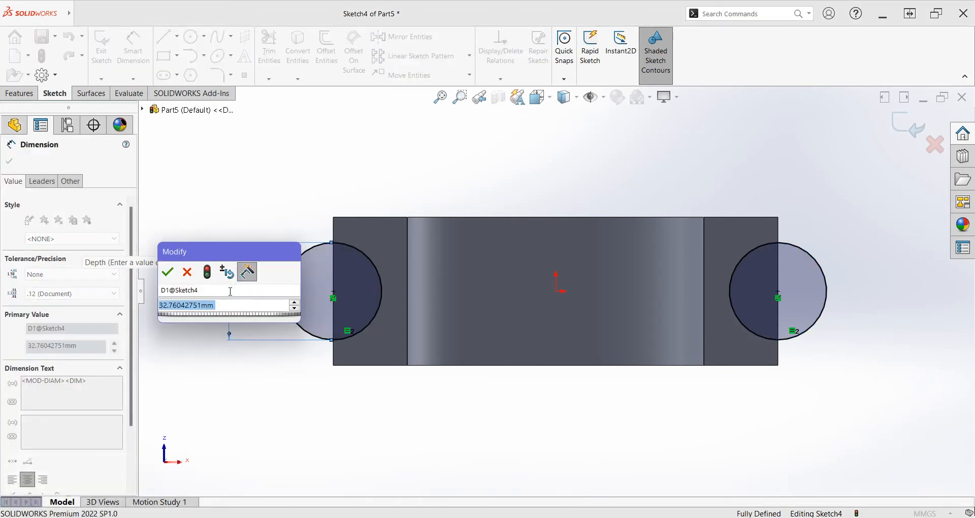
{"action": "type", "text": "40"}
{"action": "key", "text": "Return"}
{"action": "left_click", "coordinate": [274, 401]}
{"action": "right_click_drag", "start_coordinate": [272, 399], "coordinate": [435, 355]}
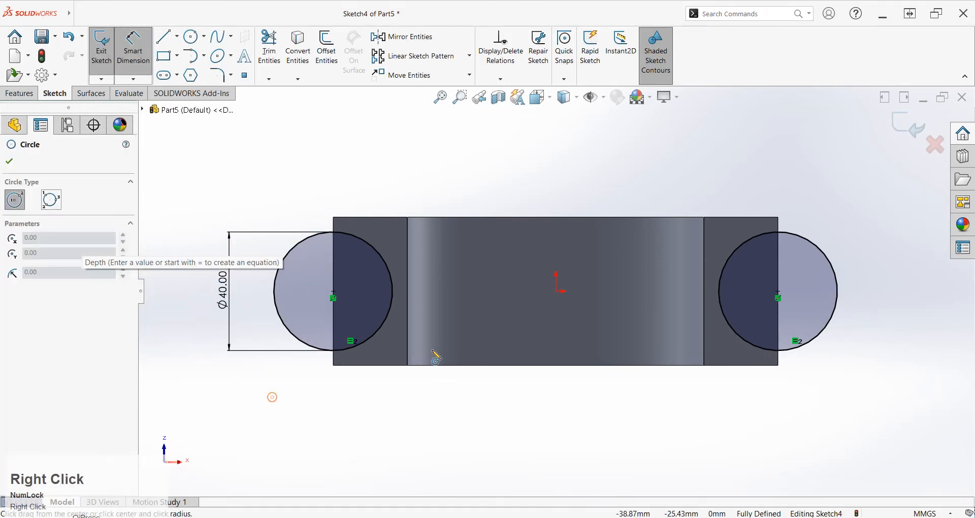
{"action": "right_click_drag", "start_coordinate": [313, 417], "coordinate": [336, 288]}
Step: Extrude both circles as a blind boss 60 mm toward the full ring by reversing the direction, merged with the rod
{"action": "scroll", "coordinate": [428, 371], "scroll_direction": "up", "scroll_amount": 2}
{"action": "right_click_drag", "start_coordinate": [642, 457], "coordinate": [607, 327]}
{"action": "middle_click_drag", "start_coordinate": [606, 328], "coordinate": [597, 429]}
{"action": "scroll", "coordinate": [597, 428], "scroll_direction": "up", "scroll_amount": 4}
{"action": "scroll", "coordinate": [597, 428], "scroll_direction": "up", "scroll_amount": 5}
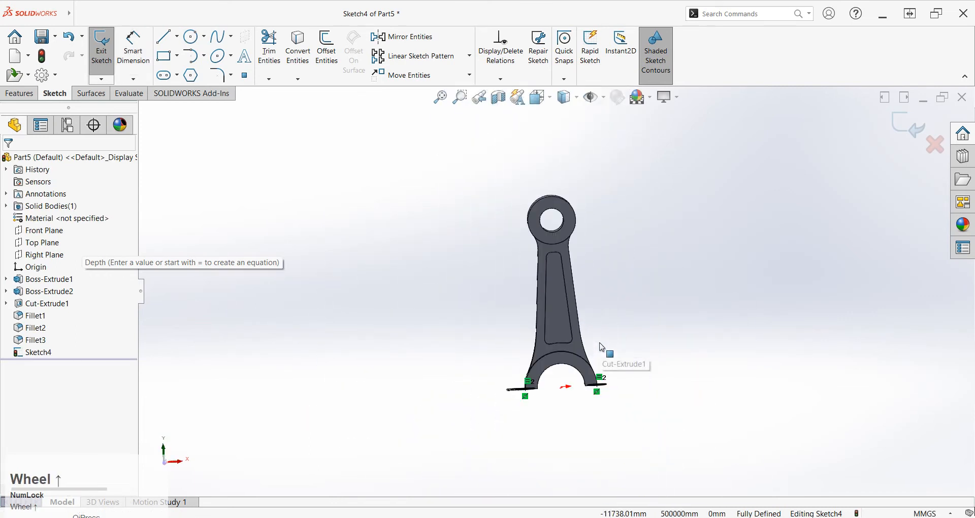
{"action": "middle_click_drag", "start_coordinate": [579, 345], "coordinate": [565, 375]}
{"action": "scroll", "coordinate": [566, 376], "scroll_direction": "down", "scroll_amount": 4}
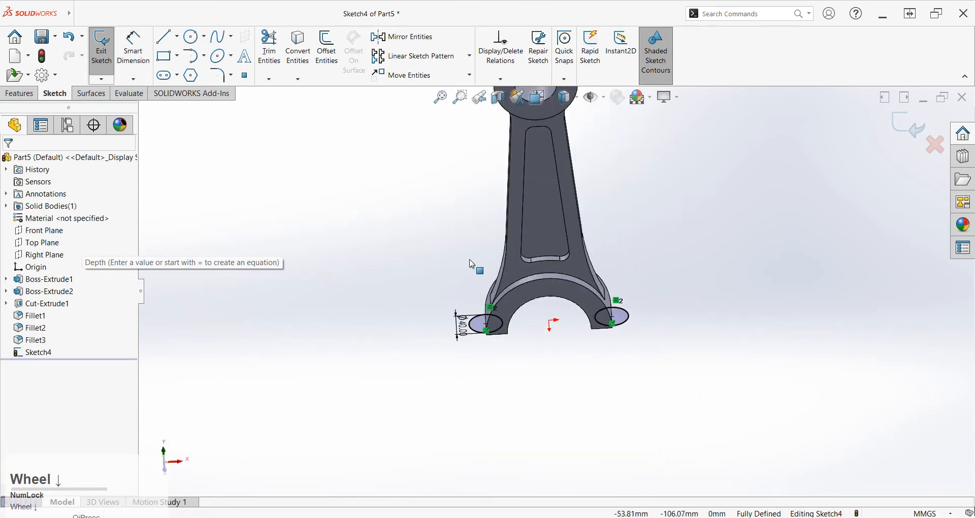
{"action": "left_click", "coordinate": [20, 93]}
{"action": "left_click", "coordinate": [107, 47]}
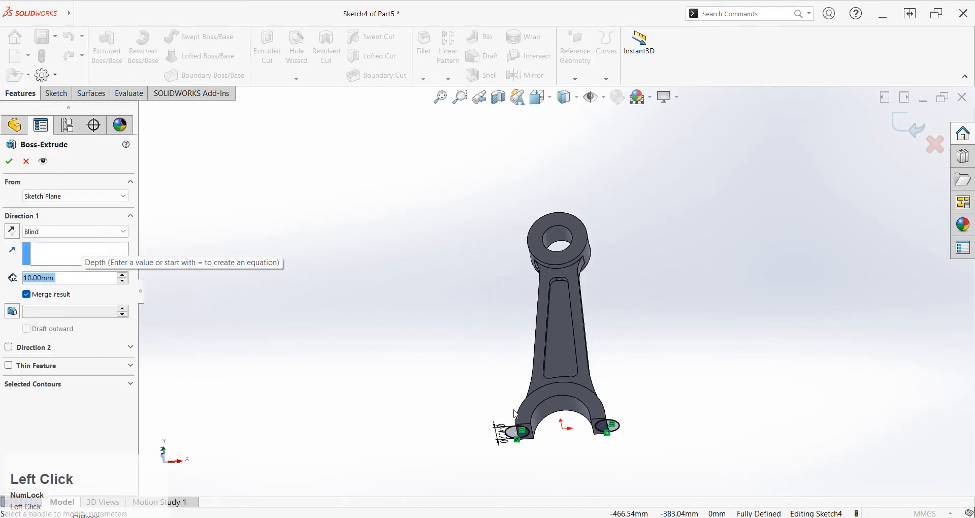
{"action": "scroll", "coordinate": [516, 414], "scroll_direction": "down", "scroll_amount": 2}
{"action": "middle_click_drag", "start_coordinate": [516, 414], "coordinate": [600, 460]}
{"action": "left_click_drag", "start_coordinate": [598, 461], "coordinate": [586, 420]}
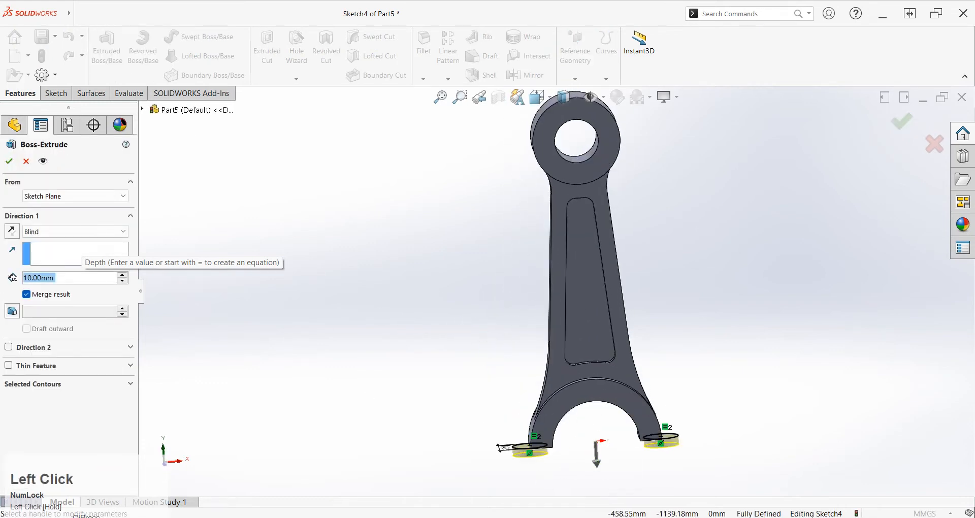
{"action": "left_click", "coordinate": [13, 230]}
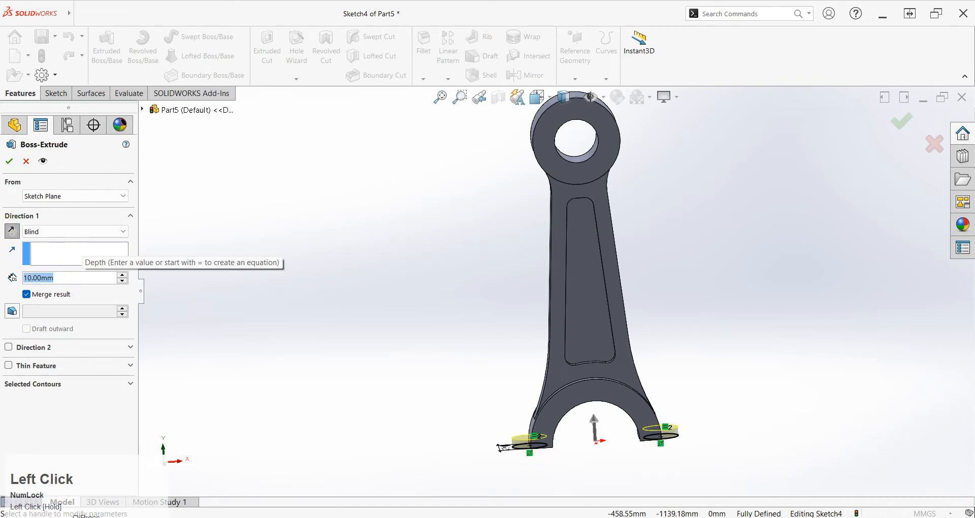
{"action": "type", "text": "60"}
{"action": "key", "text": "Return"}
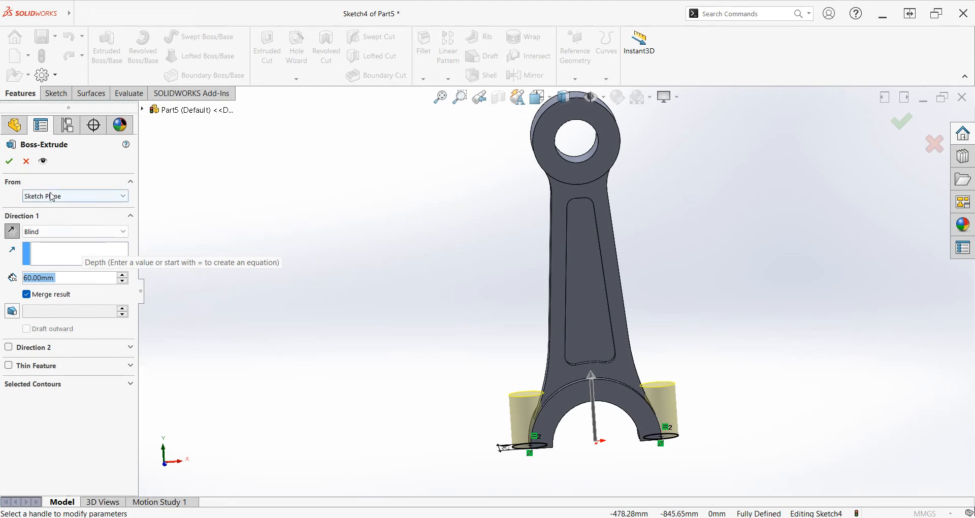
{"action": "left_click", "coordinate": [9, 161]}
Step: On the half ring's flat end face, sketch a circle about 28 mm in diameter, concentric with one rounded boss
{"action": "middle_click_drag", "start_coordinate": [488, 415], "coordinate": [502, 327]}
{"action": "left_click", "coordinate": [534, 330]}
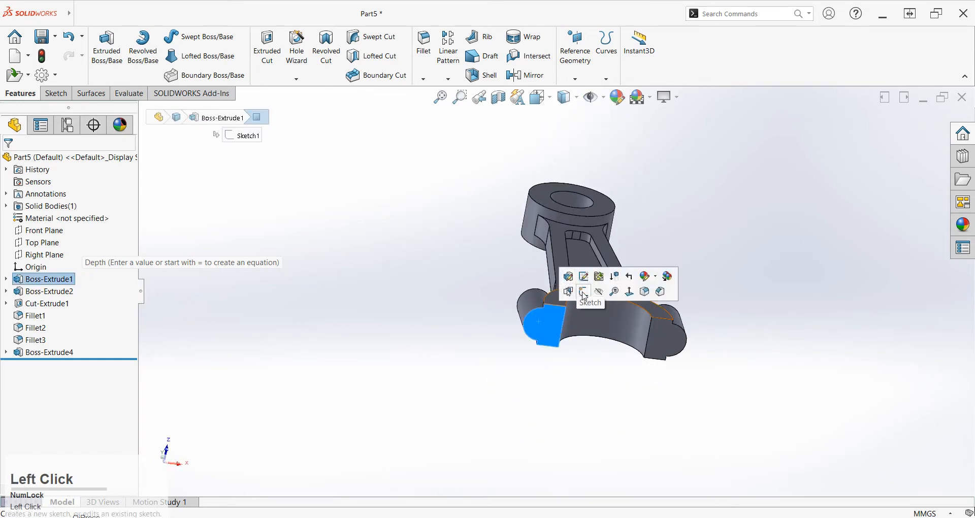
{"action": "left_click", "coordinate": [579, 291]}
{"action": "right_click_drag", "start_coordinate": [340, 418], "coordinate": [425, 321]}
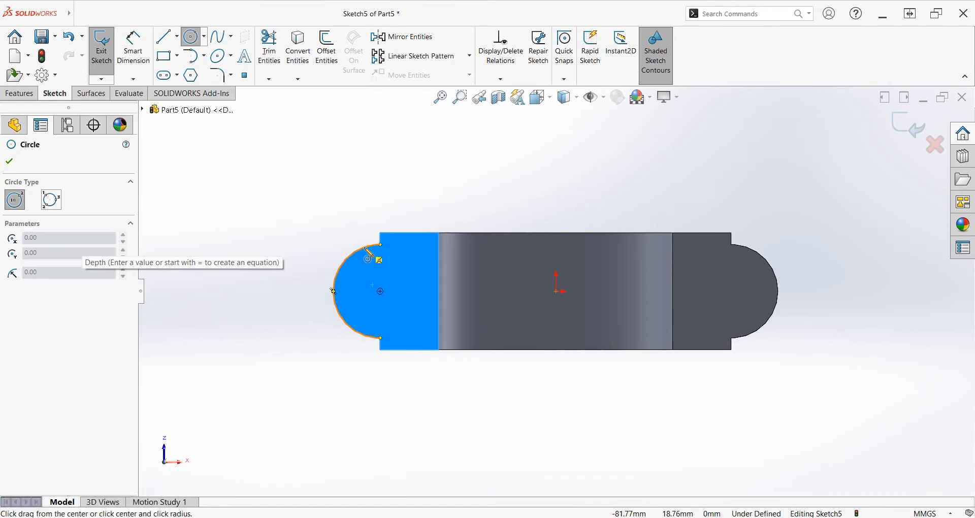
{"action": "left_click", "coordinate": [381, 290]}
{"action": "left_click", "coordinate": [406, 271]}
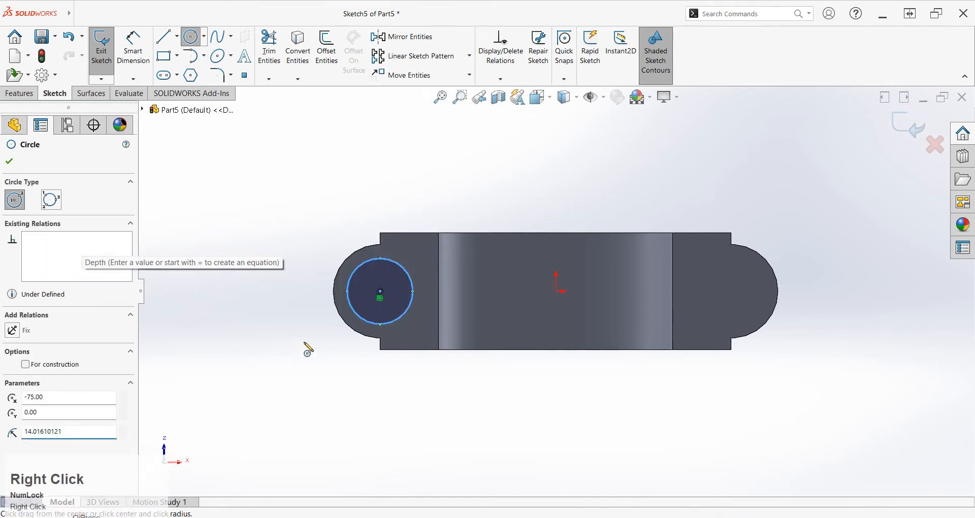
Step: Dimension the diameter of the circle inside the rounded boss
{"action": "right_click_drag", "start_coordinate": [307, 365], "coordinate": [358, 273]}
{"action": "left_click", "coordinate": [358, 269]}
{"action": "left_click", "coordinate": [336, 237]}
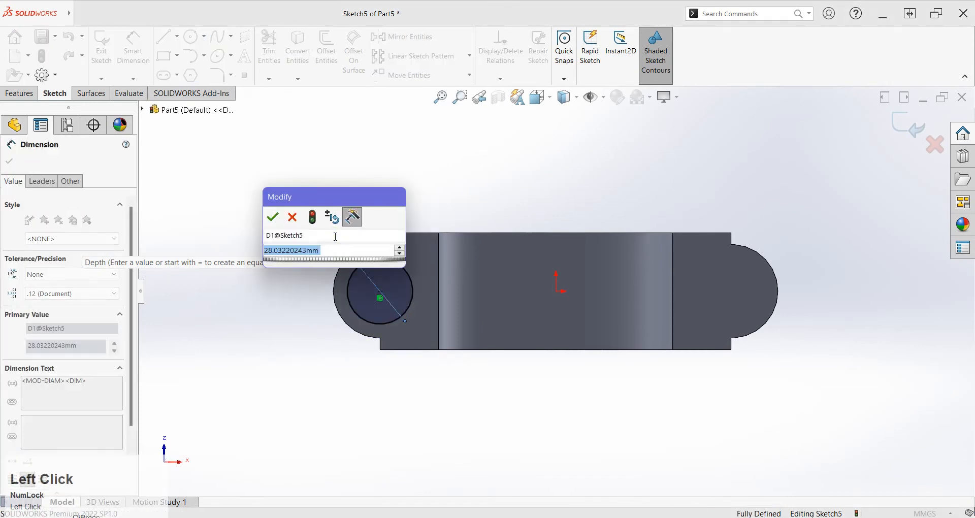
Step: Set the left lug circle's diameter to 20 mm and sketch a circle about 24 mm in diameter centred on the right lug
{"action": "type", "text": "20"}
{"action": "key", "text": "Return"}
{"action": "right_click_drag", "start_coordinate": [446, 417], "coordinate": [617, 401]}
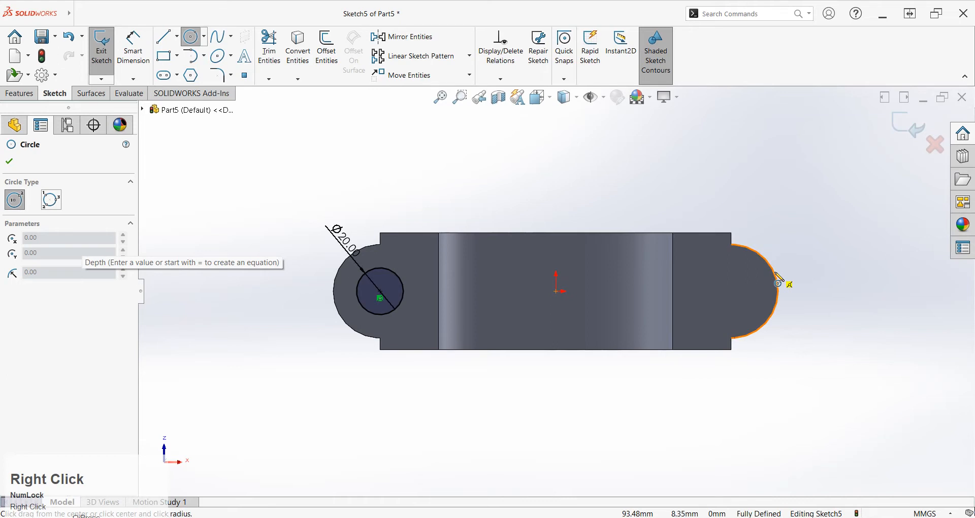
{"action": "left_click", "coordinate": [732, 292]}
{"action": "left_click", "coordinate": [759, 292]}
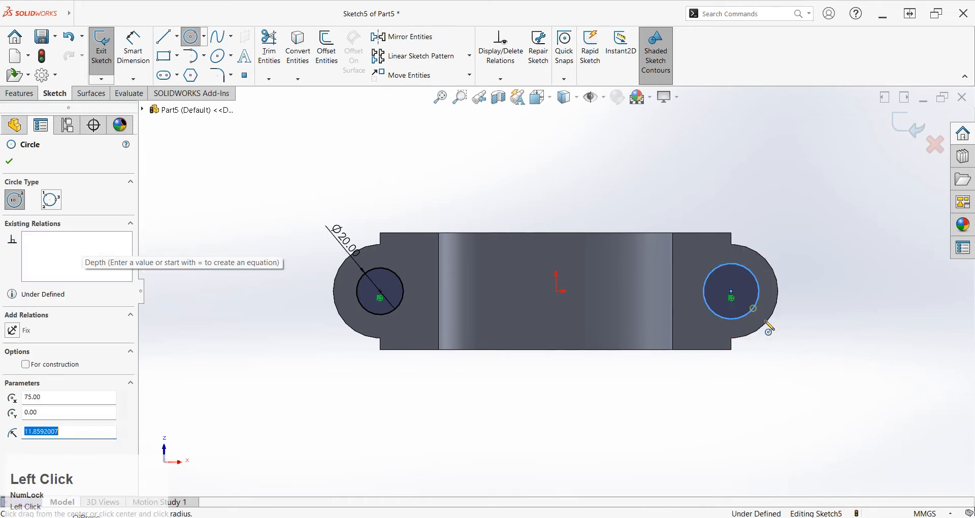
Step: Dimension the right lug circle's diameter to 20 mm
{"action": "right_click_drag", "start_coordinate": [782, 315], "coordinate": [781, 298]}
{"action": "left_click", "coordinate": [765, 306]}
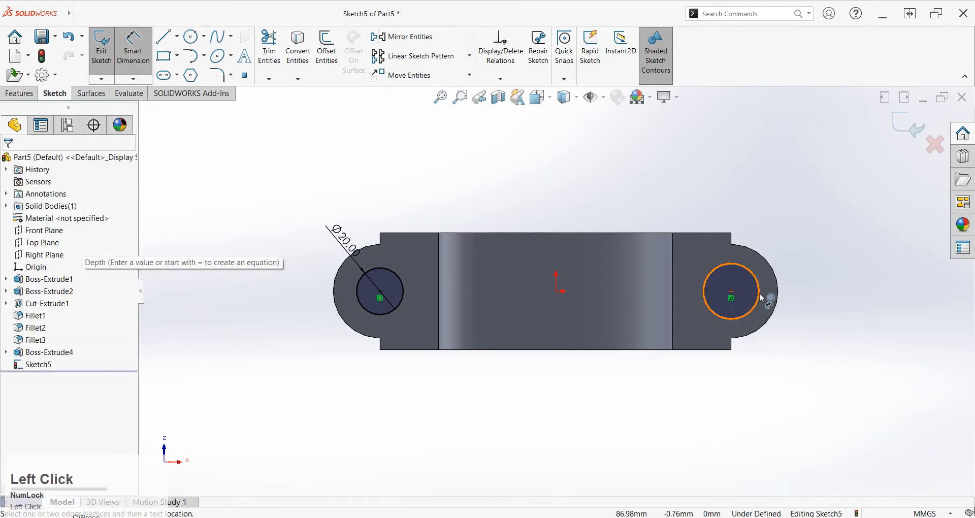
{"action": "left_click", "coordinate": [841, 341]}
{"action": "type", "text": "20"}
{"action": "key", "text": "Return"}
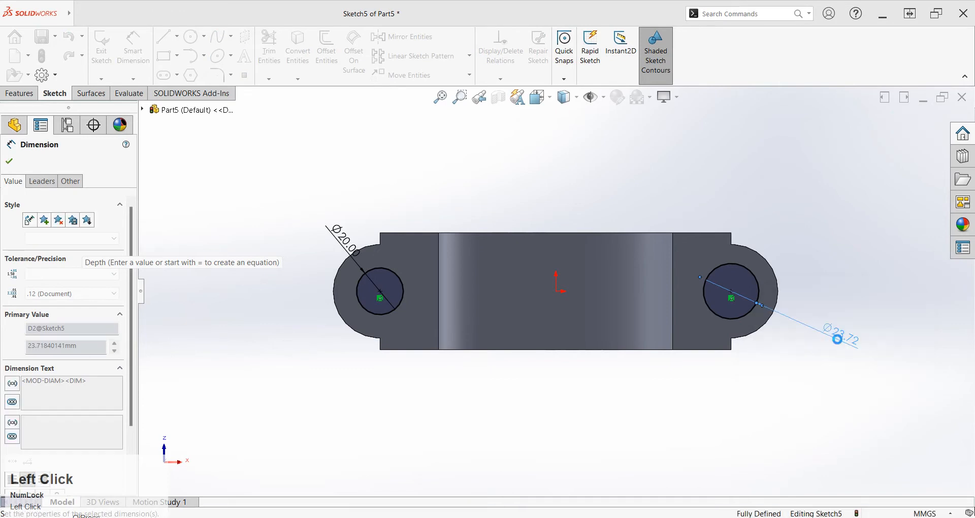
{"action": "left_click", "coordinate": [734, 406]}
Step: Cut both lug circles through the rod with an Extruded Cut using the Through All - Both end condition
{"action": "middle_click_drag", "start_coordinate": [737, 407], "coordinate": [595, 346]}
{"action": "scroll", "coordinate": [601, 361], "scroll_direction": "up", "scroll_amount": 4}
{"action": "left_click", "coordinate": [29, 97]}
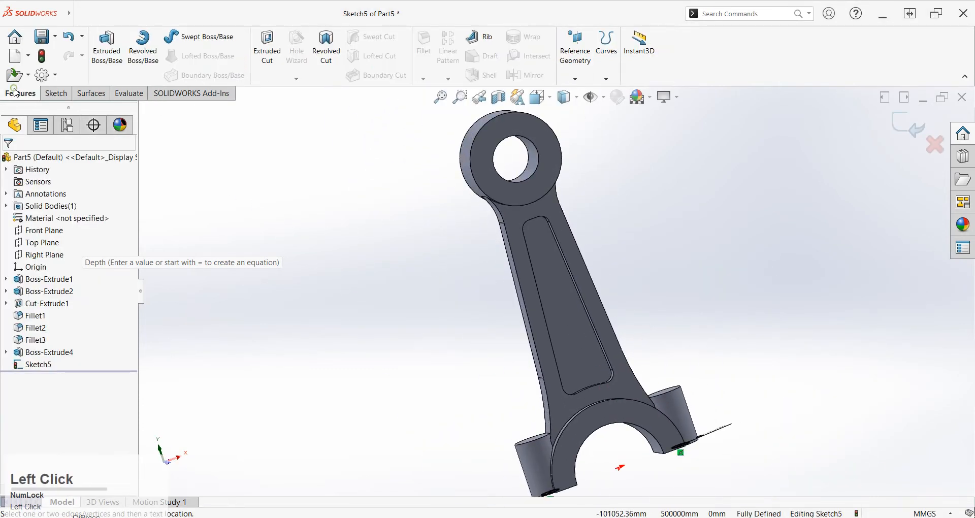
{"action": "left_click", "coordinate": [267, 51]}
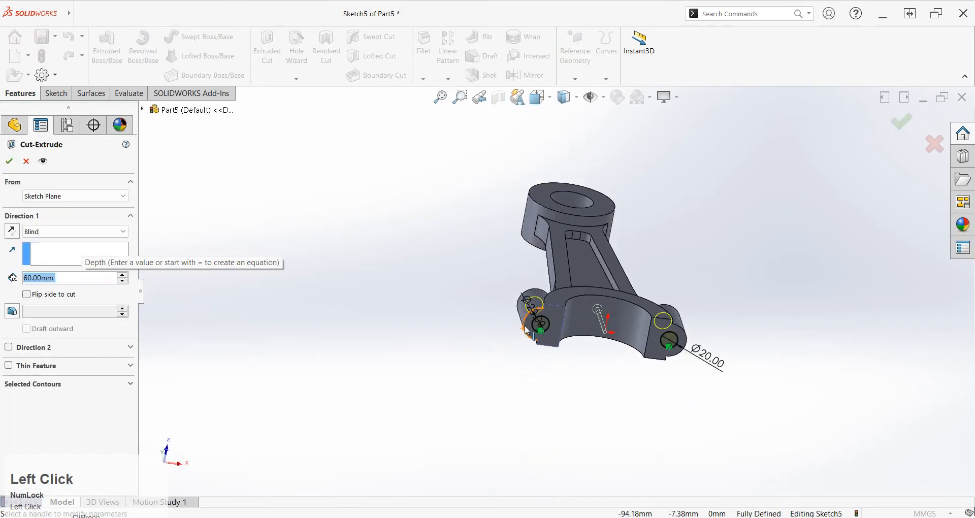
{"action": "left_click", "coordinate": [45, 232]}
{"action": "left_click", "coordinate": [46, 254]}
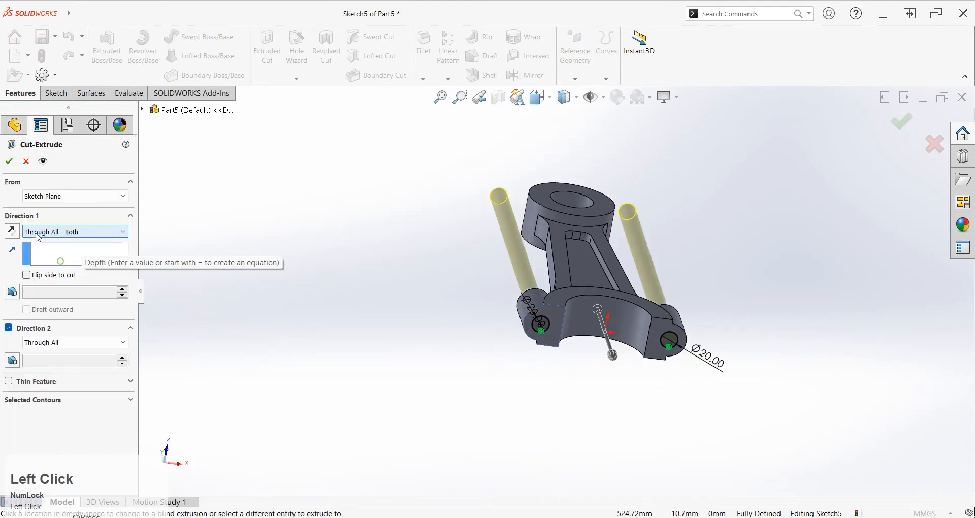
{"action": "left_click", "coordinate": [8, 162]}
Step: Examine the holes cut through both lugs of the connecting rod from several sides
{"action": "scroll", "coordinate": [501, 318], "scroll_direction": "up", "scroll_amount": 3}
{"action": "middle_click_drag", "start_coordinate": [501, 318], "coordinate": [601, 396]}
{"action": "scroll", "coordinate": [517, 372], "scroll_direction": "down", "scroll_amount": 3}
{"action": "middle_click_drag", "start_coordinate": [518, 372], "coordinate": [437, 492]}
{"action": "scroll", "coordinate": [537, 342], "scroll_direction": "up", "scroll_amount": 3}
{"action": "middle_click_drag", "start_coordinate": [538, 342], "coordinate": [624, 278]}
{"action": "scroll", "coordinate": [503, 284], "scroll_direction": "down", "scroll_amount": 1}
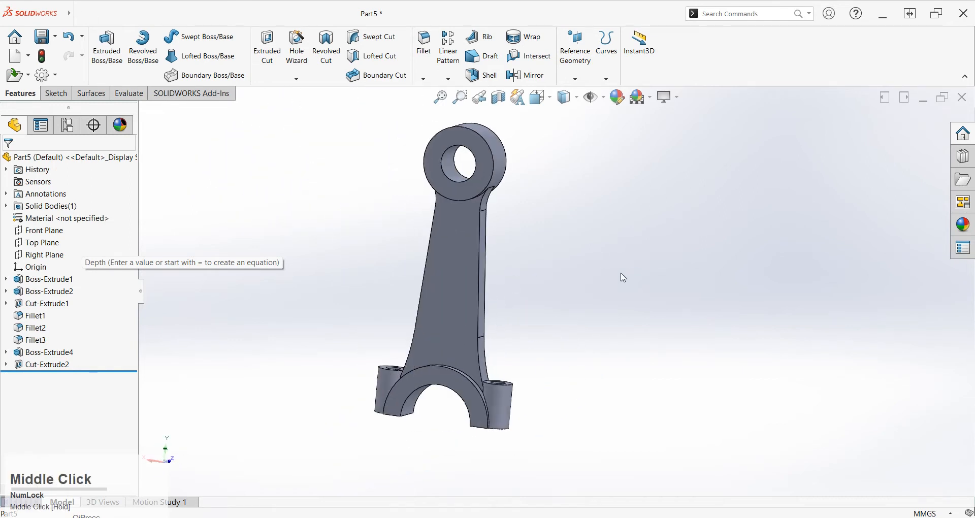
{"action": "middle_click_drag", "start_coordinate": [541, 301], "coordinate": [526, 284]}
Step: Mirror the shank's pocket cut (Cut-Extrude1) and its fillet (Fillet3) about the Front Plane
{"action": "left_click", "coordinate": [525, 76]}
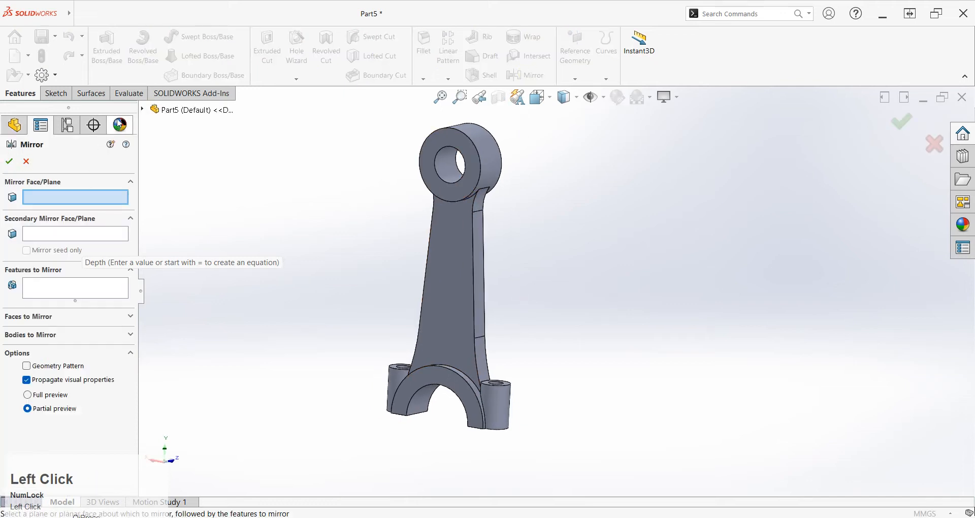
{"action": "left_click", "coordinate": [142, 109]}
{"action": "left_click", "coordinate": [192, 182]}
{"action": "middle_click_drag", "start_coordinate": [401, 276], "coordinate": [328, 316]}
{"action": "left_click", "coordinate": [87, 295]}
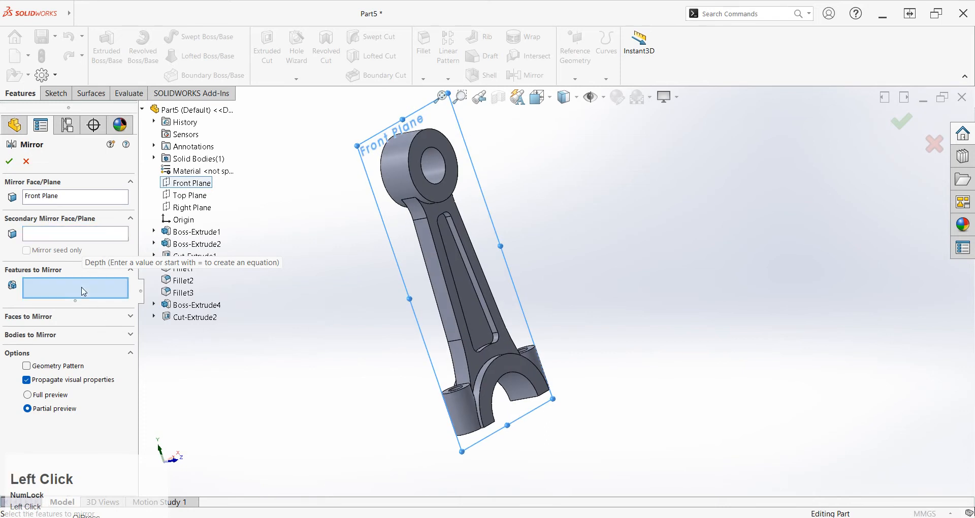
{"action": "scroll", "coordinate": [483, 301], "scroll_direction": "down", "scroll_amount": 3}
{"action": "left_click", "coordinate": [483, 301]}
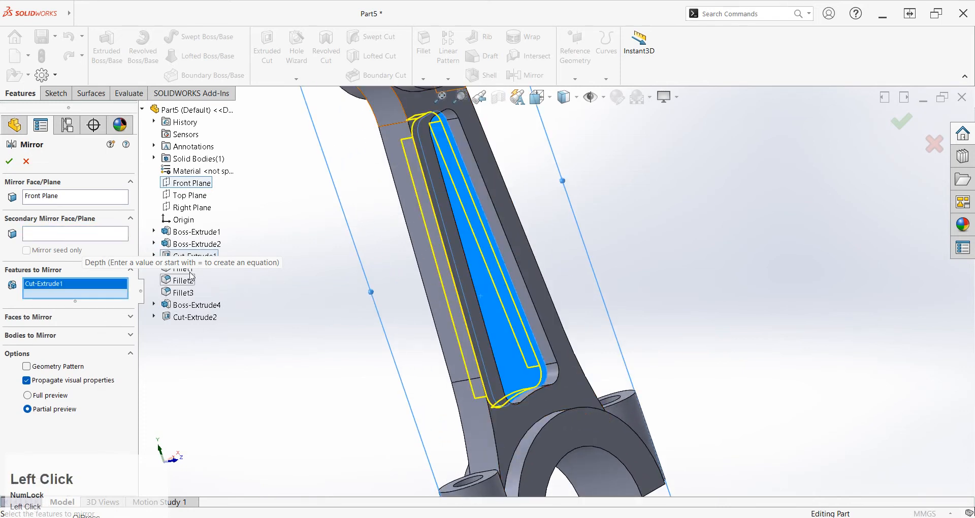
{"action": "scroll", "coordinate": [457, 130], "scroll_direction": "down", "scroll_amount": 3}
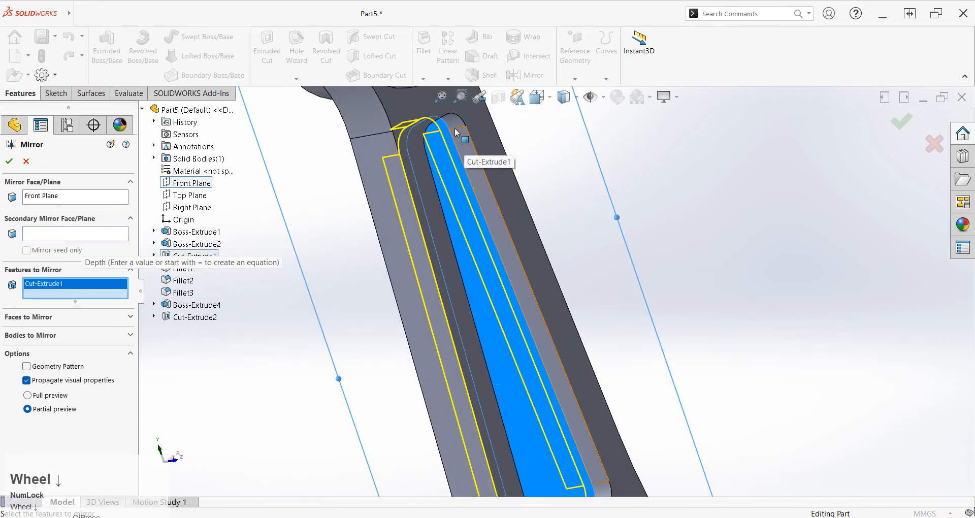
{"action": "left_click", "coordinate": [457, 129]}
{"action": "scroll", "coordinate": [546, 351], "scroll_direction": "up", "scroll_amount": 5}
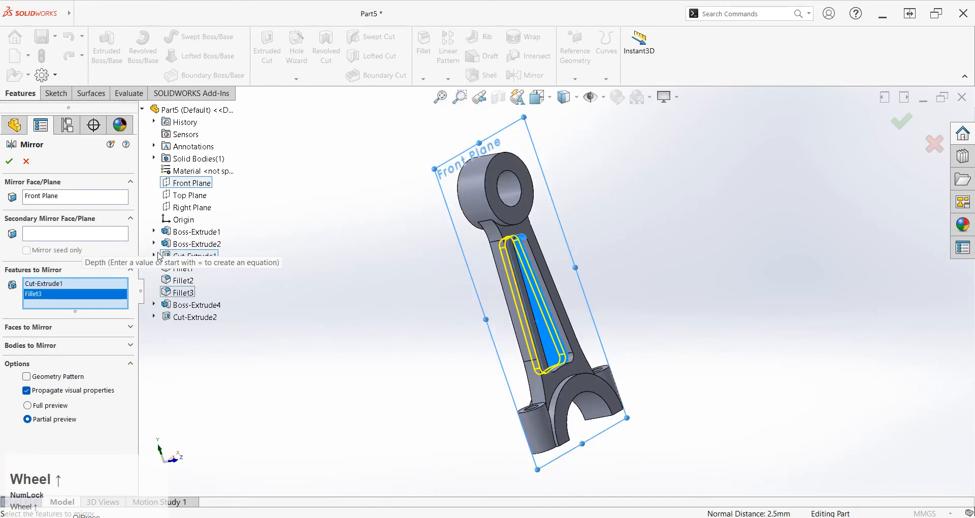
{"action": "left_click", "coordinate": [10, 163]}
{"action": "middle_click_drag", "start_coordinate": [451, 364], "coordinate": [617, 327]}
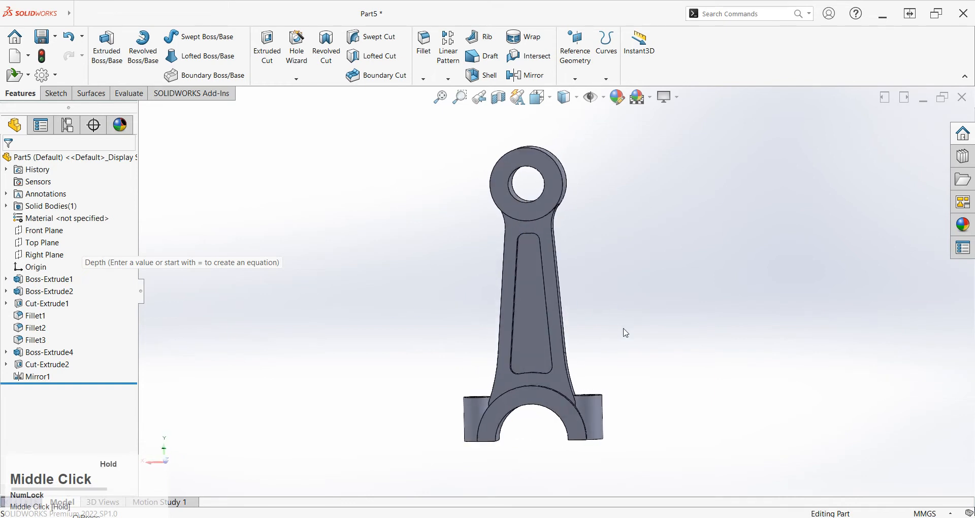
{"action": "left_click", "coordinate": [624, 329]}
{"action": "scroll", "coordinate": [576, 444], "scroll_direction": "up", "scroll_amount": 2}
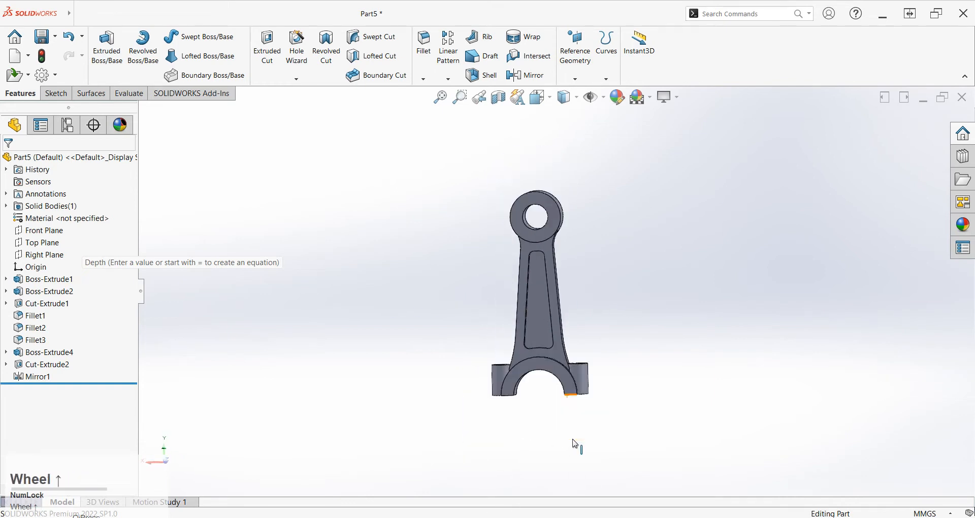
{"action": "left_click", "coordinate": [607, 289]}
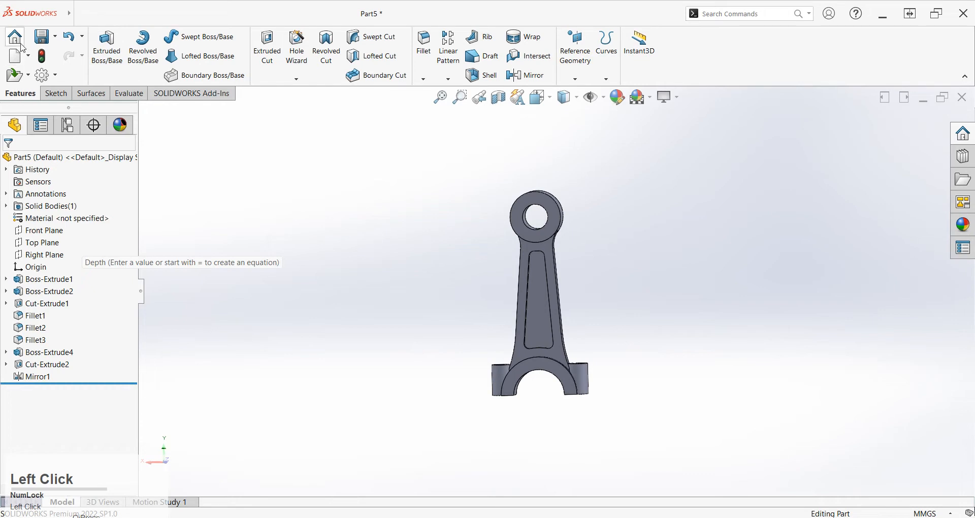
Step: Save the part as "connecting rod top" in the piston assembly folder
{"action": "left_click", "coordinate": [42, 44]}
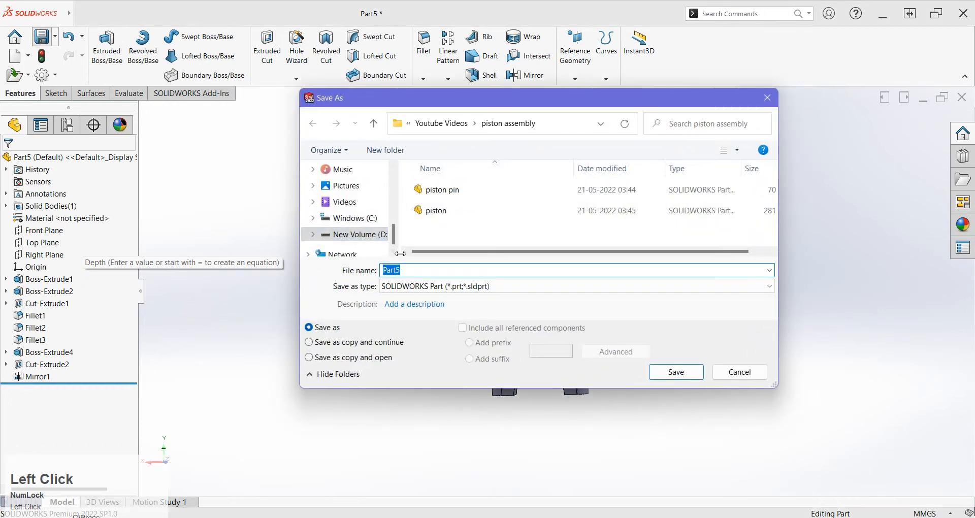
{"action": "key", "text": "BackSpace"}
{"action": "type", "text": "connecting rod top"}
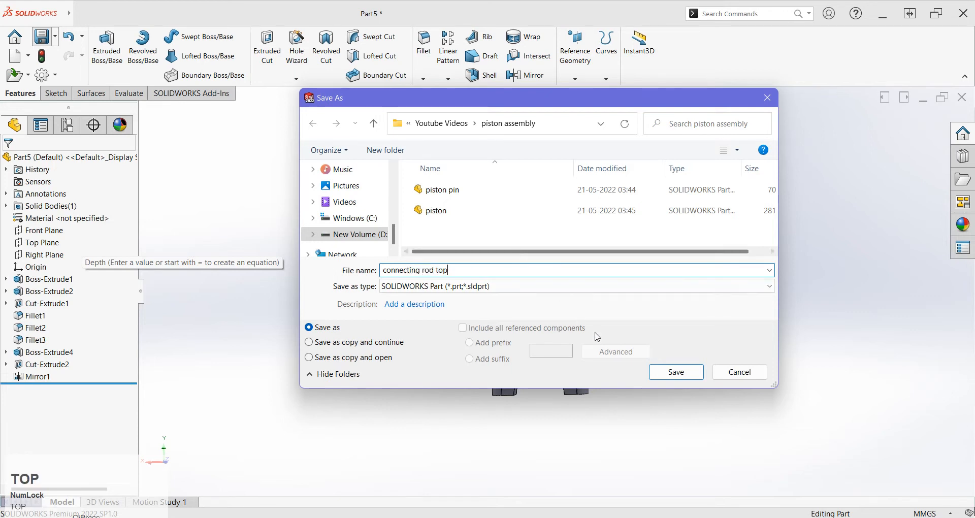
{"action": "left_click", "coordinate": [676, 372]}
{"action": "scroll", "coordinate": [539, 373], "scroll_direction": "down", "scroll_amount": 5}
{"action": "middle_click_drag", "start_coordinate": [538, 370], "coordinate": [626, 341]}
{"action": "left_click", "coordinate": [562, 330]}
{"action": "left_click", "coordinate": [626, 342]}
{"action": "left_click", "coordinate": [573, 400]}
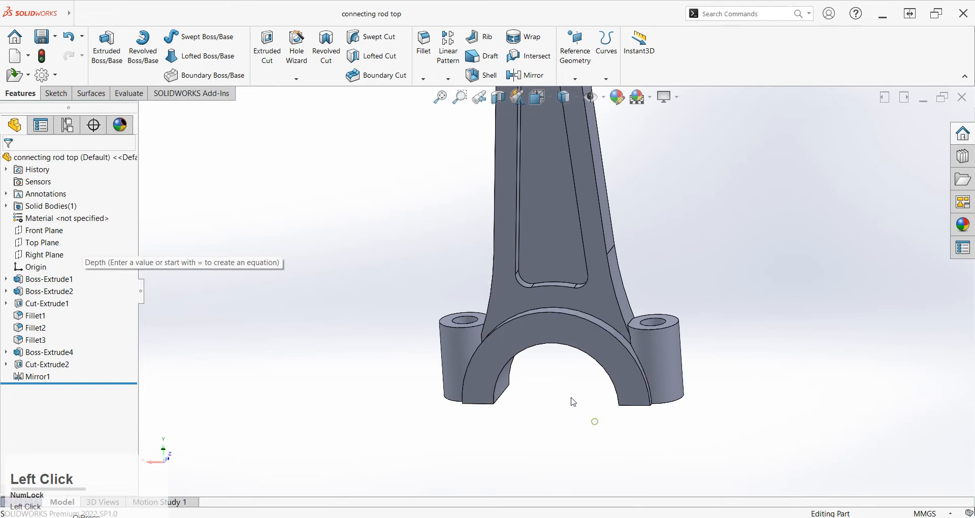
Step: Create a new part and start a sketch on its Front Plane
{"action": "left_click", "coordinate": [19, 59]}
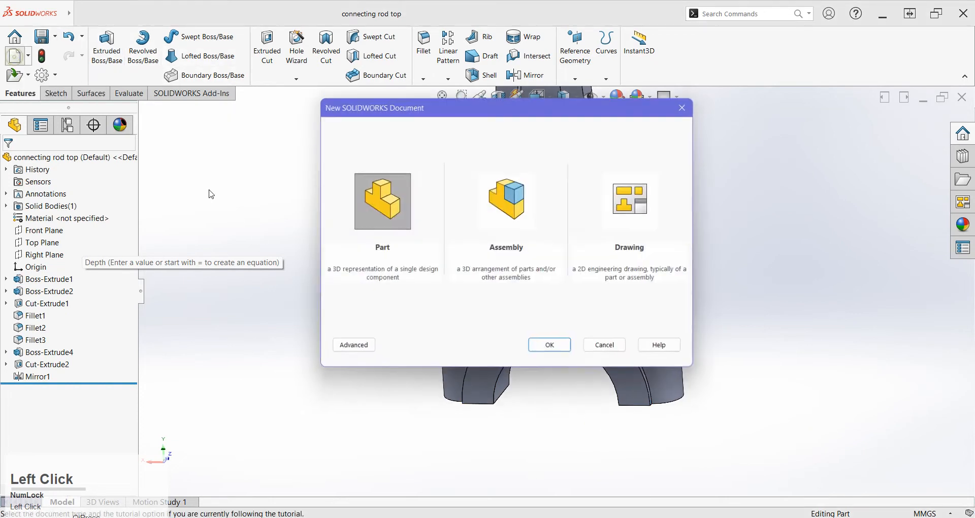
{"action": "left_click", "coordinate": [545, 348]}
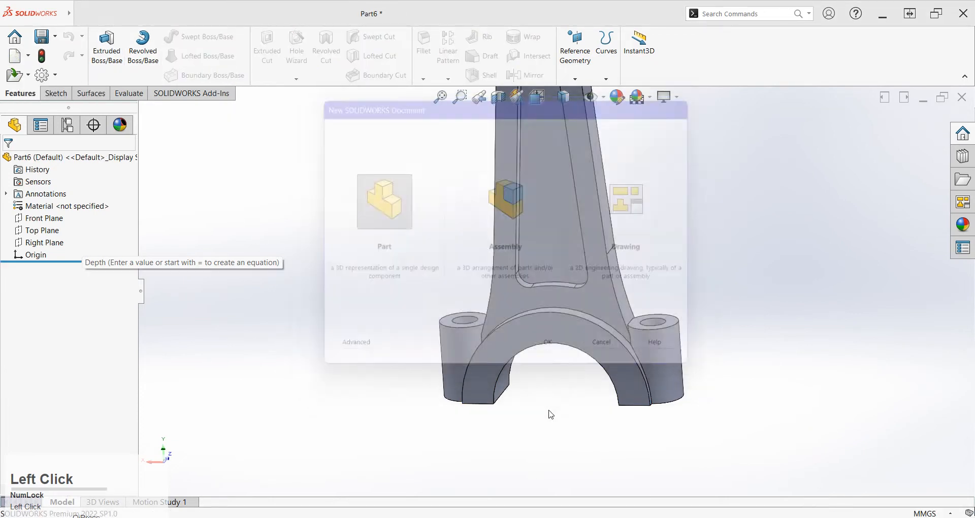
{"action": "left_click", "coordinate": [53, 219]}
{"action": "left_click", "coordinate": [61, 210]}
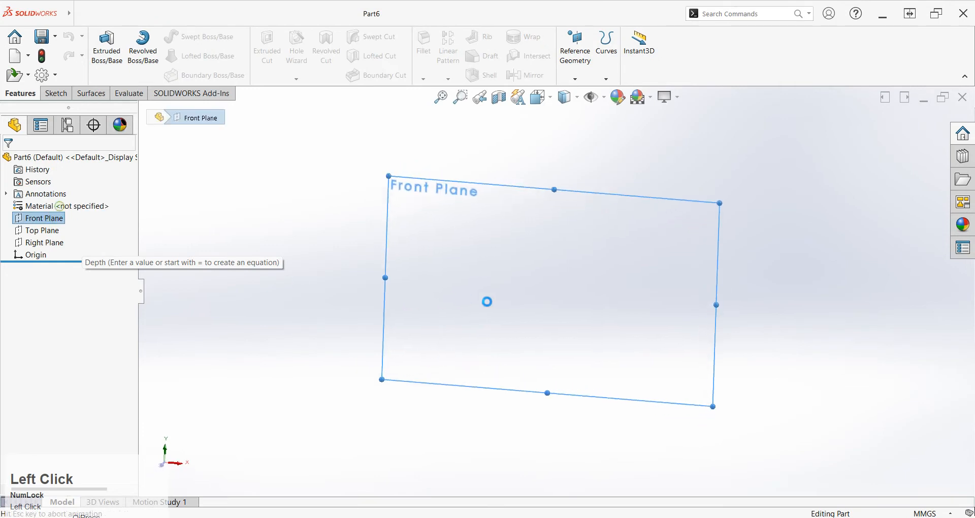
Step: Sketch two concentric circles centred on the origin, the outer one about 120 mm in diameter
{"action": "right_click_drag", "start_coordinate": [514, 309], "coordinate": [643, 296]}
{"action": "left_click", "coordinate": [559, 292]}
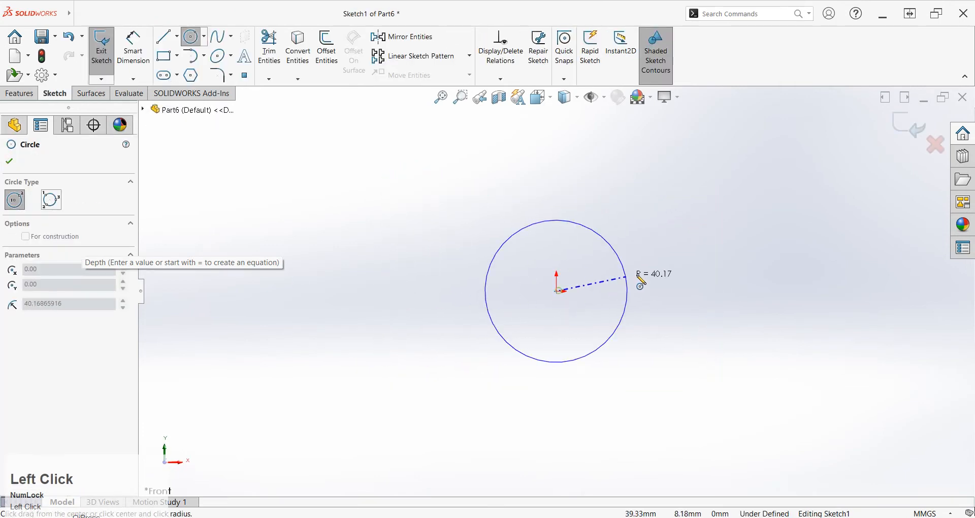
{"action": "left_click", "coordinate": [660, 267]}
{"action": "left_click", "coordinate": [557, 291]}
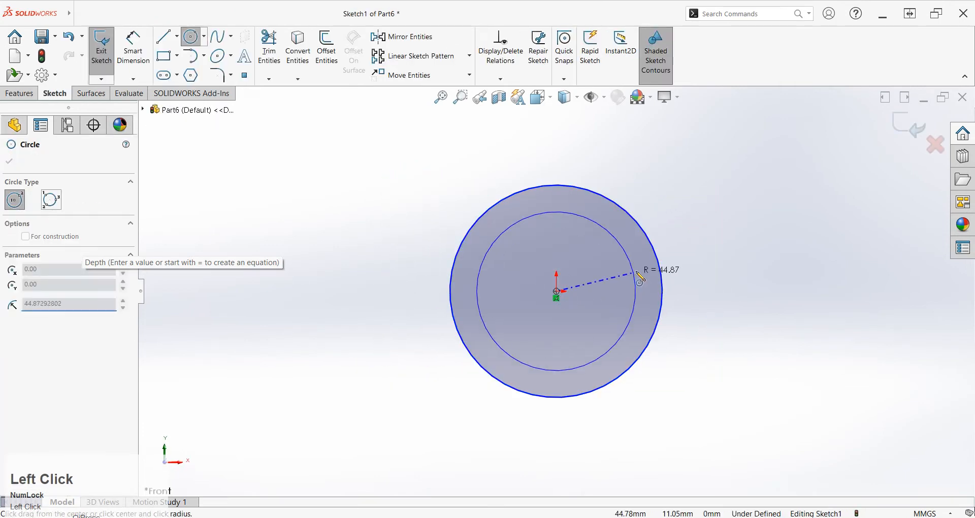
{"action": "left_click", "coordinate": [636, 273]}
Step: Dimension the outer circle's diameter to 150 mm
{"action": "right_click_drag", "start_coordinate": [716, 406], "coordinate": [692, 224]}
{"action": "left_click", "coordinate": [660, 280]}
{"action": "left_click", "coordinate": [710, 287]}
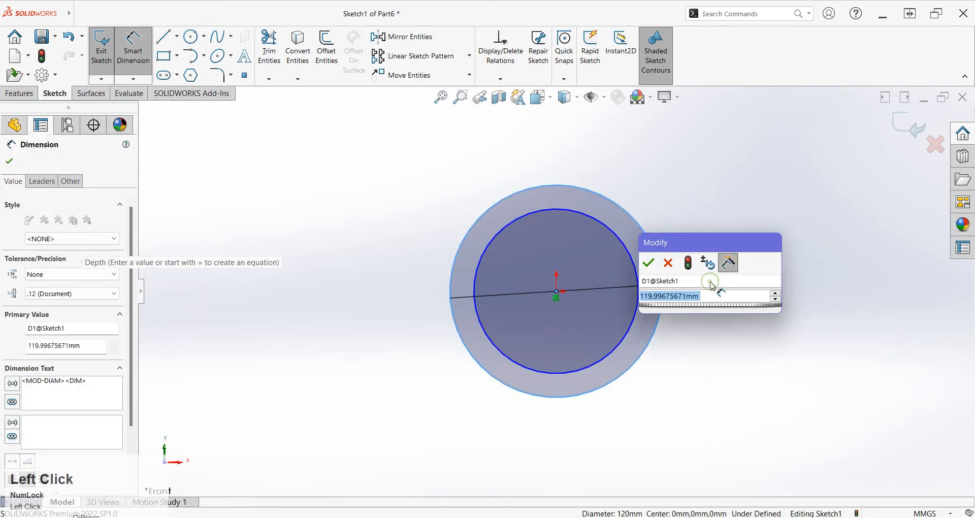
{"action": "type", "text": "150"}
{"action": "key", "text": "Return"}
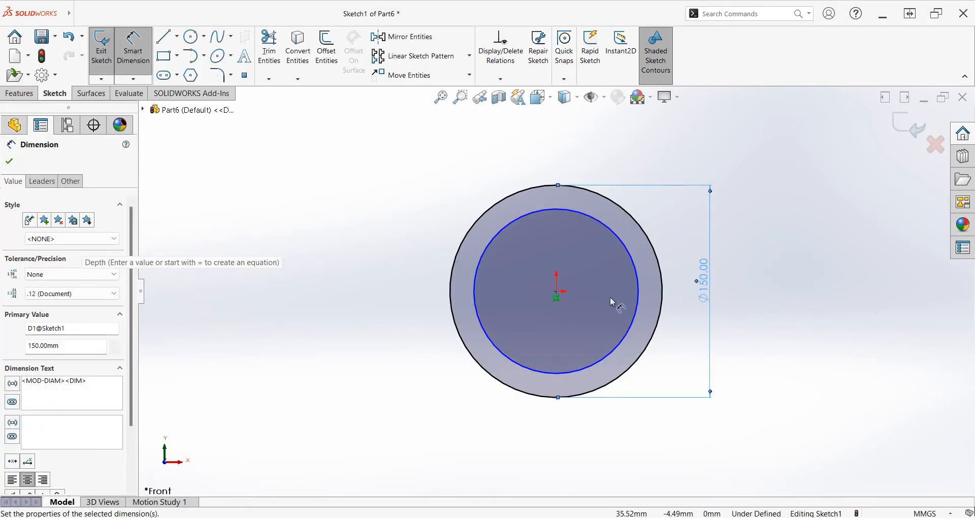
Step: Dimension the inner circle's diameter to 100 mm
{"action": "left_click", "coordinate": [639, 298]}
{"action": "left_click", "coordinate": [390, 292]}
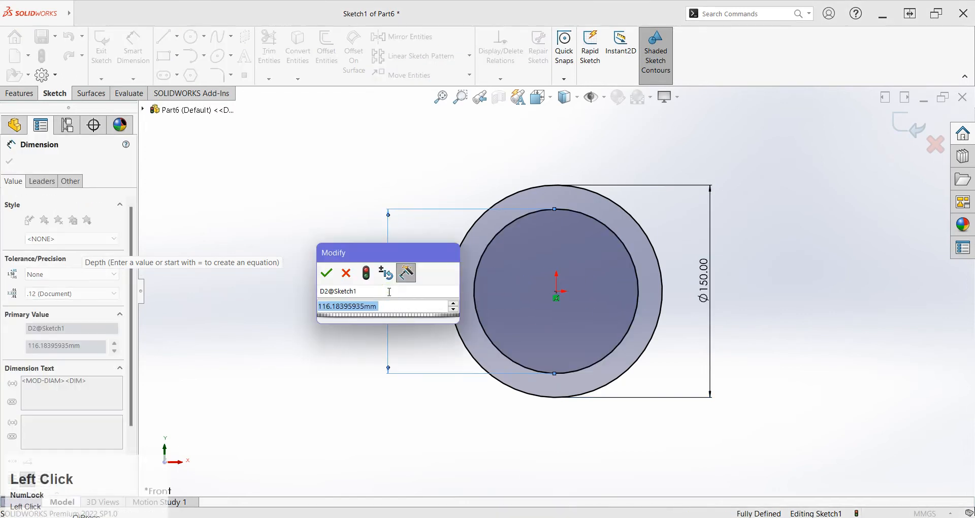
{"action": "type", "text": "100"}
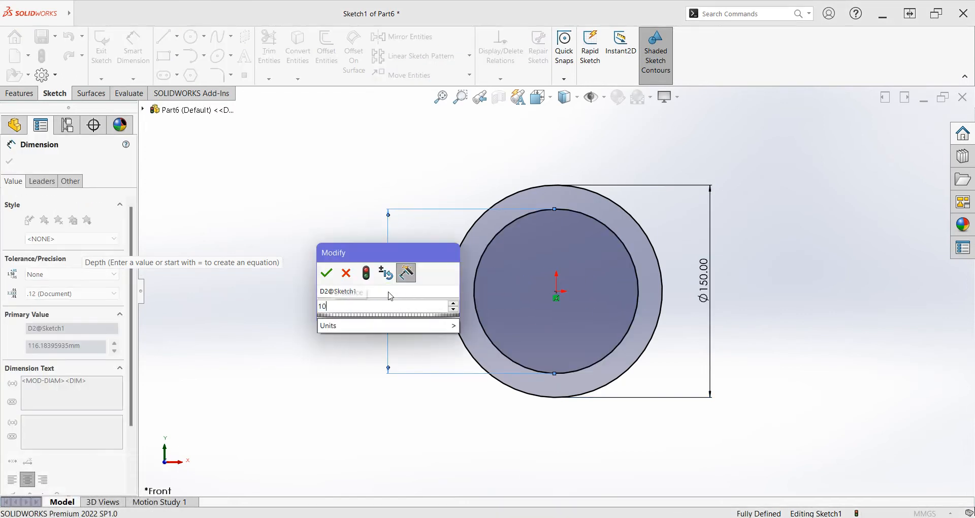
{"action": "key", "text": "Return"}
Step: Draw a horizontal line through the origin across the full width of the outer circle
{"action": "right_click_drag", "start_coordinate": [461, 431], "coordinate": [429, 428]}
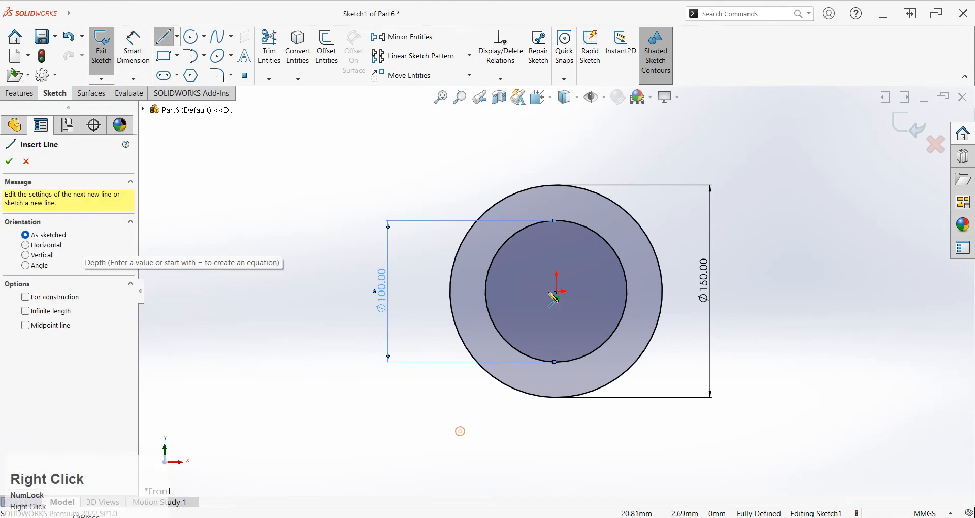
{"action": "left_click", "coordinate": [450, 292]}
{"action": "left_click", "coordinate": [662, 292]}
{"action": "right_click_drag", "start_coordinate": [681, 342], "coordinate": [682, 211]}
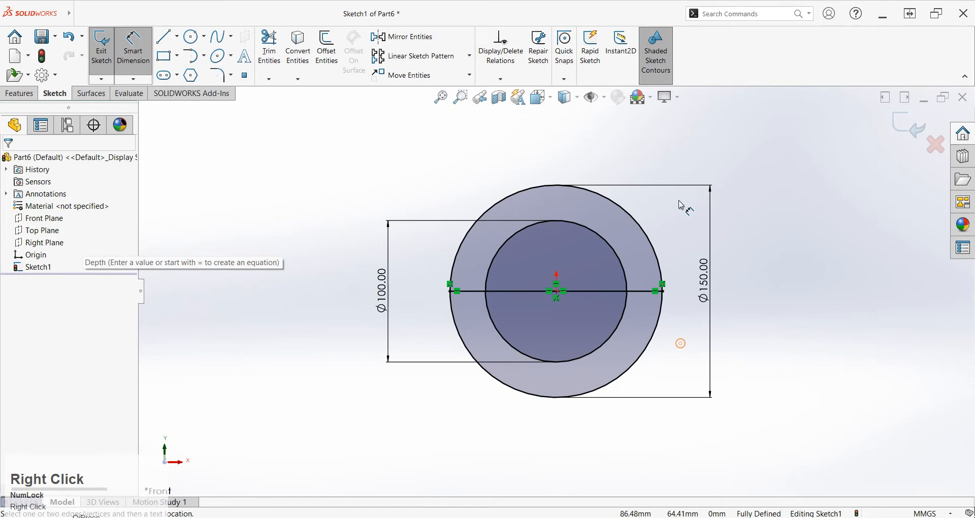
Step: Power trim the upper halves of both circles and the line's middle segment, leaving a closed lower half-ring
{"action": "left_click", "coordinate": [269, 45]}
{"action": "mouse_move", "coordinate": [668, 189]}
{"action": "left_mouse_down"}
{"action": "mouse_move", "coordinate": [569, 243]}
{"action": "mouse_move", "coordinate": [577, 302]}
{"action": "left_mouse_up"}
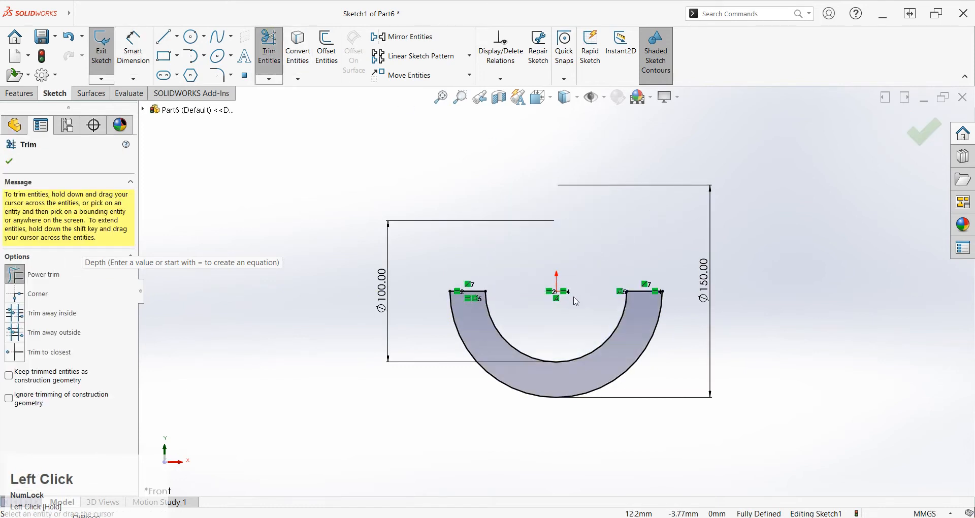
{"action": "scroll", "coordinate": [577, 302], "scroll_direction": "up", "scroll_amount": 1}
{"action": "left_click", "coordinate": [9, 162]}
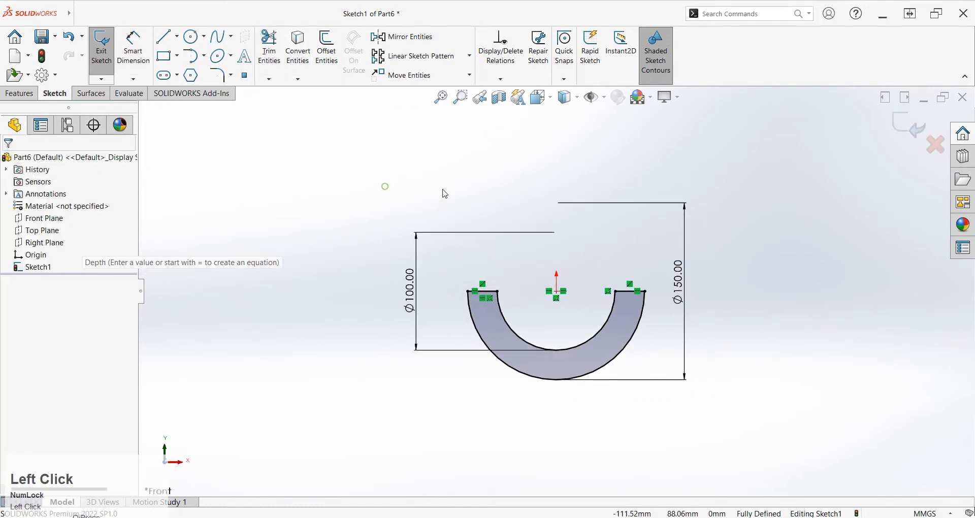
Step: Extrude the closed half-ring profile 50 mm with the Mid Plane end condition
{"action": "middle_click_drag", "start_coordinate": [438, 231], "coordinate": [445, 226]}
{"action": "left_click", "coordinate": [21, 94]}
{"action": "left_click", "coordinate": [93, 61]}
{"action": "middle_click_drag", "start_coordinate": [543, 300], "coordinate": [526, 306]}
{"action": "scroll", "coordinate": [538, 292], "scroll_direction": "down", "scroll_amount": 2}
{"action": "left_click", "coordinate": [108, 233]}
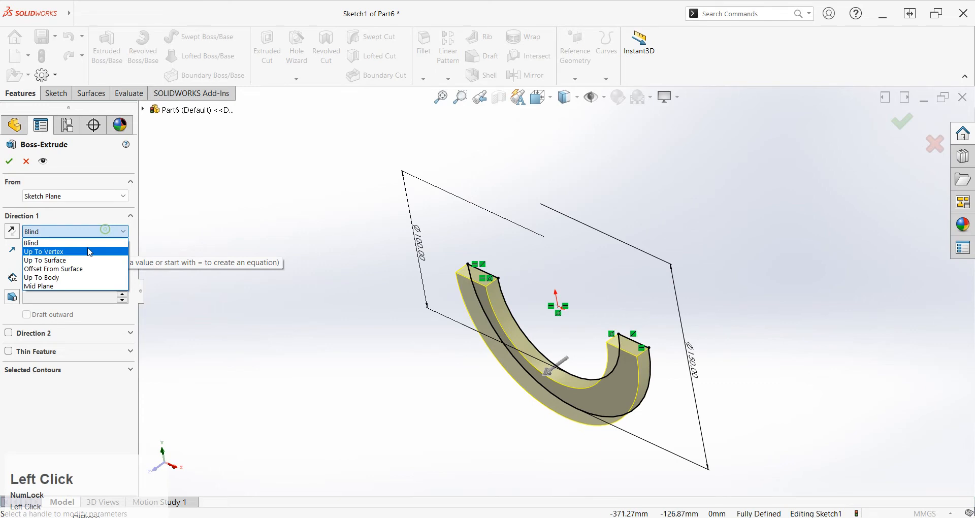
{"action": "left_click", "coordinate": [61, 285]}
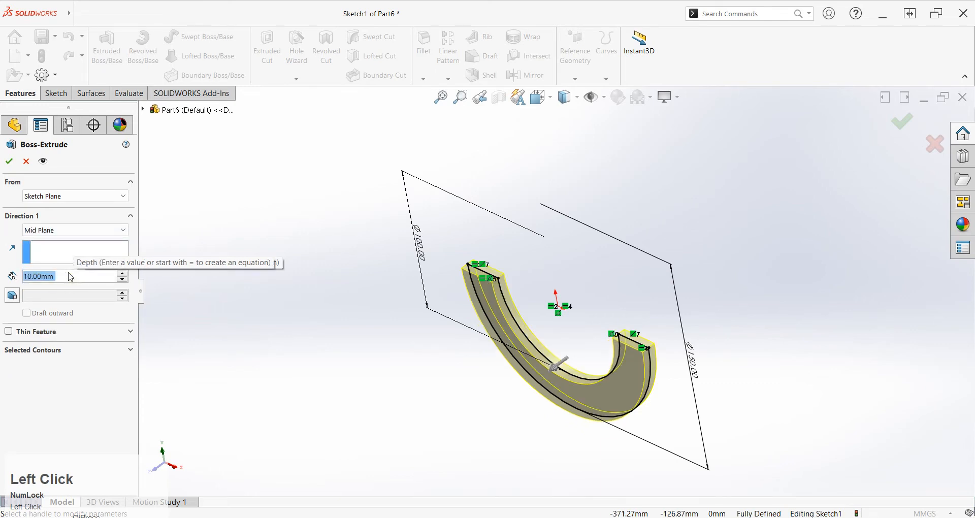
{"action": "type", "text": "50"}
{"action": "key", "text": "Return"}
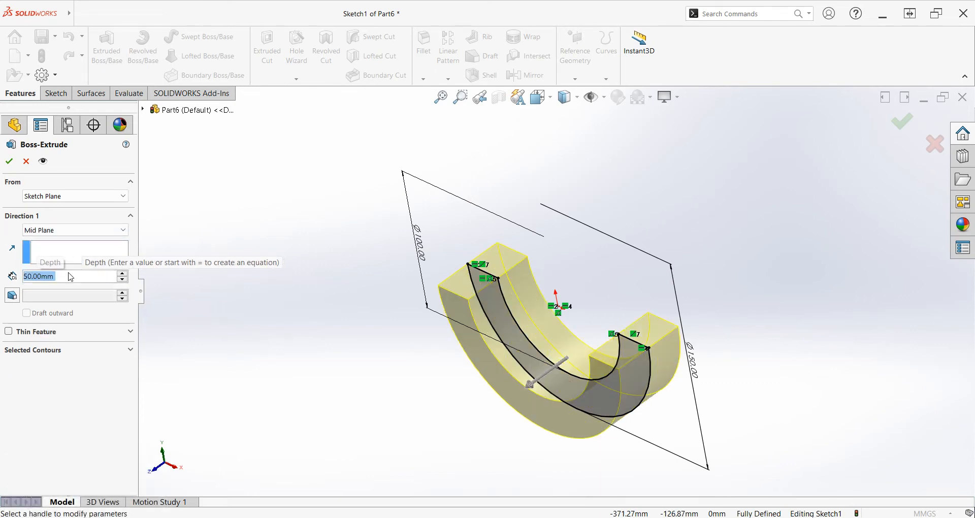
{"action": "left_click", "coordinate": [17, 162]}
Step: Sketch on the half-ring's flat end face, drawing circles about 42 mm and 35 mm in diameter centred on the two outer edges' midpoints
{"action": "middle_click_drag", "start_coordinate": [356, 285], "coordinate": [466, 306]}
{"action": "left_click", "coordinate": [469, 305]}
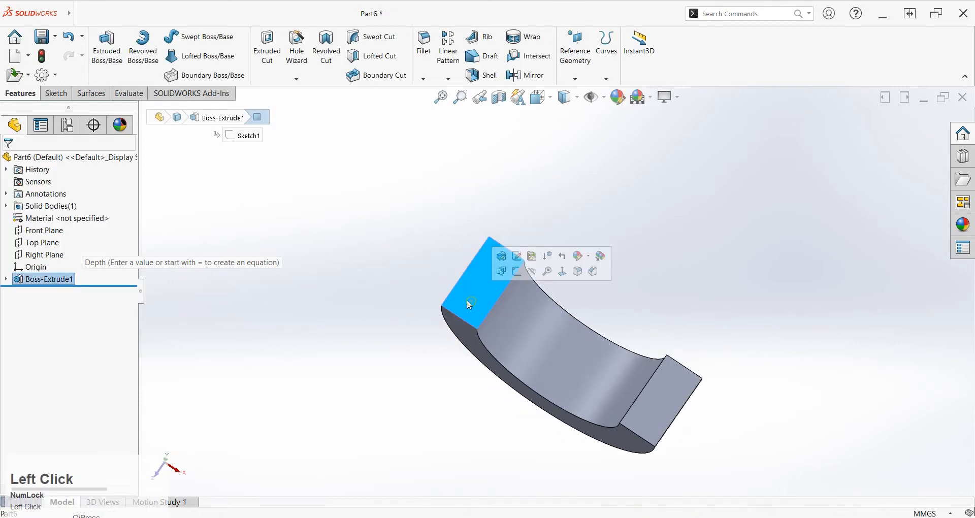
{"action": "left_click", "coordinate": [517, 272]}
{"action": "right_click_drag", "start_coordinate": [256, 357], "coordinate": [368, 286]}
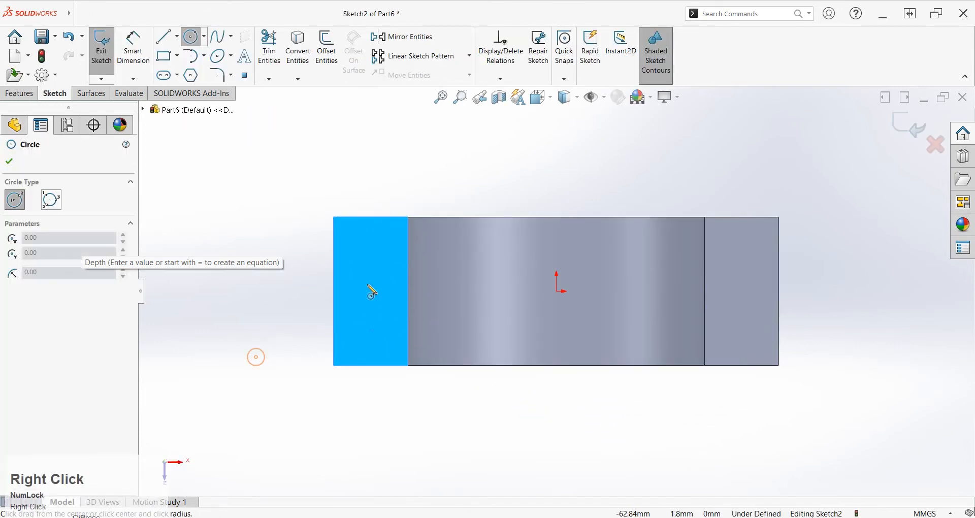
{"action": "left_click", "coordinate": [335, 298]}
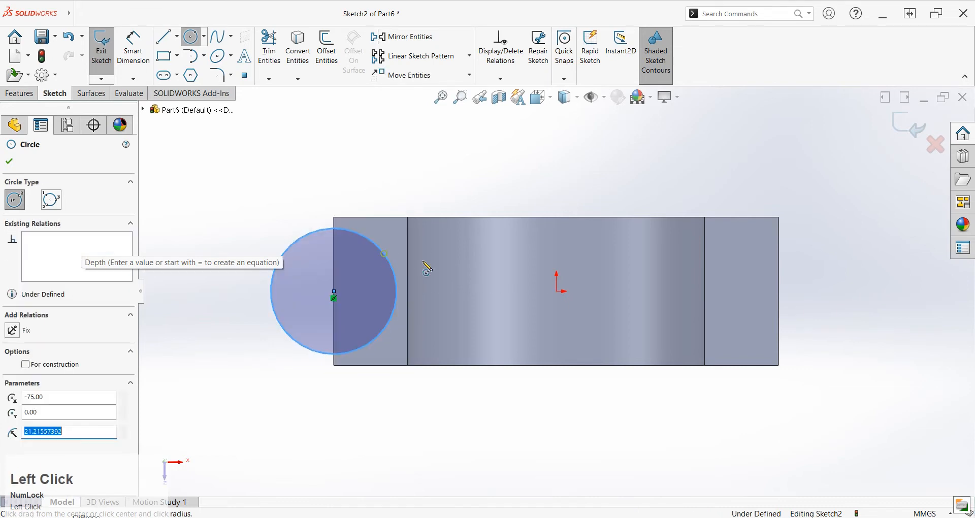
{"action": "left_click", "coordinate": [779, 297]}
{"action": "left_click", "coordinate": [816, 262]}
Step: Dimension both end-face circles to a diameter of 40 mm
{"action": "right_click_drag", "start_coordinate": [843, 362], "coordinate": [830, 286]}
{"action": "left_click", "coordinate": [830, 286]}
{"action": "left_click", "coordinate": [876, 287]}
{"action": "type", "text": "40"}
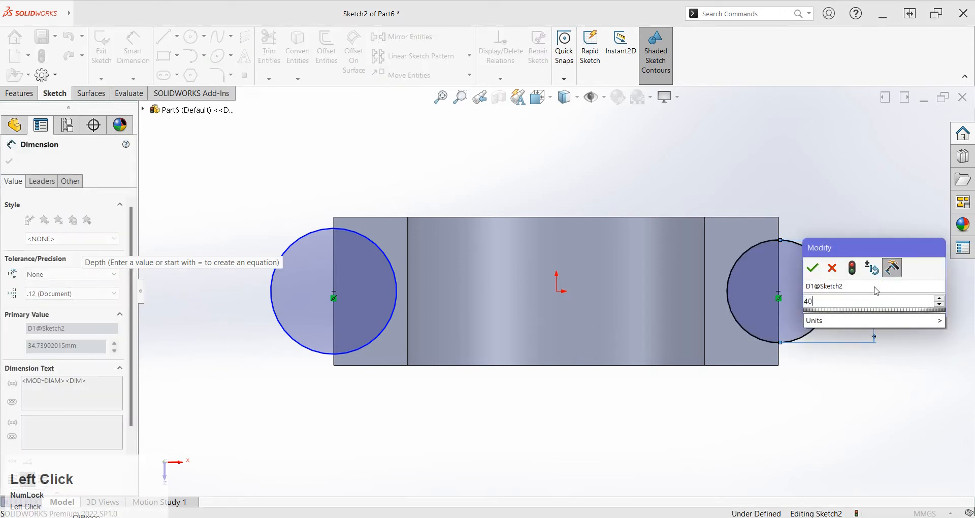
{"action": "key", "text": "Return"}
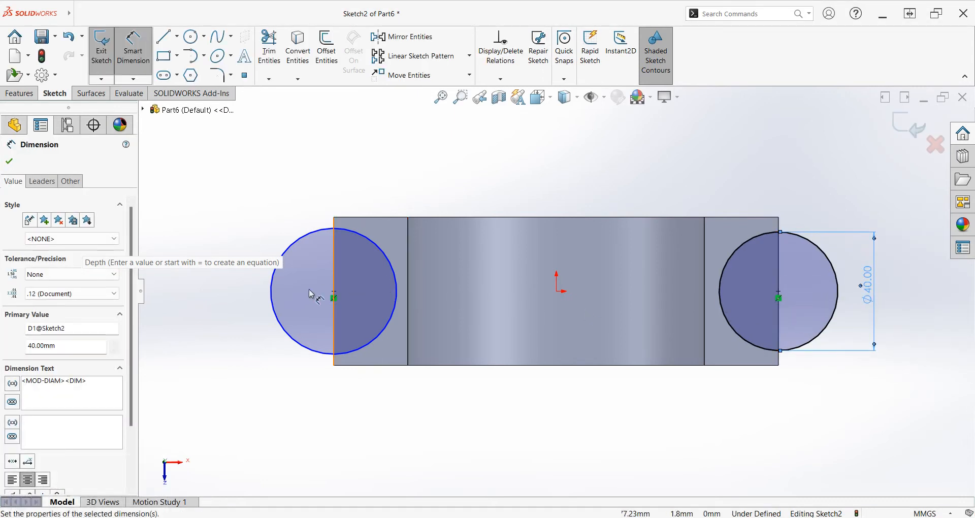
{"action": "left_click", "coordinate": [271, 303]}
{"action": "left_click", "coordinate": [238, 304]}
{"action": "type", "text": "40"}
{"action": "key", "text": "Return"}
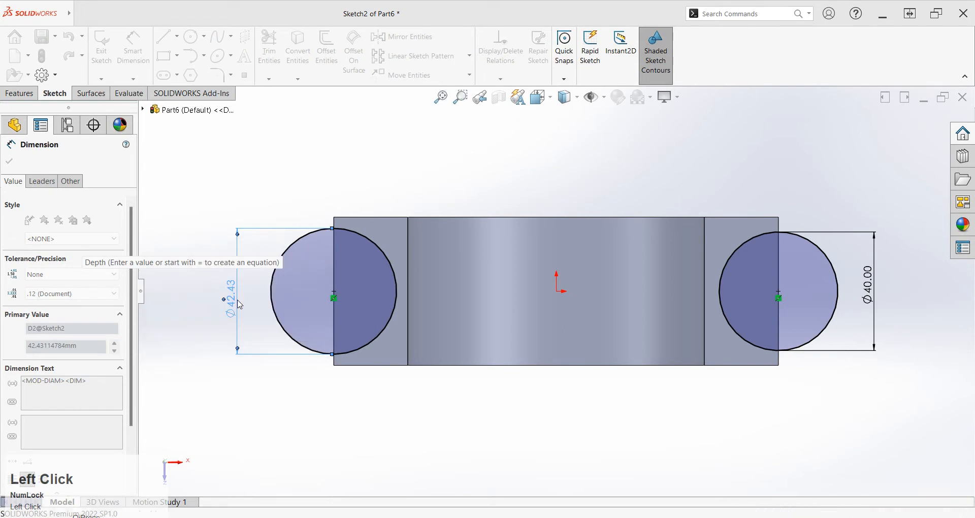
{"action": "key", "text": "Escape"}
Step: Extrude both 40 mm circles 20 mm Blind in the reversed direction, alongside the half-ring, to form the bolt lugs
{"action": "middle_click", "coordinate": [391, 356]}
{"action": "middle_click_drag", "start_coordinate": [391, 355], "coordinate": [511, 148]}
{"action": "left_click", "coordinate": [7, 95]}
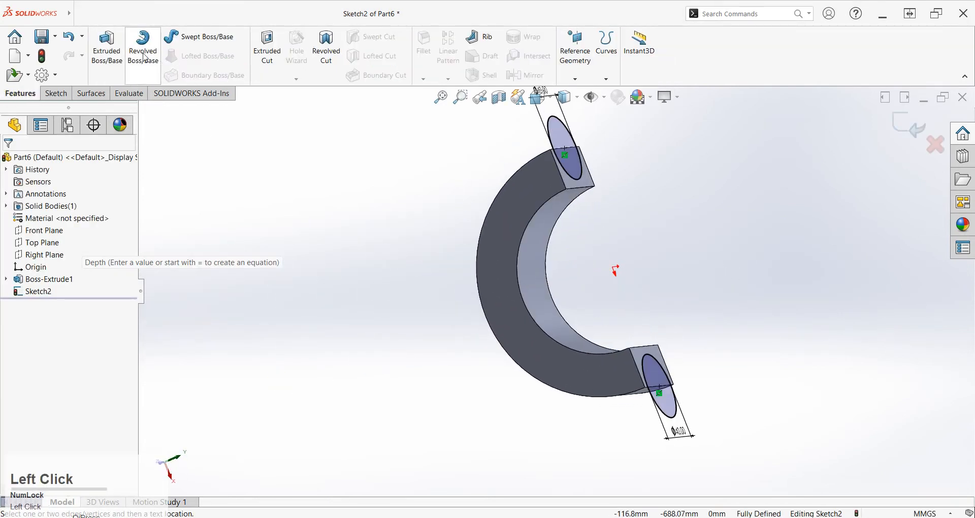
{"action": "left_click", "coordinate": [105, 42]}
{"action": "middle_click_drag", "start_coordinate": [462, 285], "coordinate": [503, 67]}
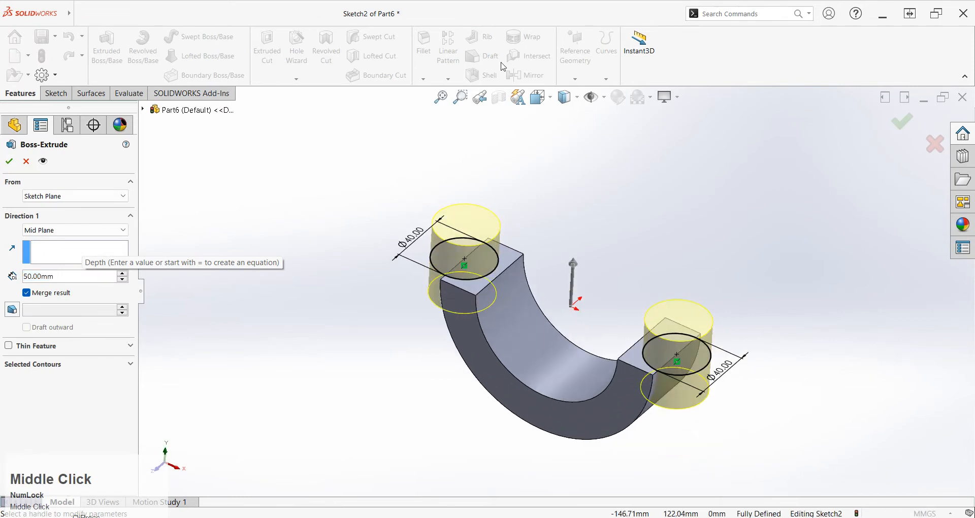
{"action": "left_click", "coordinate": [68, 230]}
{"action": "left_click", "coordinate": [43, 239]}
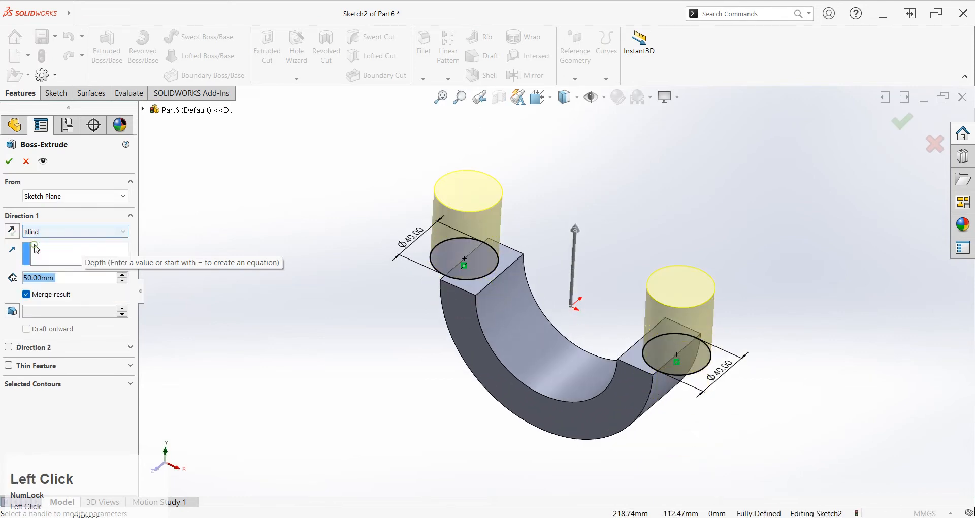
{"action": "left_click", "coordinate": [16, 234]}
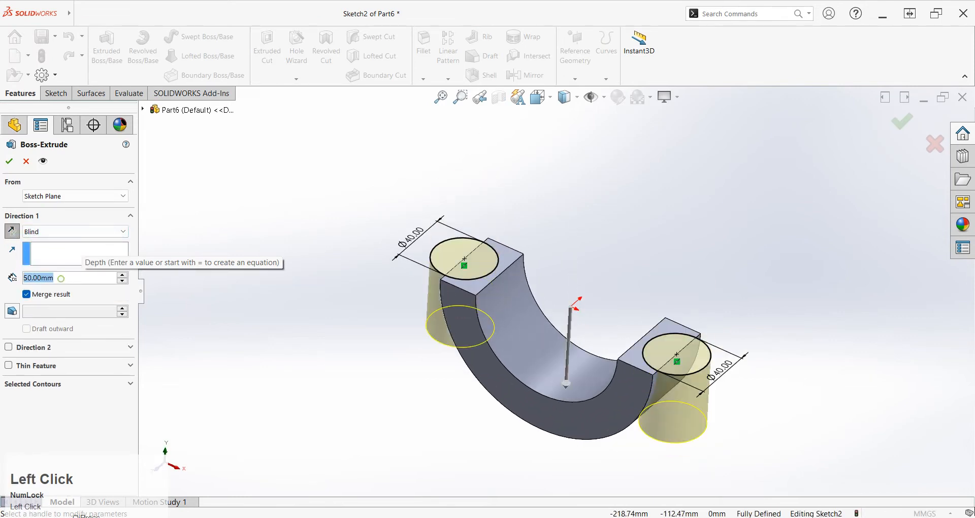
{"action": "type", "text": "20"}
{"action": "key", "text": "Return"}
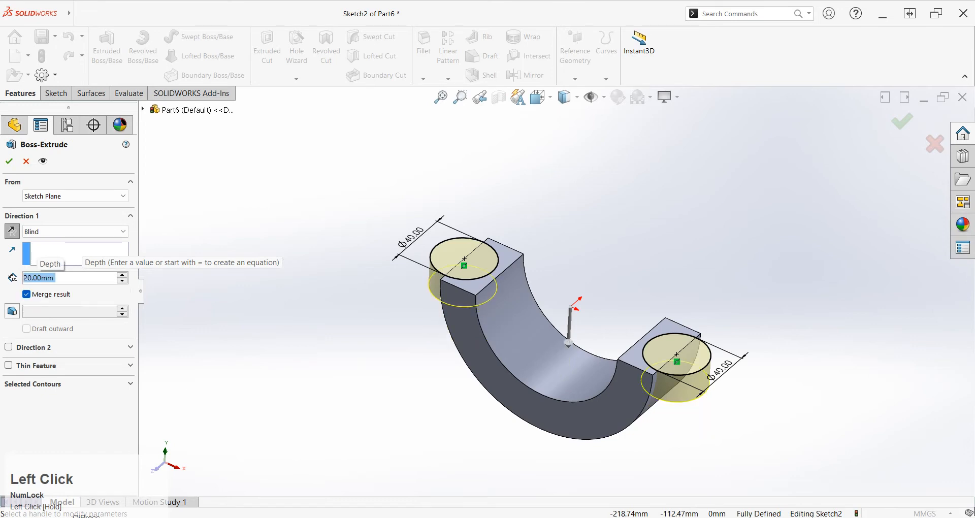
{"action": "left_click", "coordinate": [9, 161]}
Step: Sketch on the flat lug face and draw one smaller circle concentric with each lug's rounded end
{"action": "middle_click_drag", "start_coordinate": [326, 355], "coordinate": [425, 380]}
{"action": "left_click", "coordinate": [451, 417]}
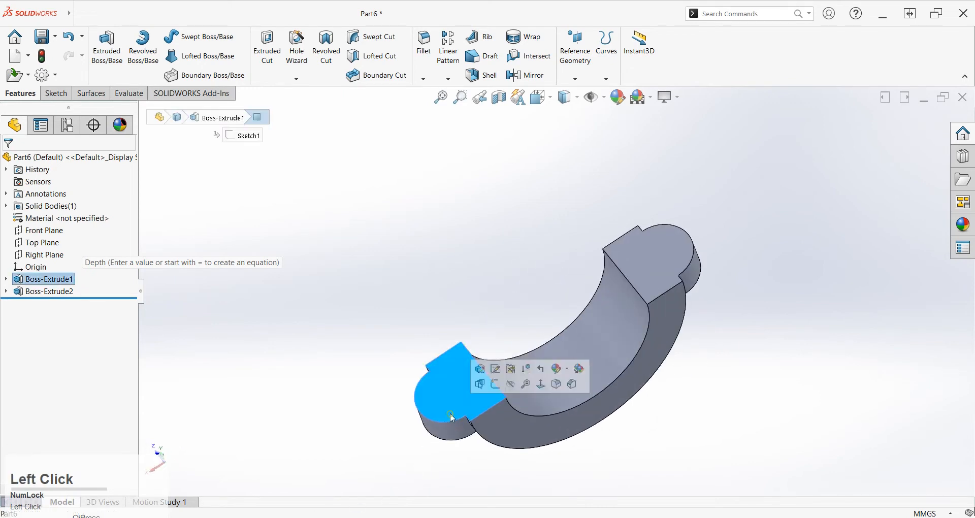
{"action": "left_click", "coordinate": [498, 386]}
{"action": "right_click_drag", "start_coordinate": [413, 435], "coordinate": [427, 277]}
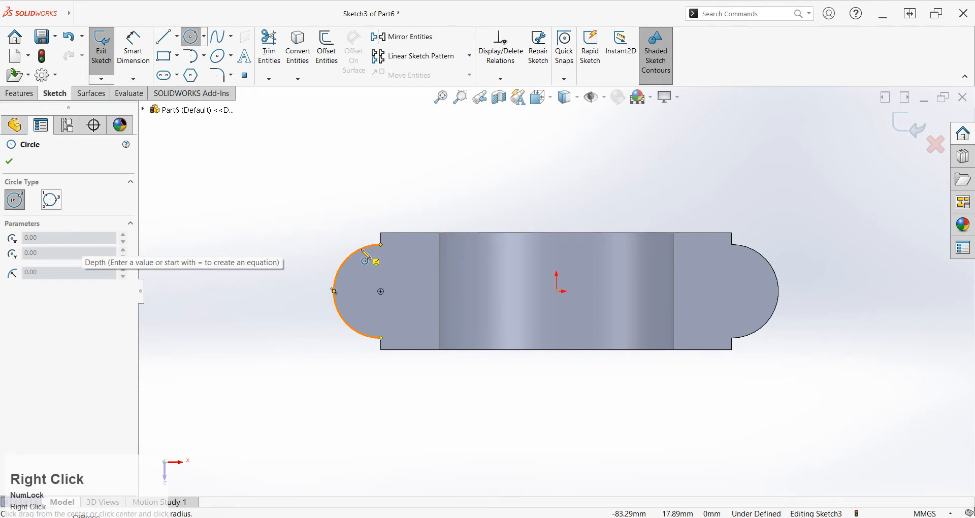
{"action": "left_click", "coordinate": [381, 292]}
{"action": "left_click", "coordinate": [400, 274]}
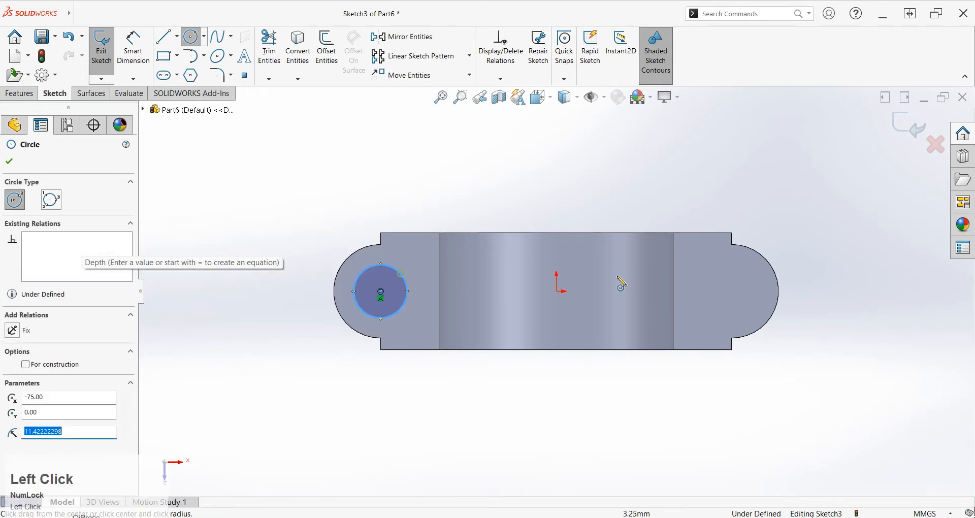
{"action": "left_click", "coordinate": [732, 292]}
{"action": "left_click", "coordinate": [759, 289]}
Step: Dimension both lug hole circles to a diameter of 20 mm
{"action": "right_click_drag", "start_coordinate": [759, 289], "coordinate": [766, 254]}
{"action": "left_click", "coordinate": [761, 287]}
{"action": "left_click", "coordinate": [830, 283]}
{"action": "type", "text": "20"}
{"action": "key", "text": "Return"}
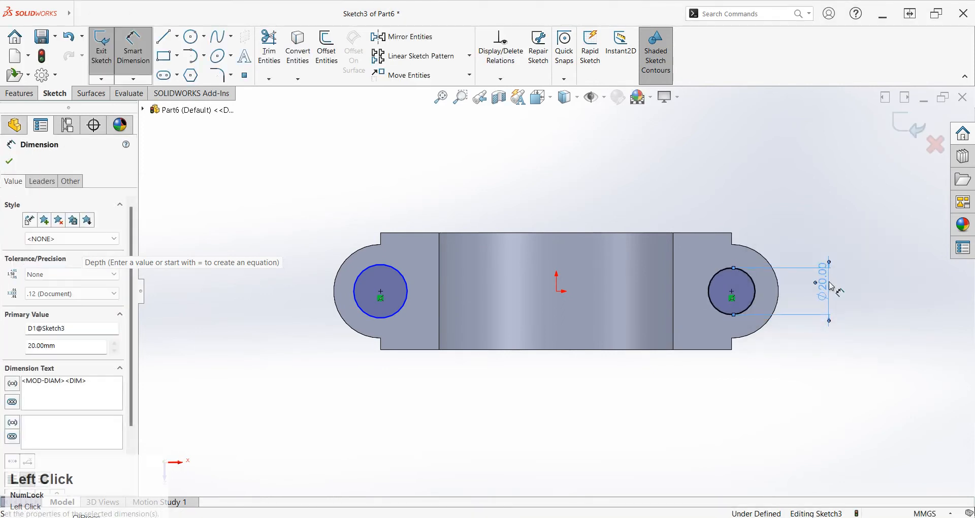
{"action": "left_click", "coordinate": [407, 285]}
{"action": "left_click", "coordinate": [325, 217]}
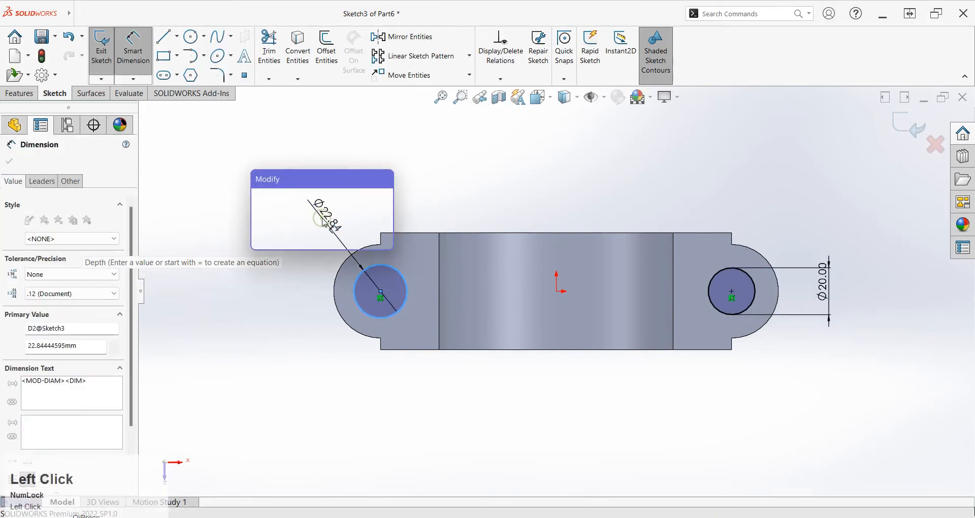
{"action": "type", "text": "20"}
{"action": "key", "text": "Return"}
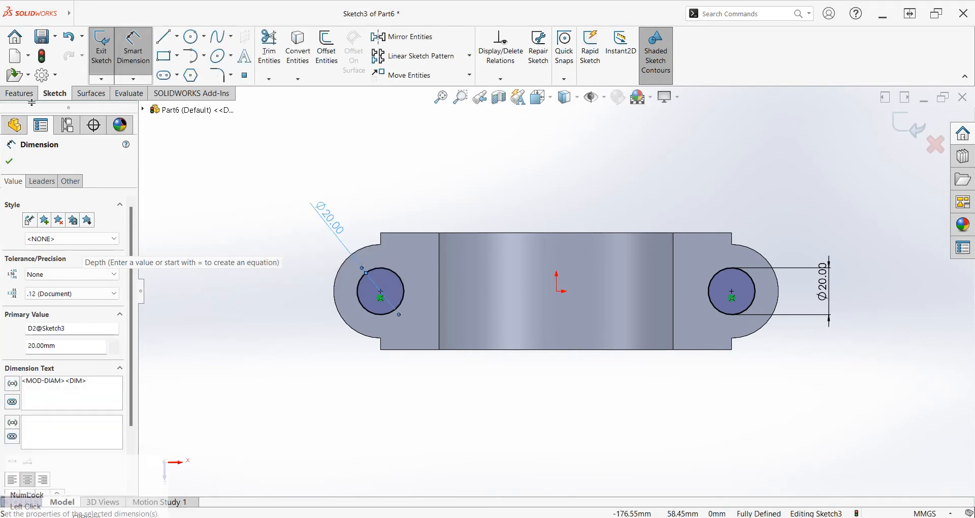
{"action": "left_click", "coordinate": [8, 161]}
Step: Cut the two 20 mm circles through the part using Through All - Both
{"action": "left_click", "coordinate": [19, 93]}
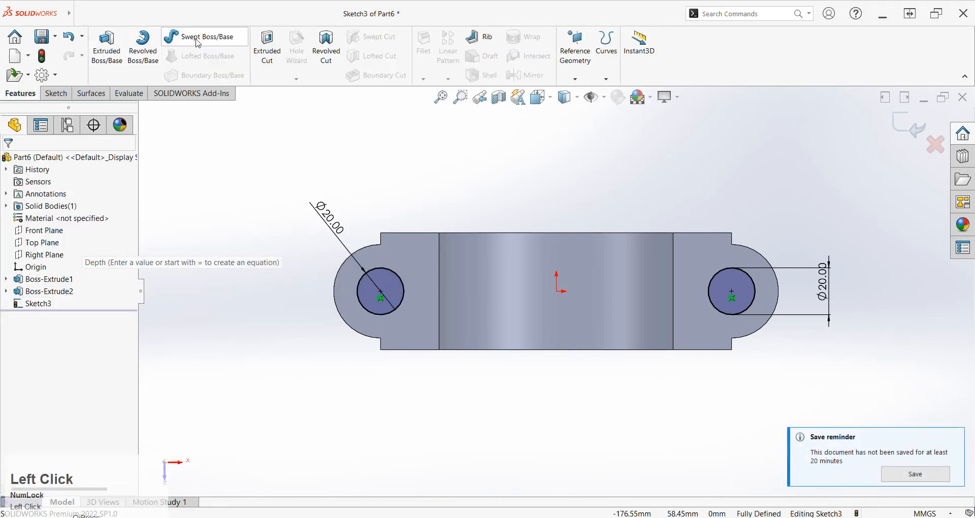
{"action": "left_click", "coordinate": [267, 51]}
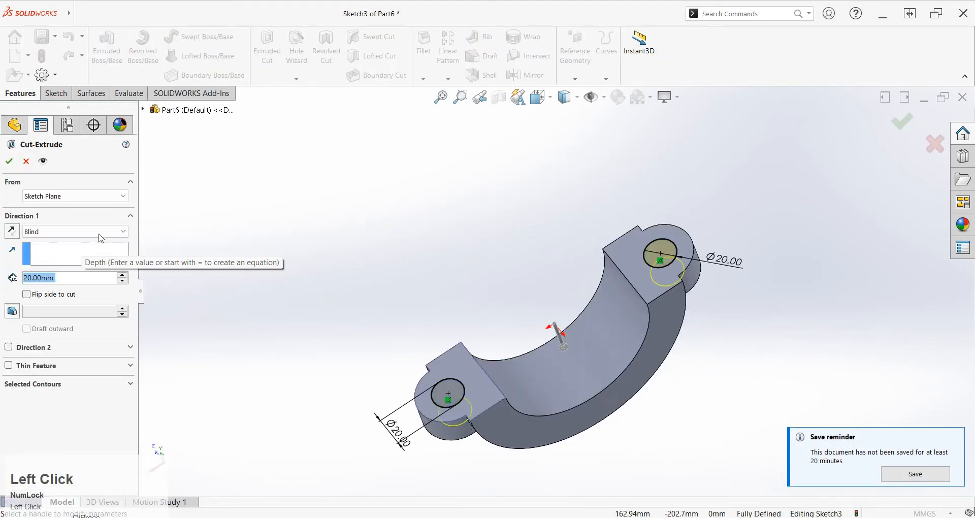
{"action": "left_click", "coordinate": [93, 229]}
{"action": "left_click", "coordinate": [51, 255]}
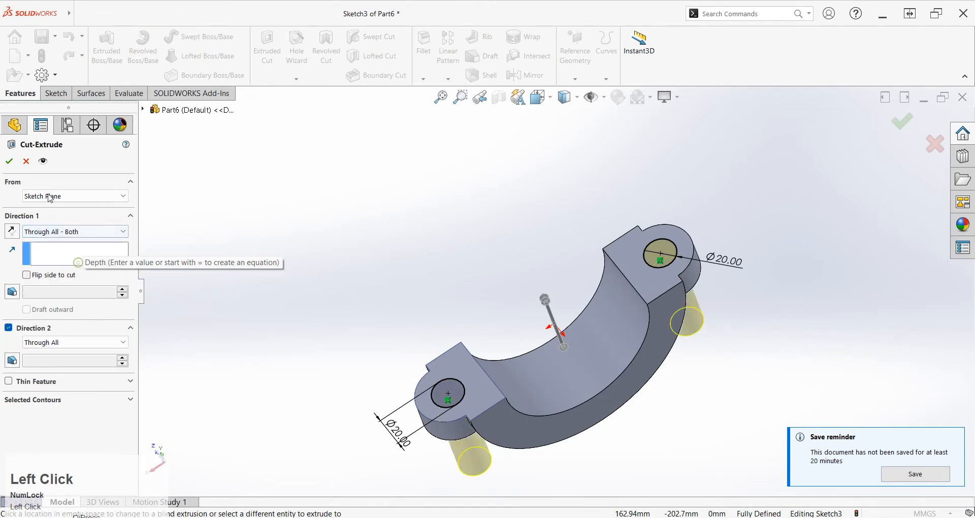
{"action": "left_click", "coordinate": [10, 163]}
Step: Sketch on the back face of one lug, convert its outer arc edge, and extend the arc into a full circle
{"action": "middle_click_drag", "start_coordinate": [440, 257], "coordinate": [650, 450]}
{"action": "scroll", "coordinate": [669, 410], "scroll_direction": "down", "scroll_amount": 5}
{"action": "left_click", "coordinate": [673, 421]}
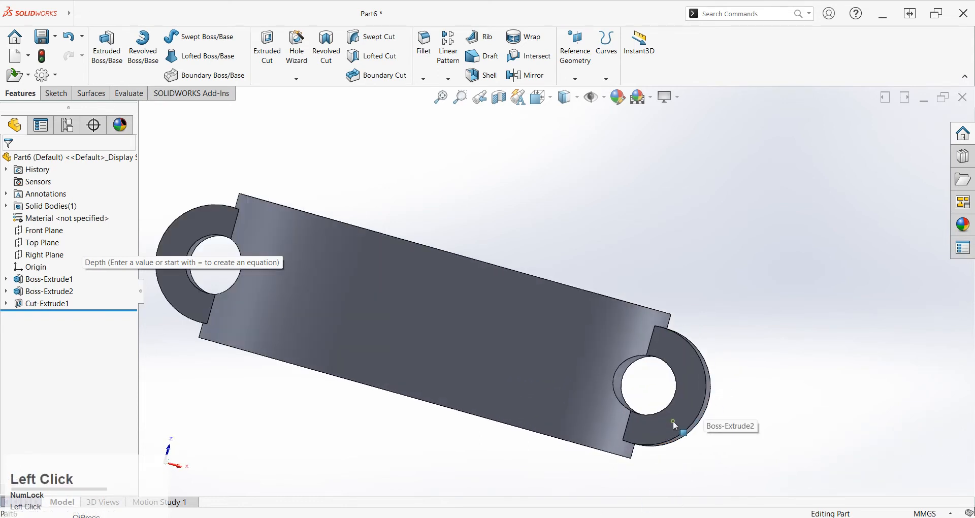
{"action": "left_click", "coordinate": [703, 392]}
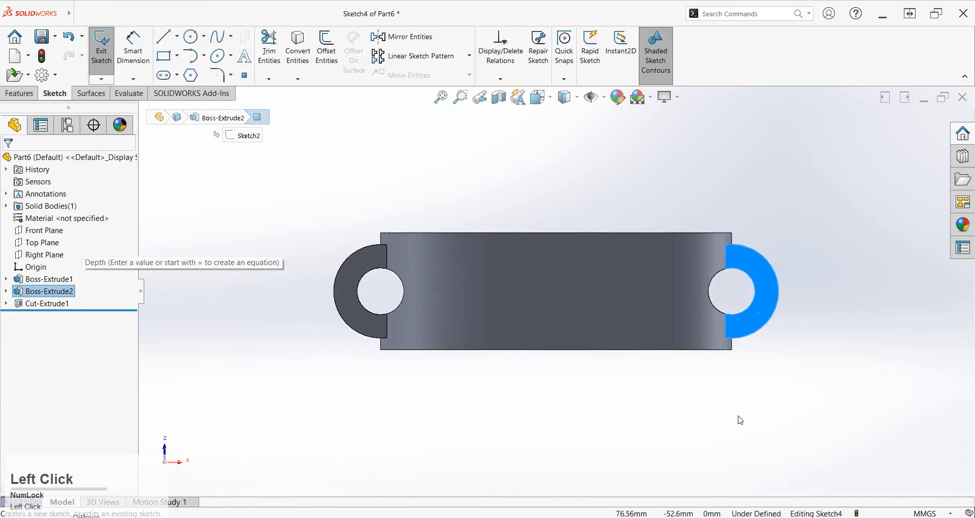
{"action": "left_click", "coordinate": [753, 336]}
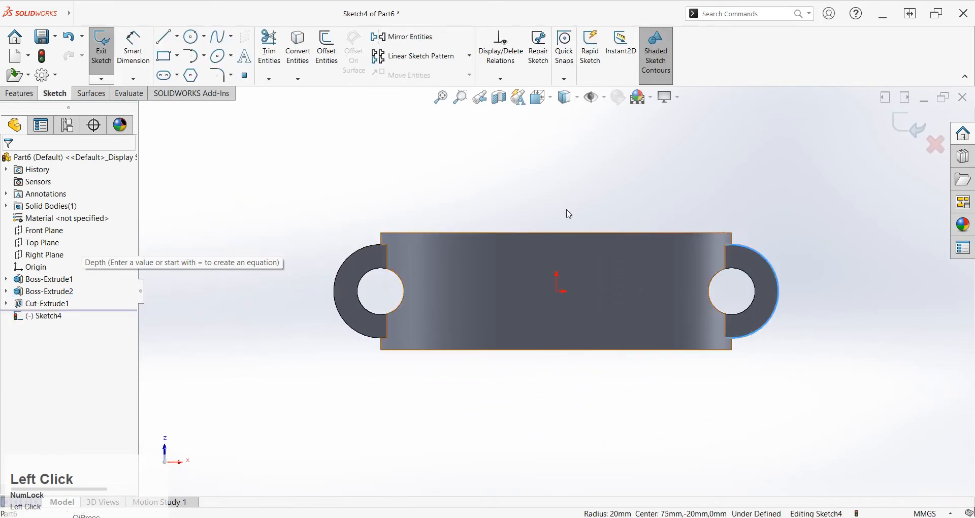
{"action": "left_click", "coordinate": [313, 48]}
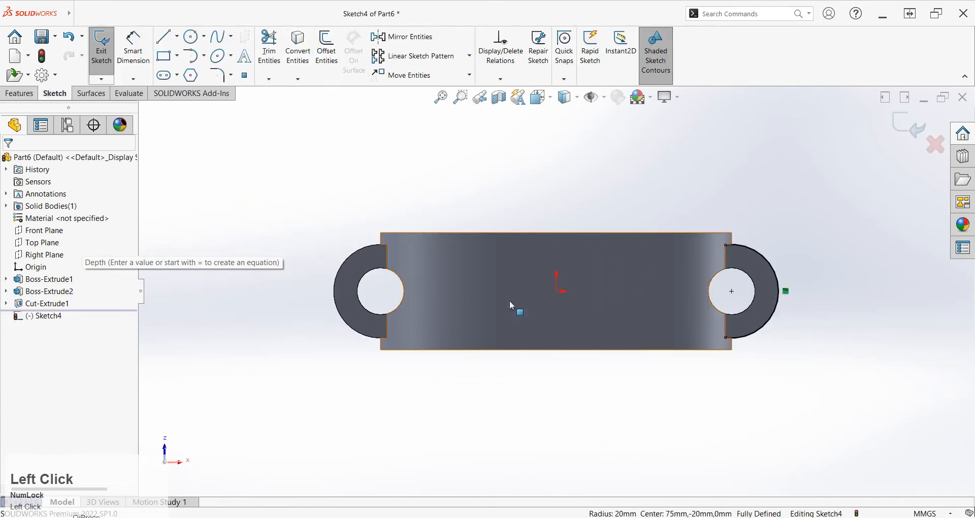
{"action": "left_click", "coordinate": [730, 250]}
{"action": "left_click_drag", "start_coordinate": [727, 246], "coordinate": [726, 344]}
Step: Convert the opposite lug's outer arc edge into the same sketch and extend it into a full circle
{"action": "left_click", "coordinate": [693, 401]}
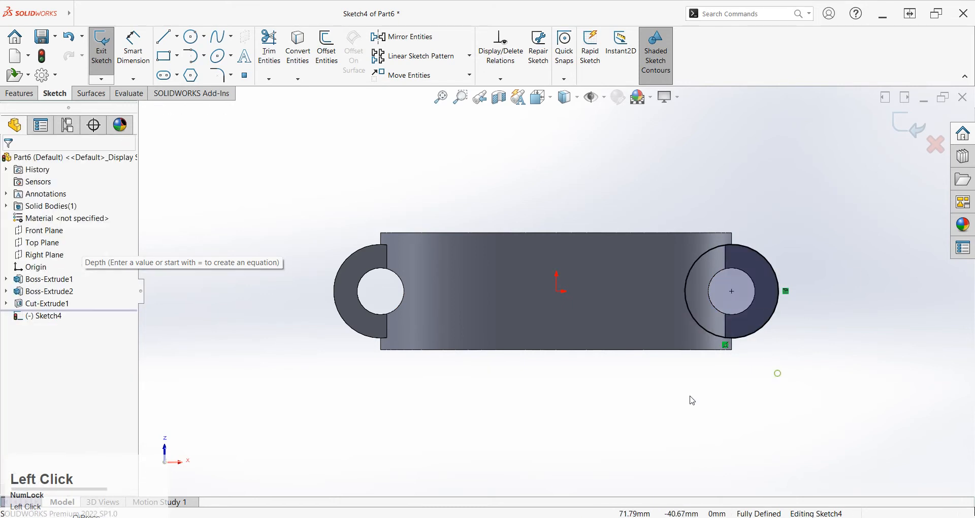
{"action": "left_click", "coordinate": [357, 332]}
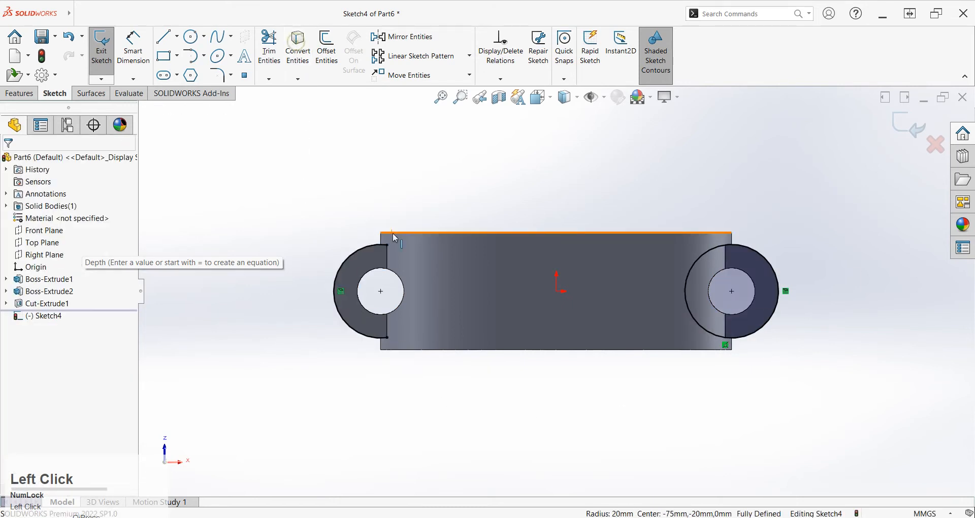
{"action": "left_click_drag", "start_coordinate": [388, 246], "coordinate": [391, 342]}
Step: Cut both full lug circles Through All in the reversed direction, away from the lugs, to clear the curved body above them
{"action": "middle_click_drag", "start_coordinate": [361, 370], "coordinate": [360, 205]}
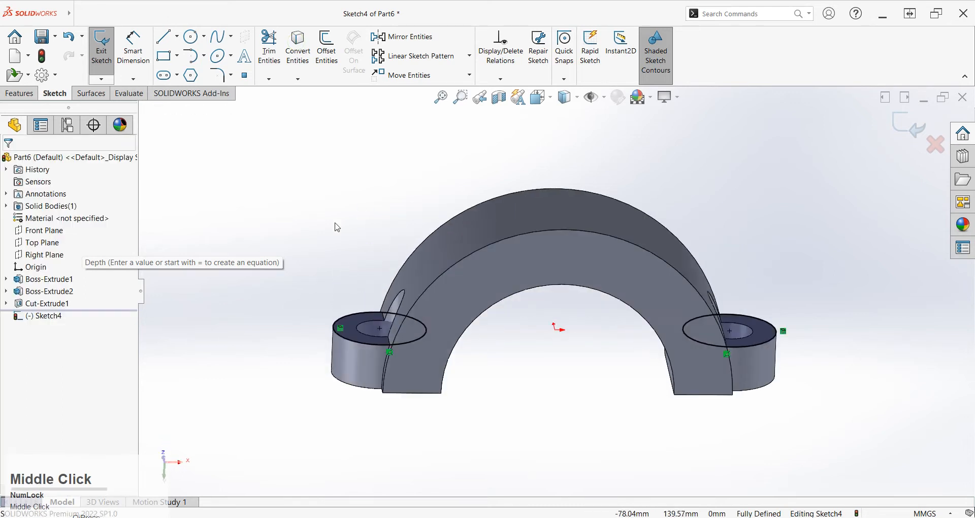
{"action": "left_click", "coordinate": [20, 93]}
{"action": "left_click", "coordinate": [267, 51]}
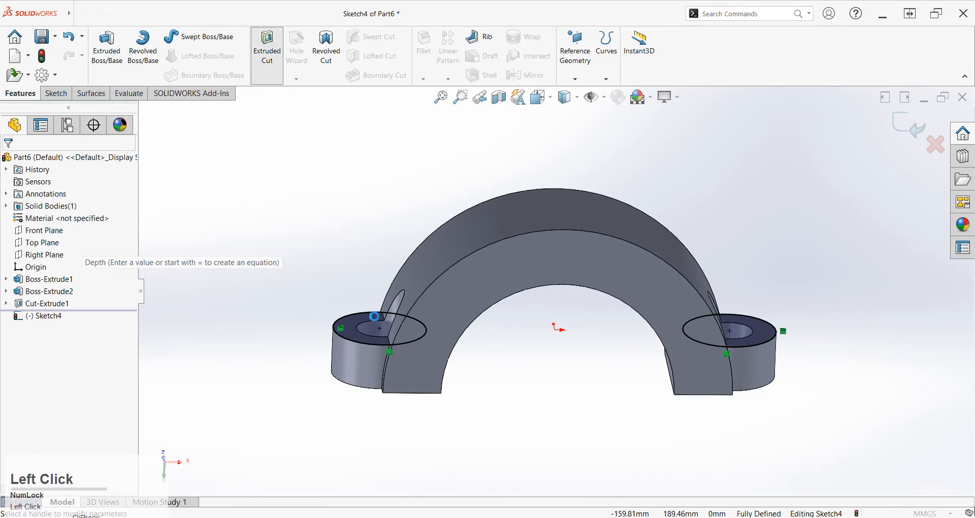
{"action": "middle_click_drag", "start_coordinate": [374, 301], "coordinate": [316, 298]}
{"action": "scroll", "coordinate": [316, 297], "scroll_direction": "up", "scroll_amount": 3}
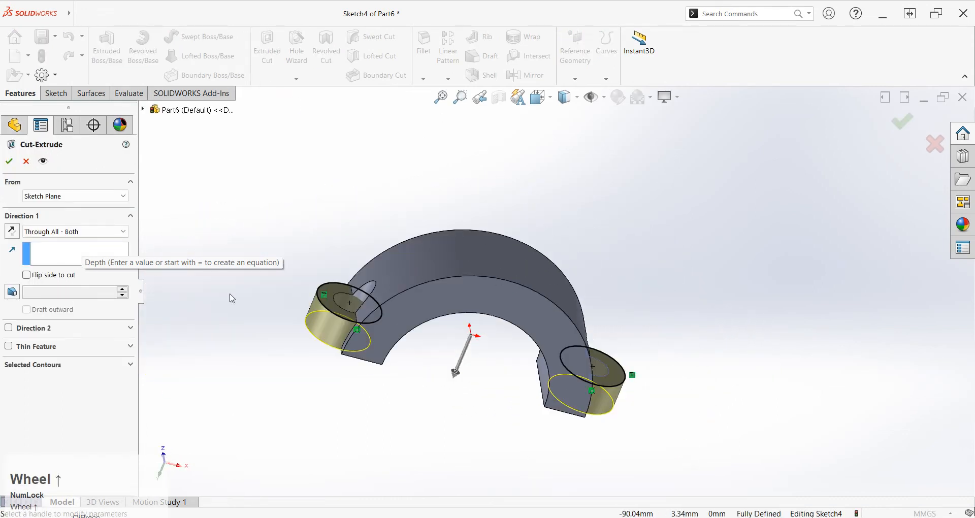
{"action": "left_click", "coordinate": [12, 231]}
{"action": "left_click", "coordinate": [46, 235]}
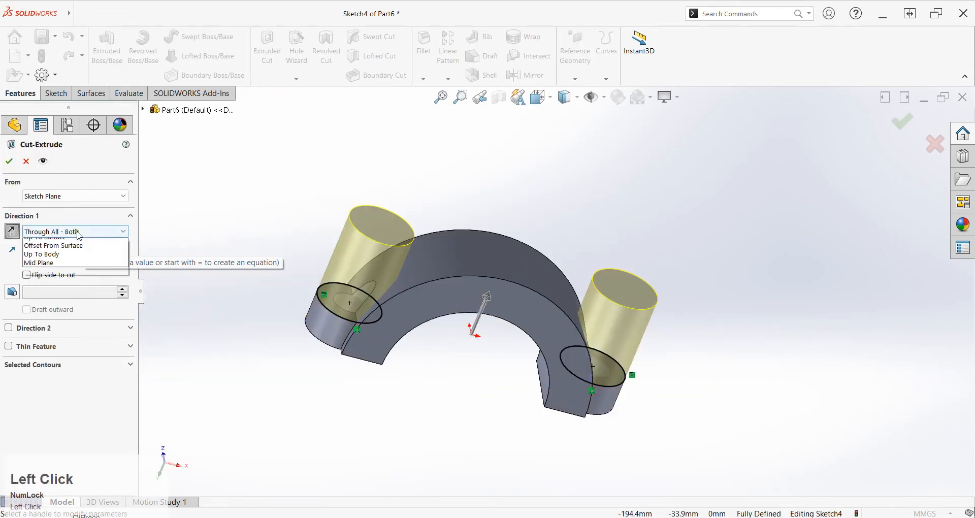
{"action": "left_click", "coordinate": [55, 251]}
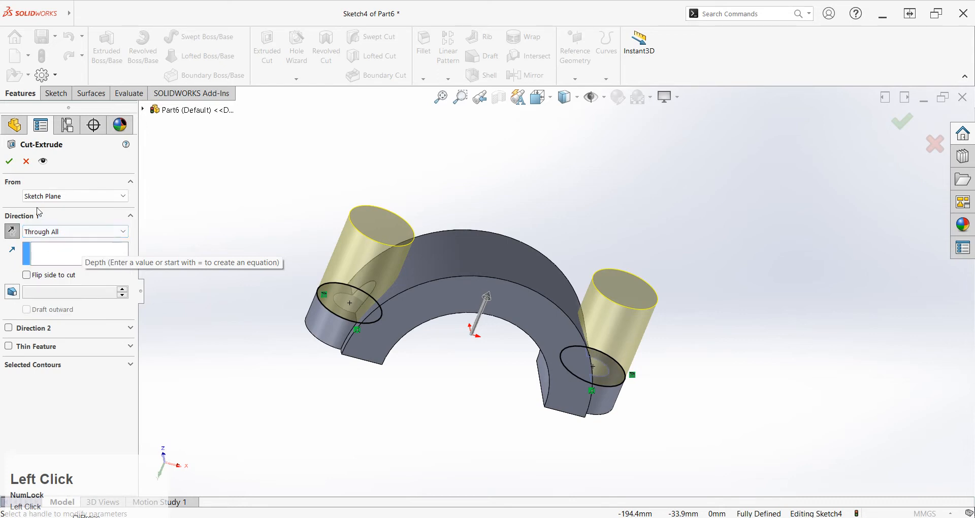
{"action": "left_click", "coordinate": [9, 162]}
{"action": "middle_click_drag", "start_coordinate": [463, 370], "coordinate": [394, 407]}
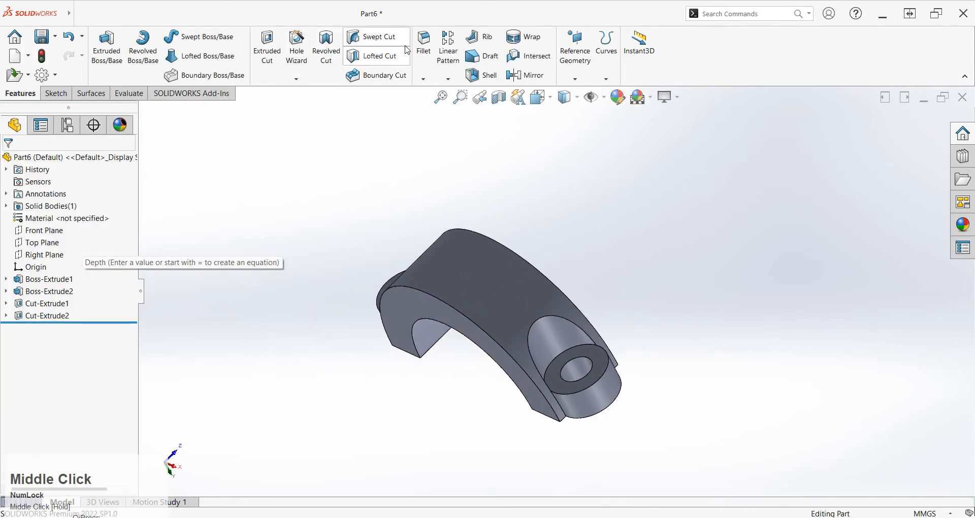
Step: Fillet the two curved edges where the lug clearance cuts meet the outer arch surface with a 10 mm radius
{"action": "left_click", "coordinate": [425, 43]}
{"action": "left_click", "coordinate": [566, 323]}
{"action": "middle_click_drag", "start_coordinate": [566, 323], "coordinate": [538, 305]}
{"action": "left_click", "coordinate": [513, 309]}
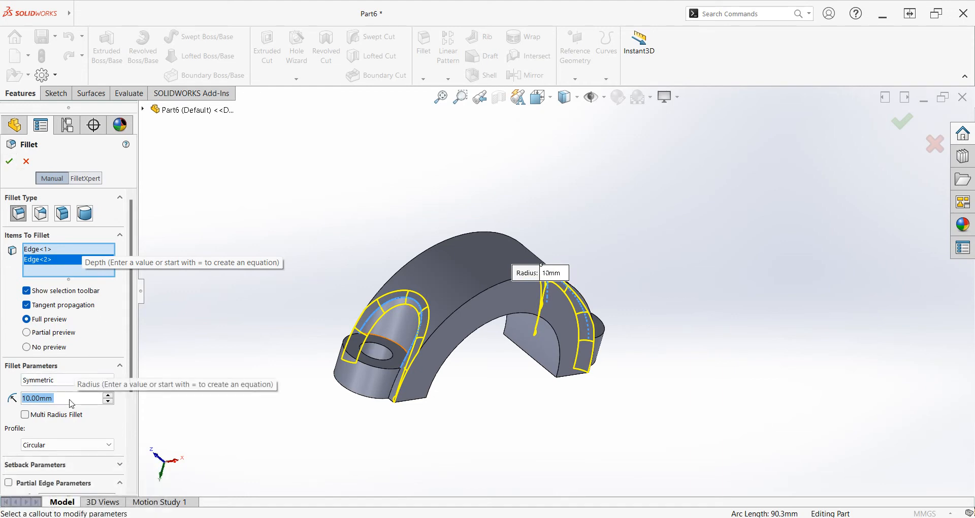
{"action": "left_click", "coordinate": [9, 161]}
{"action": "middle_click_drag", "start_coordinate": [279, 311], "coordinate": [169, 367]}
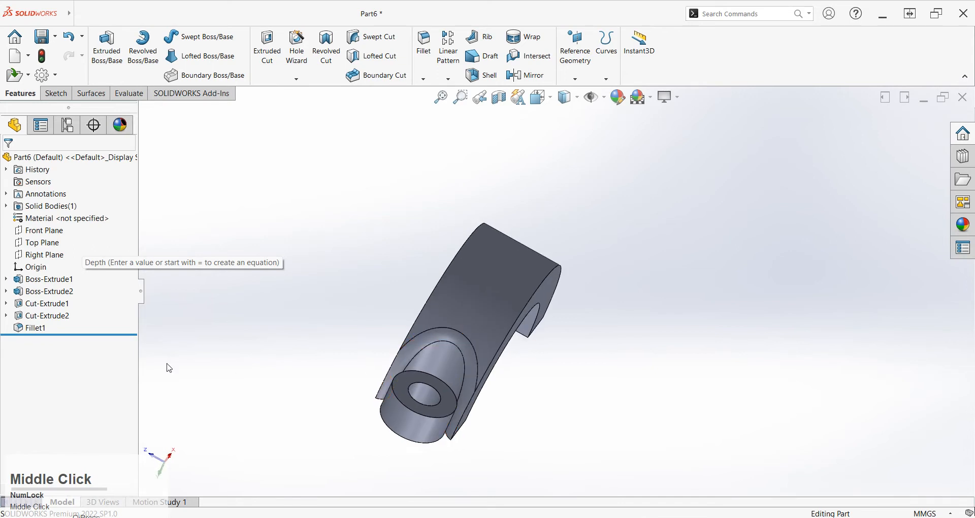
Step: Roll the model back to before the existing fillet and start a new fillet on the two vertical edges joining one lug to the body
{"action": "left_click_drag", "start_coordinate": [55, 333], "coordinate": [55, 321]}
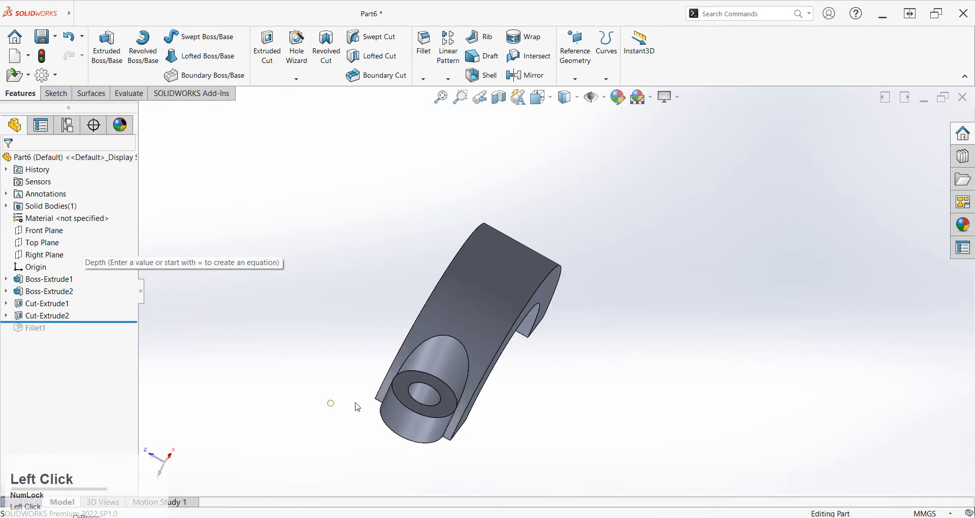
{"action": "scroll", "coordinate": [381, 396], "scroll_direction": "down", "scroll_amount": 5}
{"action": "left_click", "coordinate": [433, 373]}
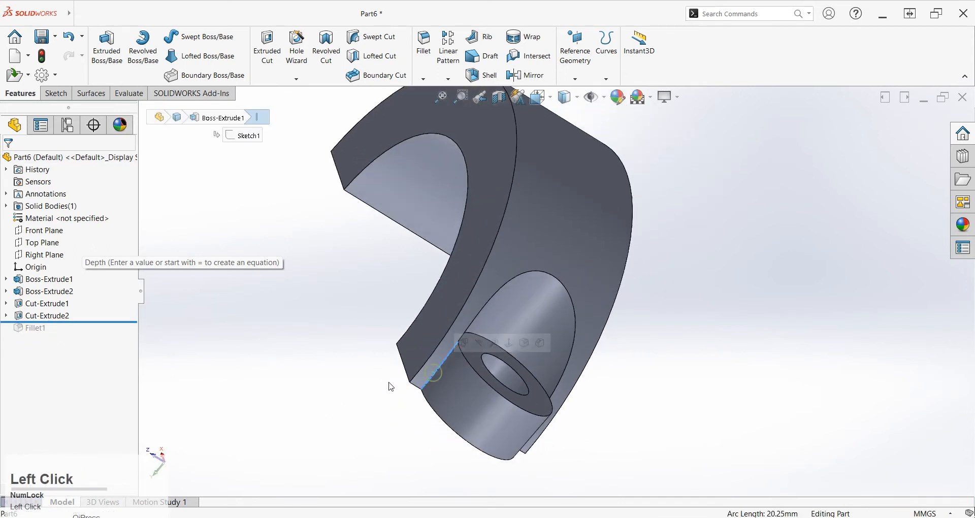
{"action": "middle_click_drag", "start_coordinate": [504, 429], "coordinate": [440, 391]}
{"action": "left_click", "coordinate": [590, 422]}
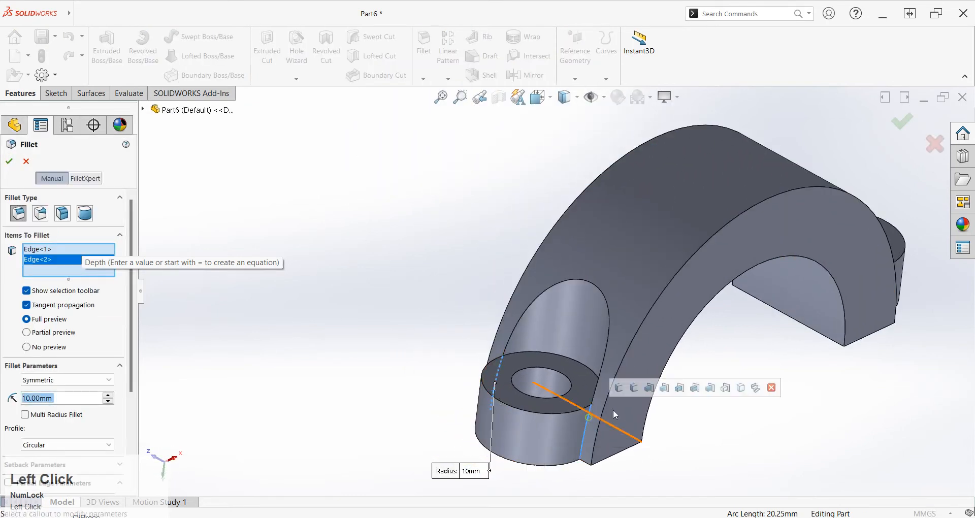
Step: Add the opposite lug's two vertical joining edges to the fillet and round all four edges with a 2 mm radius
{"action": "scroll", "coordinate": [753, 334], "scroll_direction": "up", "scroll_amount": 3}
{"action": "middle_click_drag", "start_coordinate": [754, 333], "coordinate": [636, 401]}
{"action": "scroll", "coordinate": [660, 328], "scroll_direction": "down", "scroll_amount": 5}
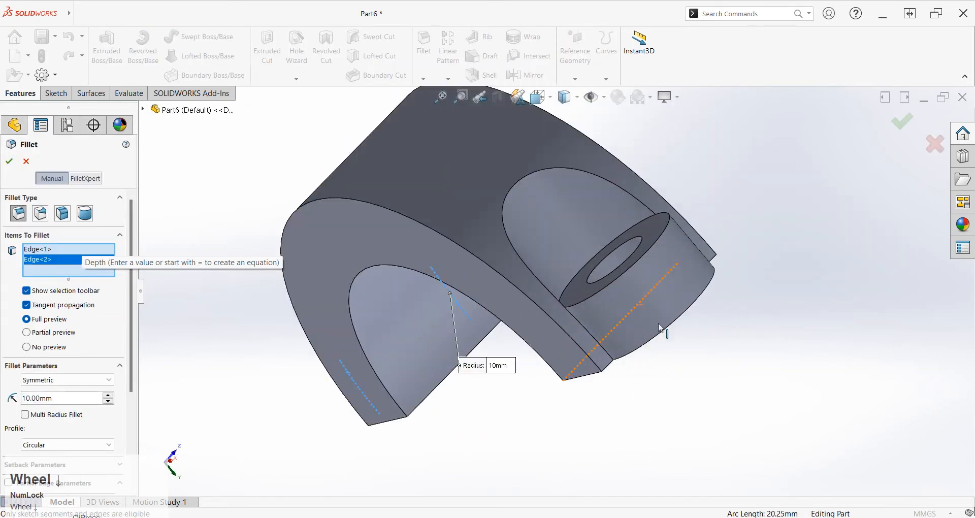
{"action": "left_click", "coordinate": [584, 329]}
{"action": "middle_click_drag", "start_coordinate": [584, 329], "coordinate": [572, 386]}
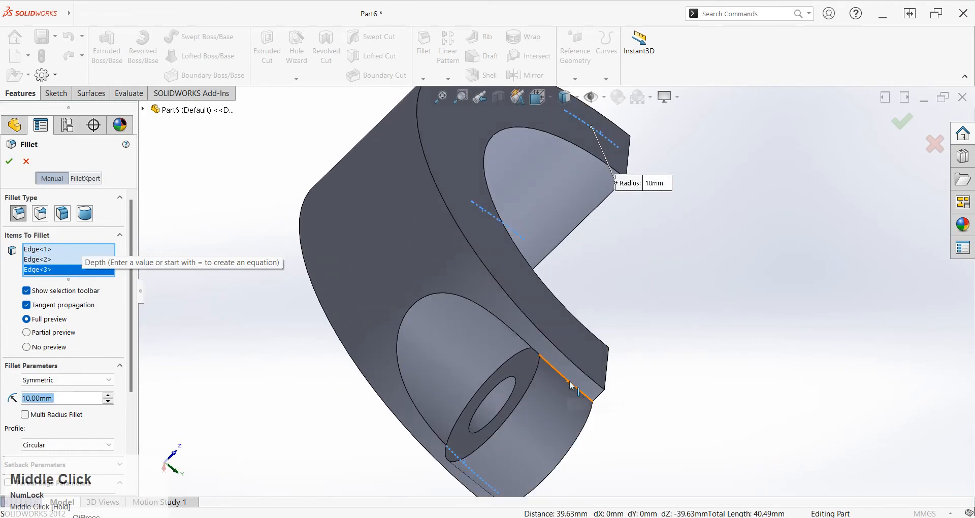
{"action": "left_click", "coordinate": [573, 386]}
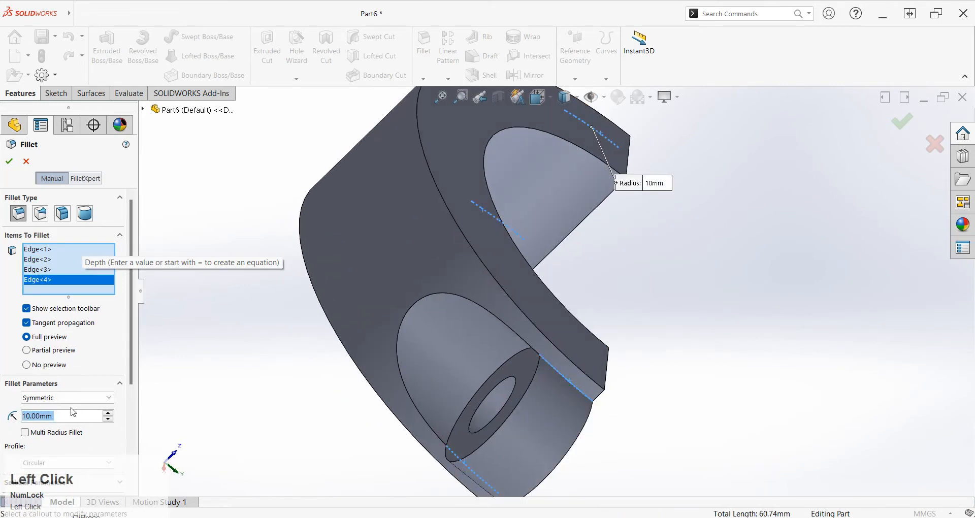
{"action": "type", "text": "2"}
{"action": "key", "text": "Return"}
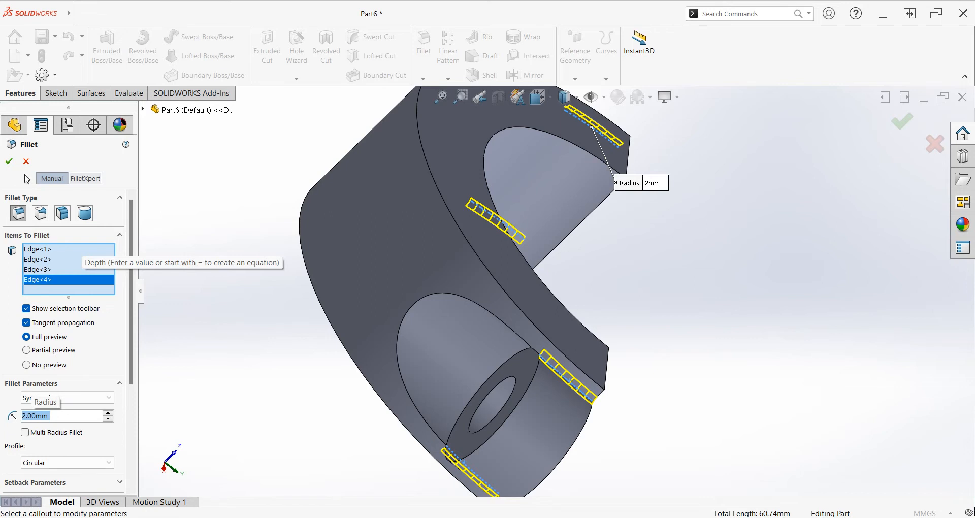
{"action": "left_click", "coordinate": [10, 161]}
Step: Roll the model forward to include all features and open the fillet on the clearance cuts' curved edges for editing
{"action": "left_click_drag", "start_coordinate": [64, 335], "coordinate": [63, 347]}
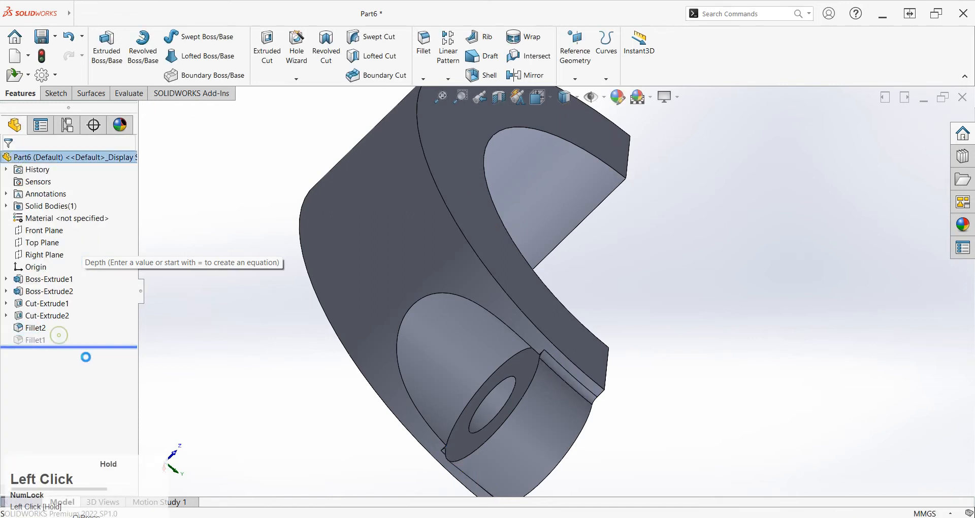
{"action": "left_click", "coordinate": [32, 345]}
{"action": "left_click", "coordinate": [31, 308]}
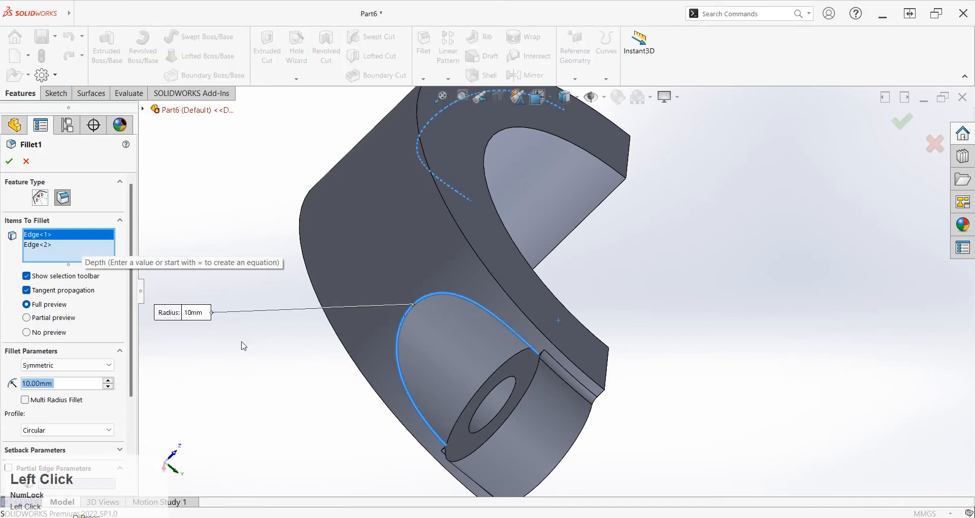
Step: Try radii of 5 mm, 2 mm and 3 mm for the fillet on the clearance cuts' curved edges
{"action": "type", "text": "5"}
{"action": "key", "text": "Return"}
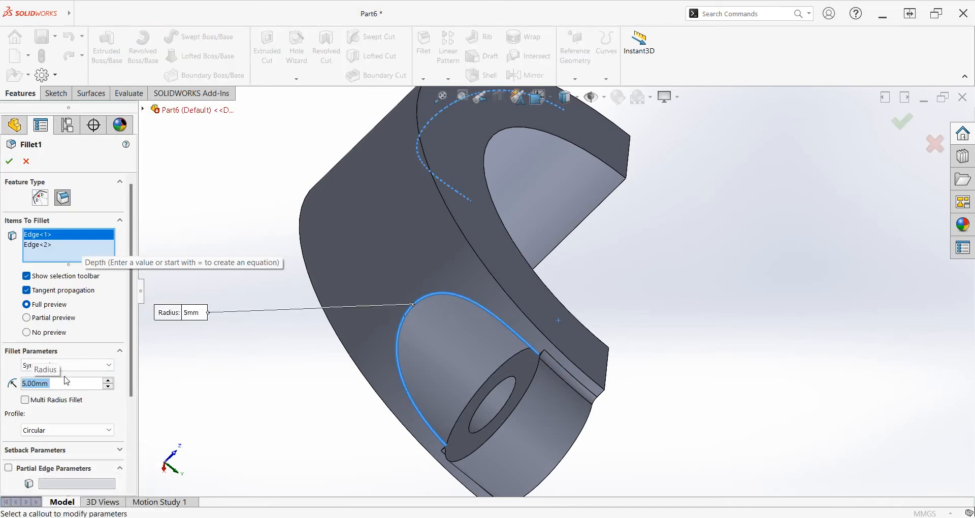
{"action": "left_click", "coordinate": [178, 377]}
{"action": "middle_click_drag", "start_coordinate": [350, 371], "coordinate": [358, 365]}
{"action": "middle_click_drag", "start_coordinate": [425, 407], "coordinate": [549, 256]}
{"action": "scroll", "coordinate": [546, 295], "scroll_direction": "up", "scroll_amount": 5}
{"action": "scroll", "coordinate": [364, 340], "scroll_direction": "down", "scroll_amount": 3}
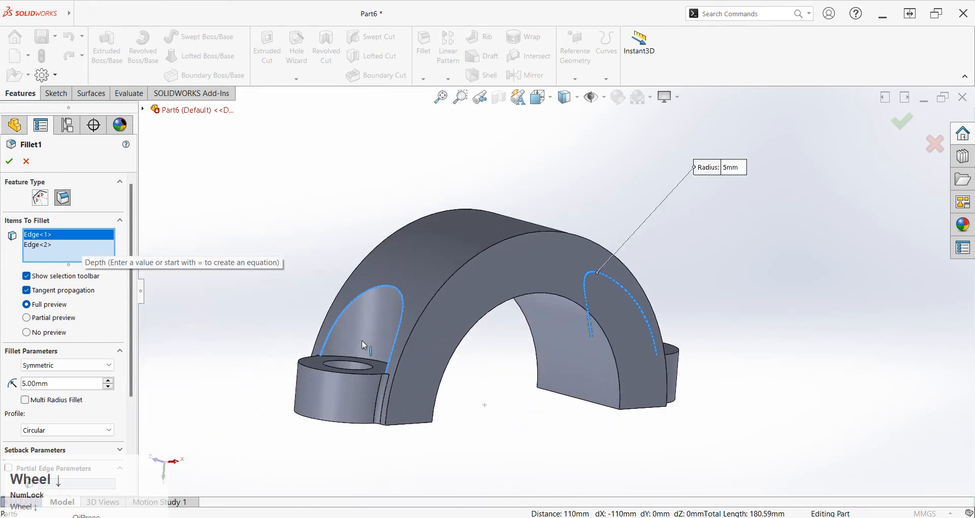
{"action": "left_click", "coordinate": [66, 385]}
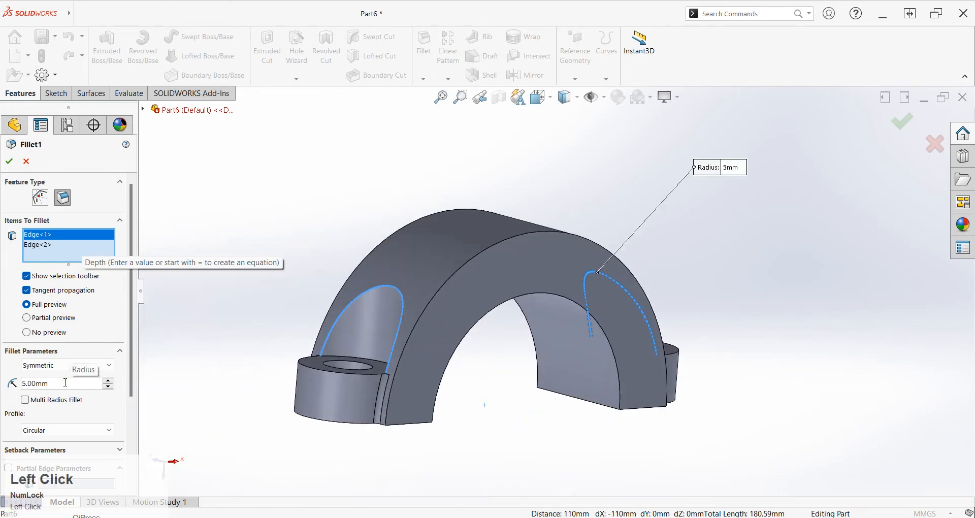
{"action": "type", "text": "2"}
{"action": "key", "text": "Return"}
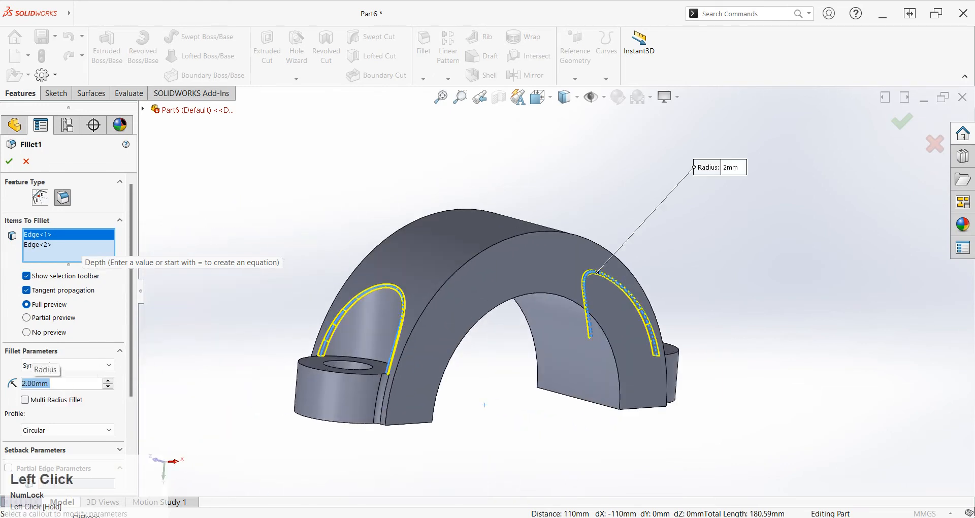
{"action": "type", "text": "3"}
{"action": "key", "text": "Return"}
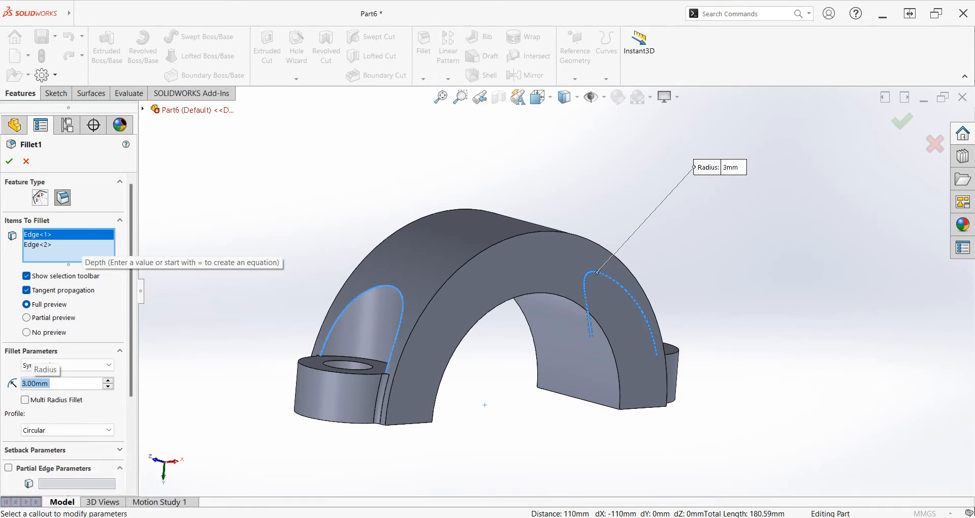
Step: Set the radius of the fillet on the clearance cuts' curved edges to 2.5 mm and finish editing it
{"action": "type", "text": "2.5"}
{"action": "key", "text": "Return"}
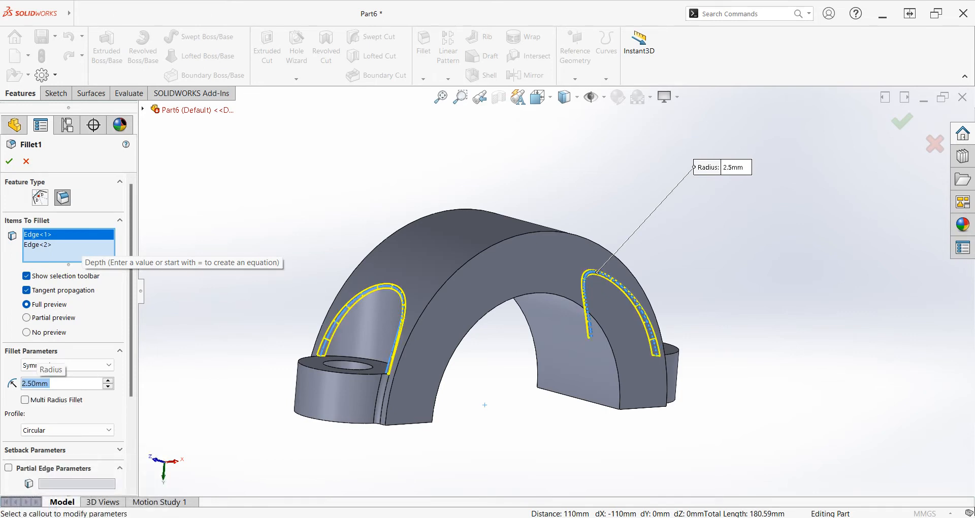
{"action": "left_click", "coordinate": [8, 161]}
{"action": "scroll", "coordinate": [246, 190], "scroll_direction": "up", "scroll_amount": 2}
{"action": "middle_click_drag", "start_coordinate": [246, 189], "coordinate": [340, 414]}
{"action": "scroll", "coordinate": [469, 342], "scroll_direction": "down", "scroll_amount": 3}
{"action": "middle_click_drag", "start_coordinate": [550, 370], "coordinate": [523, 405]}
{"action": "middle_click_drag", "start_coordinate": [559, 277], "coordinate": [491, 355]}
Step: Save the part as "connecting rod bottom" in the piston assembly folder
{"action": "left_click", "coordinate": [48, 38]}
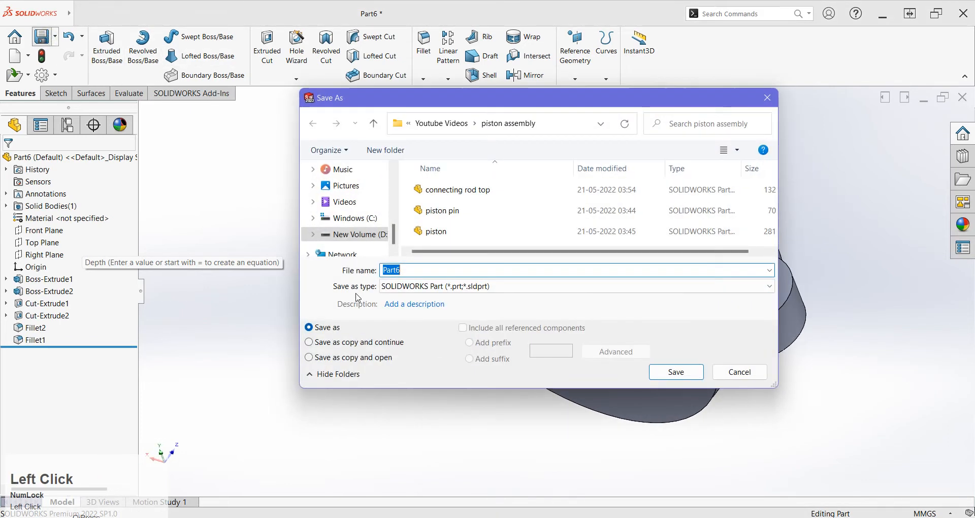
{"action": "left_click", "coordinate": [475, 191]}
{"action": "left_click", "coordinate": [467, 268]}
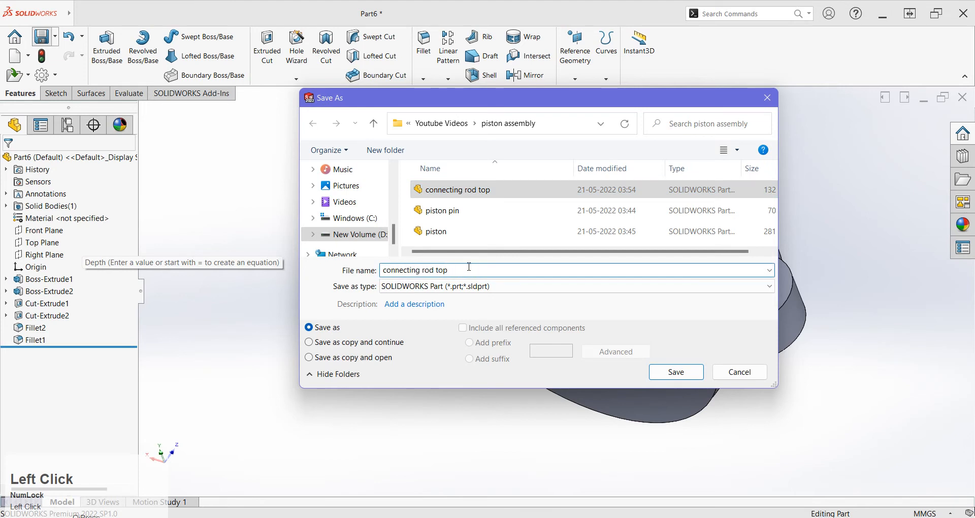
{"action": "key", "text": "BackSpace"}
{"action": "key", "text": "BackSpace"}
{"action": "type", "text": "bottom"}
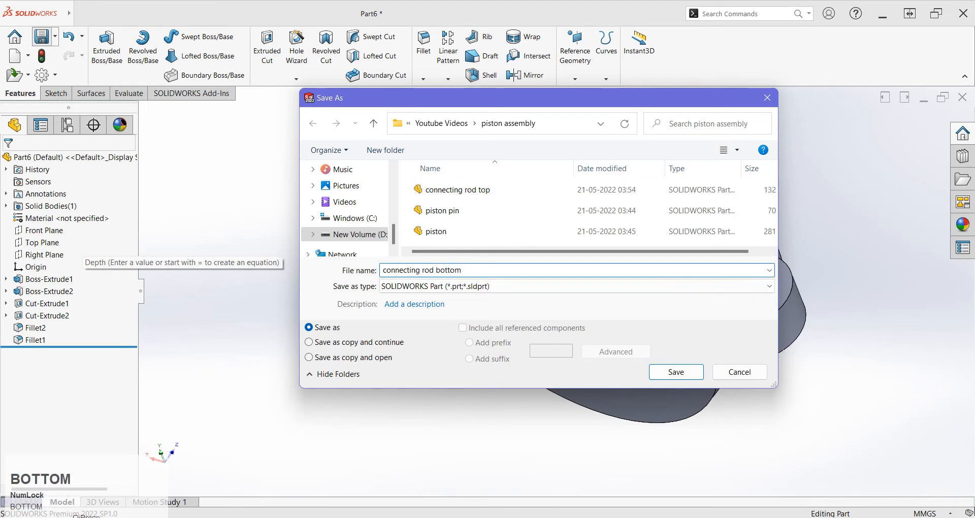
{"action": "left_click", "coordinate": [684, 374]}
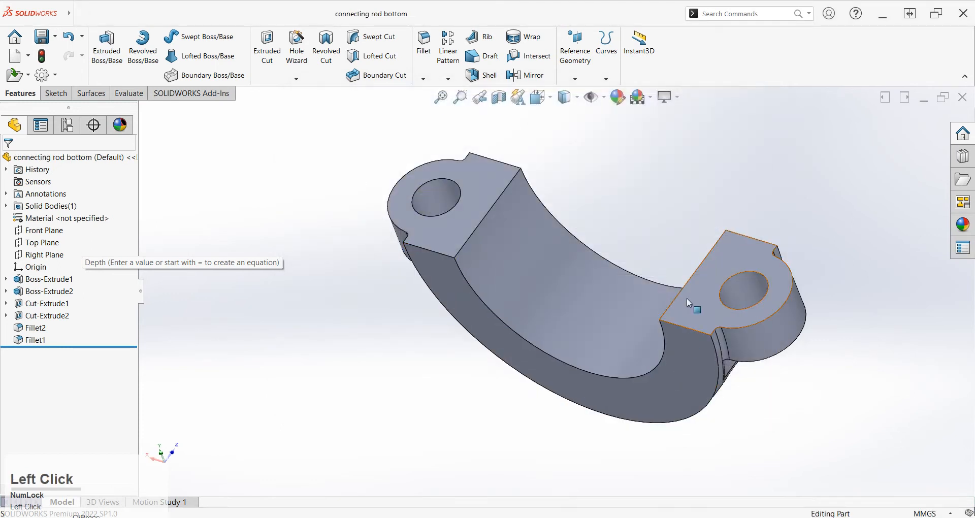
Step: Close the connecting rod bottom and connecting rod top parts
{"action": "scroll", "coordinate": [697, 256], "scroll_direction": "up", "scroll_amount": 2}
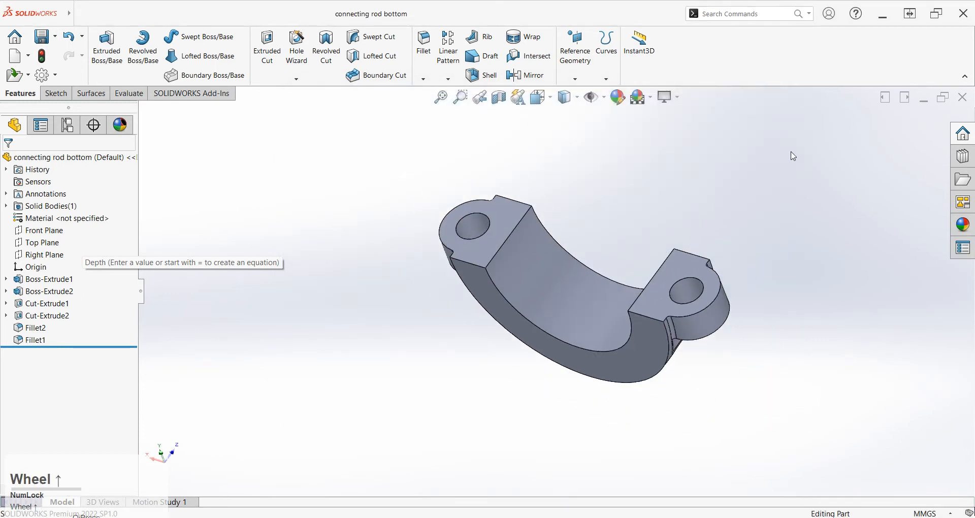
{"action": "left_click", "coordinate": [963, 97]}
{"action": "scroll", "coordinate": [628, 159], "scroll_direction": "up", "scroll_amount": 3}
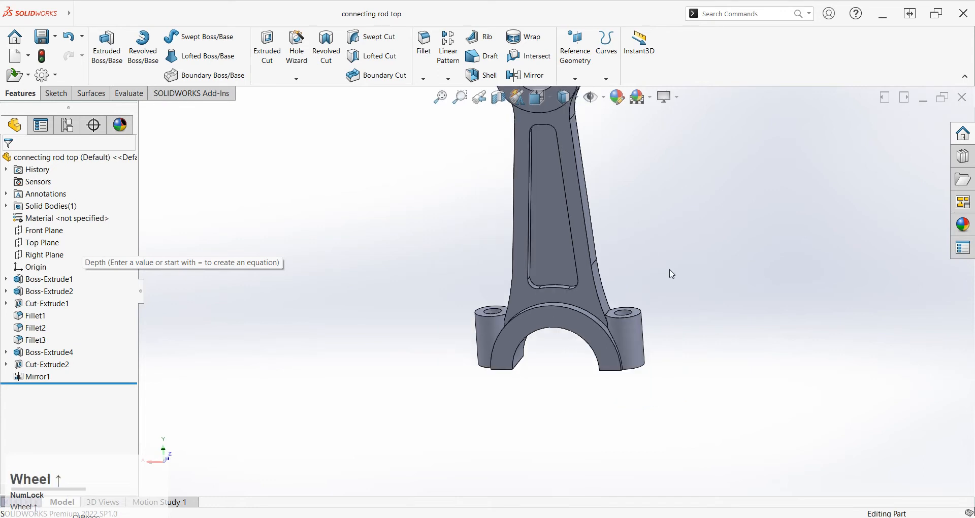
{"action": "scroll", "coordinate": [627, 168], "scroll_direction": "down", "scroll_amount": 3}
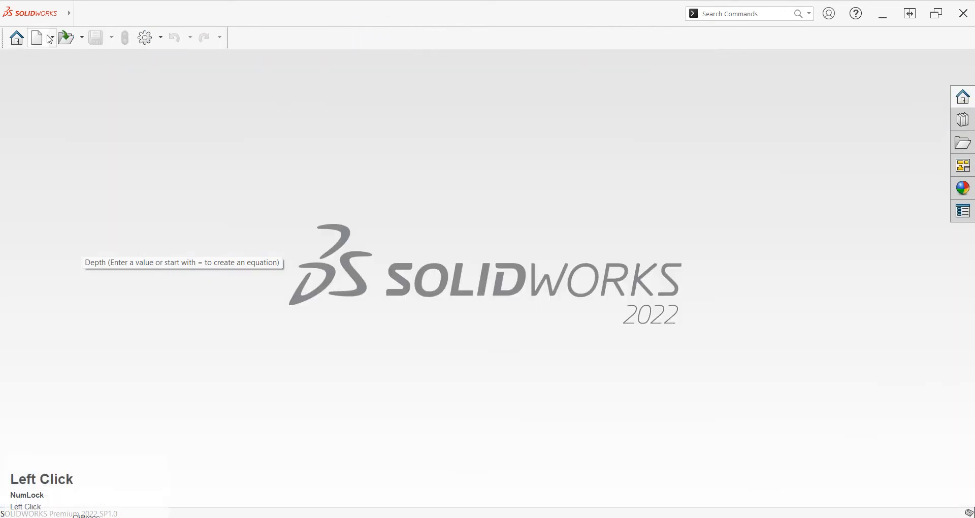
Step: Create a new part document and start a sketch on the Front Plane
{"action": "left_click", "coordinate": [35, 43]}
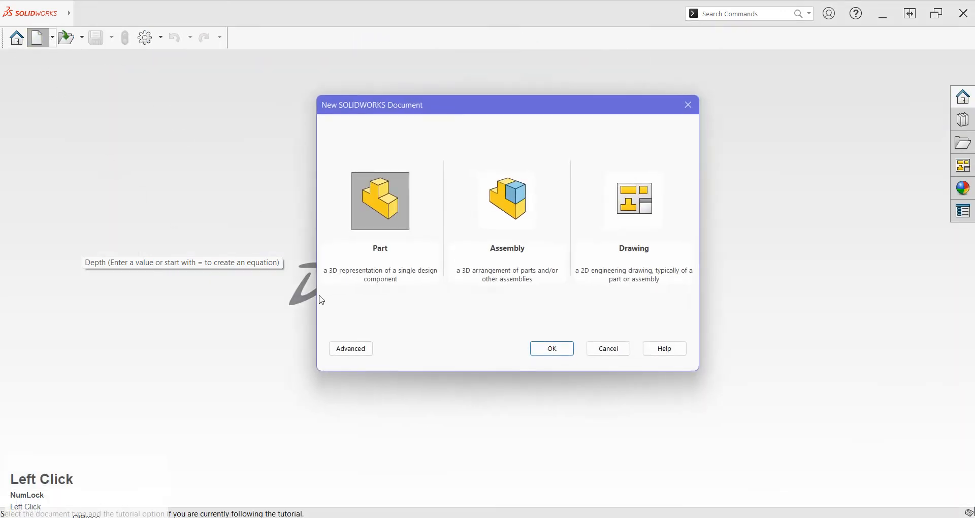
{"action": "left_click", "coordinate": [560, 349]}
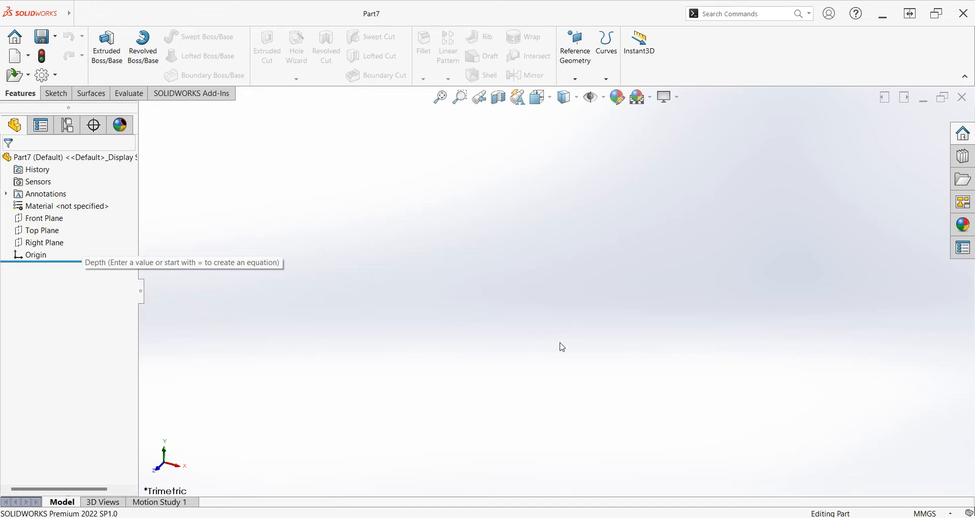
{"action": "left_click", "coordinate": [40, 218]}
{"action": "left_click", "coordinate": [35, 199]}
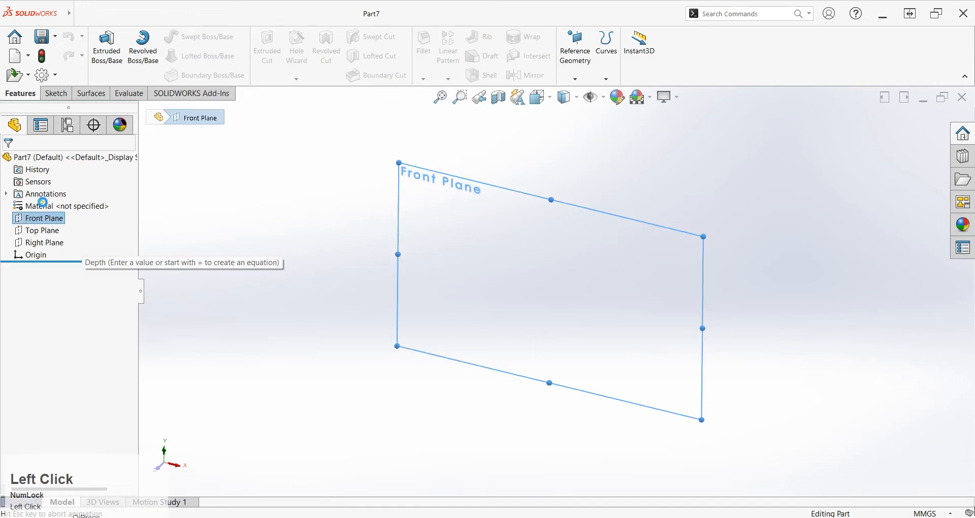
Step: Sketch a circle centred on the origin and dimension its diameter to 100 mm
{"action": "right_click_drag", "start_coordinate": [632, 328], "coordinate": [666, 329]}
{"action": "left_click", "coordinate": [556, 291]}
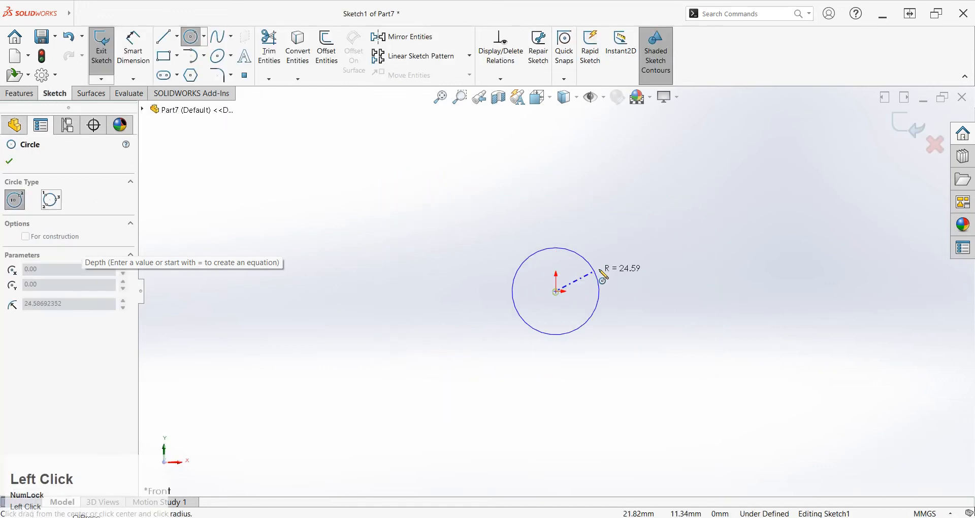
{"action": "left_click", "coordinate": [591, 287]}
{"action": "right_click_drag", "start_coordinate": [590, 279], "coordinate": [588, 262]}
{"action": "left_click", "coordinate": [588, 283]}
{"action": "left_click", "coordinate": [674, 287]}
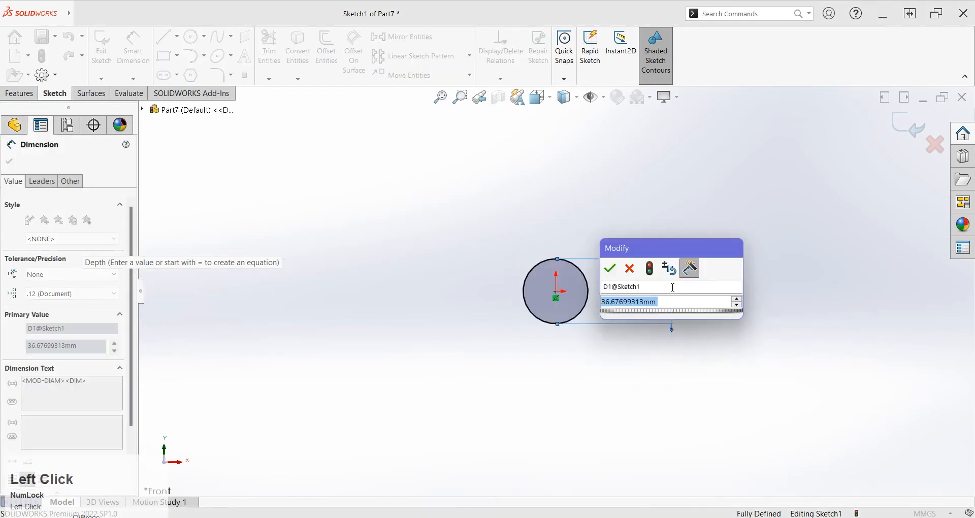
{"action": "type", "text": "50"}
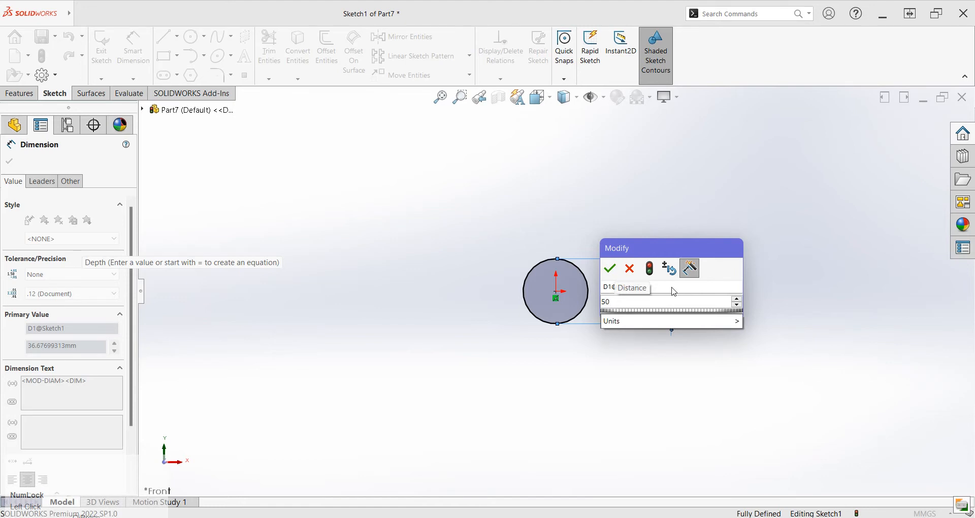
{"action": "key", "text": "BackSpace"}
{"action": "key", "text": "BackSpace"}
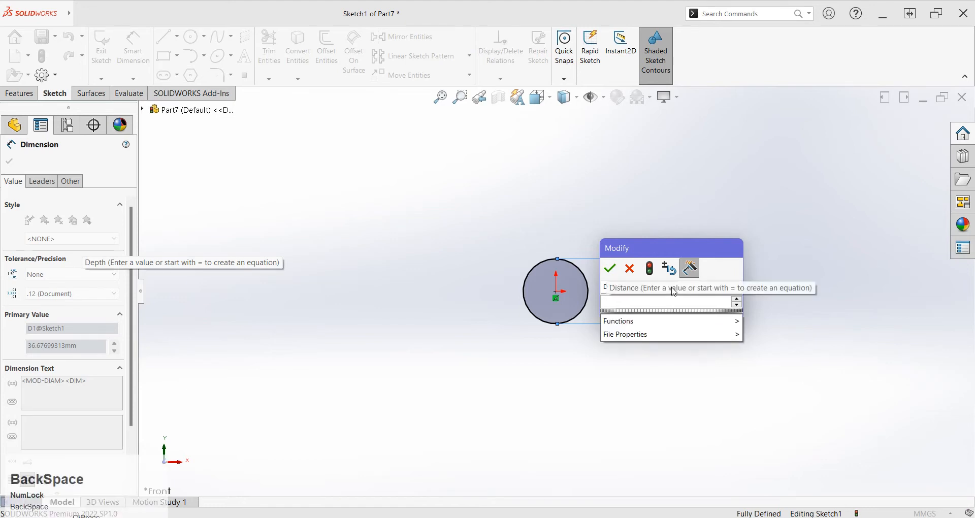
{"action": "type", "text": "100"}
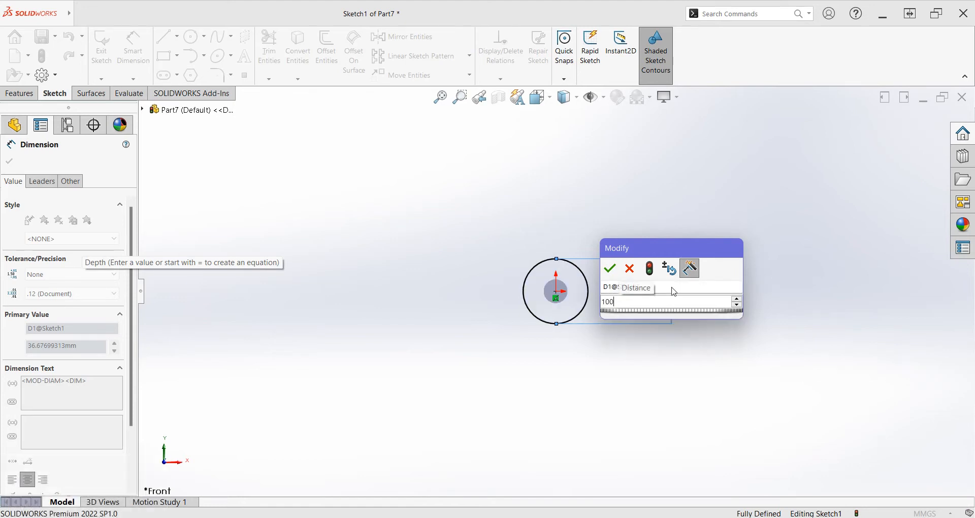
{"action": "key", "text": "Return"}
{"action": "left_click", "coordinate": [585, 393]}
Step: Sketch a larger circle about 150 mm in radius around the first, centred about 86 mm directly below the origin
{"action": "right_click_drag", "start_coordinate": [584, 392], "coordinate": [684, 366]}
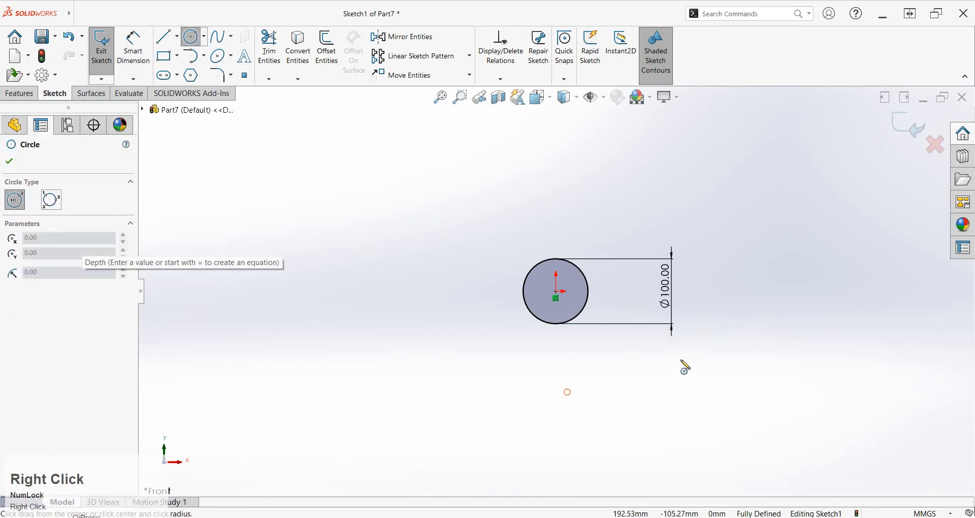
{"action": "left_click", "coordinate": [556, 346]}
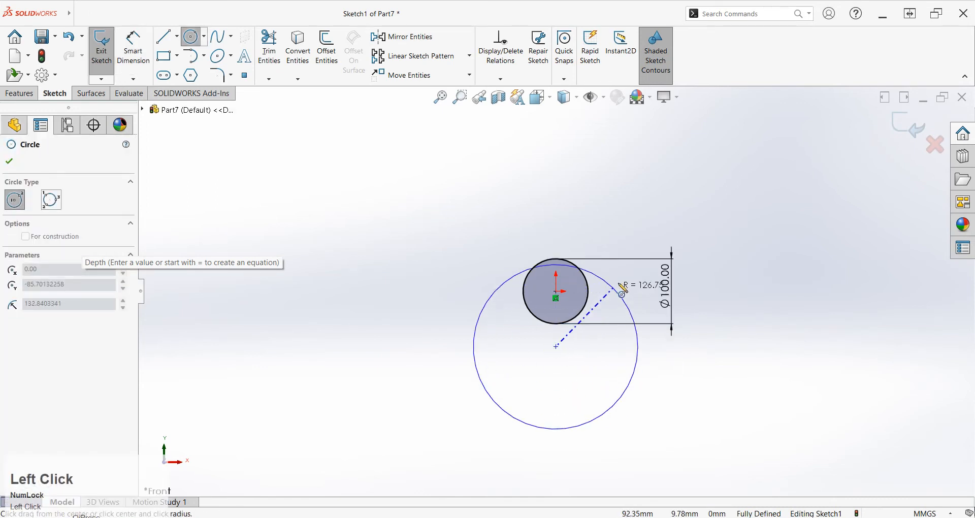
{"action": "left_click", "coordinate": [627, 283]}
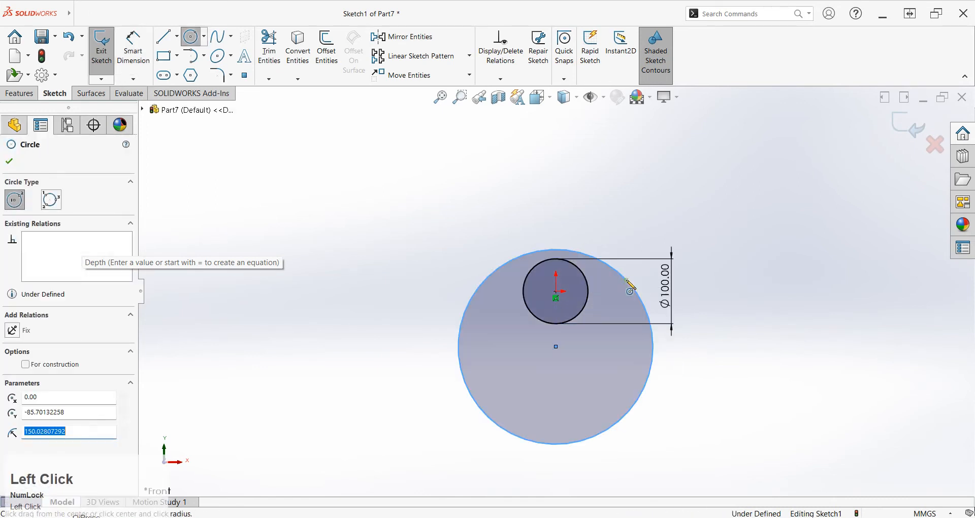
Step: Sketch a third circle directly above the origin, clear of the large circle, and dimension its diameter to 125 mm
{"action": "left_click", "coordinate": [556, 196]}
{"action": "left_click", "coordinate": [599, 218]}
{"action": "right_click_drag", "start_coordinate": [642, 262], "coordinate": [623, 185]}
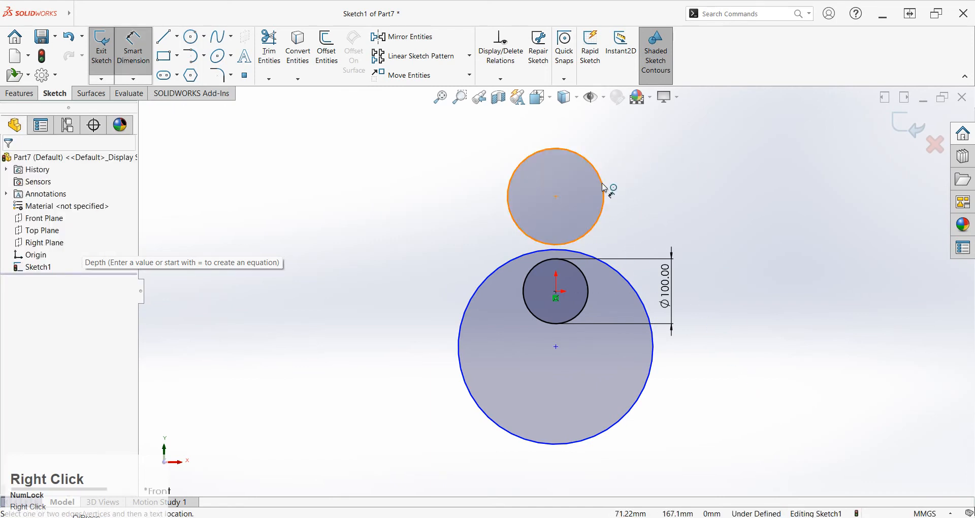
{"action": "left_click", "coordinate": [605, 188]}
{"action": "left_click", "coordinate": [689, 168]}
{"action": "type", "text": "125"}
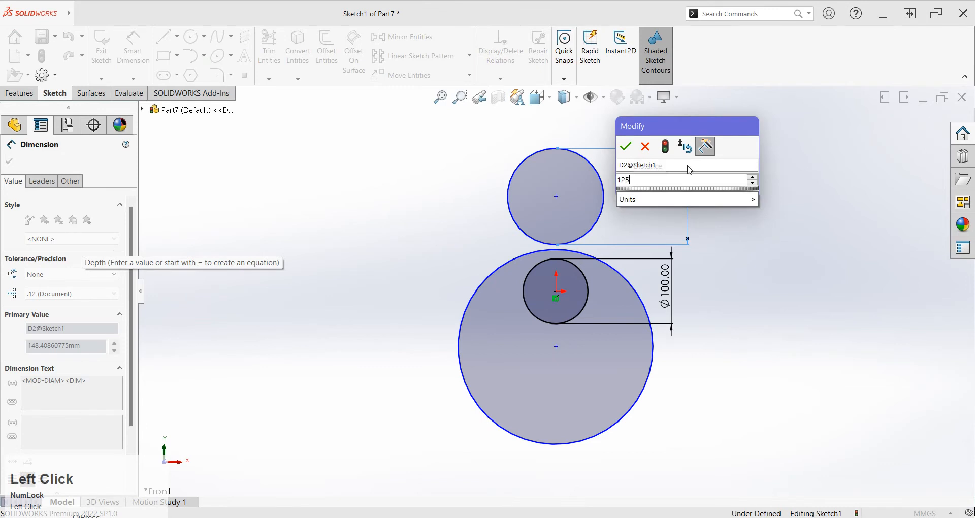
{"action": "key", "text": "Return"}
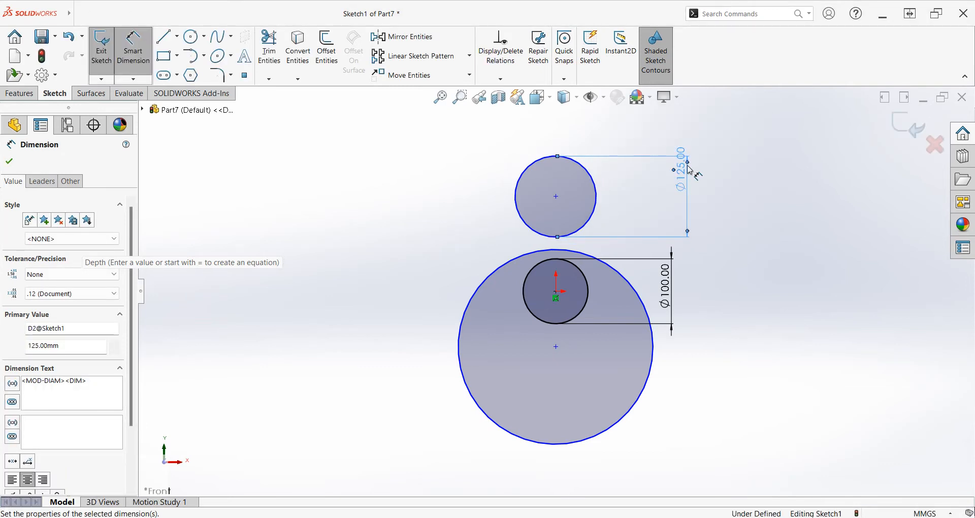
Step: Dimension the diameter of the large lower circle to 225 mm
{"action": "left_click", "coordinate": [459, 351]}
{"action": "left_click", "coordinate": [401, 346]}
{"action": "type", "text": "22"}
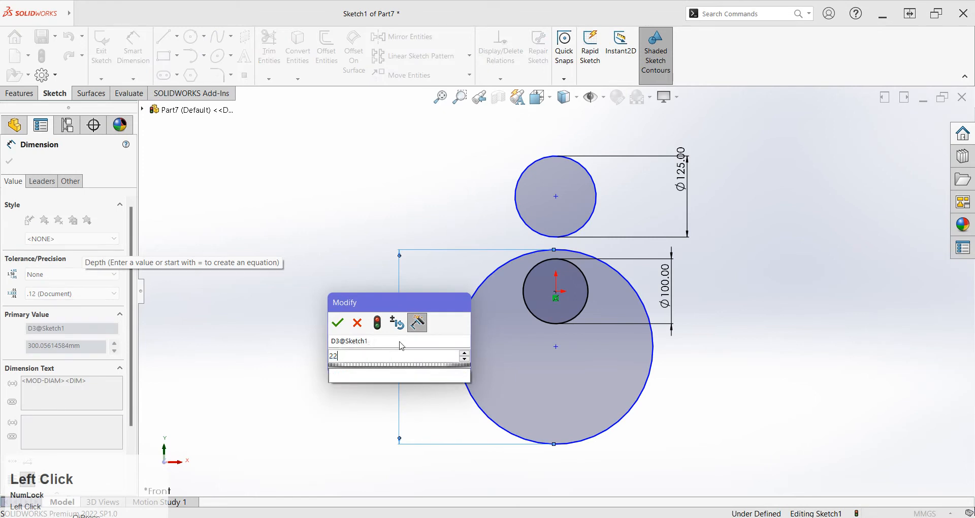
{"action": "type", "text": "5"}
{"action": "key", "text": "Return"}
{"action": "left_click", "coordinate": [445, 339]}
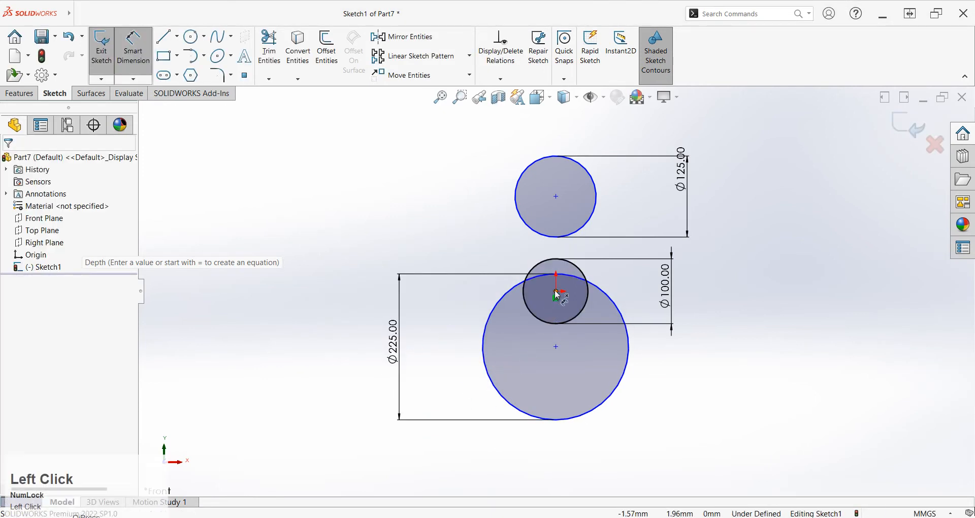
Step: Set the vertical distance between the origin and the large circle's centre to 40 mm
{"action": "left_click", "coordinate": [557, 294]}
{"action": "left_click", "coordinate": [556, 347]}
{"action": "left_click", "coordinate": [443, 322]}
{"action": "type", "text": "40"}
{"action": "key", "text": "Return"}
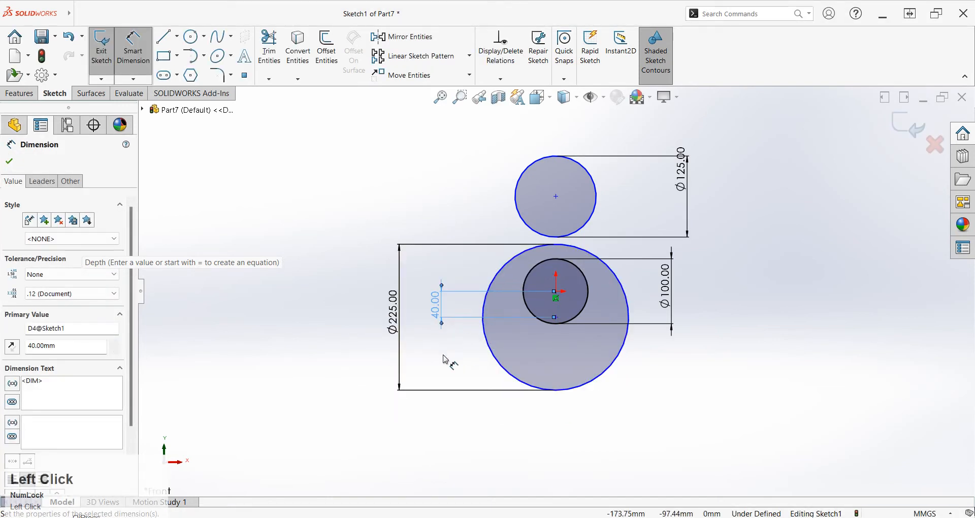
{"action": "left_click", "coordinate": [443, 360]}
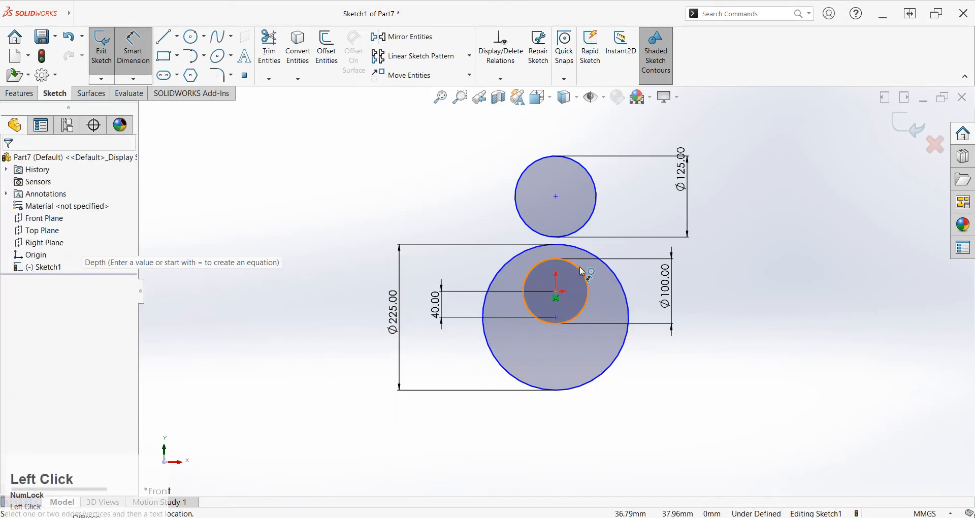
Step: Set the distance between the centres of the large lower circle and the upper circle to 125 mm
{"action": "left_click", "coordinate": [556, 320]}
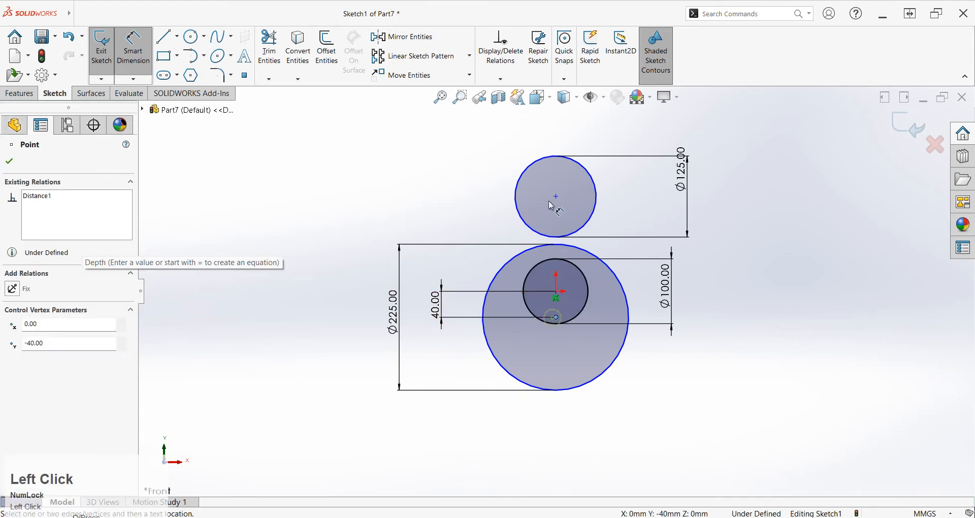
{"action": "left_click", "coordinate": [557, 198]}
{"action": "left_click", "coordinate": [750, 264]}
{"action": "type", "text": "125"}
{"action": "key", "text": "Return"}
{"action": "left_click", "coordinate": [711, 355]}
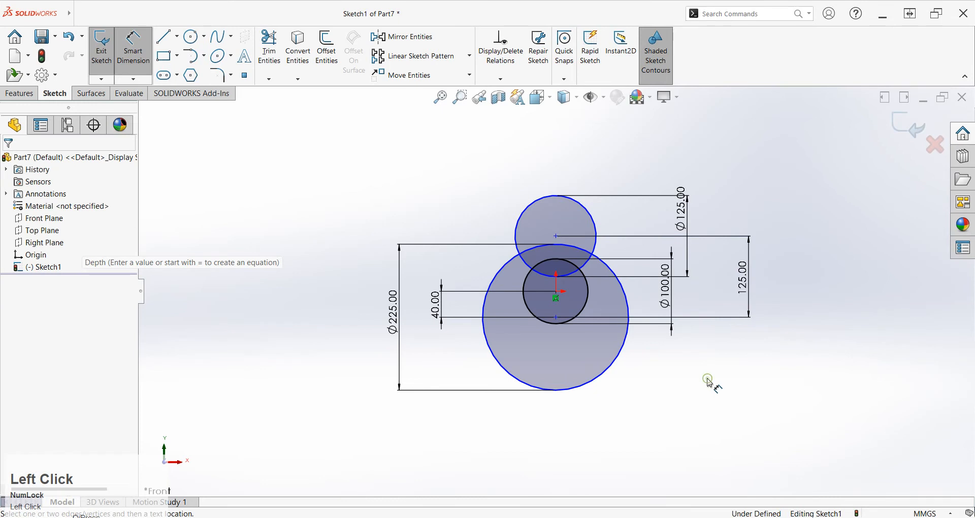
Step: Reposition the 100 mm diameter and 125 mm centre-distance dimensions closer to the circles, and leave the dimension command
{"action": "scroll", "coordinate": [556, 290], "scroll_direction": "down", "scroll_amount": 3}
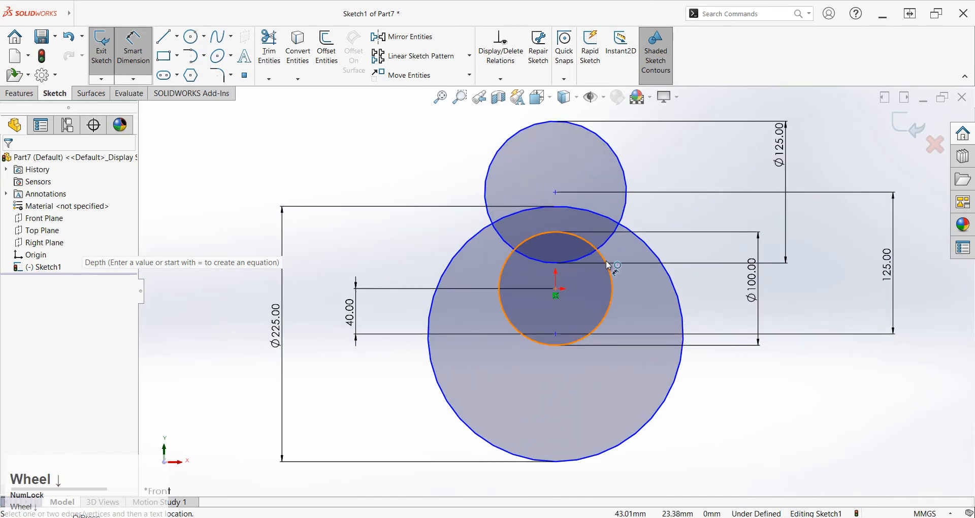
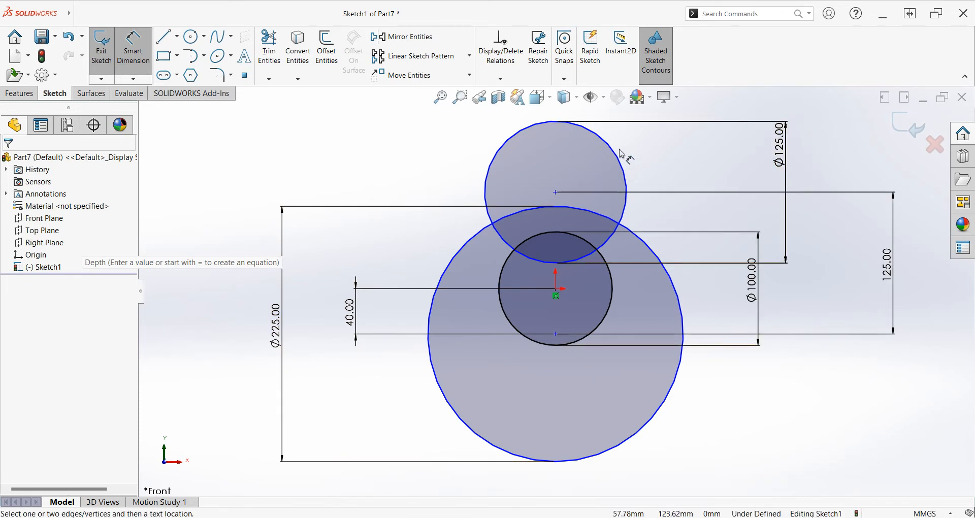
{"action": "left_click", "coordinate": [753, 292]}
{"action": "left_click_drag", "start_coordinate": [753, 292], "coordinate": [714, 300]}
{"action": "left_click", "coordinate": [742, 382]}
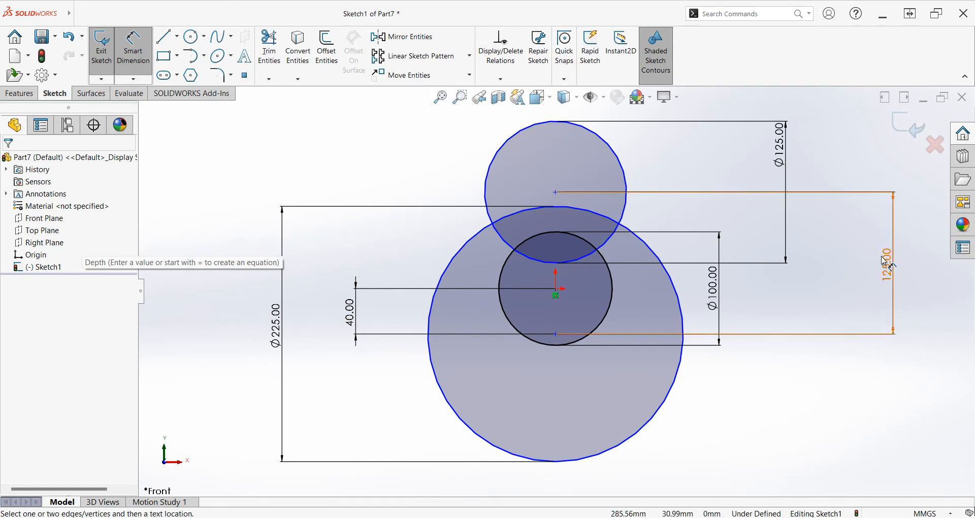
{"action": "left_click", "coordinate": [807, 278]}
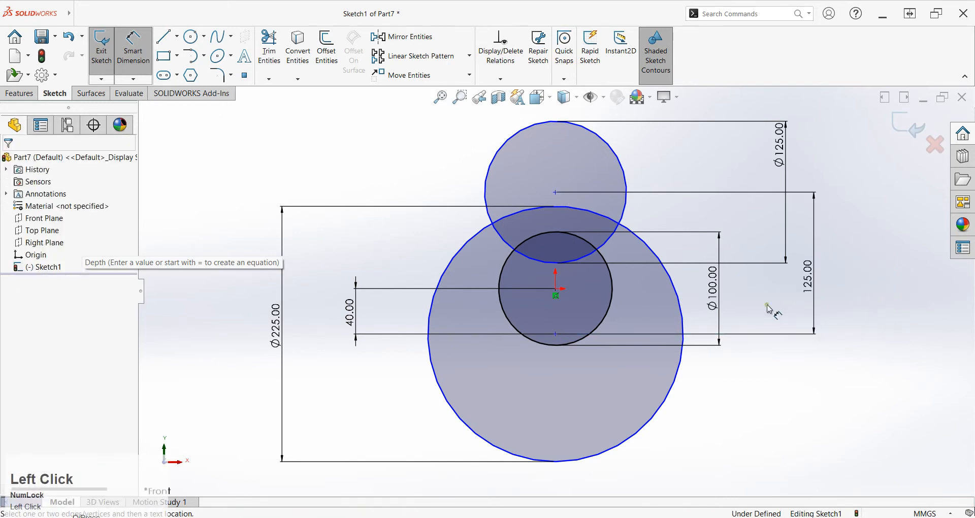
{"action": "right_click_drag", "start_coordinate": [756, 322], "coordinate": [773, 388]}
{"action": "left_click", "coordinate": [772, 387]}
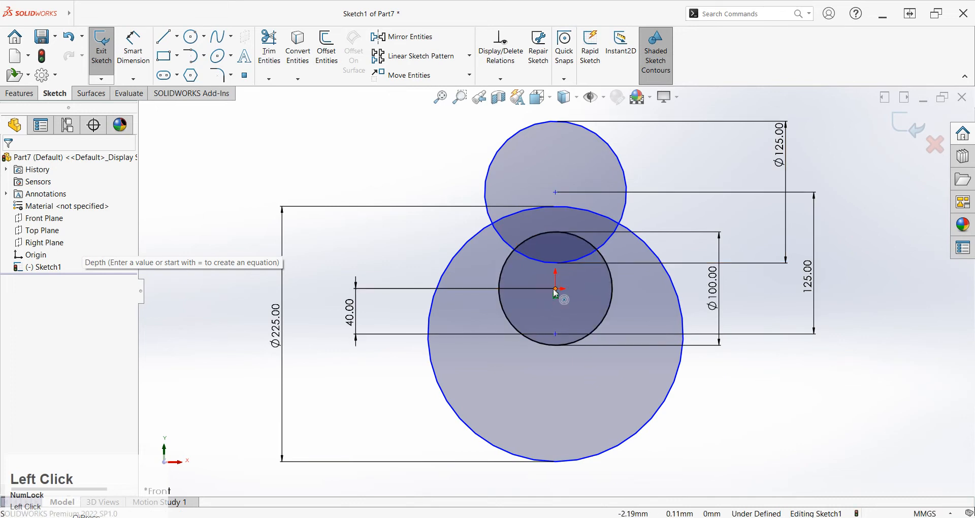
Step: Add vertical relations aligning the centres of the large lower circle and the upper circle with the origin
{"action": "left_click", "coordinate": [555, 289]}
{"action": "left_click", "coordinate": [556, 334], "text": "ctrl"}
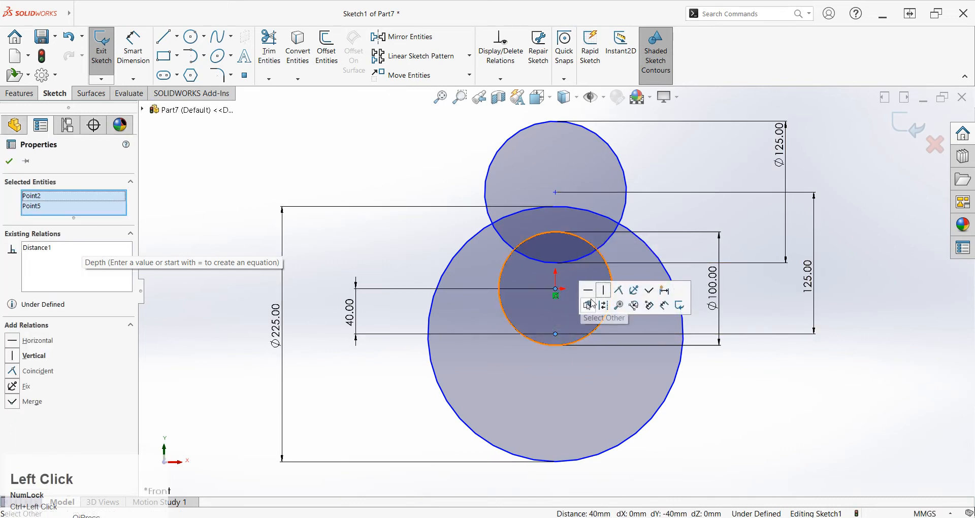
{"action": "left_click", "coordinate": [604, 290]}
{"action": "key", "text": "Escape"}
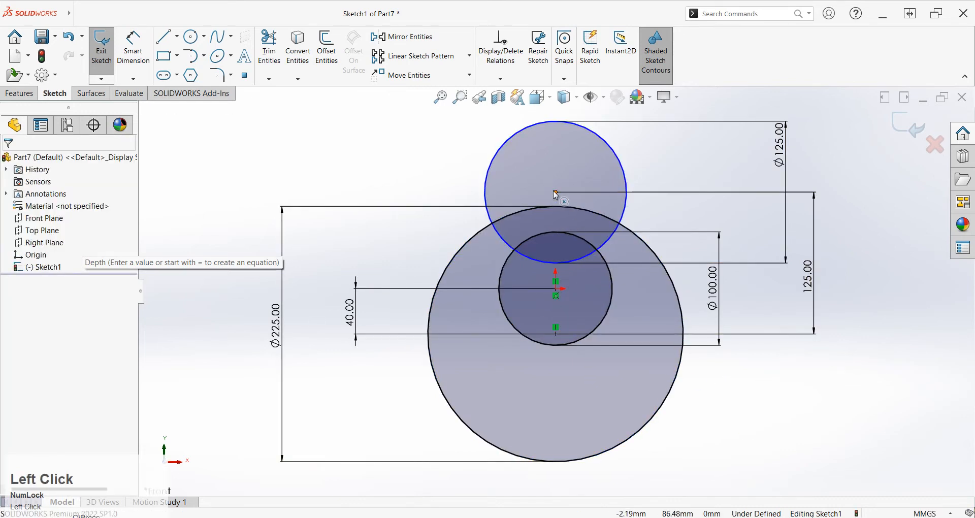
{"action": "left_click", "coordinate": [555, 192]}
{"action": "left_click", "coordinate": [555, 289], "text": "ctrl"}
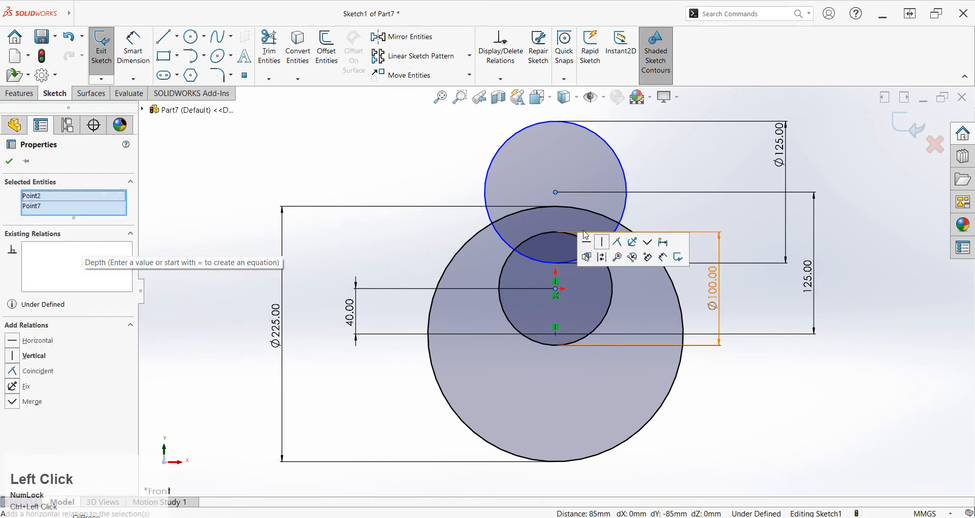
{"action": "left_click", "coordinate": [607, 243]}
{"action": "left_click", "coordinate": [754, 373]}
Step: Draw a line tangent to the upper circle and the large lower circle along the left side of the profile
{"action": "scroll", "coordinate": [659, 332], "scroll_direction": "up", "scroll_amount": 2}
{"action": "middle_click_drag", "start_coordinate": [659, 331], "coordinate": [546, 331]}
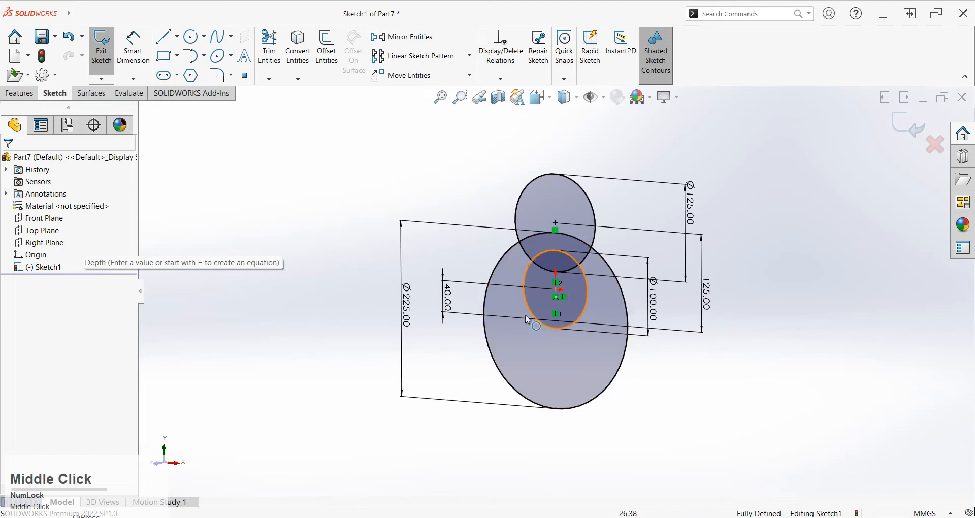
{"action": "right_click_drag", "start_coordinate": [494, 255], "coordinate": [428, 243]}
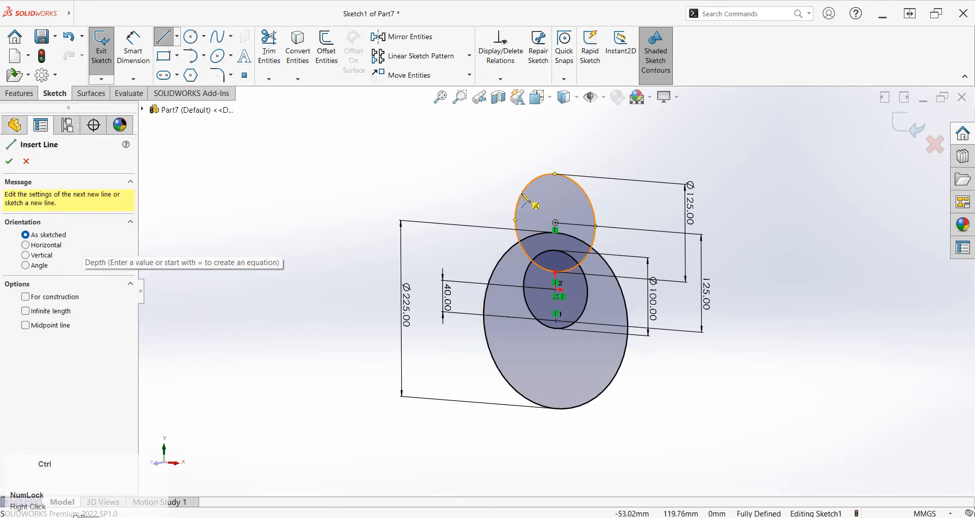
{"action": "key", "text": "ctrl+8"}
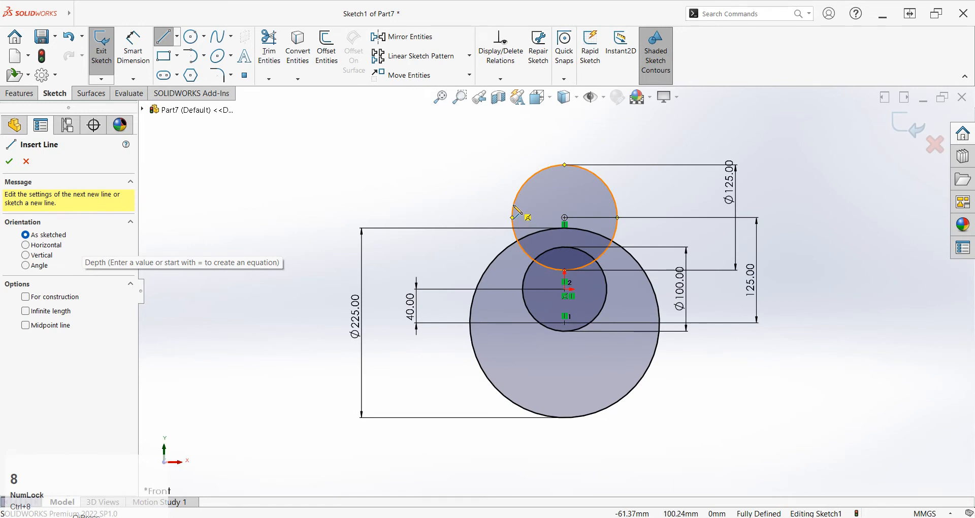
{"action": "left_click", "coordinate": [515, 207]}
{"action": "left_click", "coordinate": [478, 285]}
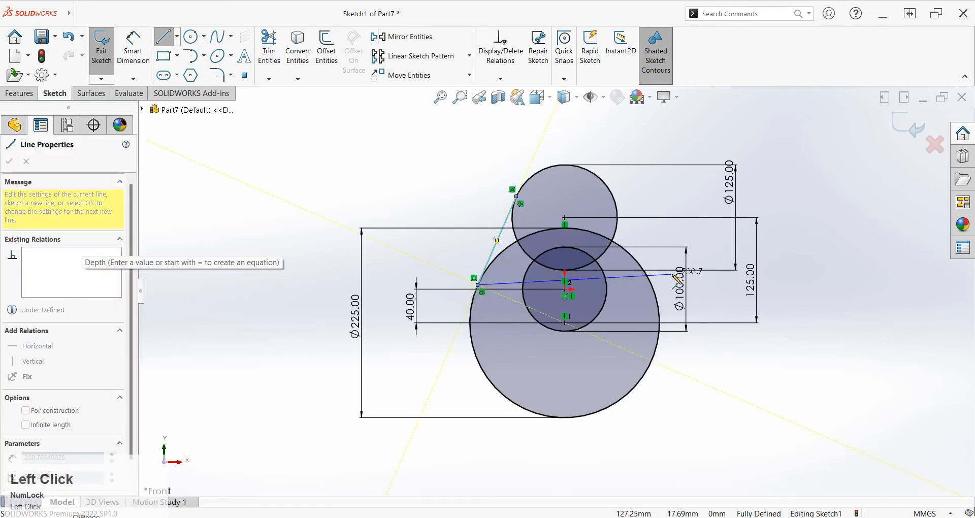
{"action": "key", "text": "Escape"}
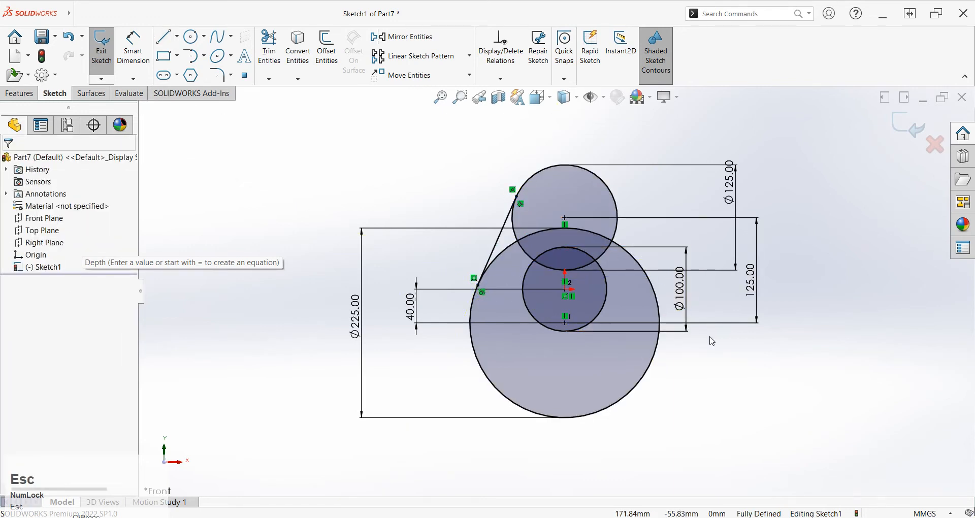
Step: Draw a matching line from the upper circle to the large lower circle along the right side of the profile
{"action": "key", "text": "l"}
{"action": "left_click", "coordinate": [616, 201]}
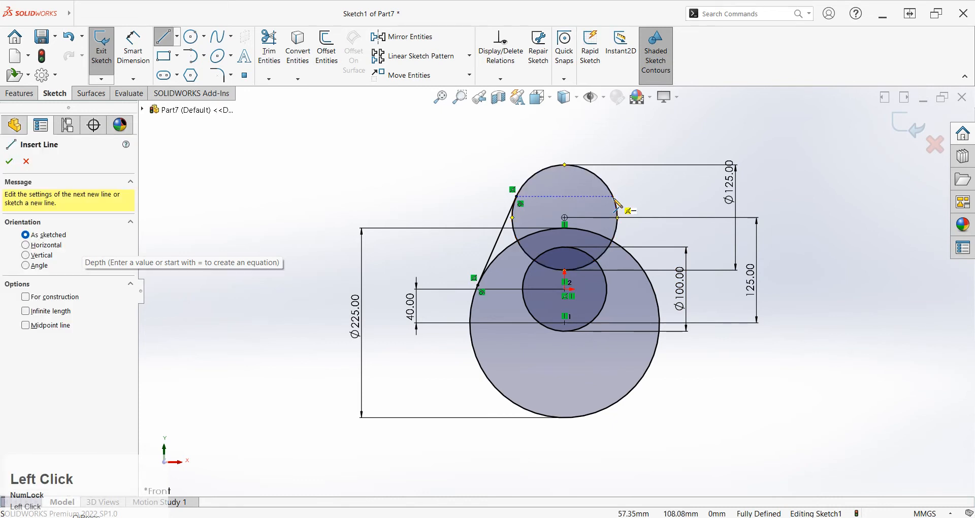
{"action": "left_click", "coordinate": [653, 290]}
{"action": "right_click_drag", "start_coordinate": [749, 368], "coordinate": [724, 221]}
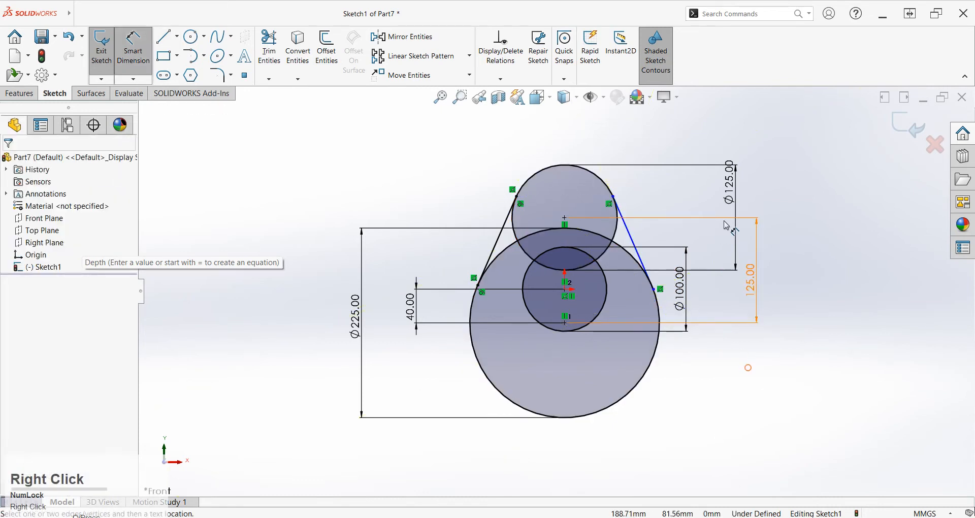
{"action": "right_click_drag", "start_coordinate": [739, 373], "coordinate": [737, 330]}
Step: Make the right-hand line tangent to both the upper circle and the large lower circle
{"action": "left_click", "coordinate": [626, 223]}
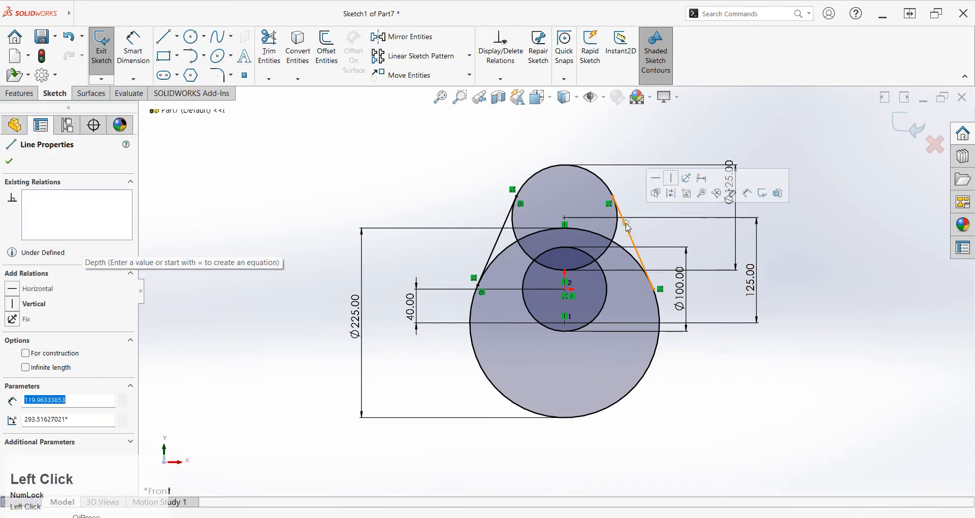
{"action": "left_click", "coordinate": [613, 193], "text": "ctrl"}
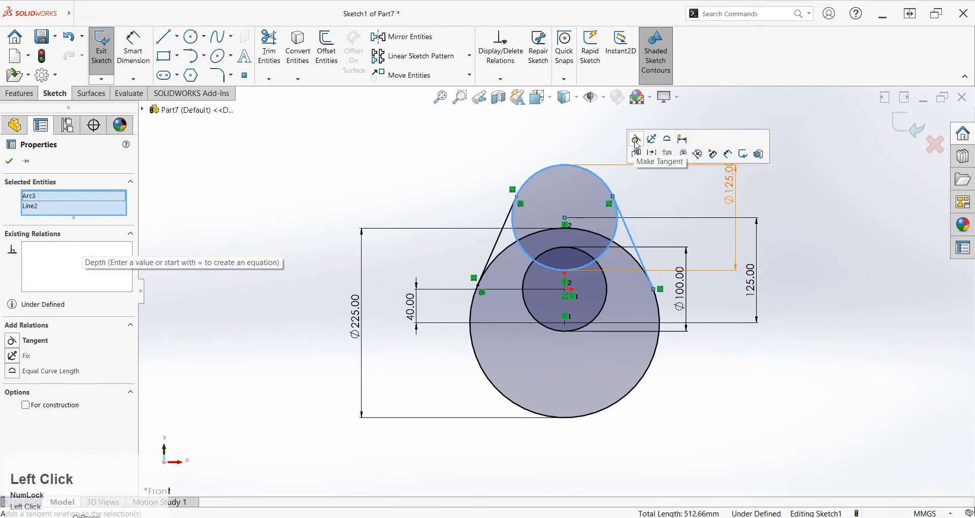
{"action": "left_click", "coordinate": [637, 144]}
{"action": "left_click", "coordinate": [655, 295]}
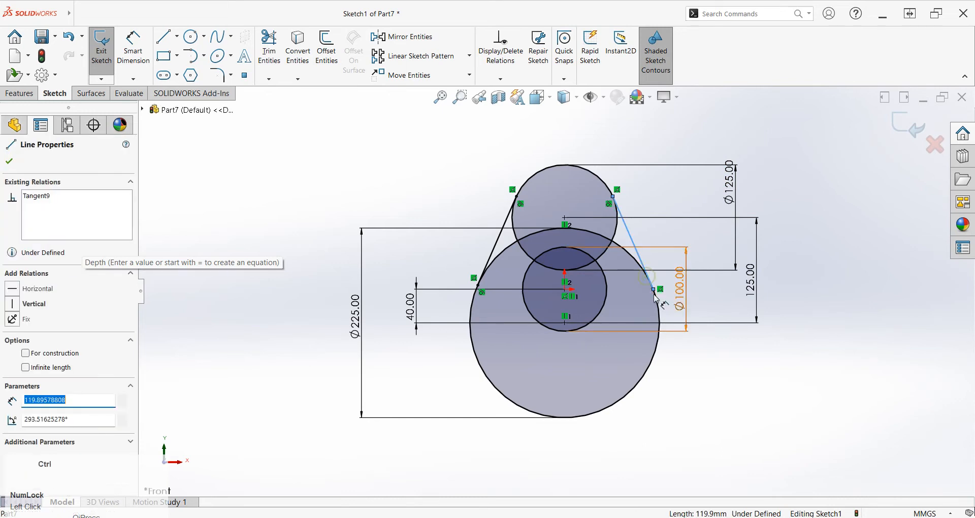
{"action": "left_click", "coordinate": [659, 315], "text": "ctrl"}
{"action": "left_click", "coordinate": [682, 267]}
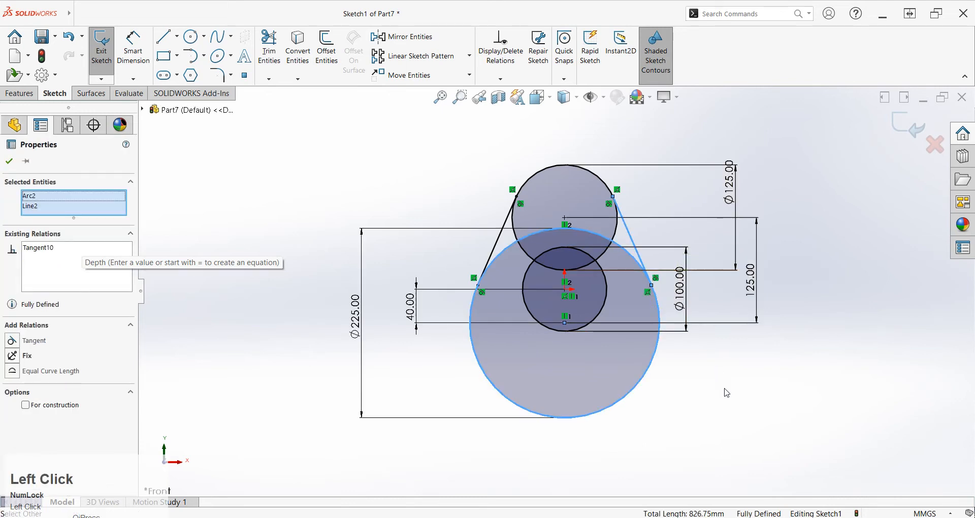
{"action": "left_click", "coordinate": [727, 392]}
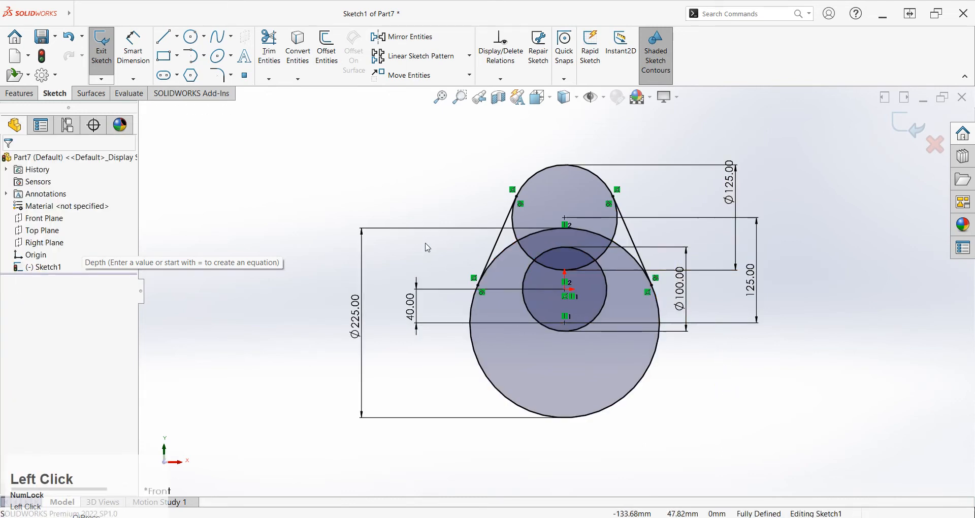
Step: Trim the inner arcs of the upper and large circles, leaving one closed outer profile around the 100 mm circle
{"action": "scroll", "coordinate": [561, 250], "scroll_direction": "down", "scroll_amount": 2}
{"action": "left_click", "coordinate": [269, 49]}
{"action": "left_click_drag", "start_coordinate": [541, 214], "coordinate": [516, 270]}
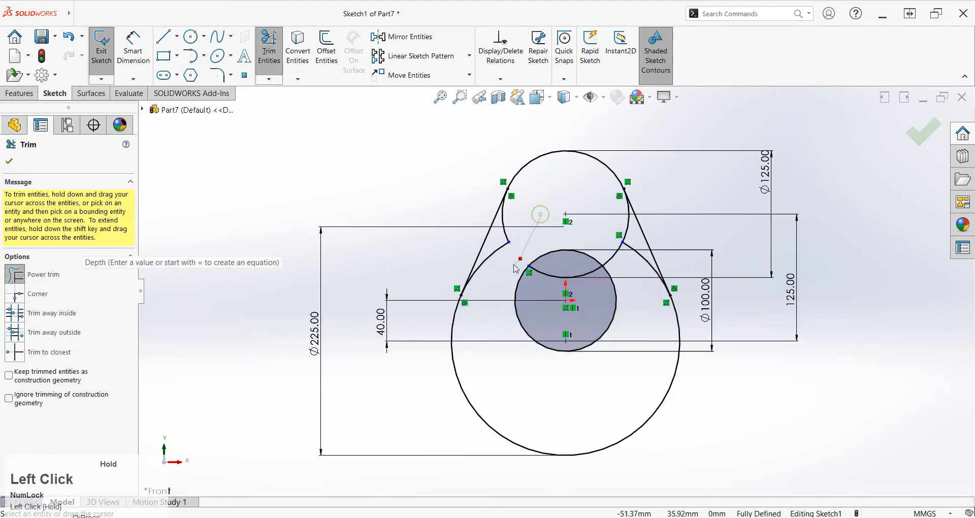
{"action": "left_click_drag", "start_coordinate": [513, 229], "coordinate": [594, 293]}
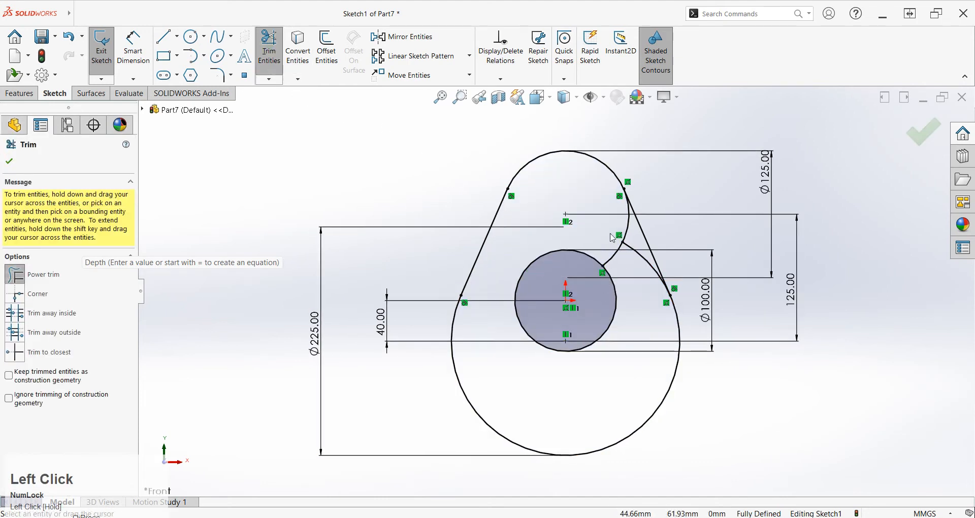
{"action": "left_click", "coordinate": [623, 238]}
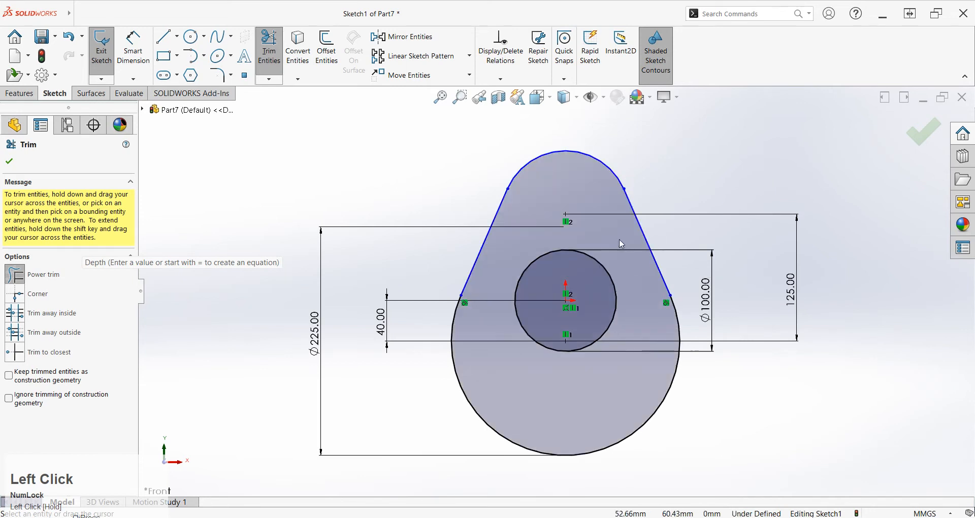
Step: Add a radius dimension to the arc at the top of the profile, accepting its current value
{"action": "scroll", "coordinate": [620, 239], "scroll_direction": "up", "scroll_amount": 2}
{"action": "right_click_drag", "start_coordinate": [715, 431], "coordinate": [608, 191]}
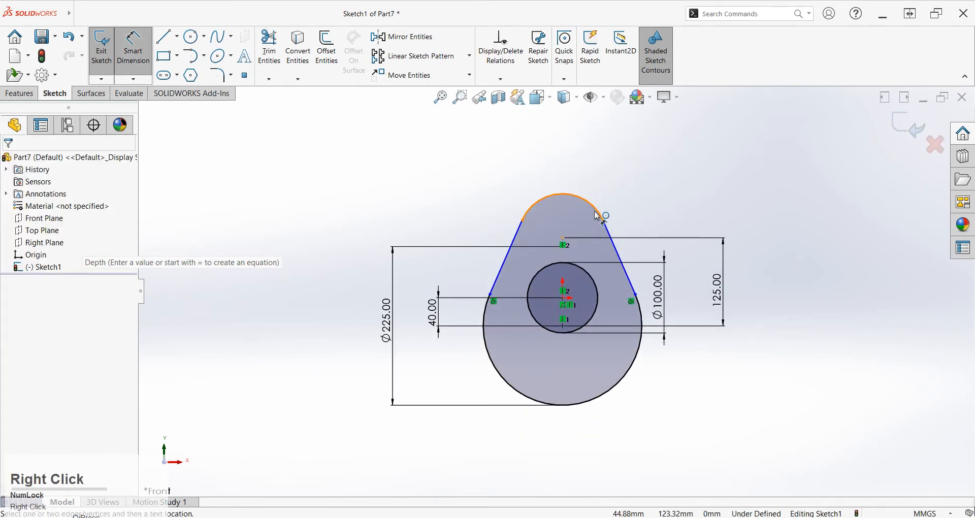
{"action": "left_click", "coordinate": [598, 216]}
{"action": "left_click", "coordinate": [600, 175]}
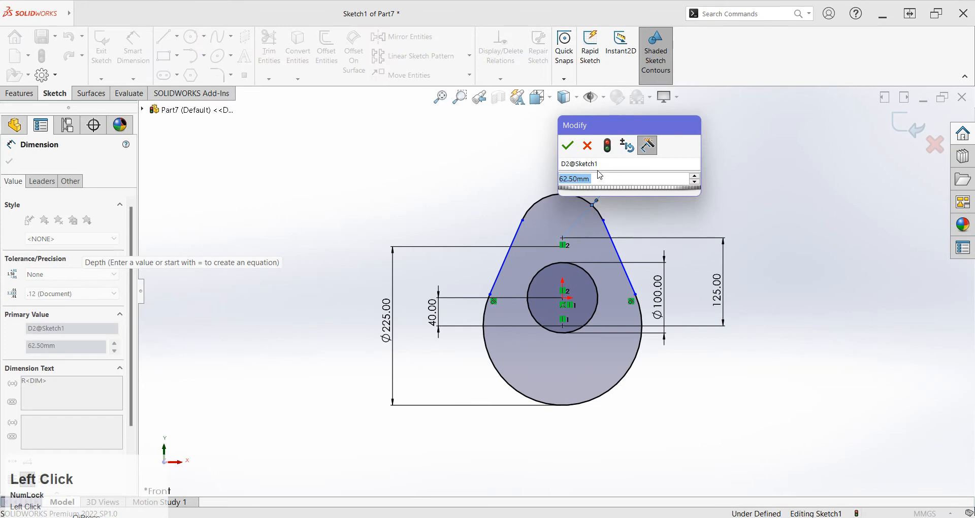
{"action": "left_click", "coordinate": [569, 147]}
{"action": "right_click", "coordinate": [633, 219]}
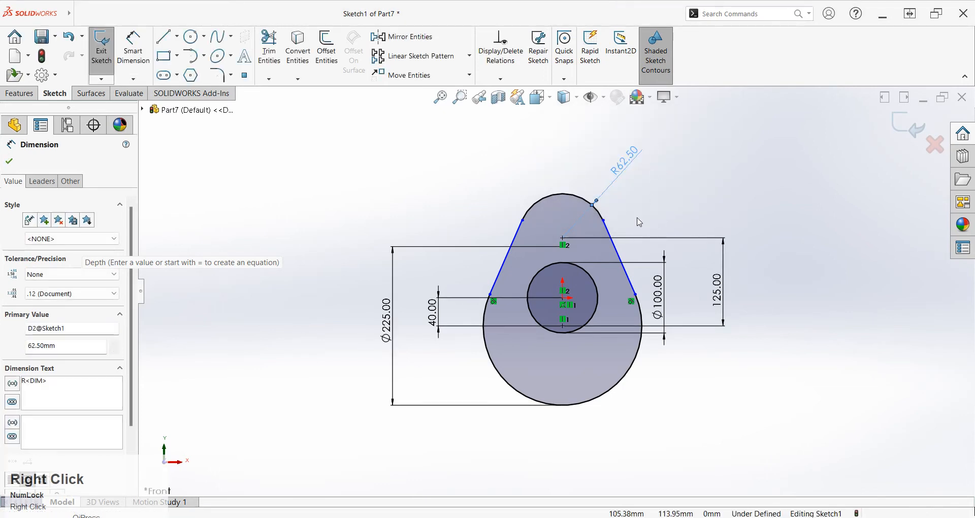
Step: Make both straight side lines of the profile tangent to the arc at the top
{"action": "scroll", "coordinate": [611, 229], "scroll_direction": "down", "scroll_amount": 1}
{"action": "left_click", "coordinate": [602, 243]}
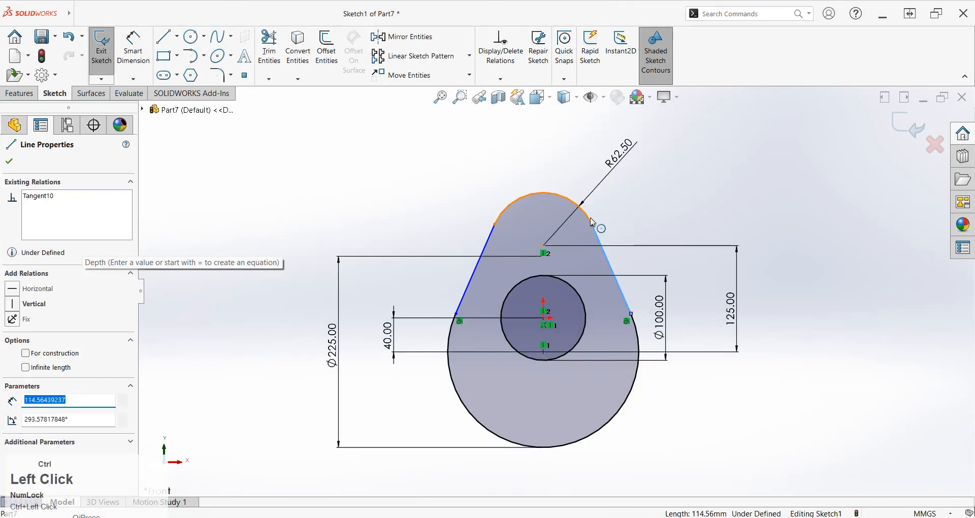
{"action": "left_click", "coordinate": [573, 200], "text": "ctrl"}
{"action": "left_click", "coordinate": [619, 187]}
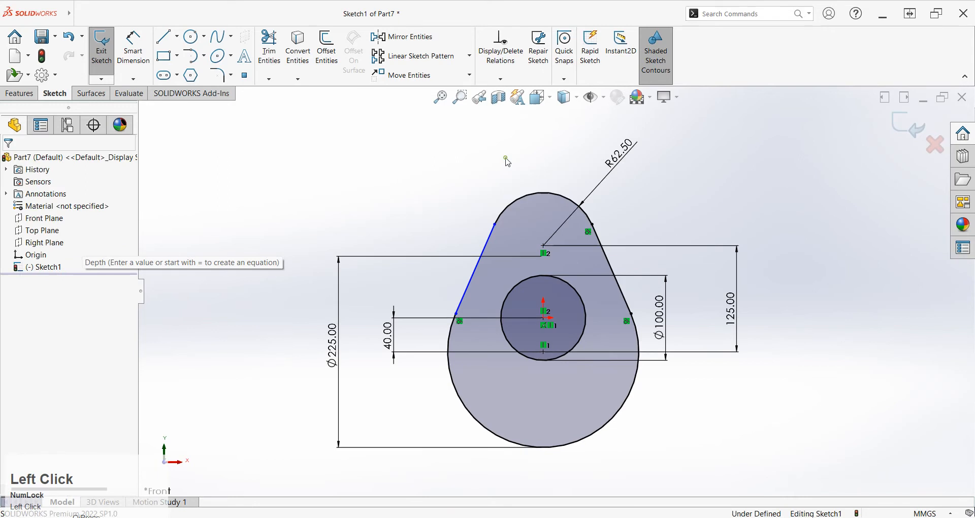
{"action": "left_click", "coordinate": [493, 242]}
{"action": "left_click", "coordinate": [514, 203], "text": "ctrl"}
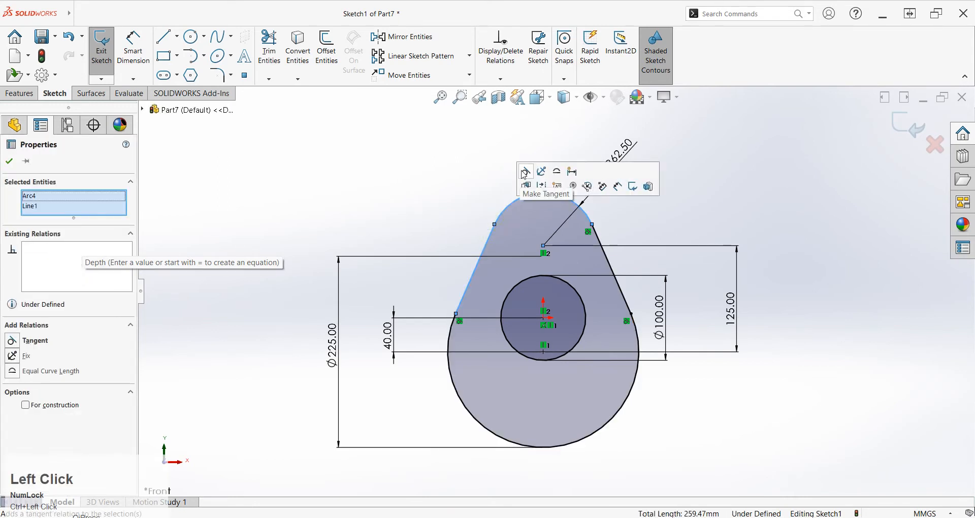
{"action": "left_click", "coordinate": [523, 175]}
Step: Extrude only the central 100 mm circle region of the sketch to a blind depth of 80 mm
{"action": "middle_click_drag", "start_coordinate": [502, 309], "coordinate": [111, 178]}
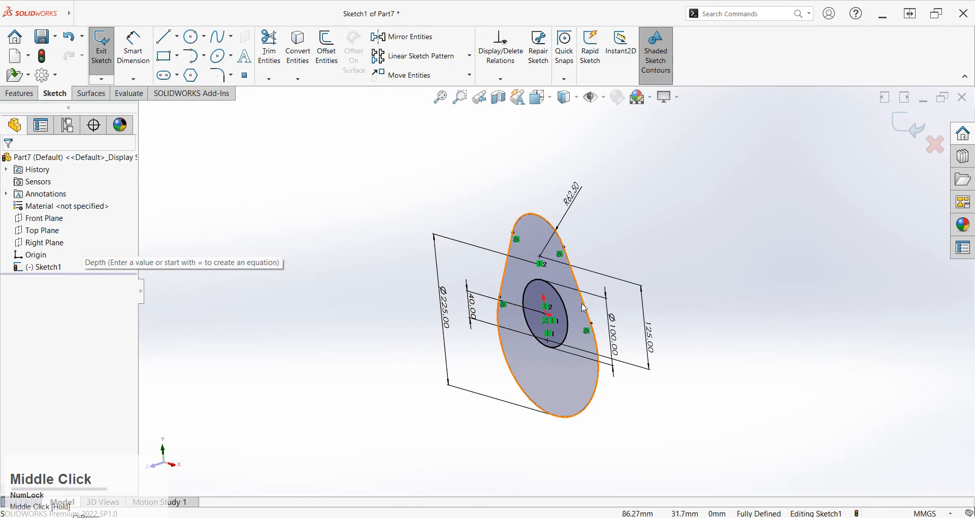
{"action": "left_click", "coordinate": [567, 310]}
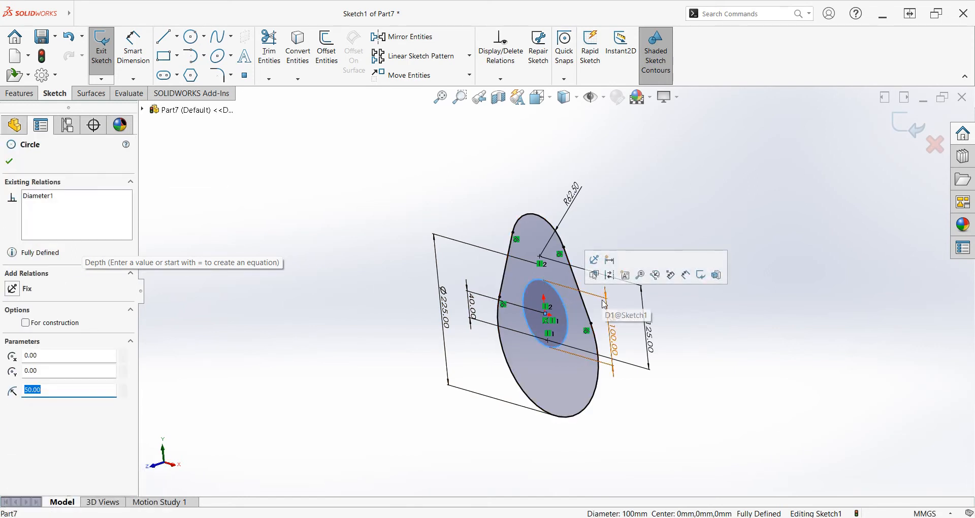
{"action": "left_click", "coordinate": [19, 93]}
{"action": "left_click", "coordinate": [106, 48]}
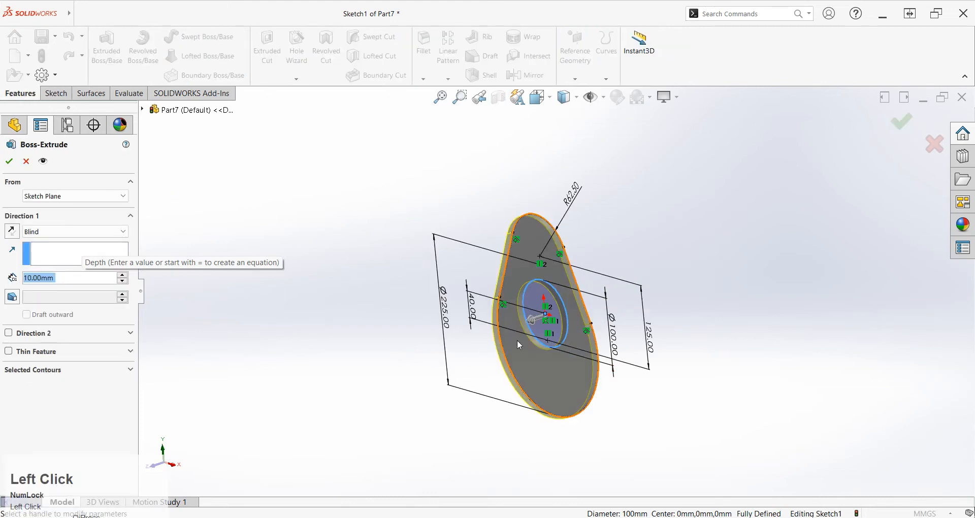
{"action": "left_click", "coordinate": [52, 368]}
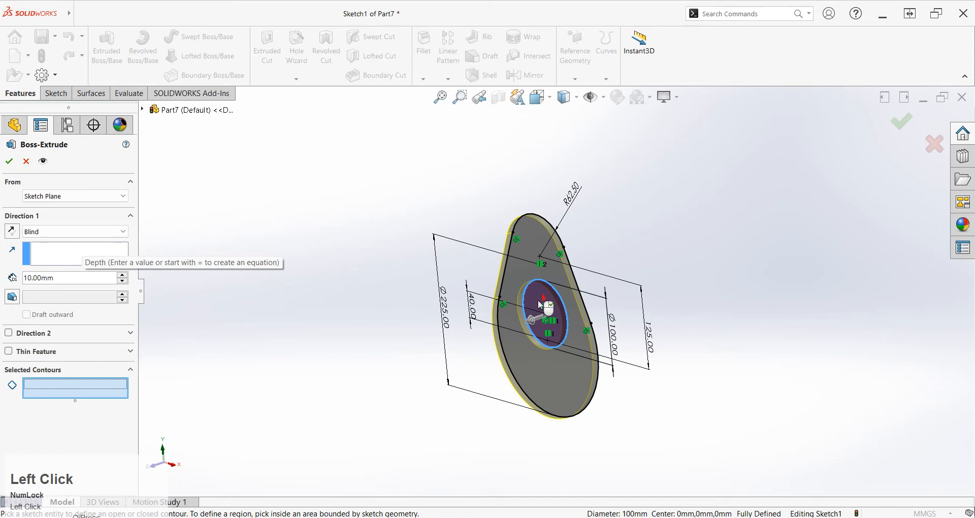
{"action": "left_click", "coordinate": [510, 325]}
{"action": "left_click_drag", "start_coordinate": [534, 322], "coordinate": [431, 360]}
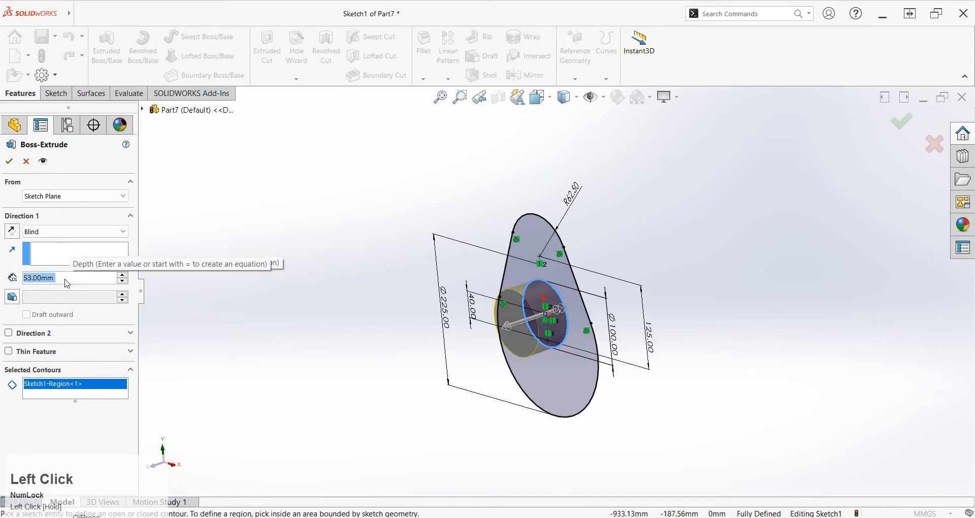
{"action": "type", "text": "80"}
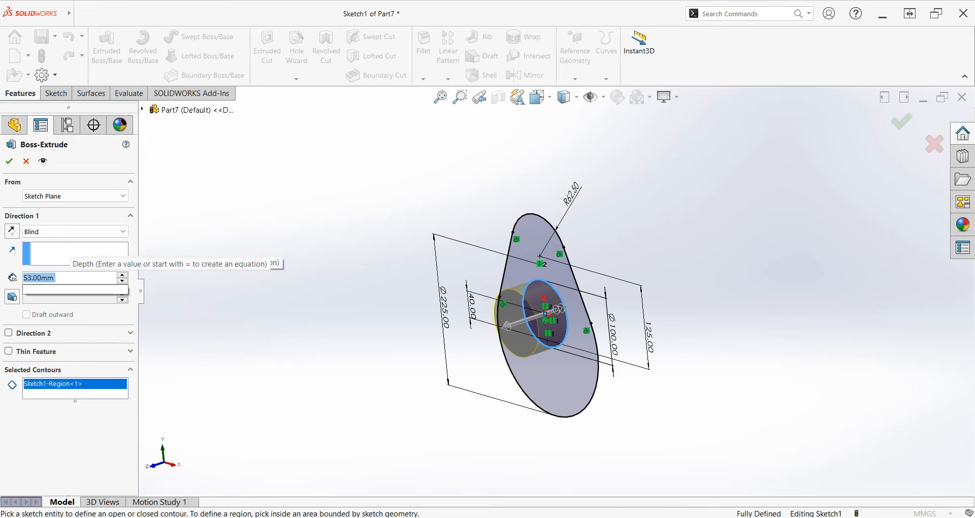
{"action": "key", "text": "Return"}
{"action": "left_click", "coordinate": [9, 161]}
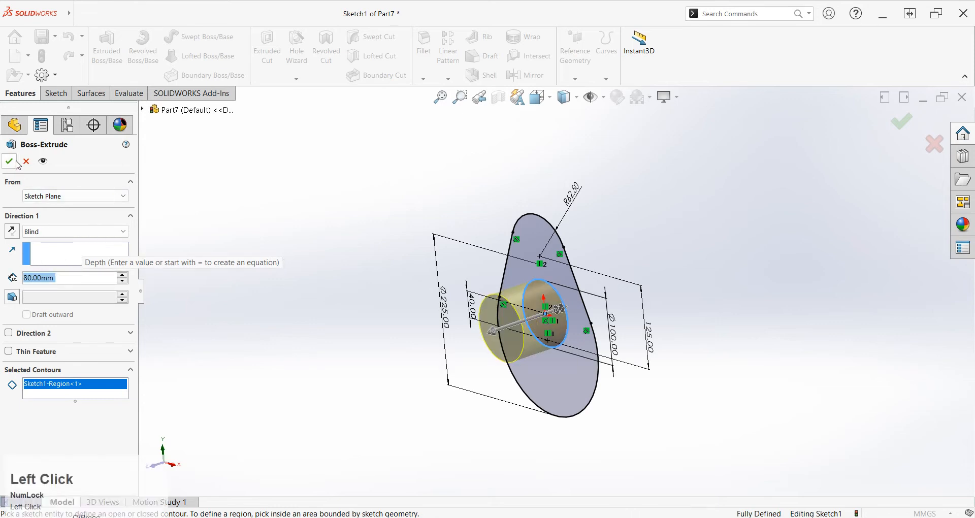
Step: Show the sketch used by the cylinder's extrusion
{"action": "left_click", "coordinate": [6, 280]}
{"action": "left_click", "coordinate": [47, 291]}
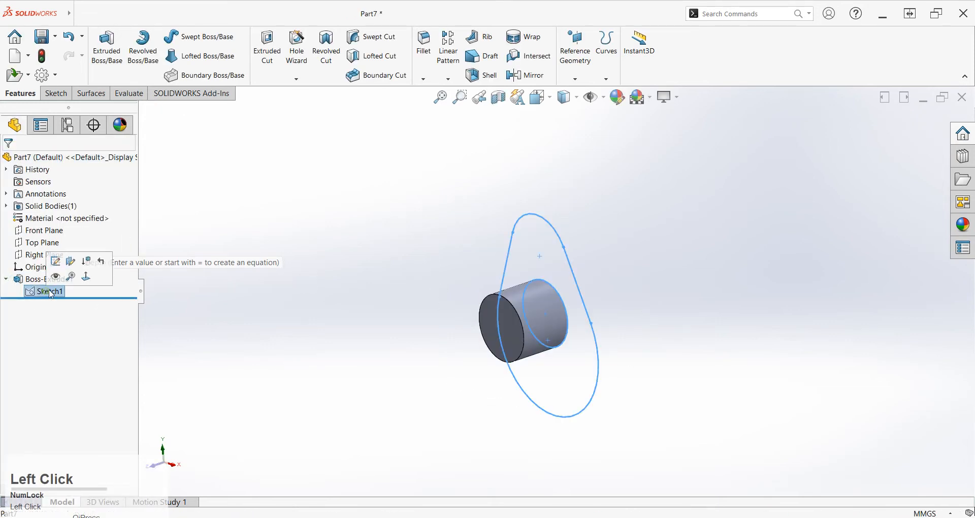
{"action": "left_click", "coordinate": [58, 278]}
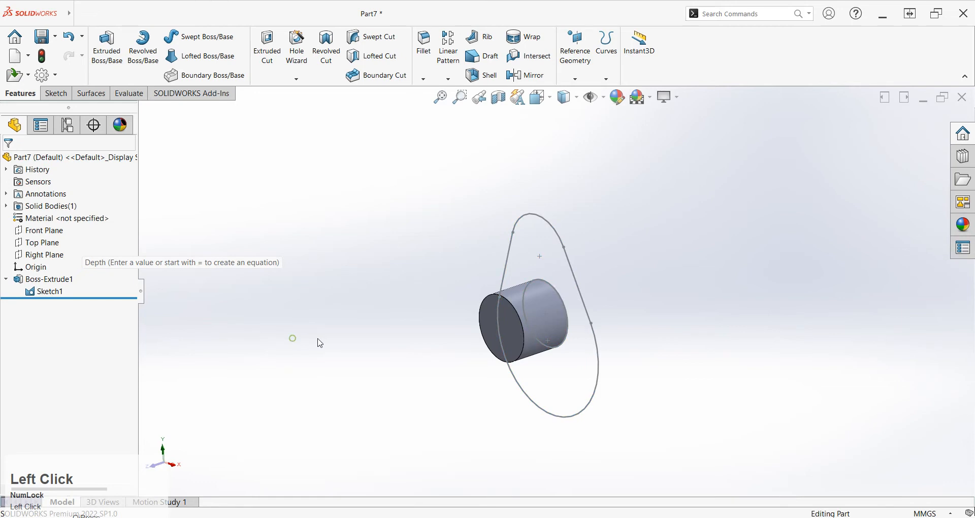
Step: Extrude the outer egg-shaped contour of the shown sketch 30 mm in the reversed direction, merged with the cylinder
{"action": "left_click", "coordinate": [573, 274]}
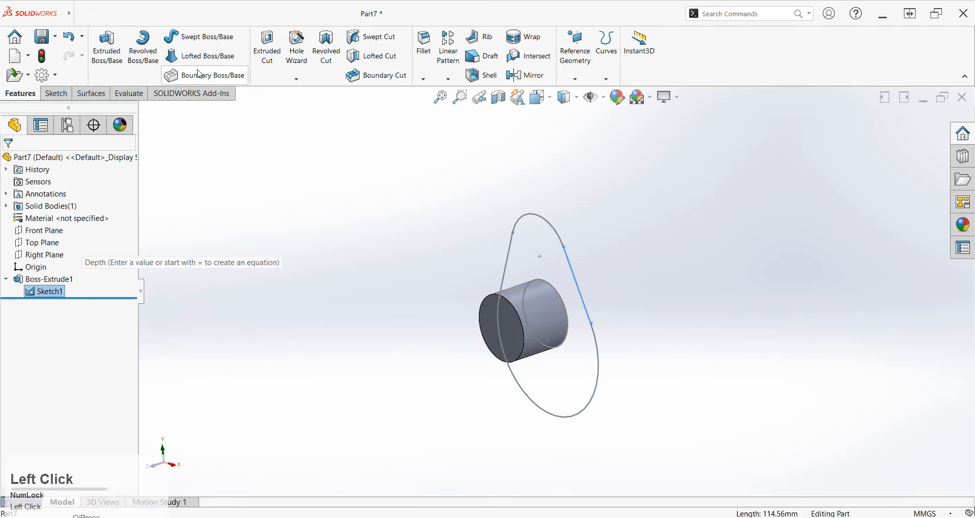
{"action": "left_click", "coordinate": [107, 45]}
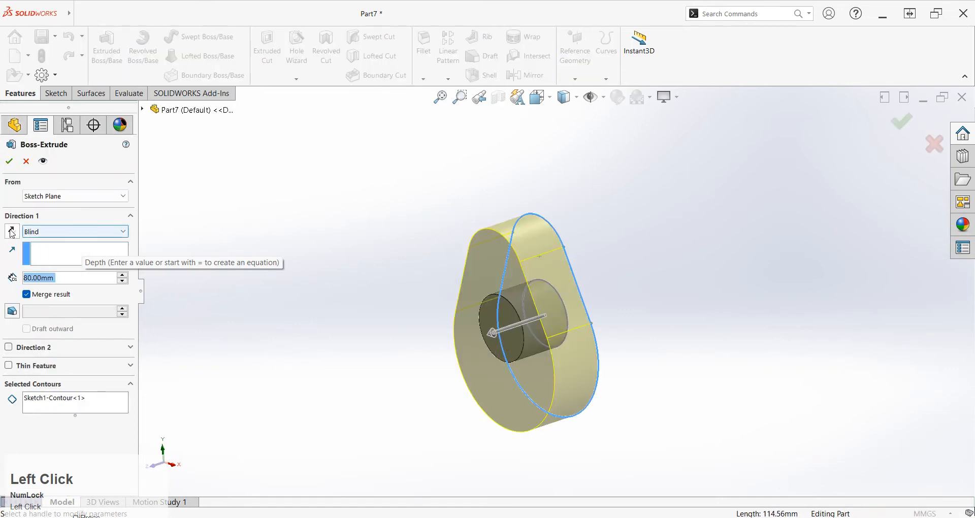
{"action": "left_click", "coordinate": [12, 232]}
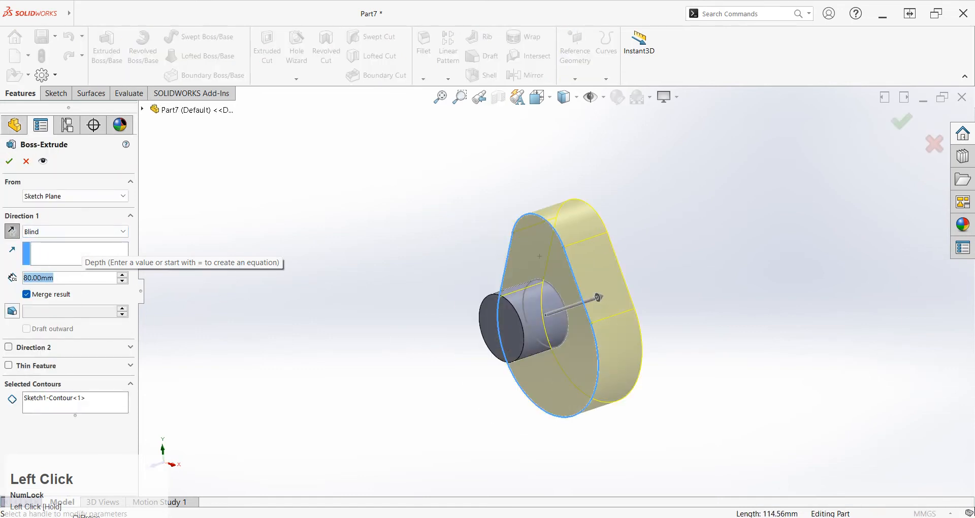
{"action": "type", "text": "30"}
{"action": "key", "text": "Return"}
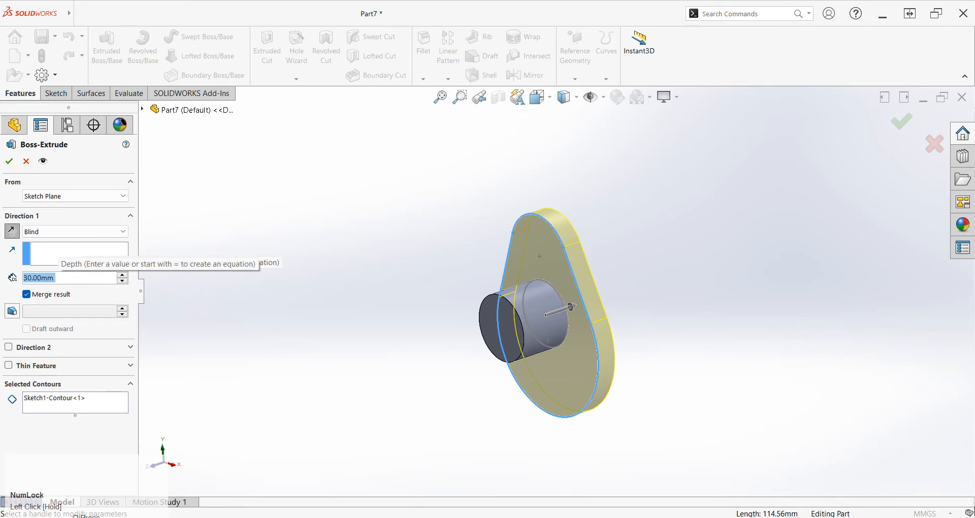
{"action": "left_click", "coordinate": [8, 161]}
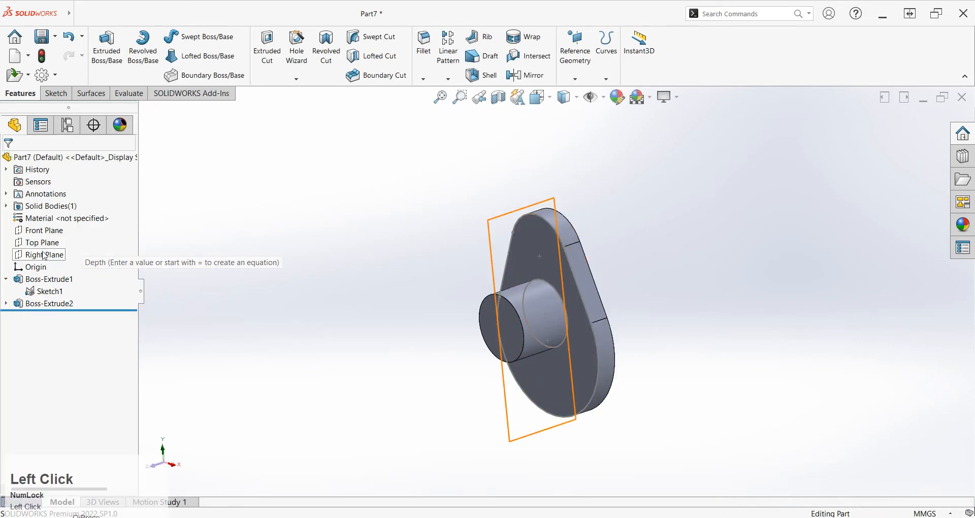
Step: Start a sketch on the cylinder's free end face and convert the outline of the egg-shaped plate into it
{"action": "left_click", "coordinate": [43, 231]}
{"action": "mouse_move", "coordinate": [414, 337]}
{"action": "middle_mouse_down"}
{"action": "mouse_move", "coordinate": [371, 333]}
{"action": "mouse_move", "coordinate": [412, 333]}
{"action": "middle_mouse_up"}
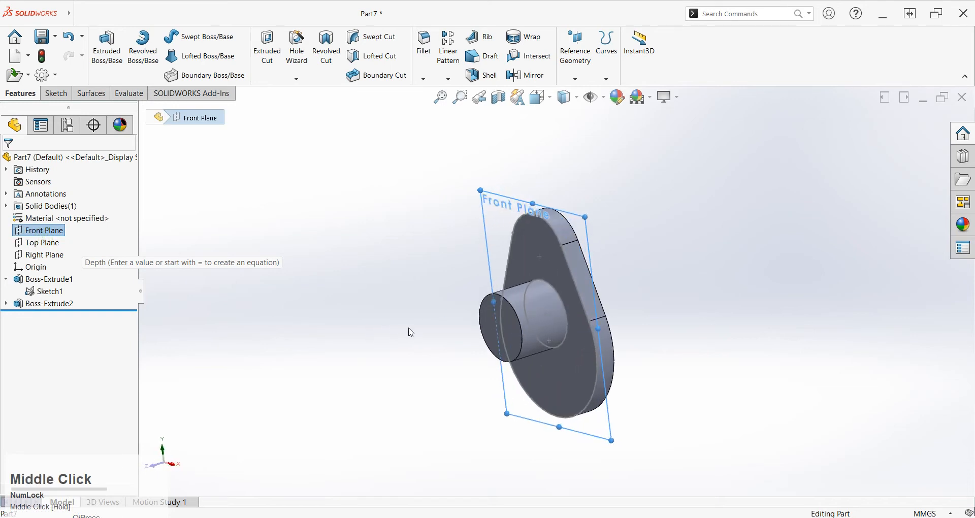
{"action": "left_click", "coordinate": [514, 337]}
{"action": "left_click", "coordinate": [564, 310]}
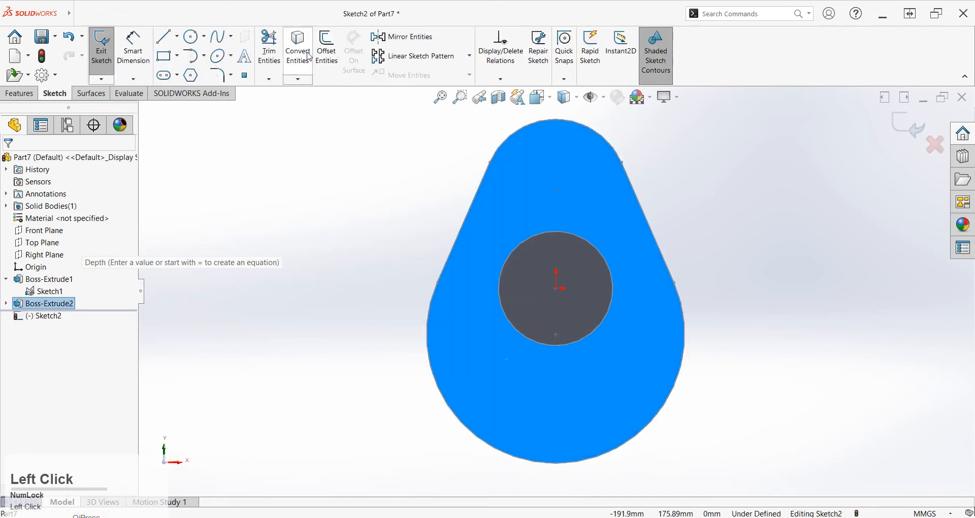
{"action": "left_click", "coordinate": [315, 146]}
{"action": "middle_click_drag", "start_coordinate": [276, 325], "coordinate": [366, 372]}
Step: Extrude the converted outline 30 mm outward from the cylinder's end as a second plate
{"action": "left_click", "coordinate": [20, 93]}
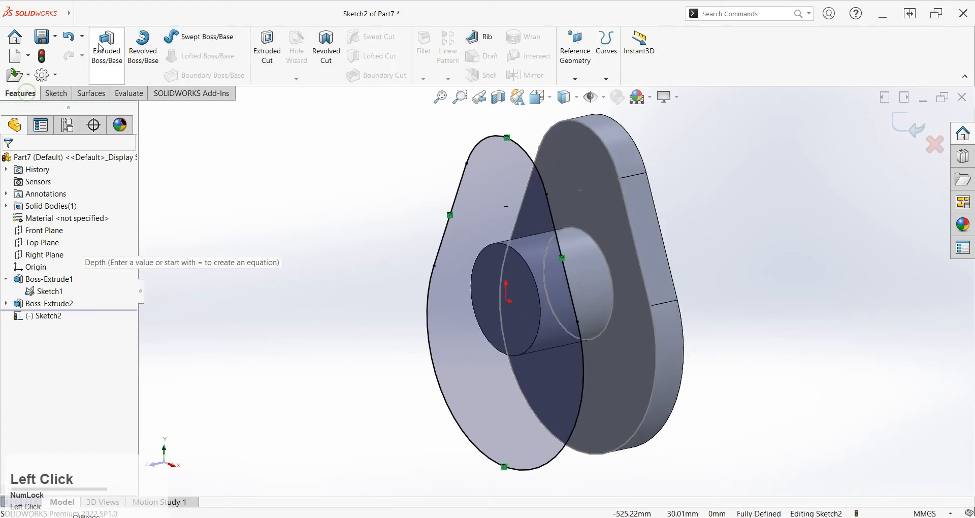
{"action": "left_click", "coordinate": [107, 48]}
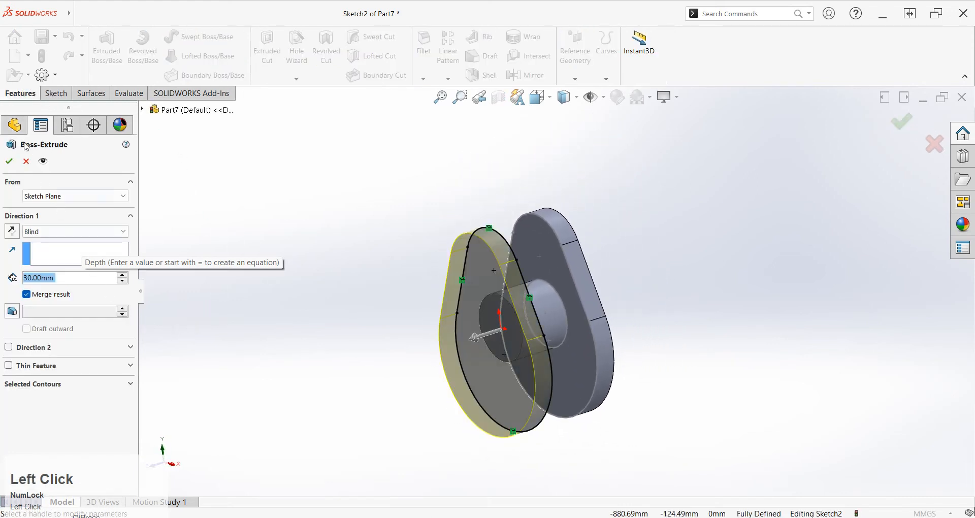
{"action": "left_click", "coordinate": [10, 161]}
Step: Hide the original profile sketch that shows through the finished part
{"action": "middle_click_drag", "start_coordinate": [327, 299], "coordinate": [458, 240]}
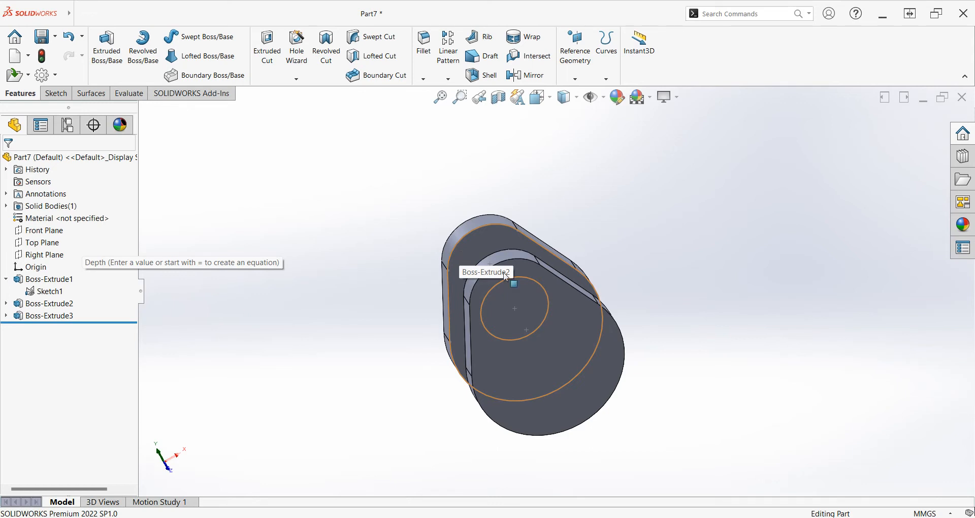
{"action": "left_click", "coordinate": [668, 261]}
{"action": "middle_click_drag", "start_coordinate": [669, 262], "coordinate": [652, 207]}
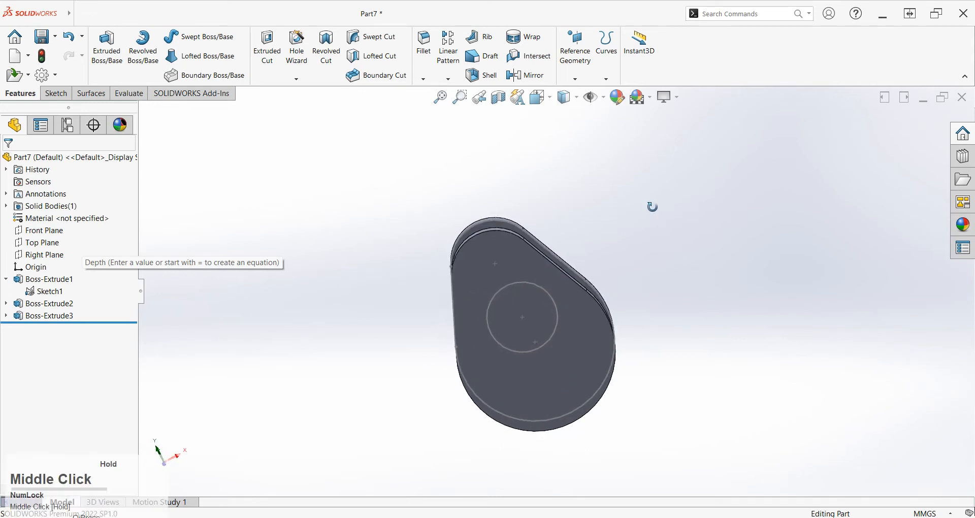
{"action": "left_click", "coordinate": [605, 392]}
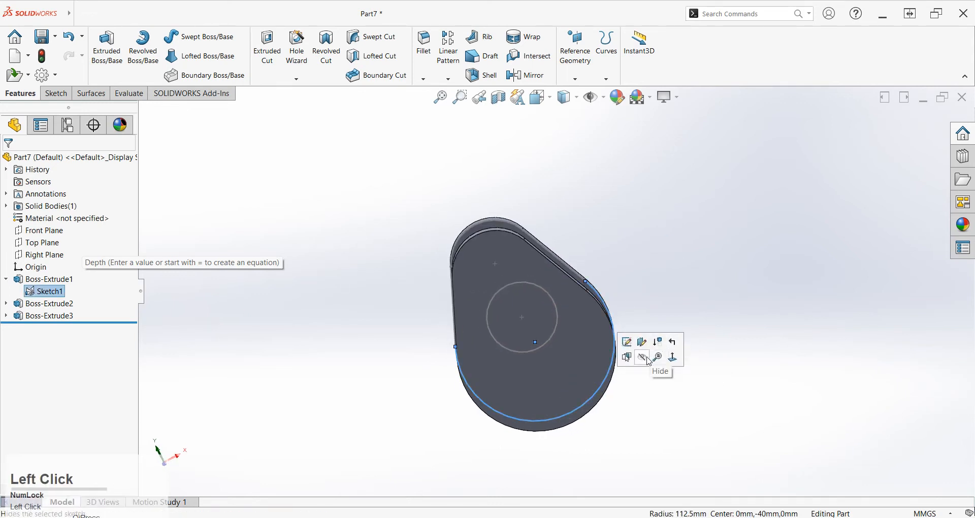
{"action": "left_click", "coordinate": [648, 311]}
{"action": "middle_click_drag", "start_coordinate": [651, 279], "coordinate": [648, 216]}
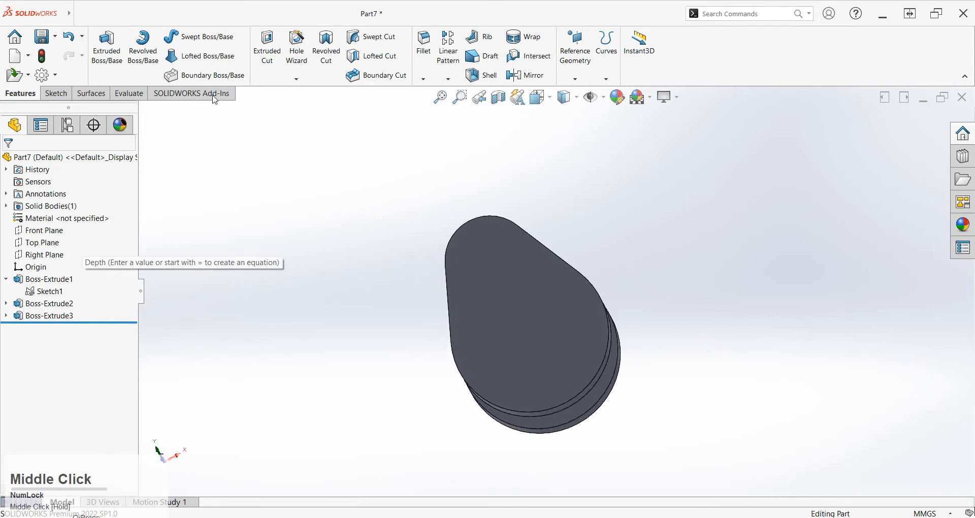
Step: Save the part as shaft in the piston assembly folder and close it
{"action": "left_click", "coordinate": [43, 37]}
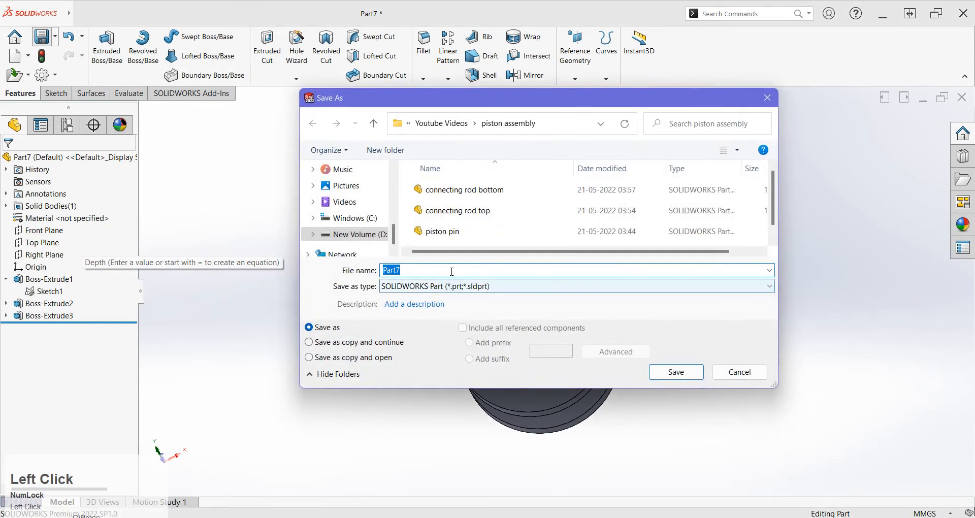
{"action": "key", "text": "BackSpace"}
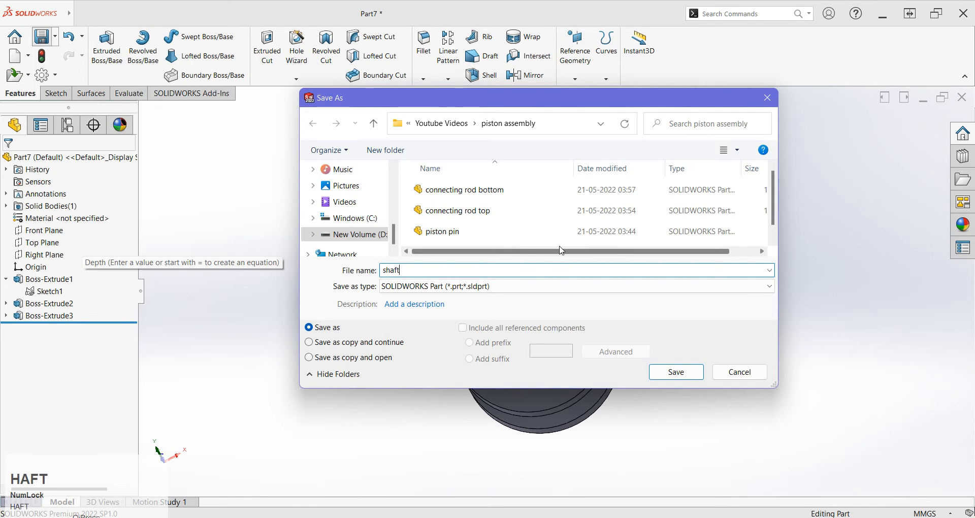
{"action": "left_click", "coordinate": [676, 372]}
{"action": "middle_click_drag", "start_coordinate": [679, 372], "coordinate": [557, 372]}
{"action": "scroll", "coordinate": [596, 322], "scroll_direction": "up", "scroll_amount": 2}
{"action": "left_click", "coordinate": [672, 282]}
{"action": "middle_click_drag", "start_coordinate": [673, 282], "coordinate": [688, 309]}
{"action": "left_click", "coordinate": [685, 283]}
{"action": "left_click", "coordinate": [964, 97]}
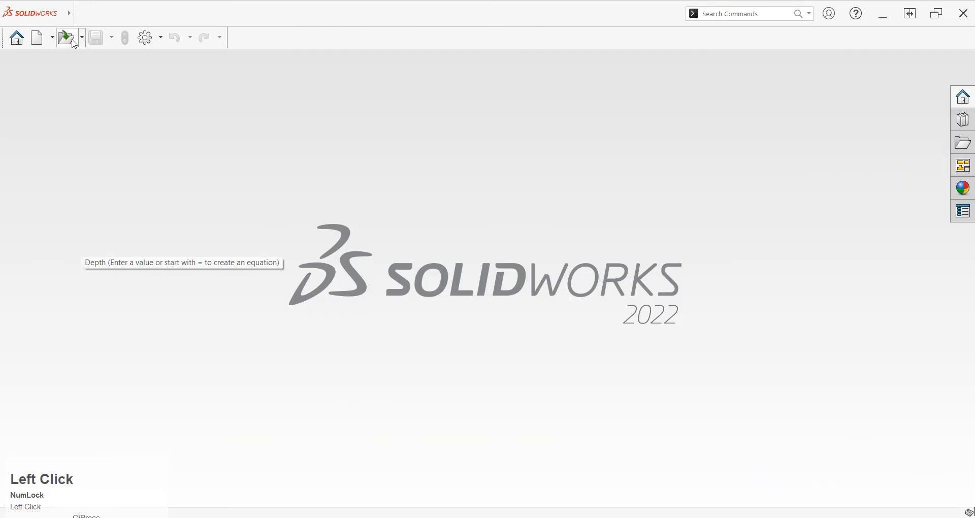
Step: Create a new assembly document and place the shaft part in it as the first component
{"action": "left_click", "coordinate": [44, 43]}
{"action": "left_click", "coordinate": [488, 195]}
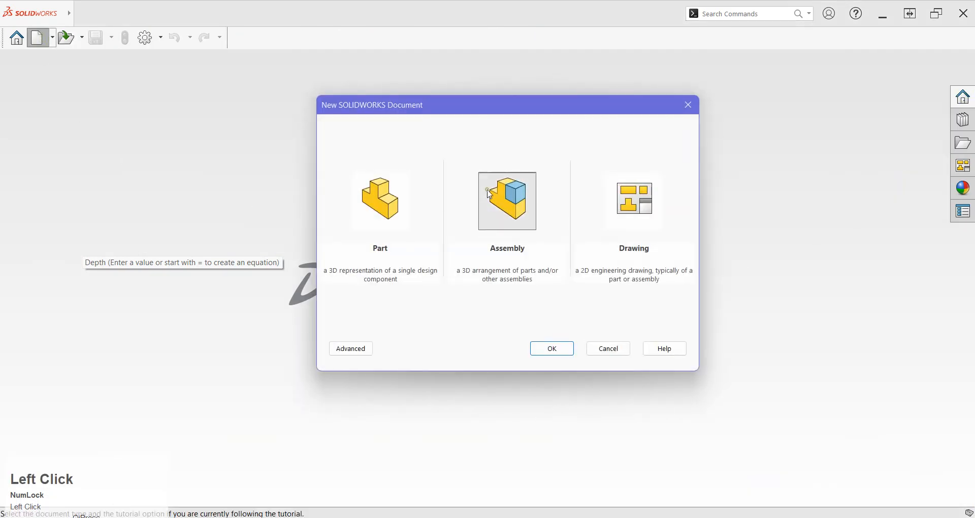
{"action": "left_click", "coordinate": [573, 352]}
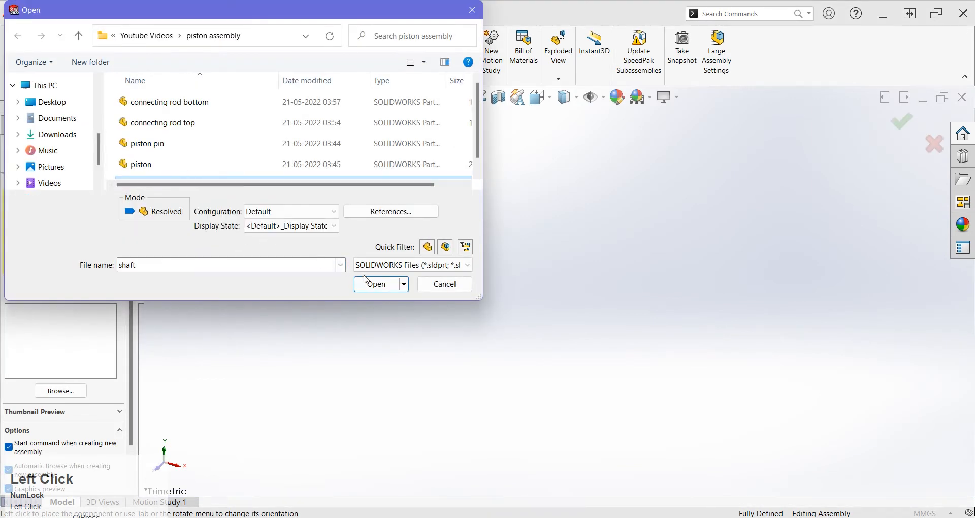
{"action": "left_click", "coordinate": [366, 279]}
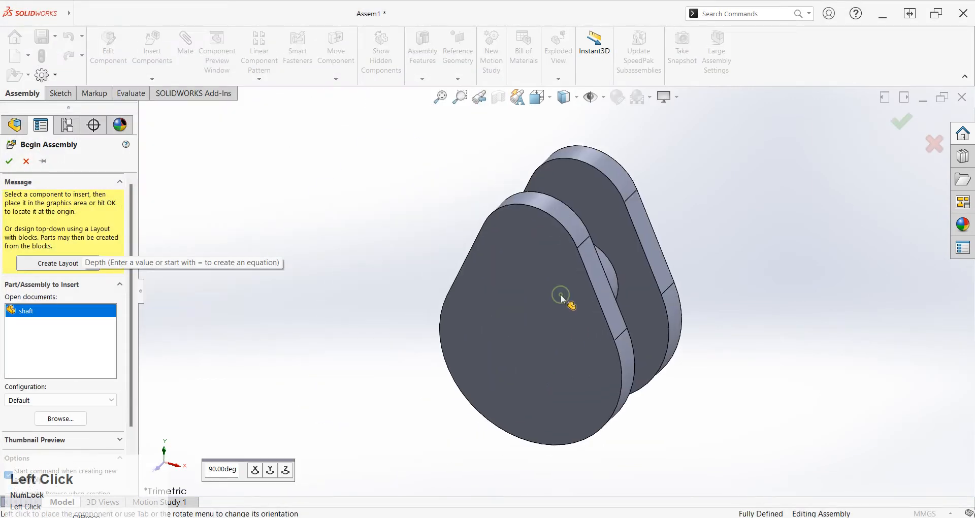
{"action": "left_click", "coordinate": [563, 300]}
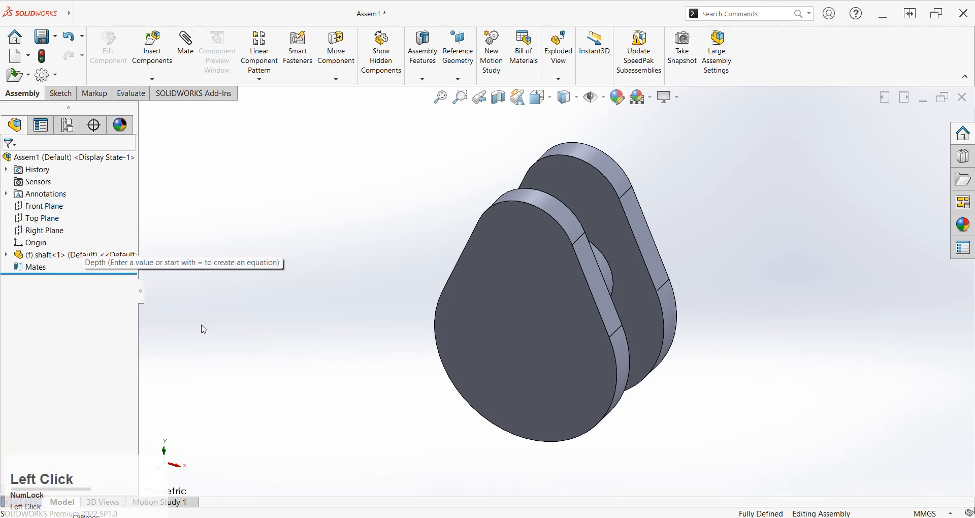
Step: Set the shaft component to Float and expand its contents in the feature tree
{"action": "left_click", "coordinate": [93, 254]}
{"action": "right_click", "coordinate": [54, 255]}
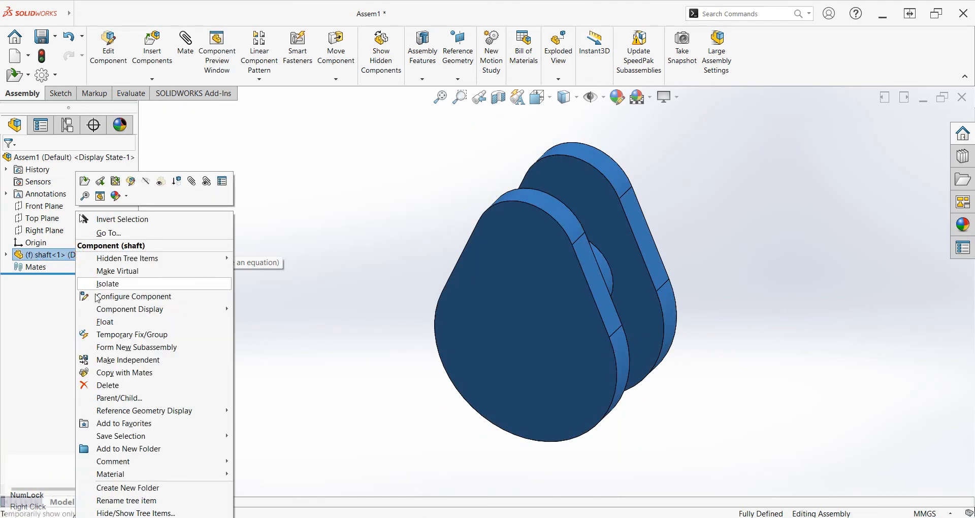
{"action": "left_click", "coordinate": [105, 322]}
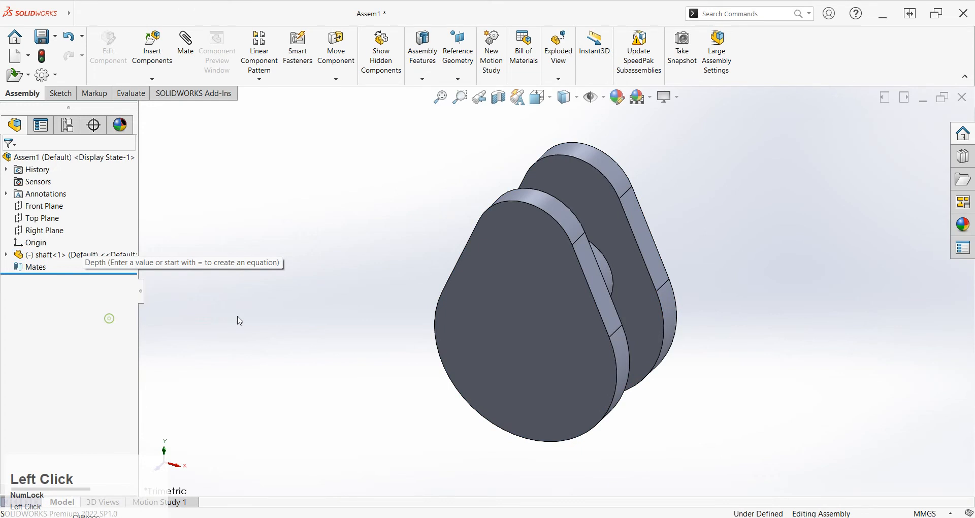
{"action": "left_click", "coordinate": [5, 255]}
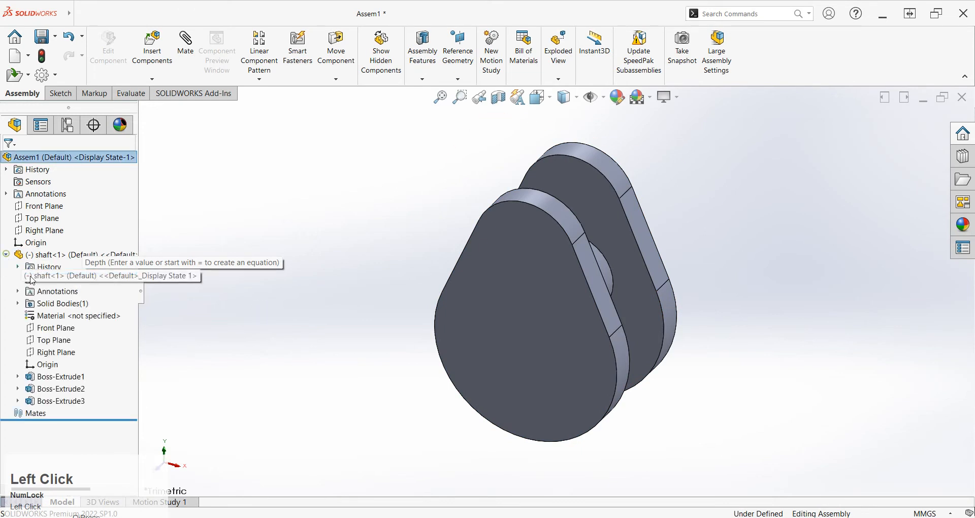
Step: Try to mate the shaft's origin coincident with the assembly origin and test whether the shaft can still be moved
{"action": "left_click", "coordinate": [54, 364]}
{"action": "left_click", "coordinate": [37, 245], "text": "ctrl"}
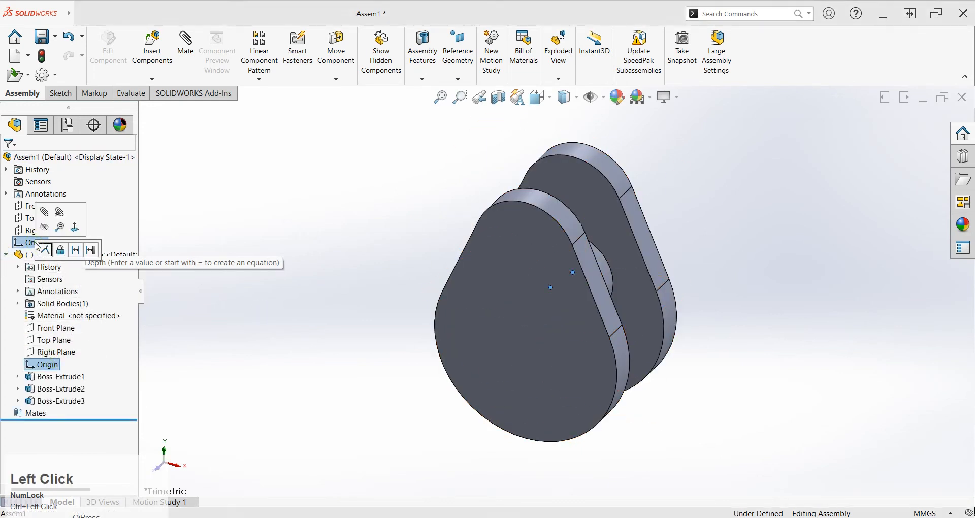
{"action": "left_click", "coordinate": [46, 250]}
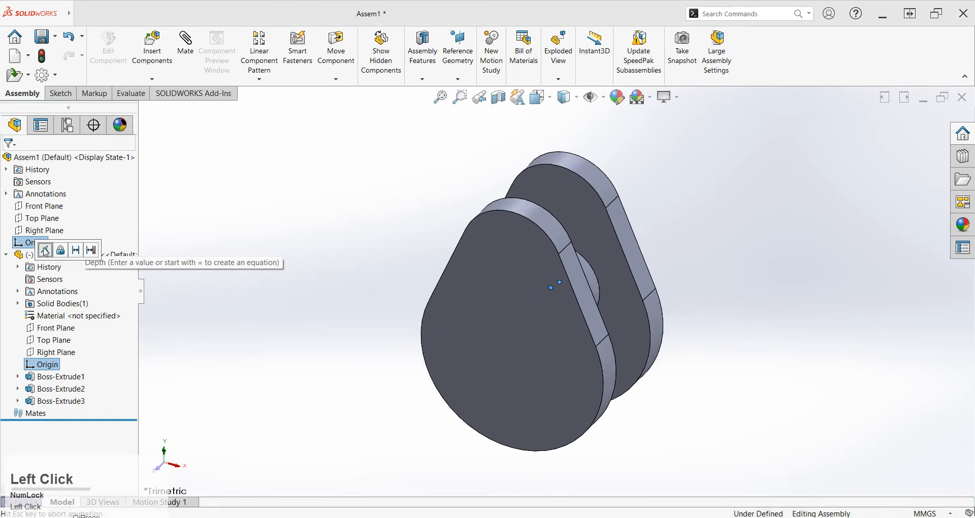
{"action": "left_click", "coordinate": [456, 266]}
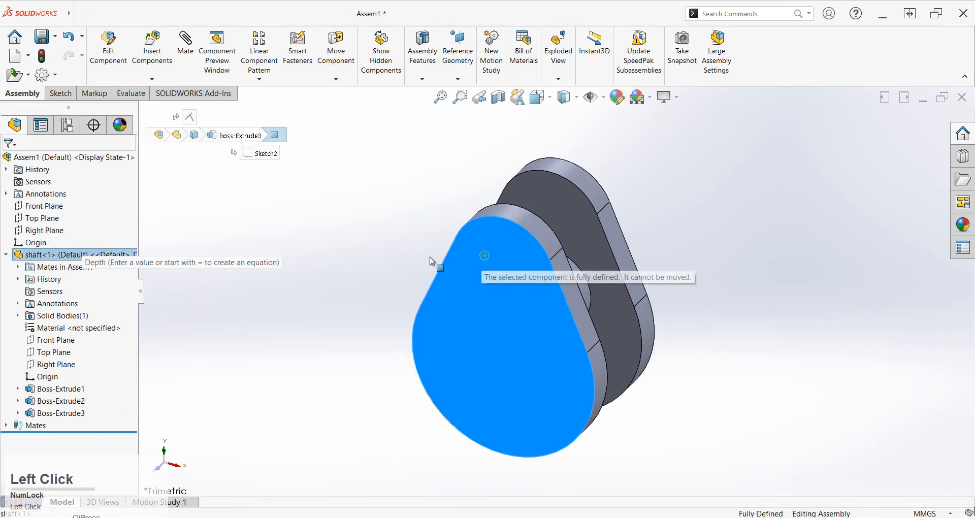
{"action": "left_click", "coordinate": [369, 288]}
{"action": "middle_click_drag", "start_coordinate": [370, 287], "coordinate": [464, 191]}
{"action": "left_click", "coordinate": [552, 242]}
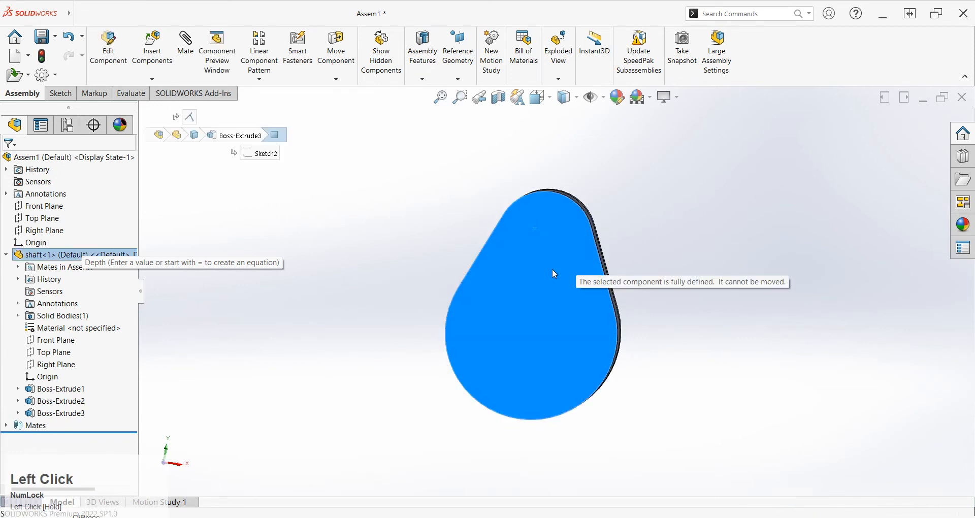
{"action": "left_click", "coordinate": [409, 254]}
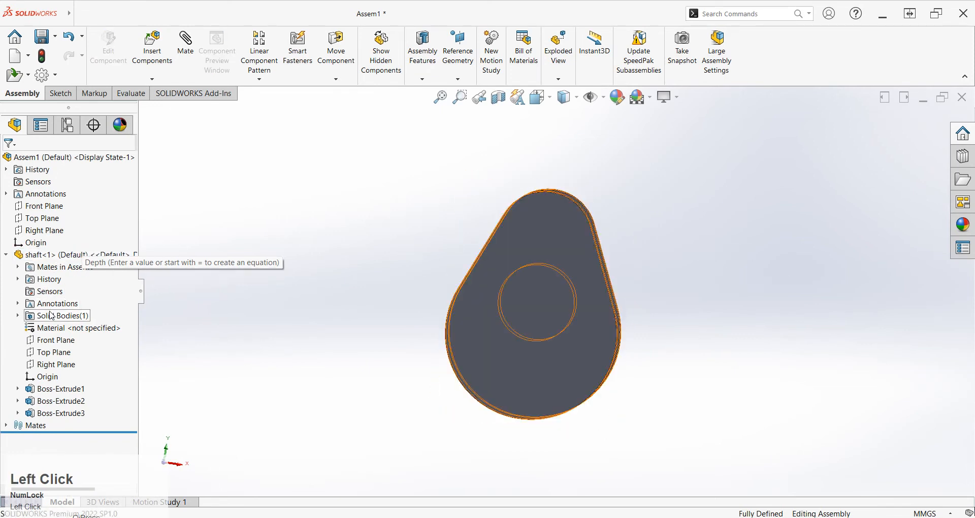
Step: Delete the coincident mate between the shaft and the assembly origin
{"action": "left_click", "coordinate": [6, 425]}
{"action": "right_click", "coordinate": [58, 437]}
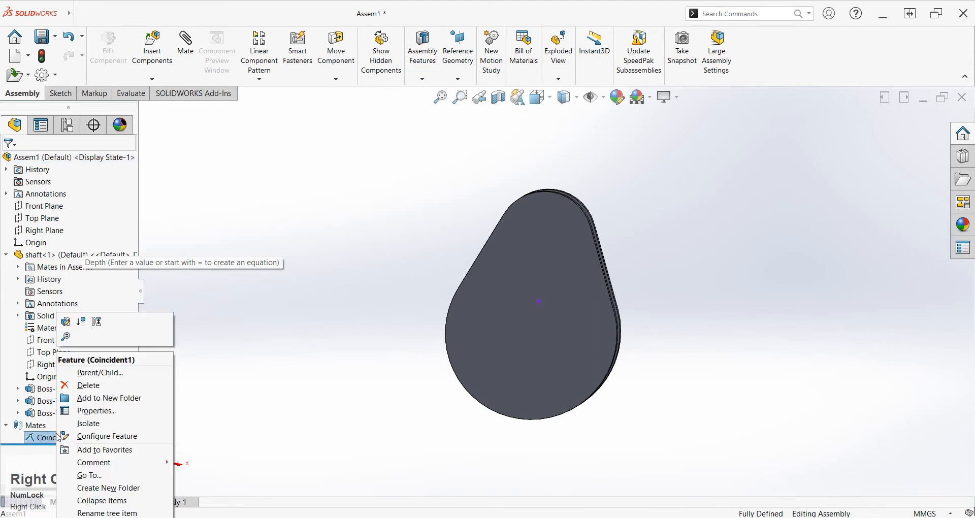
{"action": "left_click", "coordinate": [90, 389]}
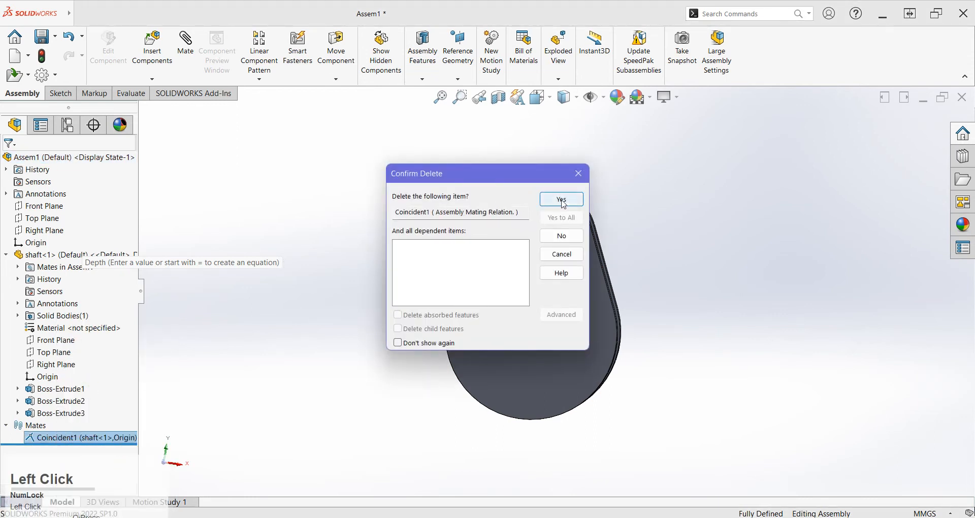
{"action": "left_click", "coordinate": [562, 200]}
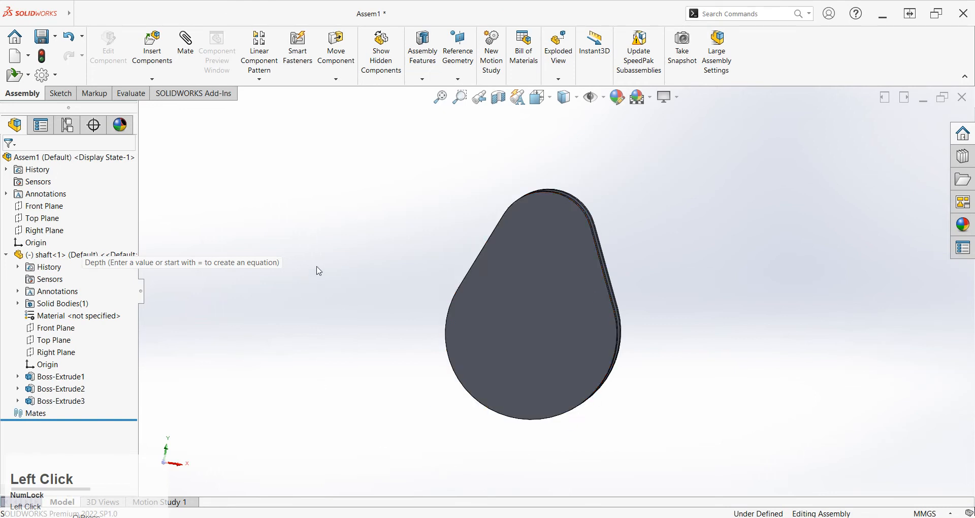
{"action": "mouse_move", "coordinate": [319, 197]}
{"action": "left_mouse_down"}
{"action": "mouse_move", "coordinate": [160, 300]}
{"action": "mouse_move", "coordinate": [318, 198]}
{"action": "left_mouse_up"}
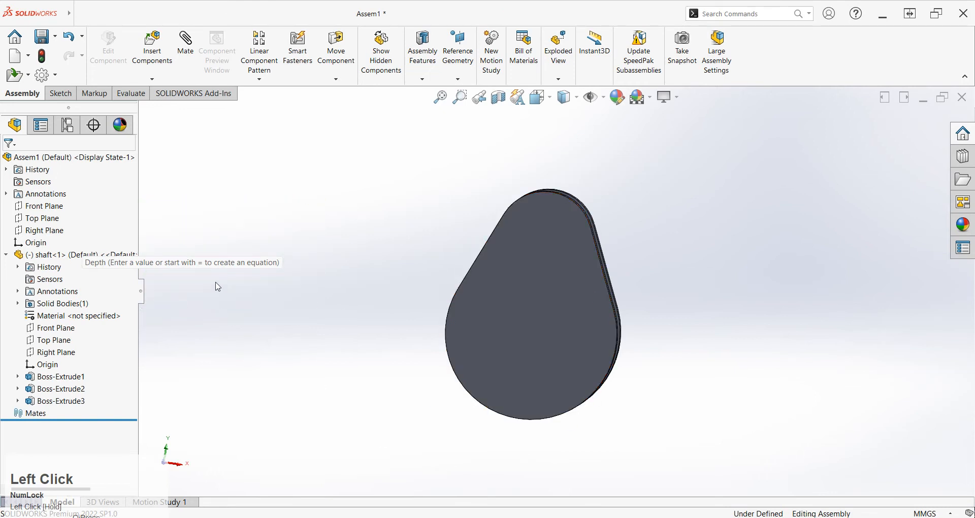
Step: Insert the connecting rod bottom, connecting rod top, piston and piston pin parts, placing them around the shaft
{"action": "left_click", "coordinate": [6, 254]}
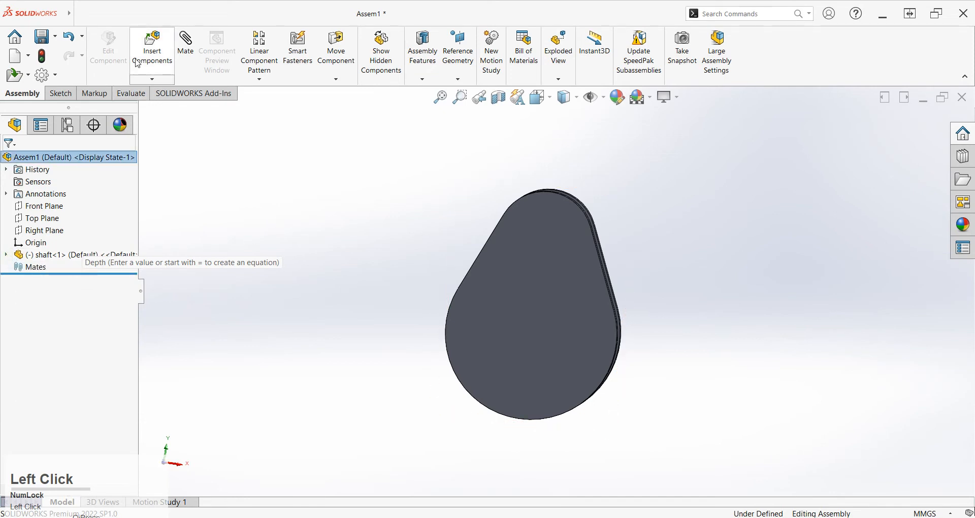
{"action": "left_click", "coordinate": [153, 45]}
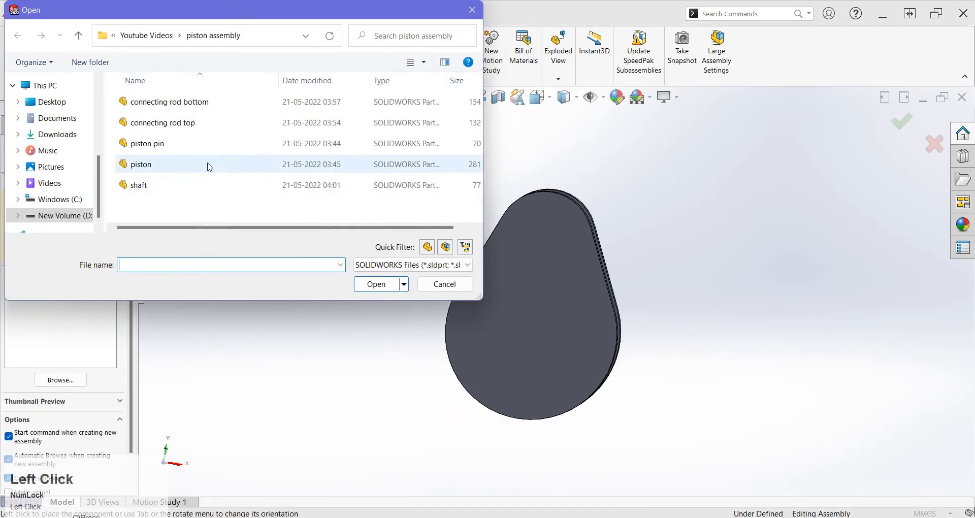
{"action": "left_click_drag", "start_coordinate": [109, 96], "coordinate": [163, 154]}
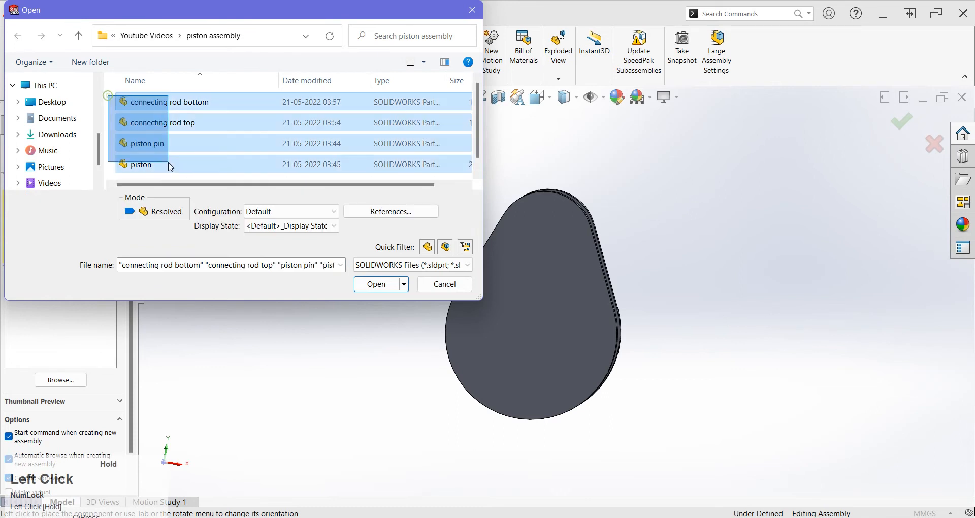
{"action": "left_click", "coordinate": [376, 283]}
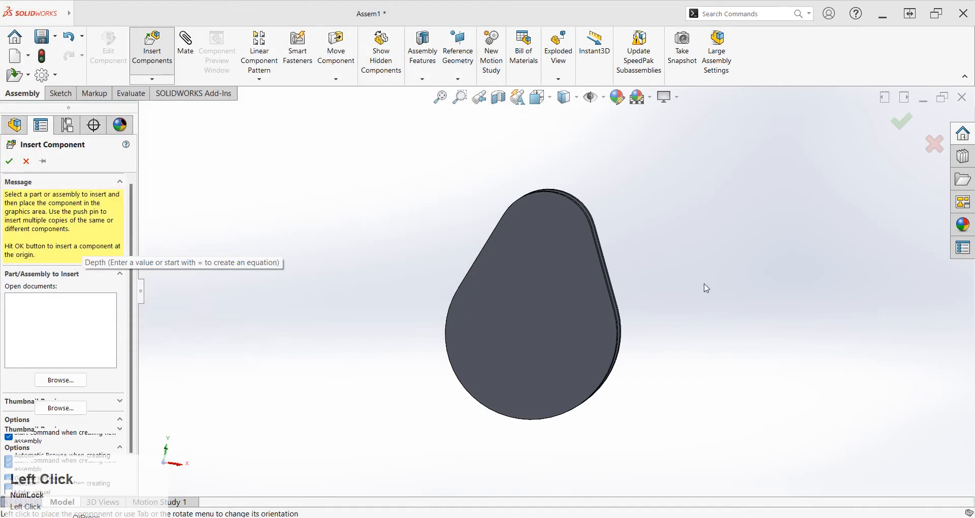
{"action": "left_click", "coordinate": [717, 311]}
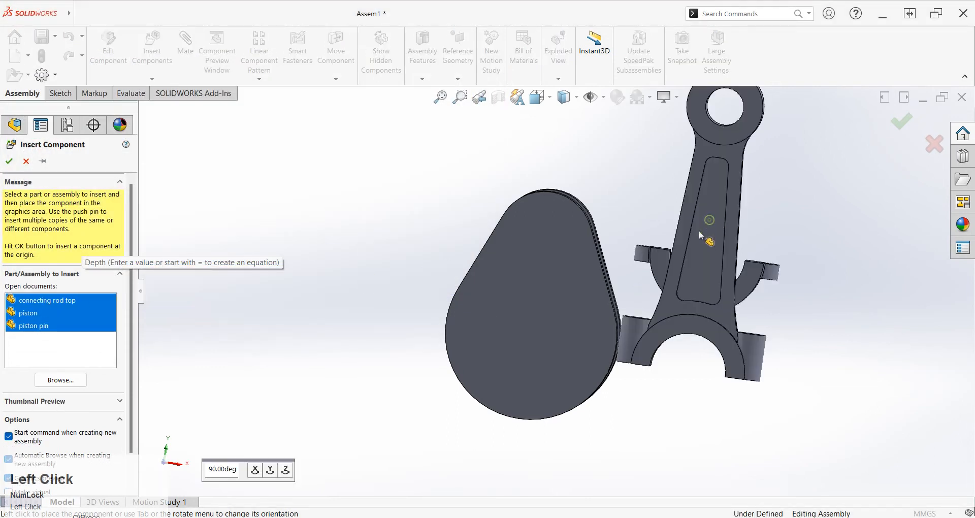
{"action": "left_click", "coordinate": [711, 224]}
{"action": "left_click", "coordinate": [608, 178]}
{"action": "left_click", "coordinate": [416, 224]}
{"action": "scroll", "coordinate": [427, 292], "scroll_direction": "up", "scroll_amount": 3}
{"action": "middle_click_drag", "start_coordinate": [427, 292], "coordinate": [441, 336]}
{"action": "scroll", "coordinate": [441, 337], "scroll_direction": "down", "scroll_amount": 4}
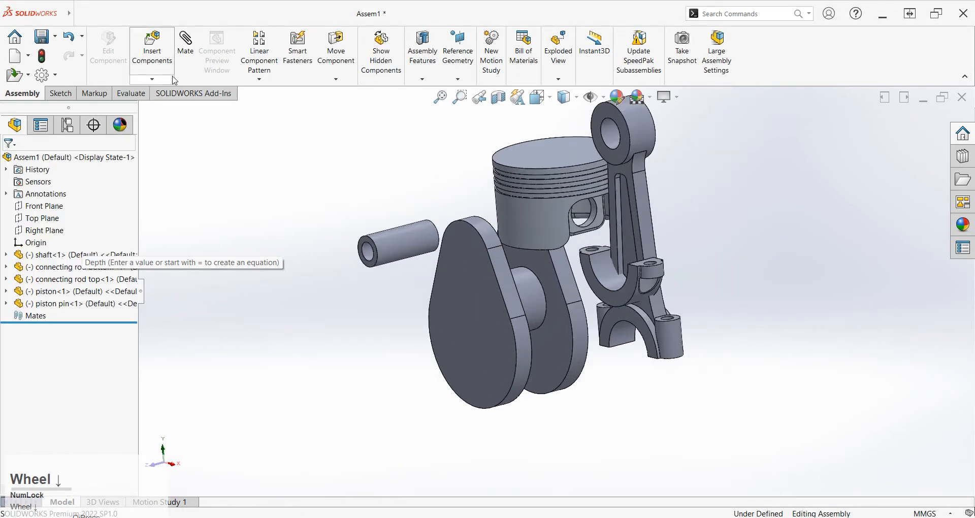
Step: Mate the connecting rod top's half bore concentric with the shaft's central pin and slide the rod between the two webs
{"action": "left_click", "coordinate": [193, 68]}
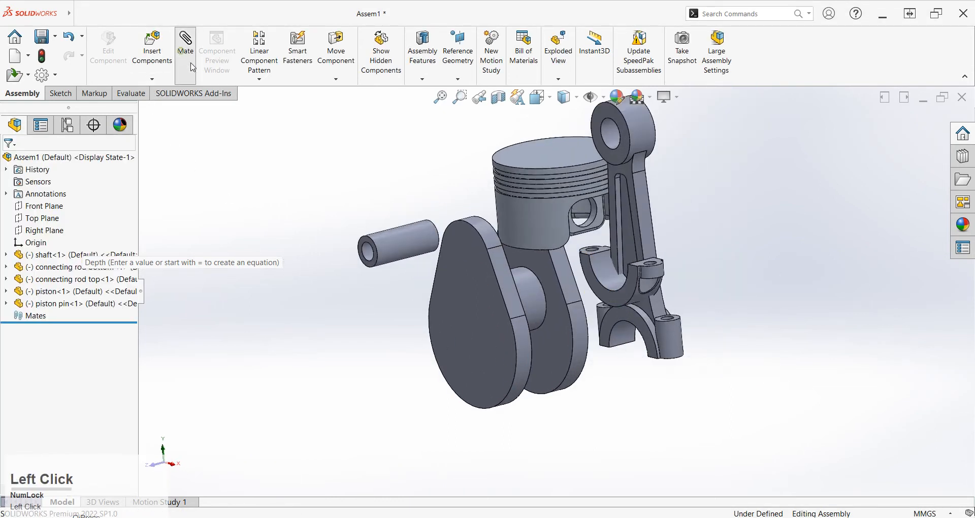
{"action": "left_click", "coordinate": [632, 334]}
{"action": "left_click", "coordinate": [528, 308]}
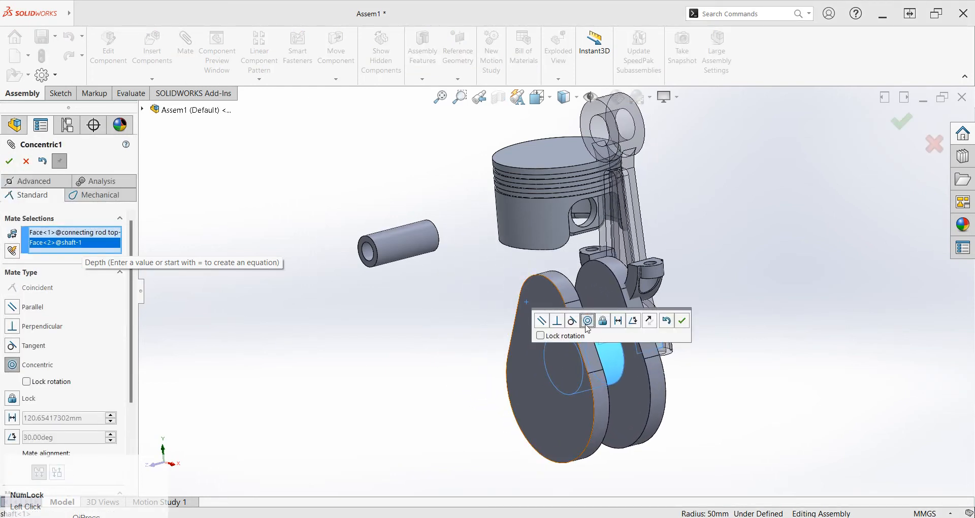
{"action": "left_click", "coordinate": [682, 320]}
{"action": "left_click_drag", "start_coordinate": [652, 330], "coordinate": [459, 349]}
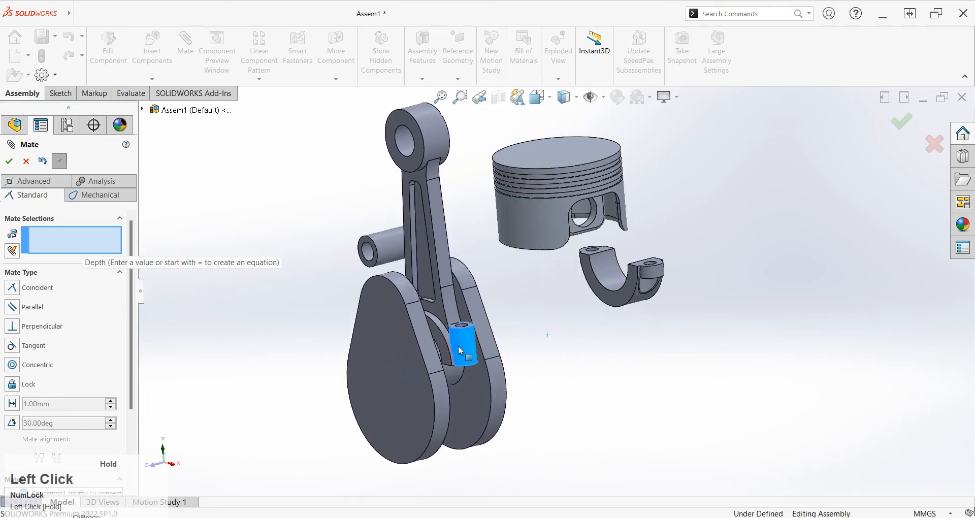
Step: Mate the connecting rod bottom's half bore concentric with the shaft's central pin
{"action": "left_click", "coordinate": [618, 285]}
{"action": "left_click", "coordinate": [462, 373]}
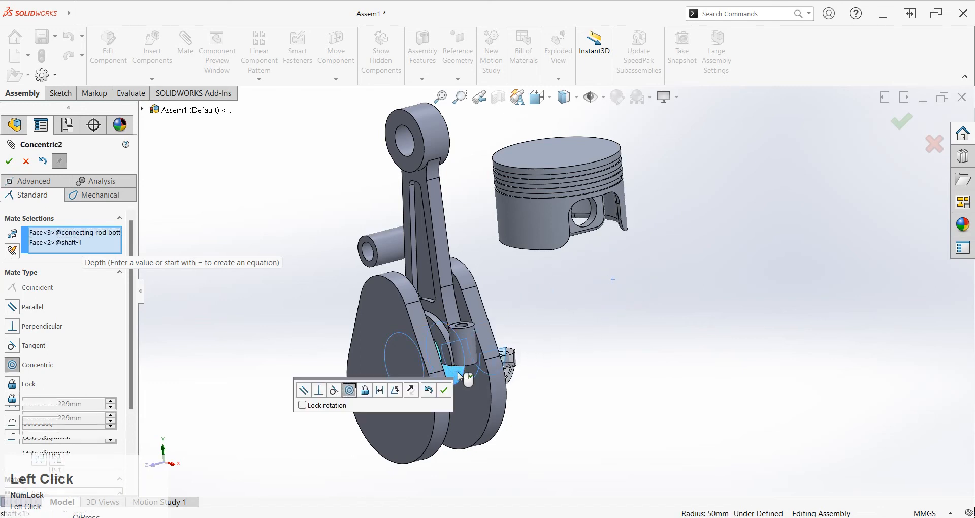
{"action": "left_click", "coordinate": [443, 390]}
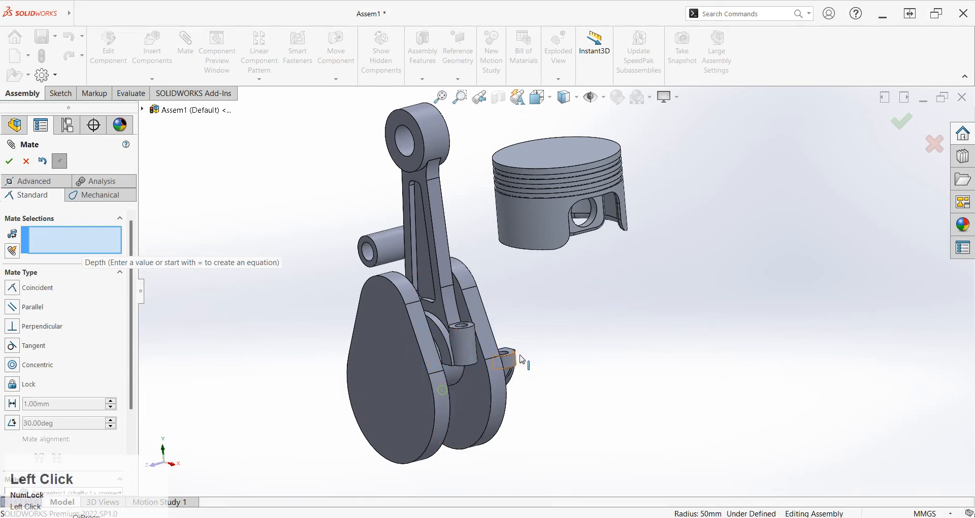
Step: Mate a bolt hole of the connecting rod bottom concentric with the matching bolt hole of the connecting rod top
{"action": "scroll", "coordinate": [519, 345], "scroll_direction": "down", "scroll_amount": 3}
{"action": "middle_click_drag", "start_coordinate": [519, 345], "coordinate": [510, 405]}
{"action": "scroll", "coordinate": [503, 360], "scroll_direction": "down", "scroll_amount": 5}
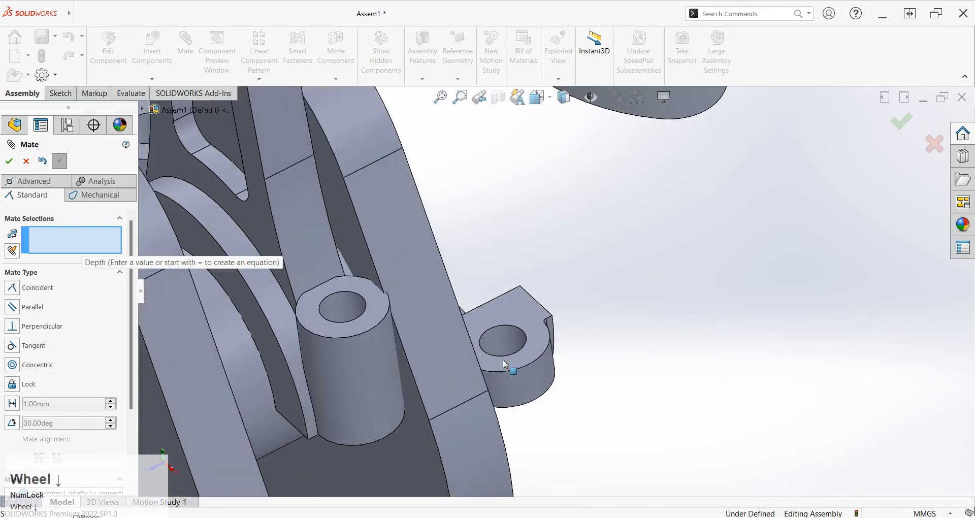
{"action": "left_click", "coordinate": [506, 349]}
{"action": "left_click", "coordinate": [367, 311]}
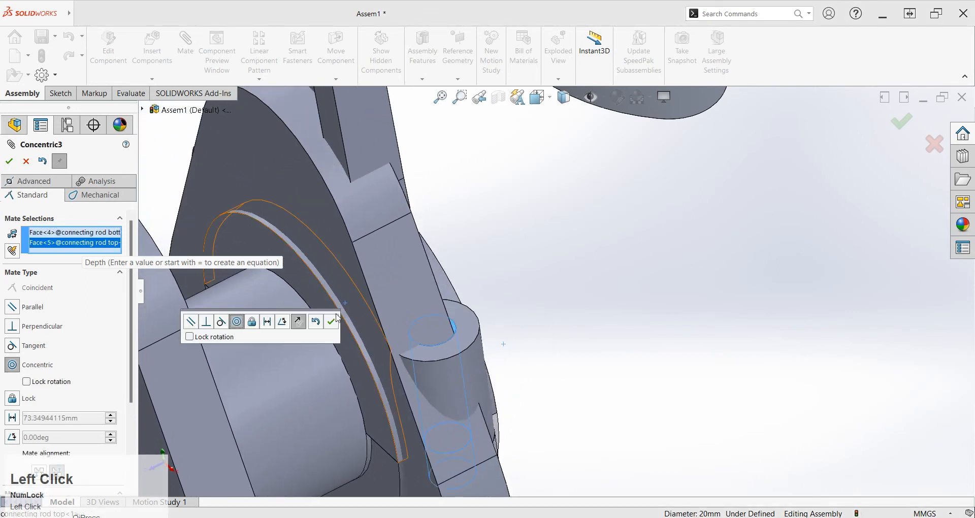
{"action": "left_click", "coordinate": [338, 322]}
Step: Slide the shaft along its axis clear of the joined connecting rod and finish the mating command
{"action": "scroll", "coordinate": [557, 283], "scroll_direction": "up", "scroll_amount": 6}
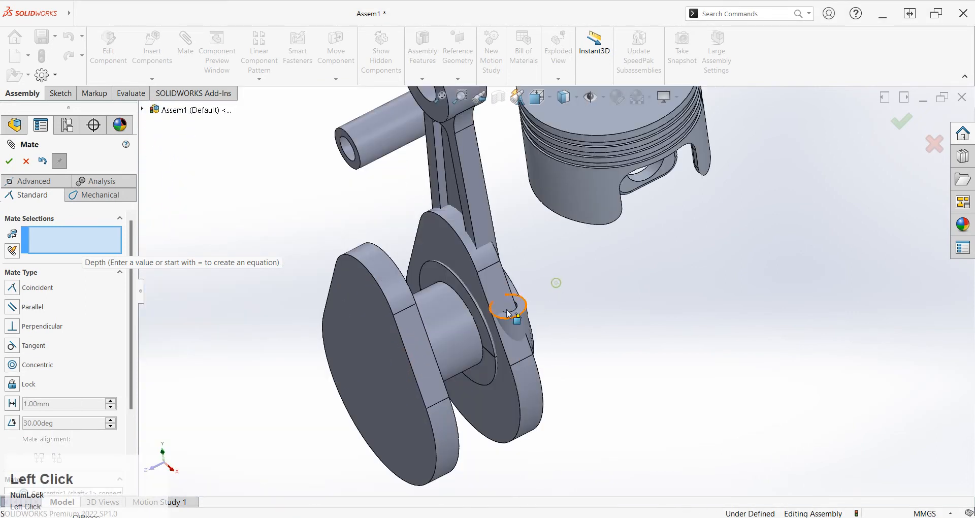
{"action": "left_click_drag", "start_coordinate": [446, 327], "coordinate": [253, 347]}
{"action": "middle_click_drag", "start_coordinate": [462, 365], "coordinate": [470, 306]}
{"action": "scroll", "coordinate": [470, 306], "scroll_direction": "up", "scroll_amount": 2}
{"action": "scroll", "coordinate": [470, 305], "scroll_direction": "up", "scroll_amount": 3}
{"action": "scroll", "coordinate": [505, 220], "scroll_direction": "down", "scroll_amount": 3}
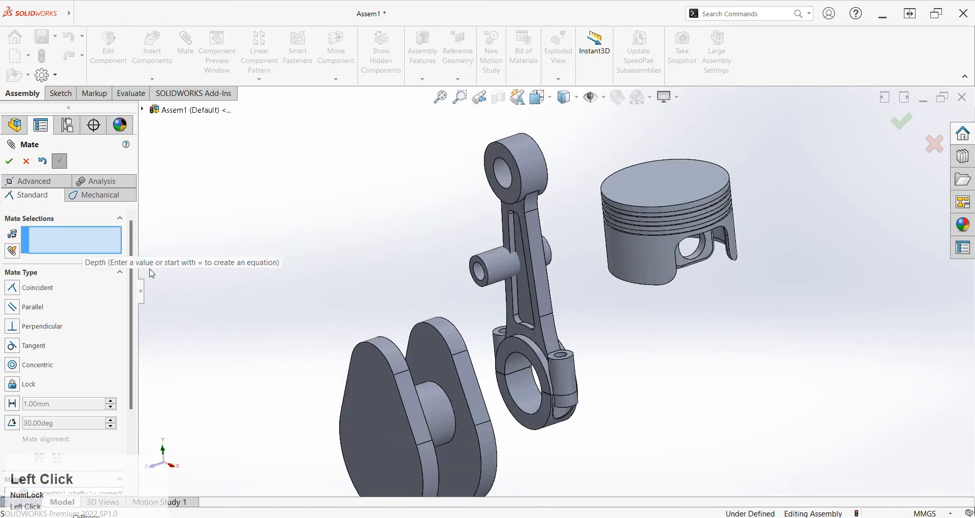
{"action": "left_click", "coordinate": [516, 306]}
{"action": "middle_click_drag", "start_coordinate": [516, 308], "coordinate": [500, 380]}
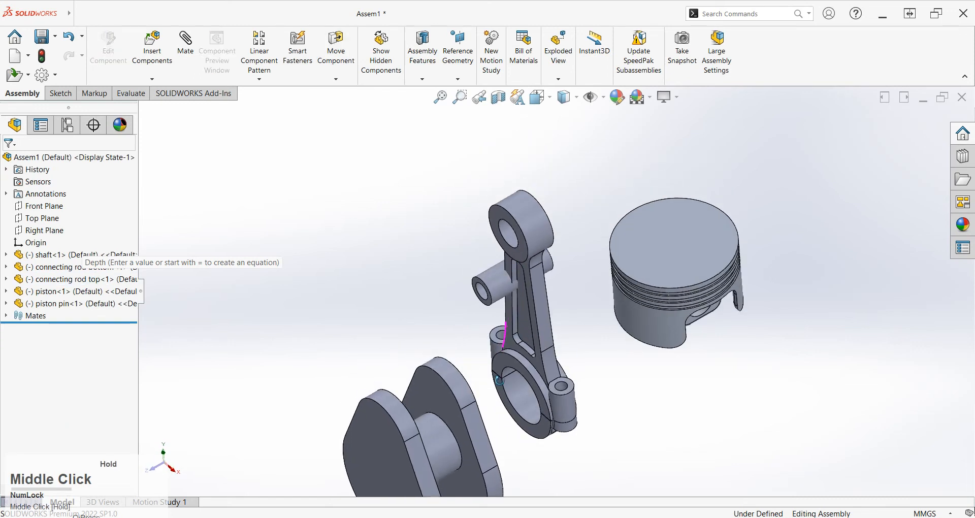
Step: Mate the second pair of bolt holes on the connecting rod top and bottom concentric
{"action": "left_click", "coordinate": [185, 43]}
{"action": "scroll", "coordinate": [484, 339], "scroll_direction": "down", "scroll_amount": 2}
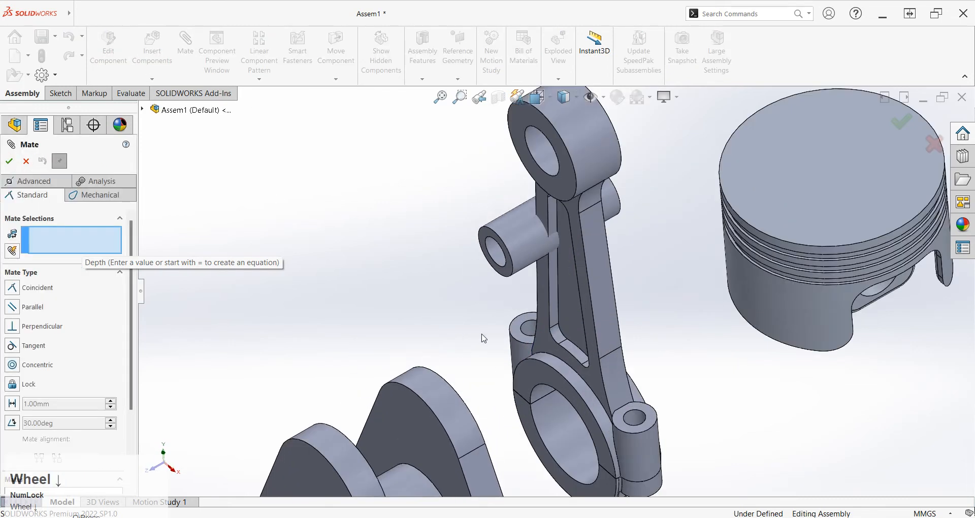
{"action": "middle_click_drag", "start_coordinate": [483, 339], "coordinate": [556, 365]}
{"action": "left_click", "coordinate": [559, 318]}
{"action": "middle_click_drag", "start_coordinate": [559, 319], "coordinate": [619, 357]}
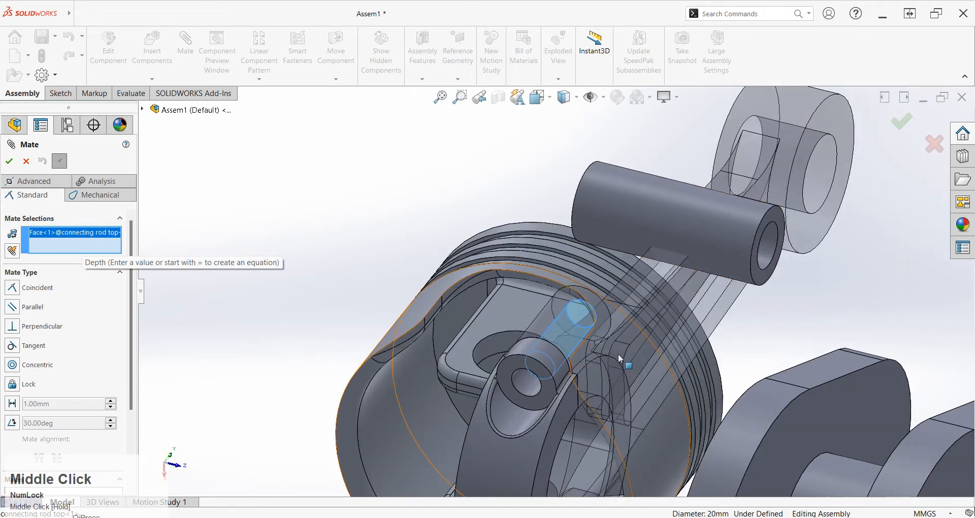
{"action": "left_click", "coordinate": [533, 387]}
{"action": "middle_click_drag", "start_coordinate": [537, 389], "coordinate": [430, 432]}
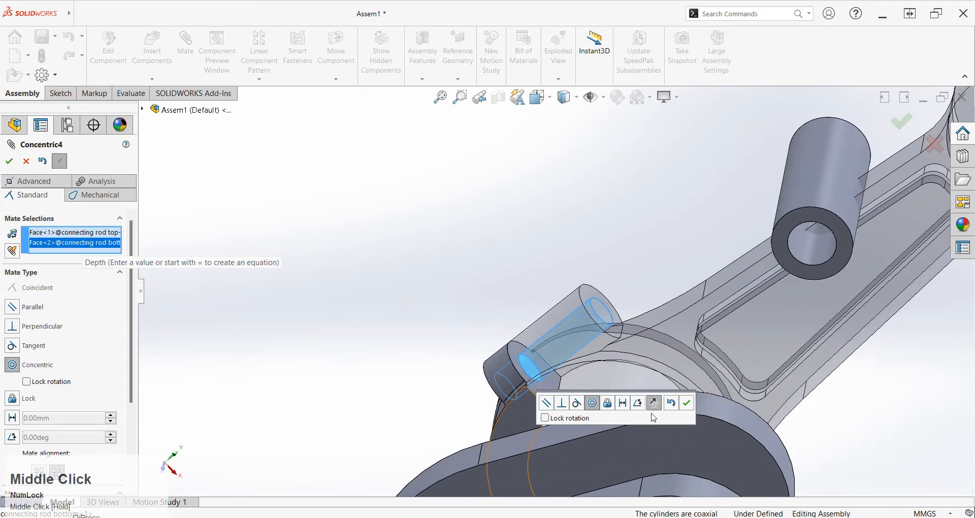
{"action": "left_click", "coordinate": [687, 404]}
Step: Mate the piston pin concentric with the connecting rod's small-end bore and slide it to protrude on both sides
{"action": "scroll", "coordinate": [588, 252], "scroll_direction": "up", "scroll_amount": 3}
{"action": "middle_click_drag", "start_coordinate": [665, 221], "coordinate": [555, 141]}
{"action": "scroll", "coordinate": [629, 209], "scroll_direction": "down", "scroll_amount": 3}
{"action": "middle_click_drag", "start_coordinate": [629, 209], "coordinate": [660, 291]}
{"action": "left_click", "coordinate": [659, 290]}
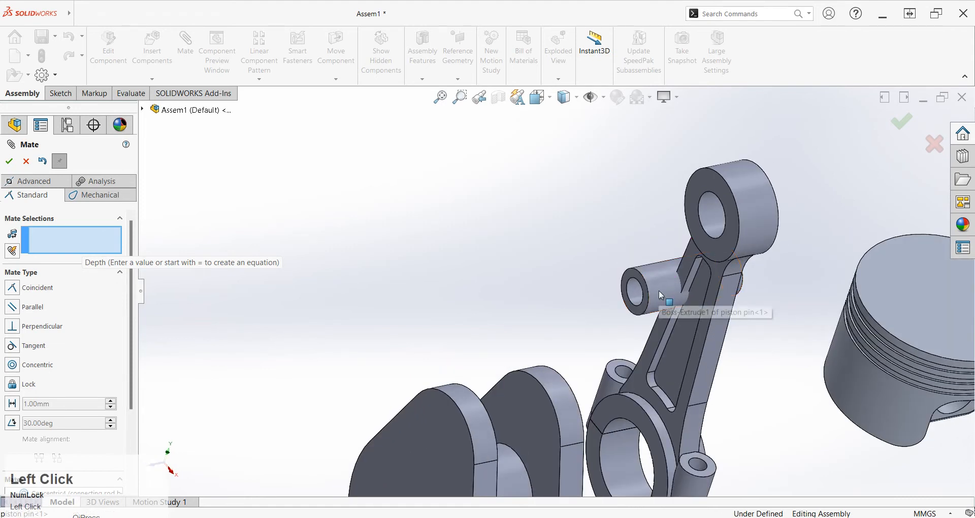
{"action": "left_click", "coordinate": [703, 212]}
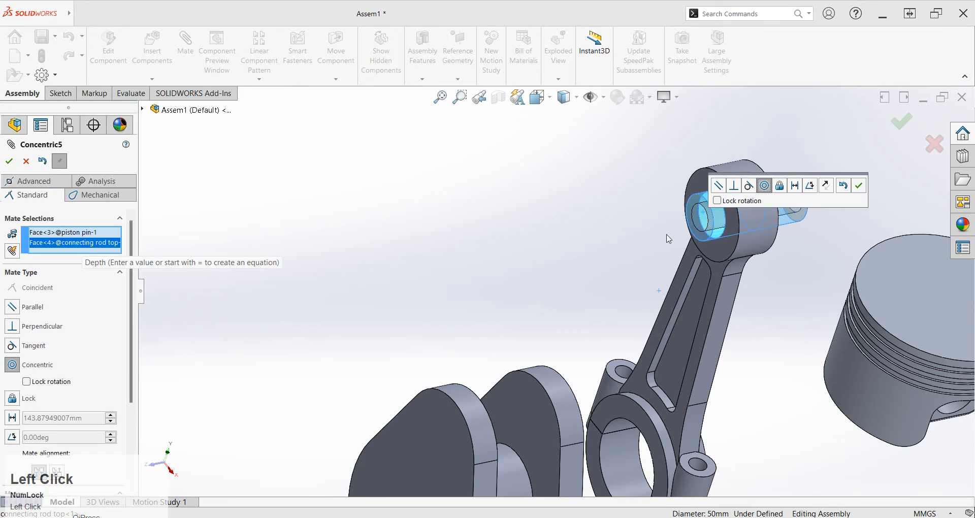
{"action": "left_click", "coordinate": [859, 186]}
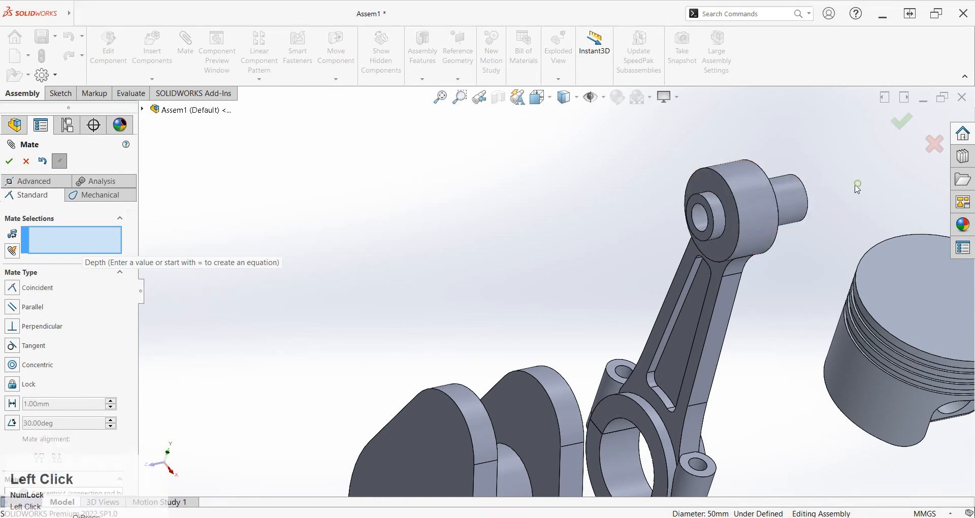
{"action": "left_click_drag", "start_coordinate": [795, 202], "coordinate": [767, 212]}
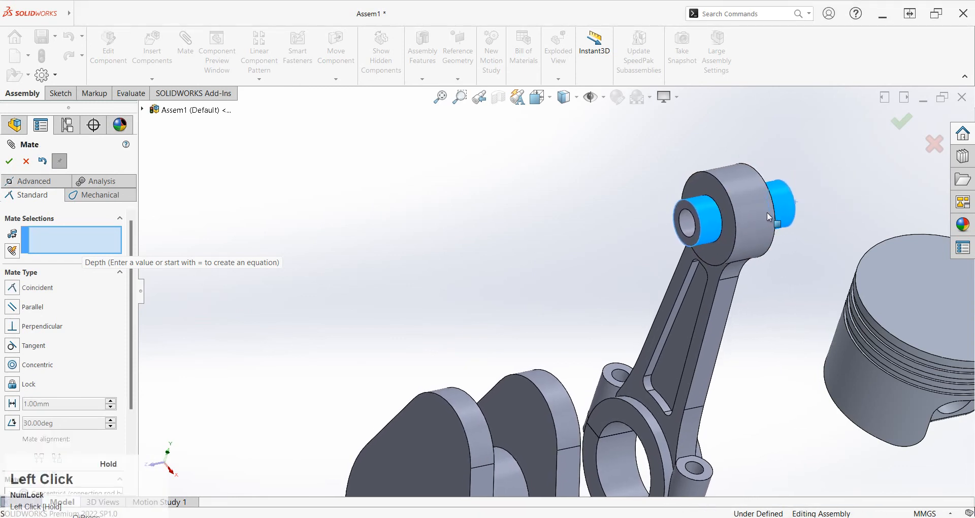
Step: Mate the piston's pin hole concentric with the outer face of the piston pin
{"action": "middle_click_drag", "start_coordinate": [769, 331], "coordinate": [806, 333]}
{"action": "scroll", "coordinate": [814, 337], "scroll_direction": "up", "scroll_amount": 4}
{"action": "scroll", "coordinate": [828, 349], "scroll_direction": "down", "scroll_amount": 4}
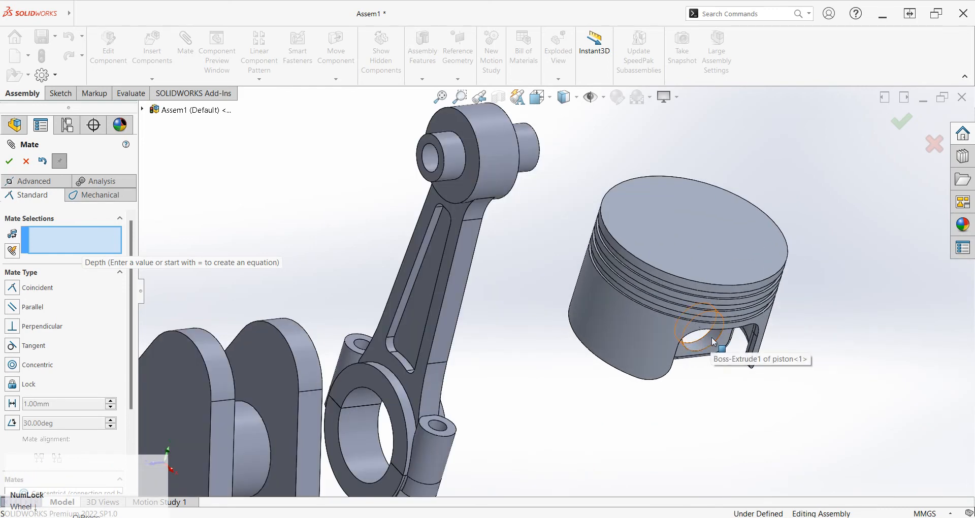
{"action": "left_click", "coordinate": [712, 337]}
{"action": "left_click", "coordinate": [454, 162]}
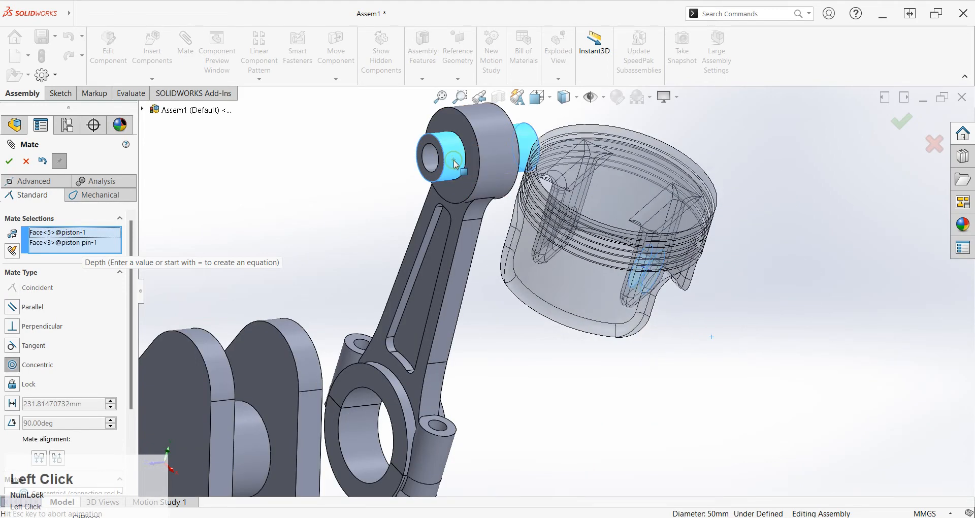
{"action": "left_click", "coordinate": [441, 135]}
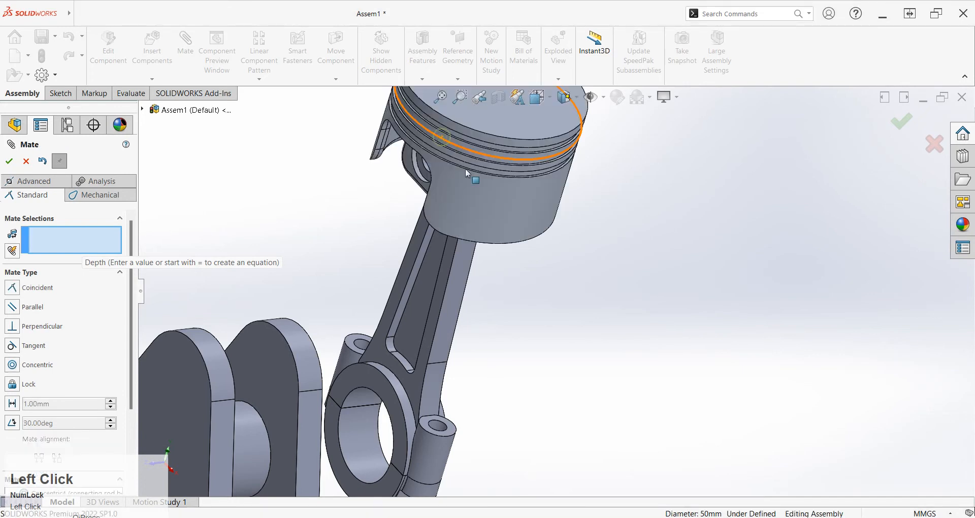
Step: Mate the piston pin's end face coincident with the outer face of the piston's pin boss and finish the mating command
{"action": "scroll", "coordinate": [562, 285], "scroll_direction": "up", "scroll_amount": 4}
{"action": "middle_click_drag", "start_coordinate": [561, 285], "coordinate": [579, 245]}
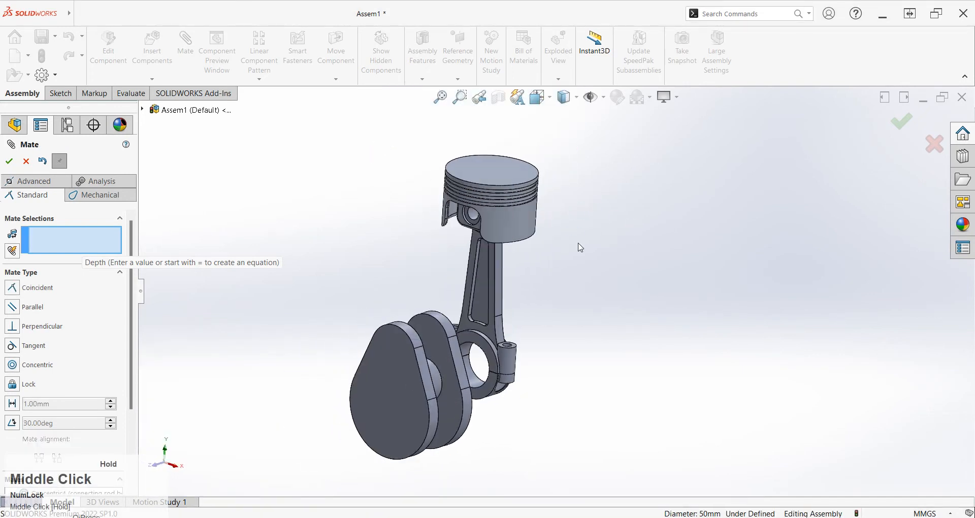
{"action": "scroll", "coordinate": [496, 224], "scroll_direction": "down", "scroll_amount": 5}
{"action": "left_click", "coordinate": [444, 247]}
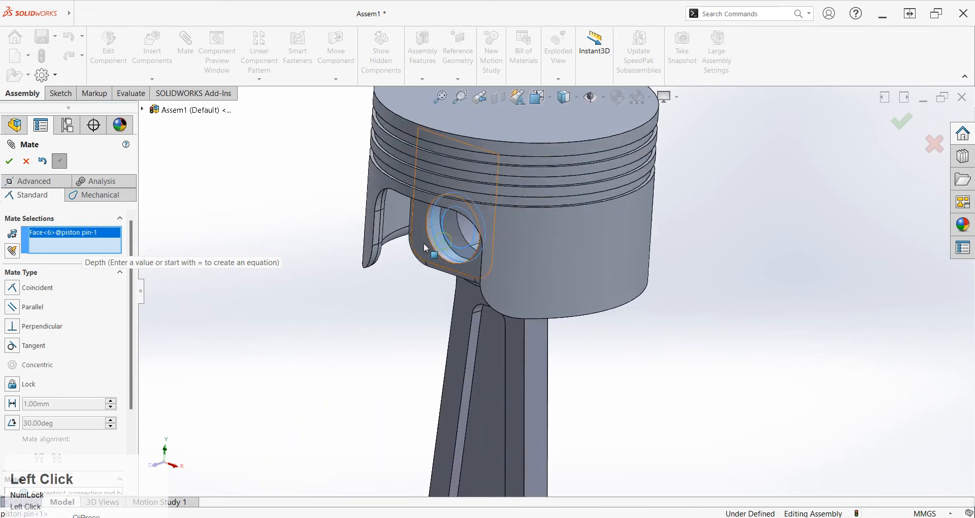
{"action": "left_click", "coordinate": [423, 243]}
{"action": "middle_click_drag", "start_coordinate": [475, 245], "coordinate": [442, 261]}
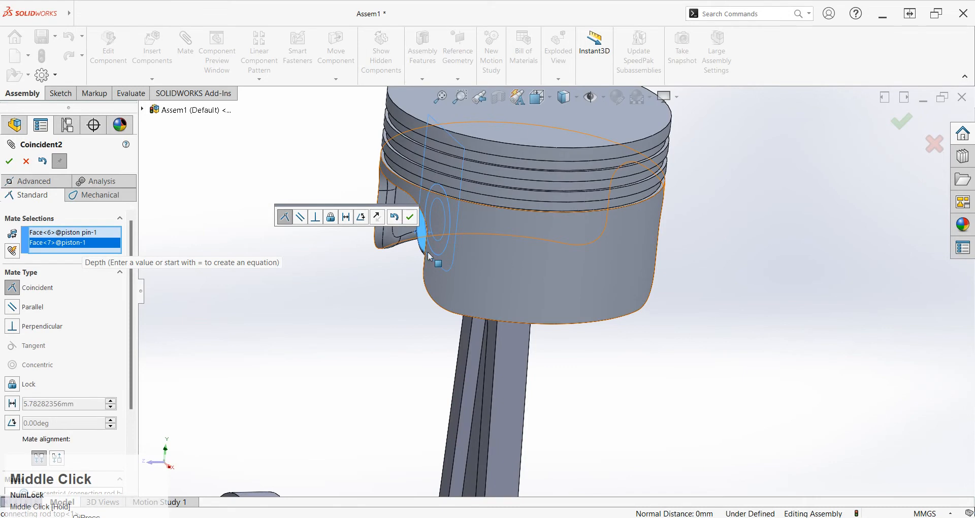
{"action": "left_click", "coordinate": [410, 218]}
{"action": "middle_click_drag", "start_coordinate": [406, 328], "coordinate": [418, 311]}
{"action": "scroll", "coordinate": [486, 282], "scroll_direction": "up", "scroll_amount": 3}
{"action": "scroll", "coordinate": [418, 310], "scroll_direction": "up", "scroll_amount": 1}
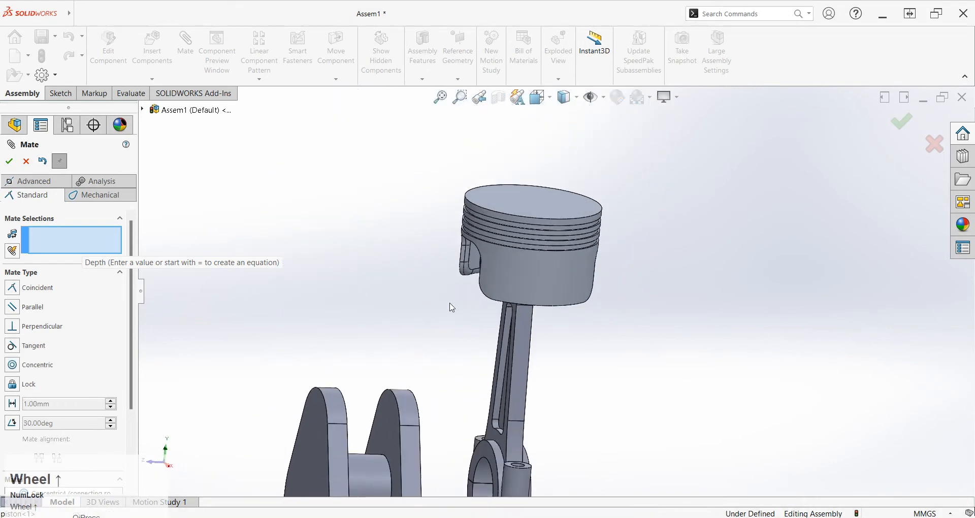
{"action": "scroll", "coordinate": [489, 315], "scroll_direction": "up", "scroll_amount": 1}
{"action": "scroll", "coordinate": [514, 386], "scroll_direction": "down", "scroll_amount": 3}
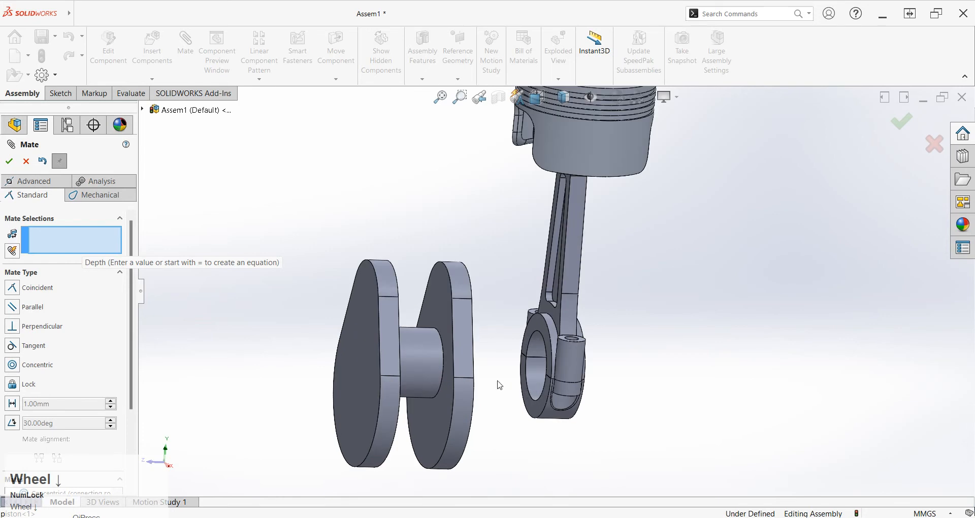
{"action": "left_click", "coordinate": [26, 161]}
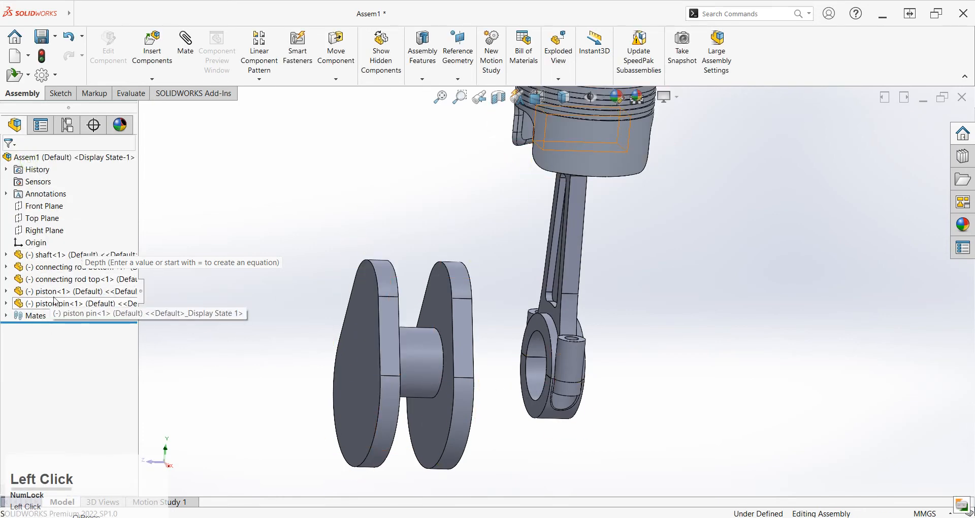
Step: Mate the shaft's Front Plane coincident with the assembly's Front Plane
{"action": "left_click", "coordinate": [5, 254]}
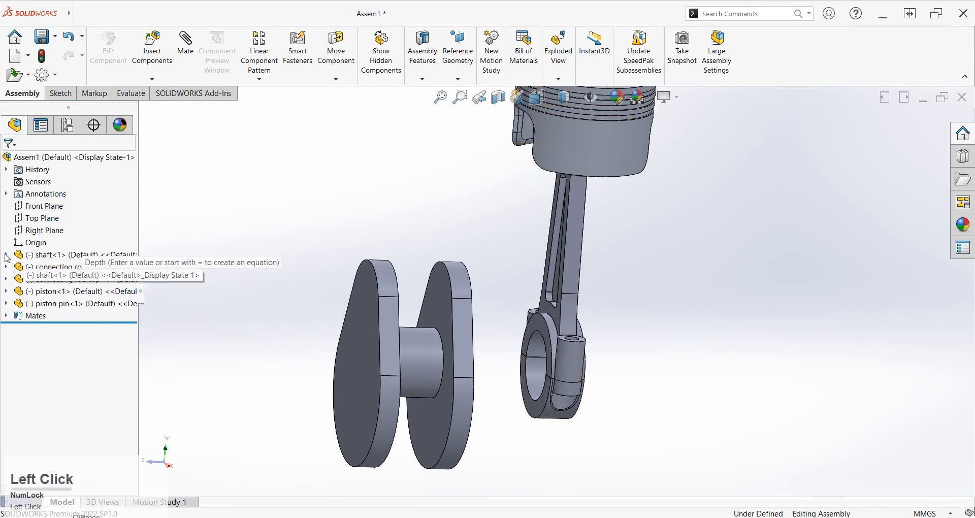
{"action": "left_click", "coordinate": [56, 343]}
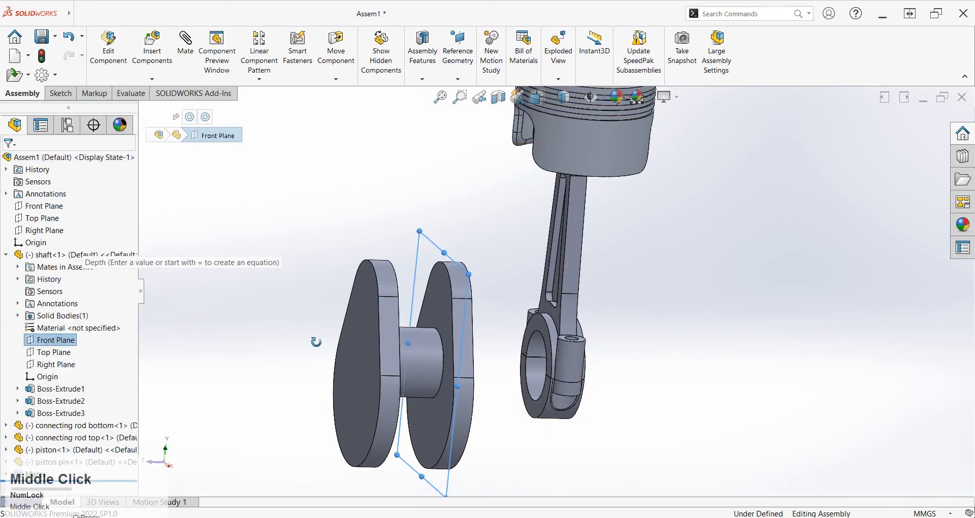
{"action": "middle_click_drag", "start_coordinate": [323, 346], "coordinate": [303, 342]}
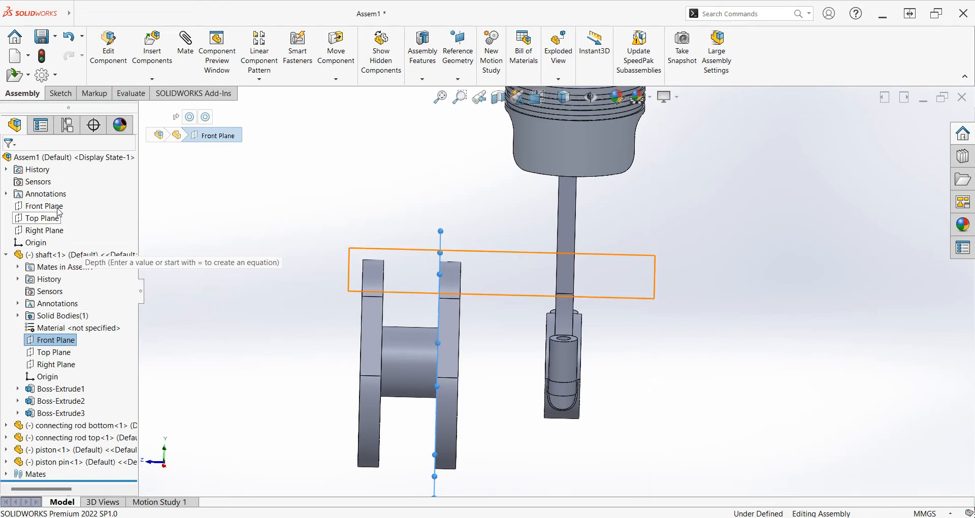
{"action": "key", "text": "ctrl"}
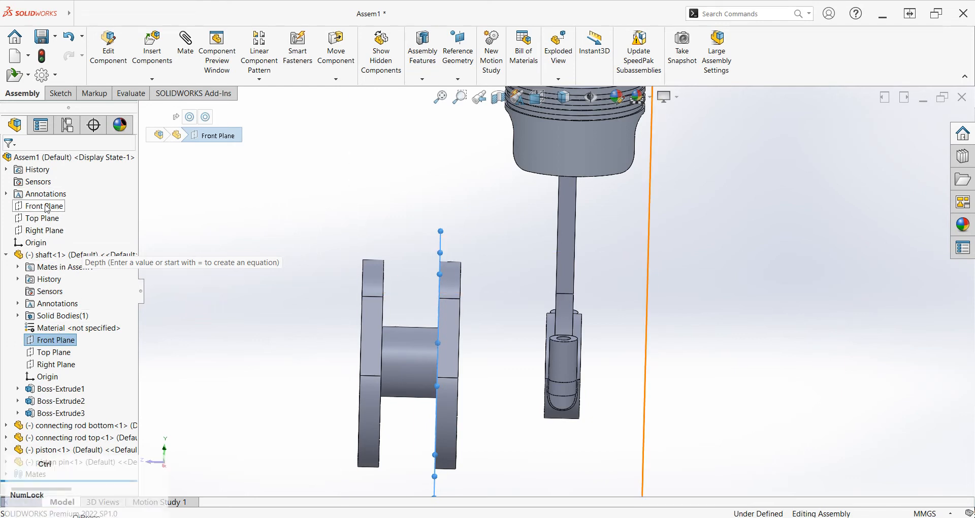
{"action": "left_click", "coordinate": [47, 208], "text": "ctrl"}
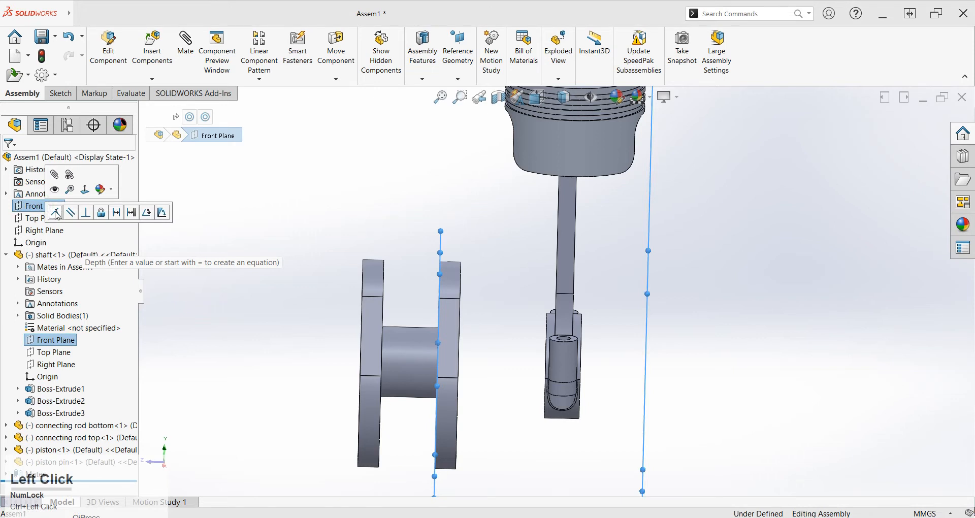
{"action": "left_click", "coordinate": [55, 213]}
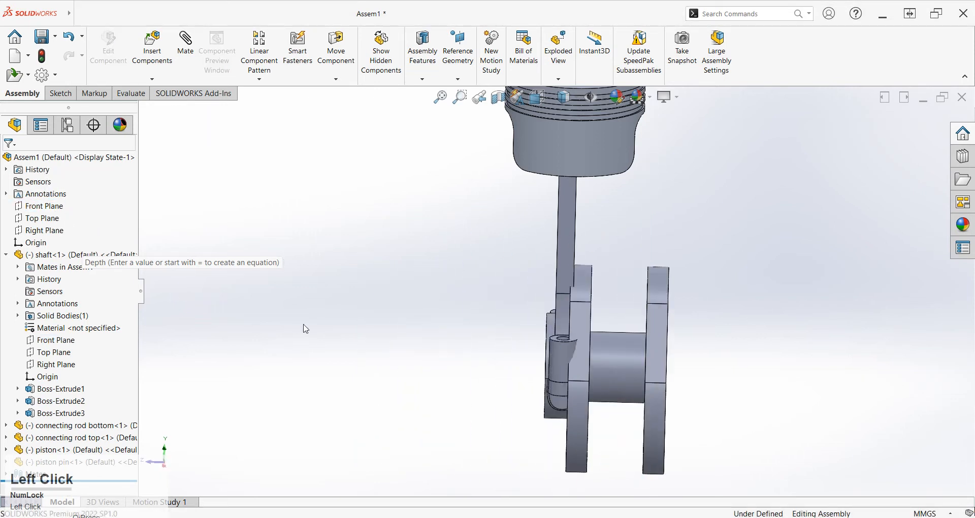
{"action": "middle_click_drag", "start_coordinate": [396, 328], "coordinate": [451, 344]}
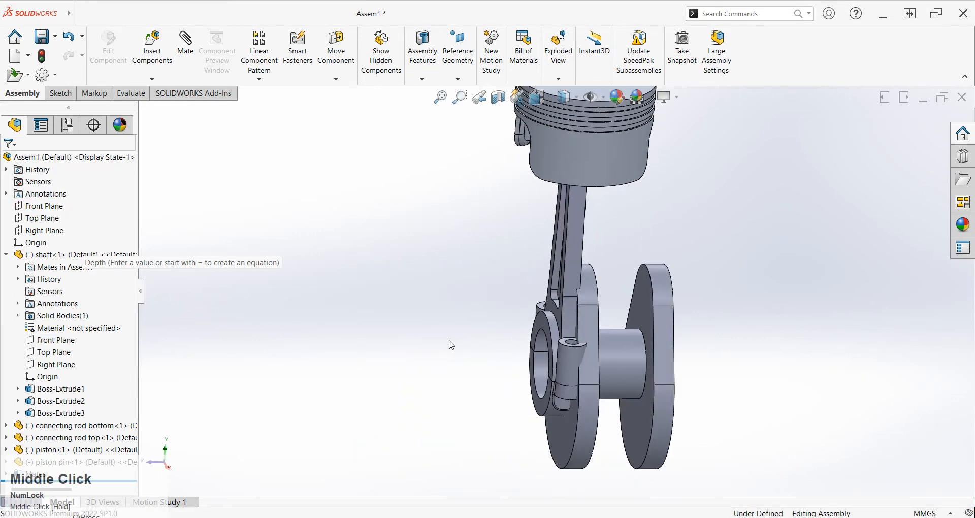
Step: Start an advanced Width mate using the two side faces of the connecting rod's big end as the width selections
{"action": "left_click", "coordinate": [187, 53]}
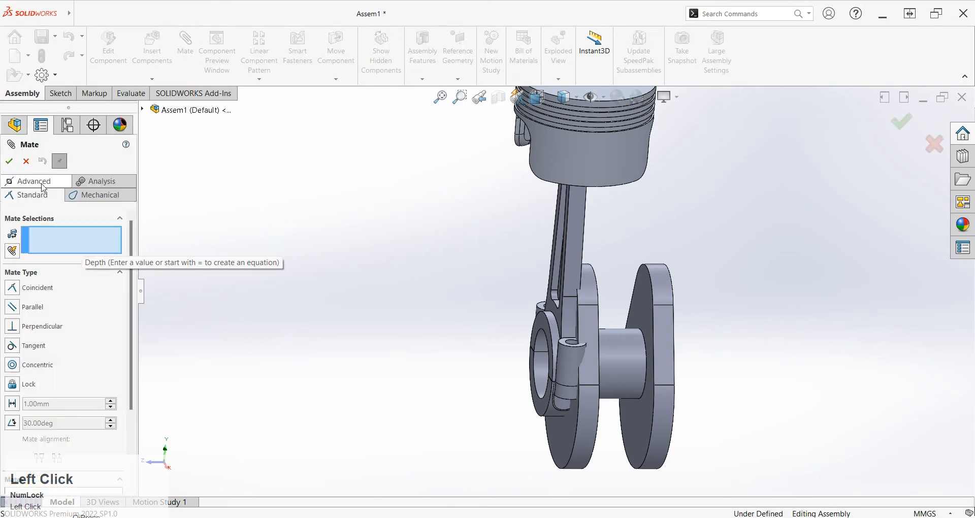
{"action": "left_click", "coordinate": [42, 186]}
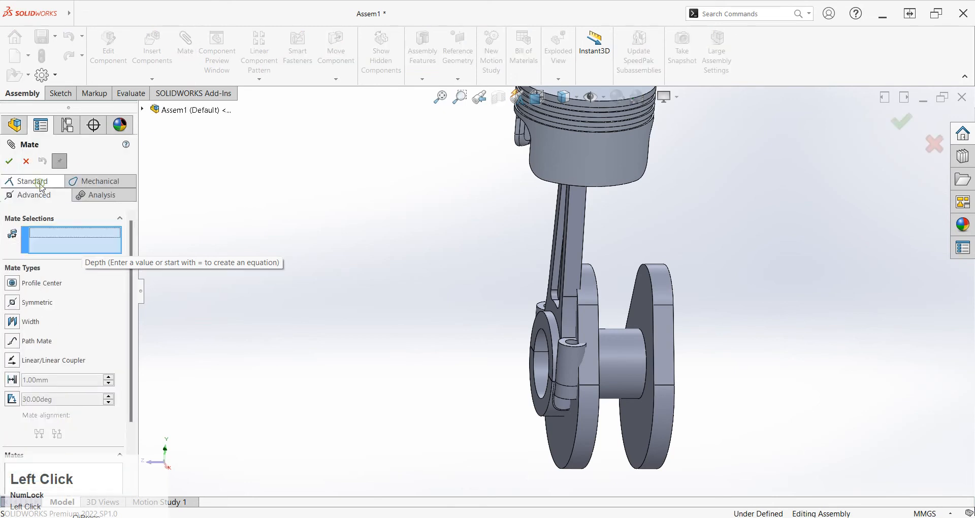
{"action": "left_click", "coordinate": [12, 322]}
{"action": "scroll", "coordinate": [503, 338], "scroll_direction": "down", "scroll_amount": 2}
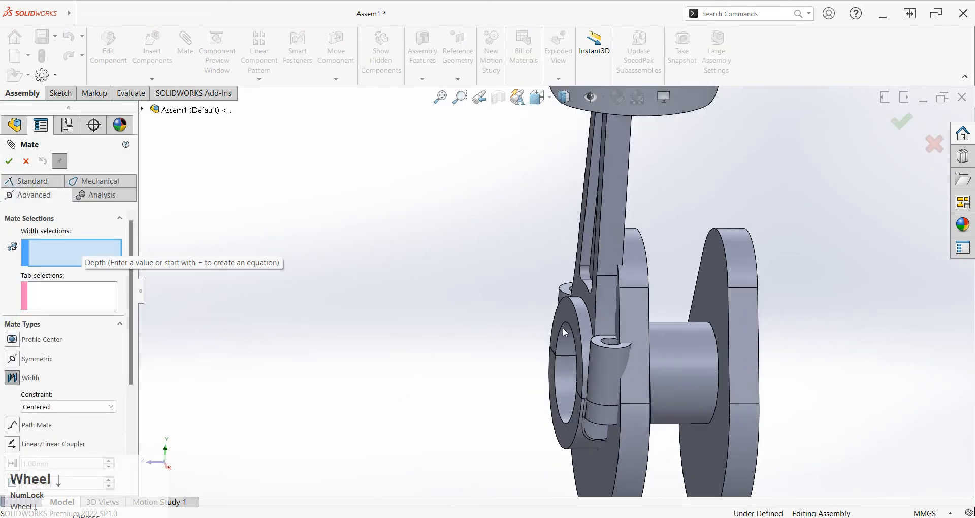
{"action": "left_click", "coordinate": [567, 319]}
{"action": "middle_click_drag", "start_coordinate": [567, 320], "coordinate": [521, 325]}
{"action": "left_click_drag", "start_coordinate": [539, 240], "coordinate": [426, 255]}
{"action": "left_click", "coordinate": [500, 341]}
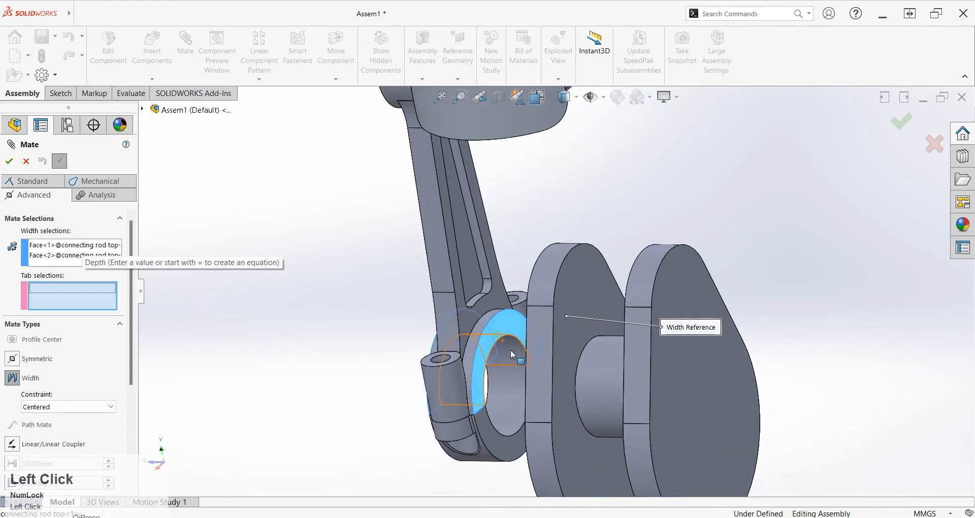
Step: Set the two shaft webs' faces as tab selections and confirm the Centered width mate
{"action": "middle_click_drag", "start_coordinate": [512, 353], "coordinate": [531, 367]}
{"action": "left_click", "coordinate": [586, 336]}
{"action": "middle_click_drag", "start_coordinate": [616, 346], "coordinate": [679, 350]}
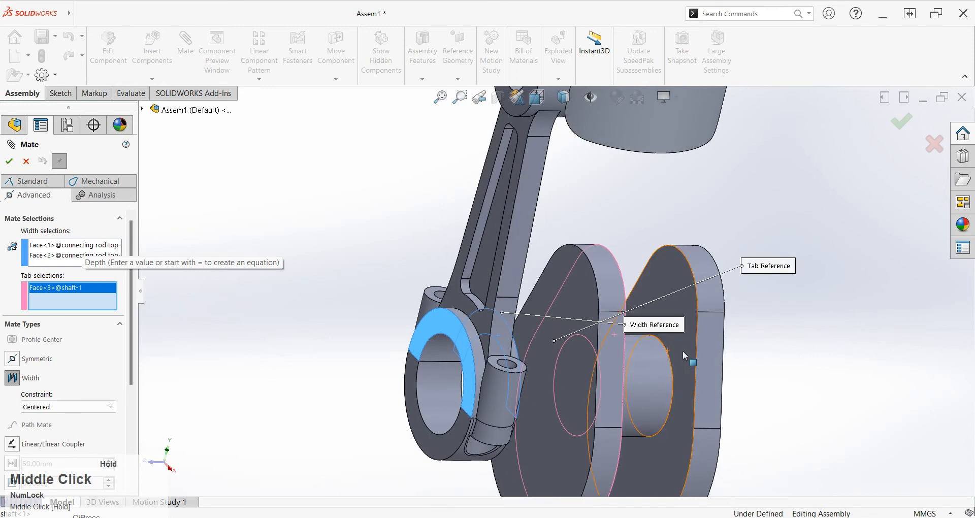
{"action": "left_click", "coordinate": [684, 352]}
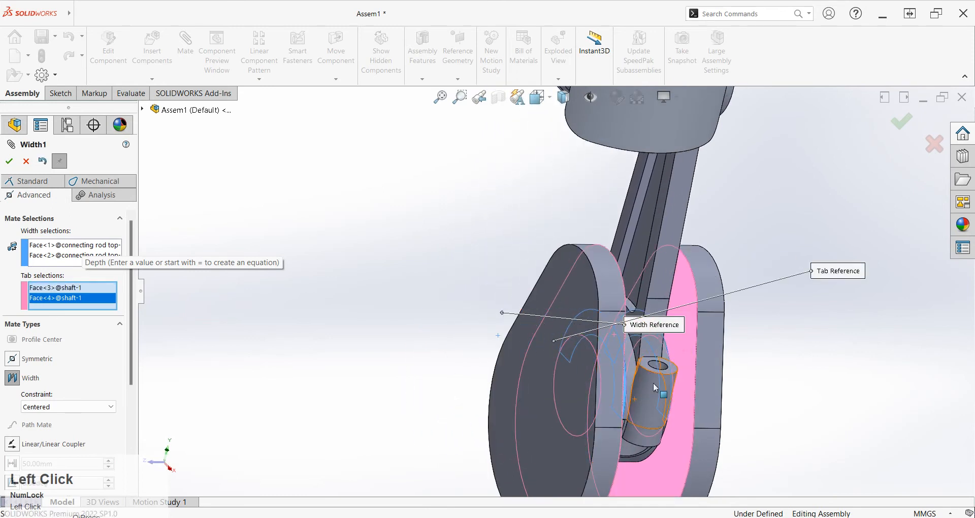
{"action": "left_click", "coordinate": [9, 161]}
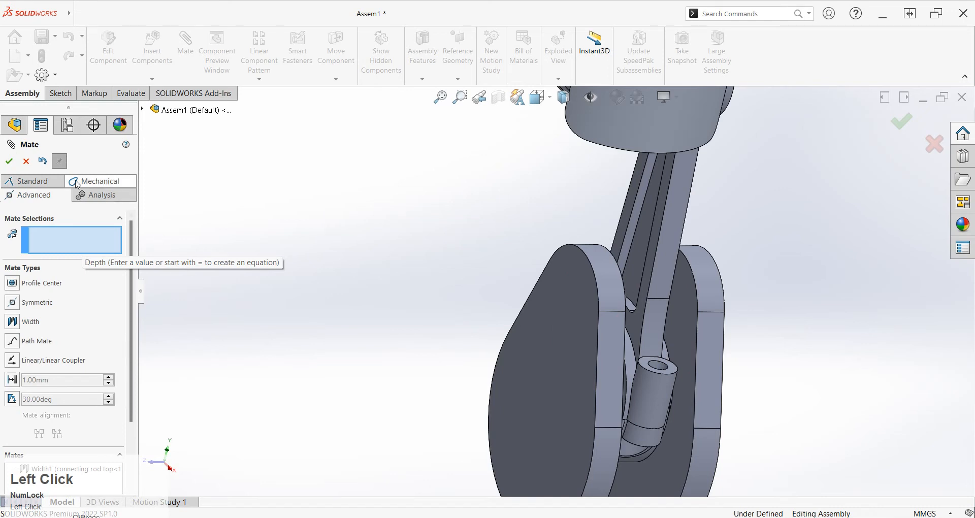
{"action": "left_click", "coordinate": [10, 161]}
Step: Slide the piston along the pin axis until it is clear of the connecting rod's small end
{"action": "scroll", "coordinate": [403, 263], "scroll_direction": "up", "scroll_amount": 2}
{"action": "middle_click_drag", "start_coordinate": [403, 264], "coordinate": [559, 213]}
{"action": "scroll", "coordinate": [564, 211], "scroll_direction": "down", "scroll_amount": 3}
{"action": "left_click", "coordinate": [598, 274]}
{"action": "left_click_drag", "start_coordinate": [598, 274], "coordinate": [527, 270]}
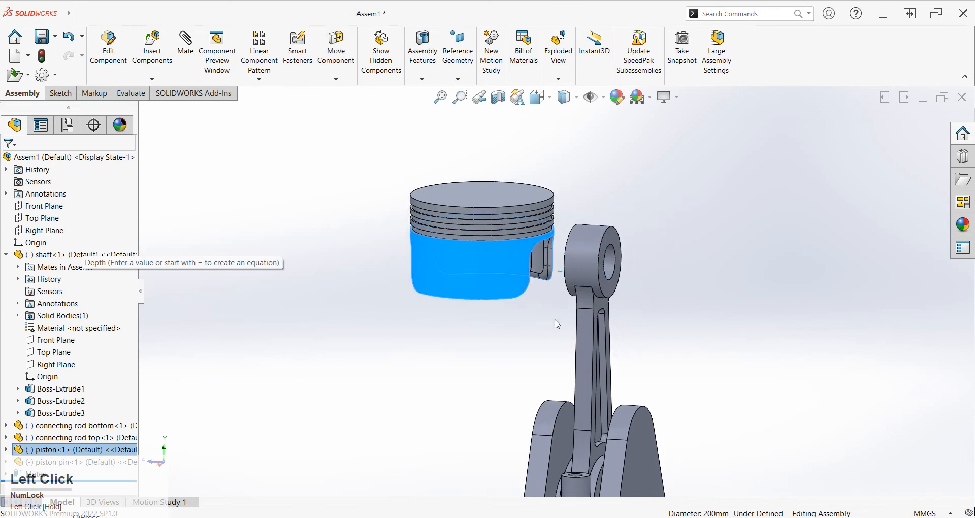
{"action": "middle_click", "coordinate": [555, 321]}
Step: Start another Width mate using both side faces of the connecting rod's small end as the width selections
{"action": "left_click", "coordinate": [186, 39]}
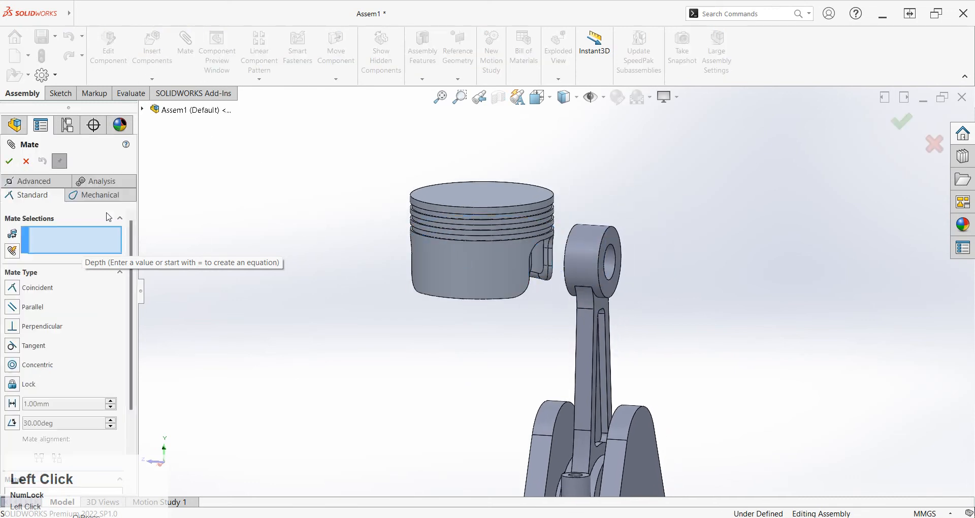
{"action": "scroll", "coordinate": [595, 269], "scroll_direction": "down", "scroll_amount": 3}
{"action": "left_click", "coordinate": [610, 282]}
{"action": "middle_click_drag", "start_coordinate": [610, 282], "coordinate": [659, 303]}
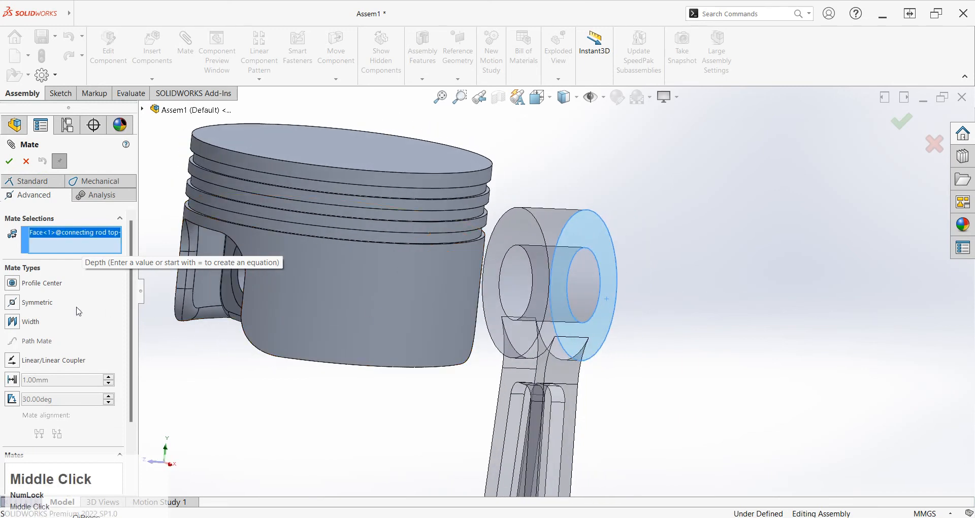
{"action": "left_click", "coordinate": [24, 321]}
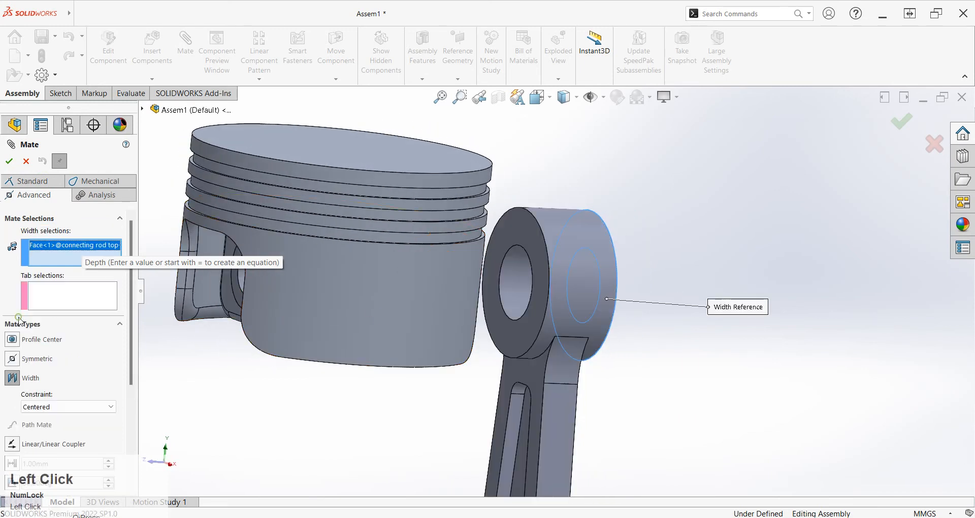
{"action": "left_click", "coordinate": [512, 328]}
Step: Set the outer faces of the piston's two pin bosses as tab selections and confirm the Centered width mate
{"action": "scroll", "coordinate": [511, 326], "scroll_direction": "up", "scroll_amount": 2}
{"action": "scroll", "coordinate": [376, 282], "scroll_direction": "down", "scroll_amount": 4}
{"action": "middle_click_drag", "start_coordinate": [376, 282], "coordinate": [502, 301]}
{"action": "left_click", "coordinate": [446, 308]}
{"action": "left_click", "coordinate": [596, 251]}
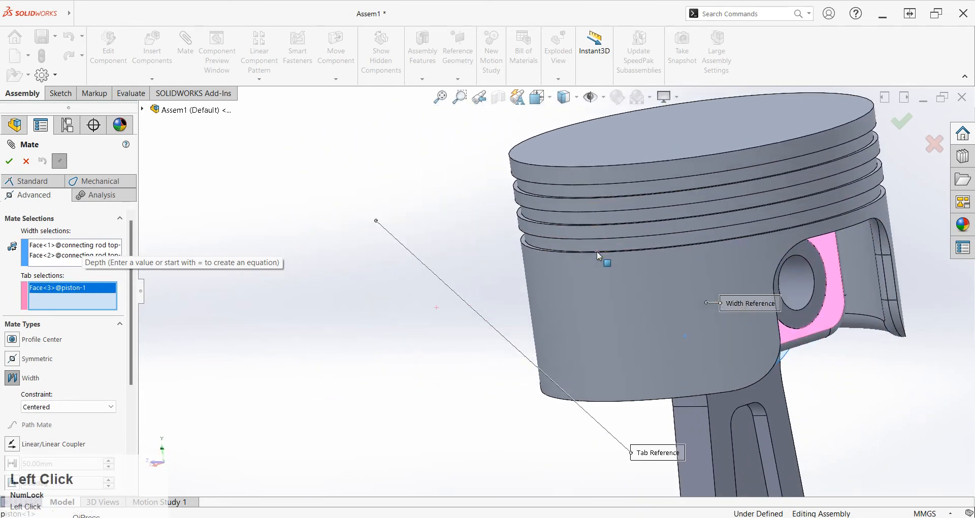
{"action": "scroll", "coordinate": [596, 252], "scroll_direction": "up", "scroll_amount": 2}
{"action": "middle_click_drag", "start_coordinate": [562, 229], "coordinate": [609, 232]}
{"action": "scroll", "coordinate": [609, 233], "scroll_direction": "up", "scroll_amount": 2}
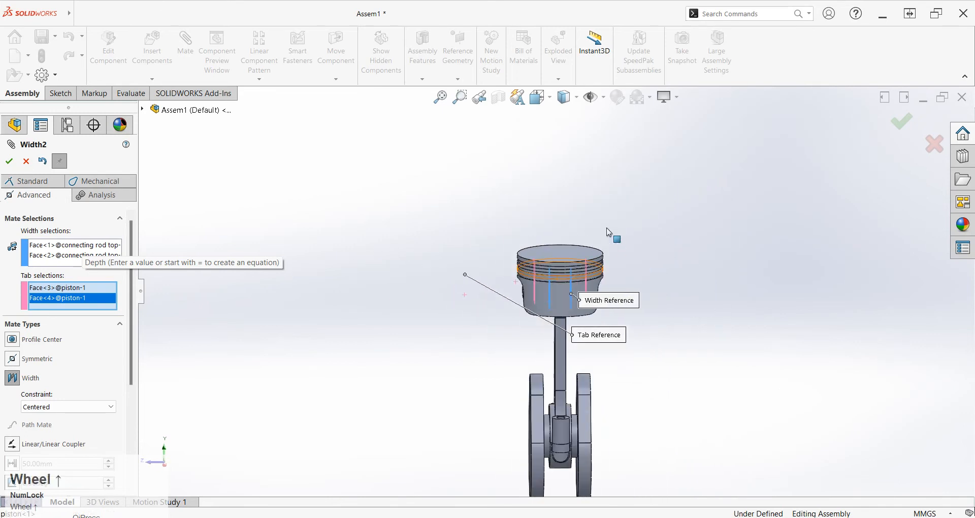
{"action": "left_click", "coordinate": [10, 162]}
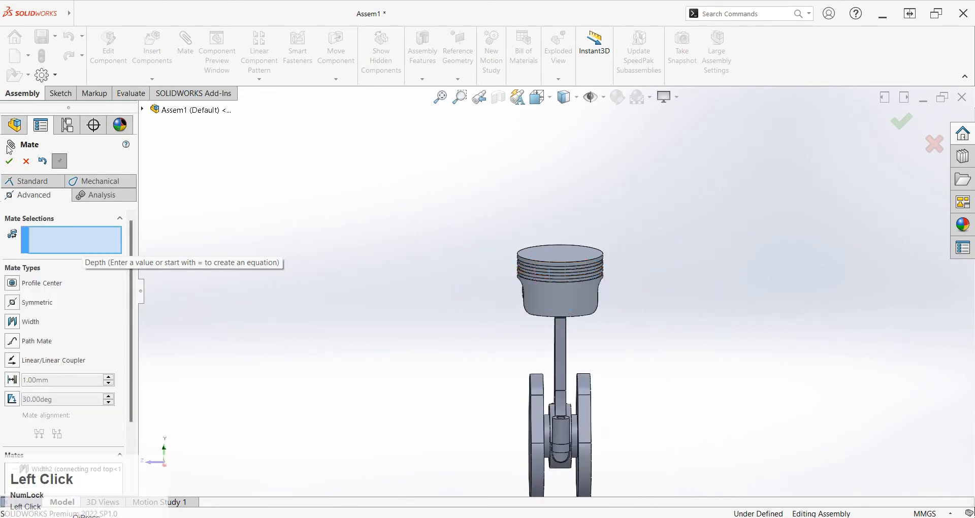
{"action": "left_click", "coordinate": [10, 162]}
Step: Move the shaft by hand to check how the connecting rod and piston follow
{"action": "scroll", "coordinate": [505, 420], "scroll_direction": "down", "scroll_amount": 3}
{"action": "middle_click_drag", "start_coordinate": [505, 420], "coordinate": [569, 361]}
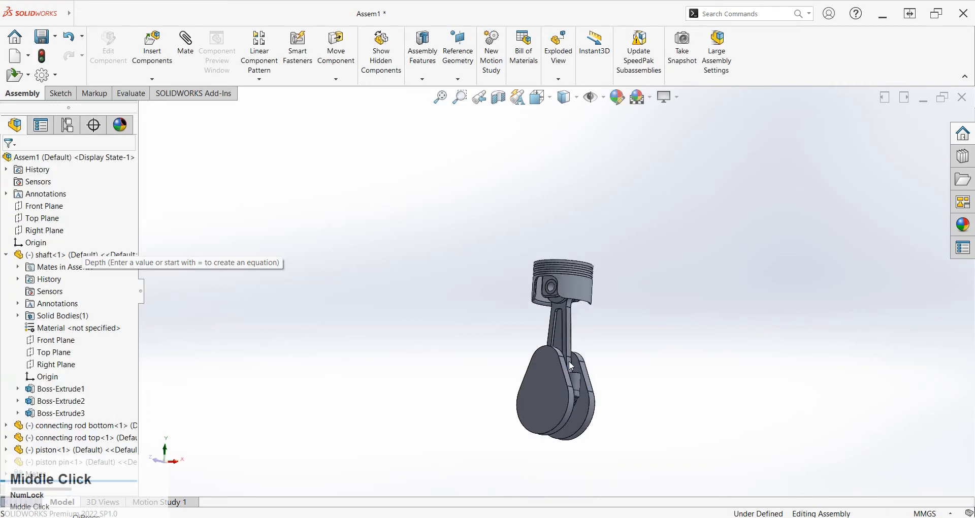
{"action": "left_click", "coordinate": [517, 408]}
{"action": "left_click_drag", "start_coordinate": [517, 408], "coordinate": [488, 347]}
{"action": "left_click", "coordinate": [448, 352]}
{"action": "mouse_move", "coordinate": [449, 357]}
{"action": "middle_mouse_down"}
{"action": "mouse_move", "coordinate": [513, 342]}
{"action": "mouse_move", "coordinate": [447, 350]}
{"action": "middle_mouse_up"}
{"action": "scroll", "coordinate": [514, 342], "scroll_direction": "up", "scroll_amount": 3}
{"action": "left_click", "coordinate": [425, 351]}
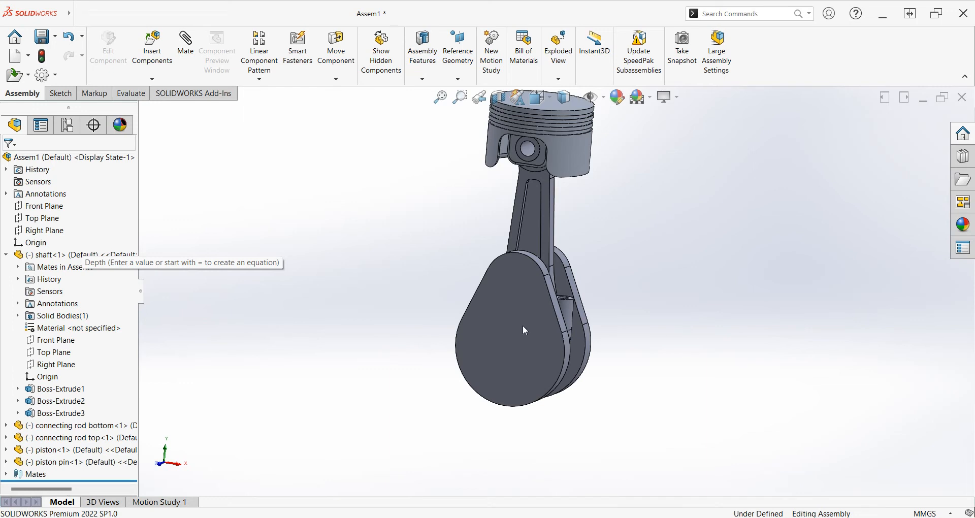
Step: Sketch a point at the origin on the assembly's Front Plane and exit the sketch
{"action": "left_click", "coordinate": [68, 92]}
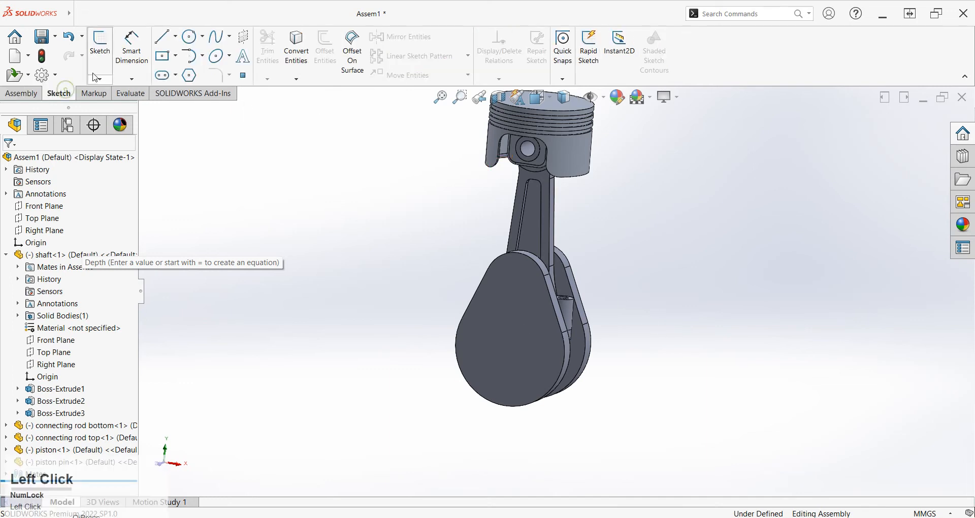
{"action": "left_click", "coordinate": [103, 49]}
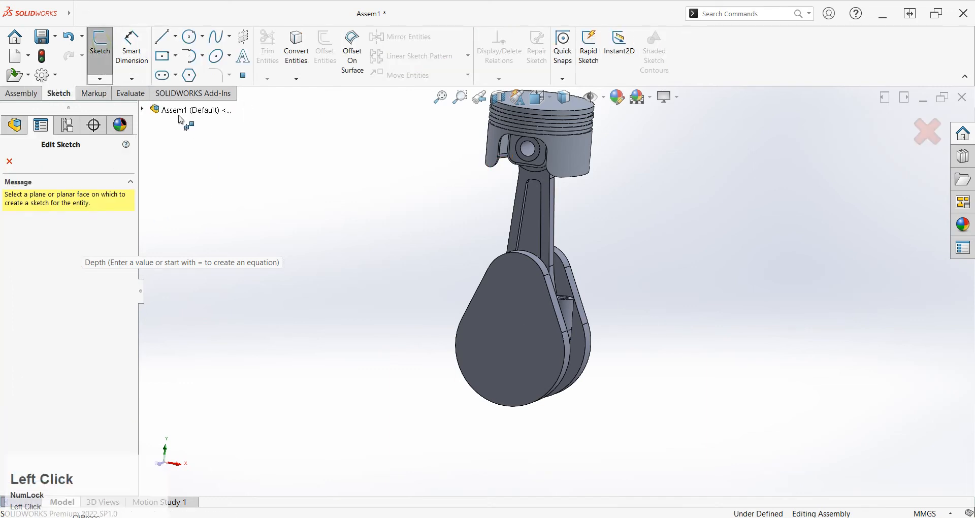
{"action": "left_click", "coordinate": [143, 109]}
{"action": "left_click", "coordinate": [184, 159]}
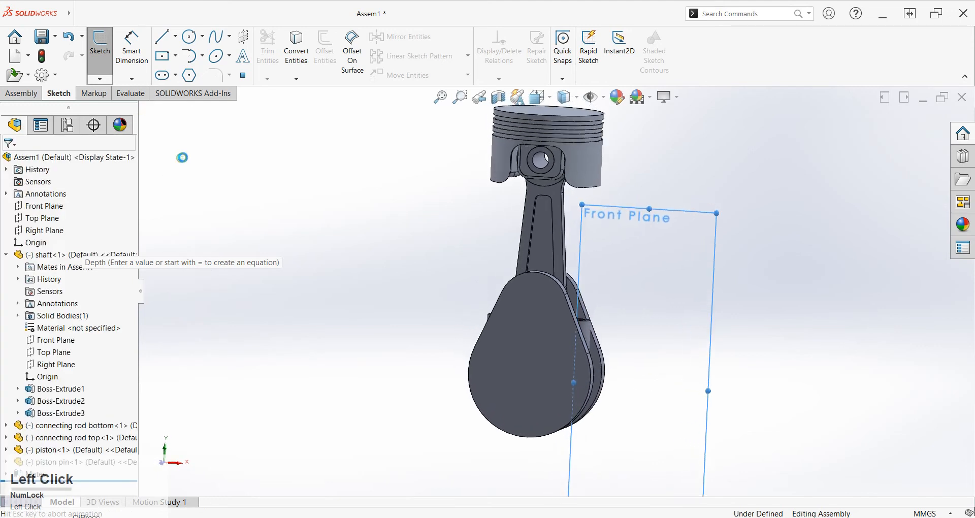
{"action": "scroll", "coordinate": [692, 385], "scroll_direction": "down", "scroll_amount": 3}
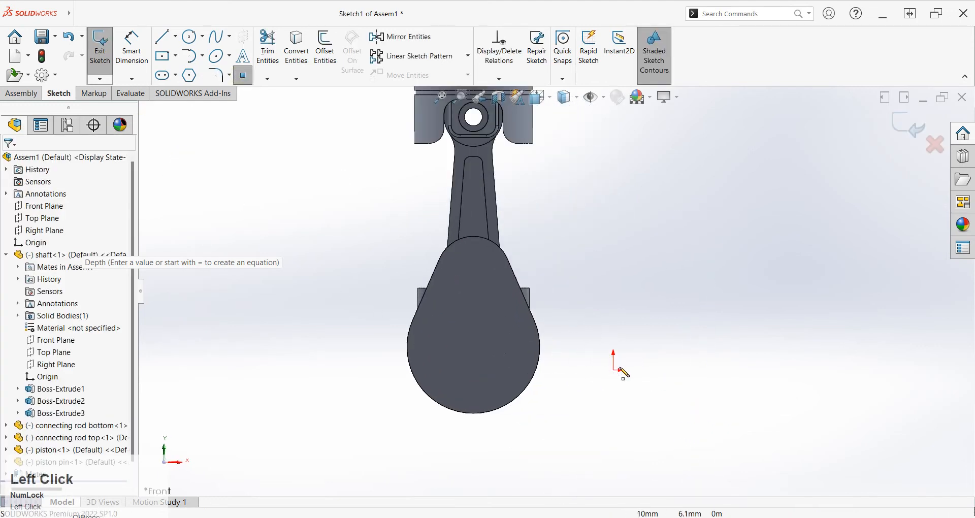
{"action": "left_click", "coordinate": [614, 370]}
{"action": "left_click", "coordinate": [915, 125]}
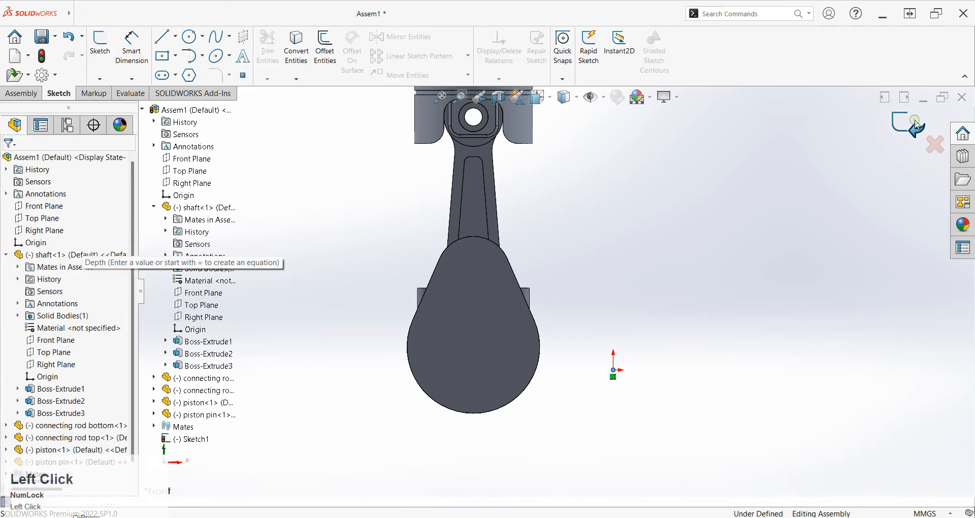
{"action": "left_click", "coordinate": [651, 343]}
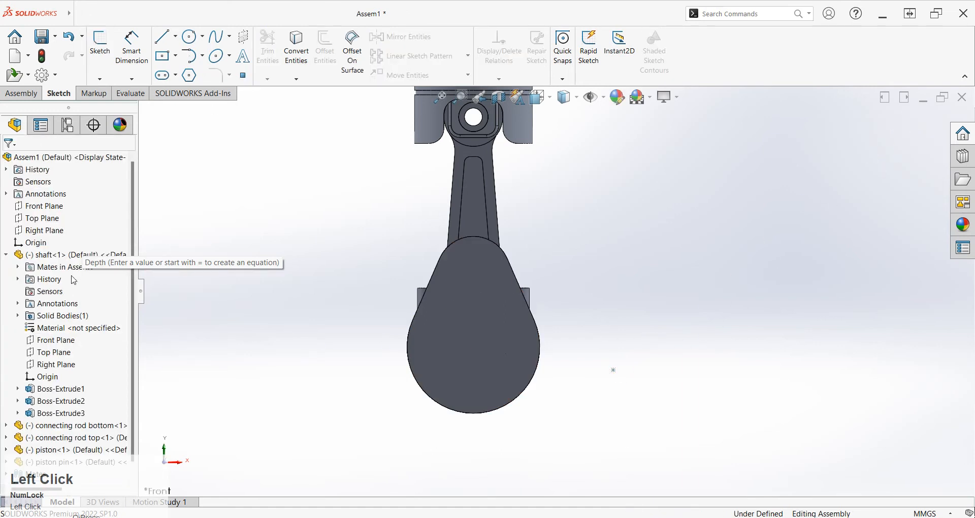
Step: Mate the shaft's origin coincident with the sketched point at the assembly origin
{"action": "left_click", "coordinate": [46, 379]}
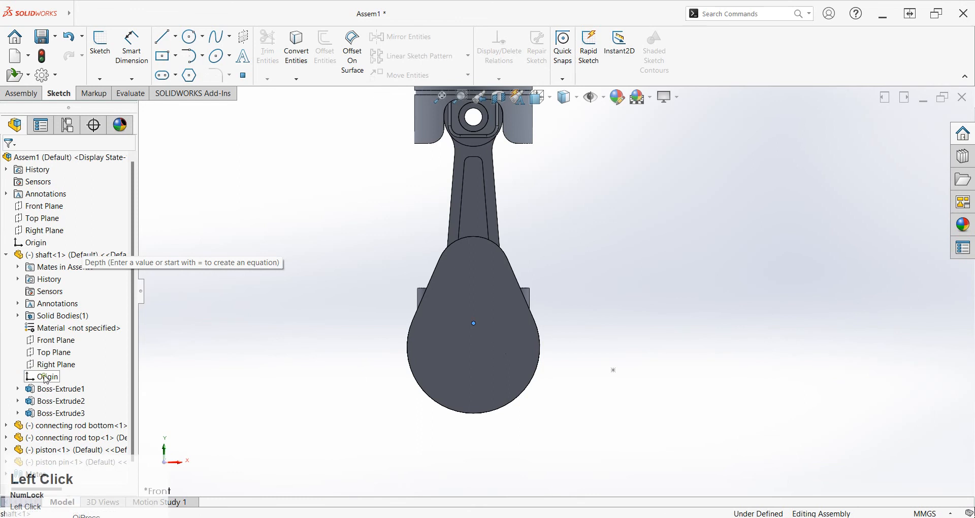
{"action": "left_click", "coordinate": [614, 370], "text": "ctrl"}
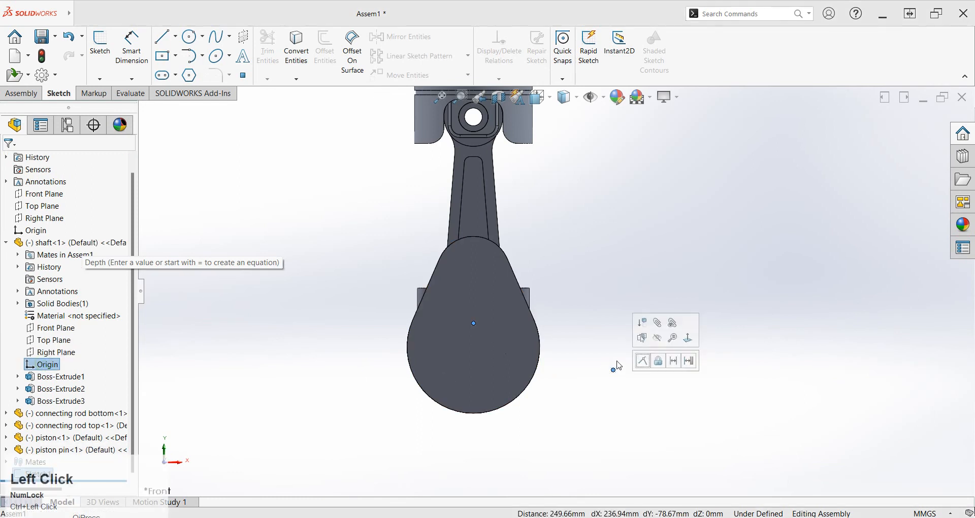
{"action": "left_click", "coordinate": [650, 365]}
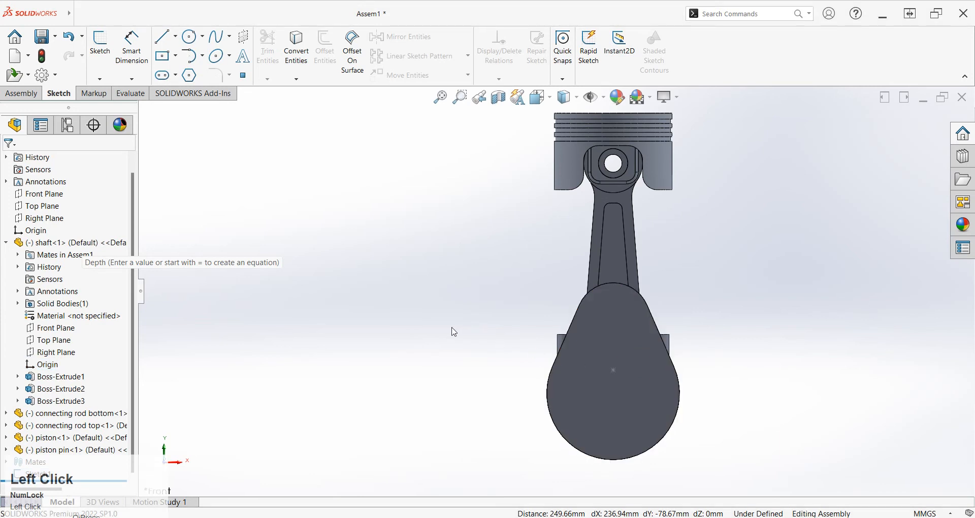
Step: Swing the shaft around its fixed point and inspect the linkage from several angles to check the movement
{"action": "left_click_drag", "start_coordinate": [615, 316], "coordinate": [483, 385]}
{"action": "middle_click_drag", "start_coordinate": [483, 386], "coordinate": [604, 463]}
{"action": "scroll", "coordinate": [604, 462], "scroll_direction": "down", "scroll_amount": 3}
{"action": "left_click_drag", "start_coordinate": [590, 440], "coordinate": [674, 380]}
{"action": "left_click_drag", "start_coordinate": [576, 309], "coordinate": [559, 288]}
{"action": "left_click", "coordinate": [440, 269]}
{"action": "scroll", "coordinate": [468, 291], "scroll_direction": "up", "scroll_amount": 1}
{"action": "middle_click_drag", "start_coordinate": [471, 292], "coordinate": [398, 197]}
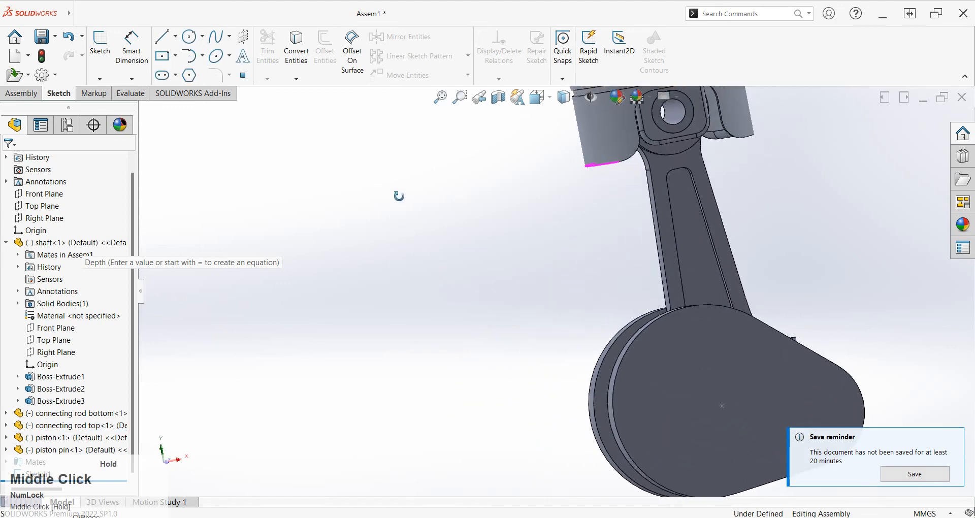
{"action": "scroll", "coordinate": [562, 300], "scroll_direction": "up", "scroll_amount": 5}
{"action": "middle_click_drag", "start_coordinate": [588, 340], "coordinate": [524, 438]}
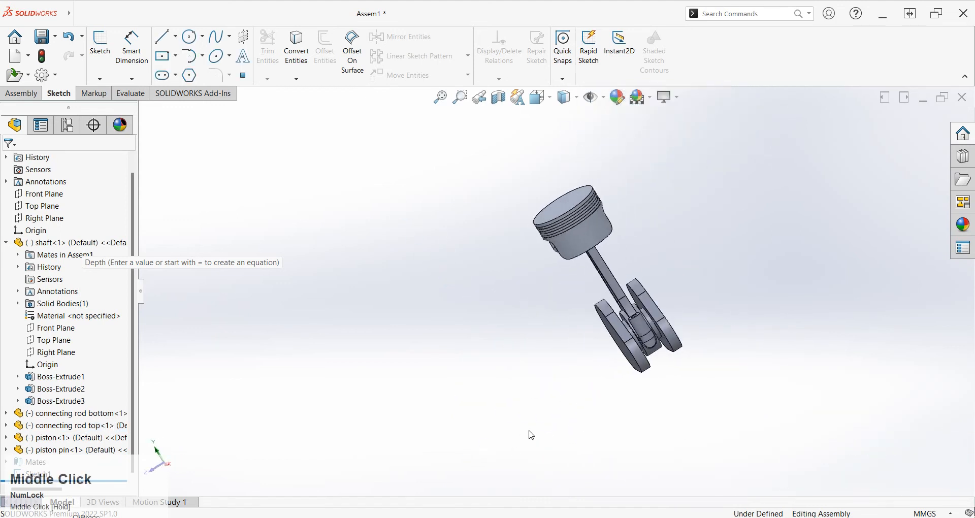
{"action": "middle_click_drag", "start_coordinate": [616, 385], "coordinate": [703, 278]}
{"action": "mouse_move", "coordinate": [672, 337]}
{"action": "middle_mouse_down"}
{"action": "mouse_move", "coordinate": [677, 322]}
{"action": "mouse_move", "coordinate": [668, 341]}
{"action": "middle_mouse_up"}
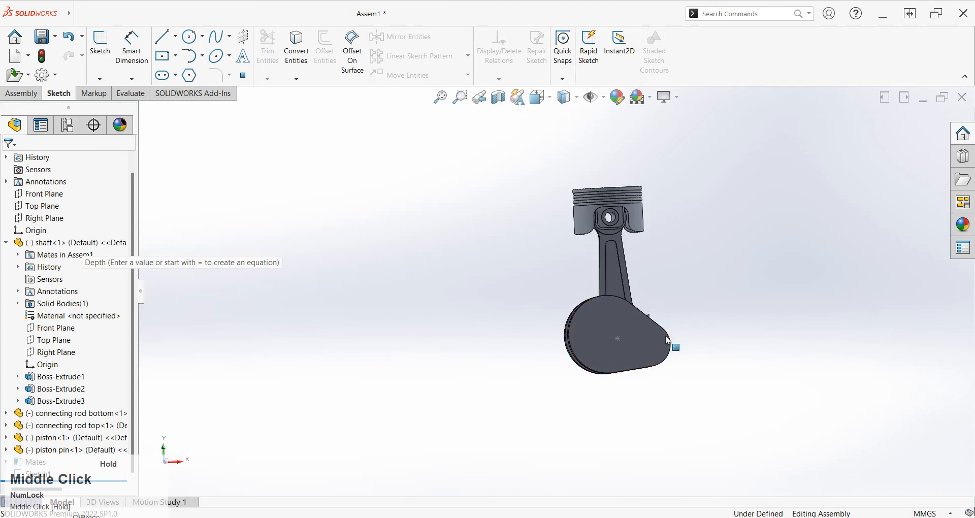
{"action": "left_click", "coordinate": [668, 417]}
{"action": "scroll", "coordinate": [627, 342], "scroll_direction": "down", "scroll_amount": 3}
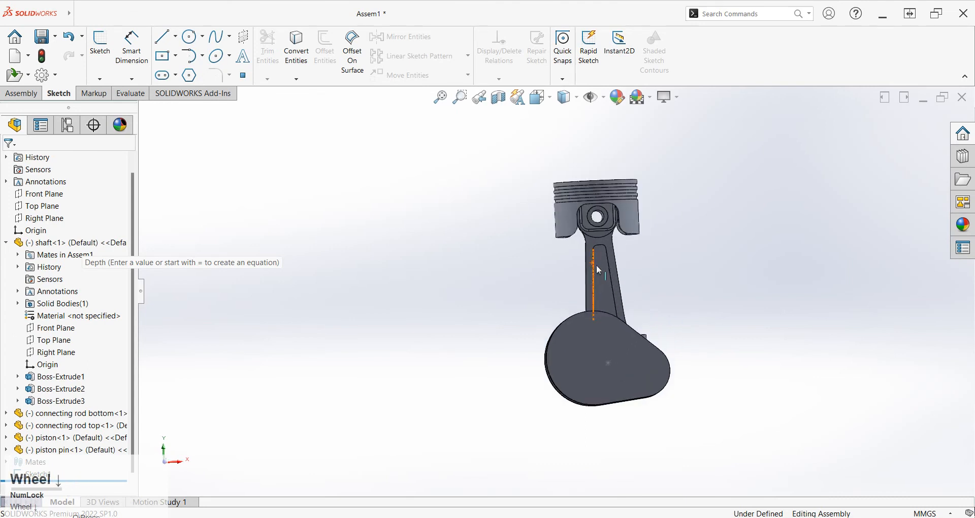
{"action": "left_click_drag", "start_coordinate": [662, 362], "coordinate": [651, 278]}
{"action": "middle_click_drag", "start_coordinate": [650, 279], "coordinate": [636, 294]}
Step: Sketch a vertical line on the assembly's Front Plane from the origin up past the piston crown and exit the sketch
{"action": "left_click", "coordinate": [99, 44]}
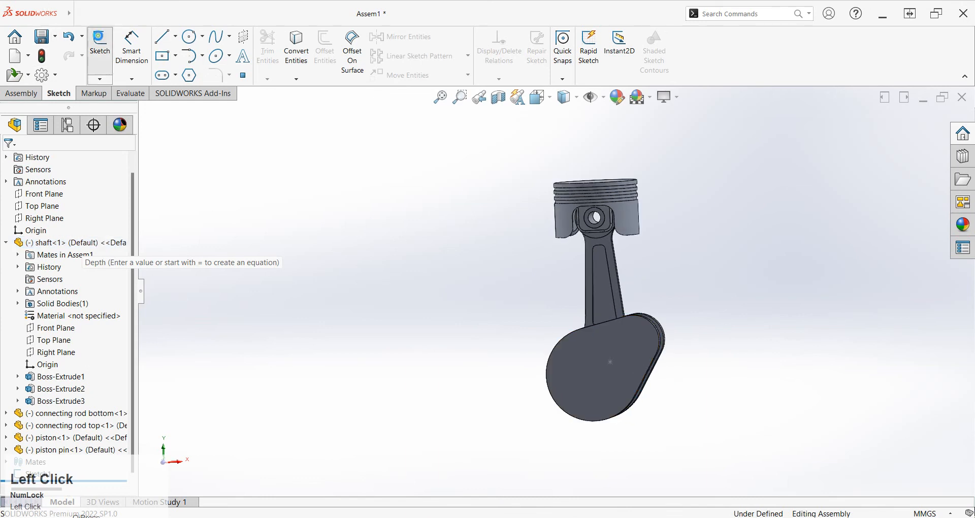
{"action": "left_click", "coordinate": [144, 113]}
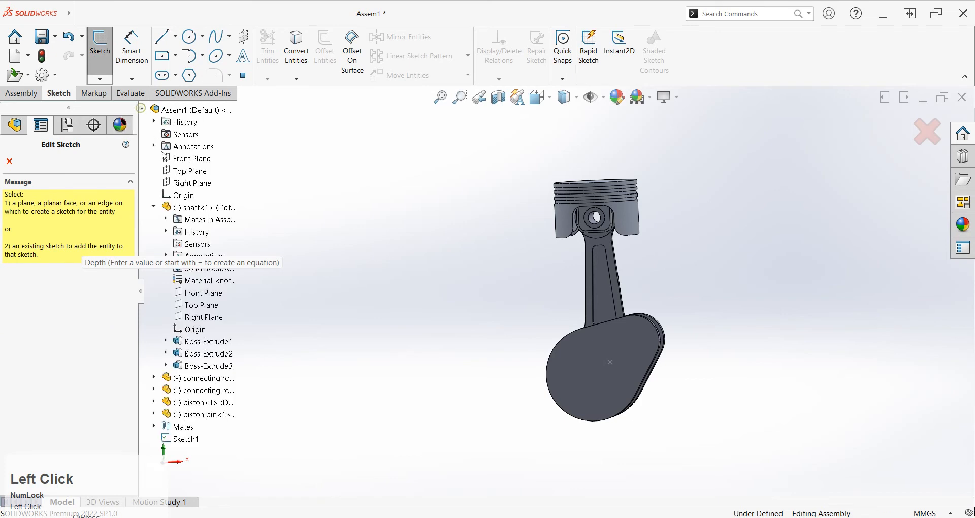
{"action": "left_click", "coordinate": [175, 159]}
{"action": "right_click_drag", "start_coordinate": [786, 358], "coordinate": [580, 369]}
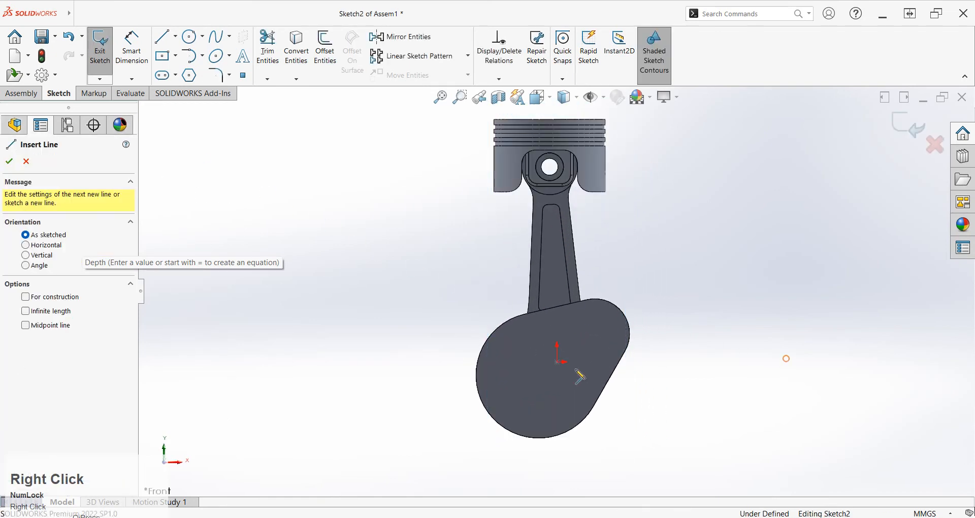
{"action": "left_click", "coordinate": [557, 362]}
{"action": "scroll", "coordinate": [561, 184], "scroll_direction": "up", "scroll_amount": 3}
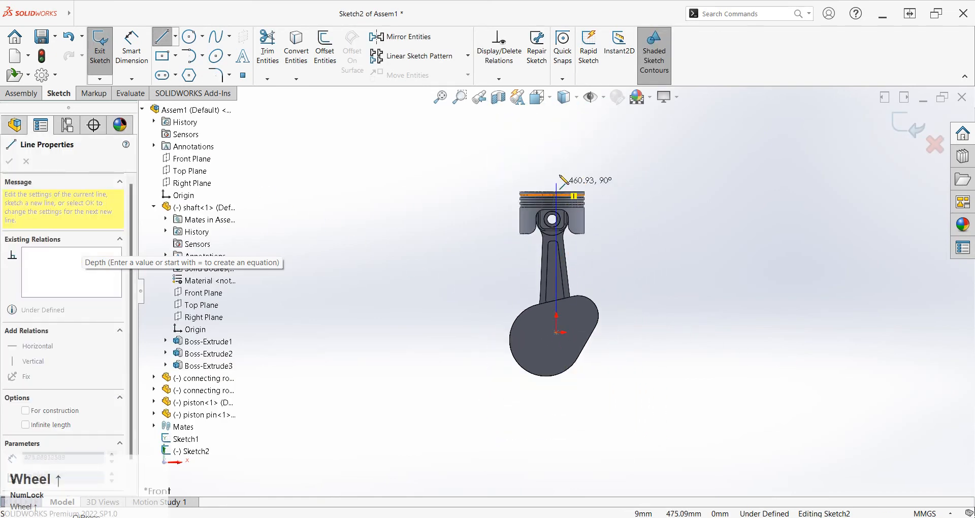
{"action": "left_click", "coordinate": [558, 157]}
{"action": "key", "text": "Escape"}
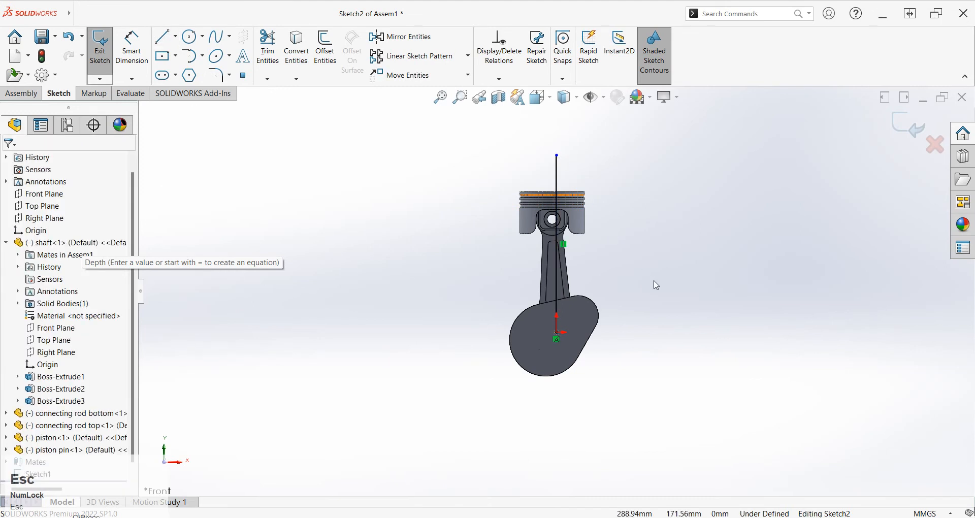
{"action": "left_click", "coordinate": [100, 51]}
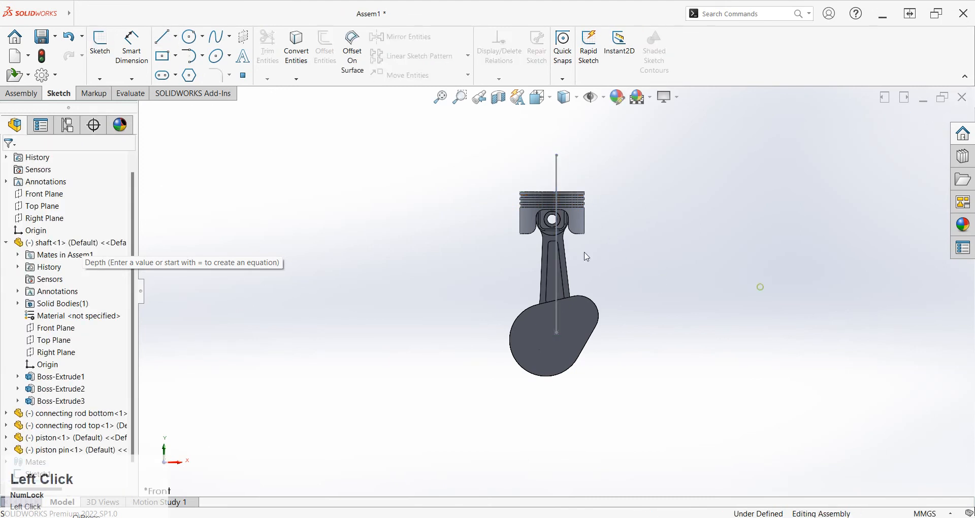
Step: Pull the piston and rod away from the sketched vertical line and show the temporary axes
{"action": "scroll", "coordinate": [554, 250], "scroll_direction": "down", "scroll_amount": 3}
{"action": "left_click_drag", "start_coordinate": [588, 282], "coordinate": [480, 391]}
{"action": "left_click_drag", "start_coordinate": [527, 309], "coordinate": [495, 363]}
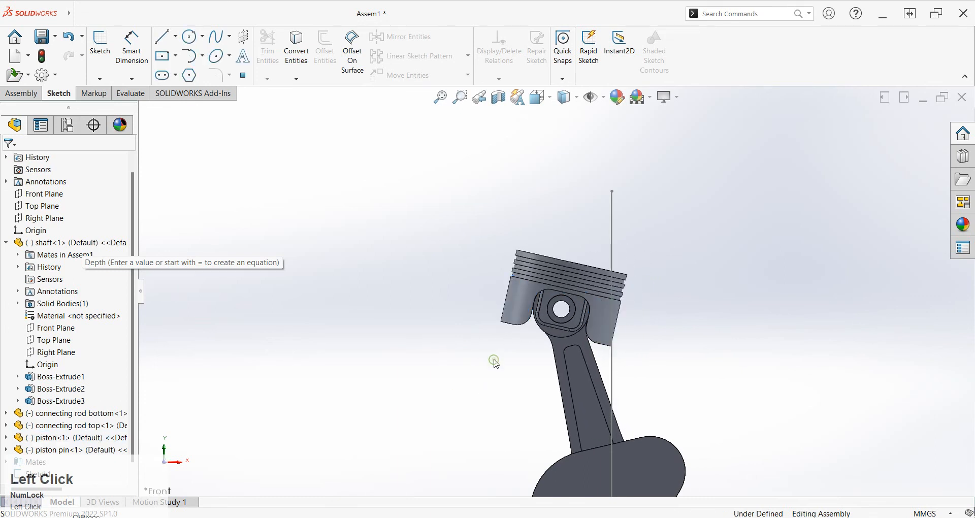
{"action": "left_click", "coordinate": [605, 100]}
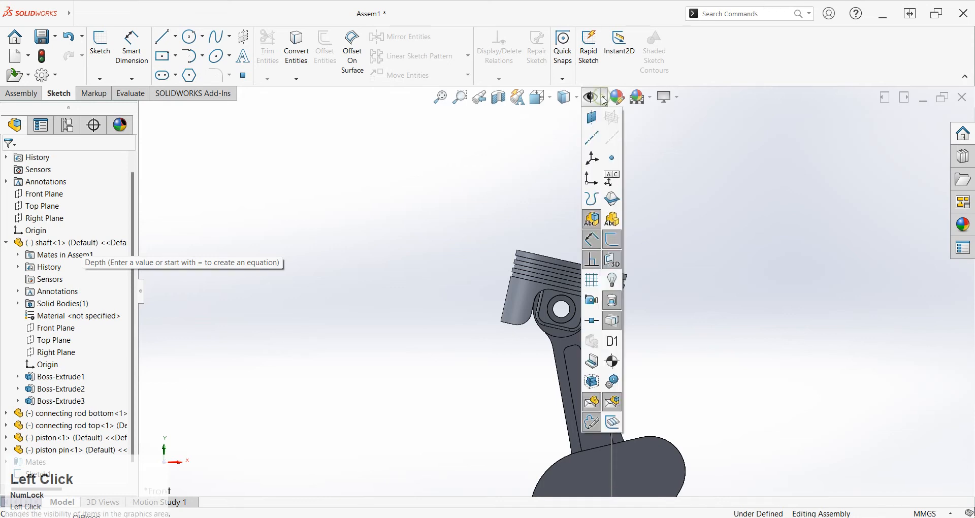
{"action": "left_click", "coordinate": [614, 140]}
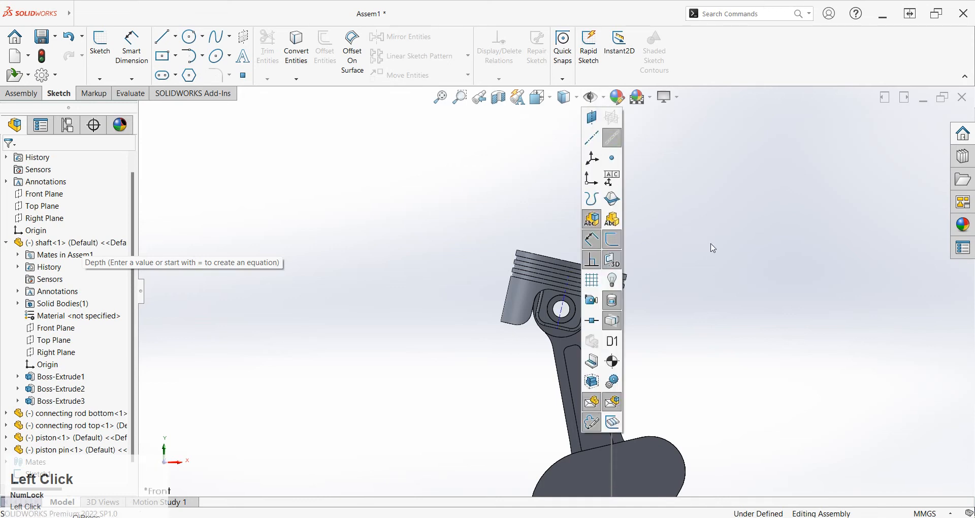
{"action": "middle_click", "coordinate": [630, 300]}
{"action": "left_click", "coordinate": [674, 350]}
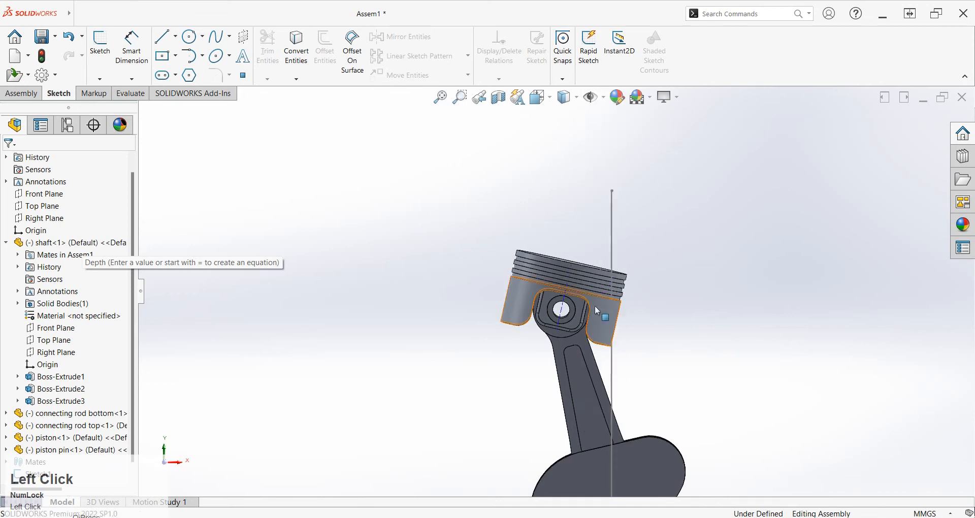
{"action": "scroll", "coordinate": [597, 311], "scroll_direction": "down", "scroll_amount": 3}
{"action": "left_click", "coordinate": [609, 104]}
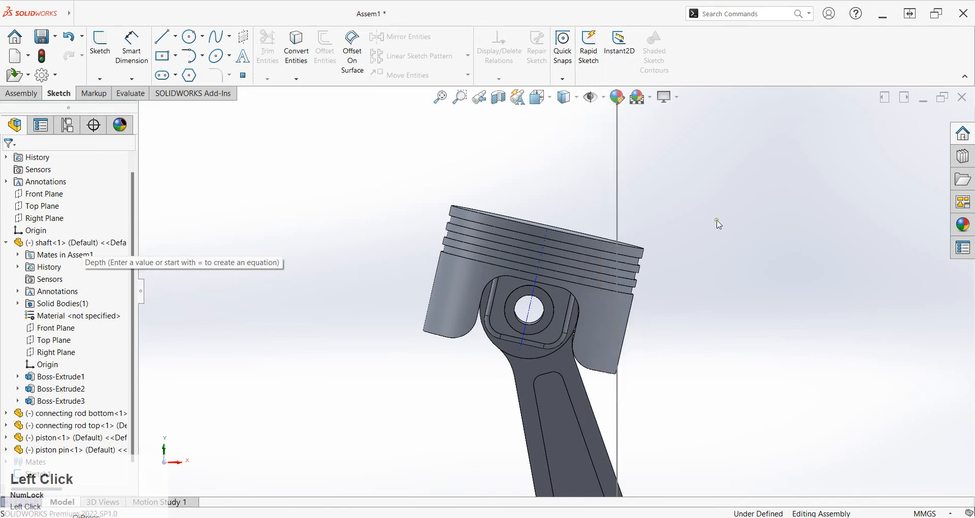
Step: Try to mate the piston's temporary axis coincident with the sketched vertical line, choosing to break other mates to satisfy it
{"action": "left_click", "coordinate": [30, 97]}
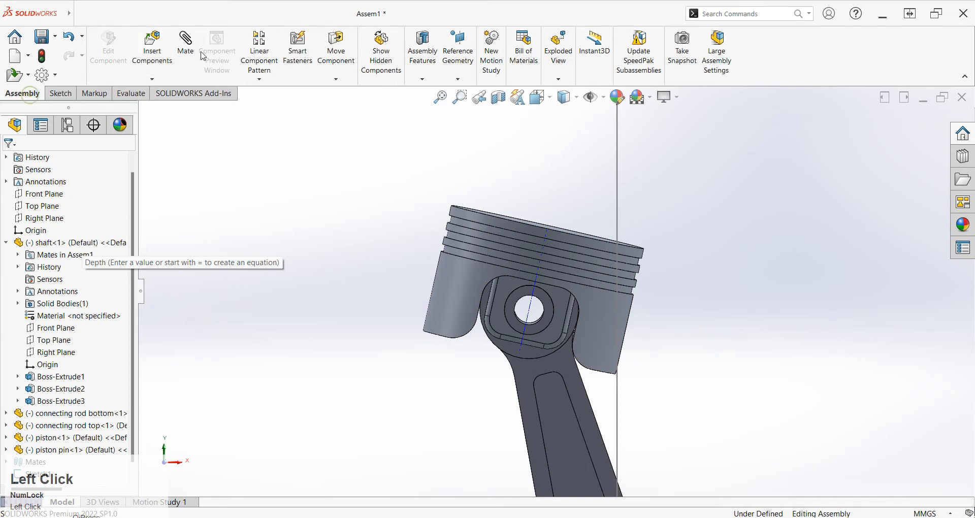
{"action": "left_click", "coordinate": [530, 308]}
{"action": "left_click", "coordinate": [618, 176]}
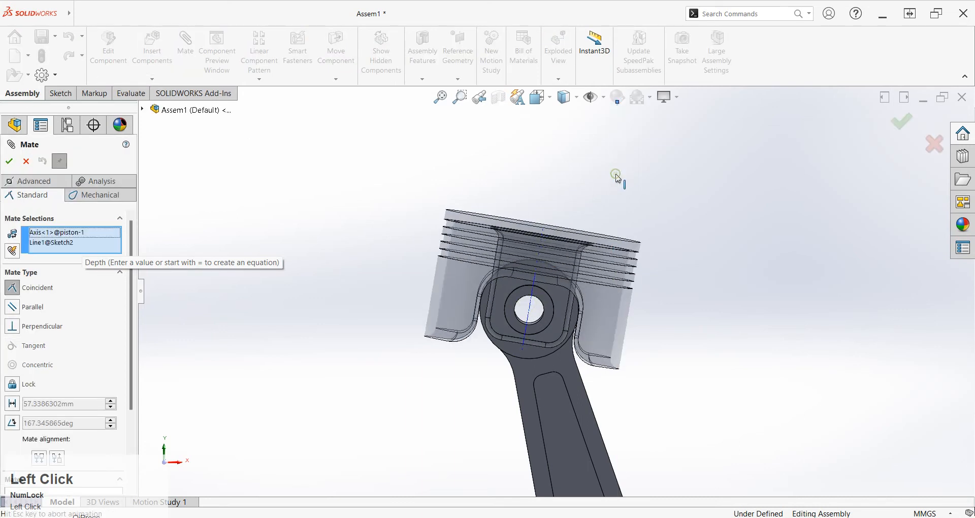
{"action": "left_click", "coordinate": [632, 161]}
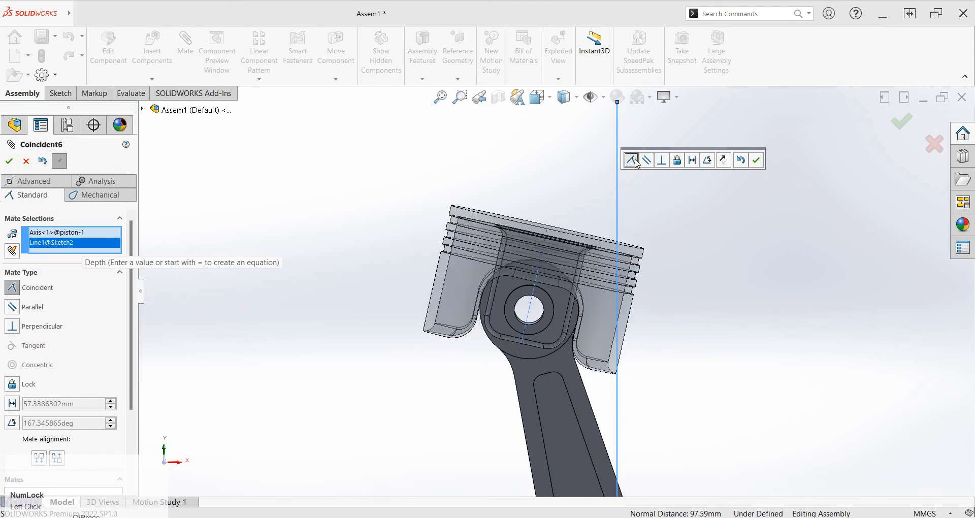
{"action": "left_click", "coordinate": [757, 162]}
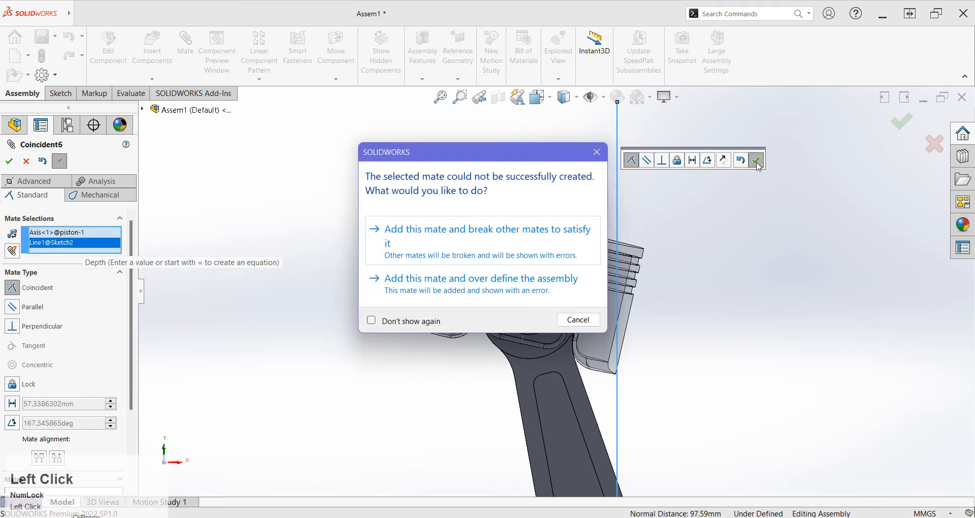
{"action": "left_click", "coordinate": [500, 236]}
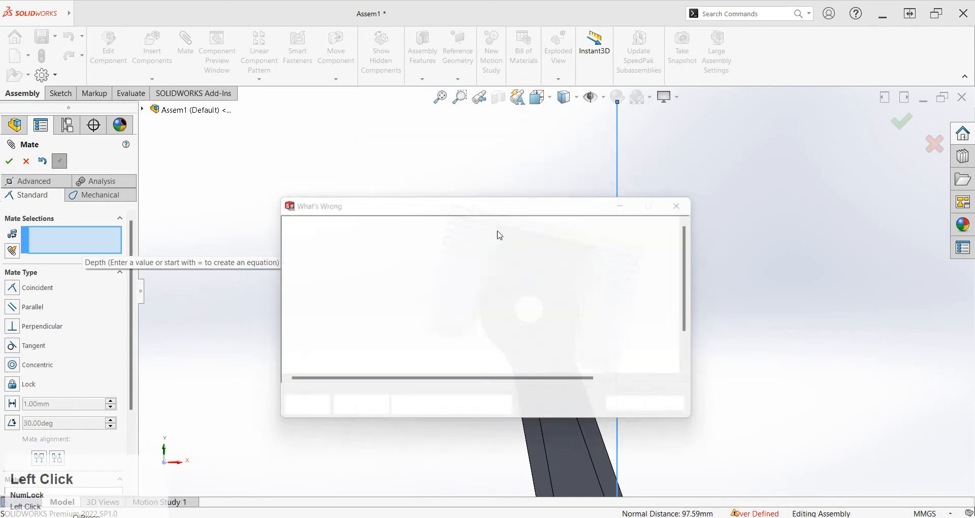
{"action": "left_click", "coordinate": [624, 413]}
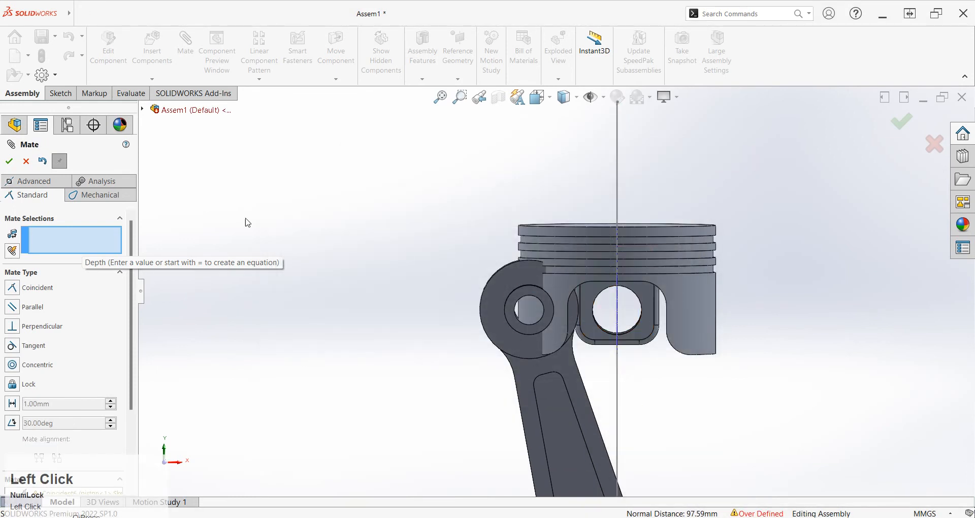
Step: Leave the Mate command, delete the coincident mate between the piston axis and sketched line, and rebuild the assembly
{"action": "left_click", "coordinate": [26, 161]}
{"action": "scroll", "coordinate": [75, 395], "scroll_direction": "down", "scroll_amount": 1}
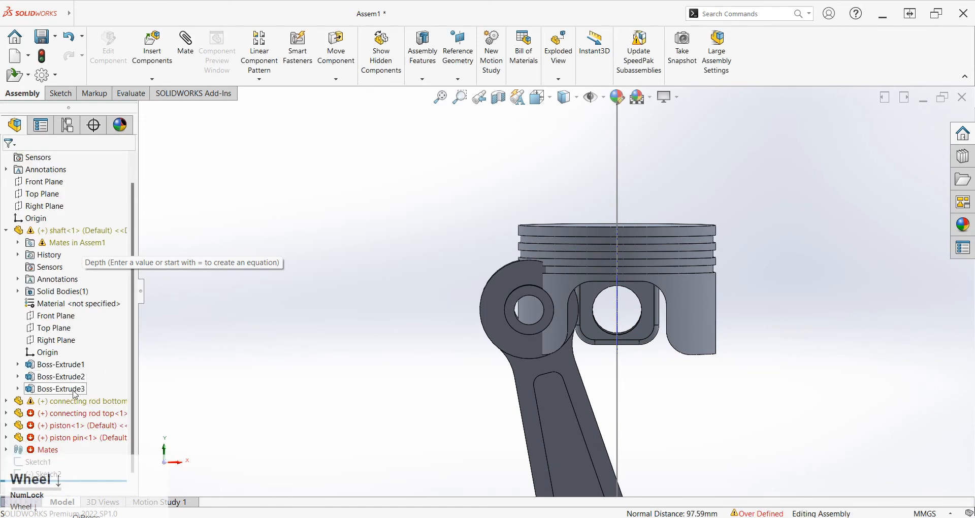
{"action": "left_click", "coordinate": [6, 450]}
{"action": "scroll", "coordinate": [56, 447], "scroll_direction": "down", "scroll_amount": 1}
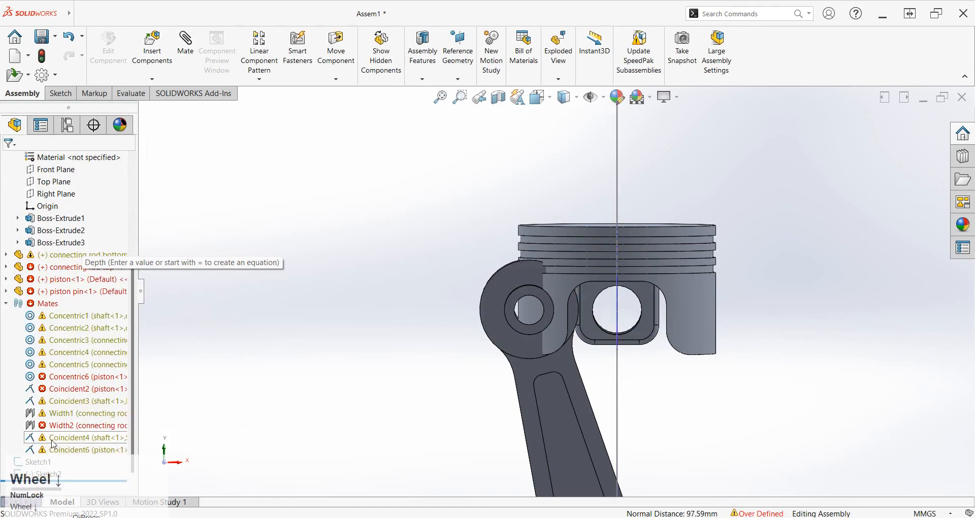
{"action": "right_click", "coordinate": [58, 450]}
{"action": "left_click", "coordinate": [84, 363]}
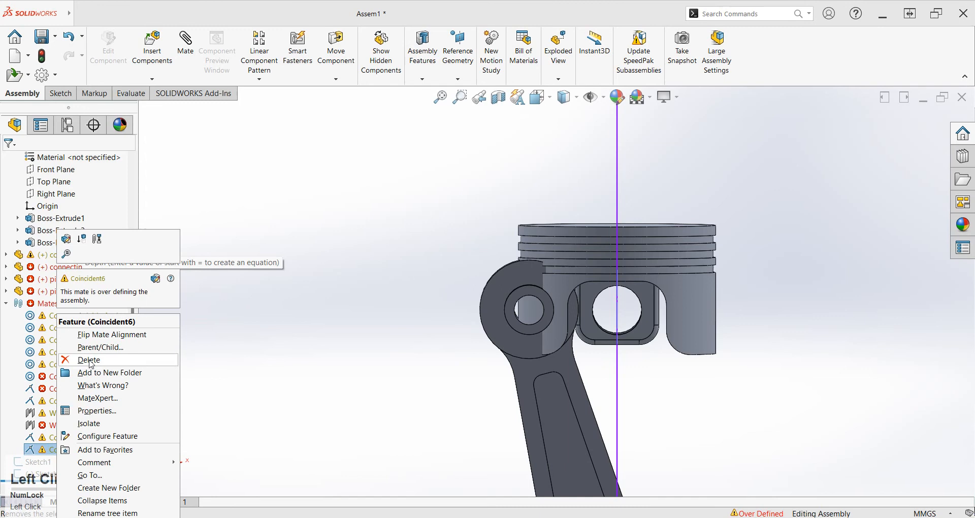
{"action": "left_click", "coordinate": [562, 199]}
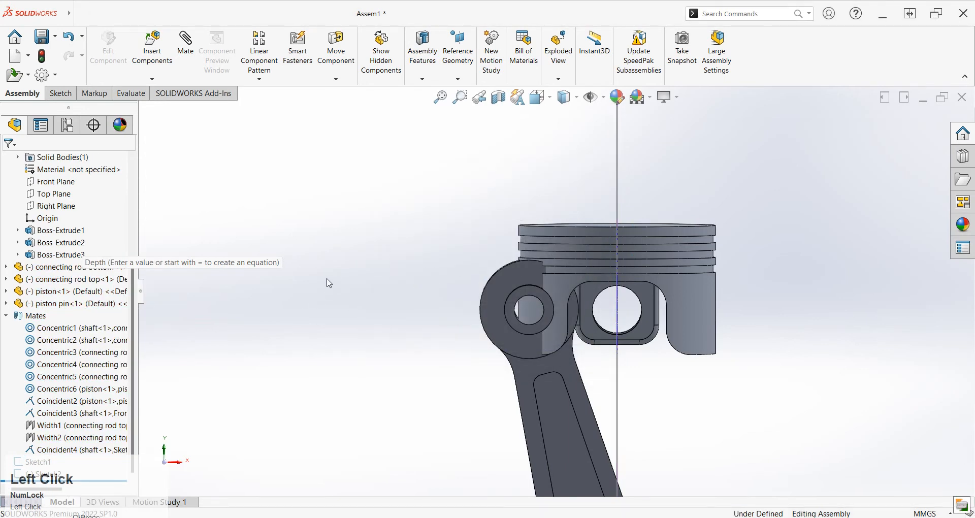
{"action": "left_click", "coordinate": [41, 56]}
{"action": "scroll", "coordinate": [398, 227], "scroll_direction": "up", "scroll_amount": 2}
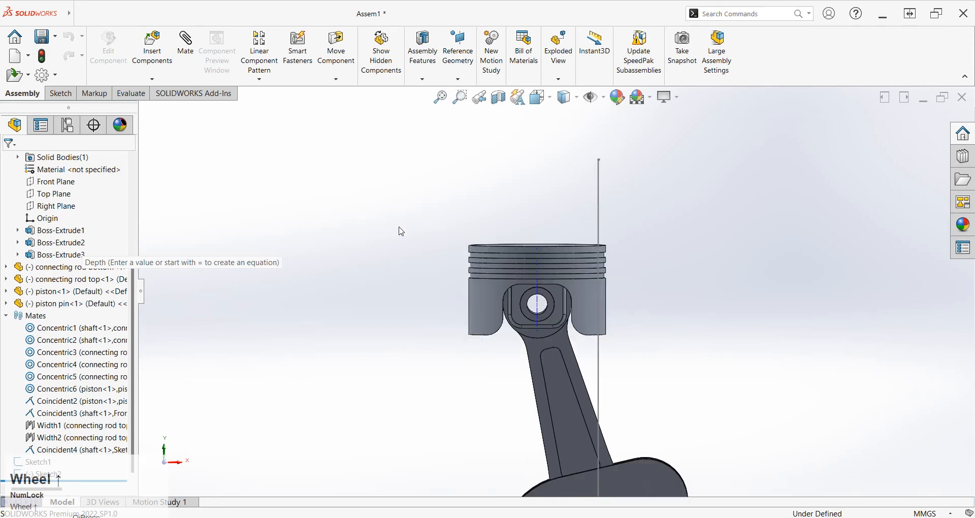
Step: Move the shaft and the piston by hand to check how the linkage behaves beside the sketched line
{"action": "scroll", "coordinate": [559, 330], "scroll_direction": "up", "scroll_amount": 2}
{"action": "left_click_drag", "start_coordinate": [615, 428], "coordinate": [468, 404]}
{"action": "left_click", "coordinate": [468, 401]}
{"action": "left_click_drag", "start_coordinate": [567, 296], "coordinate": [613, 288]}
{"action": "left_click", "coordinate": [626, 330]}
Step: Mate the piston's temporary axis parallel to the sketched vertical line and finish the Mate command
{"action": "scroll", "coordinate": [569, 259], "scroll_direction": "down", "scroll_amount": 5}
{"action": "middle_click_drag", "start_coordinate": [648, 330], "coordinate": [655, 305]}
{"action": "scroll", "coordinate": [557, 340], "scroll_direction": "down", "scroll_amount": 3}
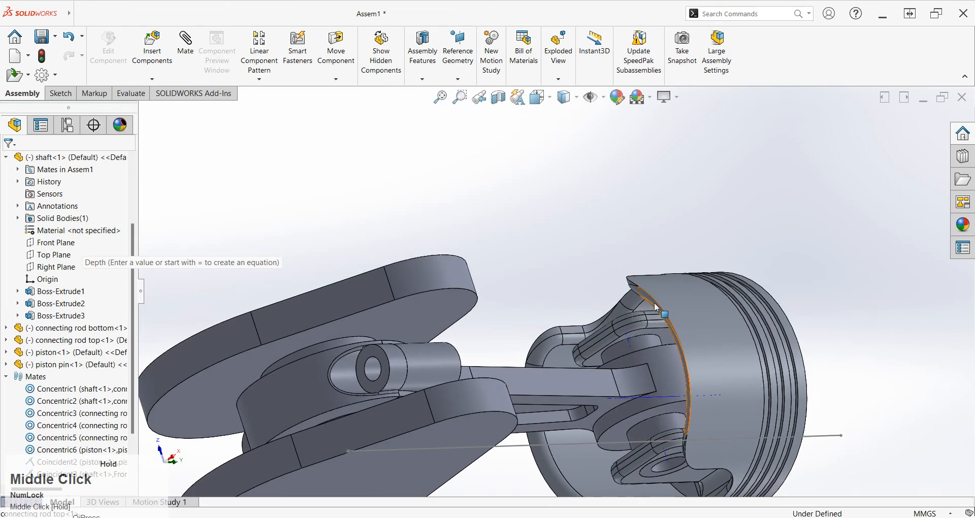
{"action": "scroll", "coordinate": [677, 413], "scroll_direction": "down", "scroll_amount": 2}
{"action": "middle_click_drag", "start_coordinate": [679, 408], "coordinate": [645, 310]}
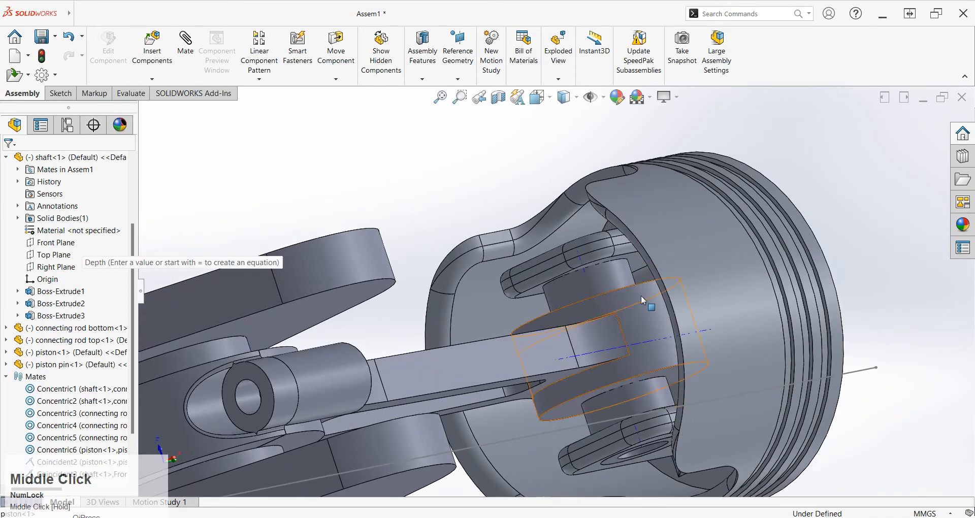
{"action": "left_click", "coordinate": [661, 341]}
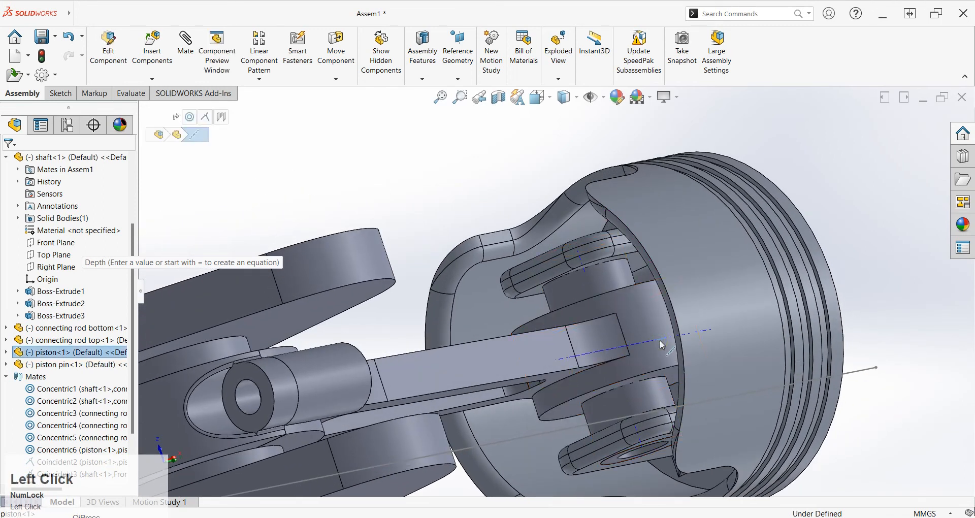
{"action": "scroll", "coordinate": [663, 349], "scroll_direction": "up", "scroll_amount": 1}
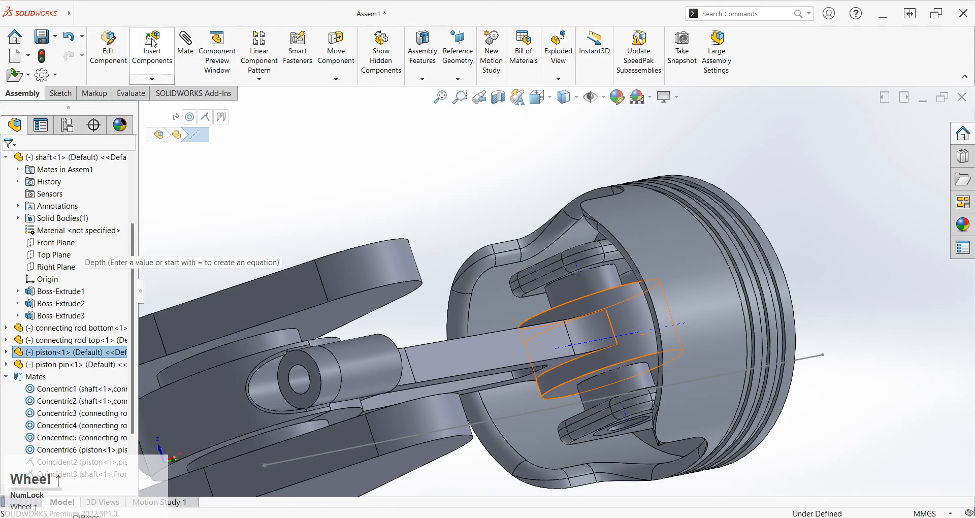
{"action": "left_click", "coordinate": [186, 43]}
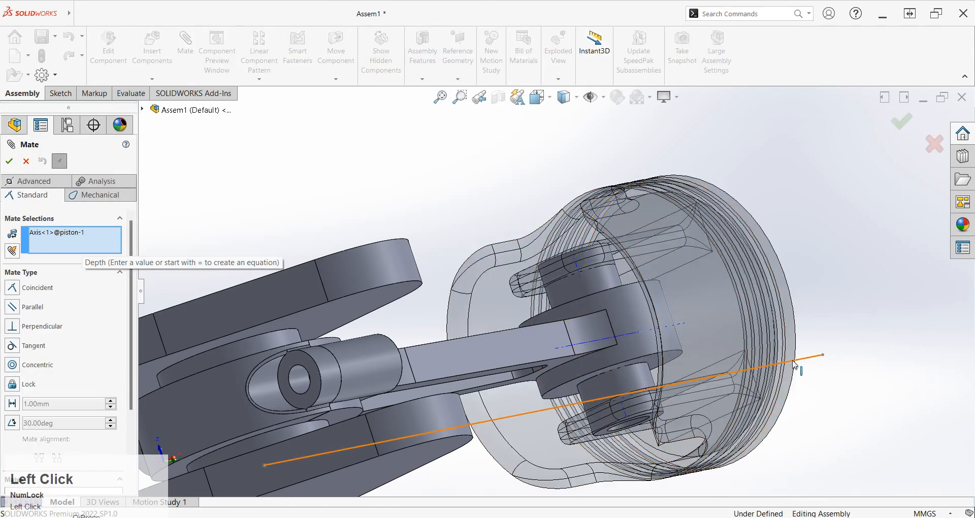
{"action": "left_click", "coordinate": [794, 360]}
{"action": "middle_click_drag", "start_coordinate": [793, 363], "coordinate": [608, 430]}
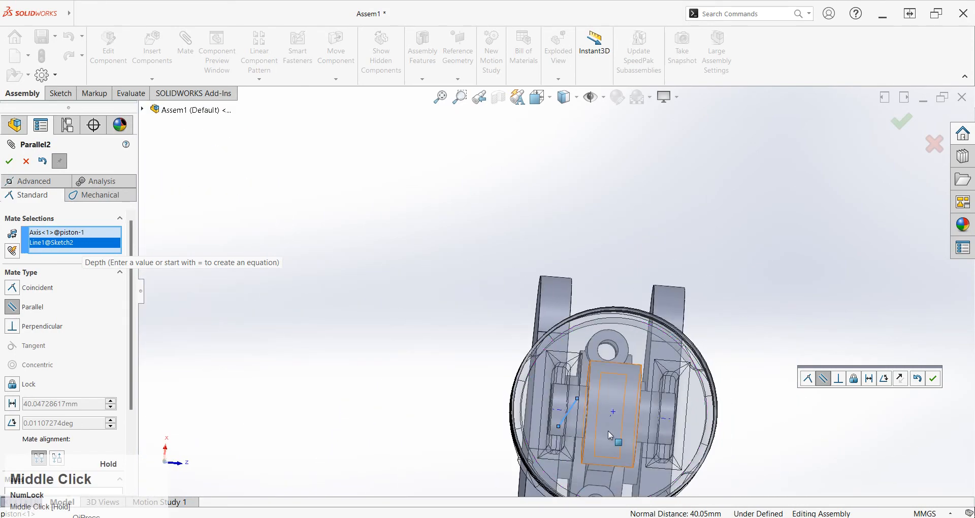
{"action": "scroll", "coordinate": [613, 416], "scroll_direction": "down", "scroll_amount": 2}
{"action": "scroll", "coordinate": [613, 407], "scroll_direction": "down", "scroll_amount": 3}
{"action": "middle_click_drag", "start_coordinate": [614, 396], "coordinate": [609, 393]}
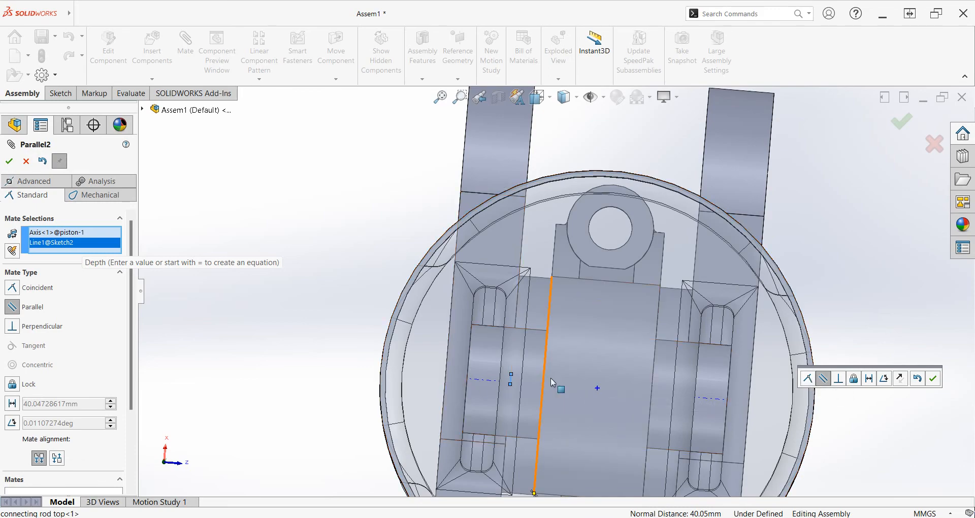
{"action": "middle_click_drag", "start_coordinate": [559, 389], "coordinate": [849, 426]}
{"action": "scroll", "coordinate": [568, 324], "scroll_direction": "up", "scroll_amount": 3}
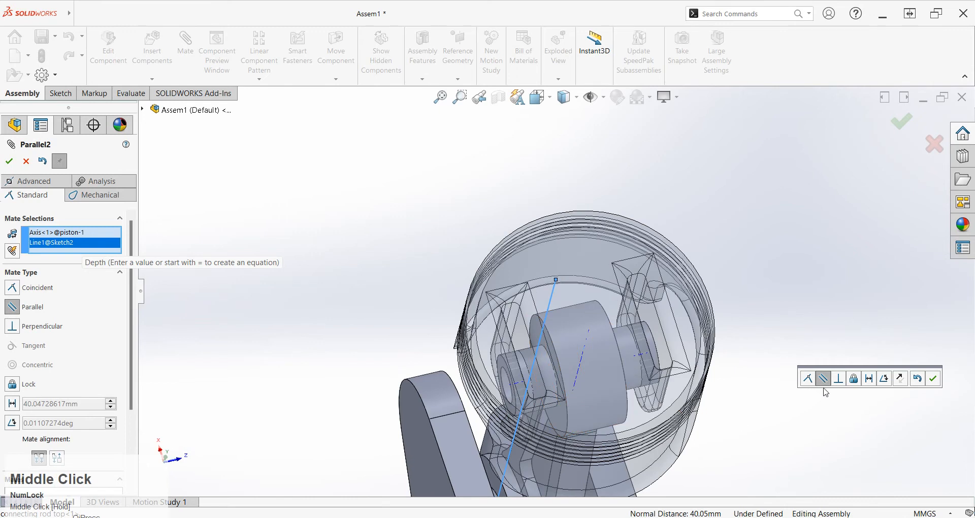
{"action": "left_click", "coordinate": [939, 382]}
{"action": "left_click", "coordinate": [14, 167]}
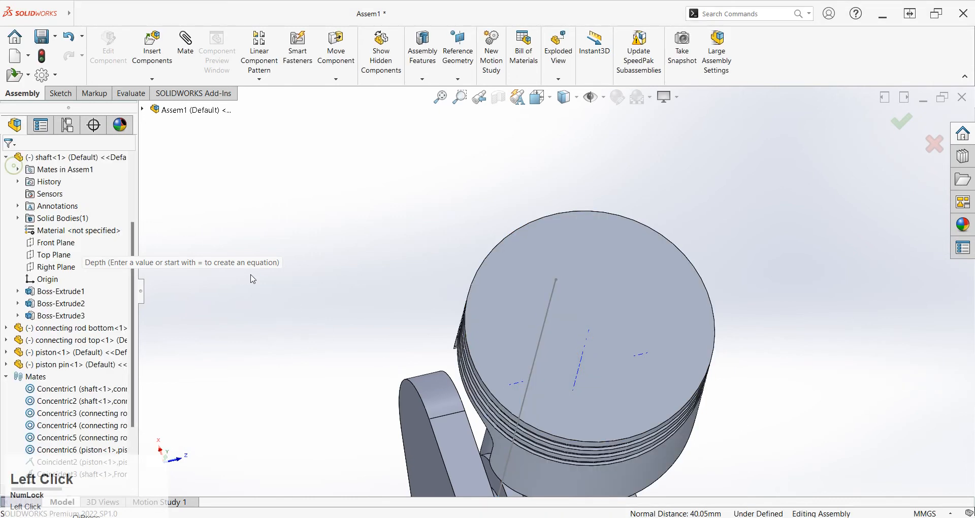
Step: View the assembly square-on and move the piston and shaft by hand to check how the linkage follows the sketched line
{"action": "middle_click_drag", "start_coordinate": [361, 325], "coordinate": [538, 369]}
{"action": "key", "text": "ctrl+8"}
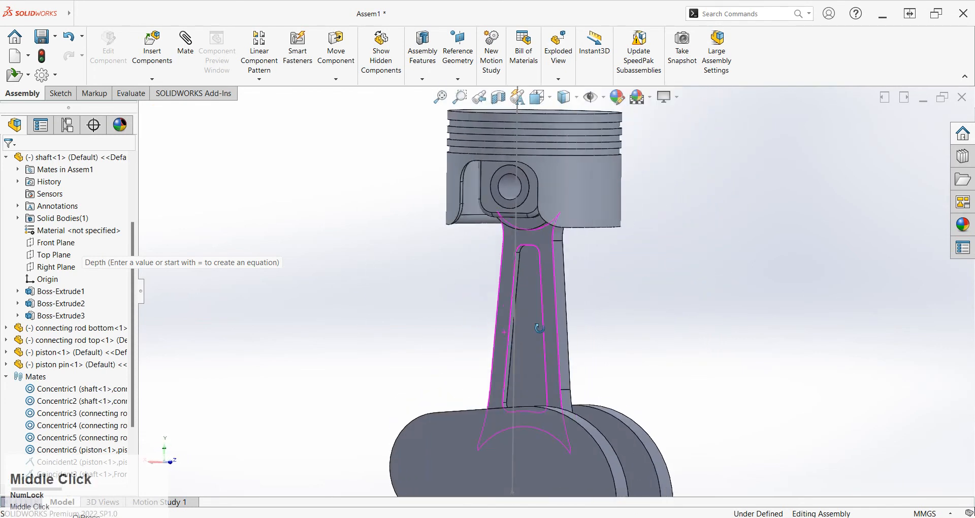
{"action": "scroll", "coordinate": [538, 369], "scroll_direction": "up", "scroll_amount": 3}
{"action": "left_click", "coordinate": [534, 385]}
{"action": "key", "text": "ctrl+8"}
{"action": "left_click", "coordinate": [456, 369]}
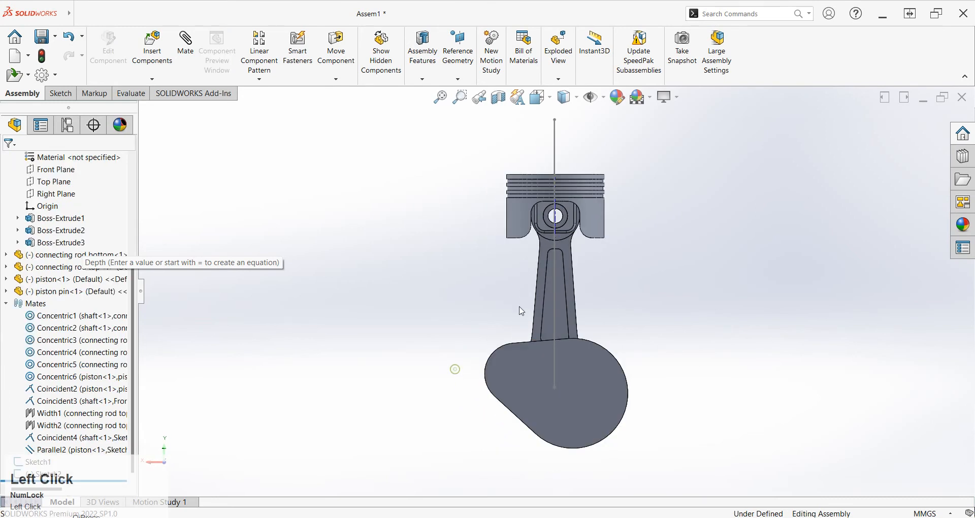
{"action": "left_click", "coordinate": [590, 212]}
{"action": "mouse_move", "coordinate": [587, 234]}
{"action": "left_mouse_down"}
{"action": "mouse_move", "coordinate": [593, 249]}
{"action": "mouse_move", "coordinate": [584, 248]}
{"action": "left_mouse_up"}
{"action": "left_click", "coordinate": [480, 386]}
{"action": "left_click_drag", "start_coordinate": [508, 367], "coordinate": [475, 368]}
{"action": "left_click", "coordinate": [463, 357]}
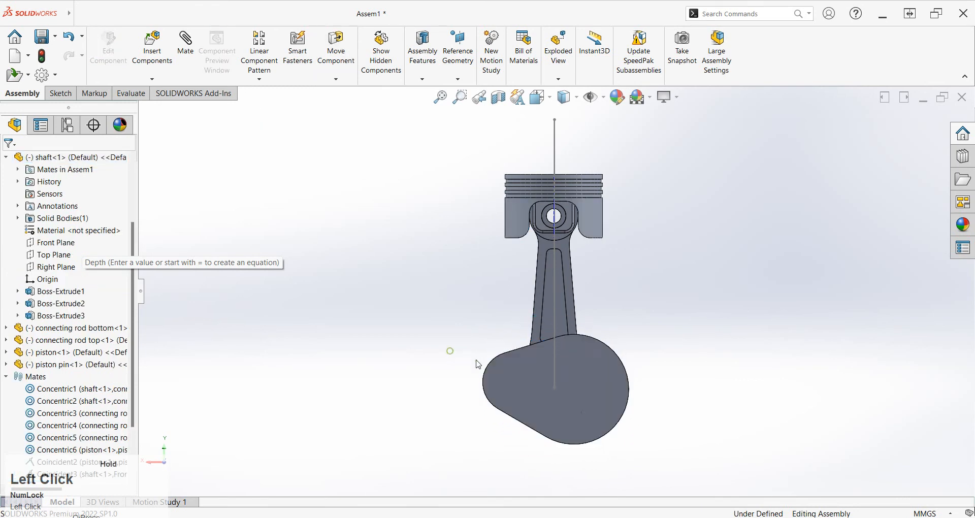
{"action": "middle_click_drag", "start_coordinate": [464, 359], "coordinate": [570, 407]}
{"action": "scroll", "coordinate": [570, 408], "scroll_direction": "up", "scroll_amount": 1}
{"action": "scroll", "coordinate": [553, 366], "scroll_direction": "down", "scroll_amount": 8}
{"action": "middle_click_drag", "start_coordinate": [561, 366], "coordinate": [577, 368]}
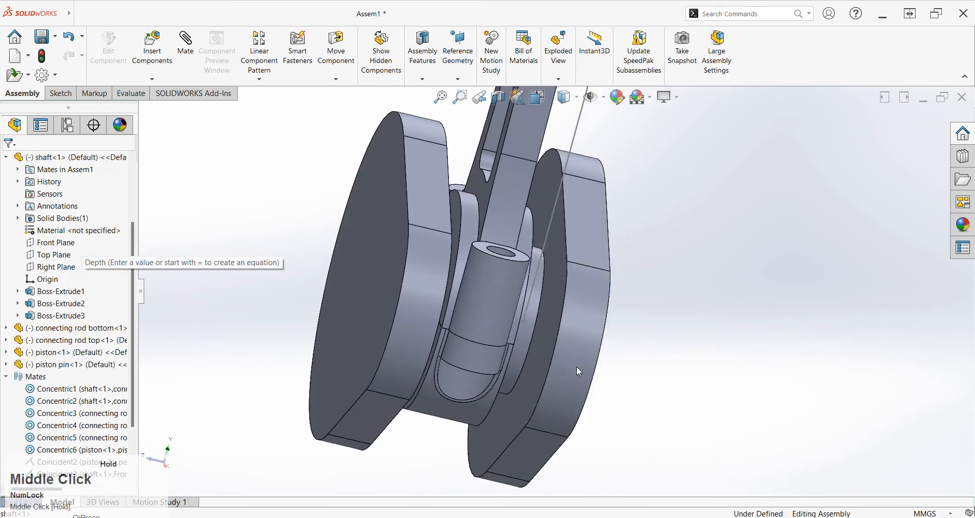
{"action": "left_click", "coordinate": [534, 324]}
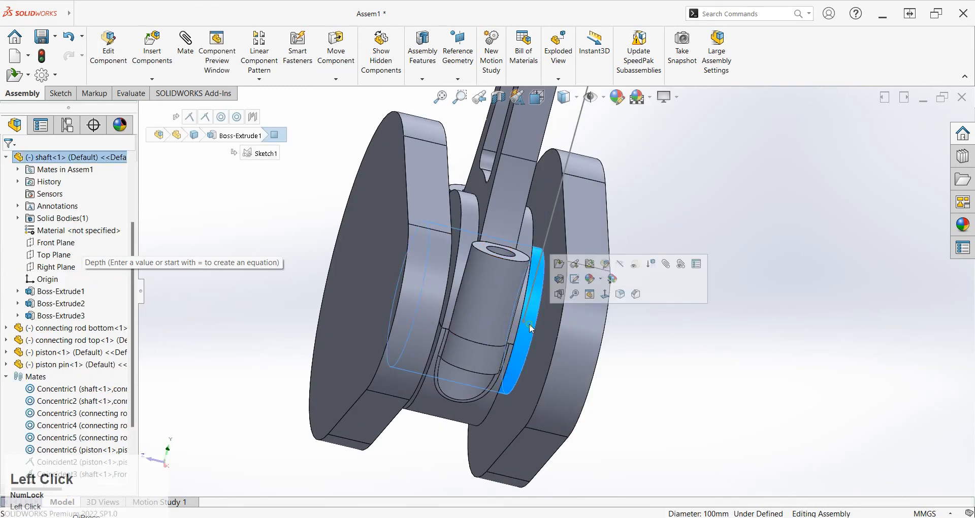
{"action": "left_click", "coordinate": [570, 270]}
{"action": "left_click", "coordinate": [499, 279]}
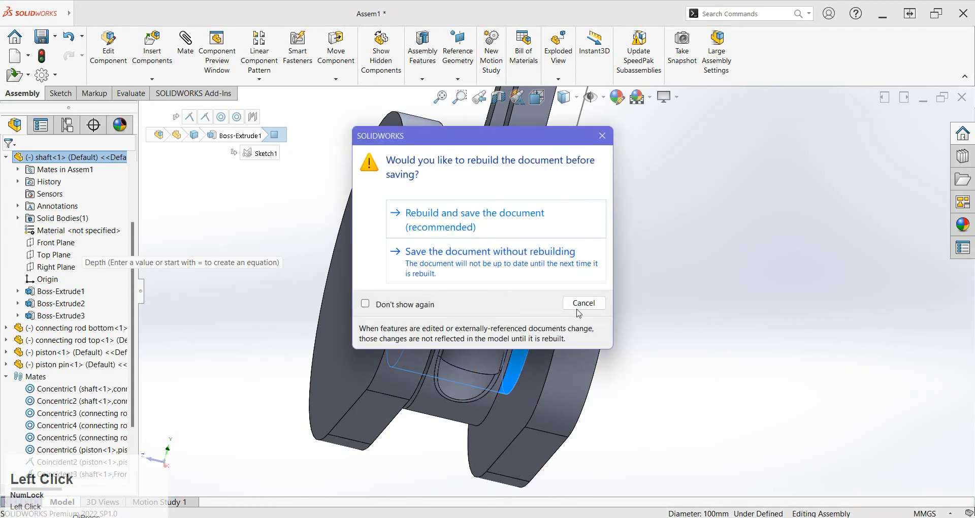
{"action": "left_click", "coordinate": [500, 279]}
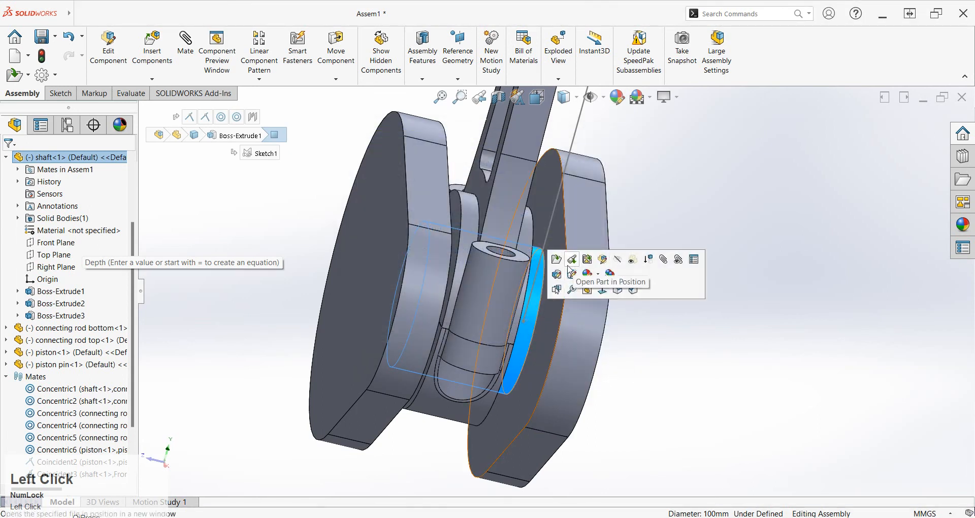
Step: Start editing the shaft within the assembly, rebuilding and saving the assembly as "piston assembly" when required
{"action": "left_click", "coordinate": [600, 273]}
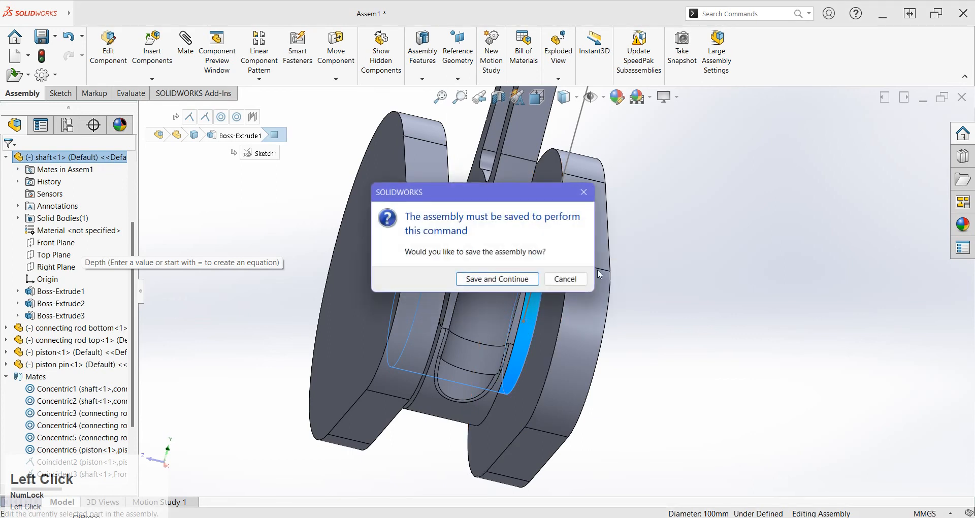
{"action": "left_click", "coordinate": [490, 280]}
{"action": "left_click", "coordinate": [491, 230]}
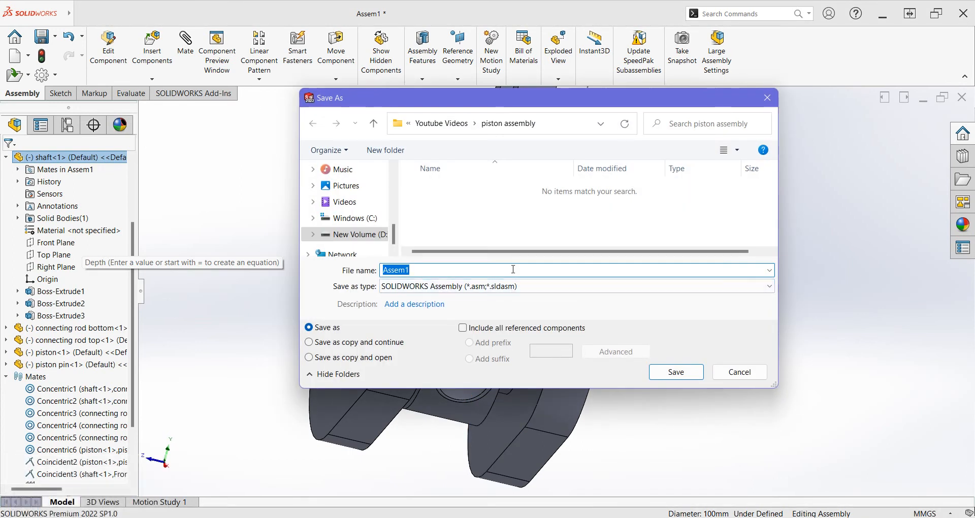
{"action": "key", "text": "BackSpace"}
{"action": "type", "text": "pis"}
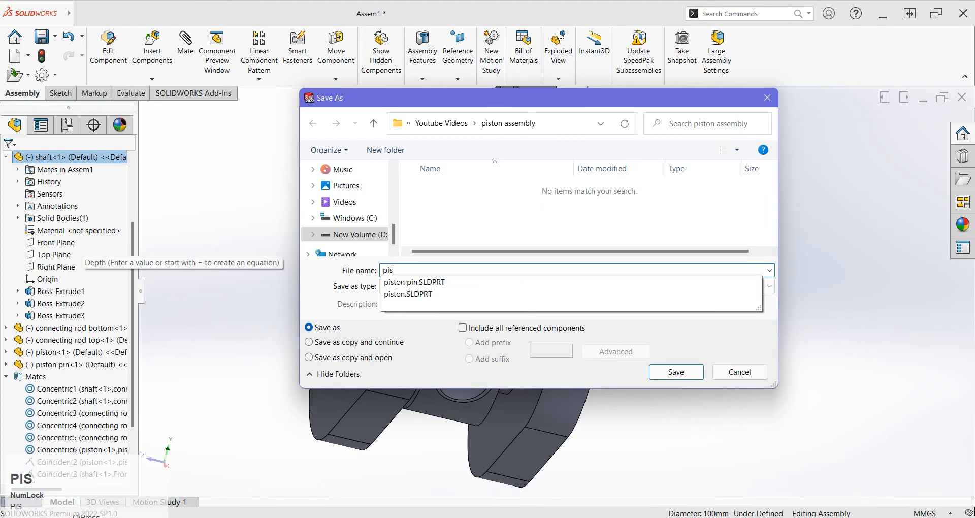
{"action": "type", "text": "ton assembly"}
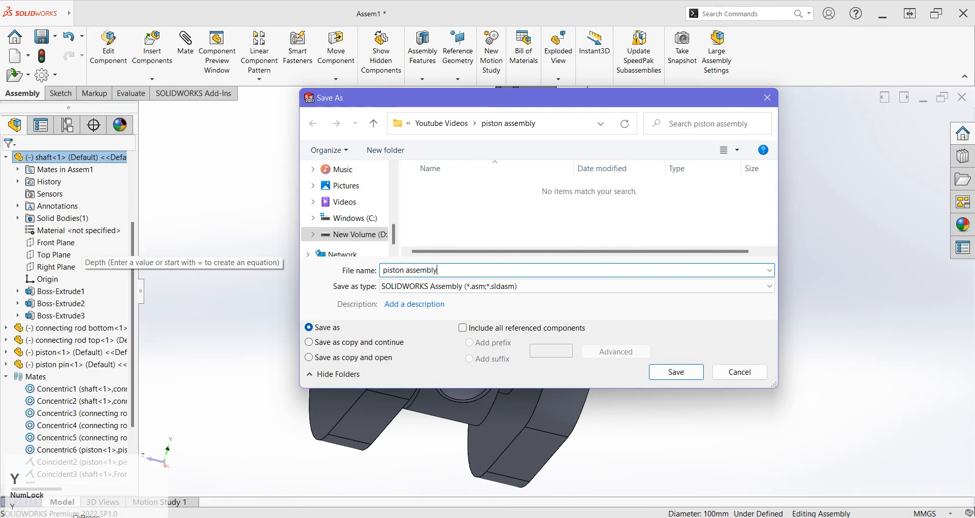
{"action": "left_click", "coordinate": [677, 372]}
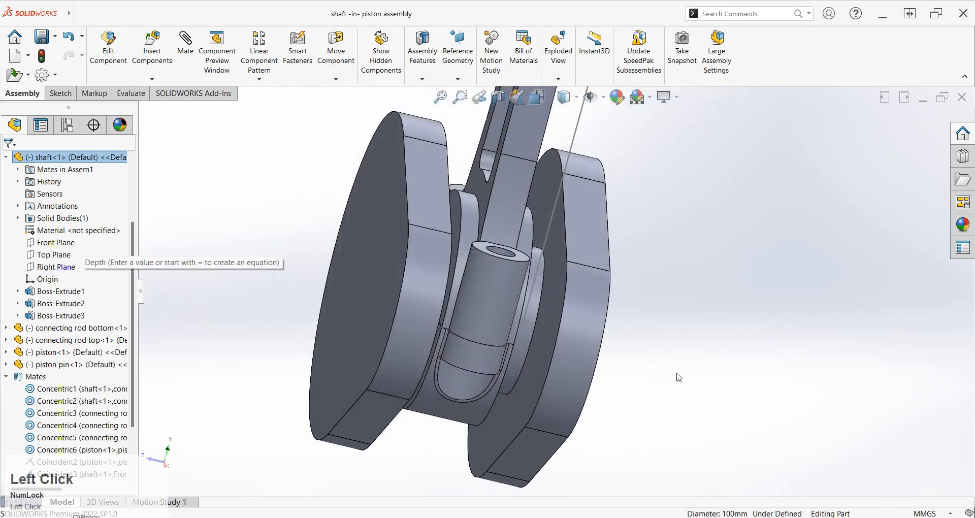
Step: Open the sketch of the shaft's central cylinder and examine its dimensions and circle centres relative to the origin
{"action": "middle_click_drag", "start_coordinate": [645, 358], "coordinate": [542, 319]}
{"action": "left_click", "coordinate": [541, 319]}
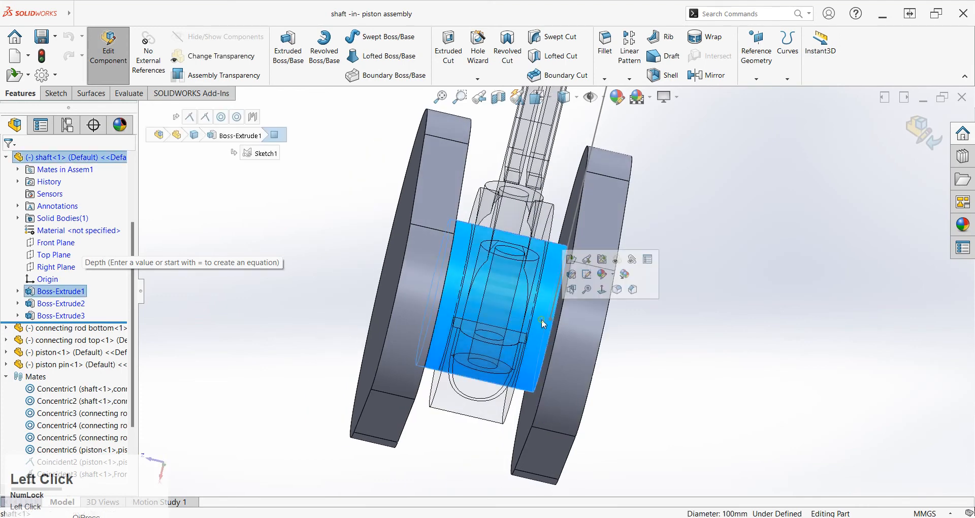
{"action": "left_click", "coordinate": [588, 274]}
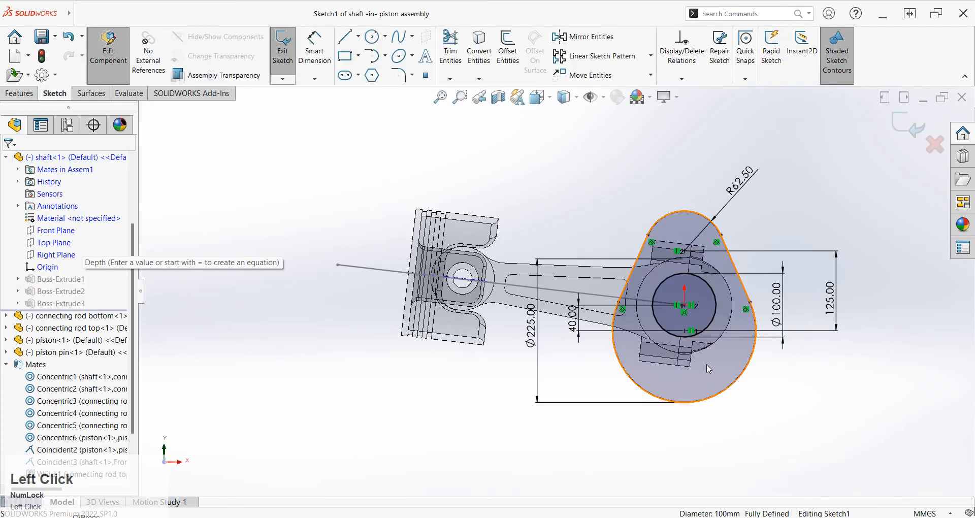
{"action": "scroll", "coordinate": [709, 369], "scroll_direction": "up", "scroll_amount": 2}
{"action": "scroll", "coordinate": [670, 288], "scroll_direction": "down", "scroll_amount": 2}
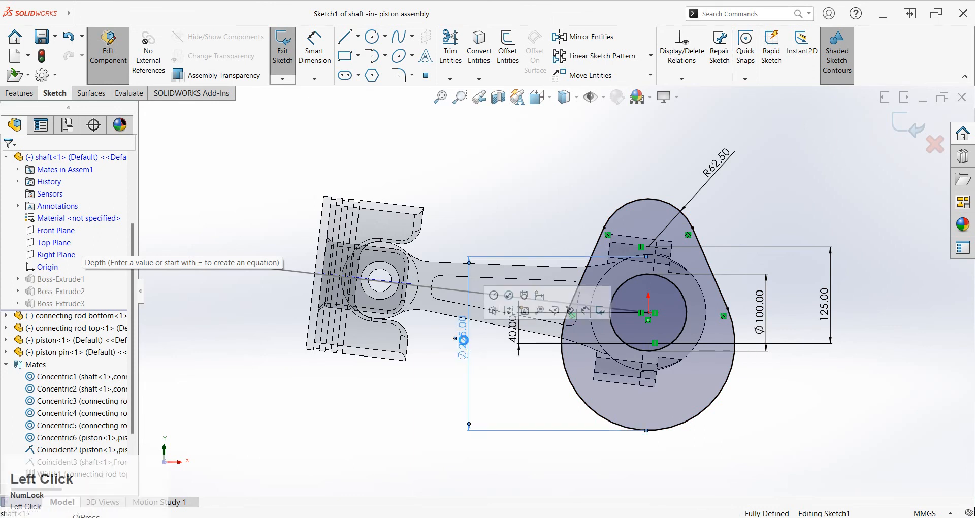
{"action": "double_click", "coordinate": [467, 345]}
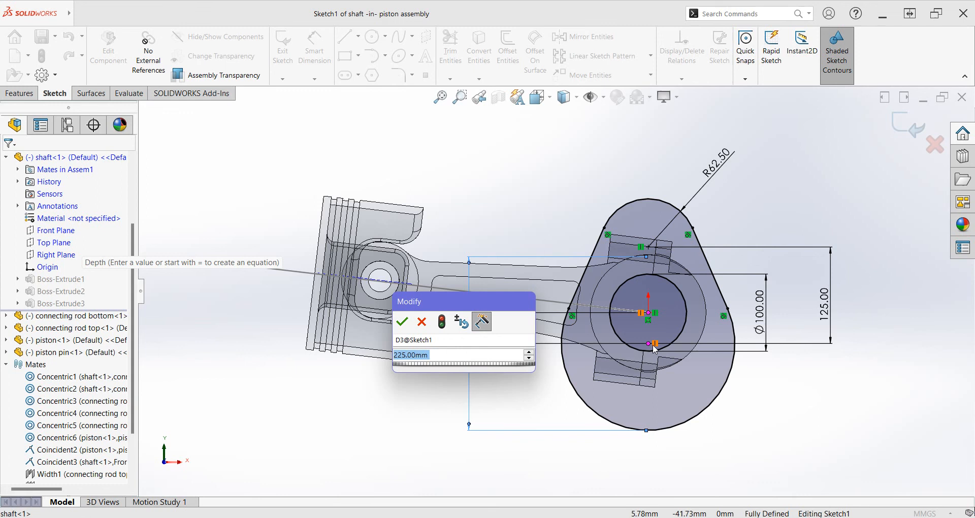
{"action": "left_click", "coordinate": [423, 322]}
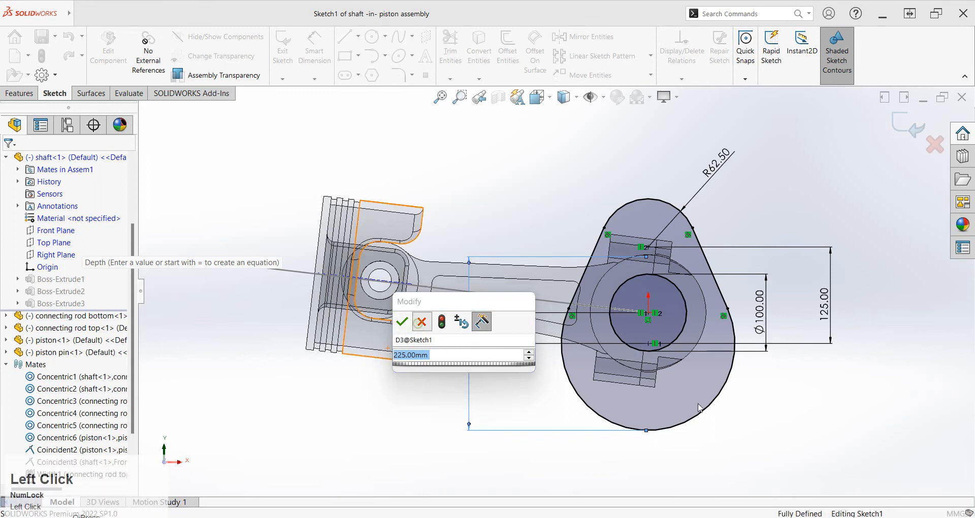
{"action": "left_click", "coordinate": [872, 437]}
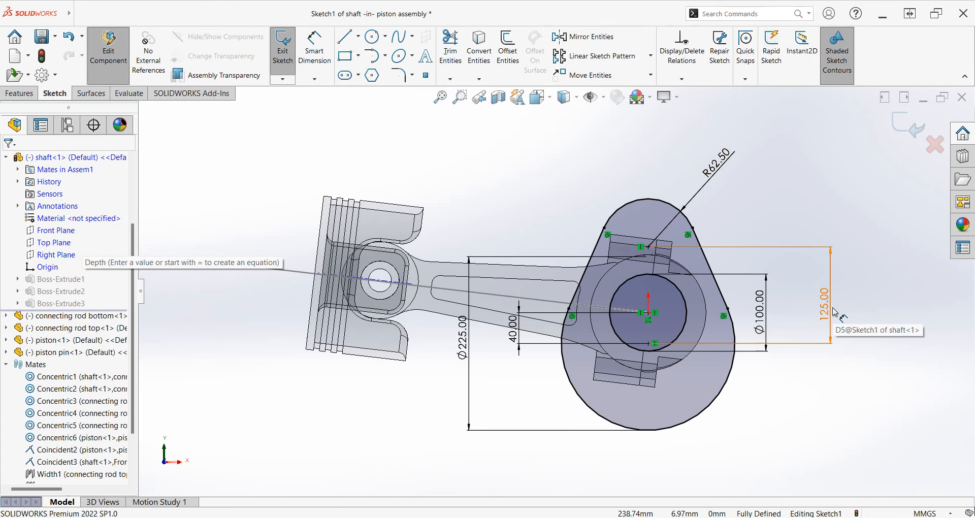
{"action": "left_click", "coordinate": [829, 395]}
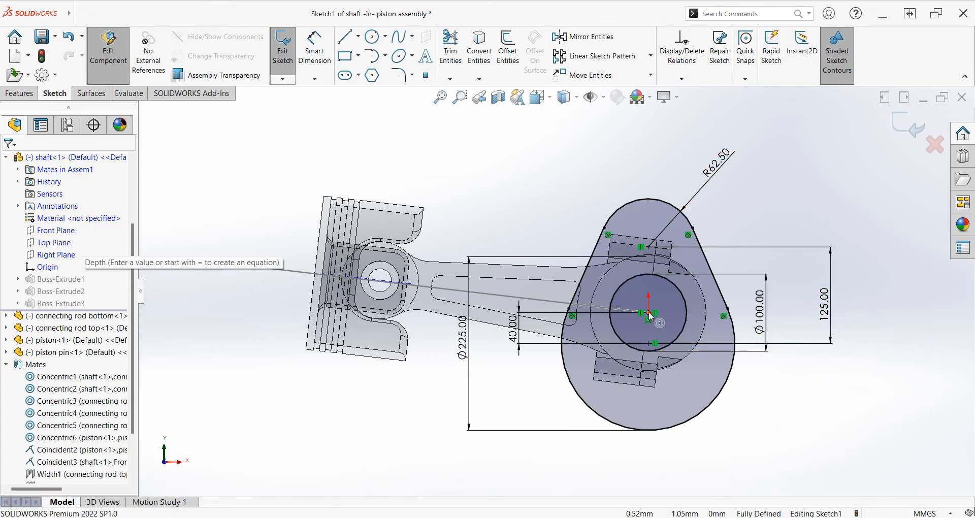
Step: Exit the shaft's sketch and leave part editing to return to the assembly
{"action": "left_click", "coordinate": [906, 139]}
{"action": "mouse_move", "coordinate": [838, 258]}
{"action": "middle_mouse_down"}
{"action": "mouse_move", "coordinate": [791, 294]}
{"action": "mouse_move", "coordinate": [889, 446]}
{"action": "mouse_move", "coordinate": [686, 316]}
{"action": "middle_mouse_up"}
{"action": "middle_click_drag", "start_coordinate": [610, 337], "coordinate": [557, 315]}
{"action": "scroll", "coordinate": [559, 341], "scroll_direction": "up", "scroll_amount": 4}
{"action": "scroll", "coordinate": [559, 343], "scroll_direction": "down", "scroll_amount": 4}
{"action": "left_click", "coordinate": [455, 327]}
{"action": "left_click", "coordinate": [923, 133]}
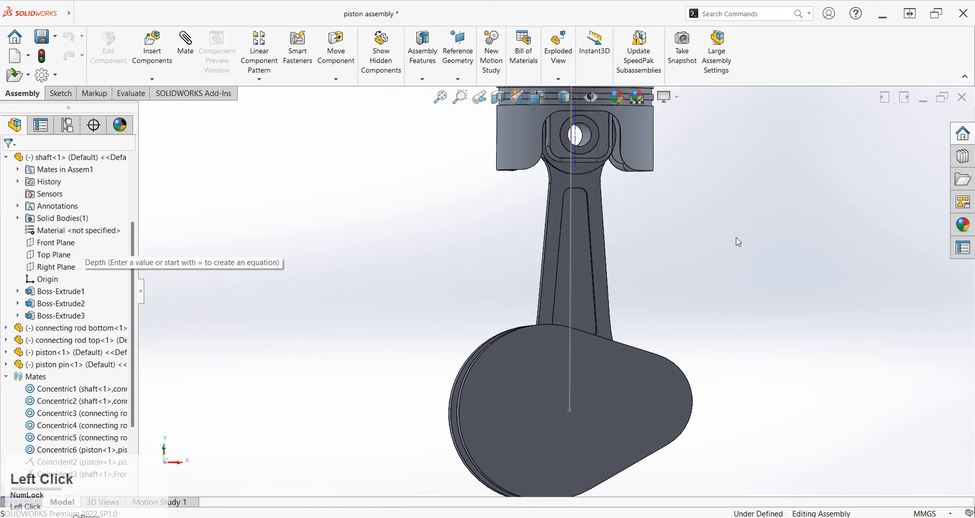
Step: Edit the coincident mate between the shaft's origin and the sketched line's endpoint, and remove the shaft's origin from its selections
{"action": "scroll", "coordinate": [111, 397], "scroll_direction": "down", "scroll_amount": 2}
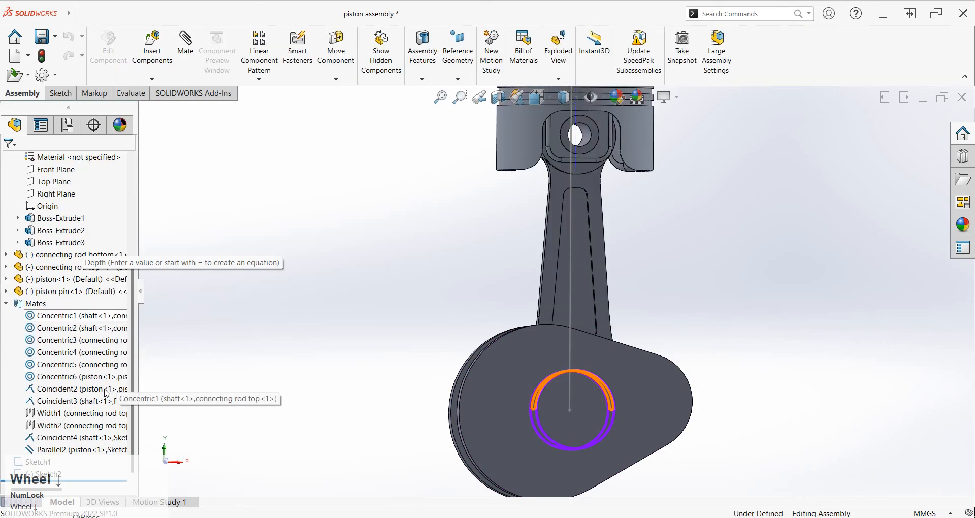
{"action": "left_click", "coordinate": [42, 437]}
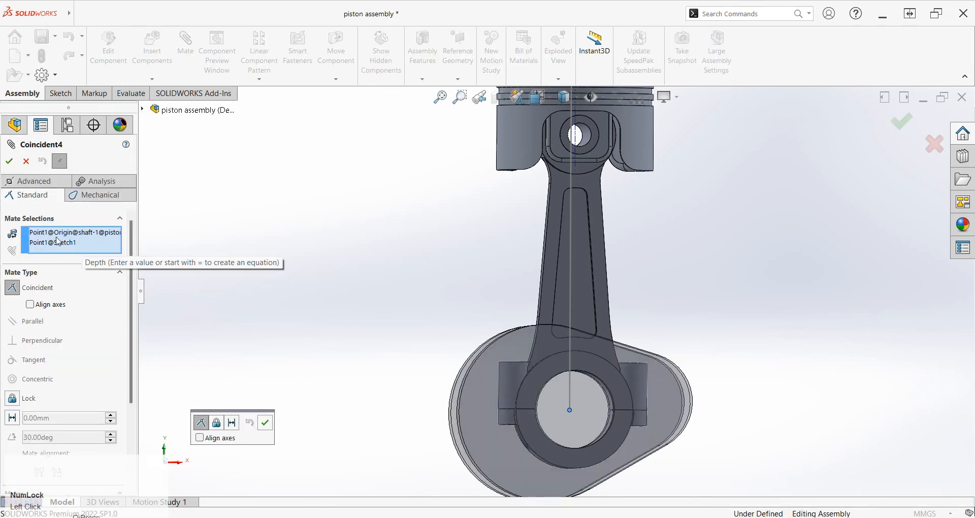
{"action": "left_click", "coordinate": [58, 243]}
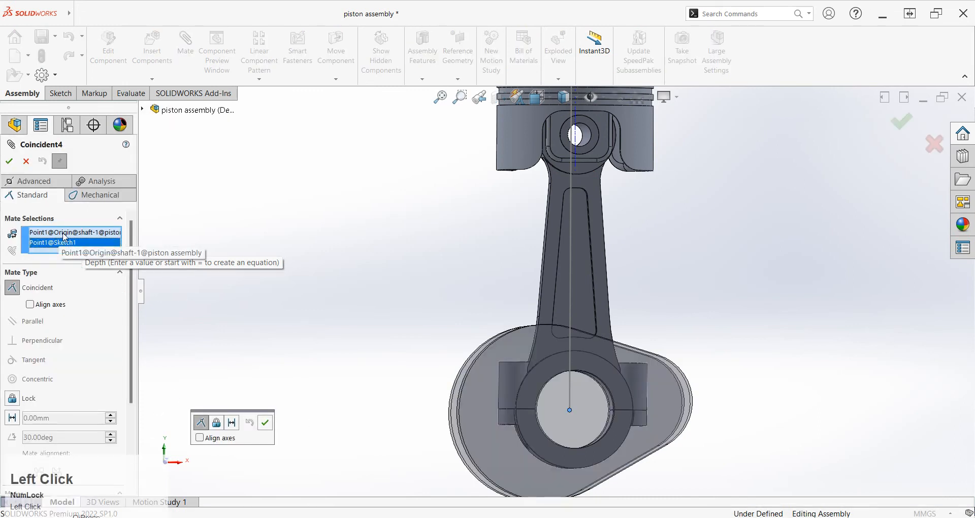
{"action": "right_click", "coordinate": [60, 234]}
{"action": "left_click", "coordinate": [91, 254]}
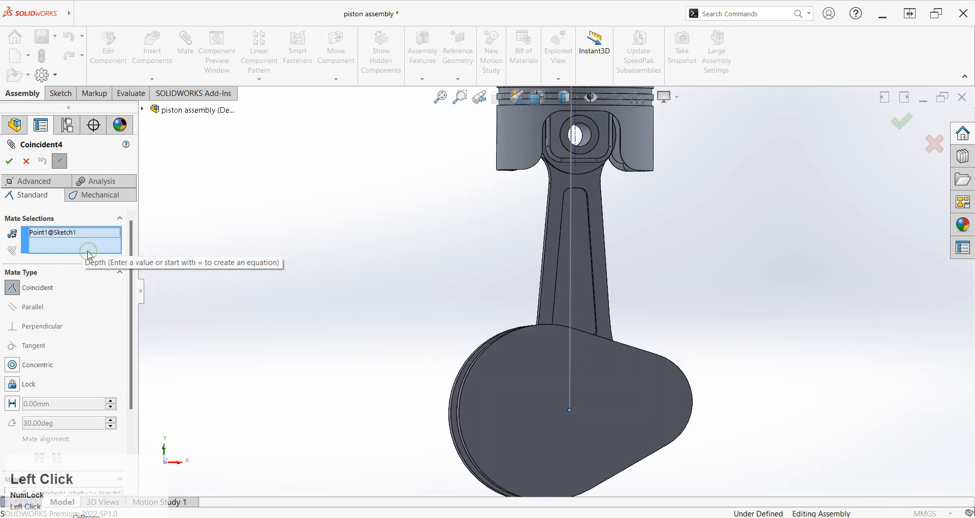
Step: Show the shaft's profile sketch so that its centre points can be used in the mate
{"action": "left_click", "coordinate": [144, 109]}
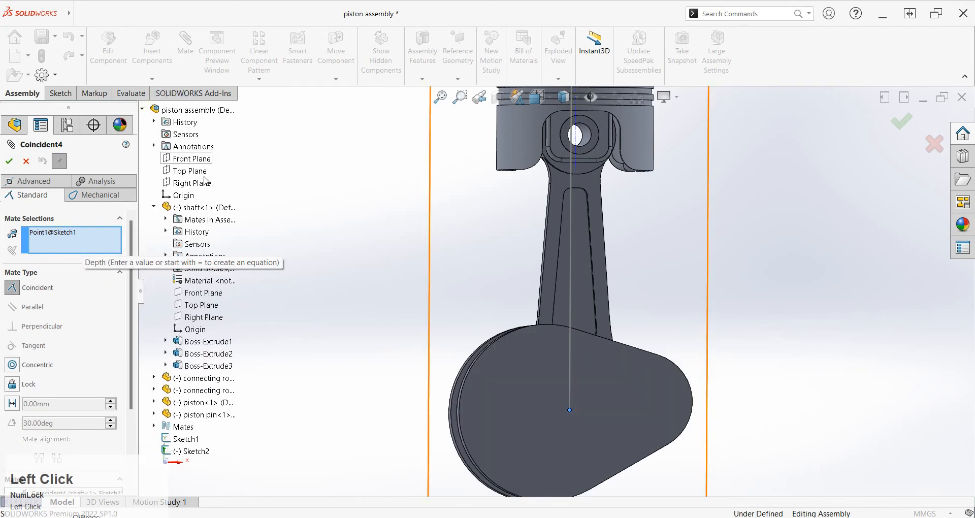
{"action": "left_click", "coordinate": [155, 415]}
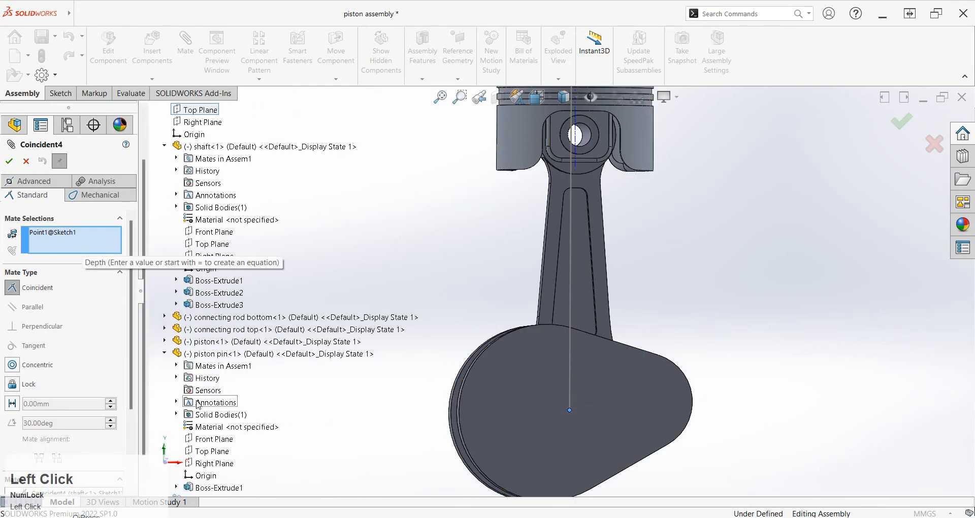
{"action": "left_click", "coordinate": [164, 353]}
{"action": "left_click", "coordinate": [166, 341]}
{"action": "right_click", "coordinate": [203, 353]}
{"action": "left_click", "coordinate": [217, 339]}
Step: Make the centre of the shaft profile's large arc coincident with the sketched line's endpoint and accept the edited mate
{"action": "mouse_move", "coordinate": [364, 396]}
{"action": "middle_mouse_down"}
{"action": "mouse_move", "coordinate": [446, 397]}
{"action": "mouse_move", "coordinate": [539, 417]}
{"action": "middle_mouse_up"}
{"action": "left_click", "coordinate": [538, 415]}
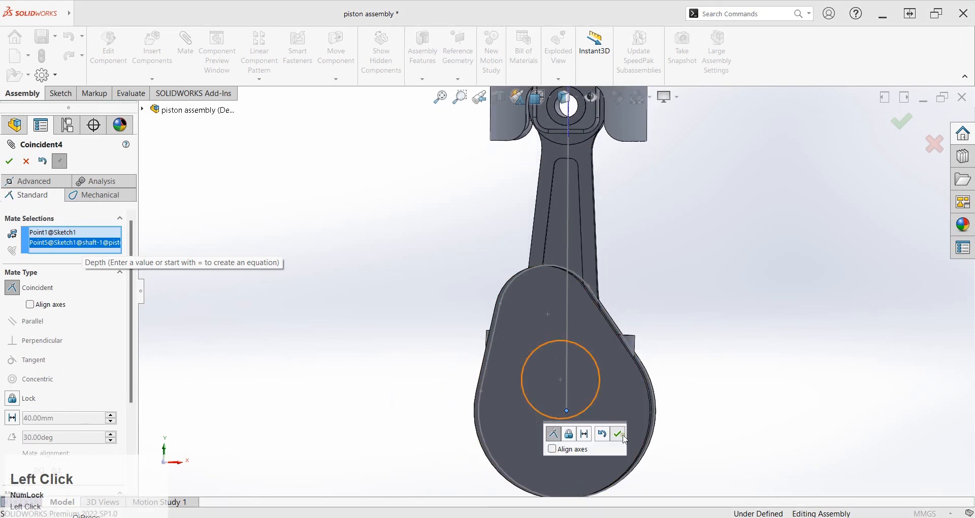
{"action": "left_click", "coordinate": [623, 436]}
{"action": "left_click", "coordinate": [8, 162]}
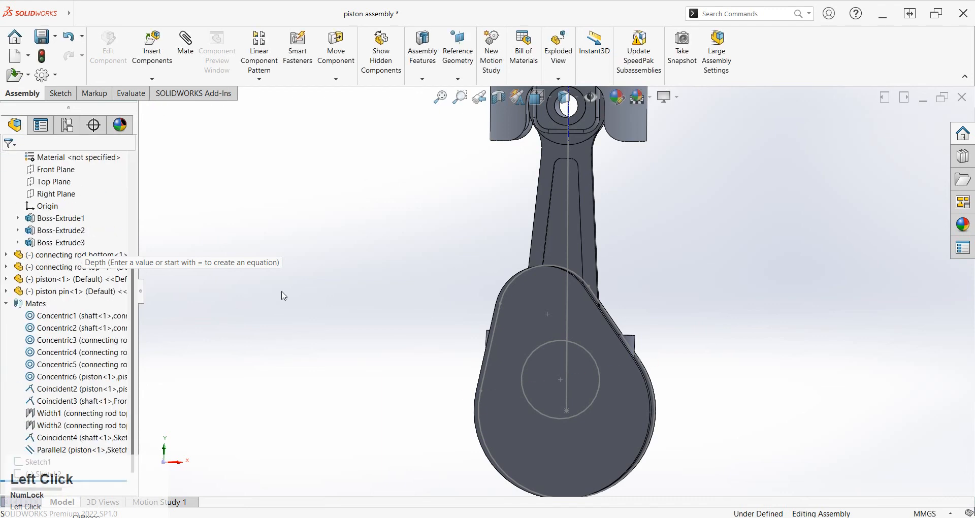
Step: Rotate the shaft by hand and inspect how it turns about the line's endpoint and moves the piston
{"action": "scroll", "coordinate": [378, 313], "scroll_direction": "up", "scroll_amount": 1}
{"action": "left_click_drag", "start_coordinate": [539, 304], "coordinate": [424, 358]}
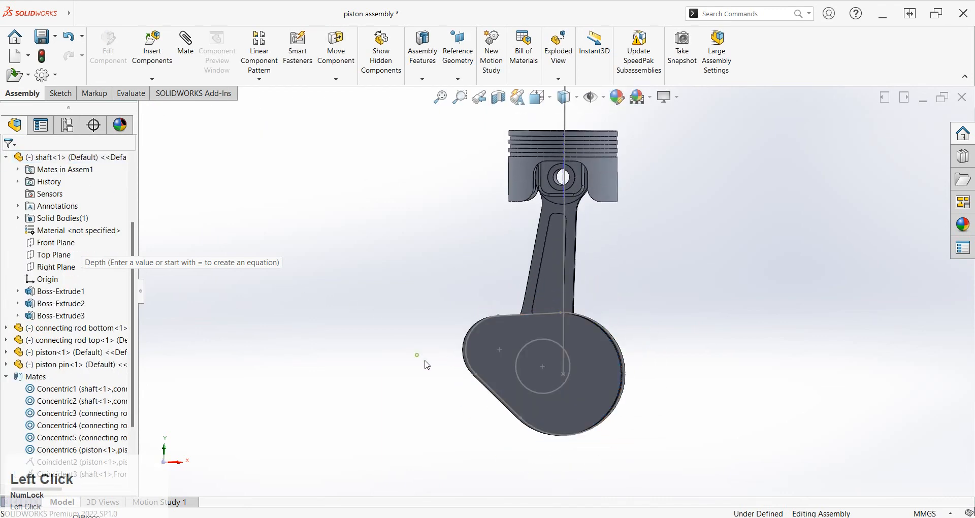
{"action": "scroll", "coordinate": [584, 358], "scroll_direction": "down", "scroll_amount": 5}
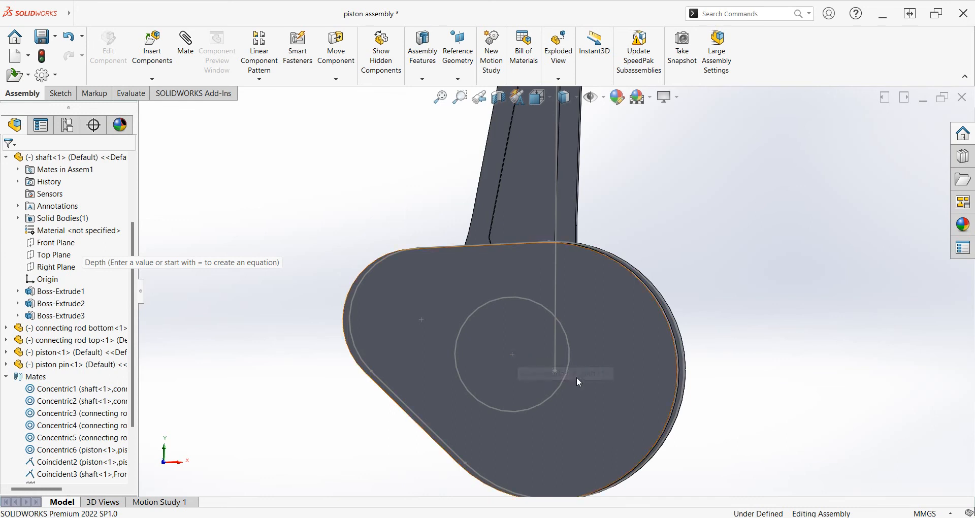
{"action": "scroll", "coordinate": [555, 293], "scroll_direction": "up", "scroll_amount": 3}
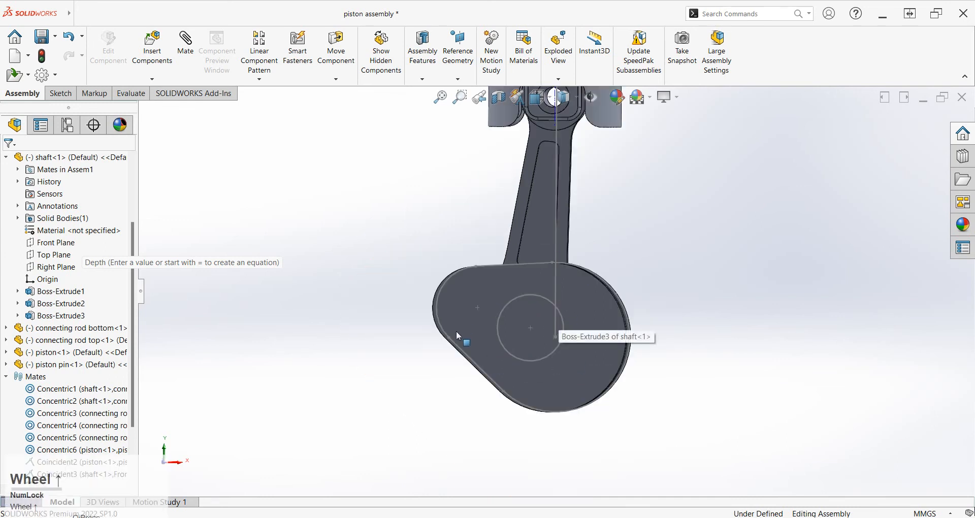
{"action": "scroll", "coordinate": [557, 254], "scroll_direction": "down", "scroll_amount": 2}
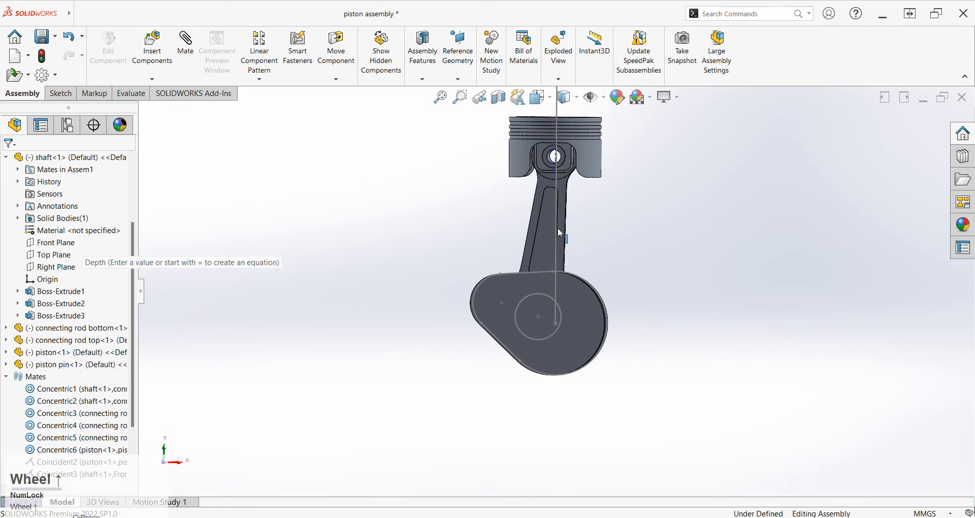
{"action": "scroll", "coordinate": [535, 334], "scroll_direction": "down", "scroll_amount": 3}
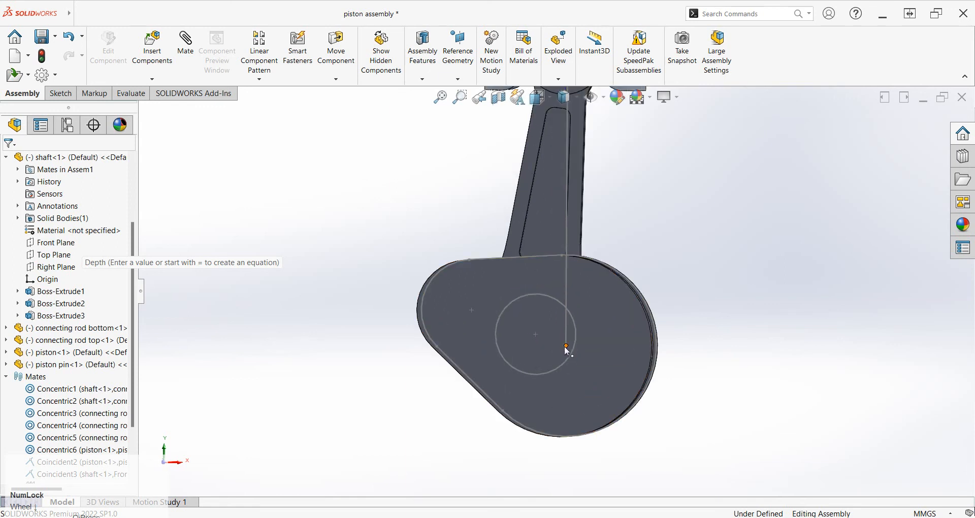
{"action": "left_click_drag", "start_coordinate": [459, 291], "coordinate": [590, 298]}
{"action": "scroll", "coordinate": [583, 313], "scroll_direction": "up", "scroll_amount": 3}
{"action": "scroll", "coordinate": [582, 251], "scroll_direction": "up", "scroll_amount": 1}
{"action": "scroll", "coordinate": [591, 298], "scroll_direction": "down", "scroll_amount": 3}
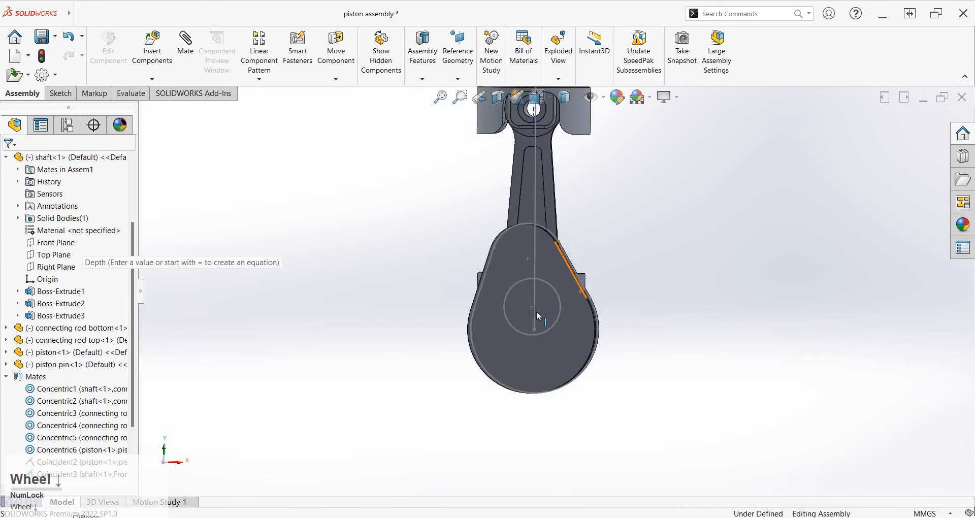
Step: Hide the shaft's profile sketch, the vertical guide line sketch and the fixed point sketch in the assembly
{"action": "left_click", "coordinate": [558, 293]}
{"action": "left_click", "coordinate": [647, 326]}
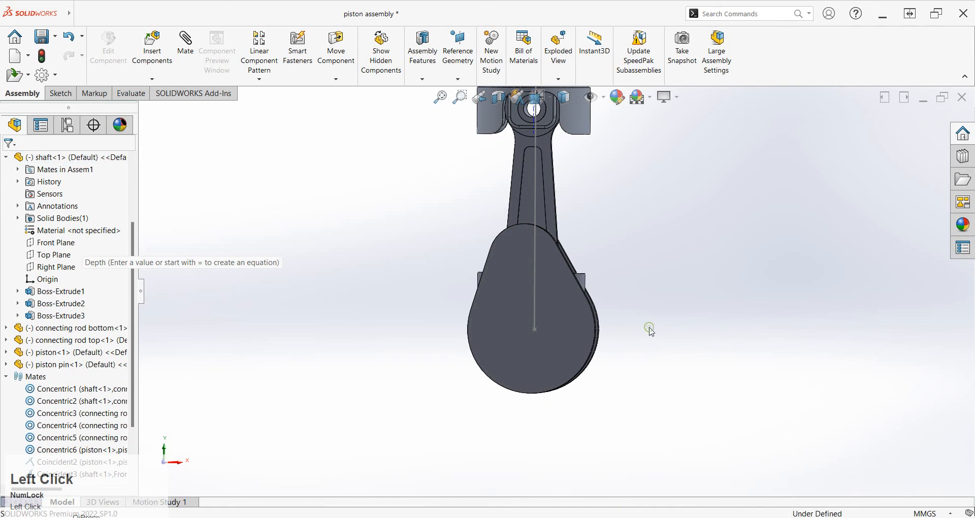
{"action": "scroll", "coordinate": [557, 290], "scroll_direction": "up", "scroll_amount": 2}
{"action": "left_click", "coordinate": [542, 274]}
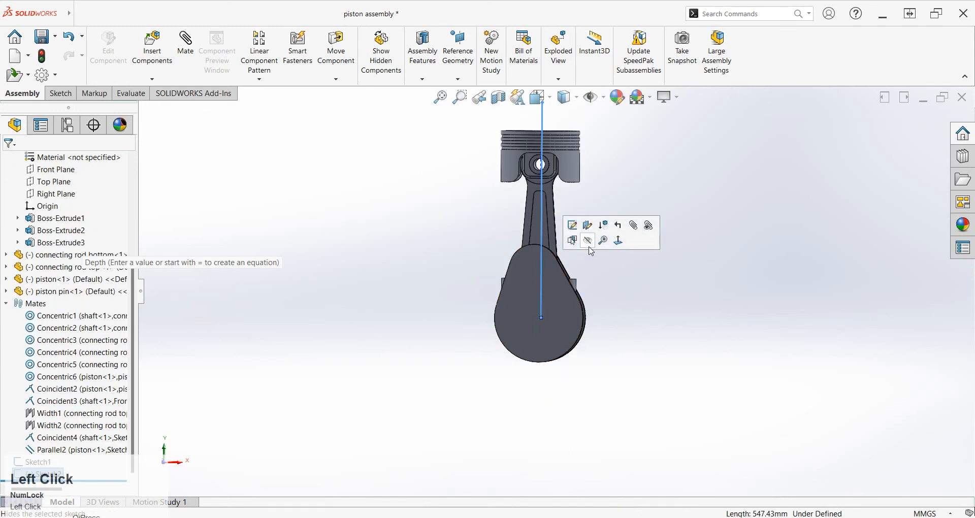
{"action": "scroll", "coordinate": [553, 276], "scroll_direction": "down", "scroll_amount": 2}
{"action": "scroll", "coordinate": [553, 277], "scroll_direction": "down", "scroll_amount": 1}
{"action": "left_click", "coordinate": [578, 309]}
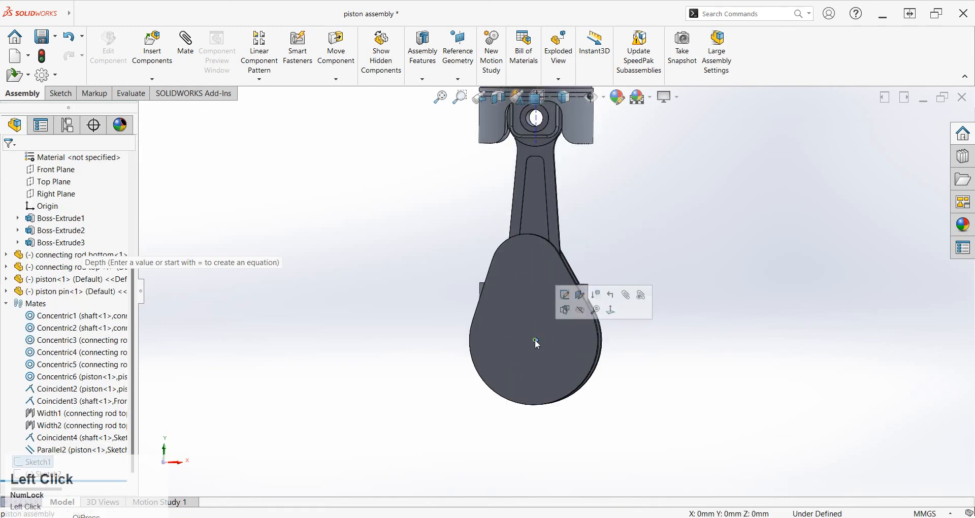
{"action": "left_click", "coordinate": [550, 348]}
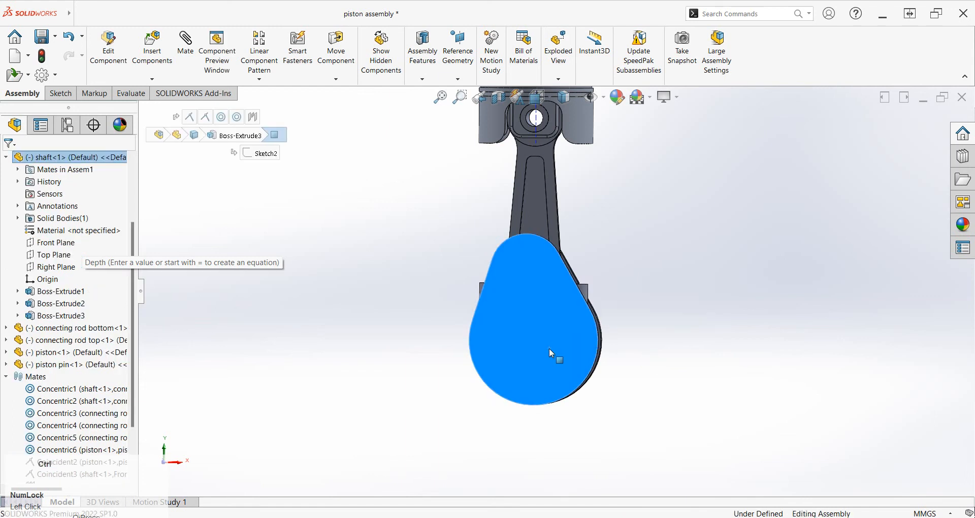
{"action": "left_click", "coordinate": [416, 343]}
Step: Turn the shaft by hand to check the linkage's movement with the sketches hidden
{"action": "scroll", "coordinate": [419, 346], "scroll_direction": "up", "scroll_amount": 1}
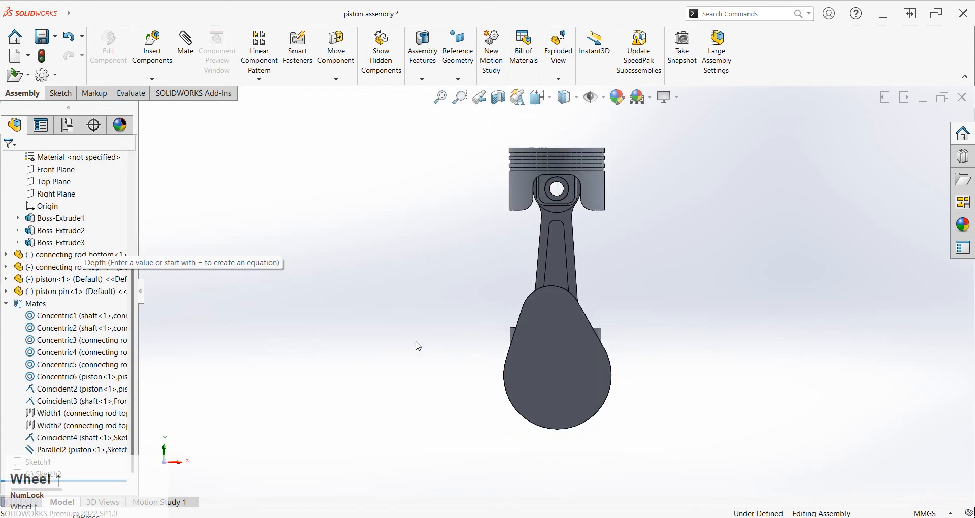
{"action": "scroll", "coordinate": [599, 303], "scroll_direction": "down", "scroll_amount": 1}
{"action": "left_click_drag", "start_coordinate": [554, 301], "coordinate": [477, 363]}
Step: Open Motion Study 1 with its timeline expanded and add a constant-speed 50 RPM rotary motor on the shaft's 100 mm diameter cylindrical face
{"action": "left_click", "coordinate": [168, 502]}
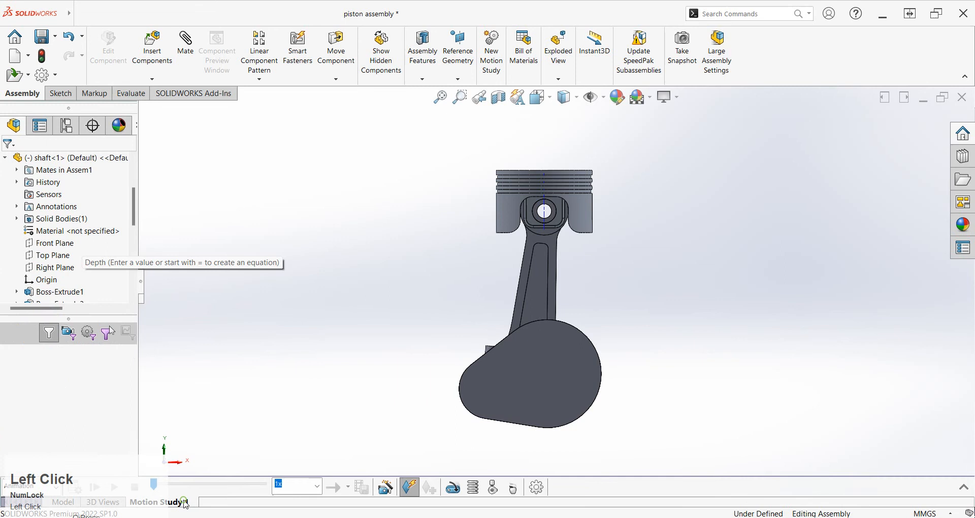
{"action": "left_click", "coordinate": [969, 487]}
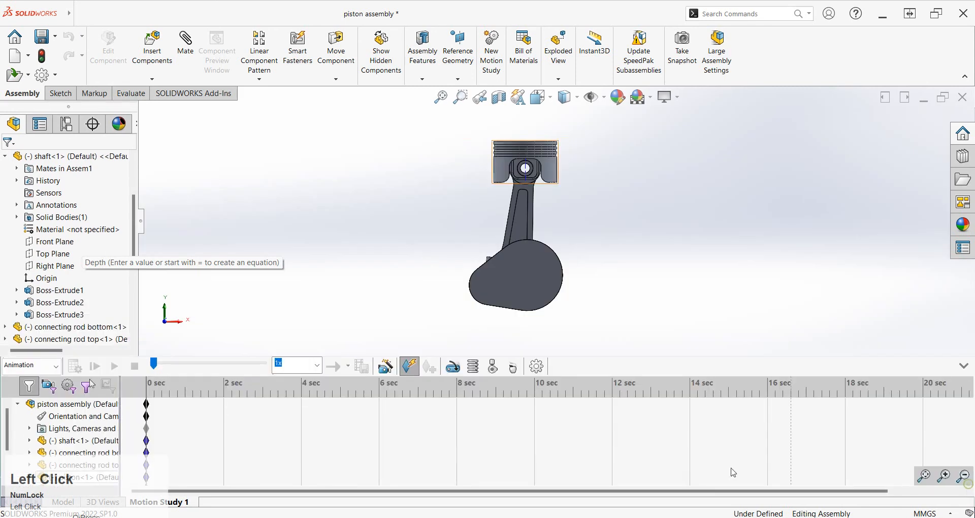
{"action": "left_click", "coordinate": [461, 368]}
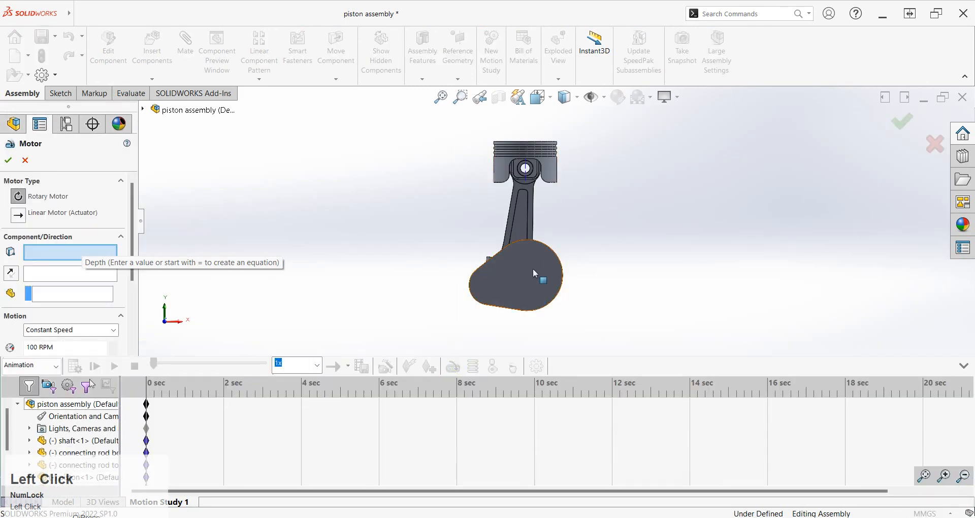
{"action": "middle_click_drag", "start_coordinate": [533, 268], "coordinate": [614, 322]}
{"action": "scroll", "coordinate": [518, 276], "scroll_direction": "down", "scroll_amount": 3}
{"action": "middle_click_drag", "start_coordinate": [518, 276], "coordinate": [592, 252]}
{"action": "left_click", "coordinate": [634, 261]}
{"action": "scroll", "coordinate": [654, 285], "scroll_direction": "down", "scroll_amount": 3}
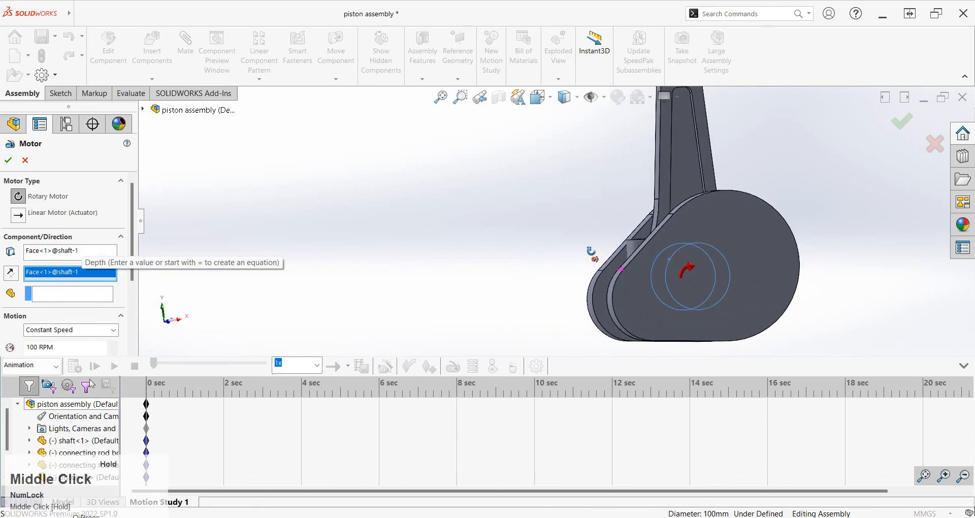
{"action": "scroll", "coordinate": [589, 257], "scroll_direction": "up", "scroll_amount": 2}
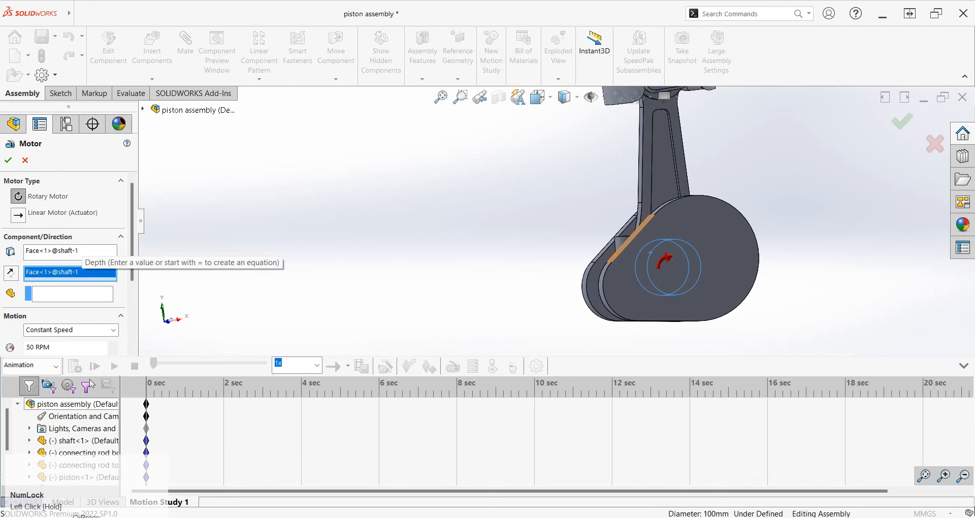
{"action": "left_click", "coordinate": [8, 160]}
Step: Calculate the motion study, collapse its timeline and return to the assembly model
{"action": "scroll", "coordinate": [427, 261], "scroll_direction": "up", "scroll_amount": 3}
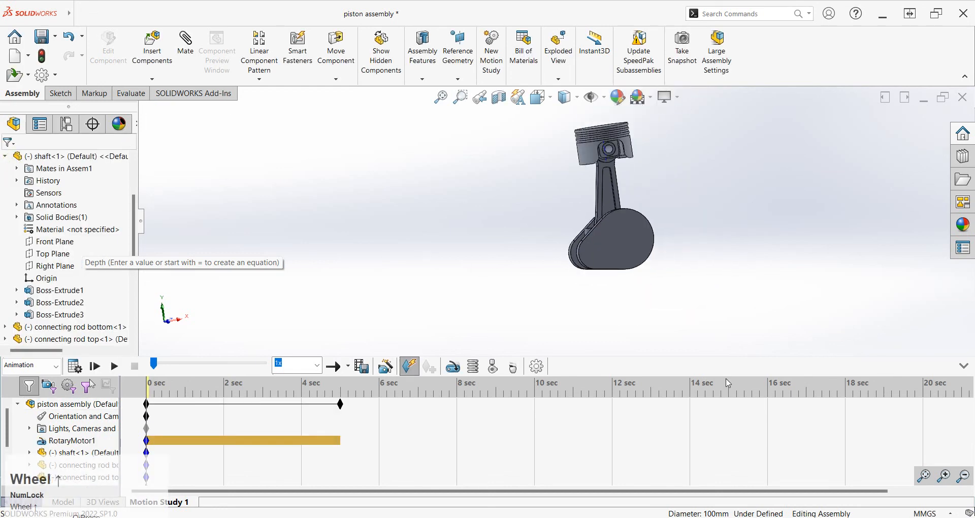
{"action": "left_click", "coordinate": [76, 368]}
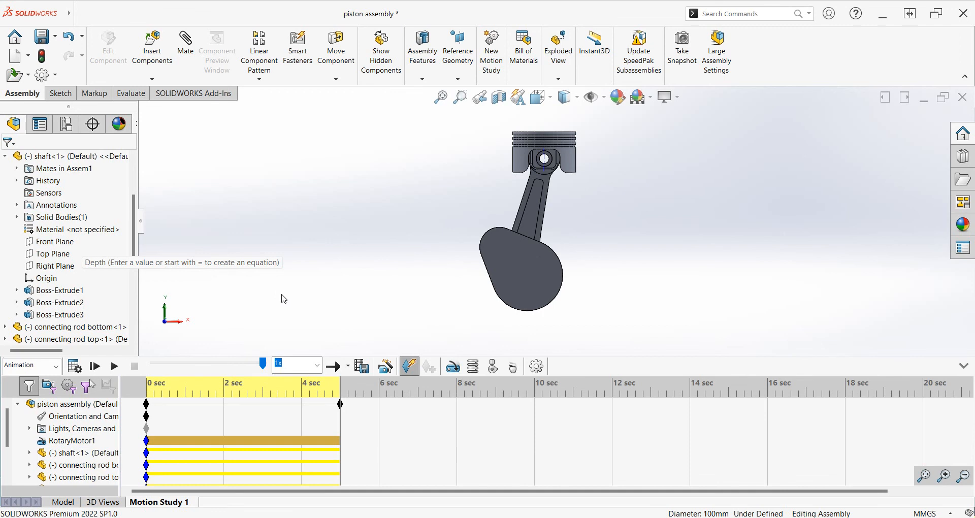
{"action": "left_click", "coordinate": [337, 311]}
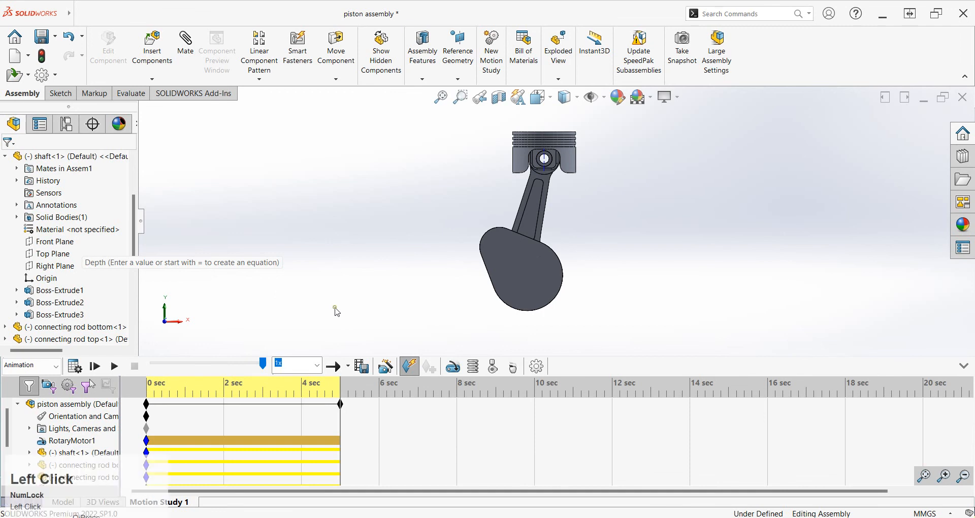
{"action": "left_click", "coordinate": [968, 368]}
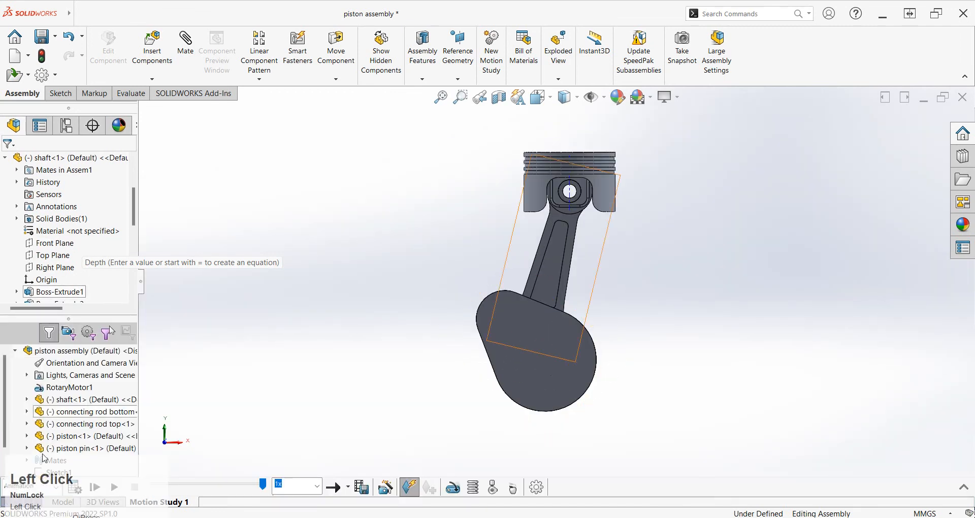
{"action": "left_click", "coordinate": [58, 503]}
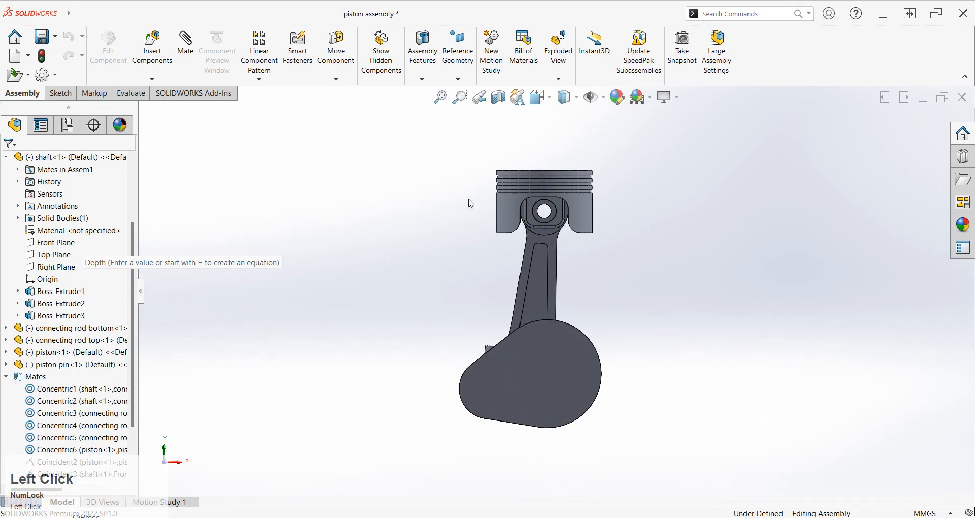
{"action": "right_click", "coordinate": [513, 200]}
{"action": "left_click", "coordinate": [555, 173]}
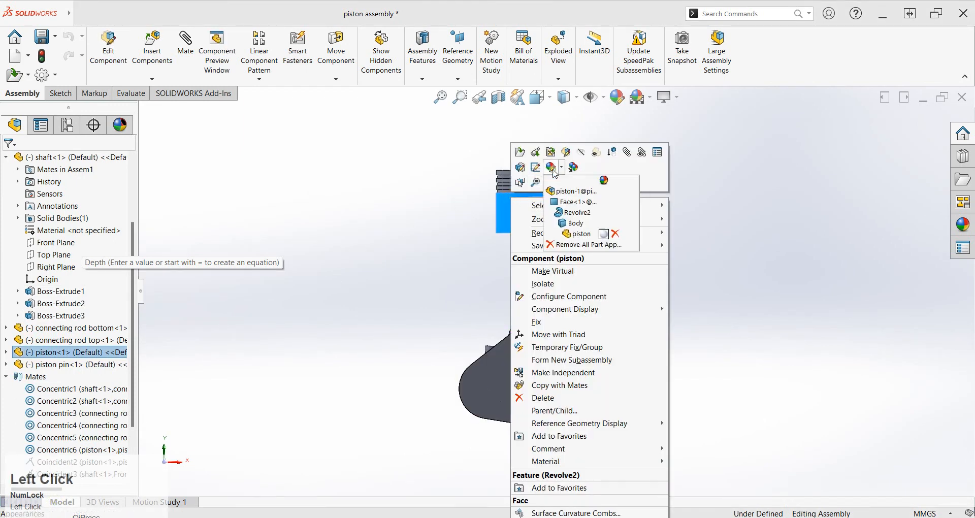
{"action": "left_click", "coordinate": [568, 194]}
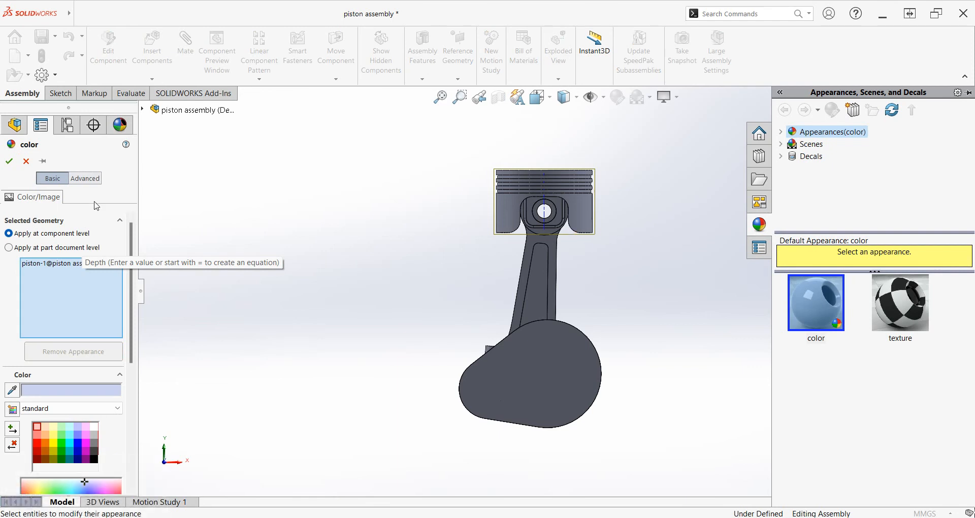
{"action": "left_click", "coordinate": [30, 162]}
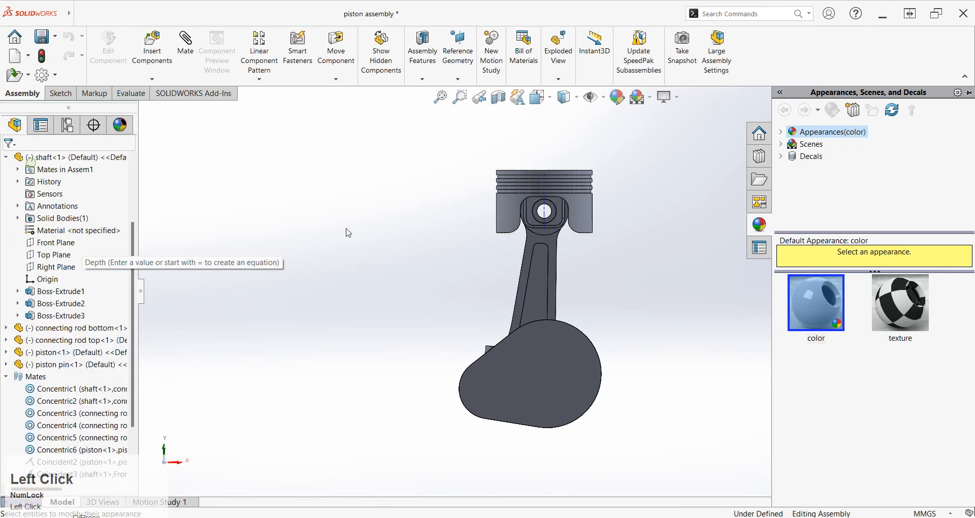
Step: Apply the polished aluminum appearance to the piston at part document level
{"action": "right_click", "coordinate": [518, 214]}
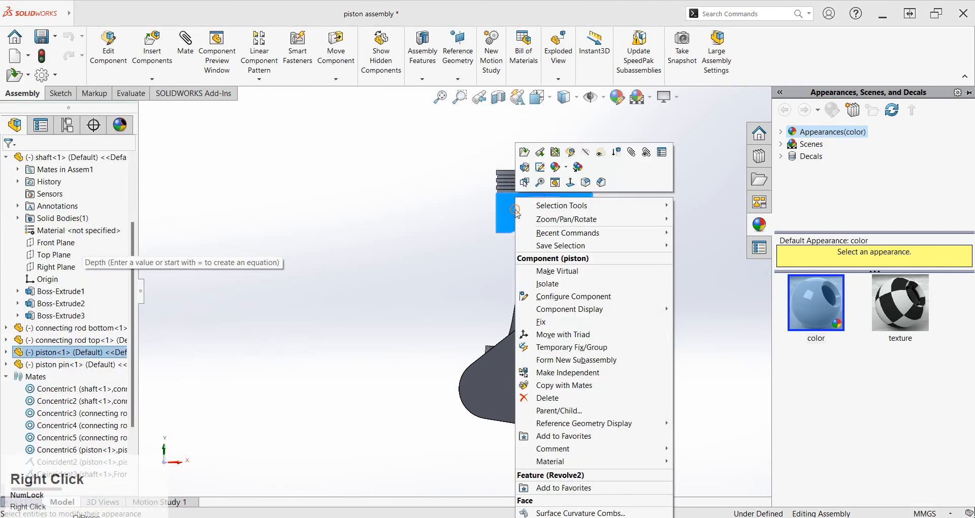
{"action": "left_click", "coordinate": [558, 172]}
{"action": "left_click", "coordinate": [586, 233]}
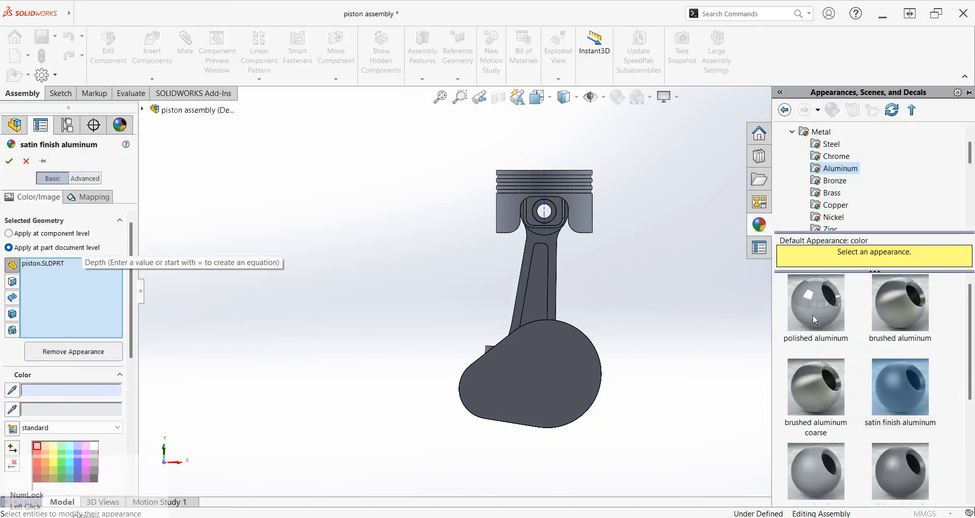
{"action": "left_click", "coordinate": [815, 306]}
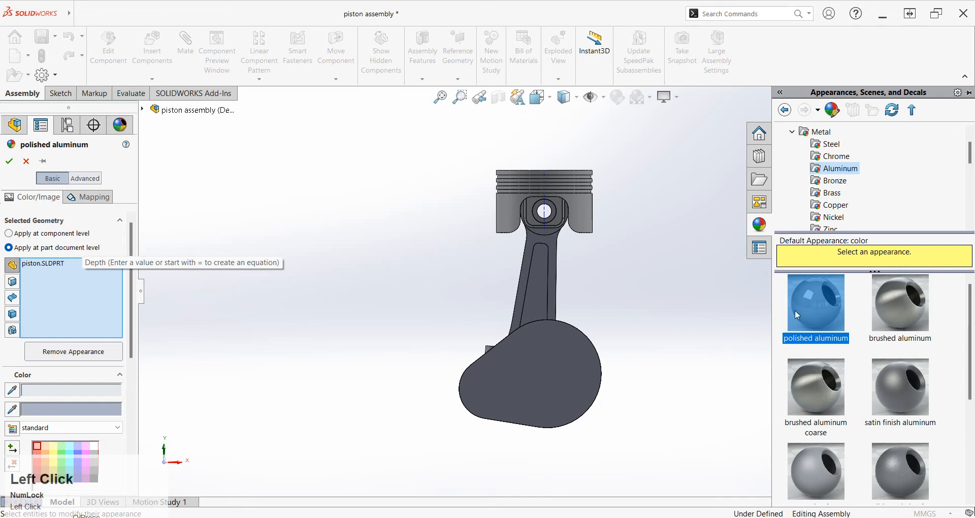
{"action": "left_click", "coordinate": [9, 161]}
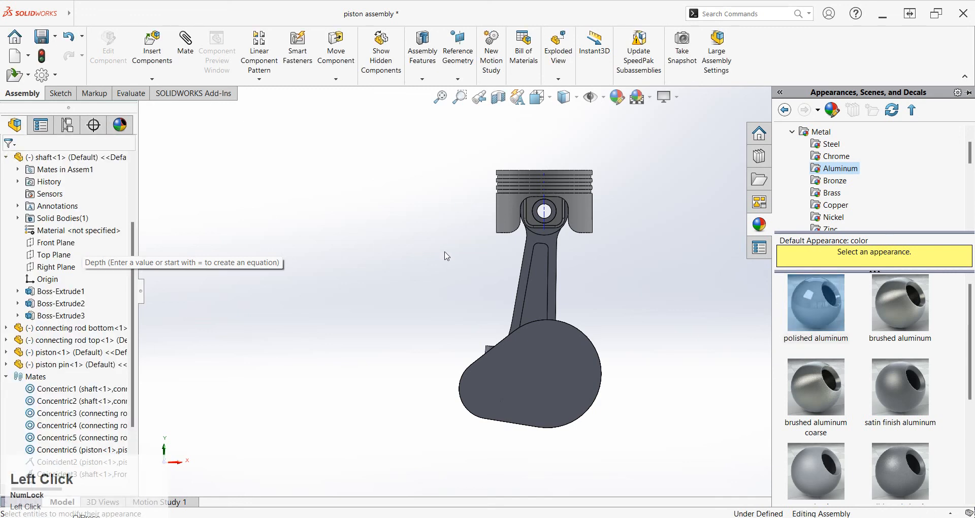
{"action": "left_click", "coordinate": [447, 256]}
Step: Try polished steel on the connecting rod top, and apply the polished bronze appearance to it at part document level
{"action": "right_click", "coordinate": [555, 250]}
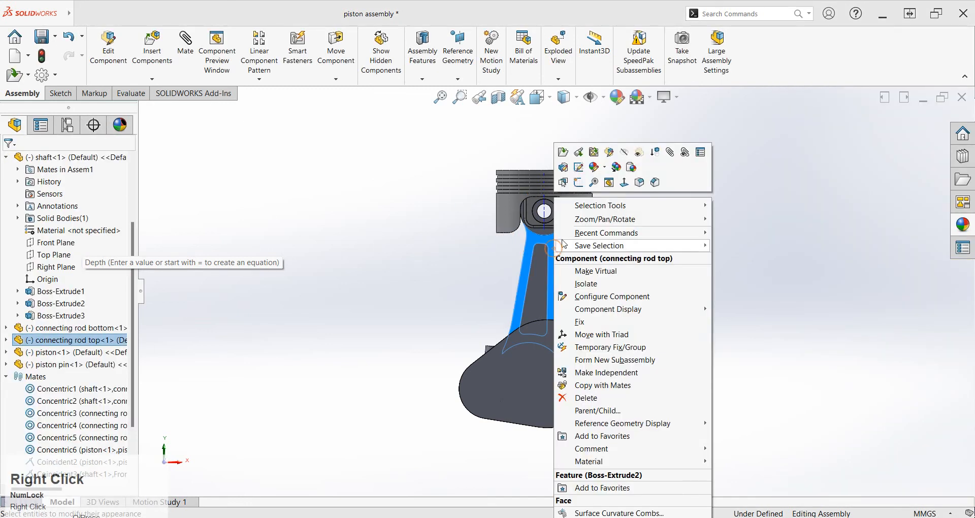
{"action": "left_click", "coordinate": [593, 167]}
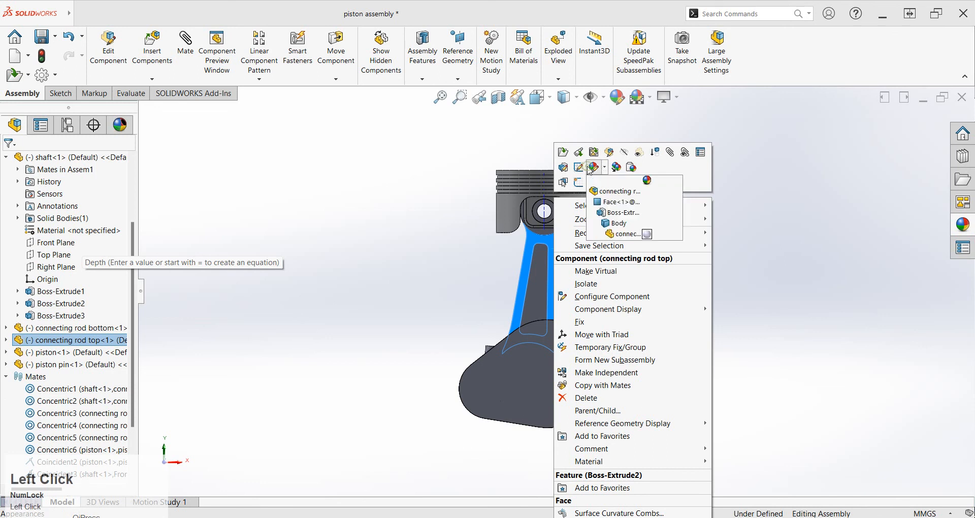
{"action": "left_click", "coordinate": [630, 237]}
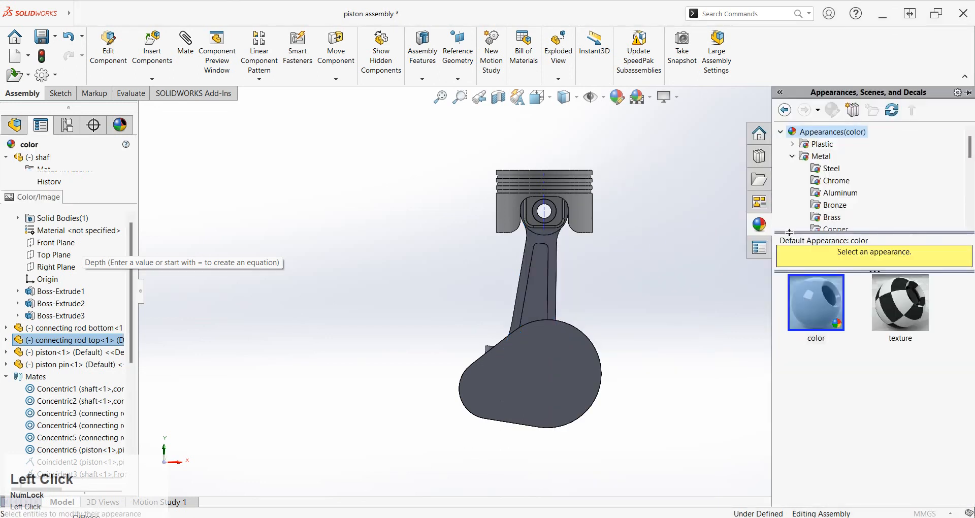
{"action": "left_click", "coordinate": [829, 168]}
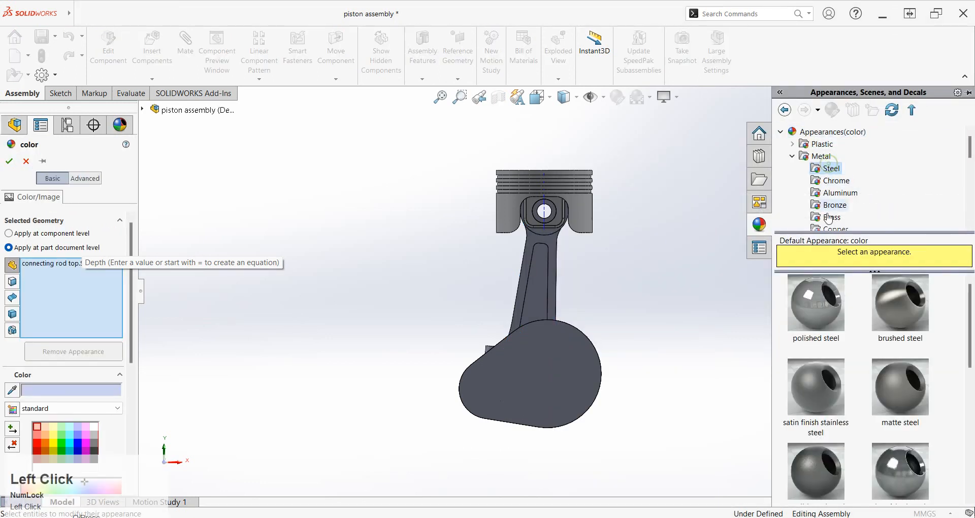
{"action": "left_click", "coordinate": [836, 314]}
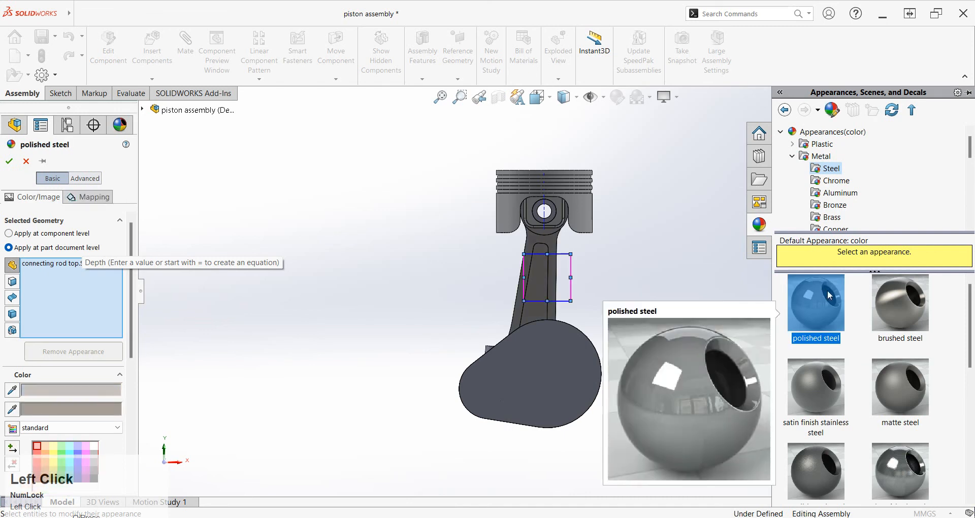
{"action": "left_click", "coordinate": [838, 195]}
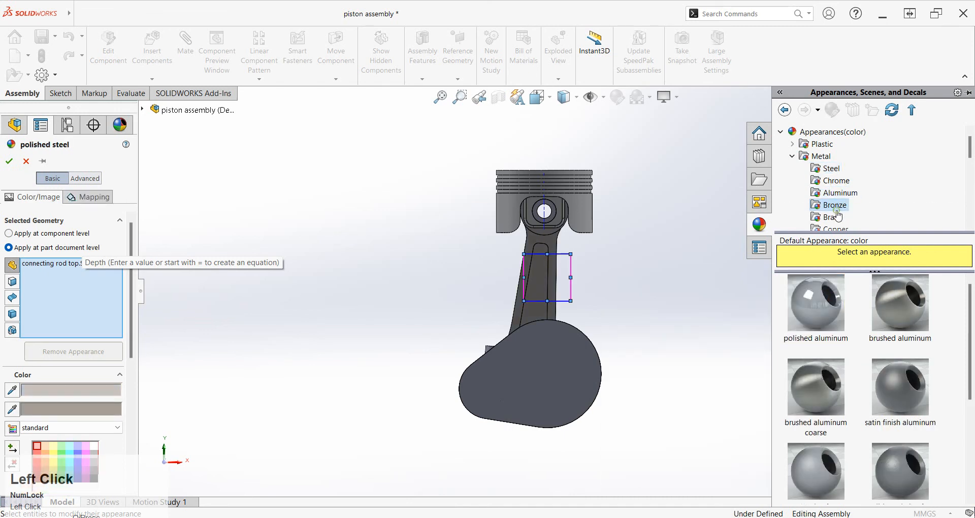
{"action": "left_click", "coordinate": [816, 304]}
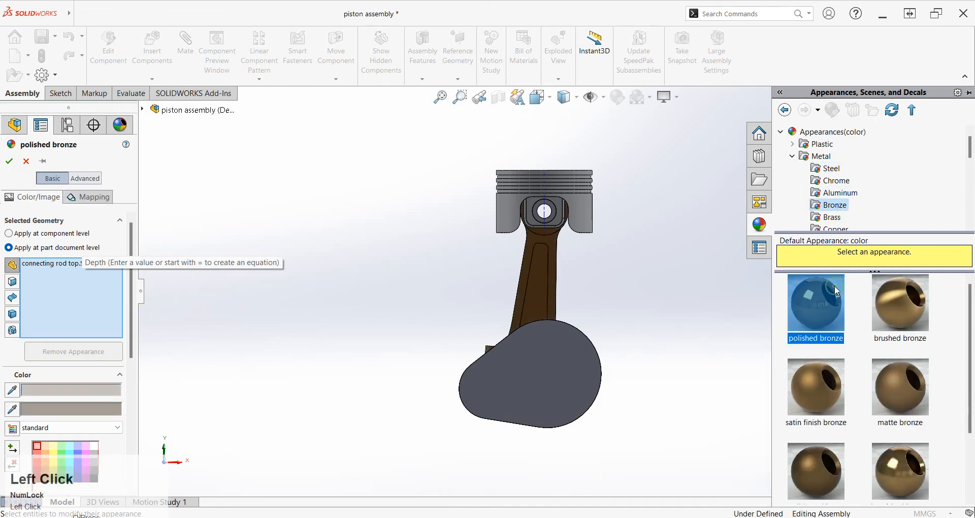
{"action": "left_click", "coordinate": [9, 161]}
Step: Apply the polished steel appearance to the shaft at part document level
{"action": "left_click", "coordinate": [544, 364]}
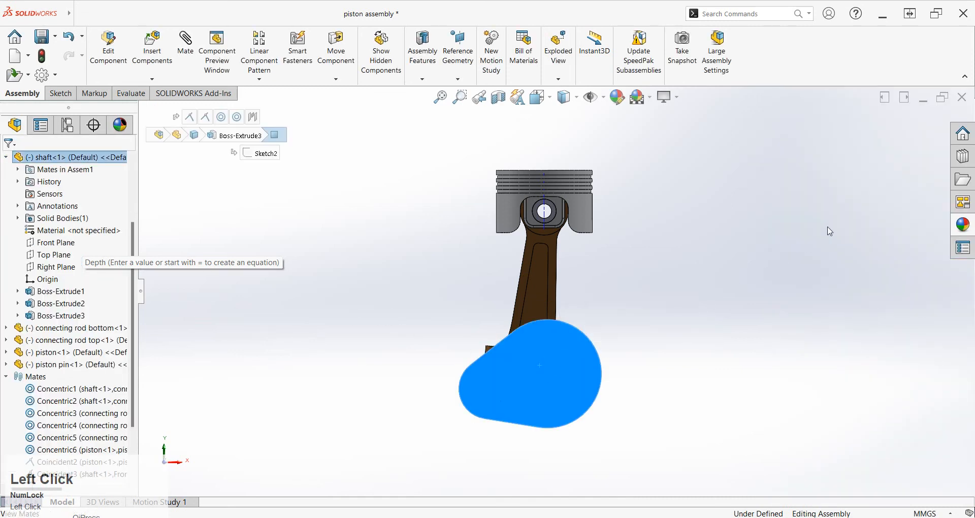
{"action": "right_click", "coordinate": [537, 350]}
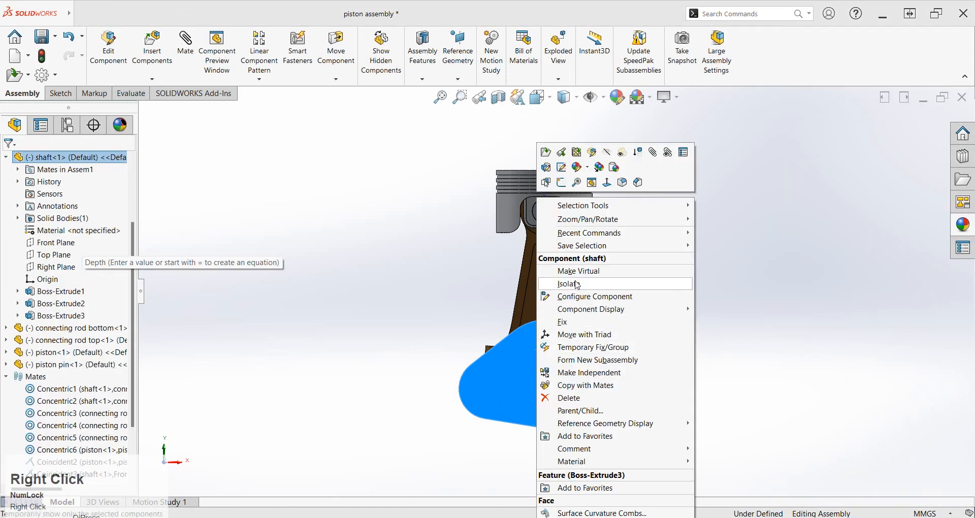
{"action": "left_click", "coordinate": [579, 168]}
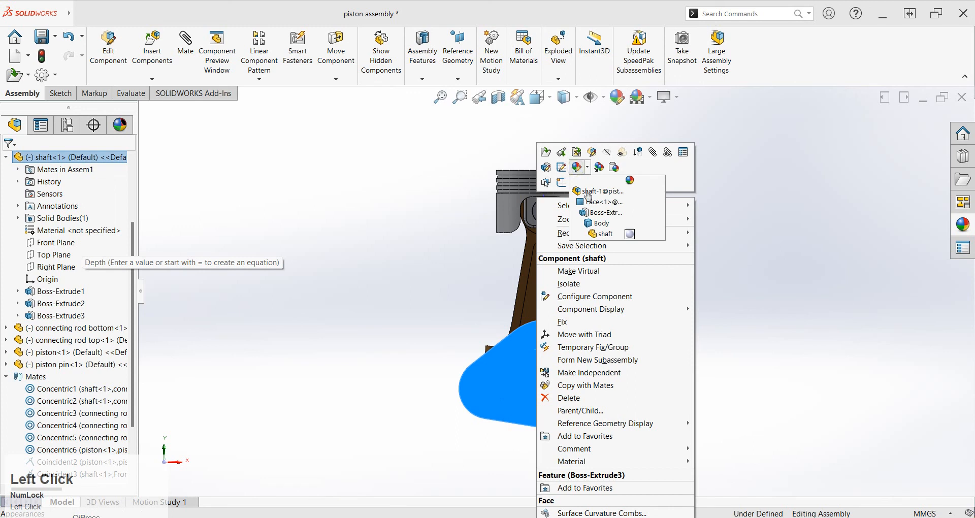
{"action": "left_click", "coordinate": [625, 232]}
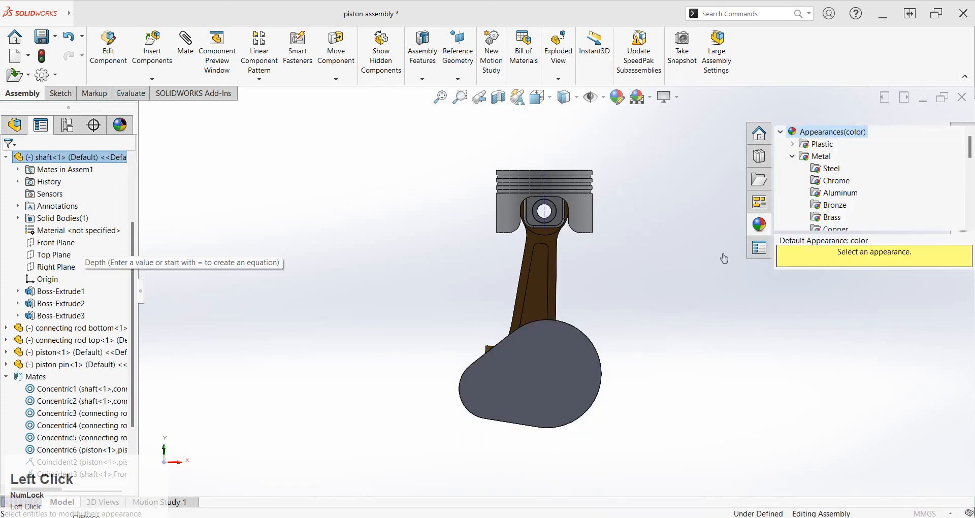
{"action": "left_click", "coordinate": [832, 168]}
{"action": "left_click", "coordinate": [816, 303]}
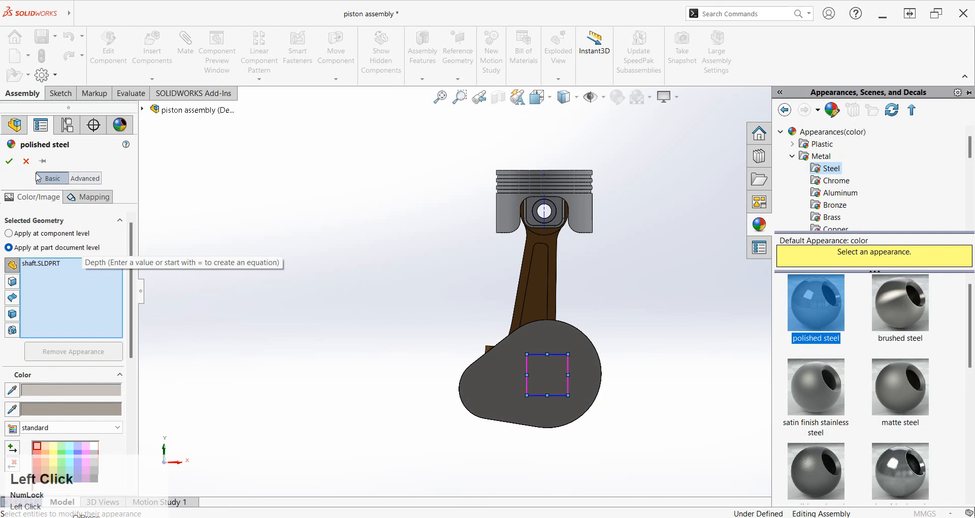
{"action": "left_click", "coordinate": [9, 162]}
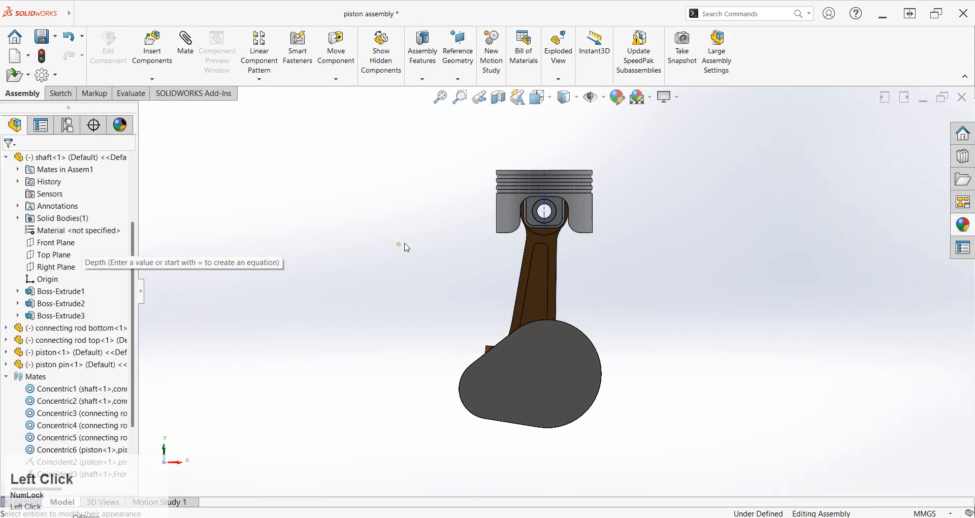
Step: Adjust the view display settings and inspect the assembly's metal appearances from several angles
{"action": "left_click", "coordinate": [668, 97]}
{"action": "left_click", "coordinate": [676, 121]}
{"action": "middle_click_drag", "start_coordinate": [663, 148], "coordinate": [784, 325]}
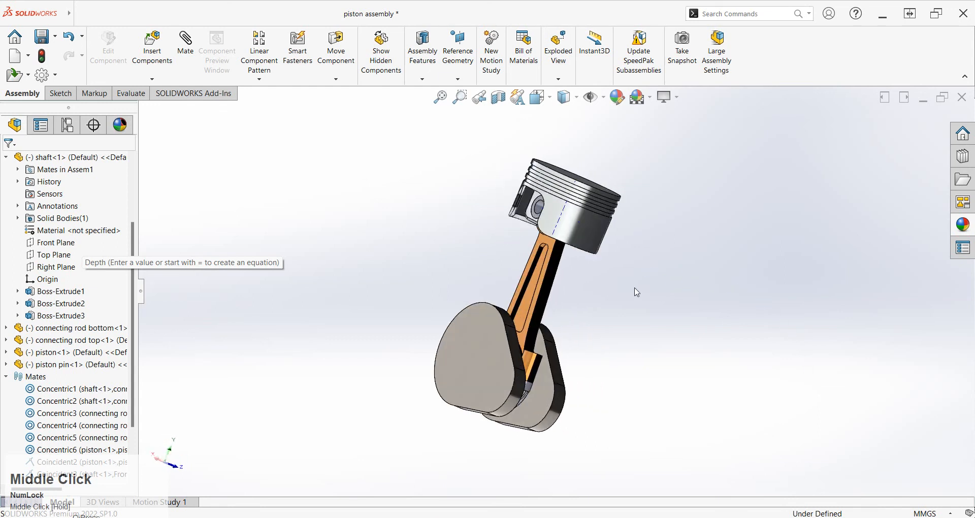
{"action": "middle_click_drag", "start_coordinate": [637, 293], "coordinate": [688, 384]}
{"action": "middle_click_drag", "start_coordinate": [571, 312], "coordinate": [612, 273]}
{"action": "left_click", "coordinate": [615, 304]}
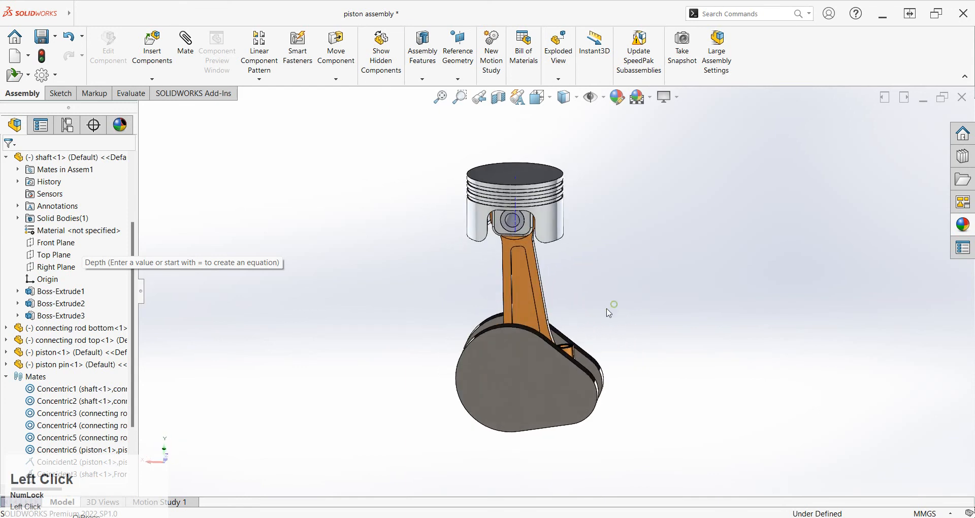
Step: Reopen Motion Study 1 with its timeline expanded and turn off Disable View Key Creation for the orientation and camera views
{"action": "left_click", "coordinate": [184, 502]}
{"action": "middle_click_drag", "start_coordinate": [365, 354], "coordinate": [400, 375]}
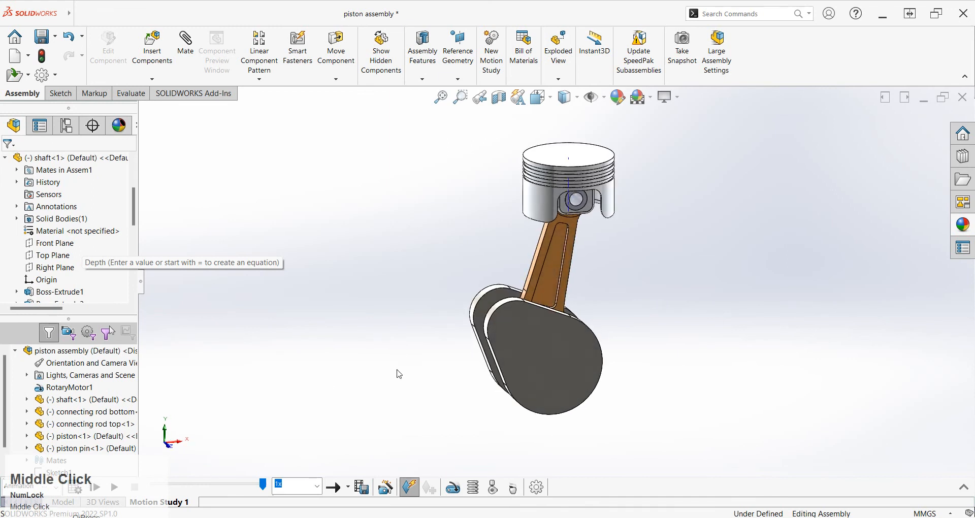
{"action": "left_click", "coordinate": [968, 489]}
{"action": "left_click", "coordinate": [76, 416]}
{"action": "right_click", "coordinate": [76, 417]}
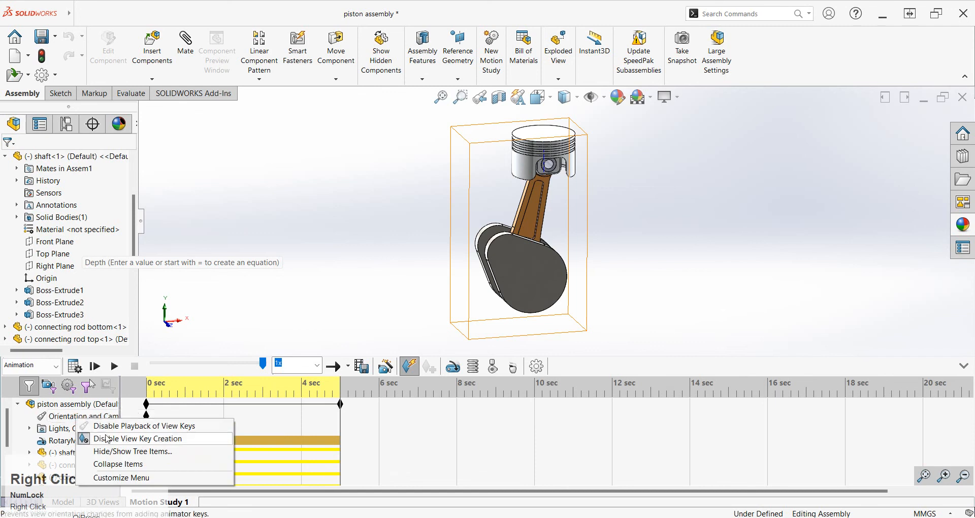
{"action": "left_click", "coordinate": [104, 438]}
Step: Orbit the assembly to a new starting view at 0 sec, rebuild it and calculate the motion study
{"action": "left_click", "coordinate": [150, 391]}
{"action": "middle_click_drag", "start_coordinate": [327, 207], "coordinate": [361, 262]}
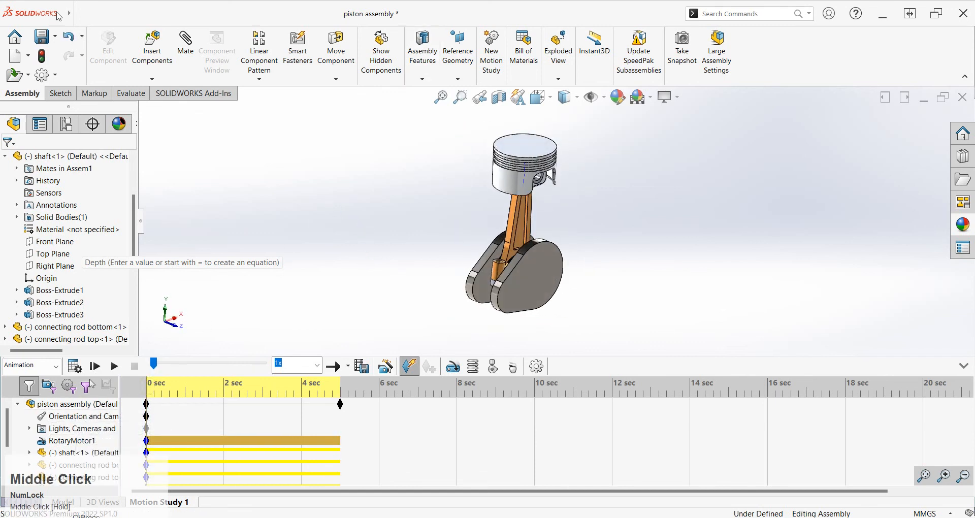
{"action": "left_click", "coordinate": [40, 55]}
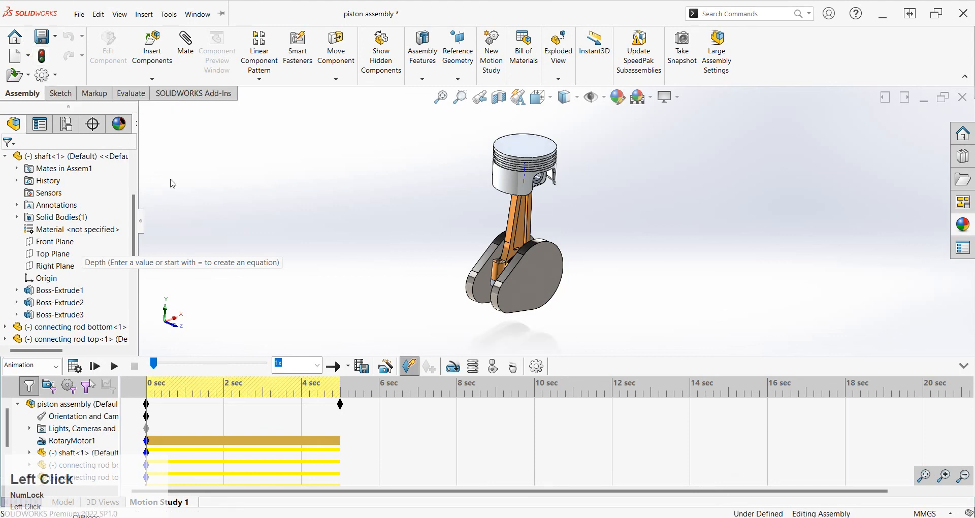
{"action": "left_click", "coordinate": [75, 367]}
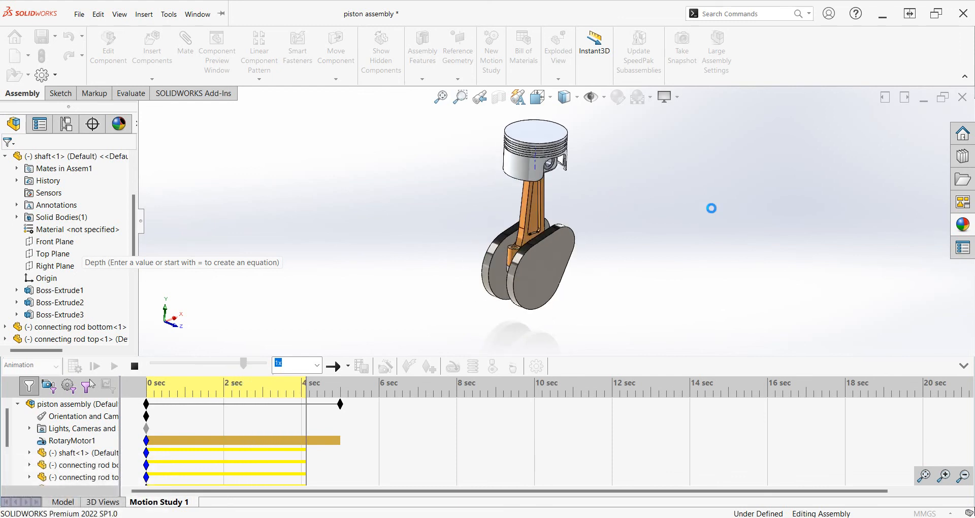
Step: Orbit the assembly to a different view at the 5 sec end of the study and run the animation again
{"action": "middle_click_drag", "start_coordinate": [664, 252], "coordinate": [689, 233]}
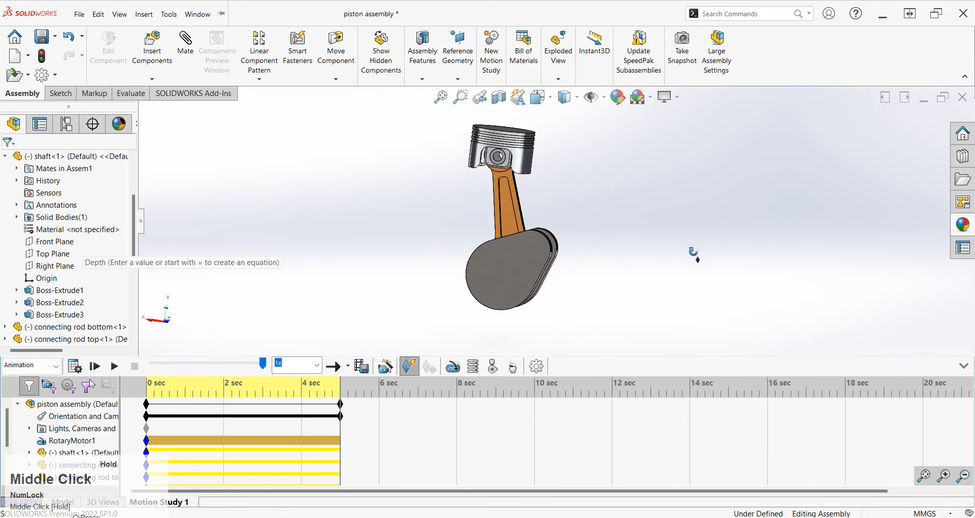
{"action": "left_click", "coordinate": [87, 366]}
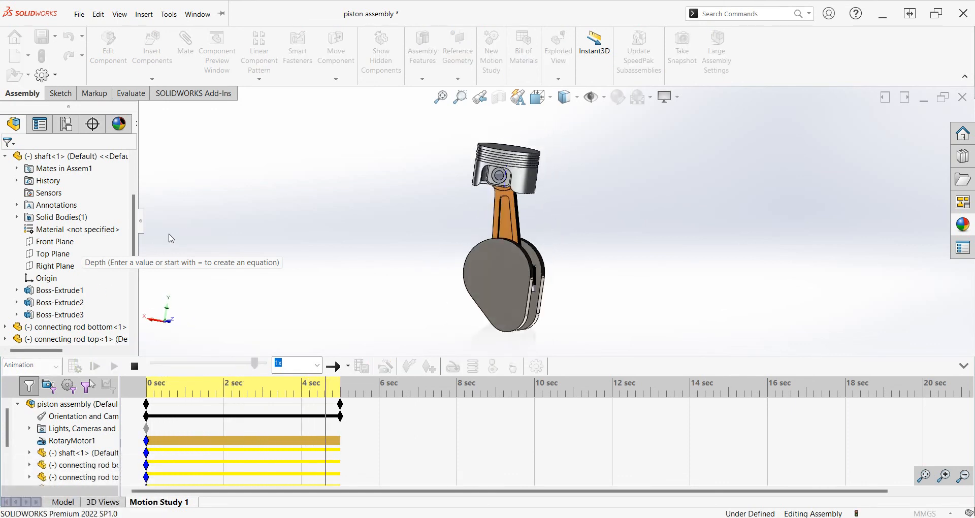
{"action": "left_click", "coordinate": [306, 294]}
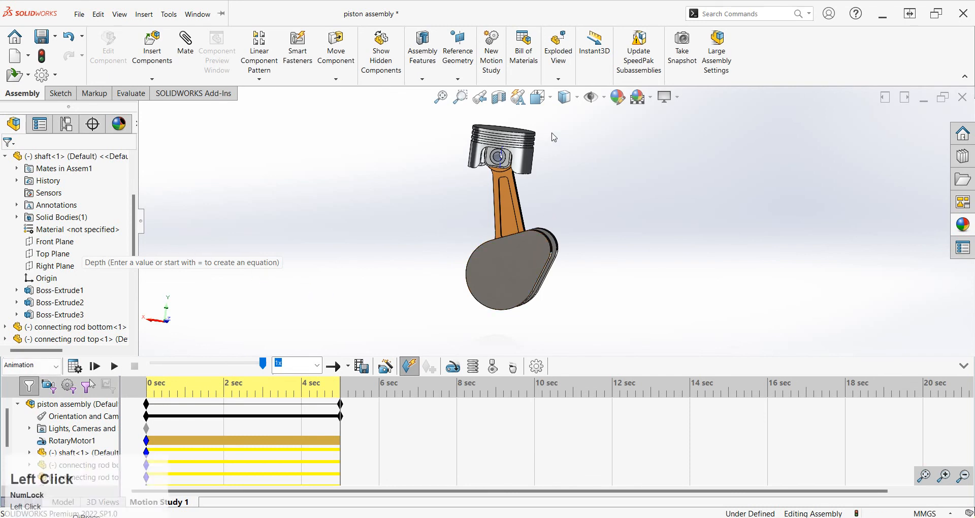
Step: Collapse the motion study timeline and inspect the finished piston assembly from several angles
{"action": "scroll", "coordinate": [539, 219], "scroll_direction": "down", "scroll_amount": 2}
{"action": "left_click", "coordinate": [957, 367]}
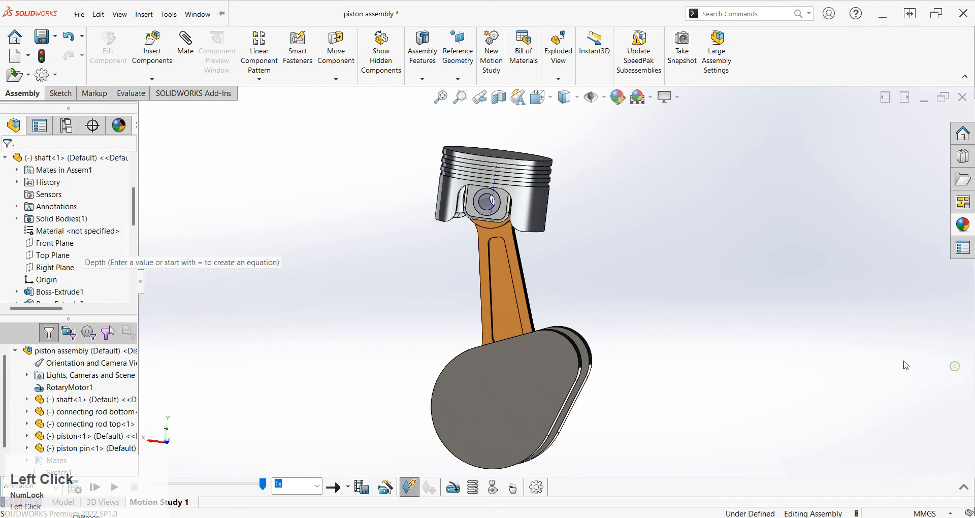
{"action": "middle_click_drag", "start_coordinate": [391, 310], "coordinate": [368, 326]}
{"action": "left_click", "coordinate": [429, 300]}
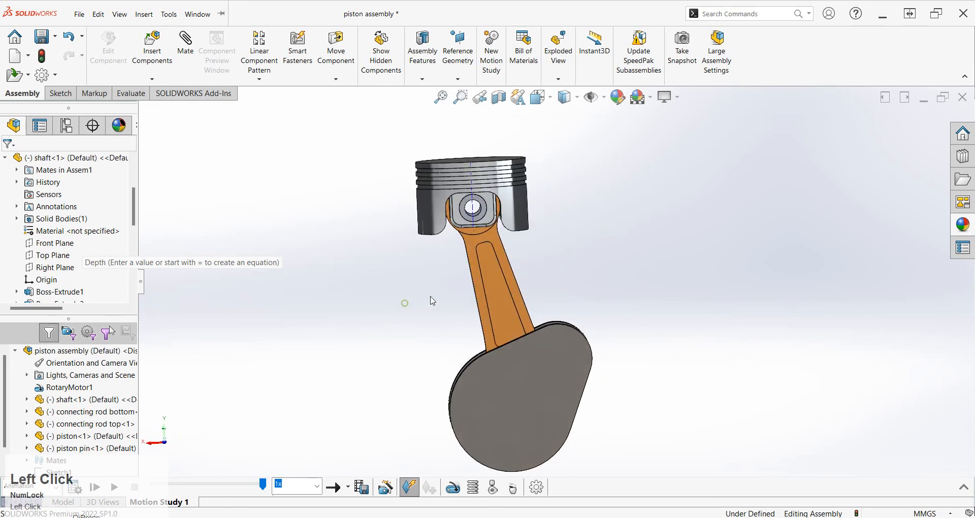
{"action": "scroll", "coordinate": [391, 379], "scroll_direction": "up", "scroll_amount": 2}
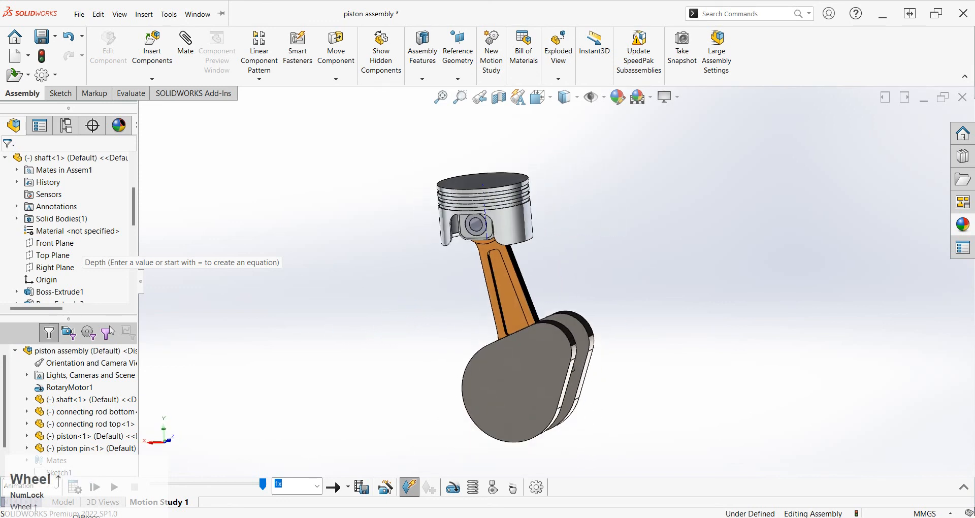
{"action": "left_click", "coordinate": [584, 517]}
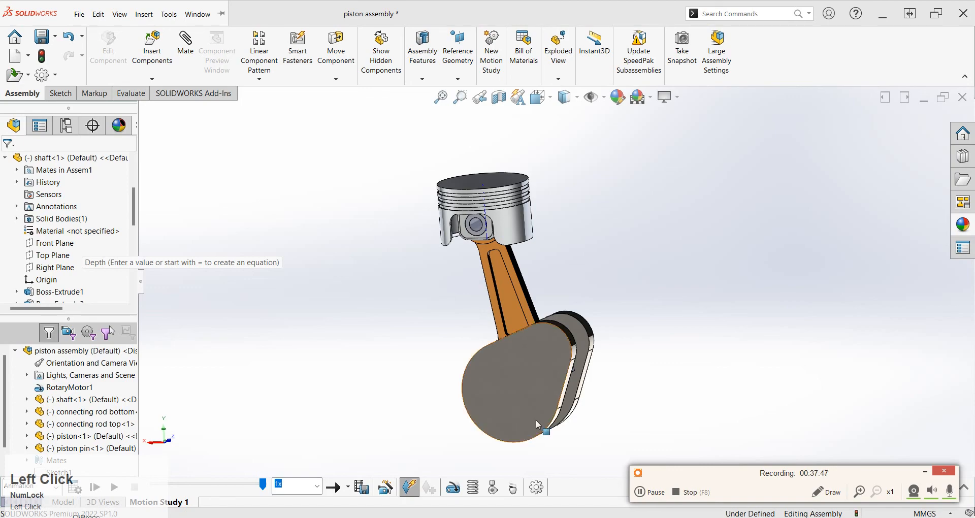